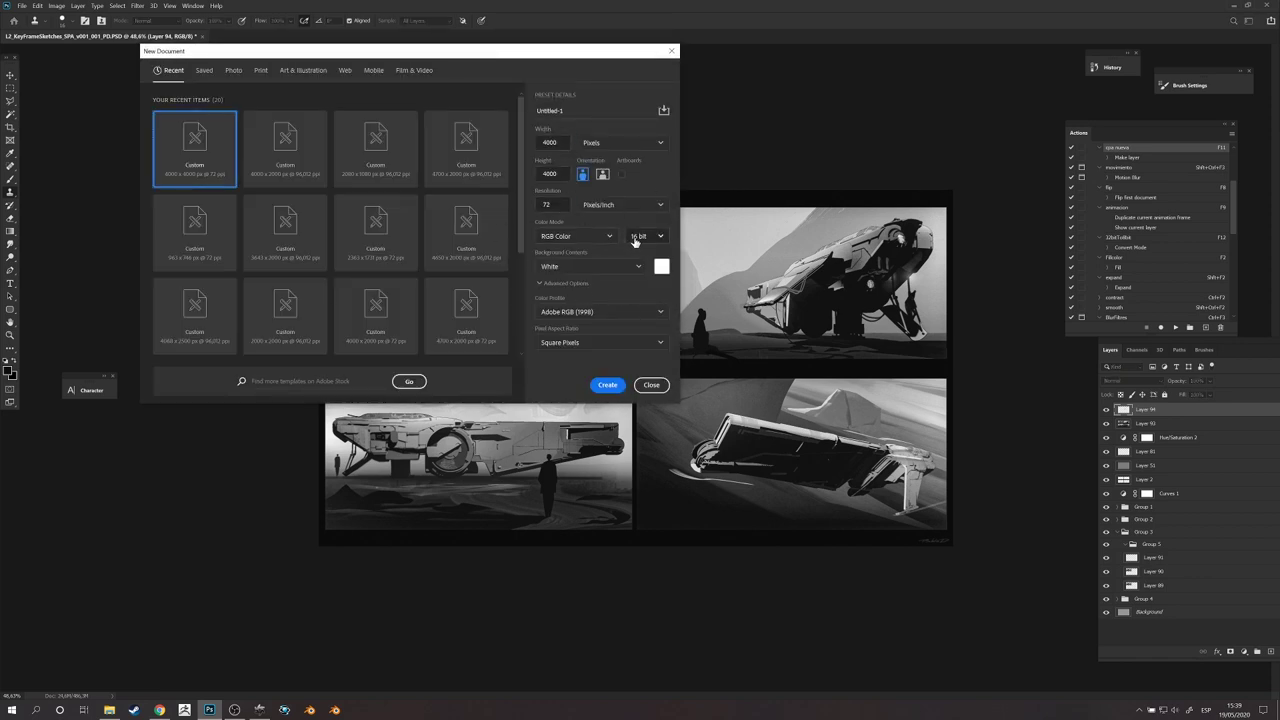
Step: Create a new 4000 by 4000 pixel, 72 ppi, 16-bit RGB document with a white background
{"action": "left_click", "coordinate": [607, 385]}
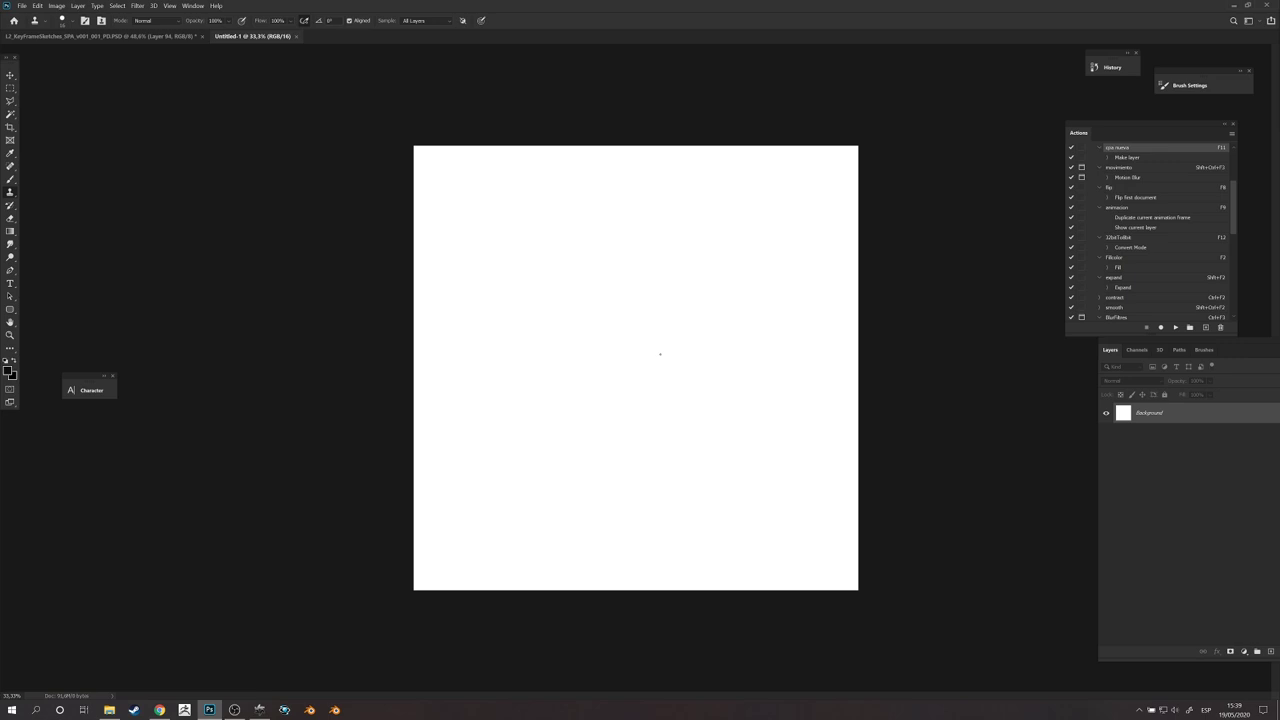
{"action": "left_click_drag", "start_coordinate": [678, 367], "coordinate": [669, 323], "text": "ctrl"}
Step: Try a diagonal test stroke with the current brush, inspect its texture up close, and undo it
{"action": "key", "text": "b"}
{"action": "right_click_drag", "start_coordinate": [660, 325], "coordinate": [669, 319], "text": "alt"}
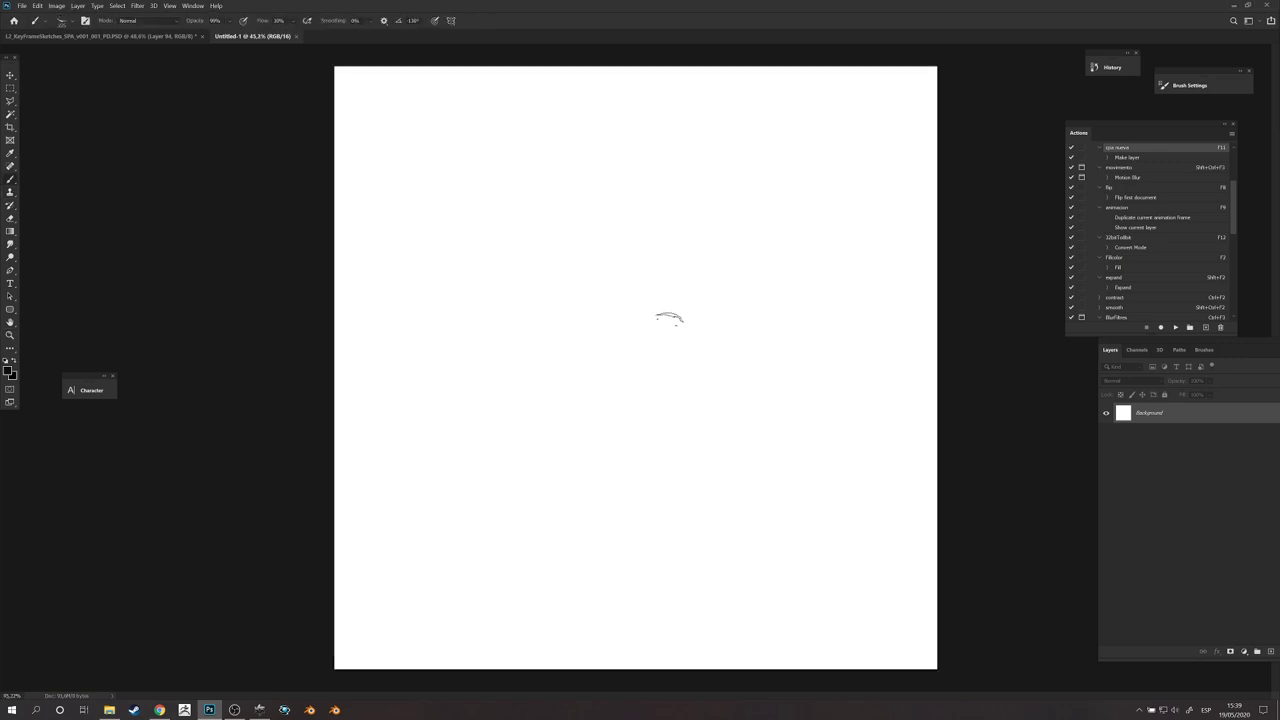
{"action": "left_click_drag", "start_coordinate": [669, 319], "coordinate": [672, 309]}
{"action": "key", "text": "ctrl+z"}
{"action": "right_click_drag", "start_coordinate": [671, 295], "coordinate": [661, 304], "text": "alt"}
{"action": "left_click_drag", "start_coordinate": [621, 369], "coordinate": [769, 199]}
{"action": "left_click_drag", "start_coordinate": [694, 280], "coordinate": [727, 255], "text": "ctrl"}
{"action": "mouse_move", "coordinate": [714, 263]}
{"action": "right_mouse_down", "text": "alt"}
{"action": "mouse_move", "coordinate": [675, 263]}
{"action": "mouse_move", "coordinate": [712, 267]}
{"action": "right_mouse_up", "text": "alt"}
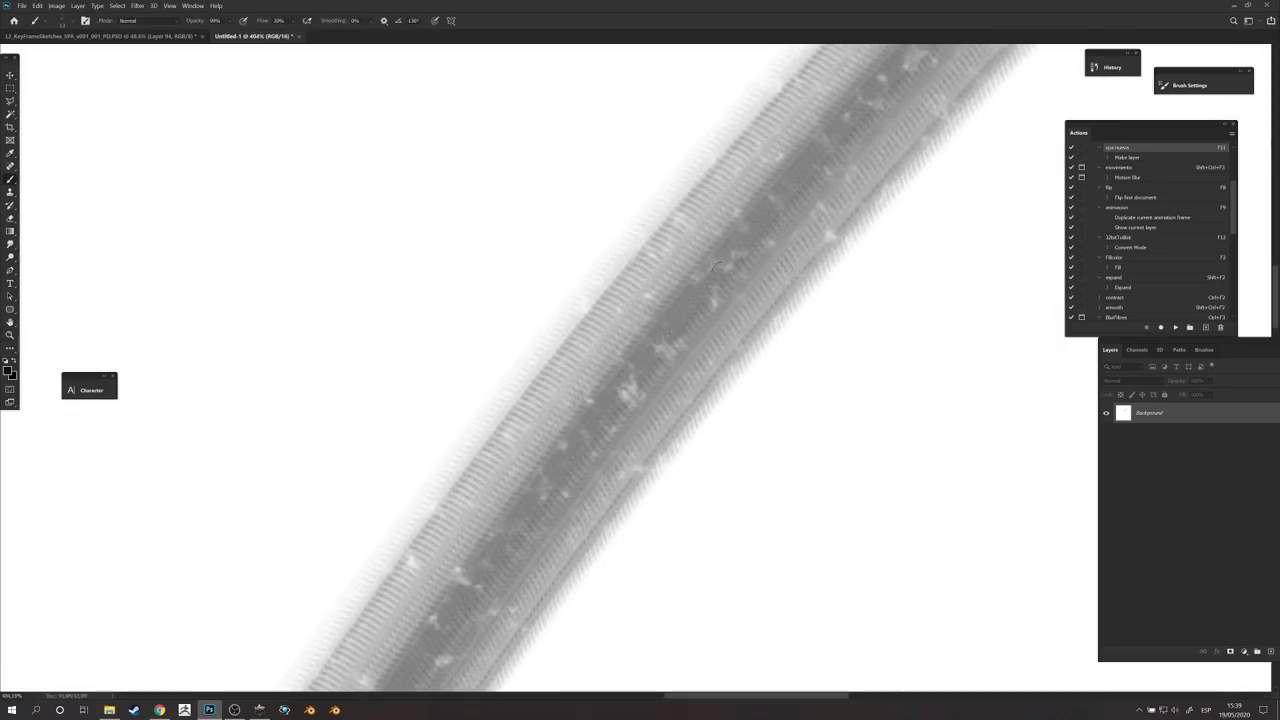
{"action": "mouse_move", "coordinate": [709, 258]}
{"action": "left_mouse_down"}
{"action": "mouse_move", "coordinate": [652, 218]}
{"action": "mouse_move", "coordinate": [696, 266]}
{"action": "left_mouse_up"}
{"action": "left_click_drag", "start_coordinate": [694, 212], "coordinate": [673, 236]}
{"action": "left_click_drag", "start_coordinate": [696, 228], "coordinate": [664, 240], "text": "ctrl"}
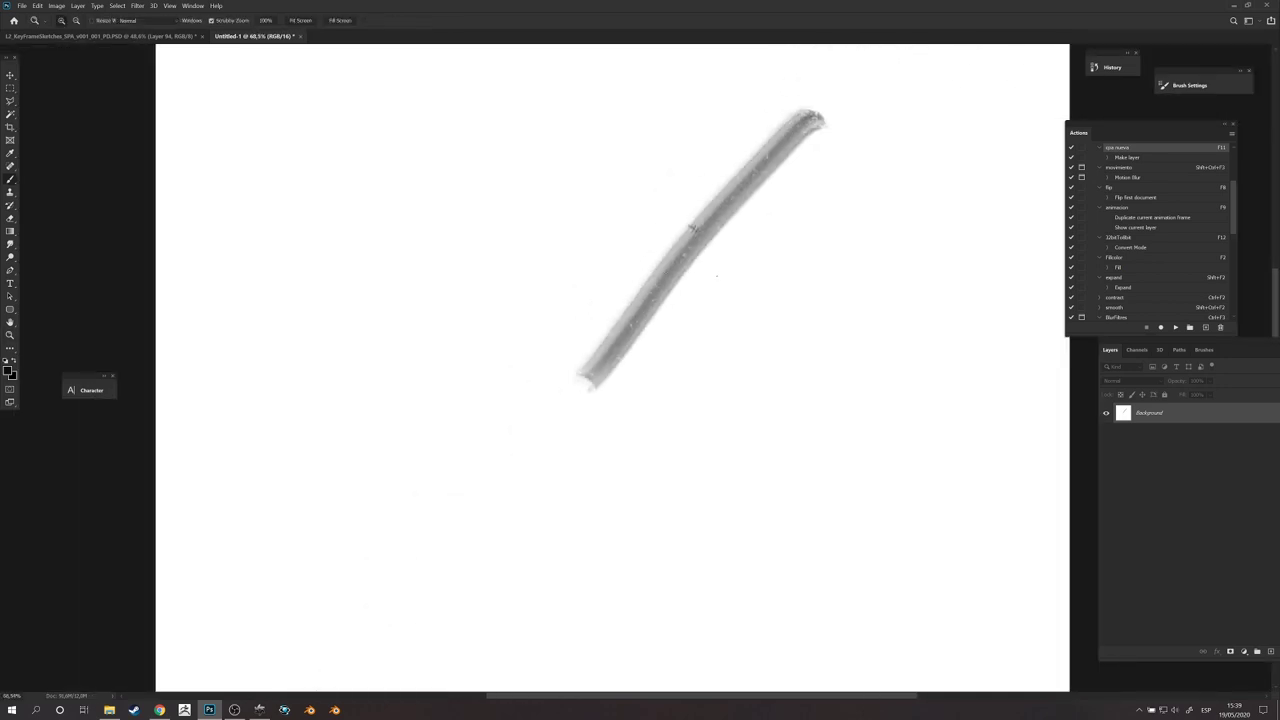
{"action": "scroll", "coordinate": [676, 299], "scroll_direction": "down", "scroll_amount": 1, "text": "alt"}
{"action": "left_click_drag", "start_coordinate": [653, 320], "coordinate": [664, 323], "text": "ctrl"}
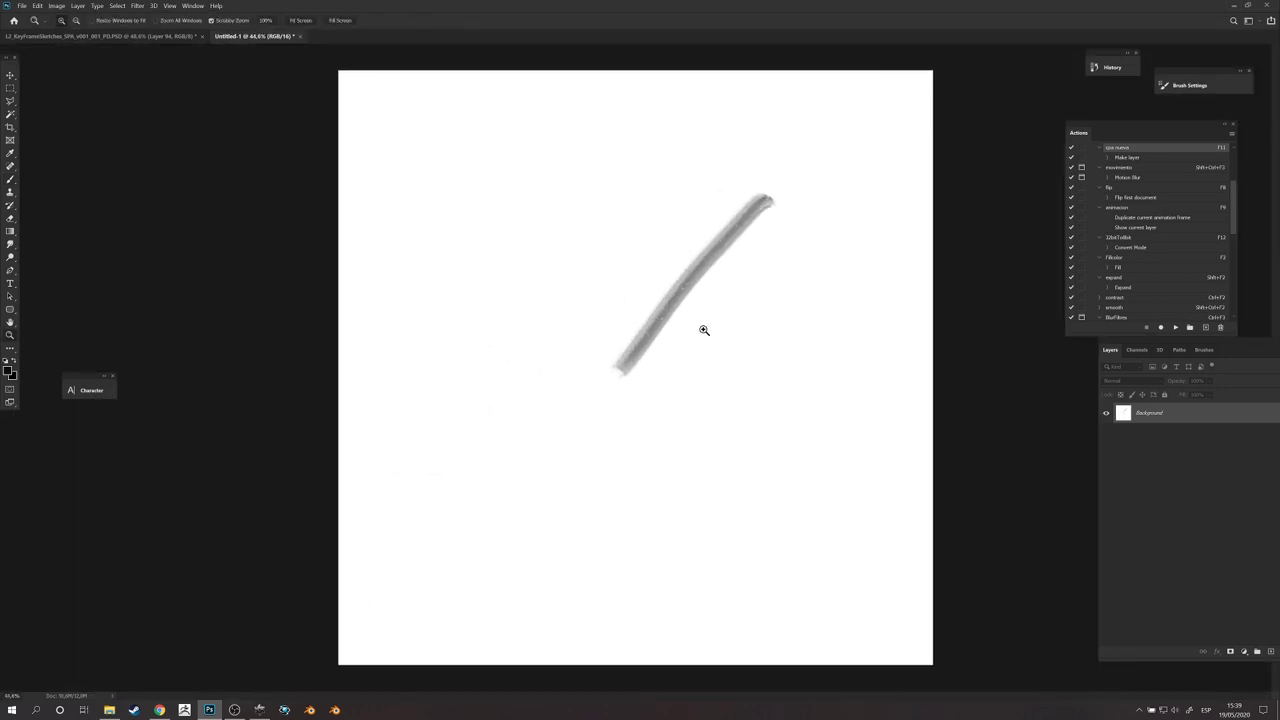
{"action": "left_click_drag", "start_coordinate": [734, 348], "coordinate": [725, 342], "text": "ctrl"}
{"action": "key", "text": "ctrl+z"}
Step: Choose the ragged cloud-shaped brush preset and try it out on the blank canvas
{"action": "key", "text": "b"}
{"action": "right_click", "coordinate": [645, 342]}
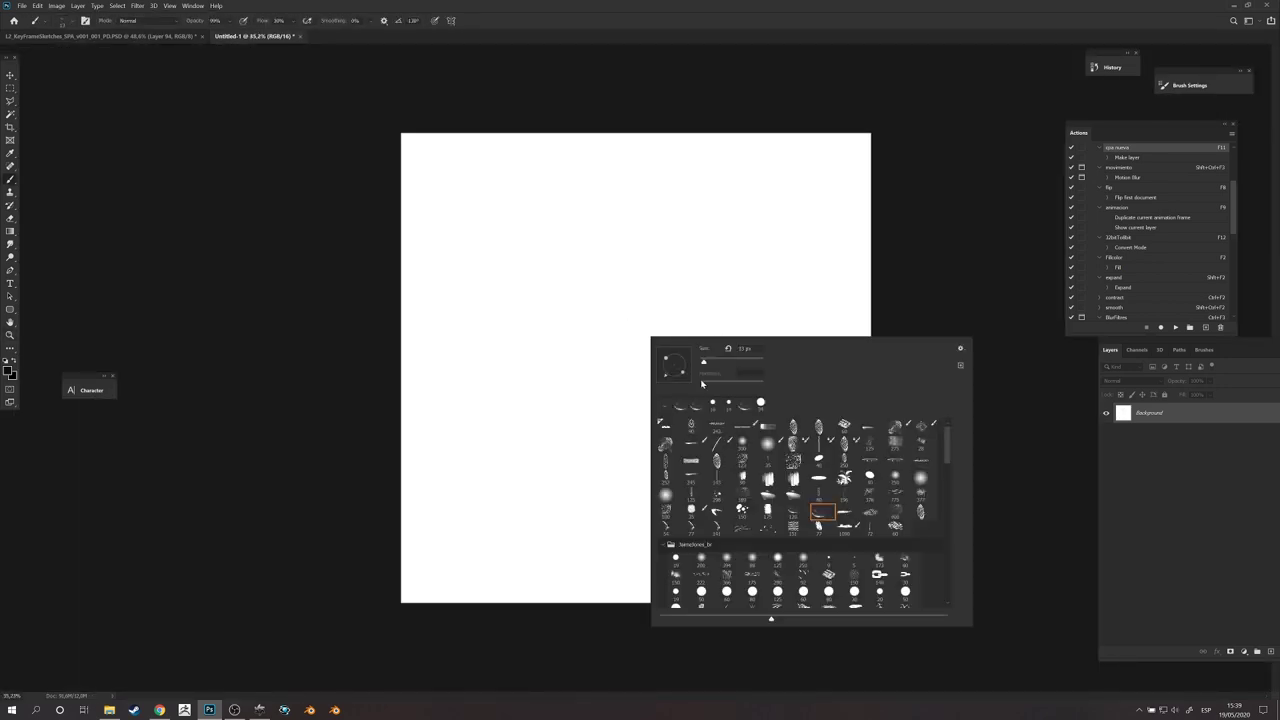
{"action": "left_click", "coordinate": [880, 570]}
{"action": "left_click", "coordinate": [651, 254]}
{"action": "mouse_move", "coordinate": [609, 312]}
{"action": "left_mouse_down"}
{"action": "mouse_move", "coordinate": [695, 255]}
{"action": "mouse_move", "coordinate": [588, 305]}
{"action": "mouse_move", "coordinate": [580, 340]}
{"action": "left_mouse_up"}
{"action": "key", "text": "ctrl+z"}
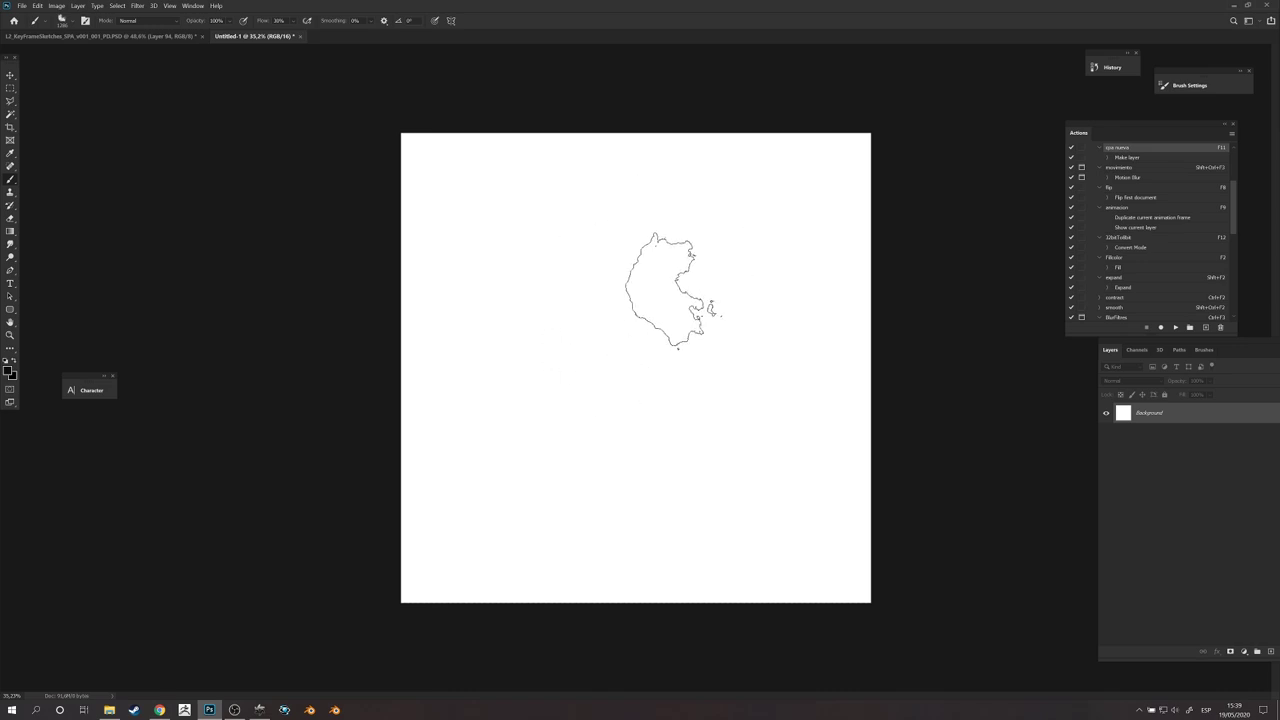
Step: Invert the background to black and cover the whole canvas with a mottled cloud texture in white
{"action": "key", "text": "ctrl+i"}
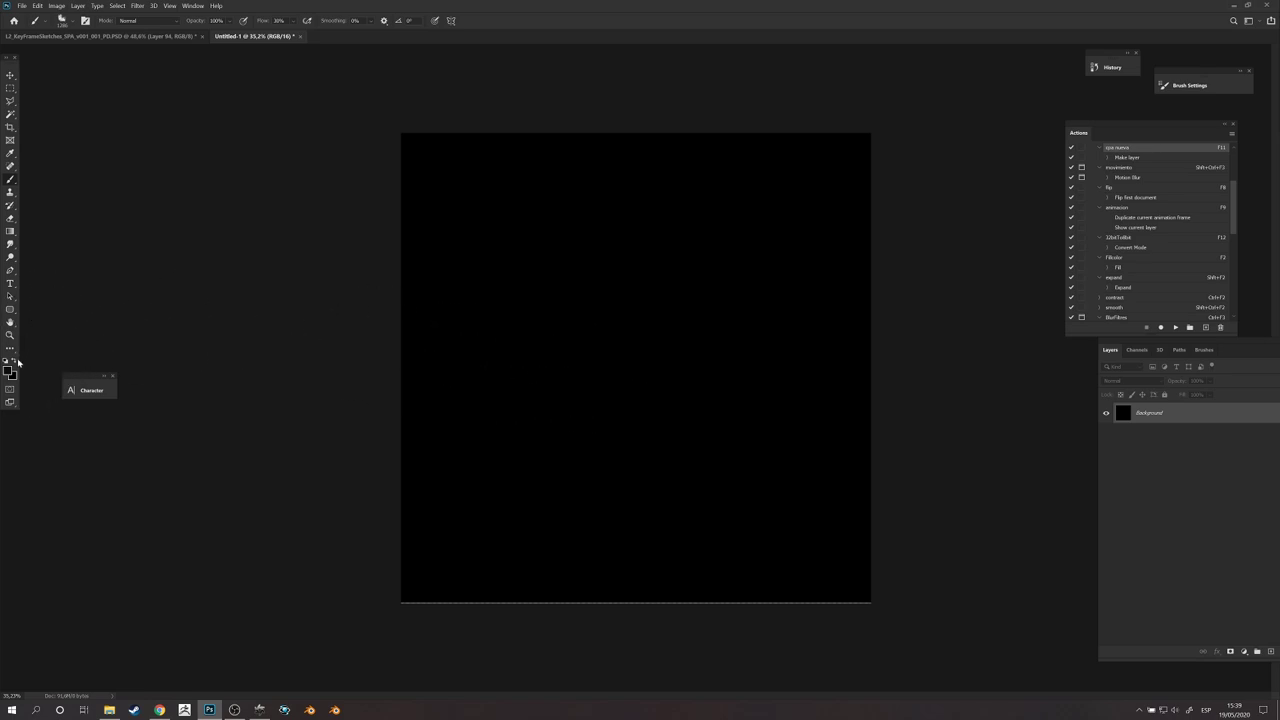
{"action": "key", "text": "x"}
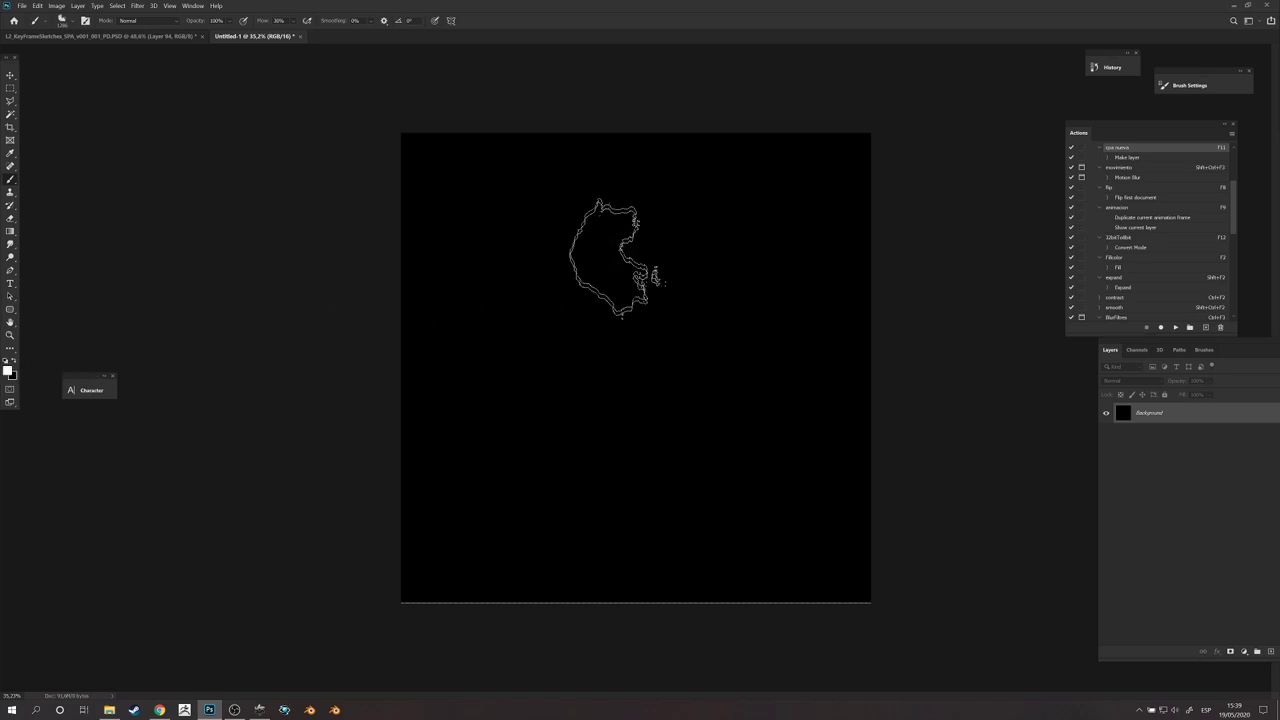
{"action": "mouse_move", "coordinate": [560, 205]}
{"action": "left_mouse_down"}
{"action": "mouse_move", "coordinate": [363, 223]}
{"action": "mouse_move", "coordinate": [571, 114]}
{"action": "mouse_move", "coordinate": [369, 366]}
{"action": "mouse_move", "coordinate": [866, 86]}
{"action": "mouse_move", "coordinate": [877, 120]}
{"action": "mouse_move", "coordinate": [772, 240]}
{"action": "mouse_move", "coordinate": [715, 385]}
{"action": "mouse_move", "coordinate": [811, 366]}
{"action": "mouse_move", "coordinate": [914, 314]}
{"action": "mouse_move", "coordinate": [905, 418]}
{"action": "mouse_move", "coordinate": [771, 663]}
{"action": "mouse_move", "coordinate": [900, 491]}
{"action": "mouse_move", "coordinate": [760, 470]}
{"action": "mouse_move", "coordinate": [742, 342]}
{"action": "mouse_move", "coordinate": [600, 270]}
{"action": "mouse_move", "coordinate": [530, 255]}
{"action": "mouse_move", "coordinate": [470, 300]}
{"action": "mouse_move", "coordinate": [552, 495]}
{"action": "mouse_move", "coordinate": [541, 540]}
{"action": "mouse_move", "coordinate": [622, 545]}
{"action": "left_mouse_up"}
Step: Paint a bright curved ridge with a smaller cloud brush, running from the upper left across and down the right of the canvas centre
{"action": "mouse_move", "coordinate": [751, 327]}
{"action": "right_mouse_down", "text": "alt"}
{"action": "mouse_move", "coordinate": [650, 330]}
{"action": "mouse_move", "coordinate": [655, 340]}
{"action": "right_mouse_up", "text": "alt"}
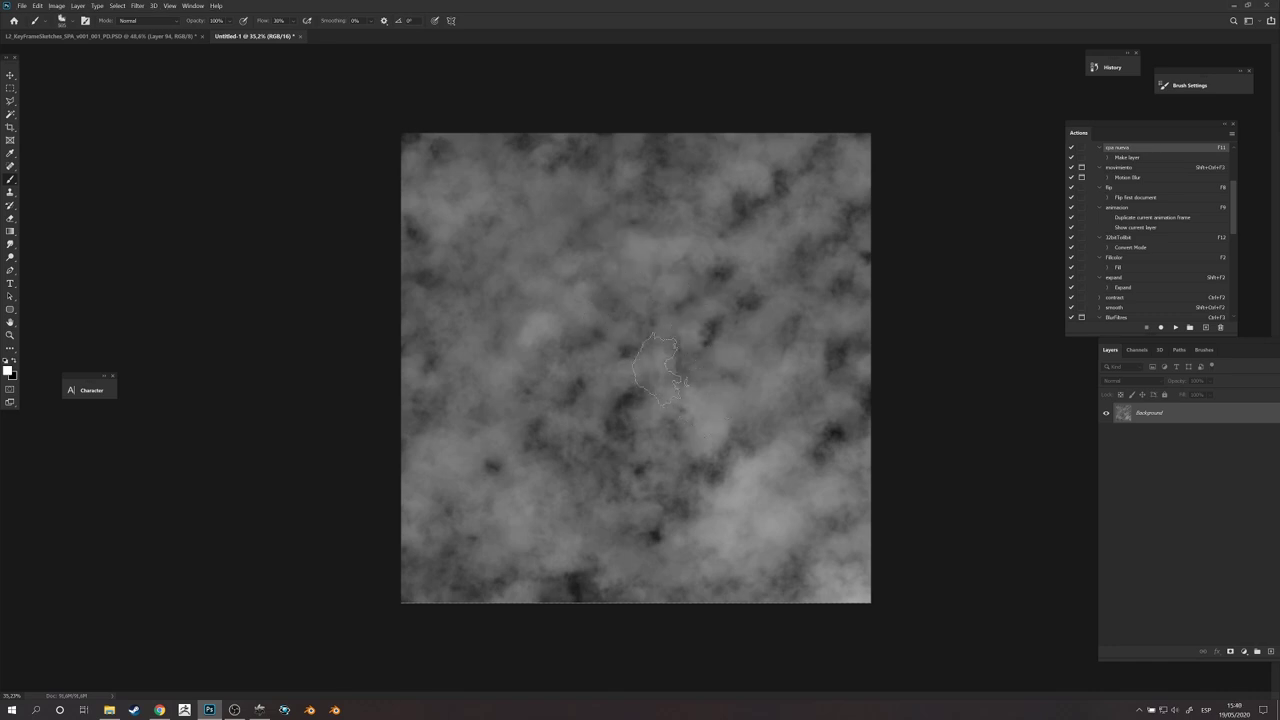
{"action": "left_click_drag", "start_coordinate": [660, 378], "coordinate": [714, 343]}
{"action": "key", "text": "ctrl+z"}
{"action": "right_click_drag", "start_coordinate": [690, 352], "coordinate": [722, 352], "text": "alt"}
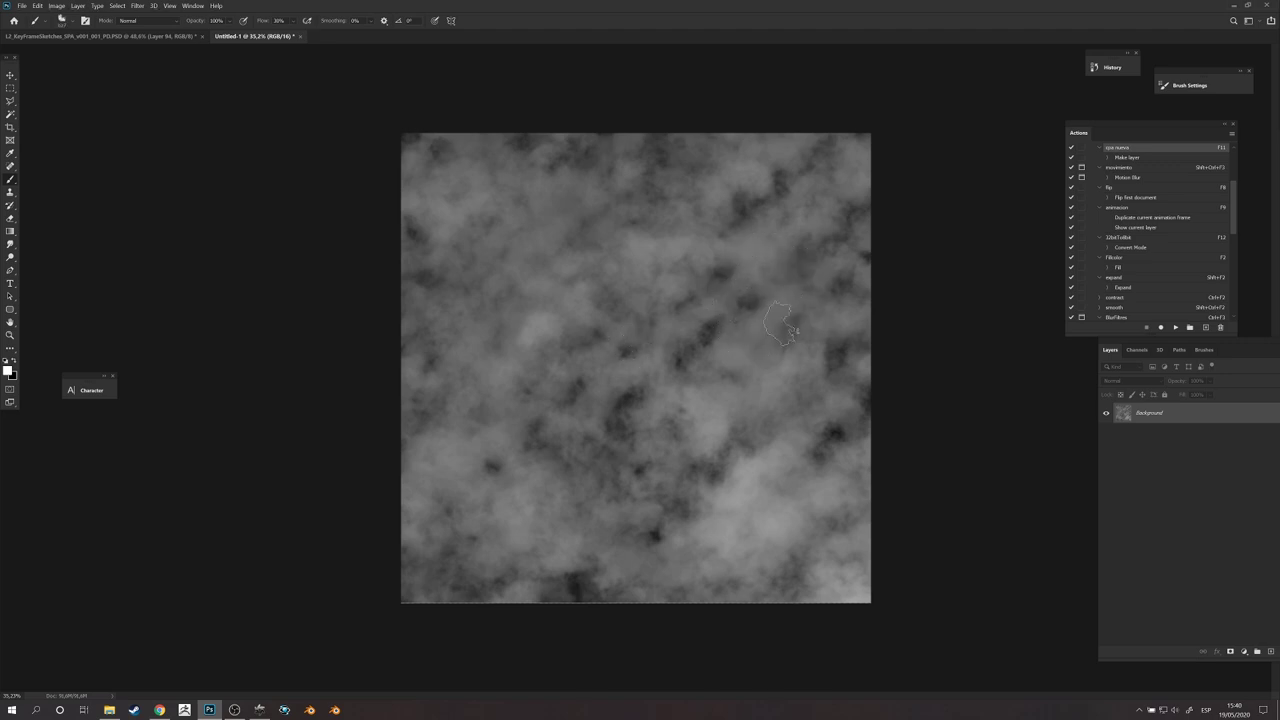
{"action": "right_click_drag", "start_coordinate": [737, 318], "coordinate": [726, 323], "text": "alt"}
{"action": "right_click_drag", "start_coordinate": [686, 279], "coordinate": [714, 280], "text": "alt"}
{"action": "mouse_move", "coordinate": [512, 224]}
{"action": "left_mouse_down"}
{"action": "mouse_move", "coordinate": [645, 216]}
{"action": "mouse_move", "coordinate": [722, 256]}
{"action": "mouse_move", "coordinate": [735, 312]}
{"action": "mouse_move", "coordinate": [730, 285]}
{"action": "mouse_move", "coordinate": [595, 250]}
{"action": "mouse_move", "coordinate": [732, 284]}
{"action": "mouse_move", "coordinate": [736, 348]}
{"action": "left_mouse_up"}
{"action": "right_click_drag", "start_coordinate": [729, 332], "coordinate": [751, 331], "text": "alt"}
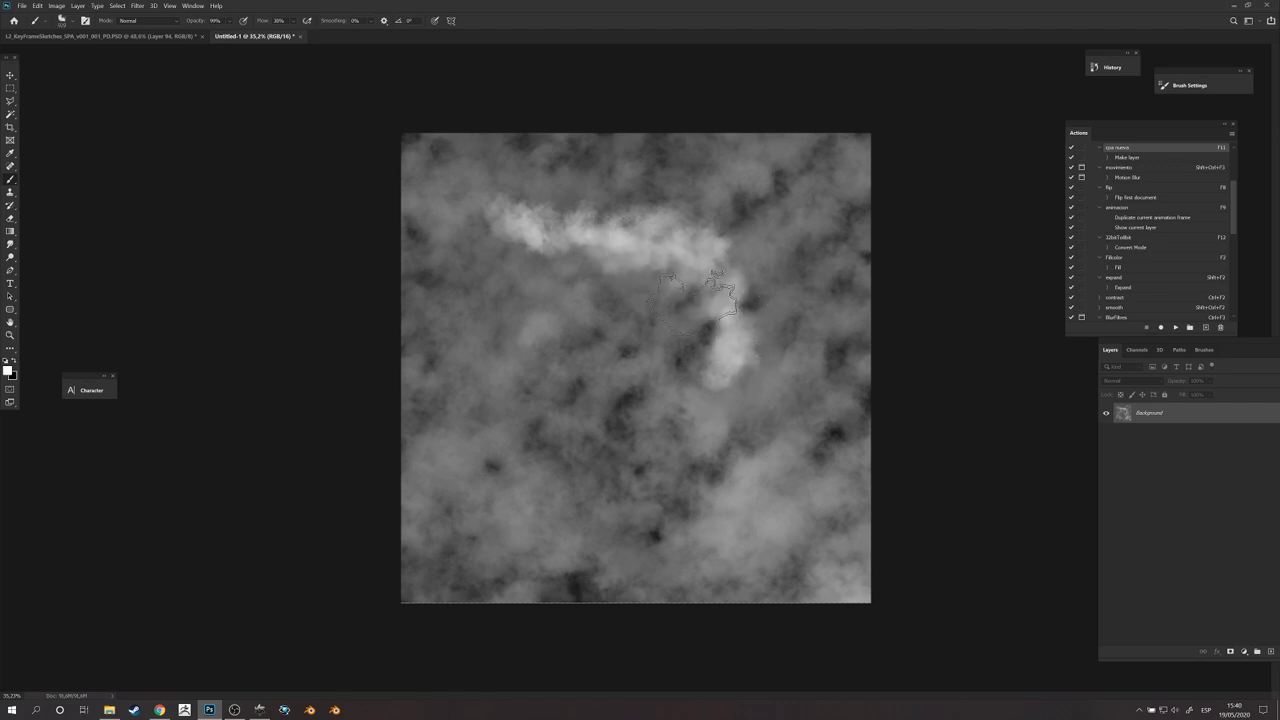
{"action": "mouse_move", "coordinate": [695, 301]}
{"action": "left_mouse_down"}
{"action": "mouse_move", "coordinate": [722, 345]}
{"action": "mouse_move", "coordinate": [645, 252]}
{"action": "mouse_move", "coordinate": [662, 240]}
{"action": "mouse_move", "coordinate": [731, 373]}
{"action": "mouse_move", "coordinate": [680, 410]}
{"action": "mouse_move", "coordinate": [660, 270]}
{"action": "mouse_move", "coordinate": [700, 330]}
{"action": "mouse_move", "coordinate": [702, 280]}
{"action": "mouse_move", "coordinate": [730, 358]}
{"action": "mouse_move", "coordinate": [680, 405]}
{"action": "mouse_move", "coordinate": [732, 374]}
{"action": "left_mouse_up"}
Step: Inspect the painted ridge up close and widen its upper-right part with more white cloud strokes
{"action": "left_click_drag", "start_coordinate": [676, 195], "coordinate": [712, 207], "text": "ctrl"}
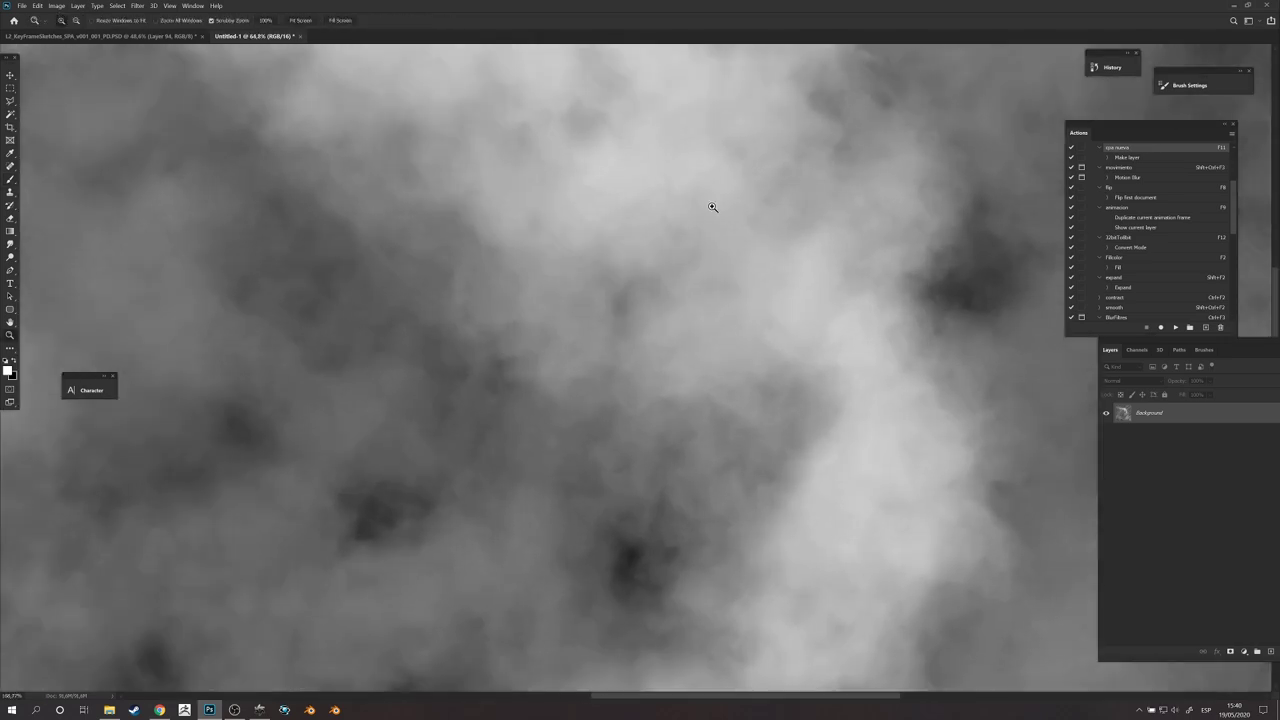
{"action": "key", "text": "b"}
{"action": "key", "text": "ctrl+0"}
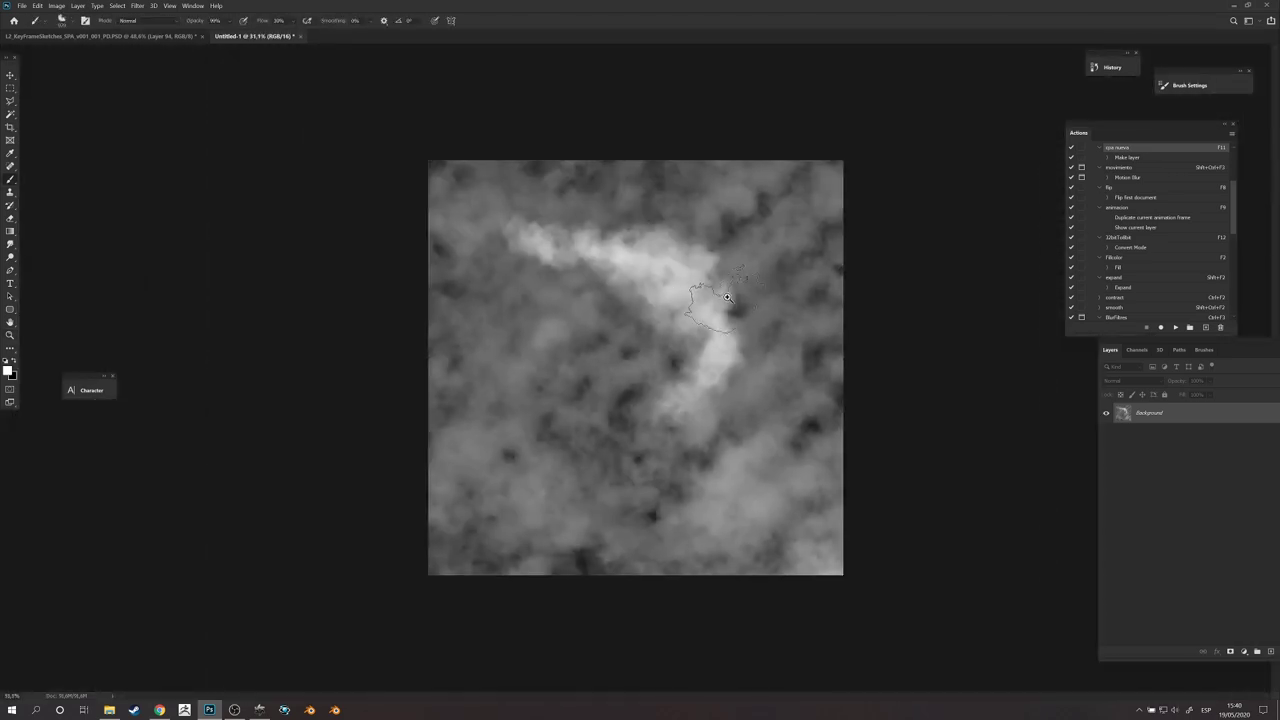
{"action": "left_click_drag", "start_coordinate": [728, 297], "coordinate": [743, 299], "text": "ctrl"}
{"action": "mouse_move", "coordinate": [646, 344]}
{"action": "right_mouse_down", "text": "alt"}
{"action": "mouse_move", "coordinate": [574, 354]}
{"action": "mouse_move", "coordinate": [547, 338]}
{"action": "right_mouse_up", "text": "alt"}
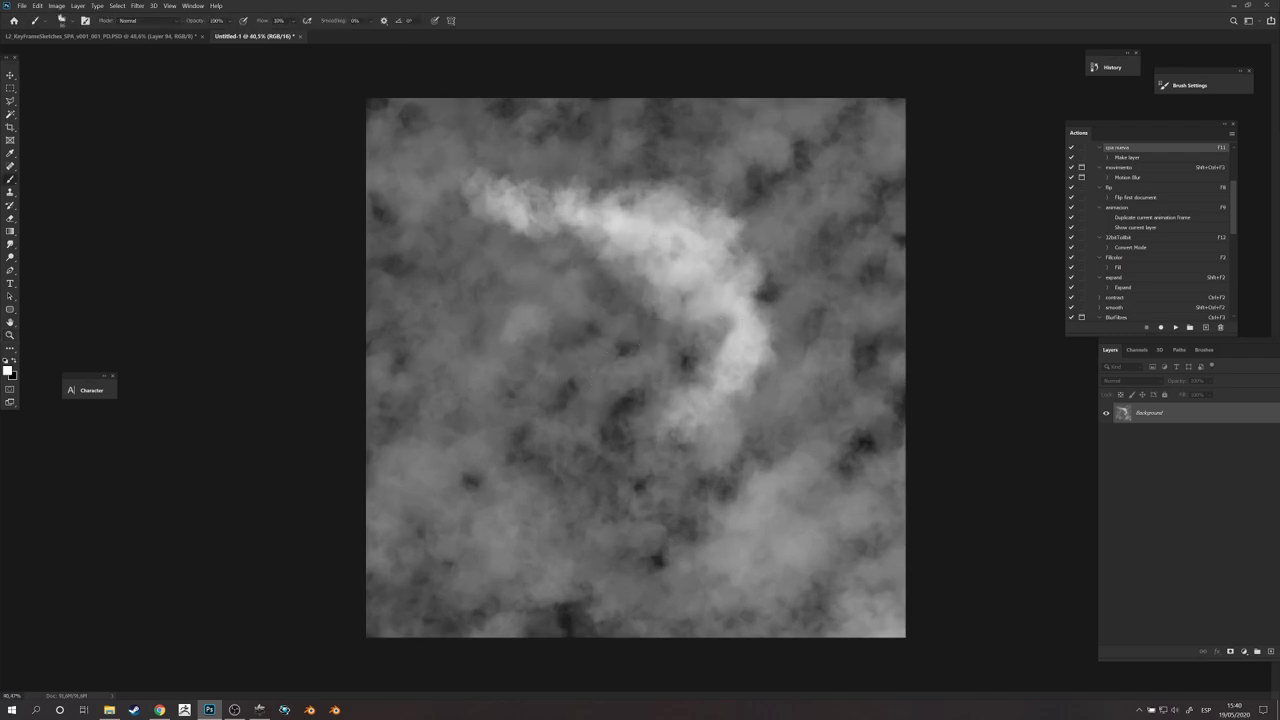
{"action": "right_click_drag", "start_coordinate": [663, 268], "coordinate": [704, 267], "text": "alt"}
{"action": "mouse_move", "coordinate": [772, 224]}
{"action": "left_mouse_down"}
{"action": "mouse_move", "coordinate": [772, 280]}
{"action": "mouse_move", "coordinate": [545, 182]}
{"action": "mouse_move", "coordinate": [763, 218]}
{"action": "left_mouse_up"}
Step: Paint a round bright mound in the canvas's lower left and thicken the curved ridge along its length
{"action": "right_click_drag", "start_coordinate": [505, 429], "coordinate": [480, 440], "text": "alt"}
{"action": "mouse_move", "coordinate": [423, 476]}
{"action": "left_mouse_down"}
{"action": "mouse_move", "coordinate": [450, 525]}
{"action": "mouse_move", "coordinate": [495, 515]}
{"action": "mouse_move", "coordinate": [465, 487]}
{"action": "mouse_move", "coordinate": [505, 500]}
{"action": "mouse_move", "coordinate": [470, 460]}
{"action": "mouse_move", "coordinate": [495, 540]}
{"action": "mouse_move", "coordinate": [495, 480]}
{"action": "mouse_move", "coordinate": [508, 466]}
{"action": "mouse_move", "coordinate": [490, 455]}
{"action": "left_mouse_up"}
{"action": "right_click_drag", "start_coordinate": [484, 476], "coordinate": [513, 480], "text": "alt"}
{"action": "left_click_drag", "start_coordinate": [478, 475], "coordinate": [490, 508]}
{"action": "right_click_drag", "start_coordinate": [565, 322], "coordinate": [564, 322], "text": "alt"}
{"action": "mouse_move", "coordinate": [605, 234]}
{"action": "left_mouse_down"}
{"action": "mouse_move", "coordinate": [487, 195]}
{"action": "mouse_move", "coordinate": [590, 200]}
{"action": "mouse_move", "coordinate": [730, 280]}
{"action": "mouse_move", "coordinate": [742, 430]}
{"action": "mouse_move", "coordinate": [804, 472]}
{"action": "left_mouse_up"}
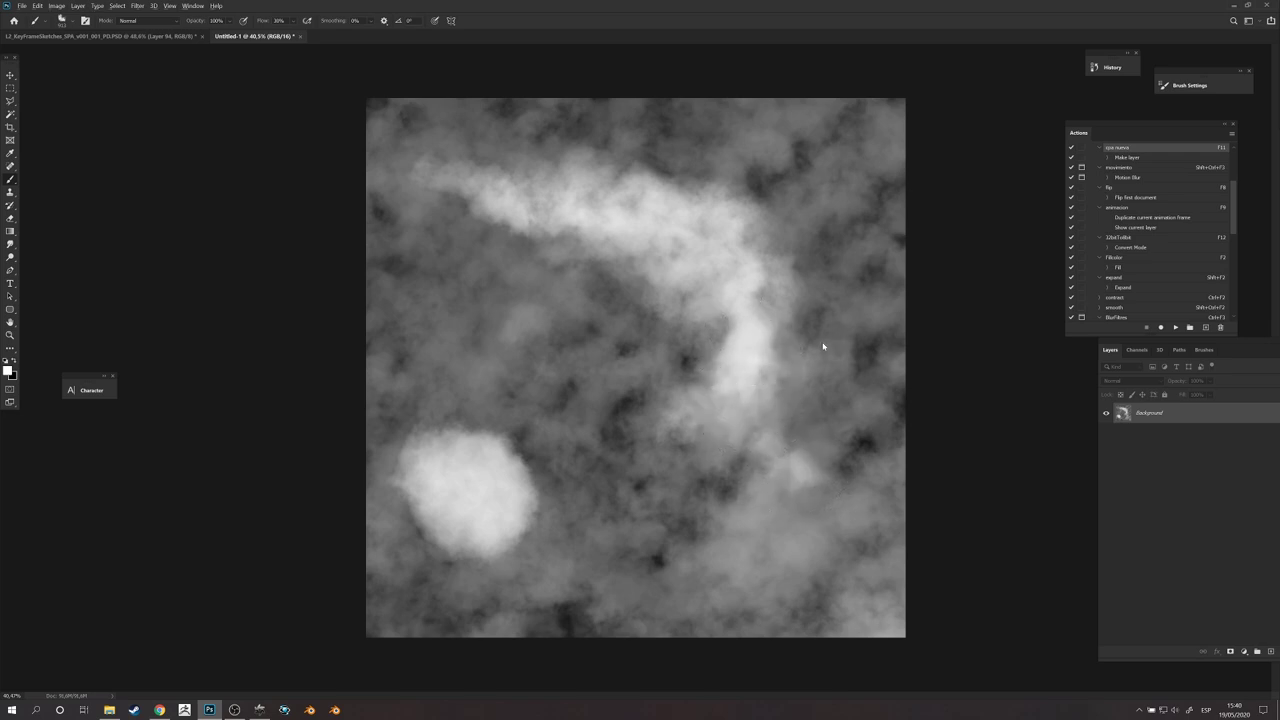
Step: Sample a mid-gray from the canvas and paint thin gray erosion streaks across the bend of the ridge
{"action": "left_click", "coordinate": [834, 380], "text": "alt"}
{"action": "right_click_drag", "start_coordinate": [823, 346], "coordinate": [828, 367], "text": "alt"}
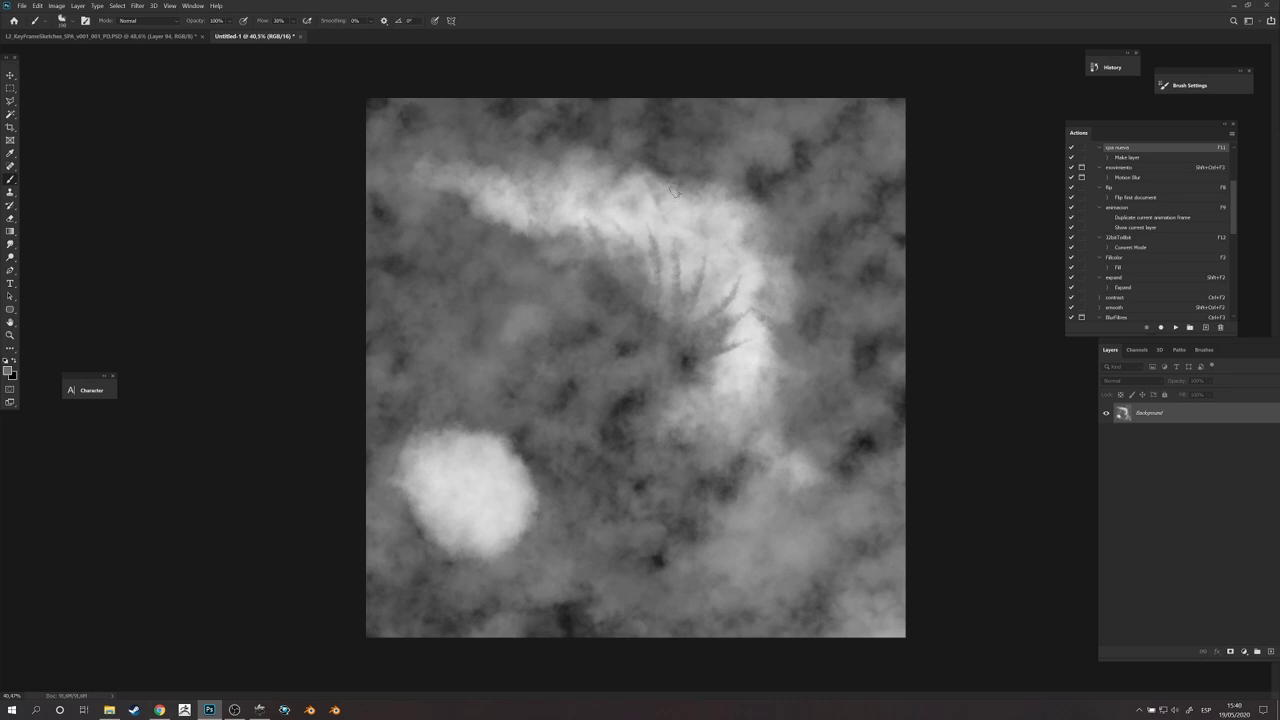
{"action": "mouse_move", "coordinate": [681, 186]}
{"action": "left_mouse_down"}
{"action": "mouse_move", "coordinate": [692, 230]}
{"action": "mouse_move", "coordinate": [738, 254]}
{"action": "left_mouse_up"}
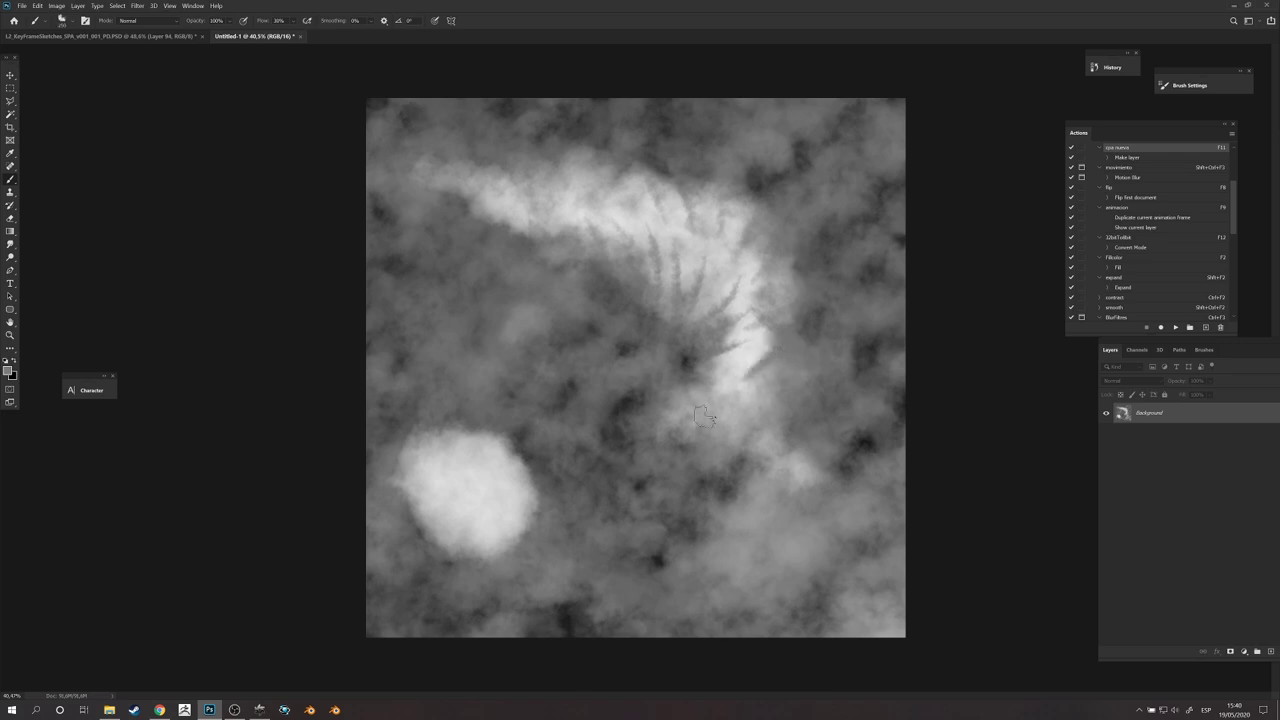
Step: Extend the ridge with a light tone around its lower end and out toward the canvas's upper-left corner
{"action": "mouse_move", "coordinate": [752, 350]}
{"action": "left_mouse_down"}
{"action": "mouse_move", "coordinate": [719, 384]}
{"action": "mouse_move", "coordinate": [776, 438]}
{"action": "left_mouse_up"}
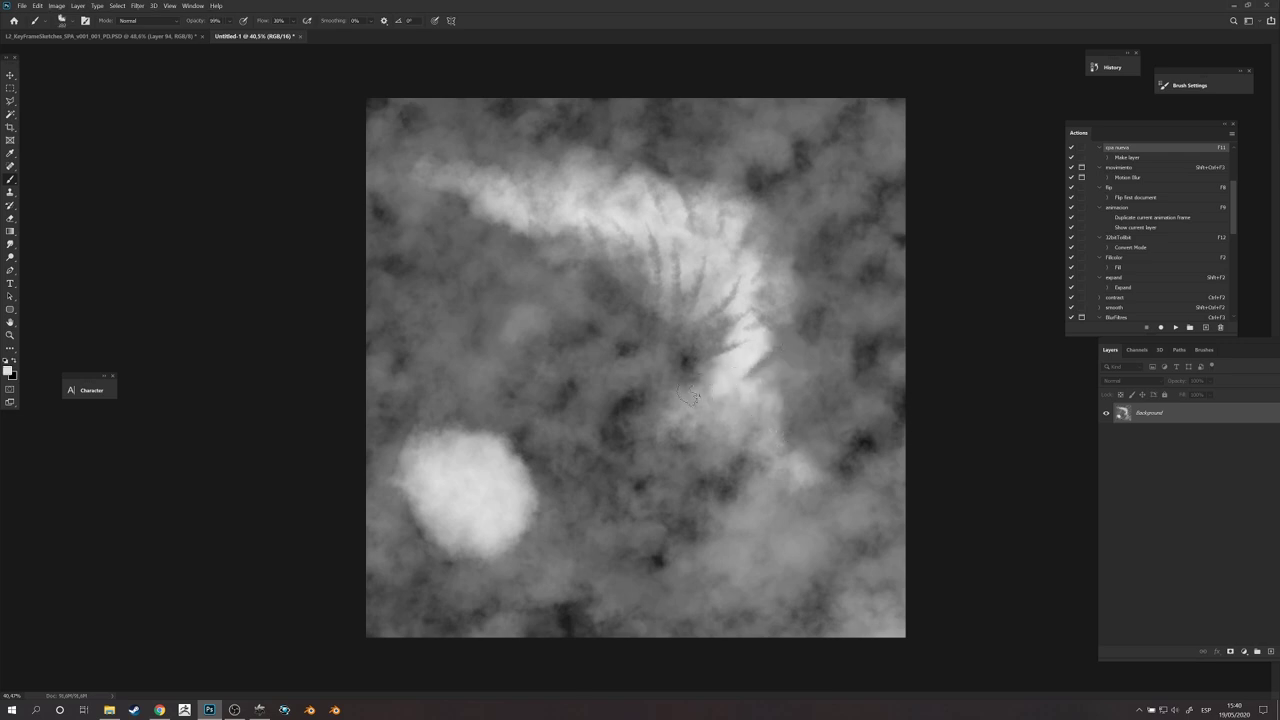
{"action": "right_click_drag", "start_coordinate": [527, 213], "coordinate": [566, 211], "text": "alt"}
{"action": "left_click_drag", "start_coordinate": [500, 205], "coordinate": [402, 168]}
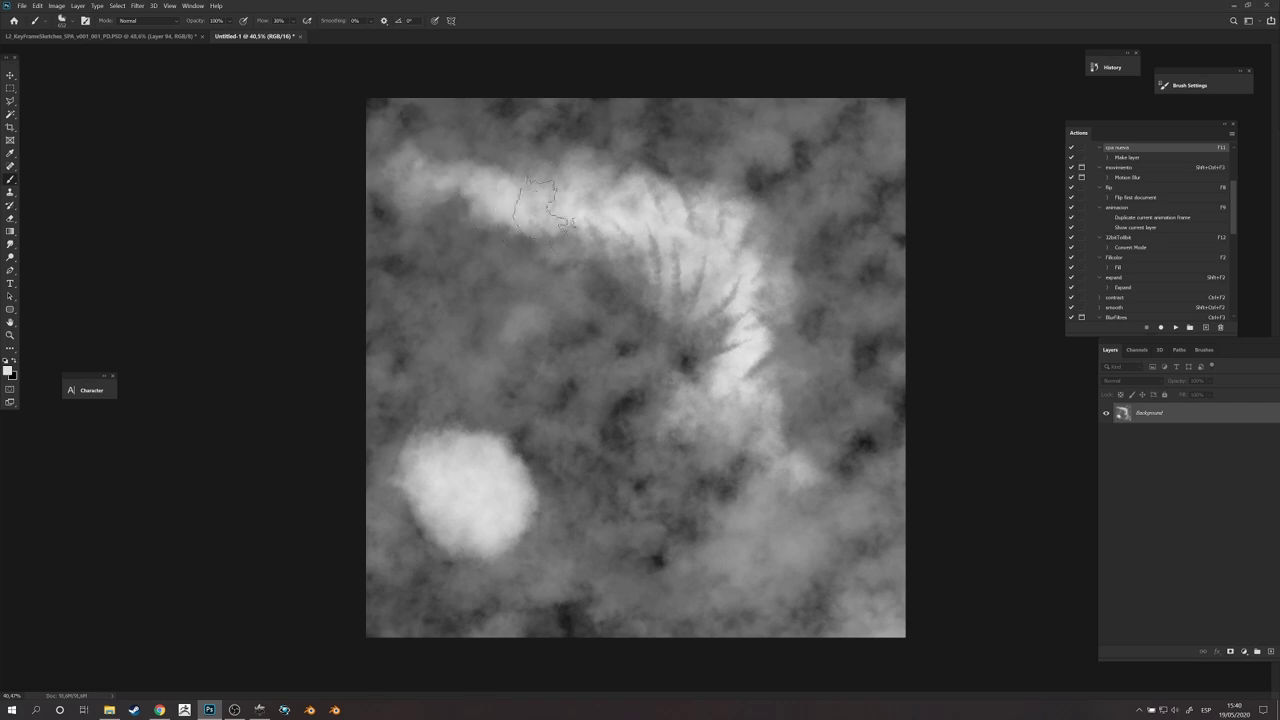
Step: Sample a mid-gray from the canvas and set the brush blending mode to Color Burn
{"action": "right_click_drag", "start_coordinate": [614, 351], "coordinate": [648, 356], "text": "alt"}
{"action": "left_click", "coordinate": [627, 353], "text": "alt"}
{"action": "left_click", "coordinate": [142, 20]}
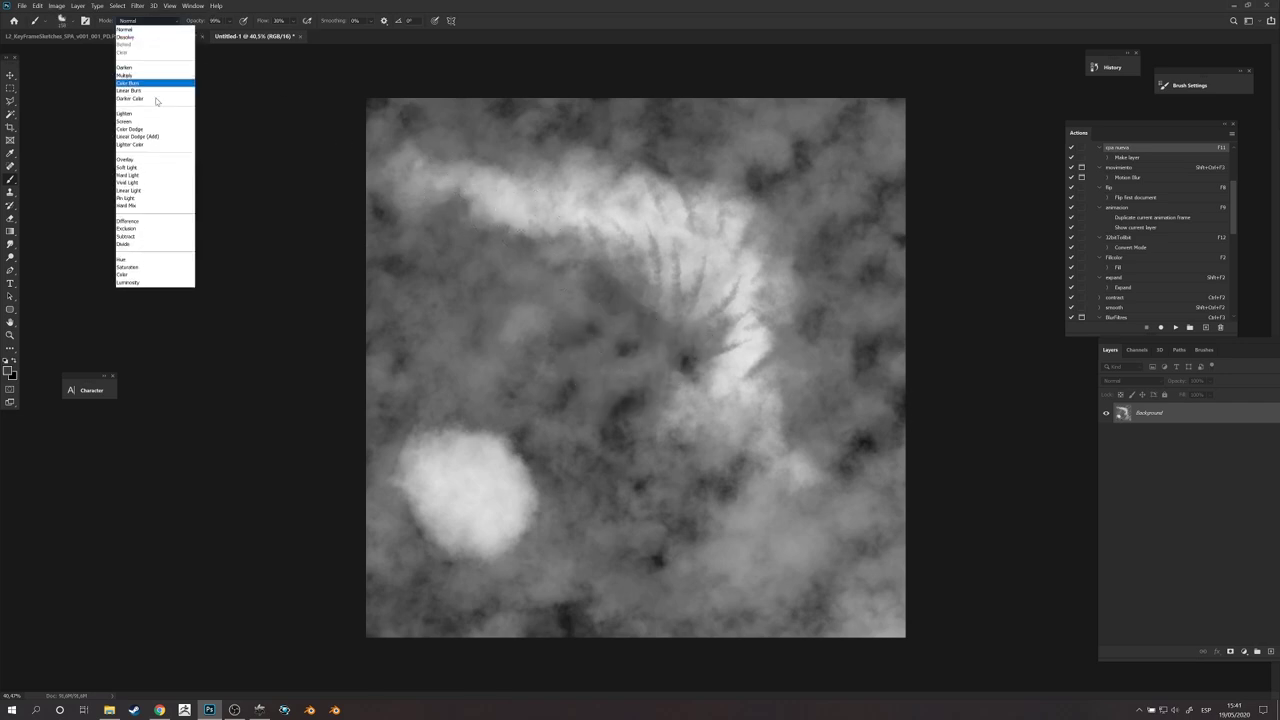
{"action": "left_click", "coordinate": [145, 89]}
{"action": "right_click_drag", "start_coordinate": [516, 259], "coordinate": [531, 261], "text": "alt"}
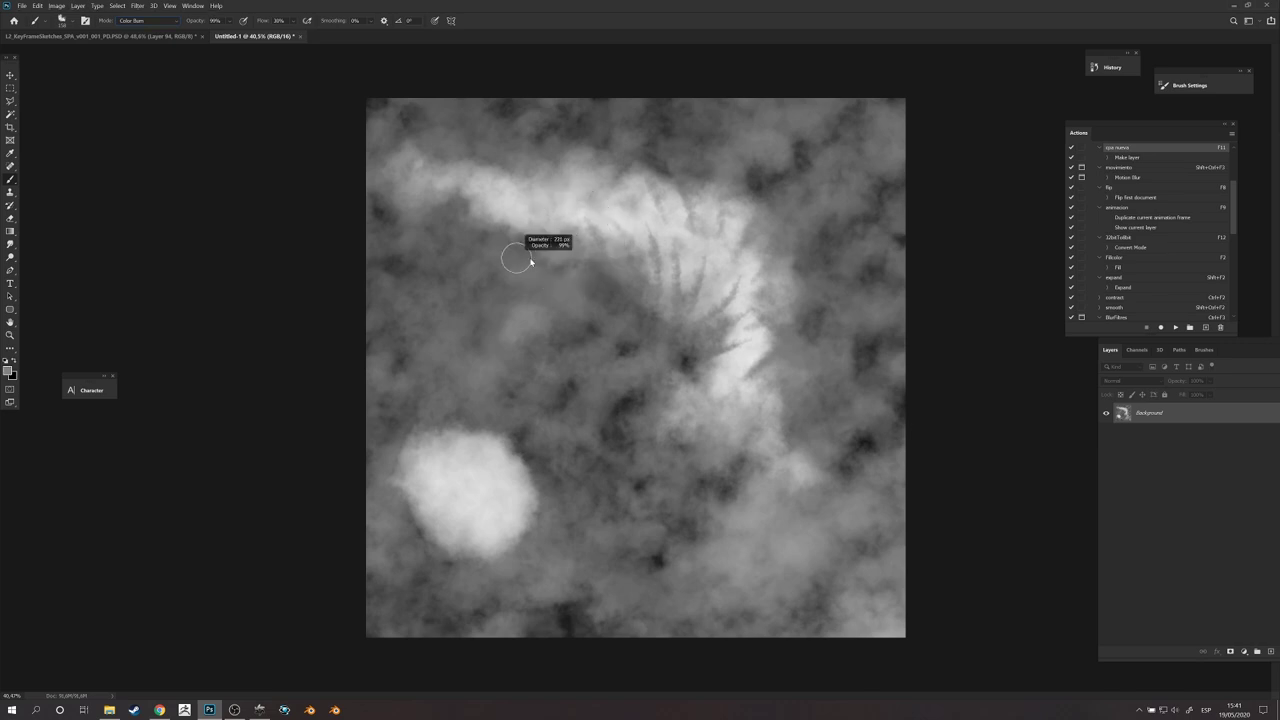
Step: Paint a dark winding river with a small soft round brush from upper left to lower right, adding a short branch near its lower end
{"action": "right_click", "coordinate": [531, 270]}
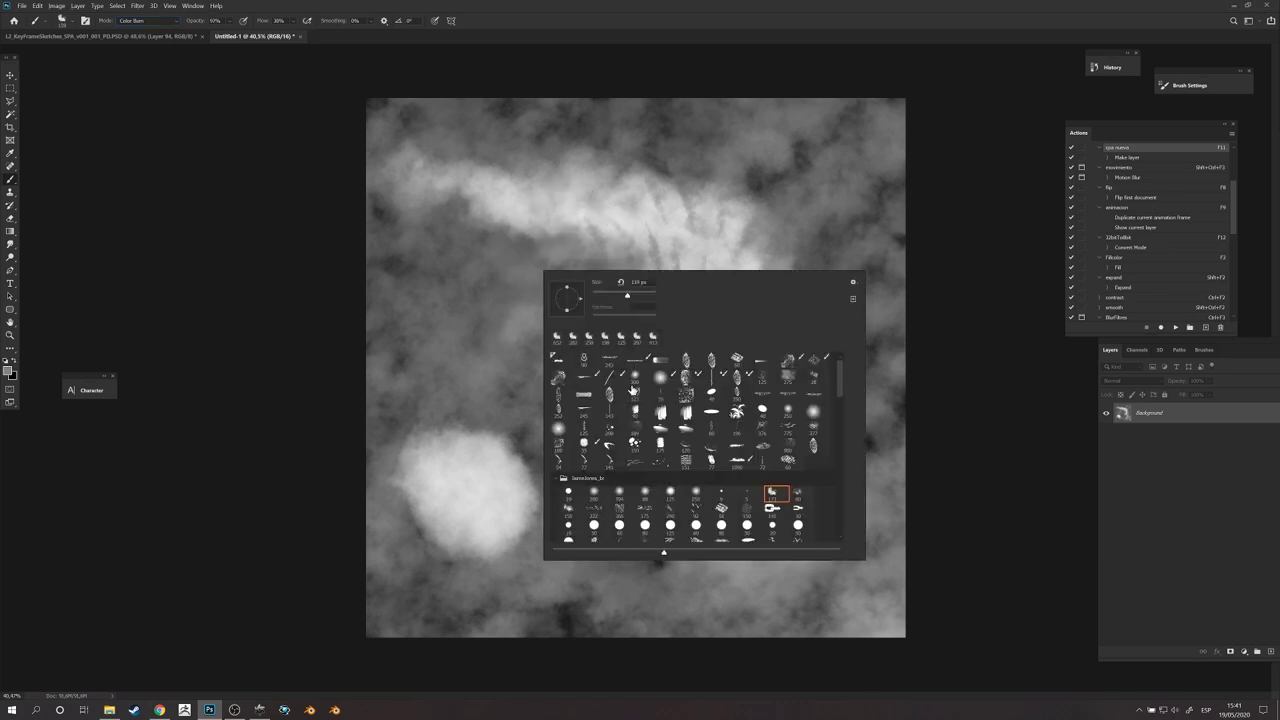
{"action": "right_click_drag", "start_coordinate": [503, 234], "coordinate": [478, 249], "text": "alt"}
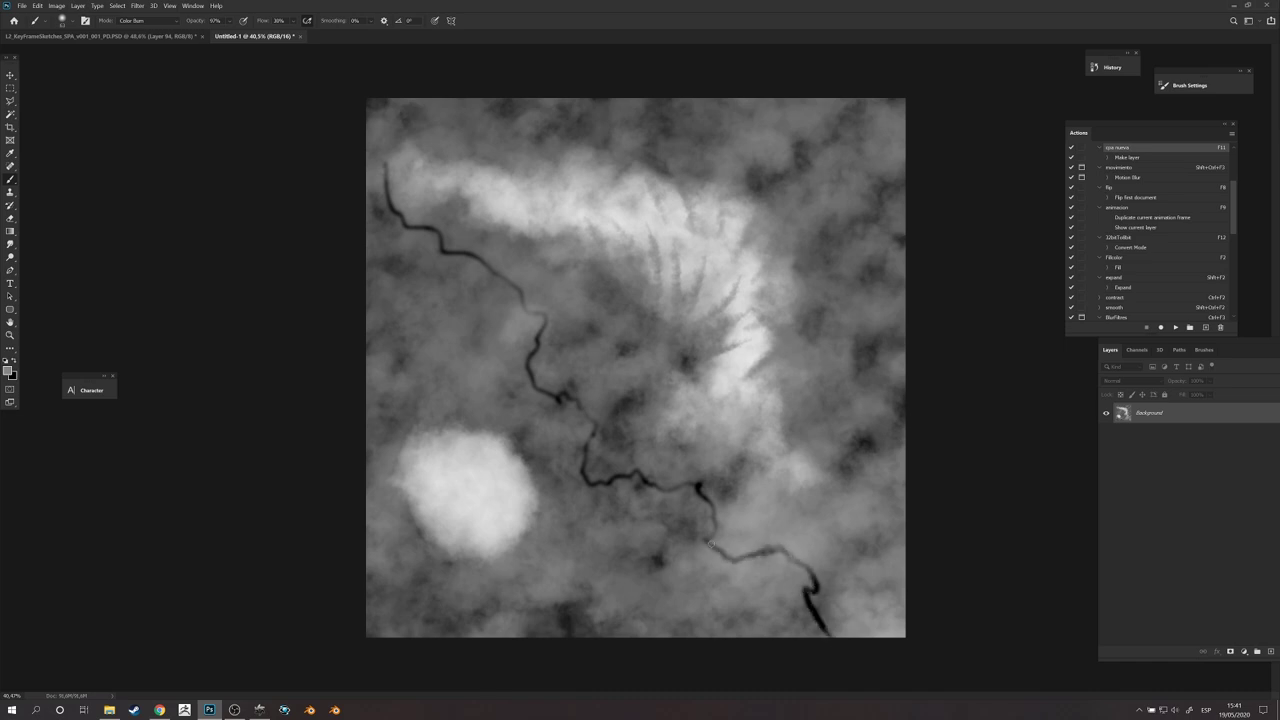
{"action": "right_click_drag", "start_coordinate": [712, 548], "coordinate": [702, 586], "text": "alt"}
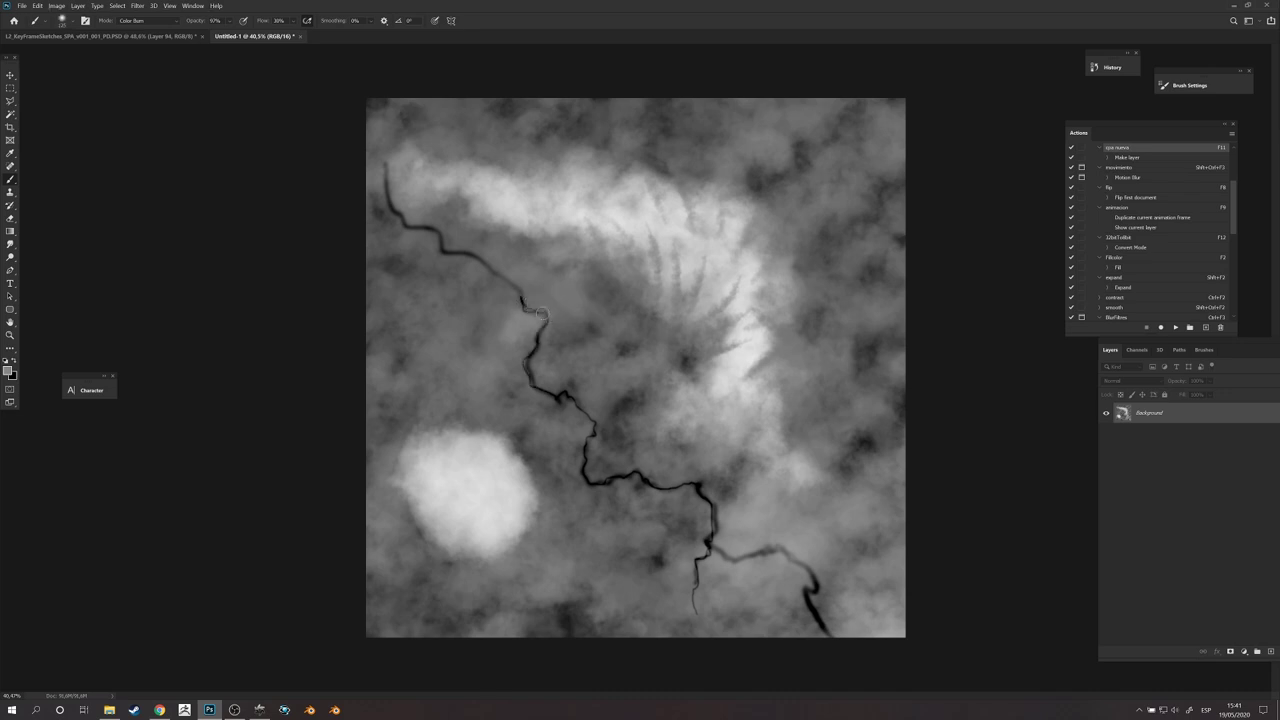
{"action": "right_click_drag", "start_coordinate": [556, 319], "coordinate": [549, 321], "text": "alt"}
{"action": "left_click_drag", "start_coordinate": [547, 320], "coordinate": [516, 293]}
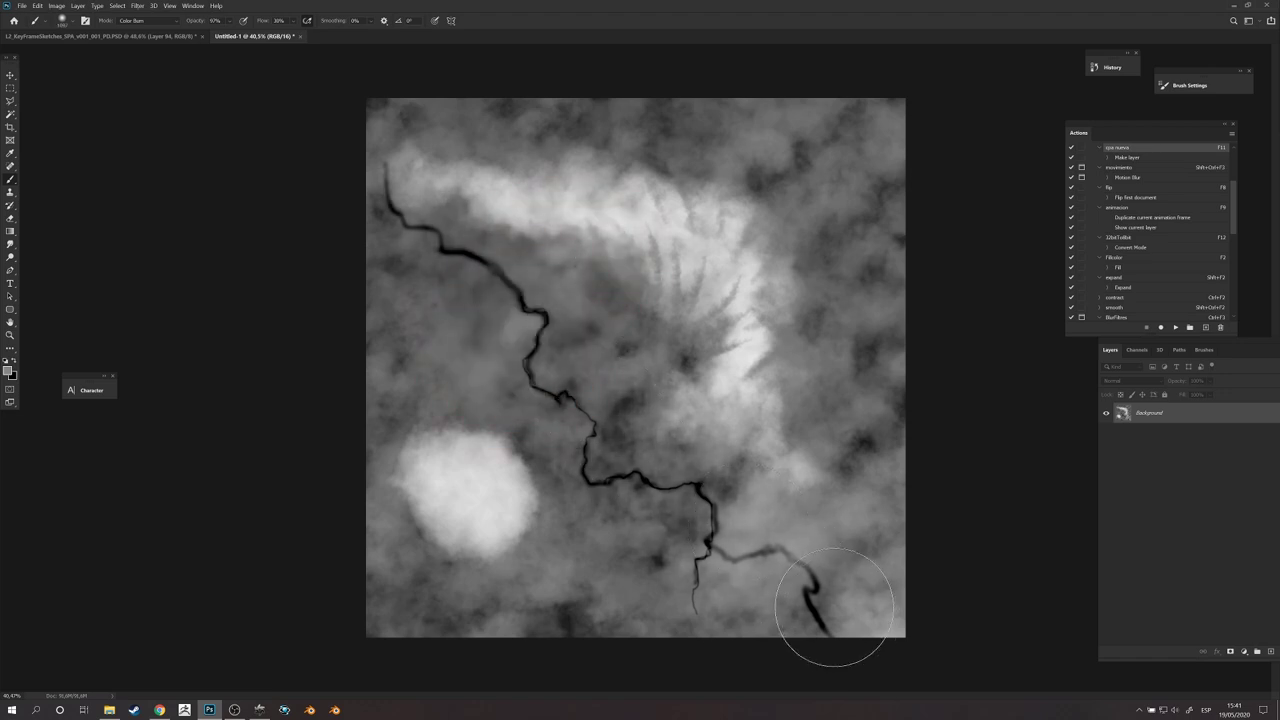
{"action": "mouse_move", "coordinate": [804, 540]}
{"action": "right_mouse_down", "text": "alt"}
{"action": "mouse_move", "coordinate": [710, 546]}
{"action": "mouse_move", "coordinate": [707, 559]}
{"action": "right_mouse_up", "text": "alt"}
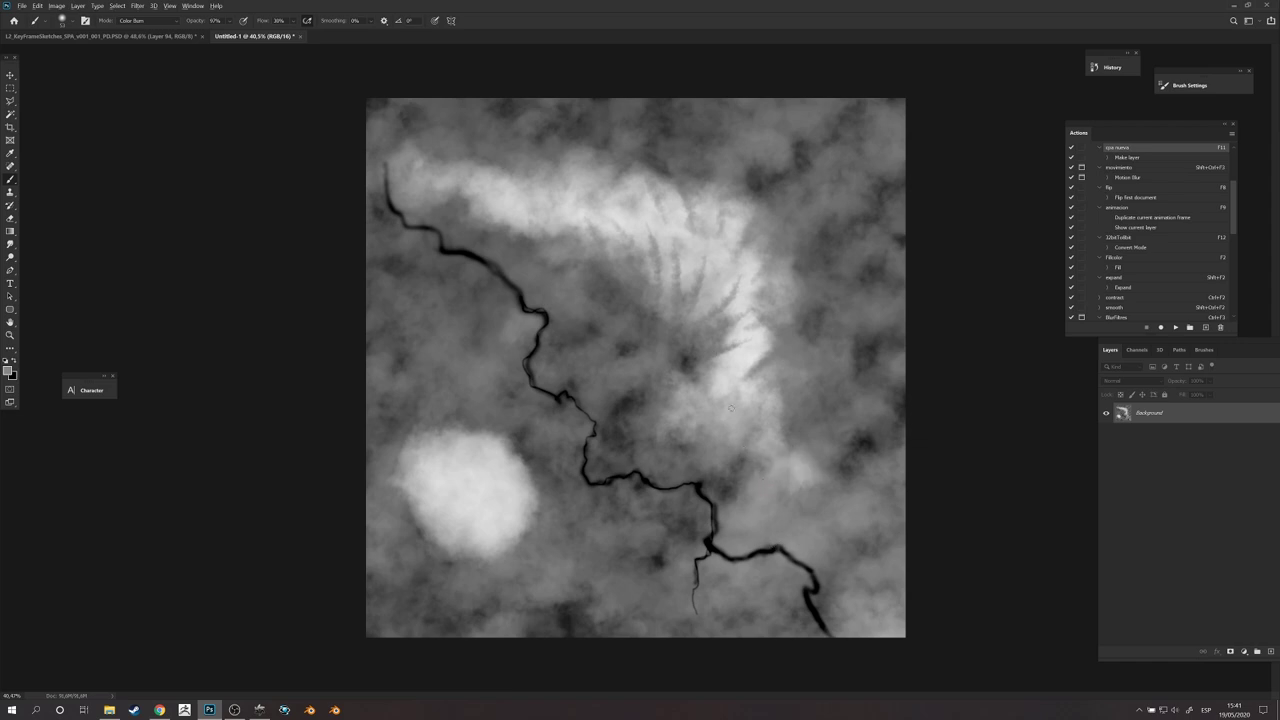
Step: Set the brush mode to Color Dodge and brighten the ridge and the clouds around its lower end
{"action": "right_click_drag", "start_coordinate": [663, 291], "coordinate": [668, 291], "text": "alt"}
{"action": "left_click", "coordinate": [147, 22]}
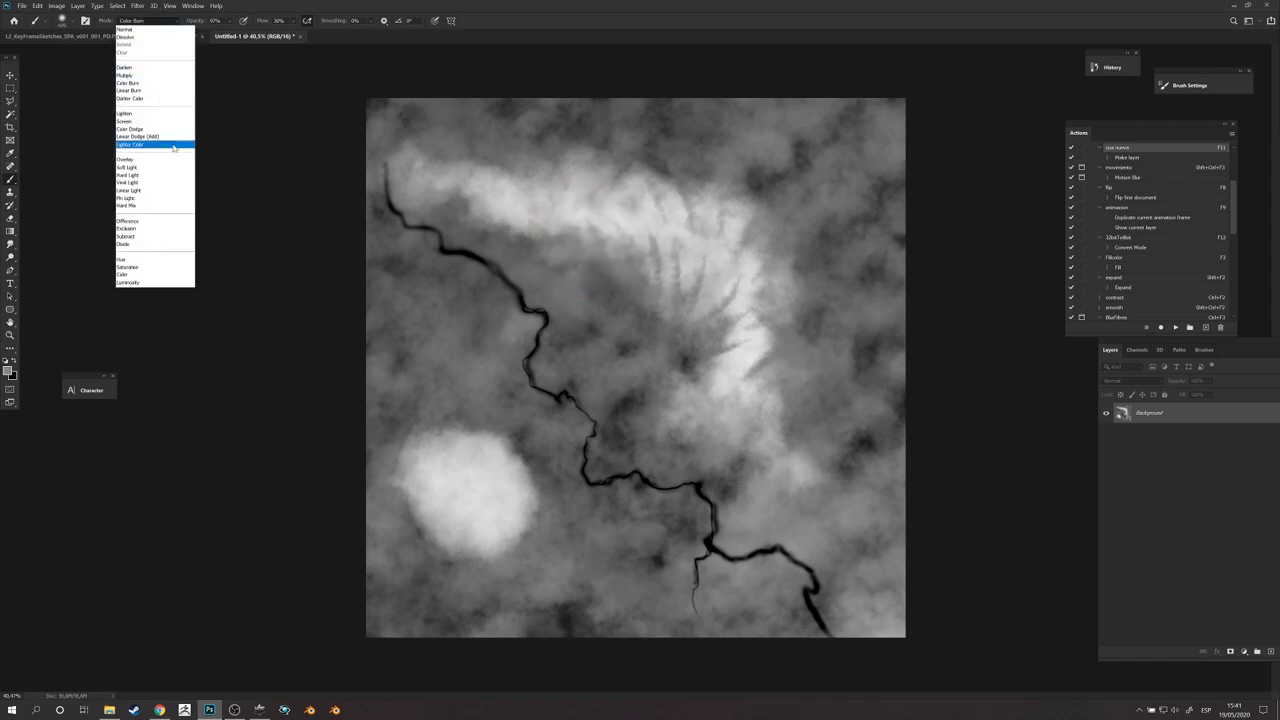
{"action": "left_click", "coordinate": [160, 132]}
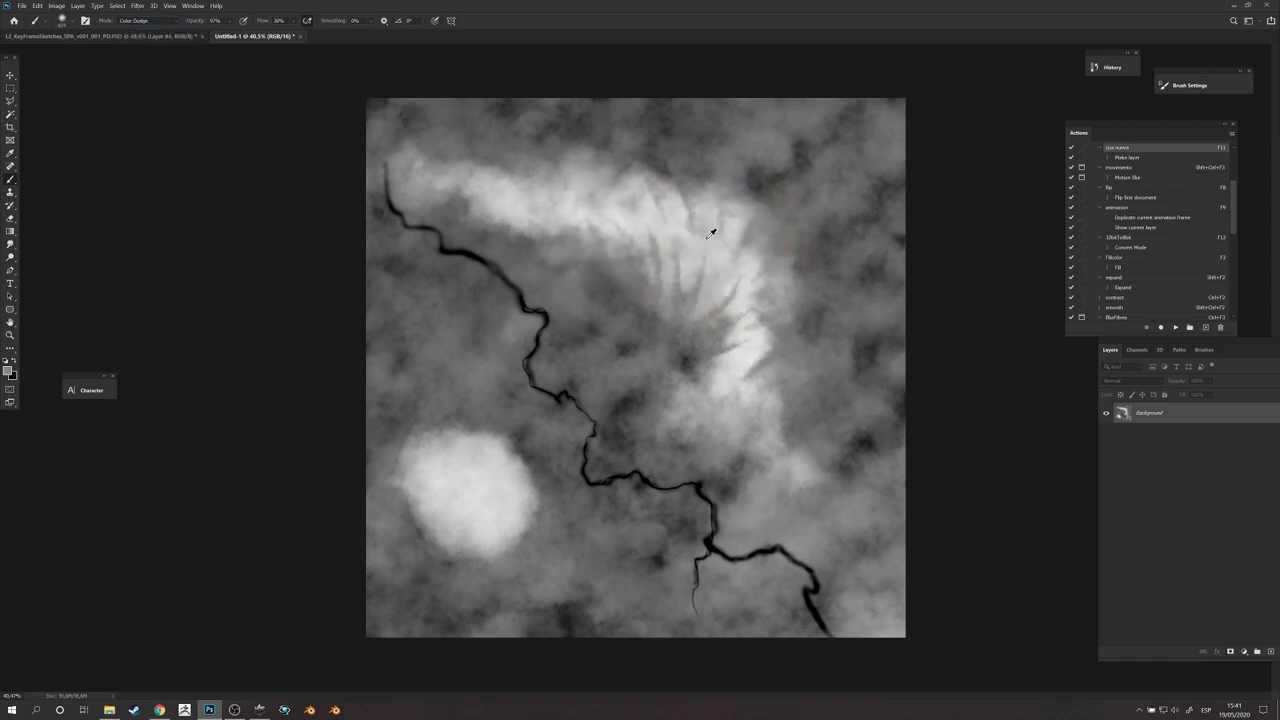
{"action": "left_click_drag", "start_coordinate": [466, 498], "coordinate": [498, 512]}
{"action": "key", "text": "ctrl+z"}
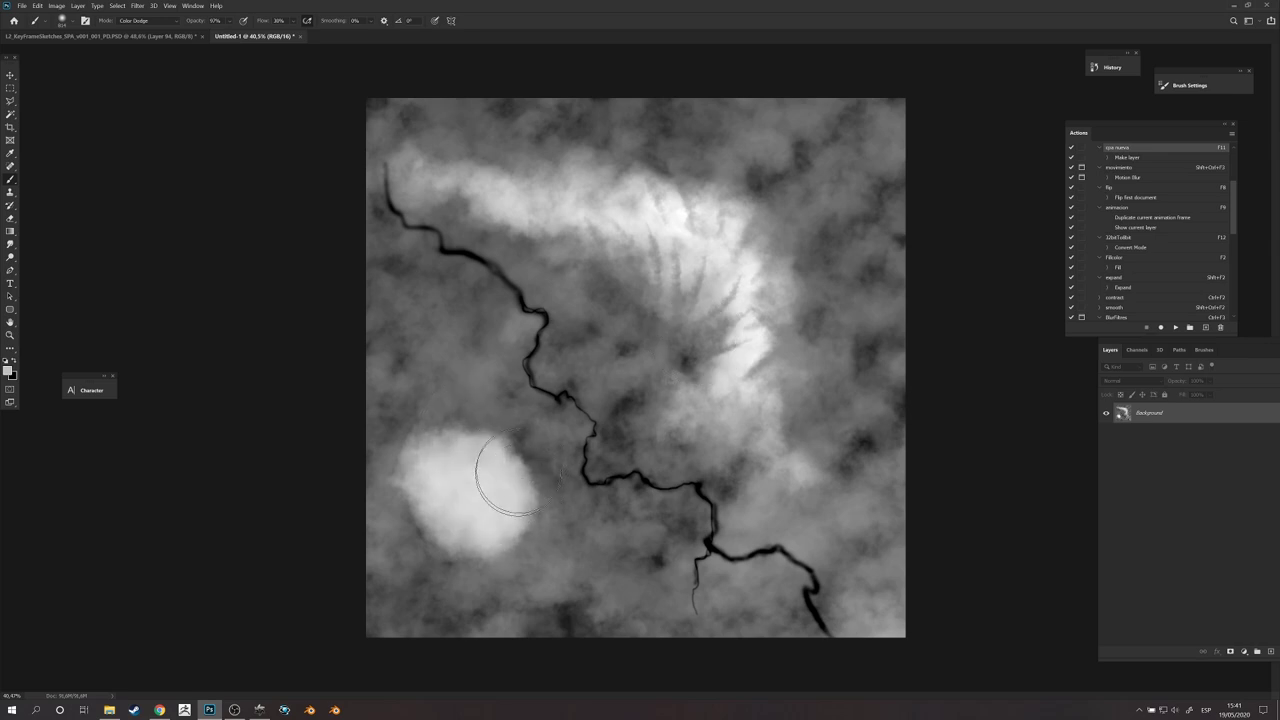
{"action": "left_click_drag", "start_coordinate": [858, 454], "coordinate": [755, 485]}
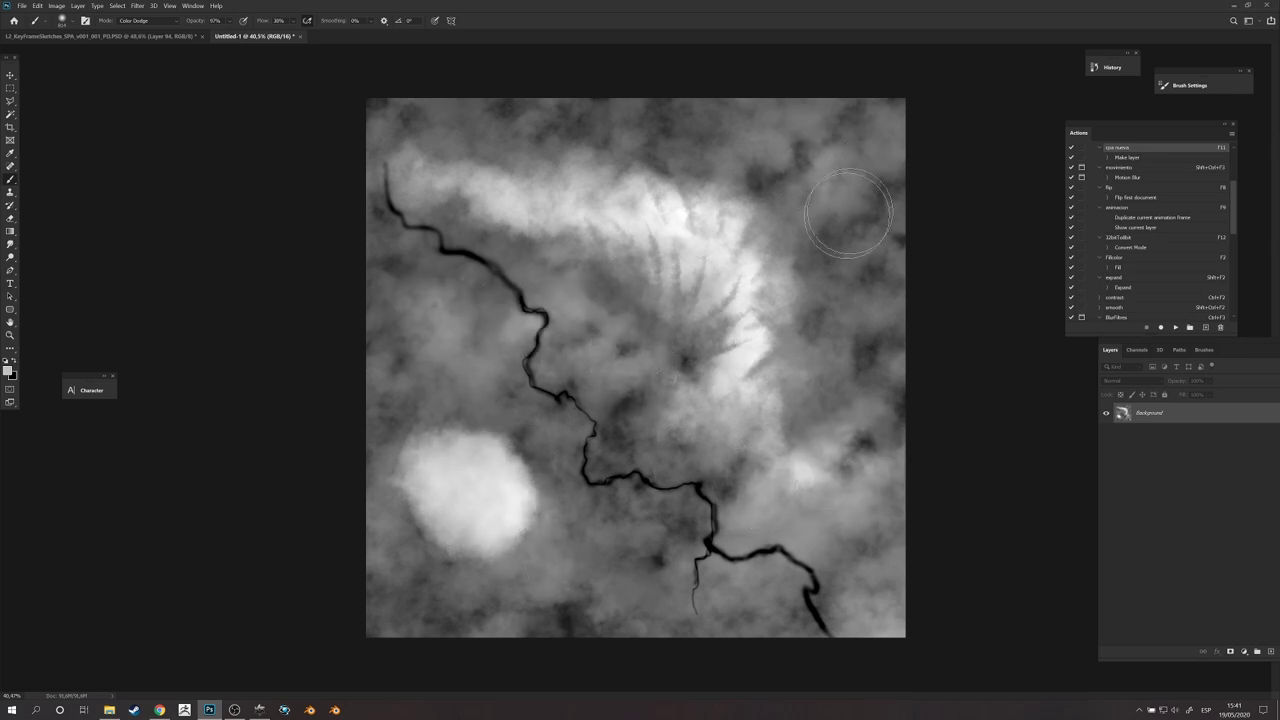
{"action": "right_click_drag", "start_coordinate": [816, 378], "coordinate": [788, 378], "text": "alt"}
Step: Switch to the Smudge tool and choose the square textured brush preset
{"action": "left_click", "coordinate": [11, 246]}
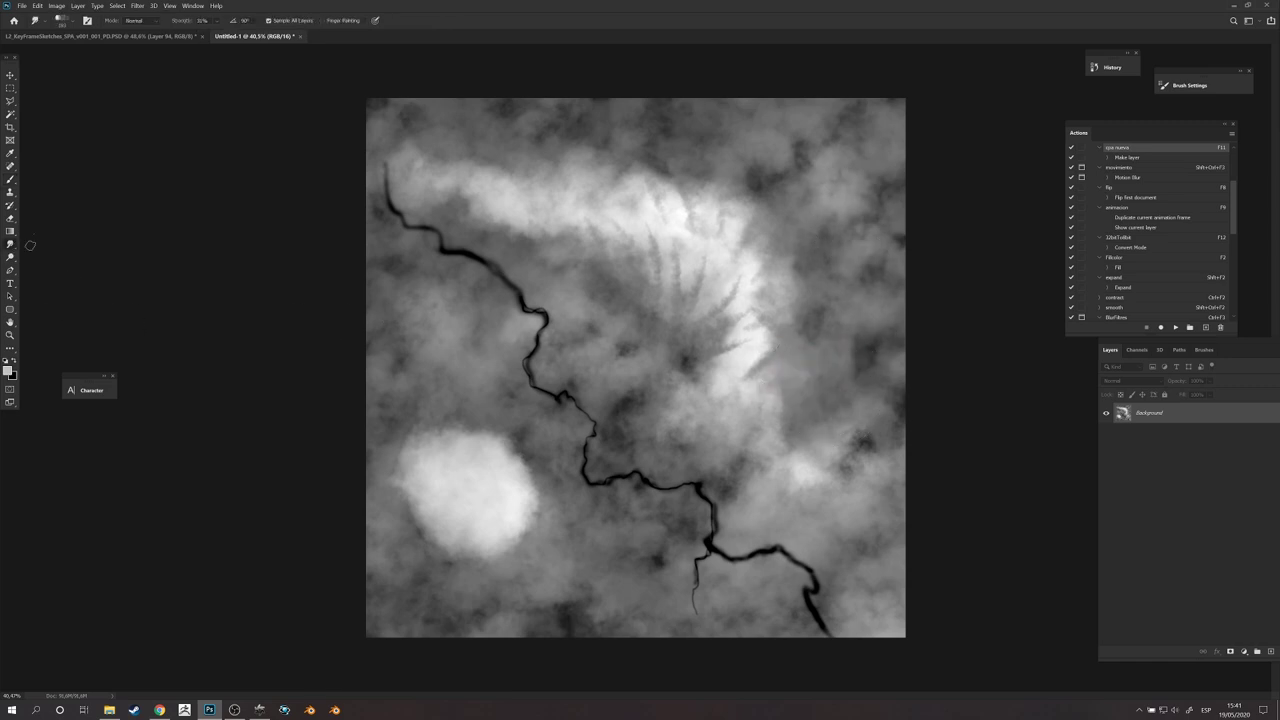
{"action": "right_click_drag", "start_coordinate": [641, 284], "coordinate": [667, 284], "text": "alt"}
{"action": "right_click", "coordinate": [770, 474]}
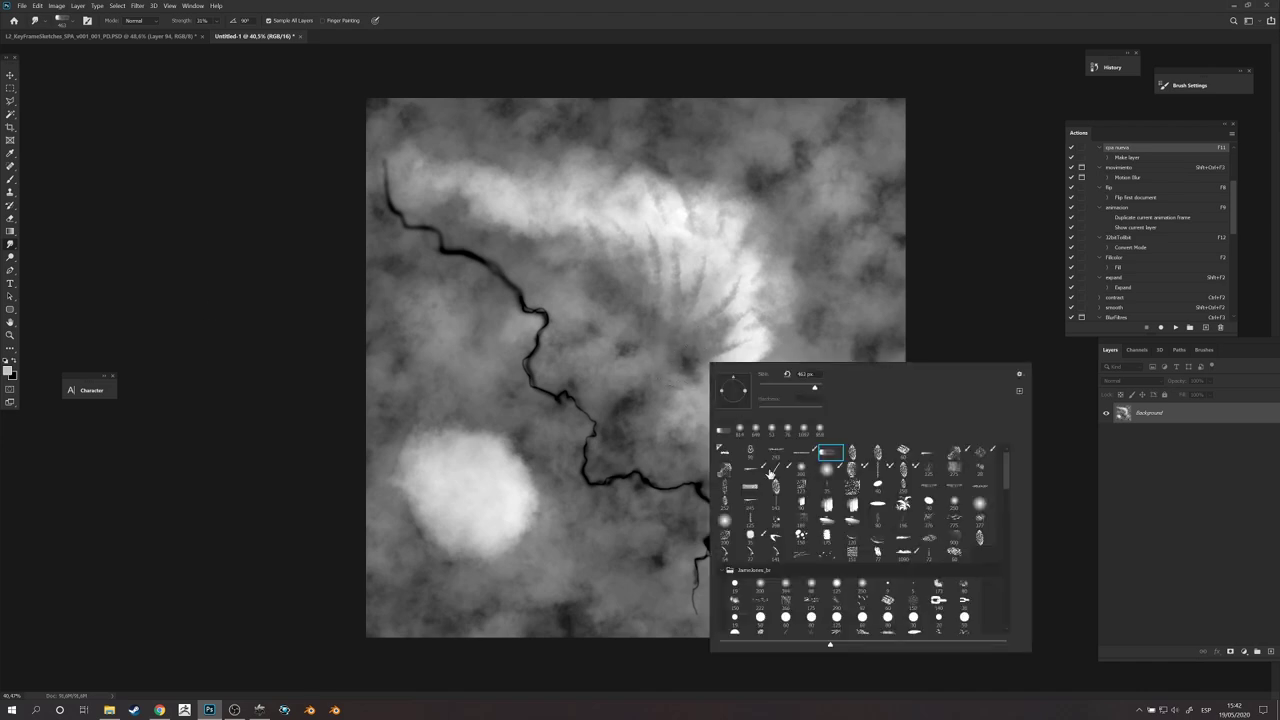
{"action": "left_click", "coordinate": [853, 553]}
{"action": "left_click", "coordinate": [683, 357]}
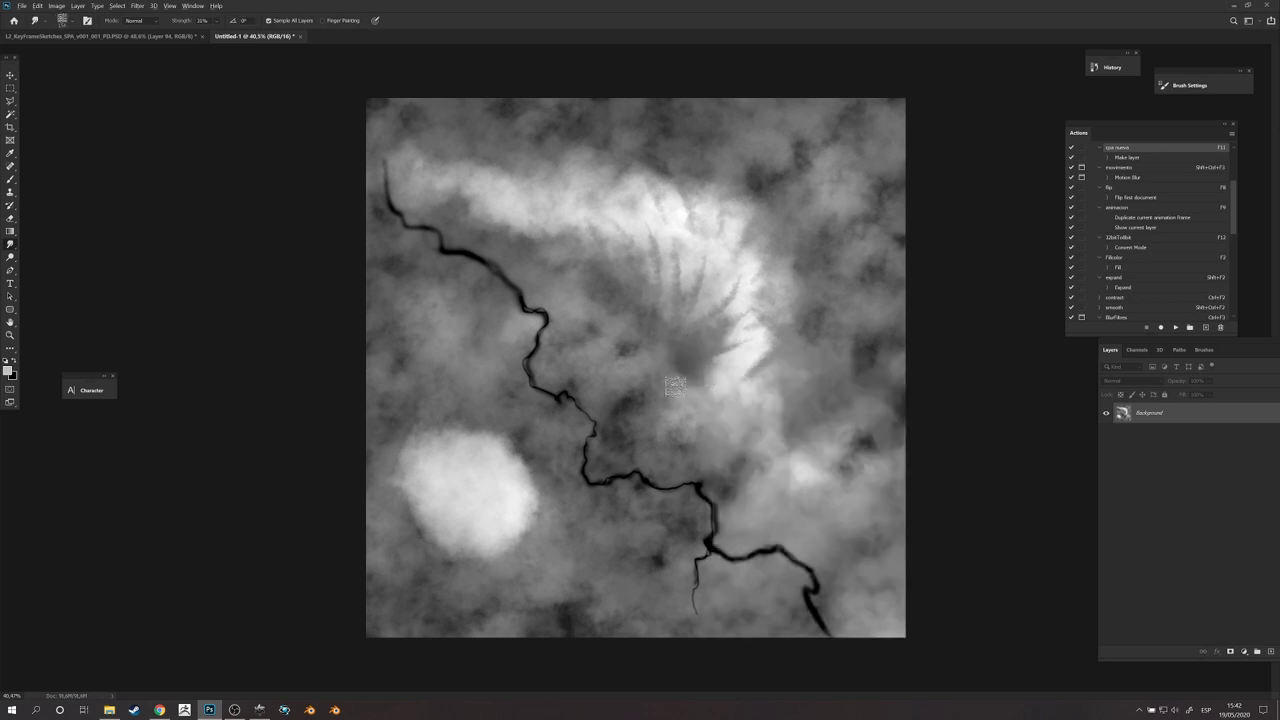
Step: Smudge the ridge's inner slope and upper-left end smooth with a larger tip, and set the smudge strength to 15%
{"action": "right_click_drag", "start_coordinate": [675, 387], "coordinate": [720, 386], "text": "alt"}
{"action": "mouse_move", "coordinate": [624, 360]}
{"action": "left_mouse_down"}
{"action": "mouse_move", "coordinate": [612, 322]}
{"action": "mouse_move", "coordinate": [580, 315]}
{"action": "mouse_move", "coordinate": [537, 256]}
{"action": "mouse_move", "coordinate": [447, 196]}
{"action": "left_mouse_up"}
{"action": "key", "text": "1"}
{"action": "key", "text": "5"}
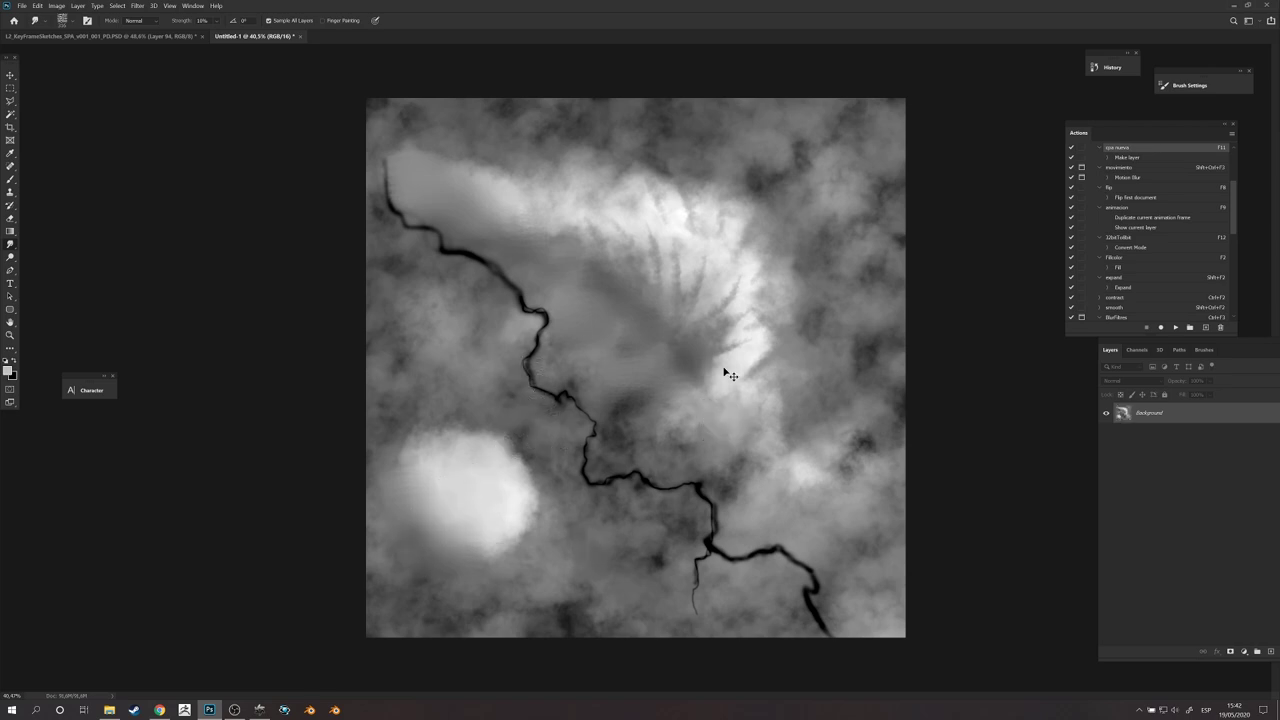
Step: Apply the Offset filter to the height map so its outer edges meet in the middle of the canvas
{"action": "key", "text": "ctrl+s"}
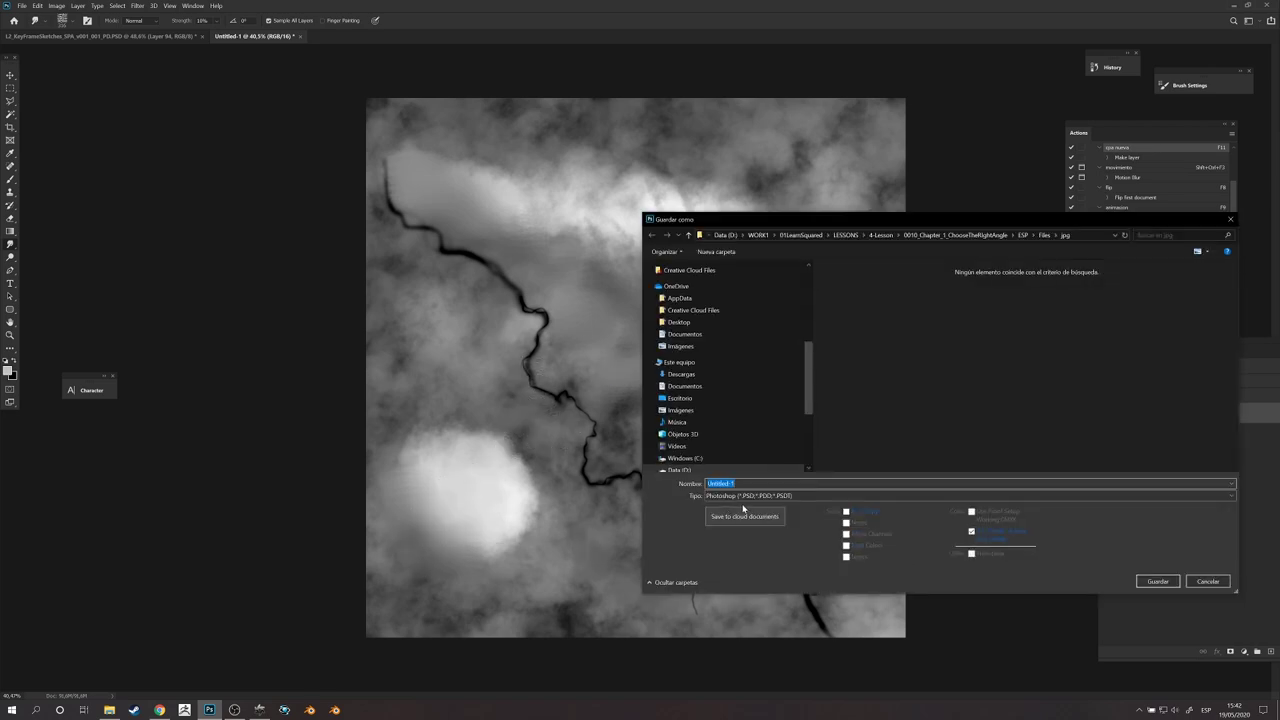
{"action": "key", "text": "Escape"}
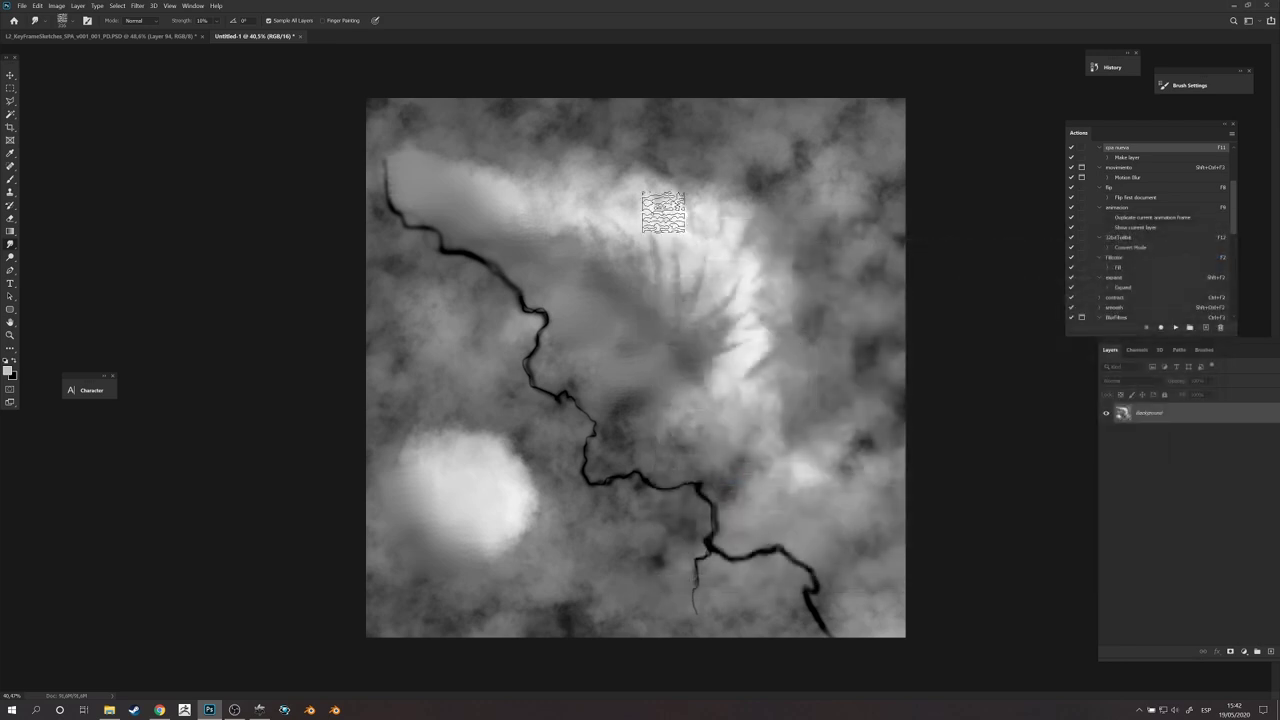
{"action": "left_click", "coordinate": [141, 5]}
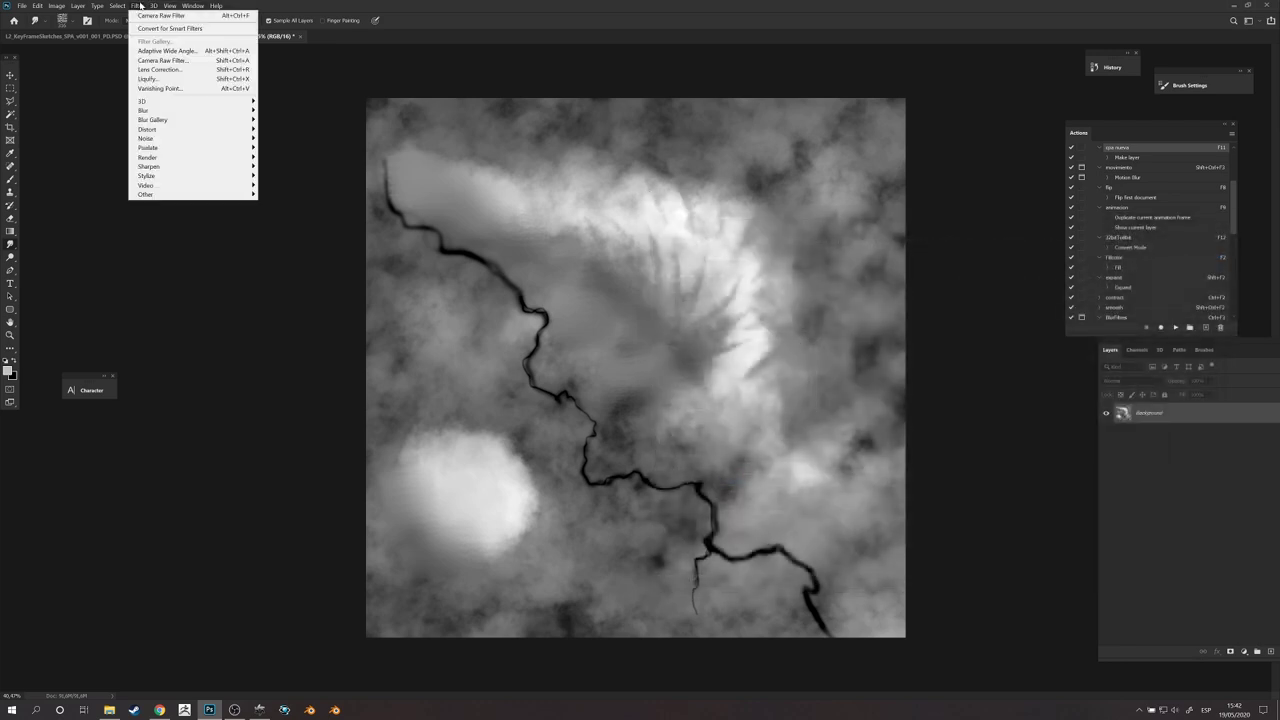
{"action": "mouse_move", "coordinate": [166, 197]}
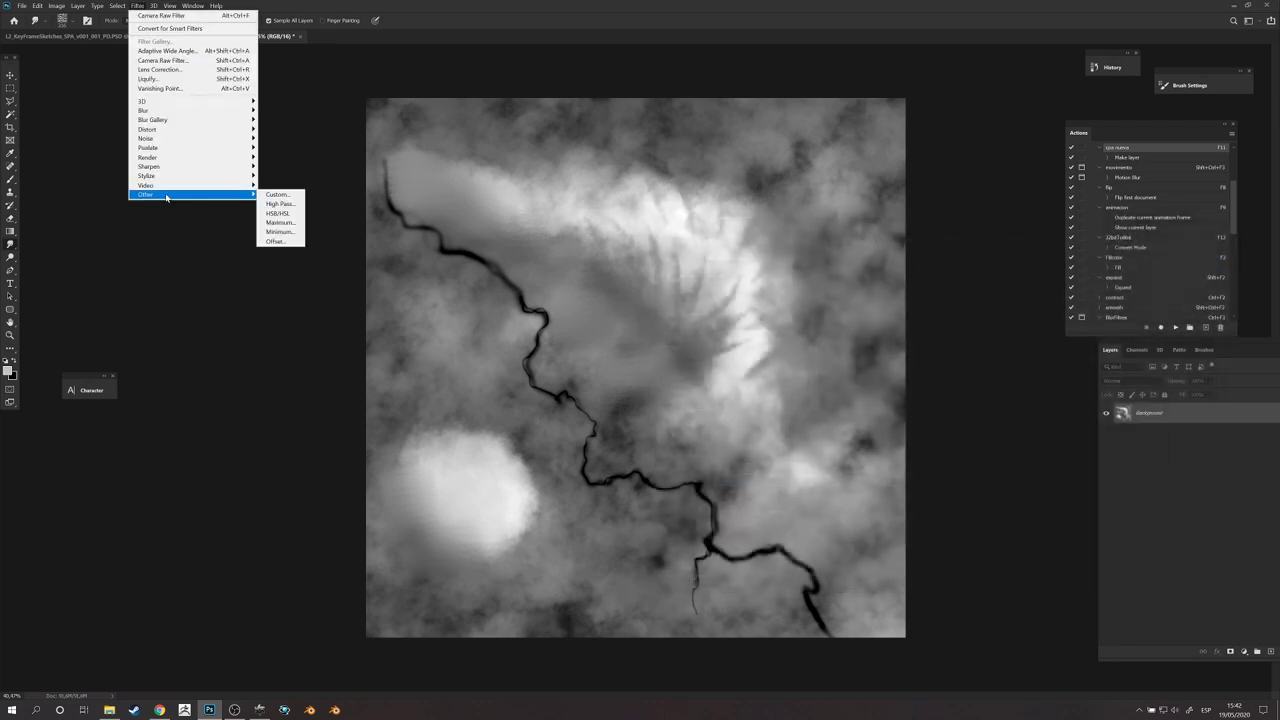
{"action": "left_click", "coordinate": [280, 242]}
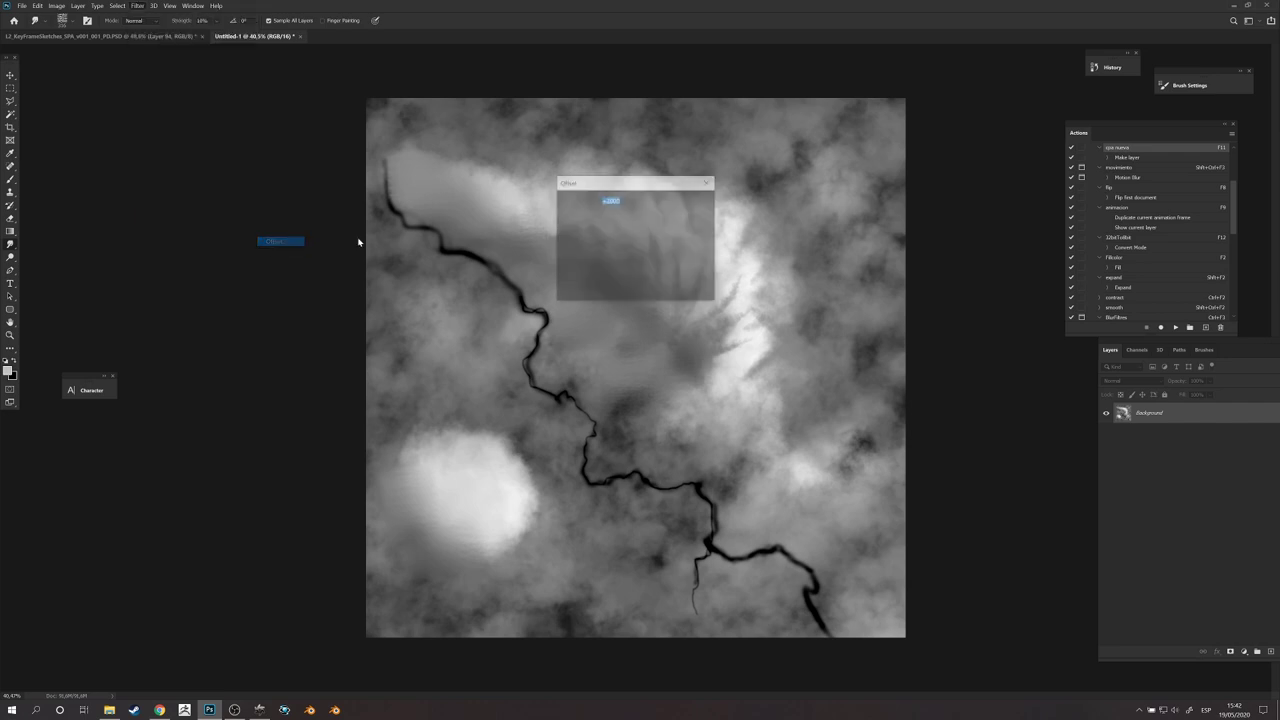
{"action": "left_click", "coordinate": [688, 201]}
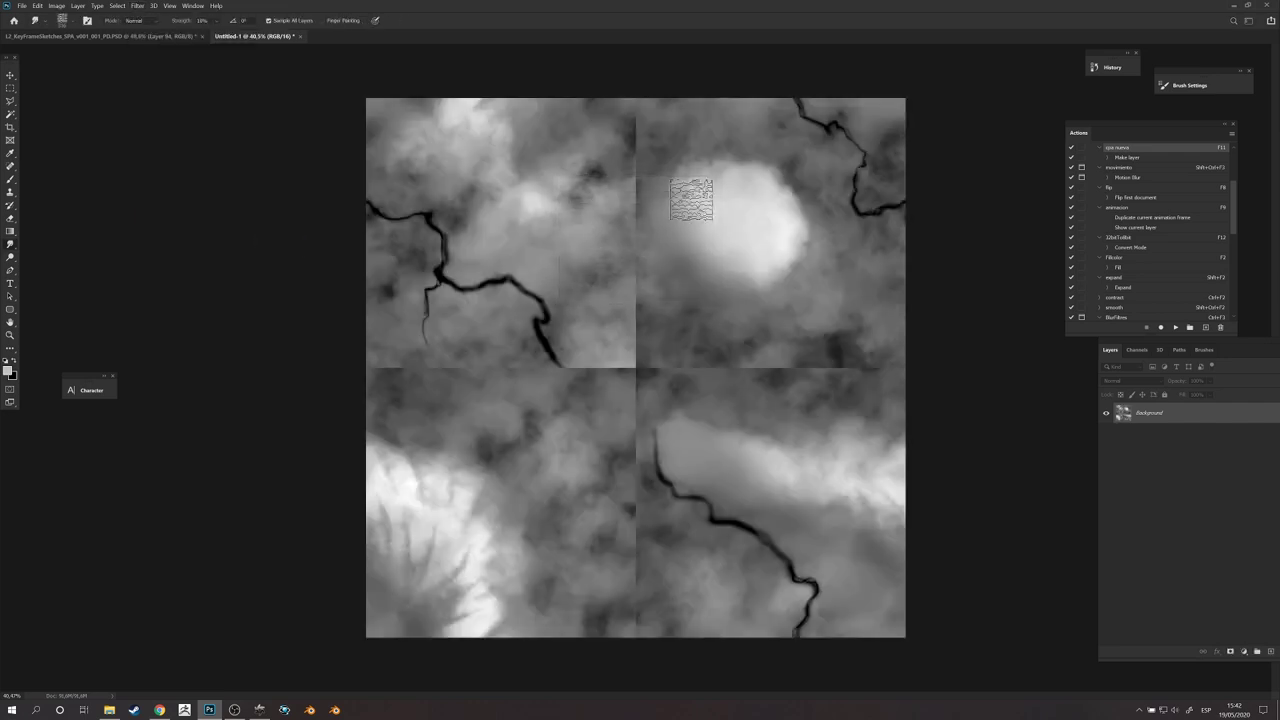
Step: Remove the vertical and horizontal centre seams with a larger Content-Aware Spot Healing Brush and smudge away the remaining traces
{"action": "key", "text": "j"}
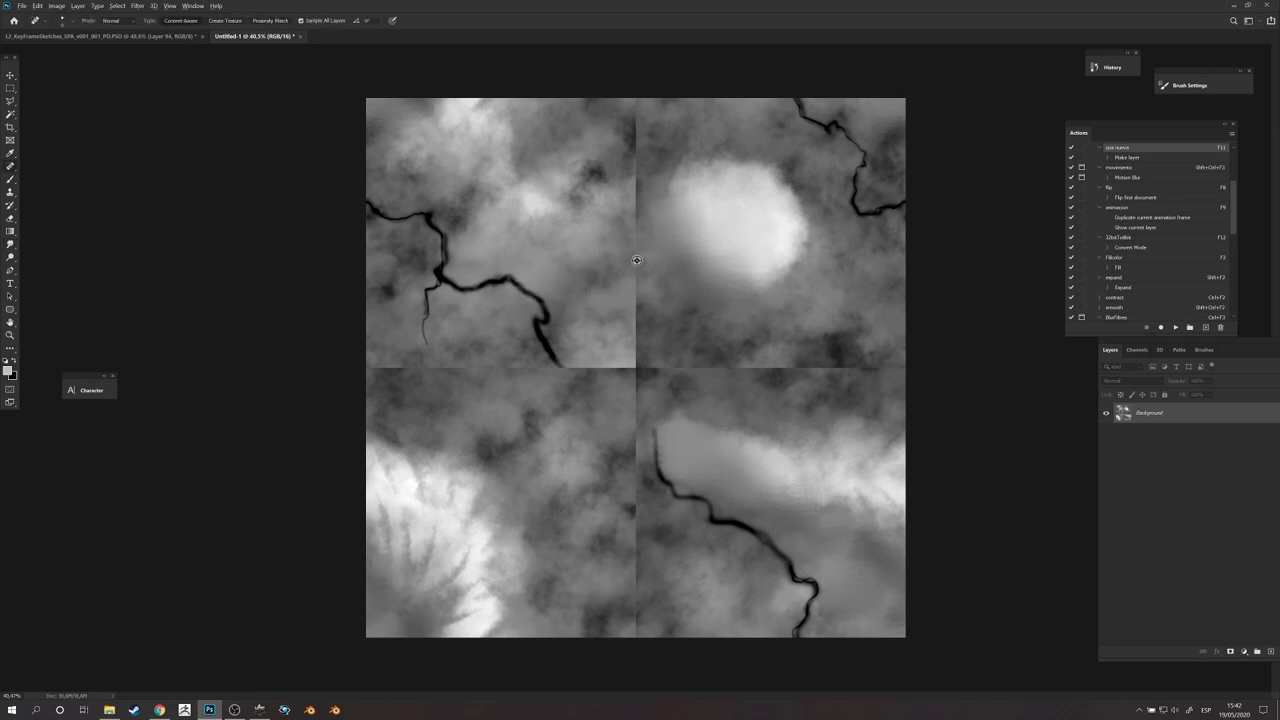
{"action": "key", "text": "bracketright"}
{"action": "mouse_move", "coordinate": [632, 368]}
{"action": "left_mouse_down"}
{"action": "mouse_move", "coordinate": [632, 277]}
{"action": "mouse_move", "coordinate": [618, 668]}
{"action": "left_mouse_up"}
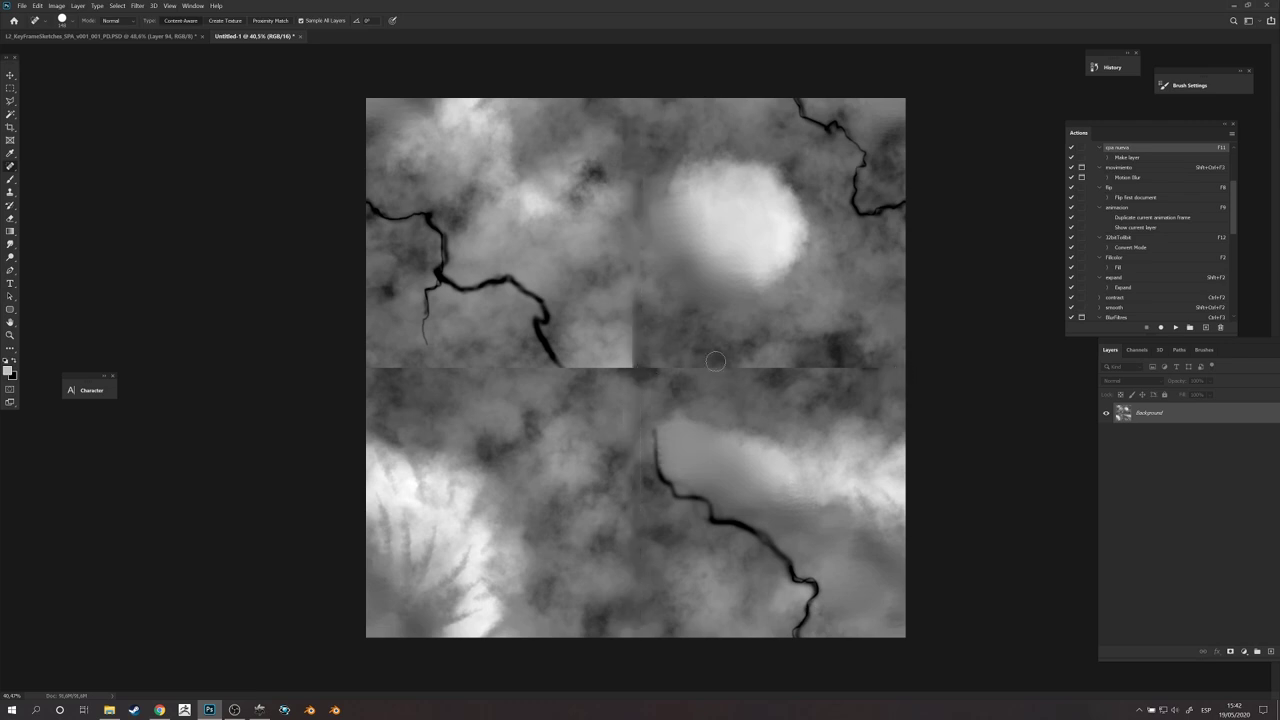
{"action": "mouse_move", "coordinate": [867, 355]}
{"action": "left_mouse_down"}
{"action": "mouse_move", "coordinate": [895, 367]}
{"action": "mouse_move", "coordinate": [352, 350]}
{"action": "left_mouse_up"}
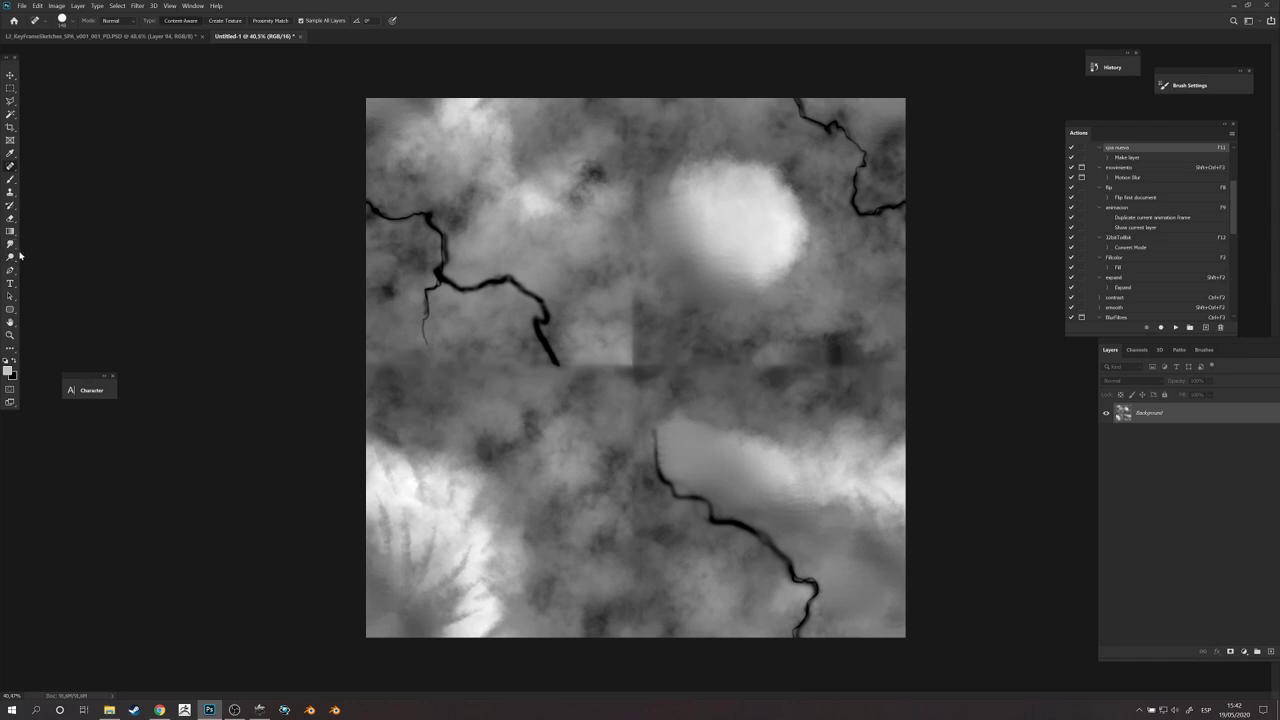
{"action": "left_click", "coordinate": [11, 244]}
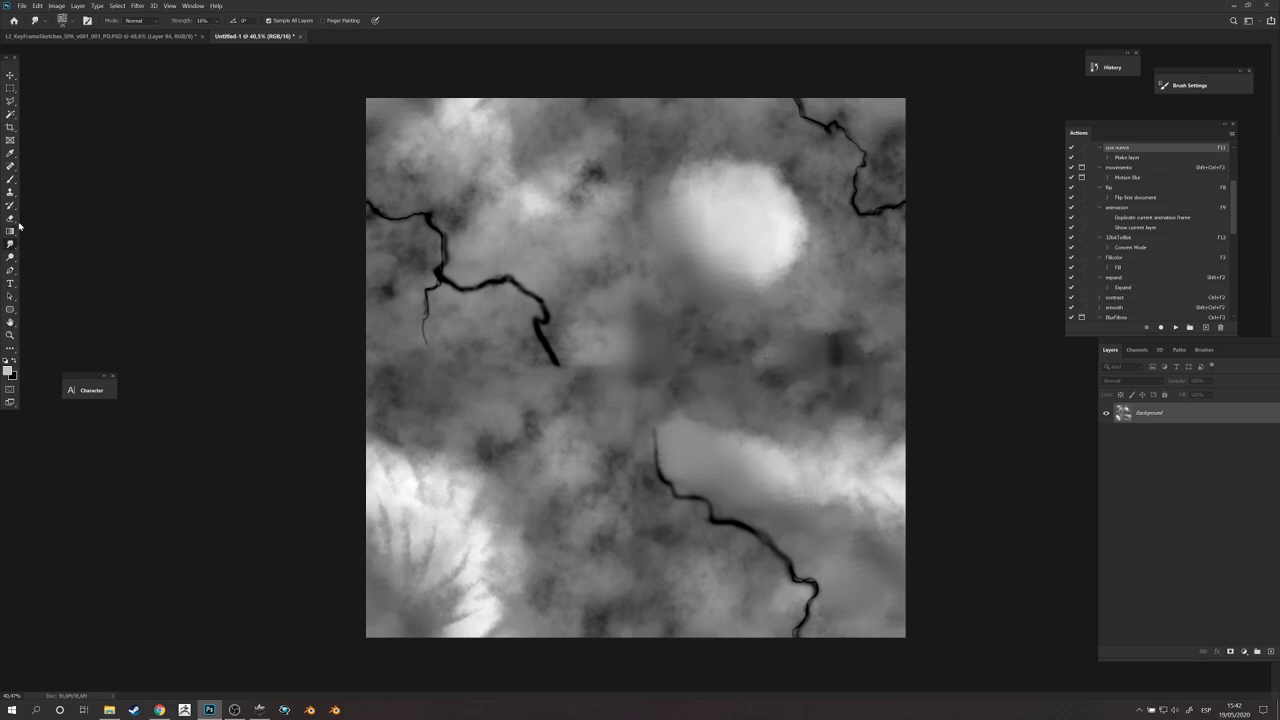
Step: Join the two river ends near the centre with a small dark Color Burn brush and reapply the Offset filter
{"action": "left_click", "coordinate": [10, 180]}
{"action": "right_click_drag", "start_coordinate": [602, 340], "coordinate": [566, 334], "text": "alt"}
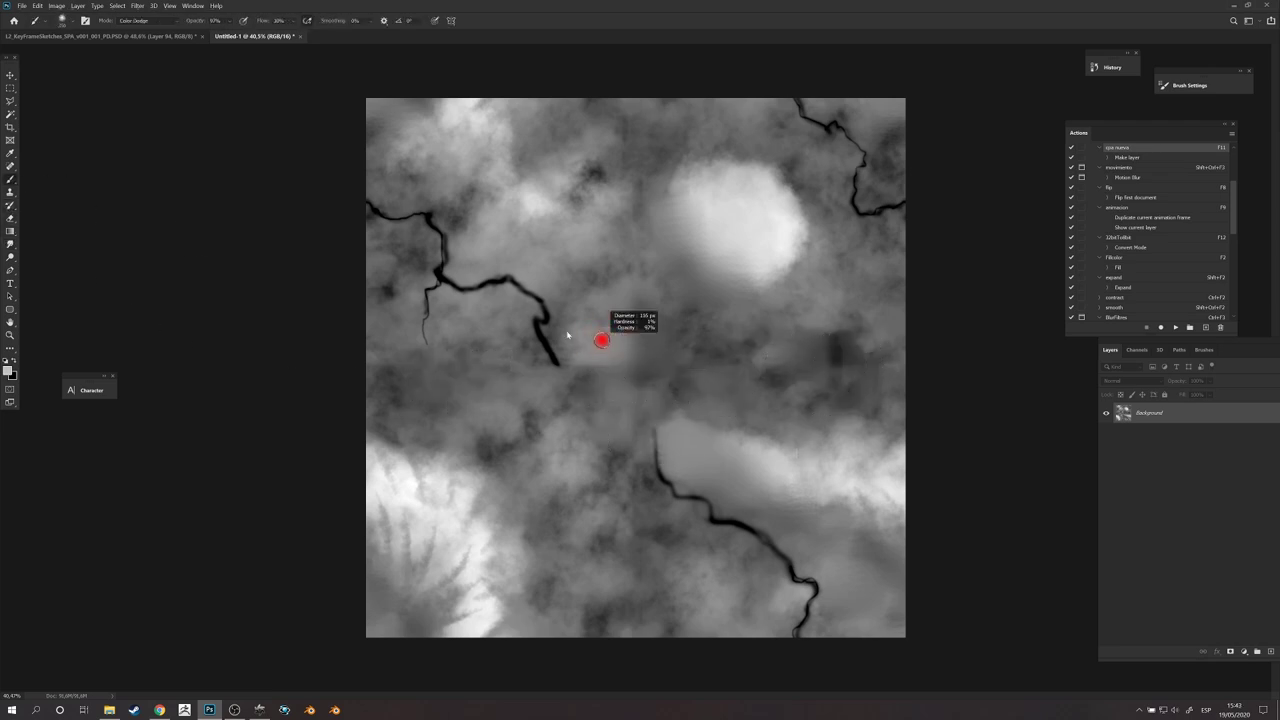
{"action": "left_click", "coordinate": [165, 5]}
{"action": "left_click", "coordinate": [145, 20]}
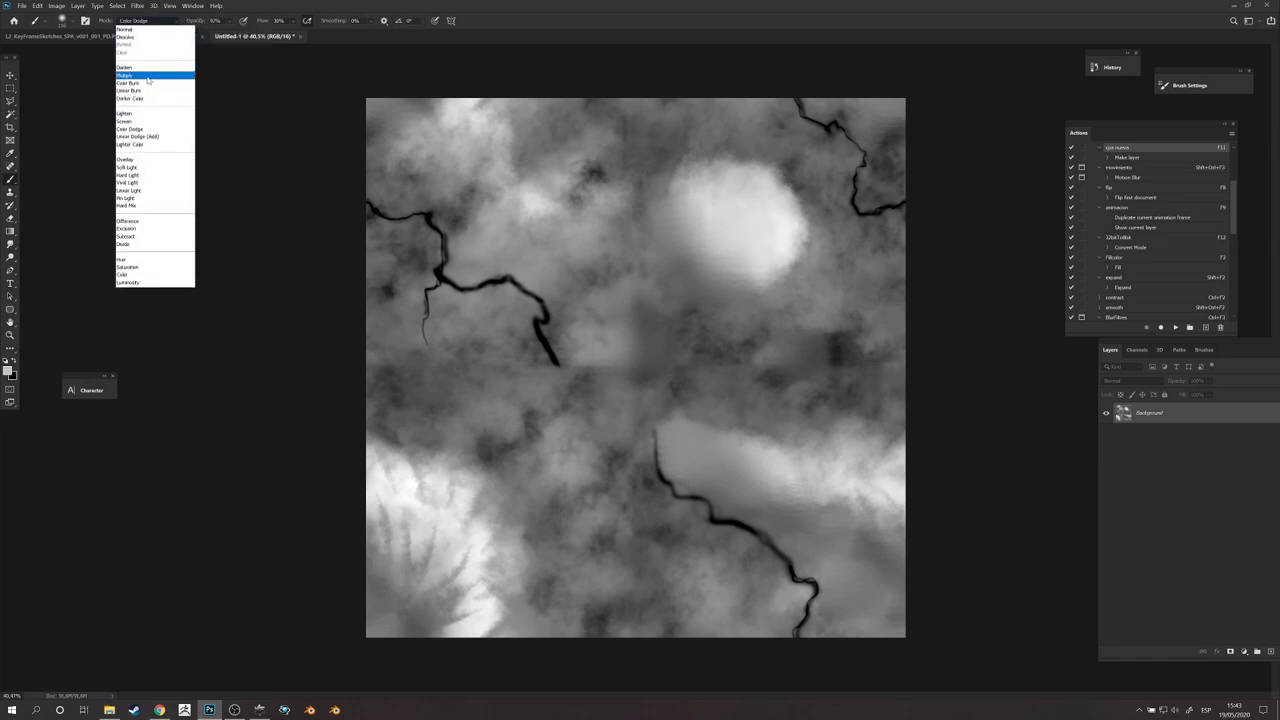
{"action": "left_click", "coordinate": [150, 80]}
{"action": "mouse_move", "coordinate": [553, 362]}
{"action": "left_mouse_down"}
{"action": "mouse_move", "coordinate": [638, 380]}
{"action": "mouse_move", "coordinate": [655, 426]}
{"action": "left_mouse_up"}
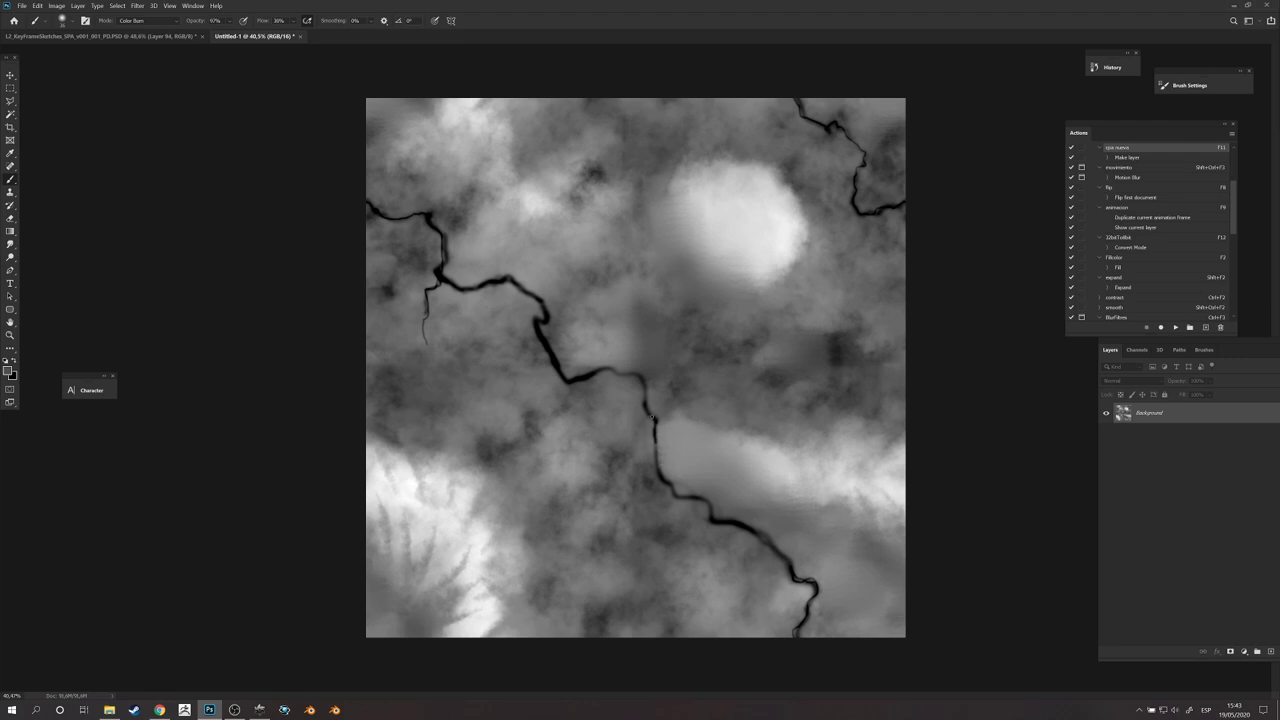
{"action": "left_click_drag", "start_coordinate": [630, 371], "coordinate": [608, 374]}
{"action": "key", "text": "ctrl+alt+f"}
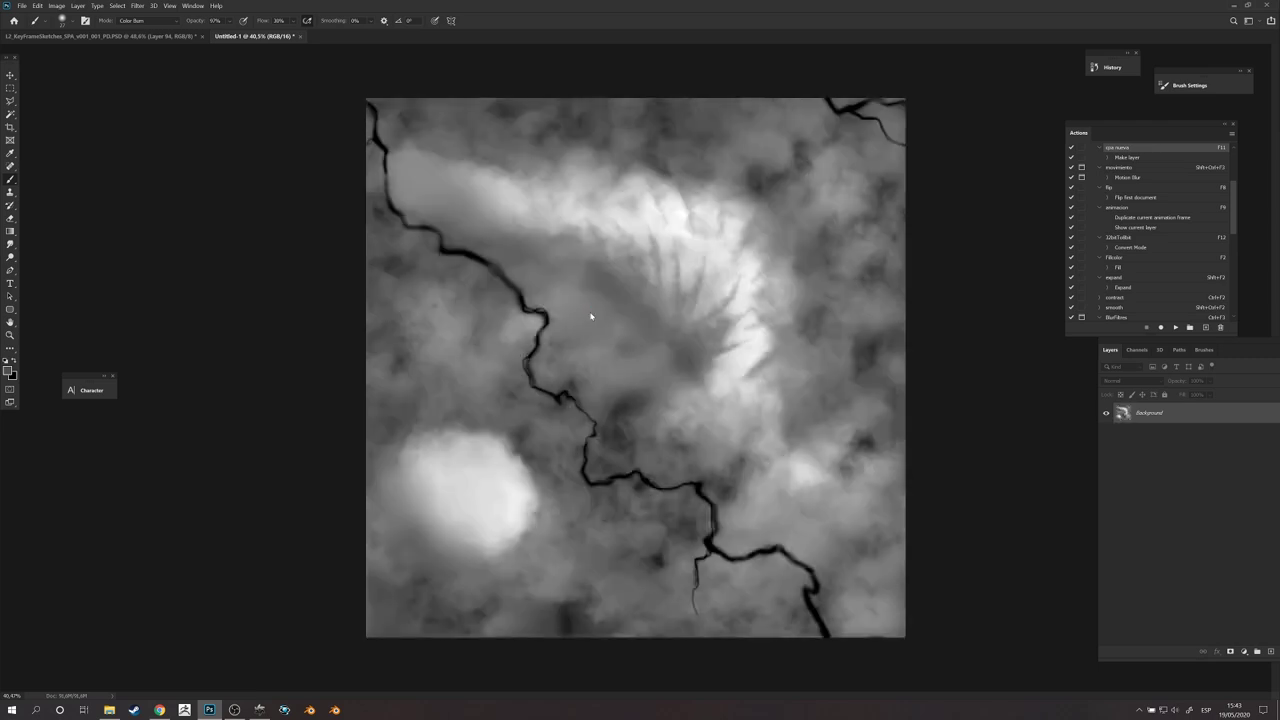
Step: Save the height map as a TIFF named L2_Terrain_Altura_v001_001 in the jpg folder
{"action": "key", "text": "shift+ctrl+s"}
{"action": "left_click", "coordinate": [750, 495]}
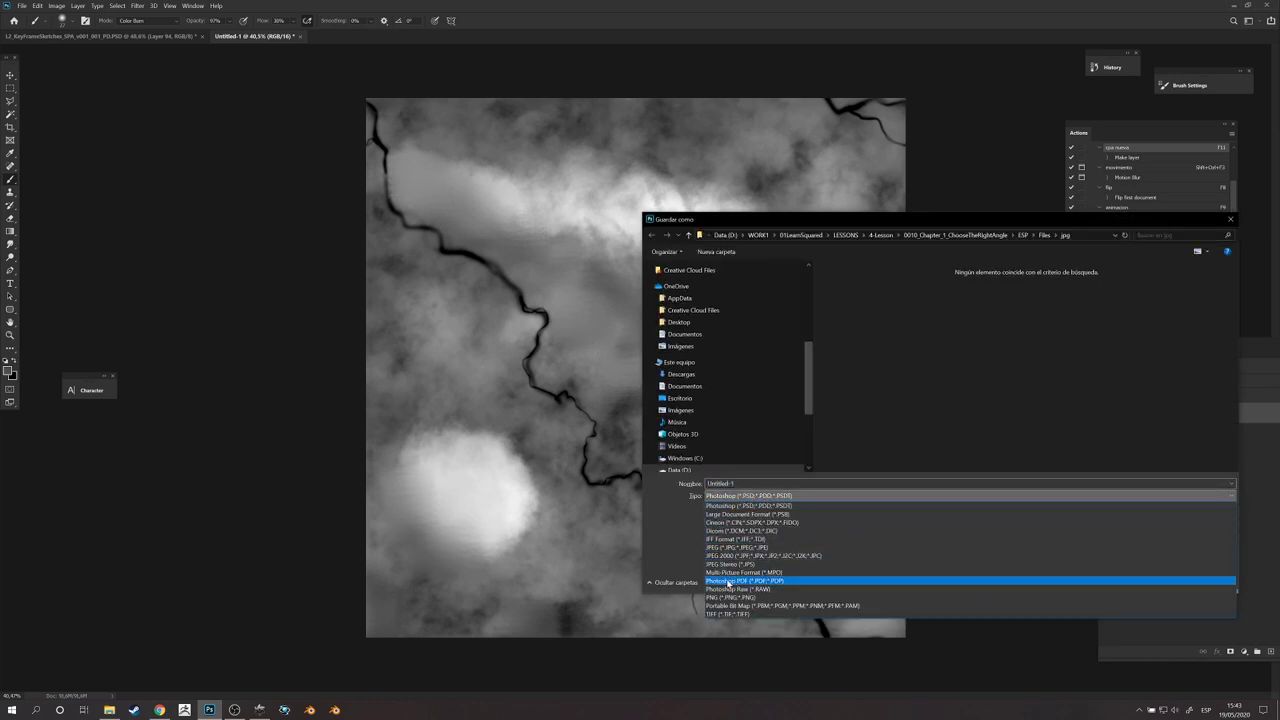
{"action": "left_click", "coordinate": [728, 614]}
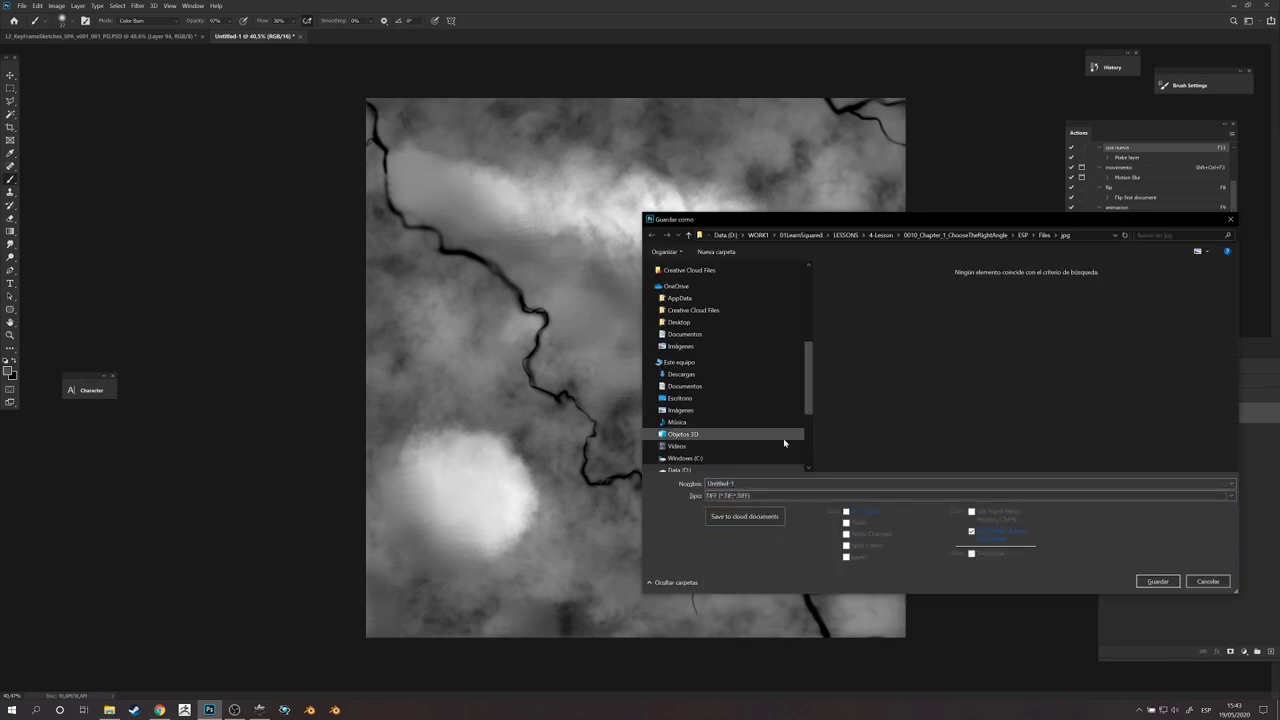
{"action": "left_click", "coordinate": [750, 484]}
{"action": "type", "text": "L"}
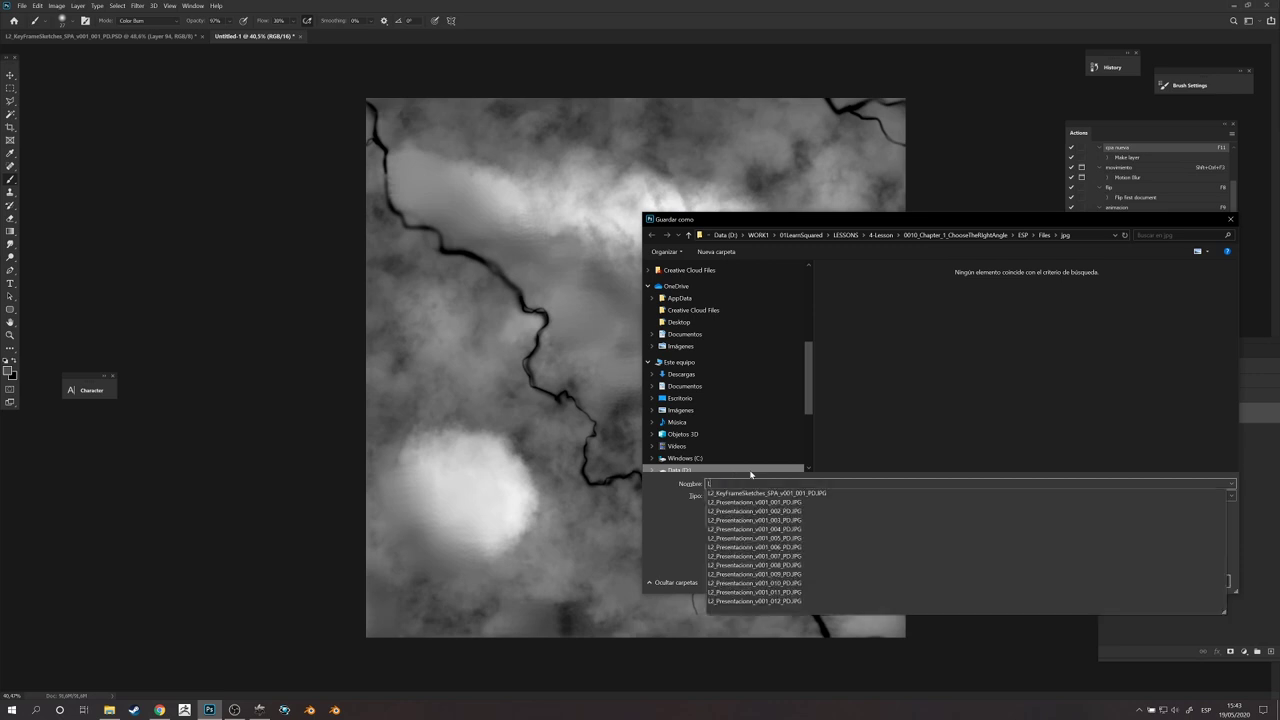
{"action": "type", "text": "2?"}
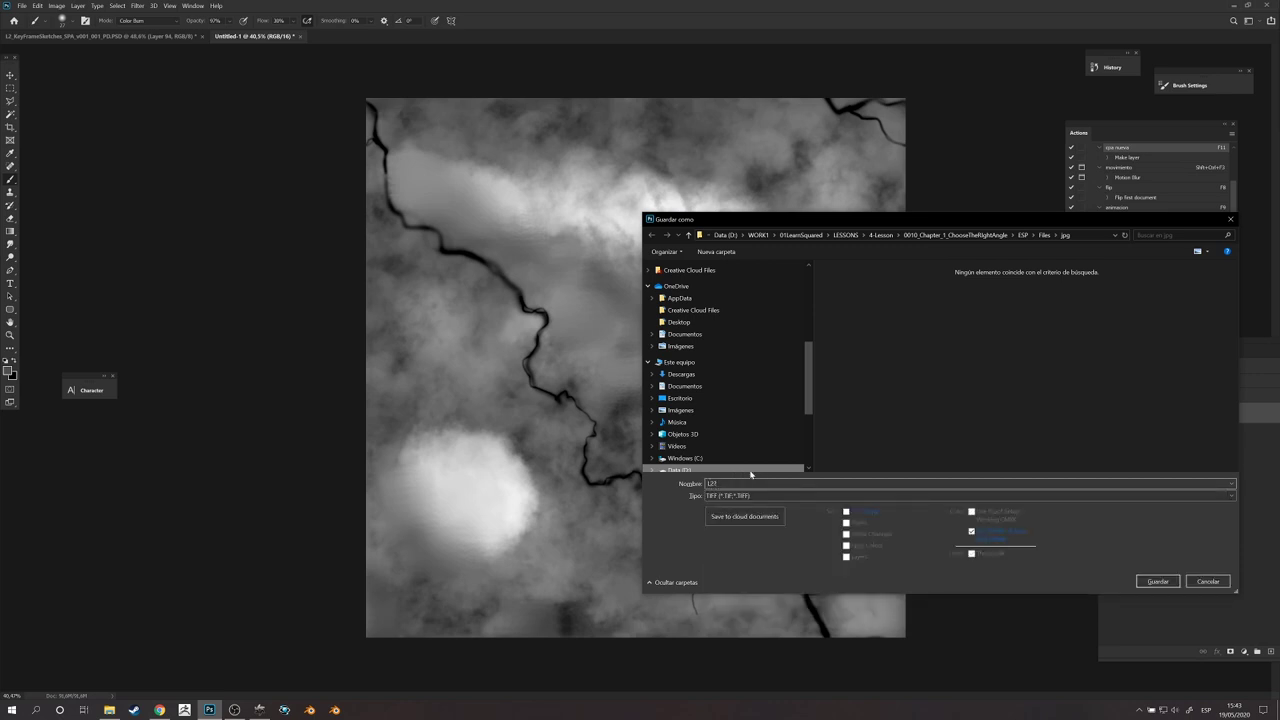
{"action": "key", "text": "BackSpace"}
{"action": "type", "text": "_I"}
{"action": "key", "text": "Return"}
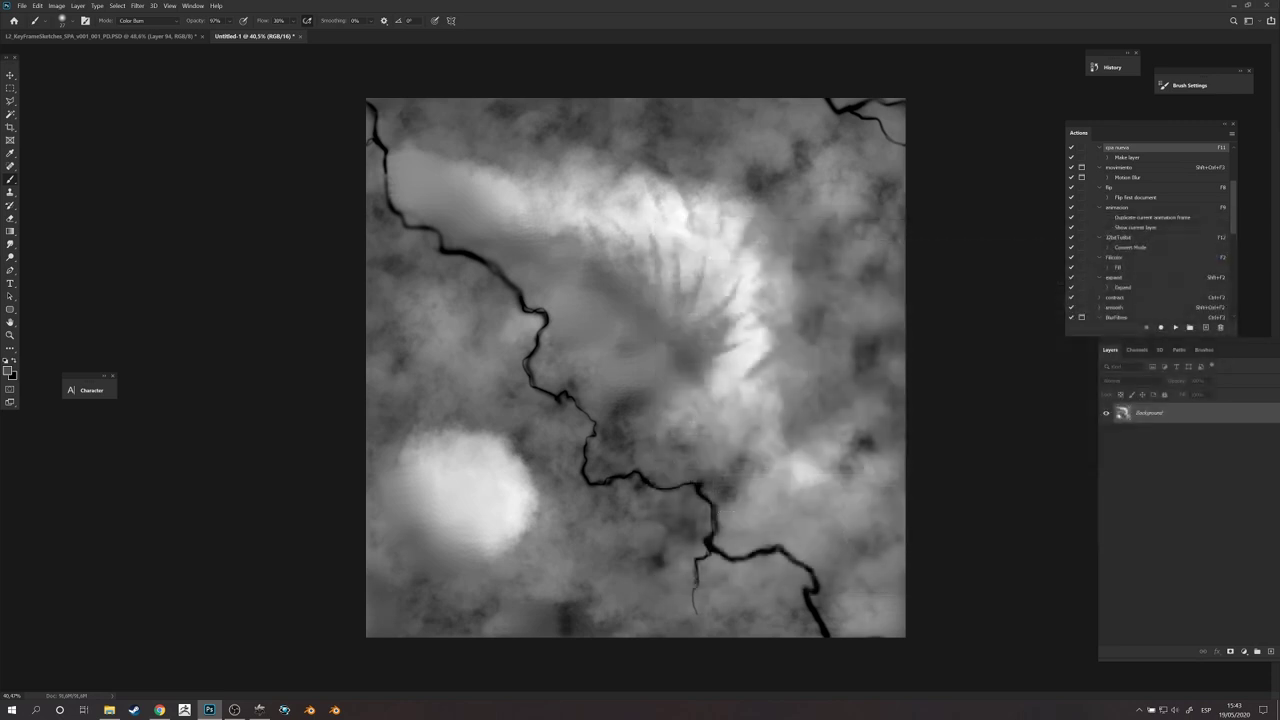
{"action": "left_click", "coordinate": [488, 103]}
Step: Browse in File Explorer to 4-Lesson, 0010_Chapter_1_ChooseTheRightAngle, ESP, Files, jpg and open the L2_Terrain_Altura_v001_001 image
{"action": "left_click", "coordinate": [259, 710]}
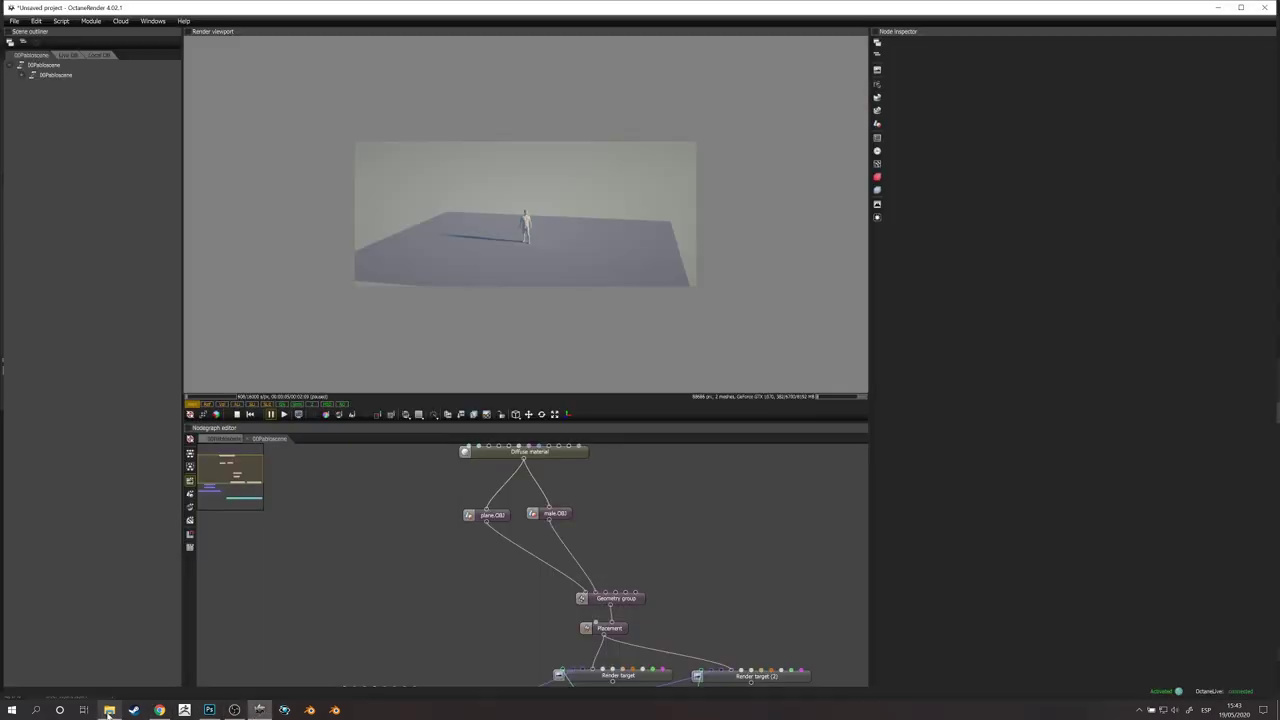
{"action": "left_click", "coordinate": [109, 710]}
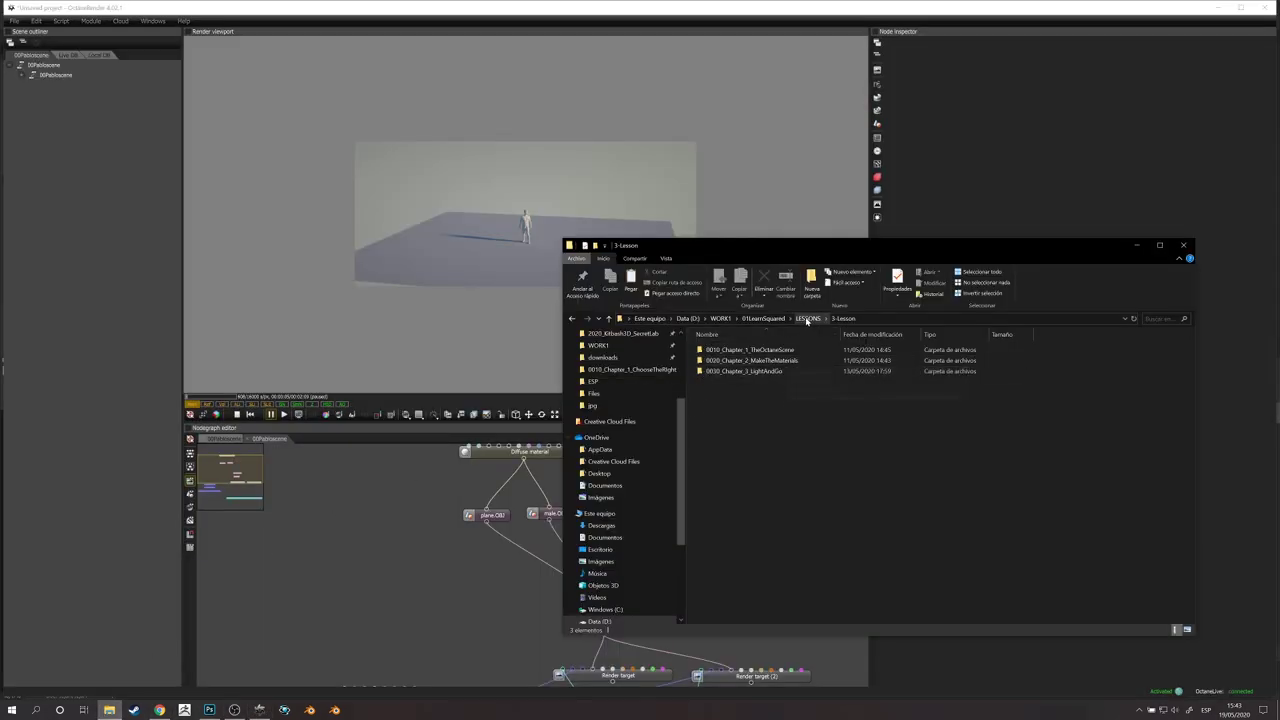
{"action": "left_click", "coordinate": [807, 318]}
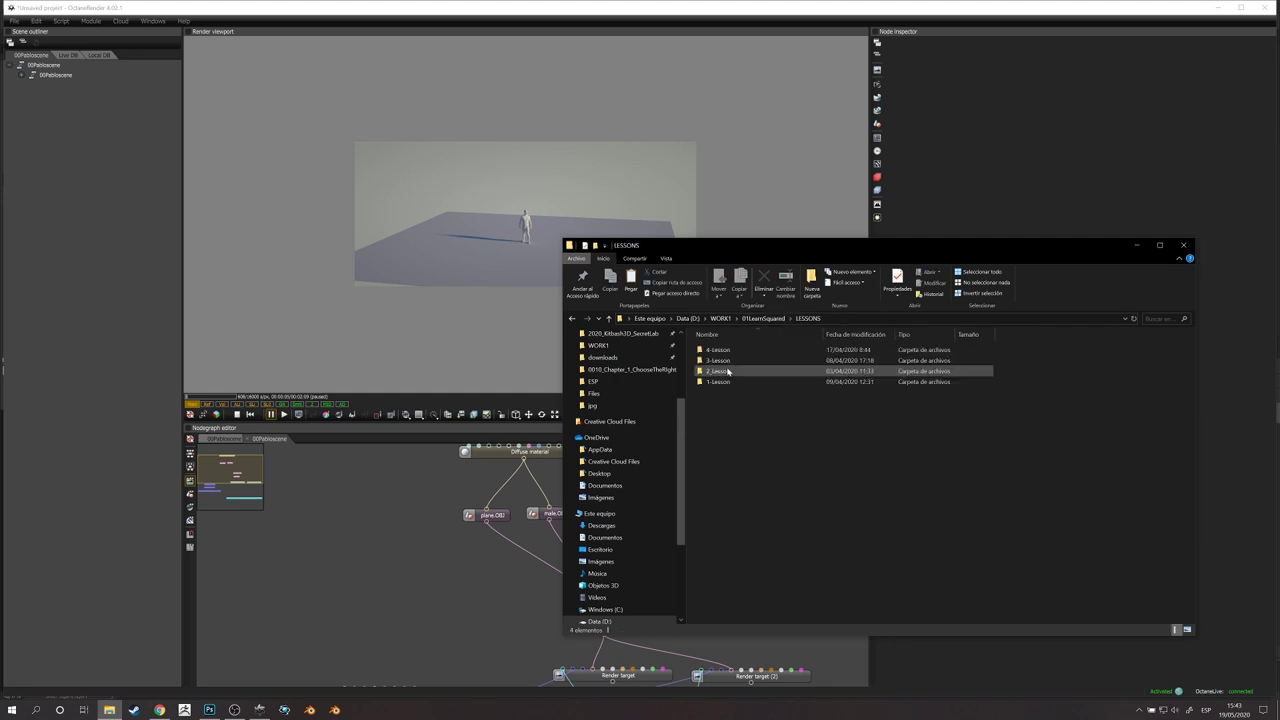
{"action": "left_click", "coordinate": [732, 351]}
{"action": "double_click", "coordinate": [732, 351]}
{"action": "double_click", "coordinate": [766, 349]}
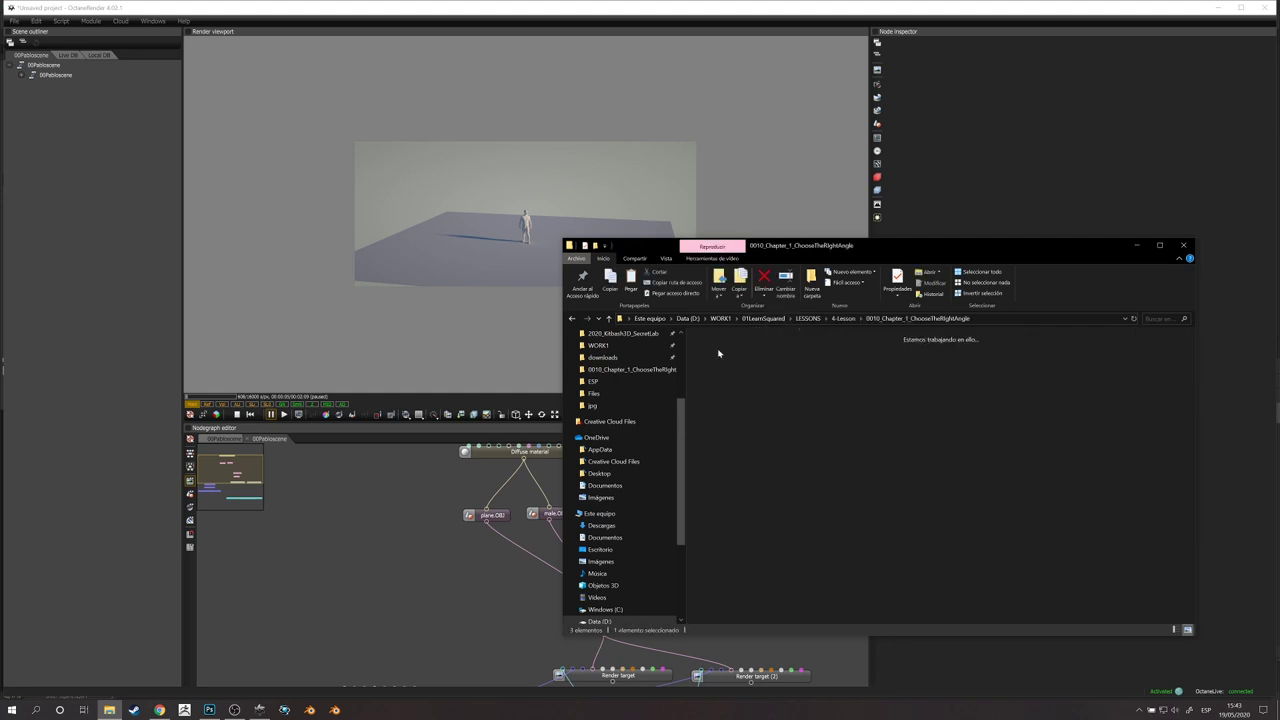
{"action": "double_click", "coordinate": [722, 352]}
{"action": "double_click", "coordinate": [720, 355]}
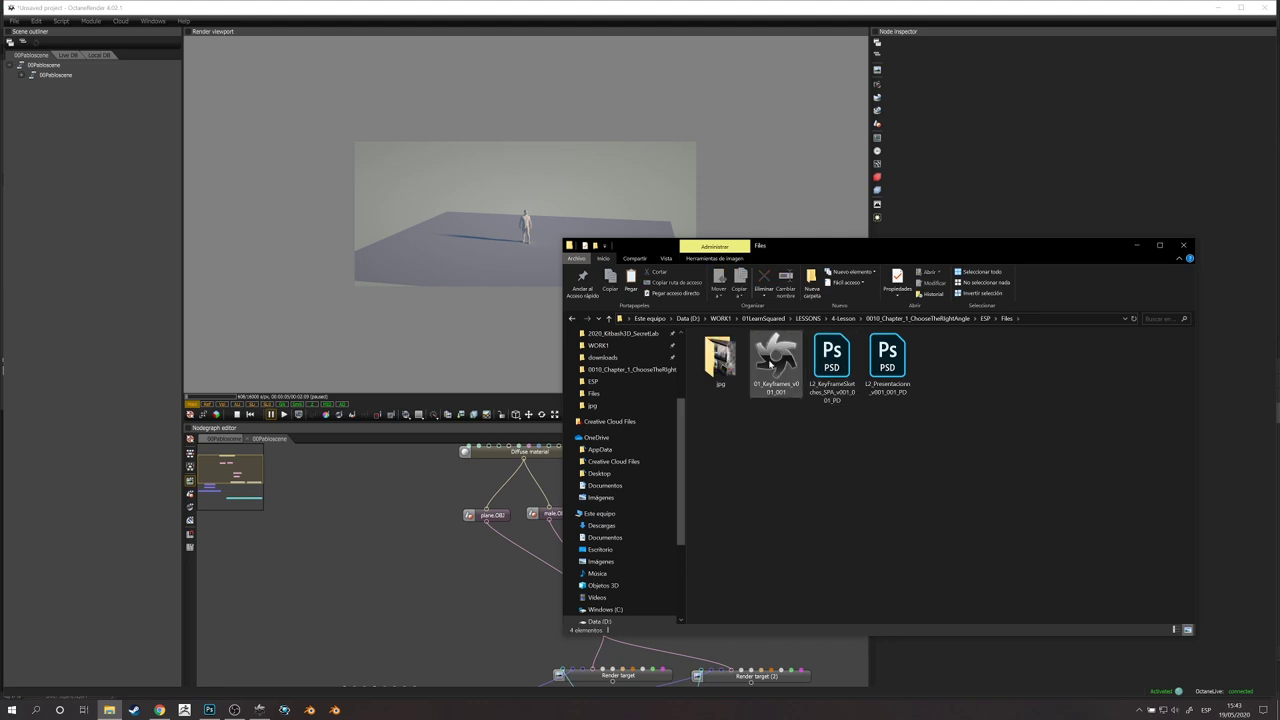
{"action": "double_click", "coordinate": [720, 355]}
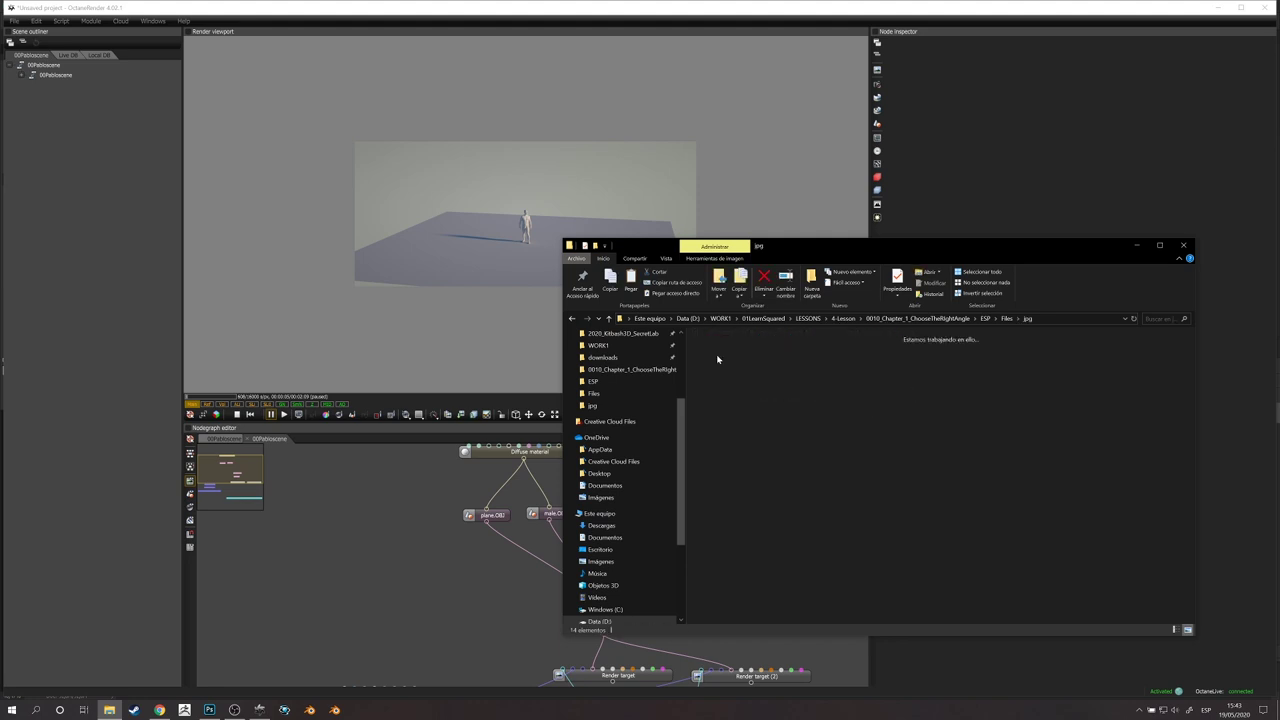
{"action": "left_click", "coordinate": [946, 437]}
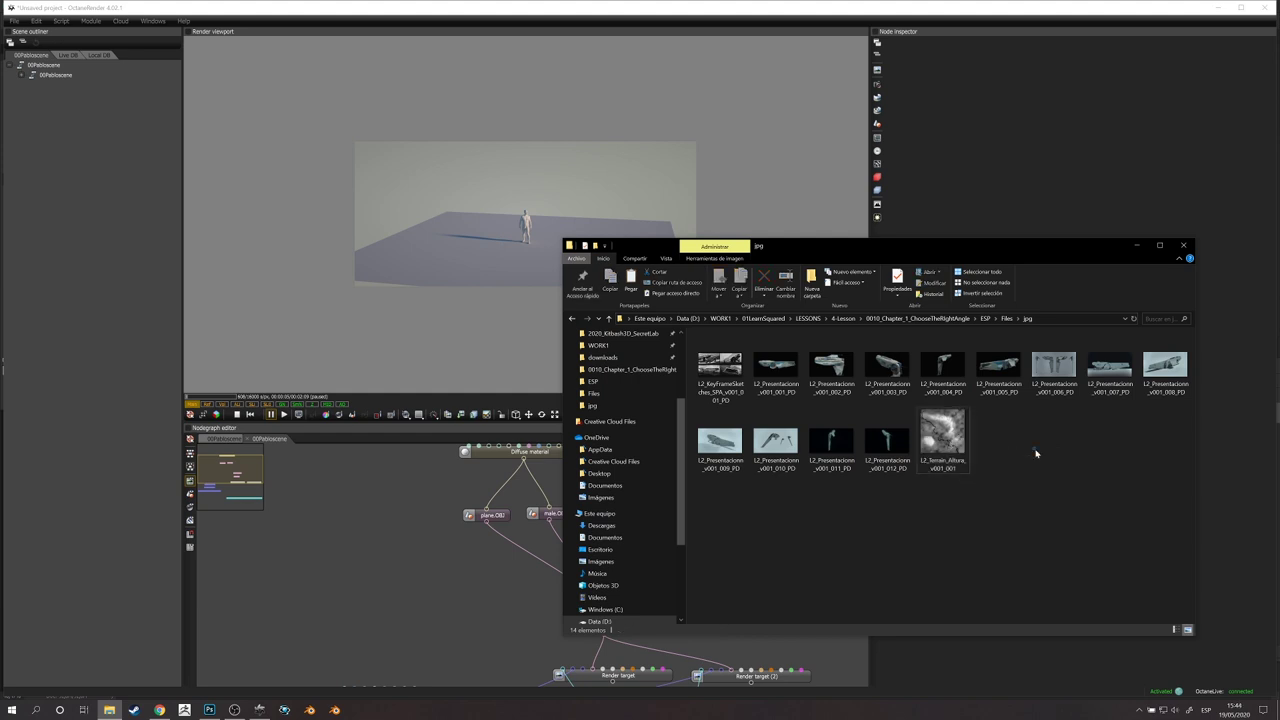
{"action": "double_click", "coordinate": [943, 437]}
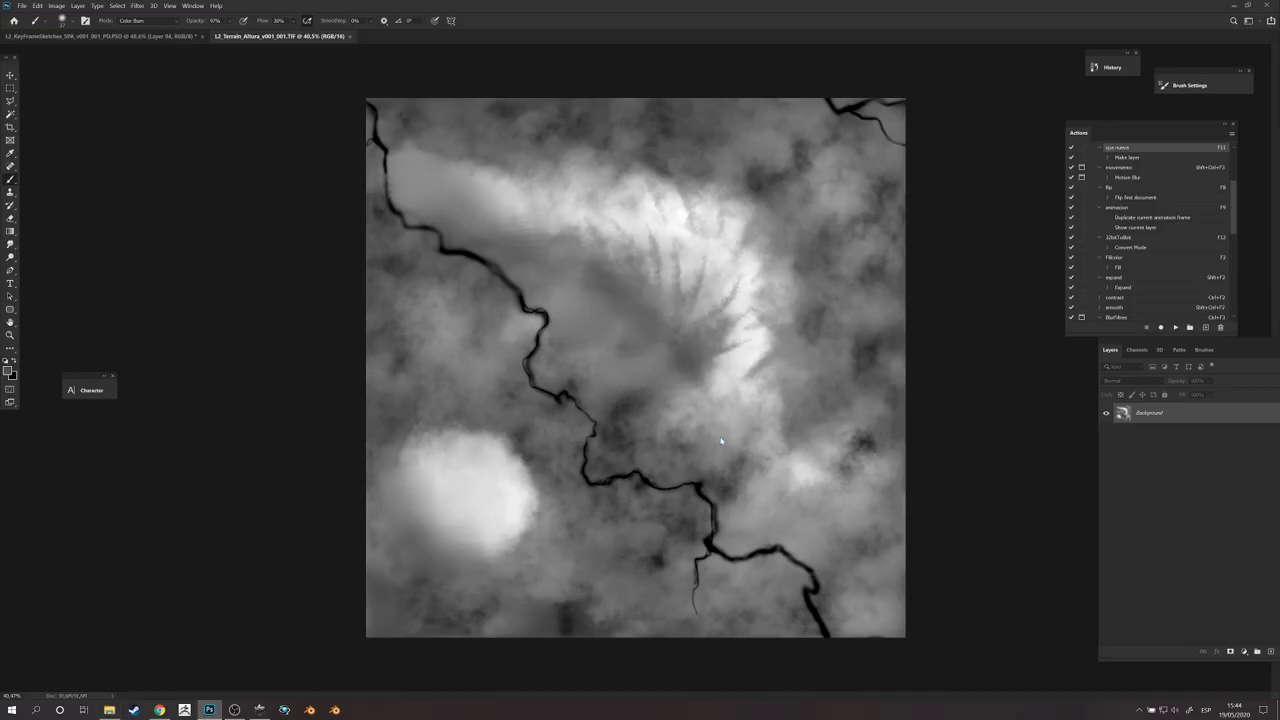
Step: Save the height map again as the TIFF L2_Terrain_Altura_v001_001, this time in the Files folder
{"action": "key", "text": "ctrl+shift+s"}
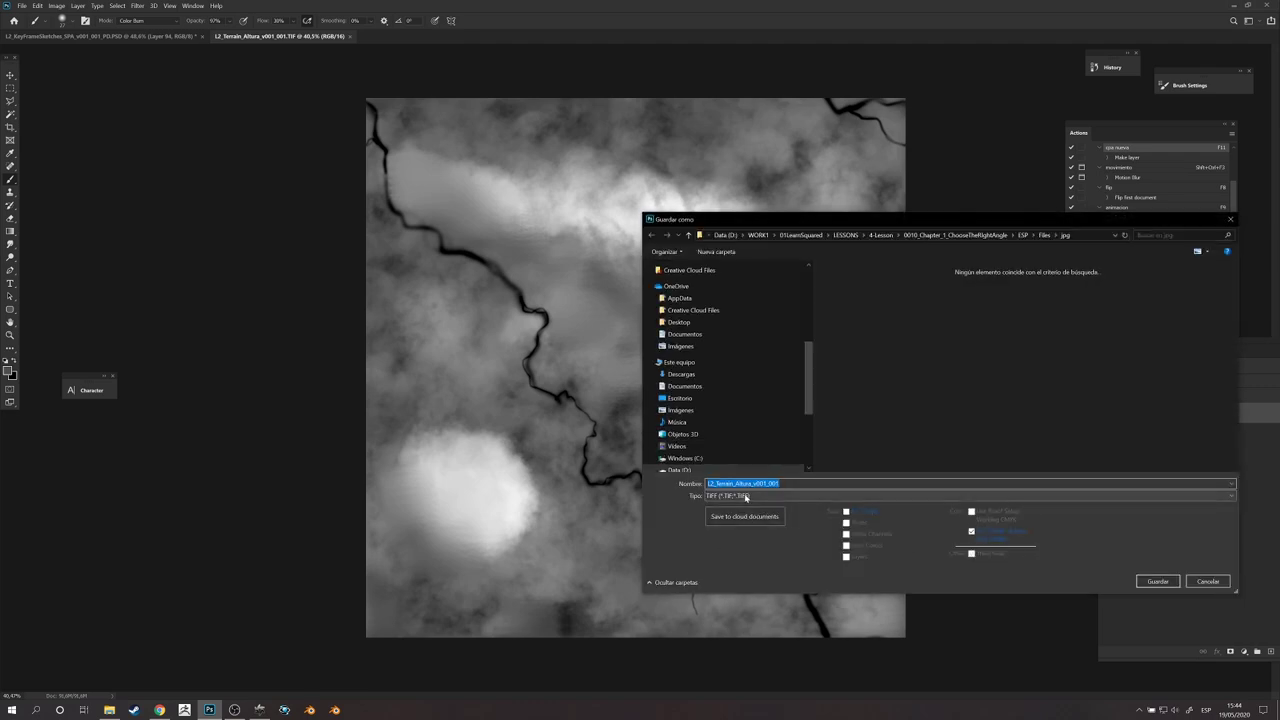
{"action": "left_click", "coordinate": [1046, 235]}
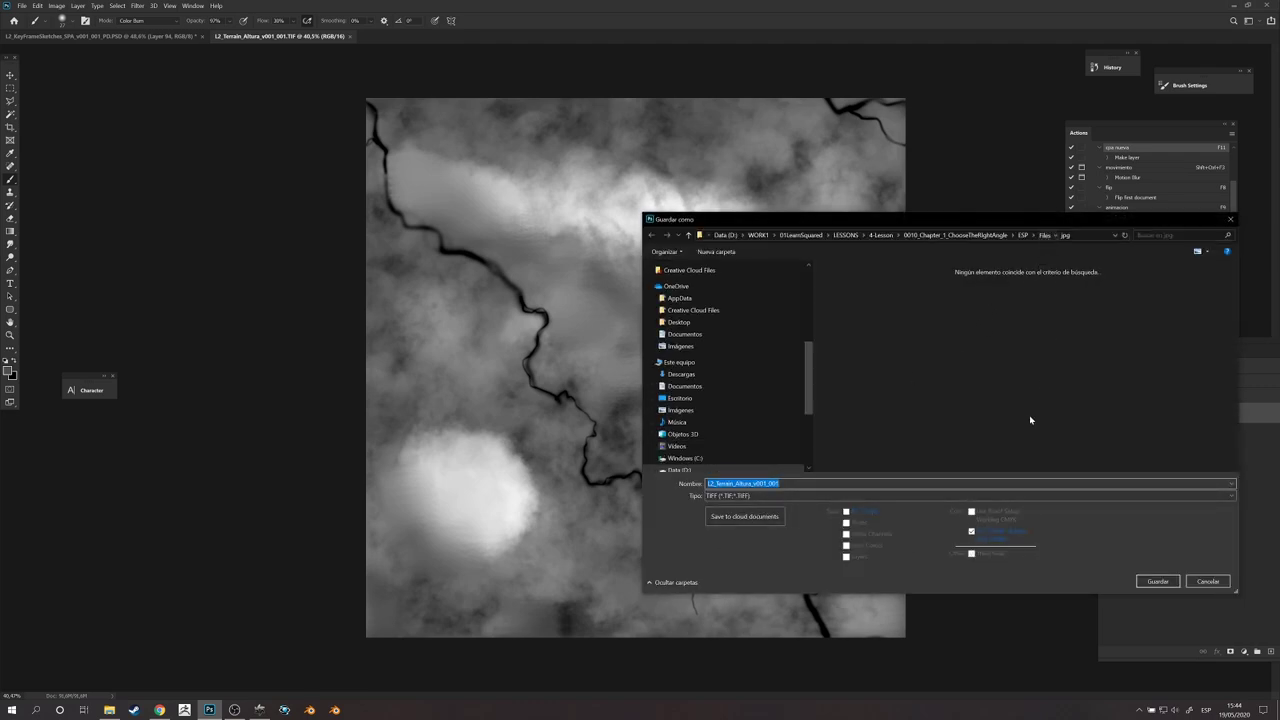
{"action": "left_click", "coordinate": [1157, 581]}
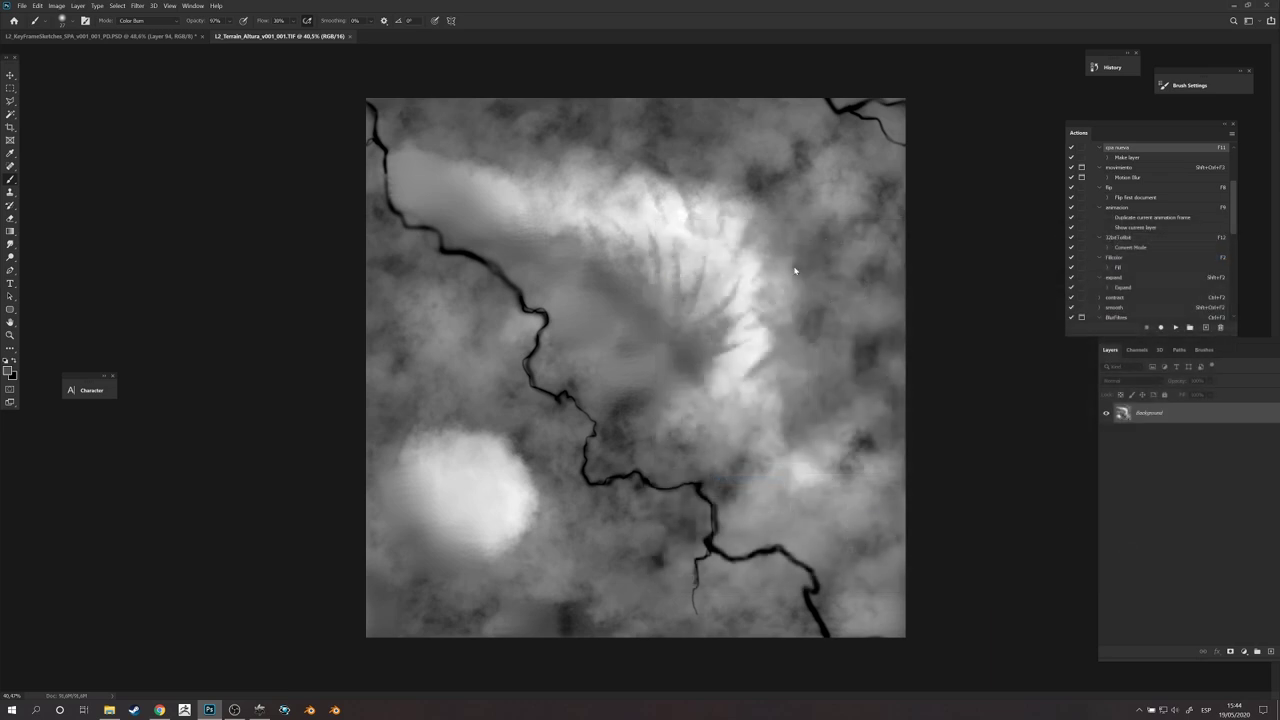
{"action": "left_click", "coordinate": [494, 103]}
Step: Save a Photoshop-format (PSD) version of L2_Terrain_Altura_v001_001 in the Files folder
{"action": "key", "text": "ctrl+shift+s"}
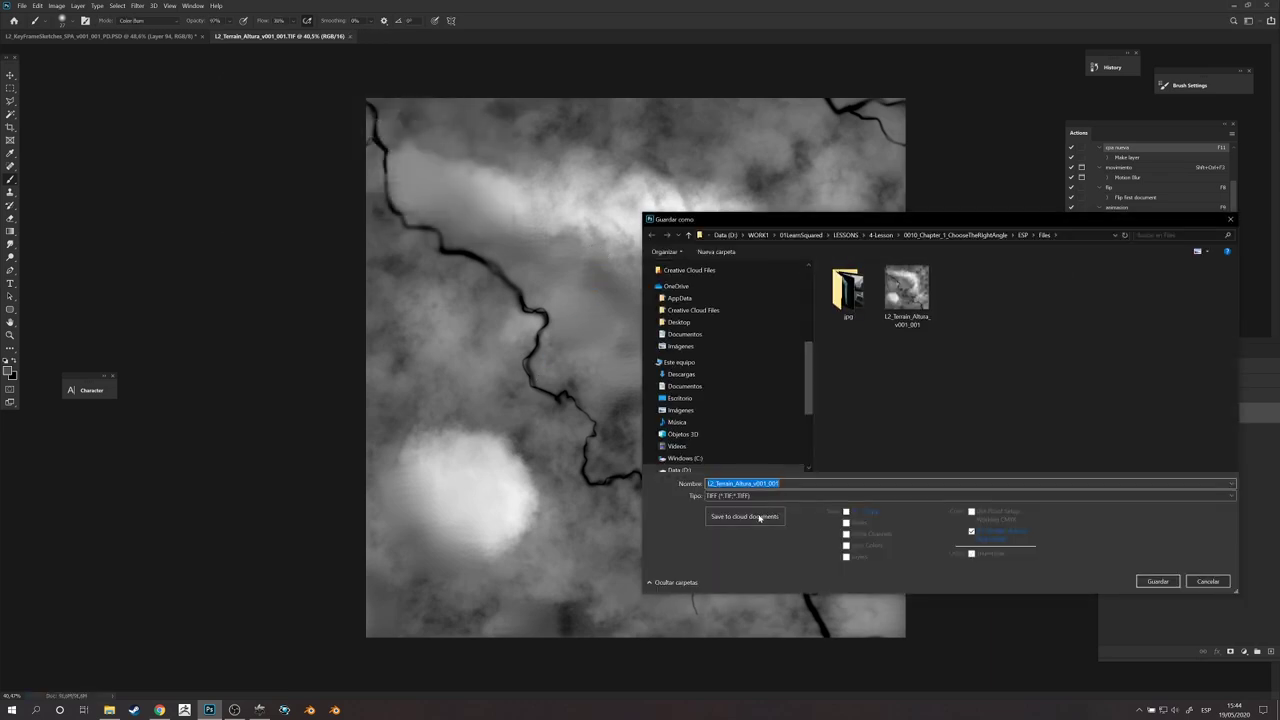
{"action": "left_click", "coordinate": [762, 496]}
{"action": "scroll", "coordinate": [762, 510], "scroll_direction": "up", "scroll_amount": 5}
{"action": "left_click", "coordinate": [762, 497]}
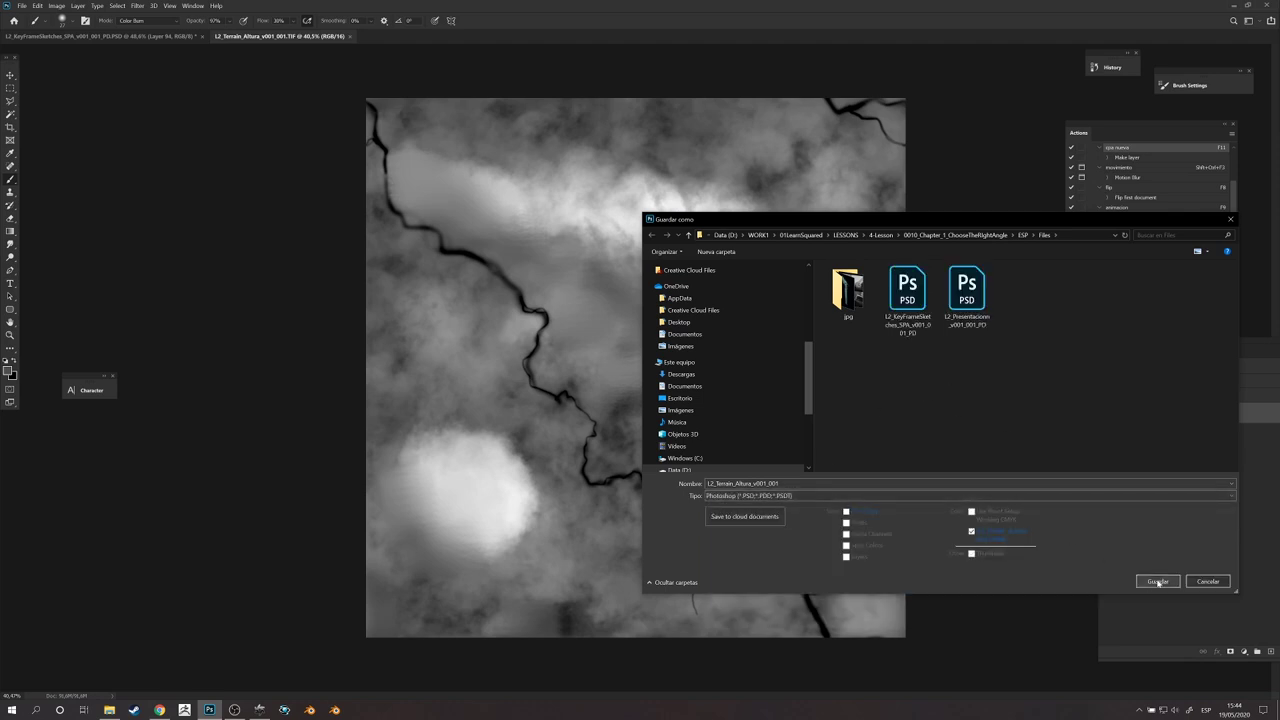
{"action": "left_click", "coordinate": [1157, 582]}
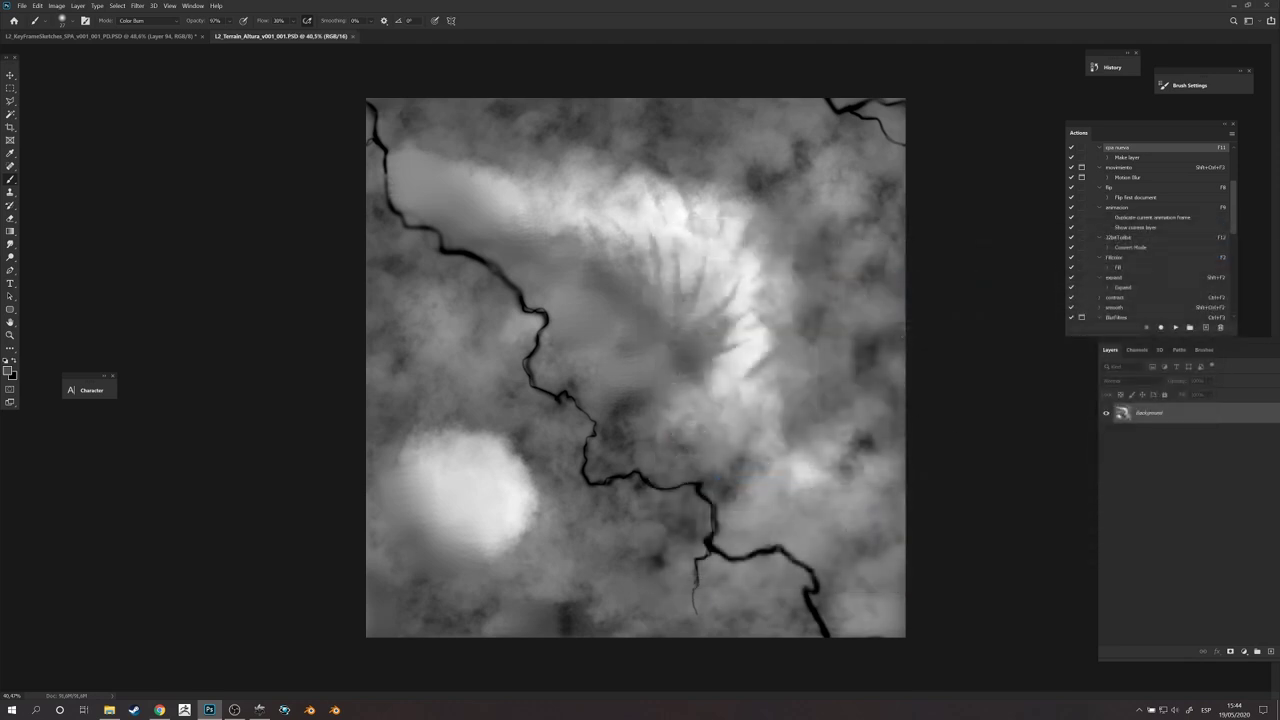
Step: Switch to OctaneRender and import L2_Terrain_Altura_v001_001.TIF from the Files folder into the node graph as a greyscale image
{"action": "left_click", "coordinate": [259, 710]}
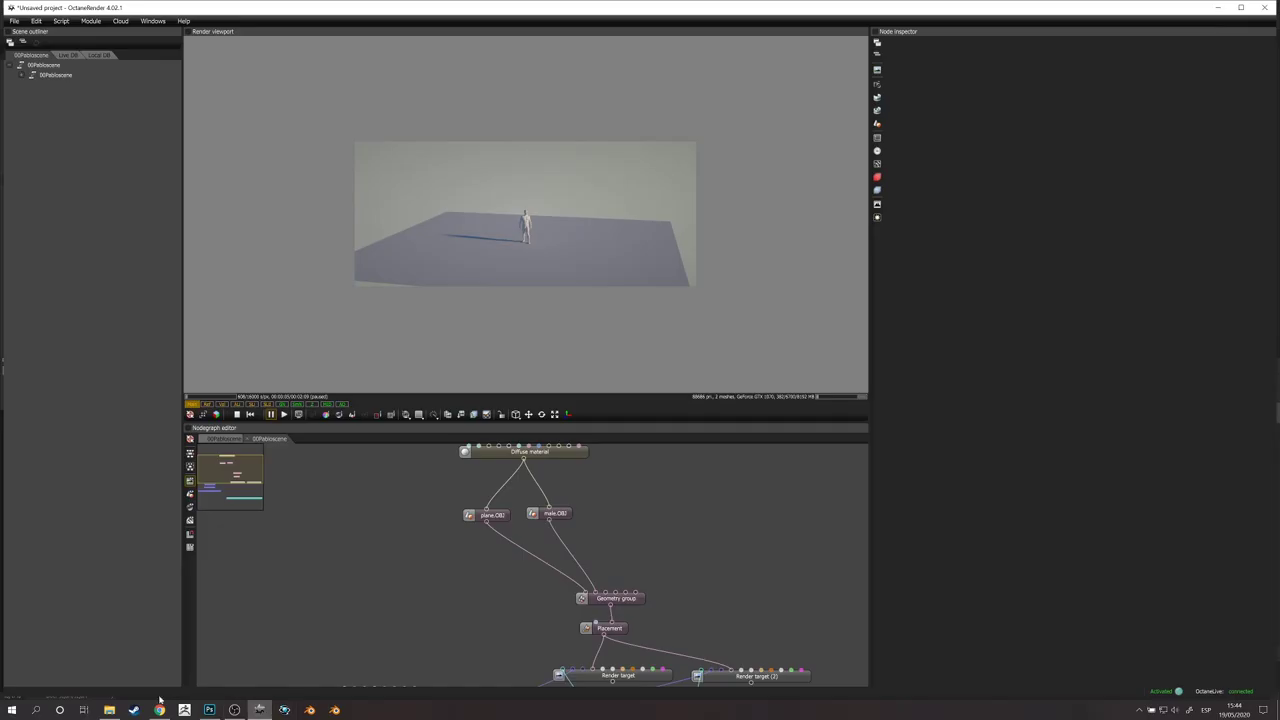
{"action": "left_click", "coordinate": [109, 710]}
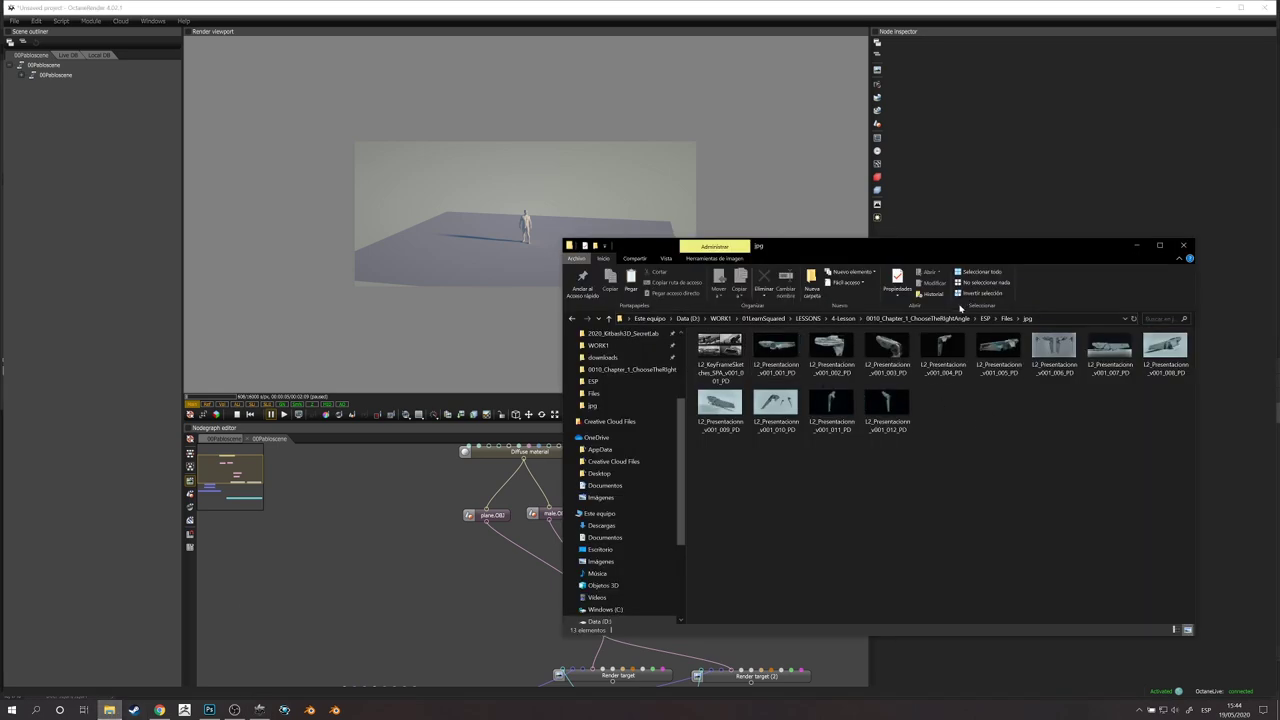
{"action": "left_click", "coordinate": [1007, 318]}
{"action": "left_click_drag", "start_coordinate": [999, 350], "coordinate": [365, 597]}
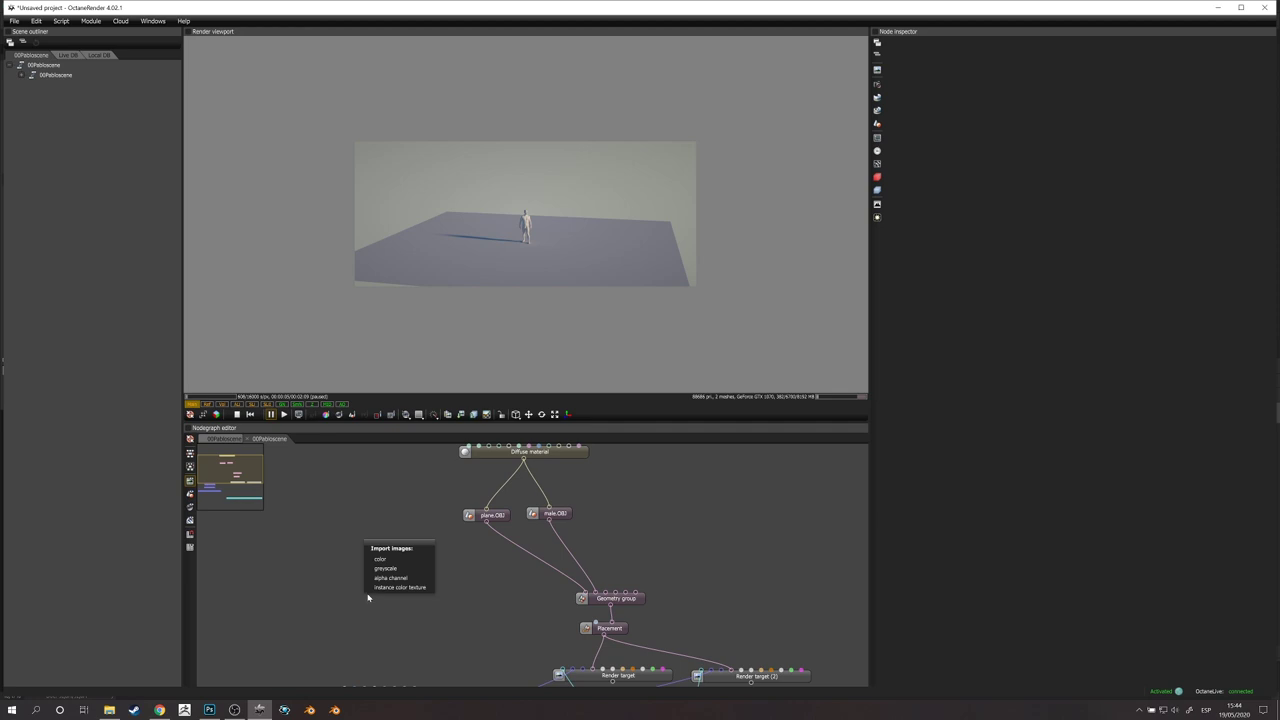
{"action": "left_click", "coordinate": [384, 578]}
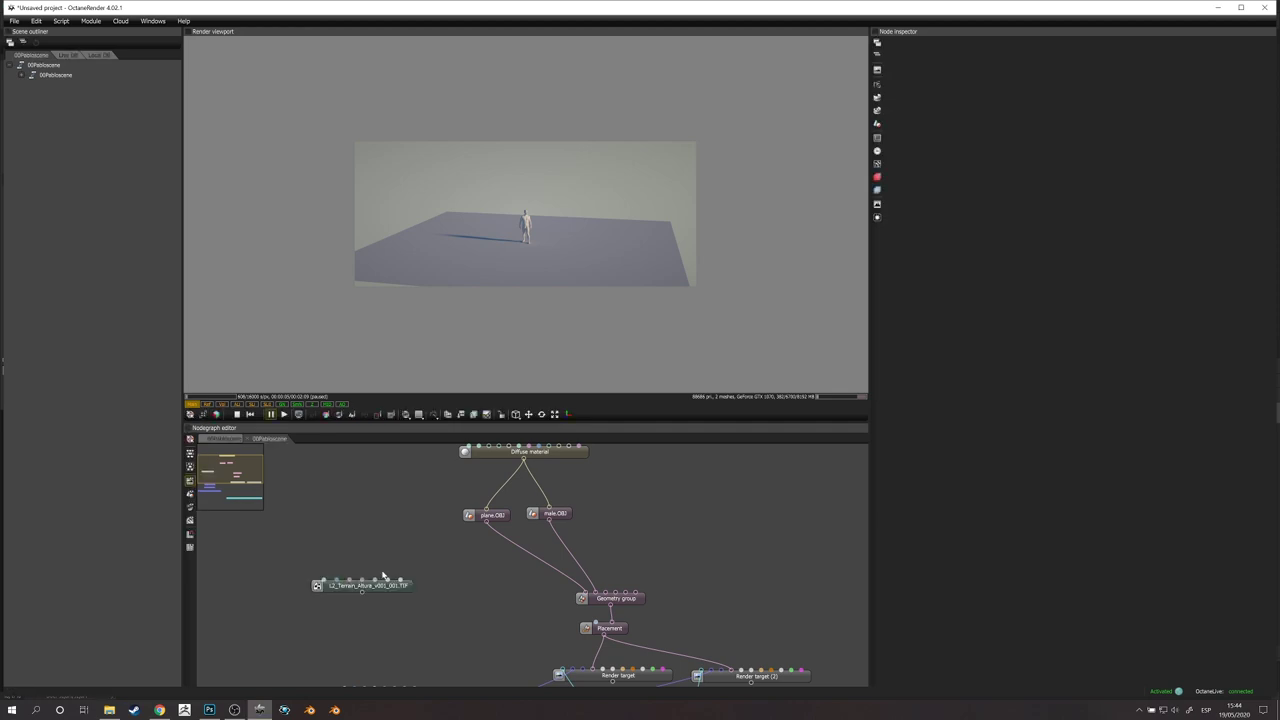
{"action": "middle_click_drag", "start_coordinate": [447, 579], "coordinate": [463, 604]}
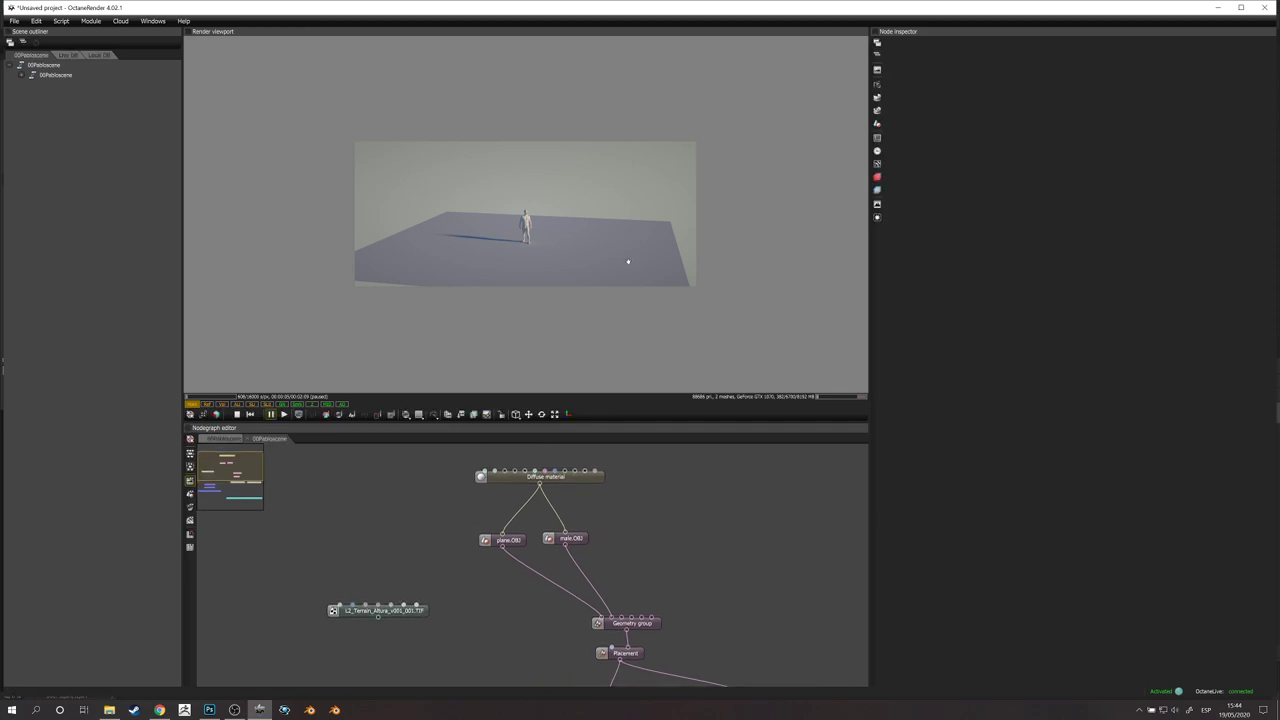
Step: Resume the render and view the plane and figure closer from a higher angle
{"action": "left_click", "coordinate": [283, 414]}
{"action": "left_click_drag", "start_coordinate": [551, 294], "coordinate": [571, 230]}
{"action": "scroll", "coordinate": [571, 230], "scroll_direction": "up", "scroll_amount": 2}
{"action": "right_click_drag", "start_coordinate": [575, 200], "coordinate": [557, 226]}
{"action": "left_click_drag", "start_coordinate": [602, 617], "coordinate": [364, 524]}
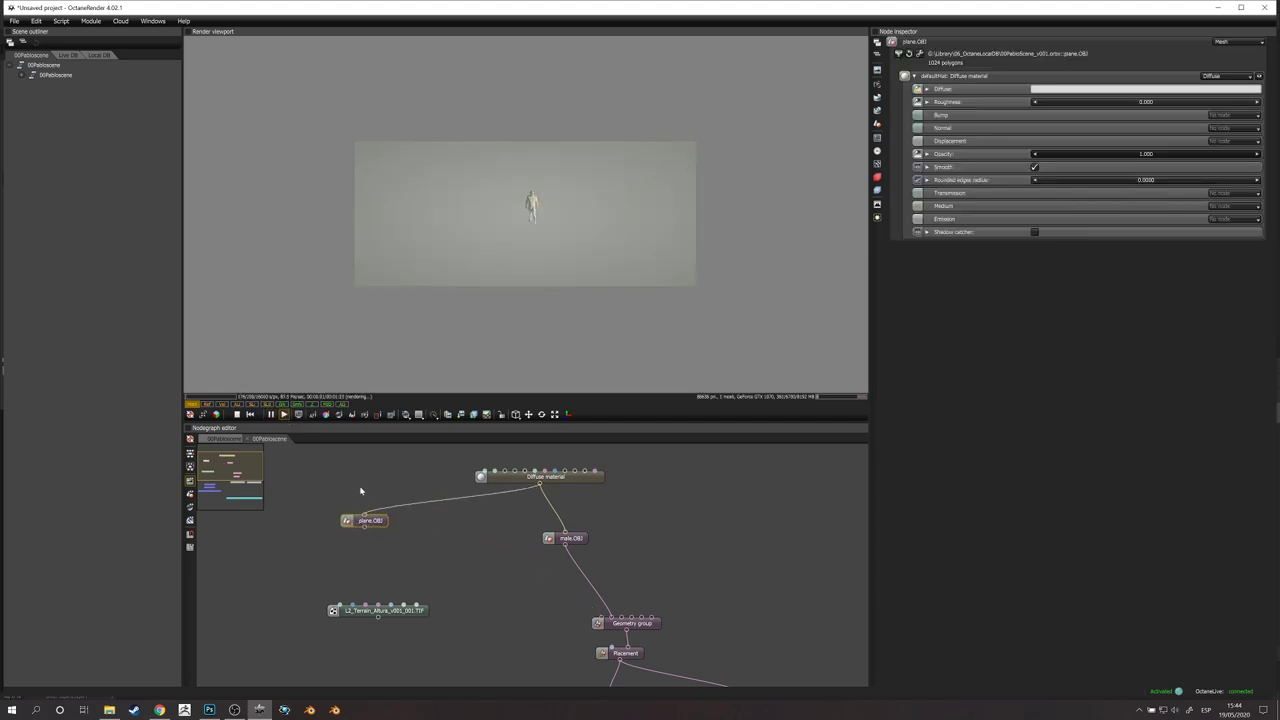
{"action": "key", "text": "ctrl+z"}
{"action": "key", "text": "ctrl+z"}
Step: Delete the male.OBJ node and move the L2_Terrain_Altura_v001_001.TIF node beside the plane.OBJ node
{"action": "left_click", "coordinate": [573, 540]}
{"action": "key", "text": "Delete"}
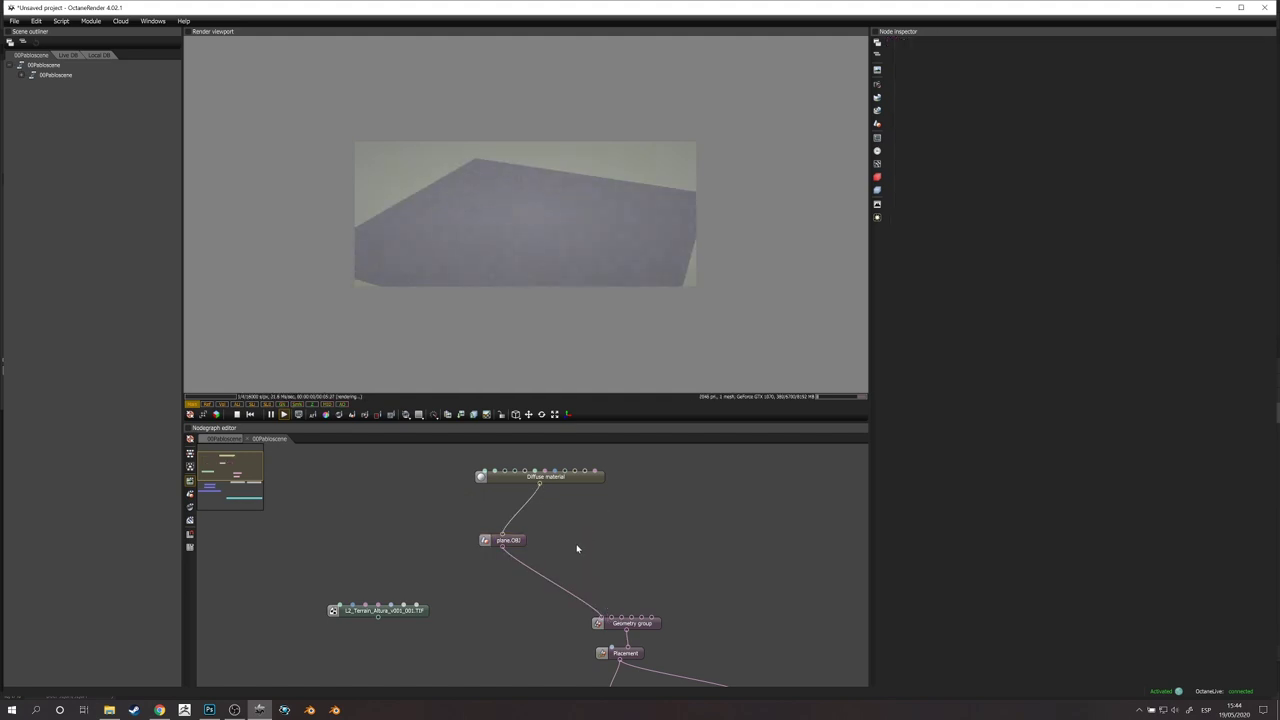
{"action": "left_click_drag", "start_coordinate": [415, 611], "coordinate": [750, 544]}
{"action": "left_click_drag", "start_coordinate": [663, 450], "coordinate": [649, 522]}
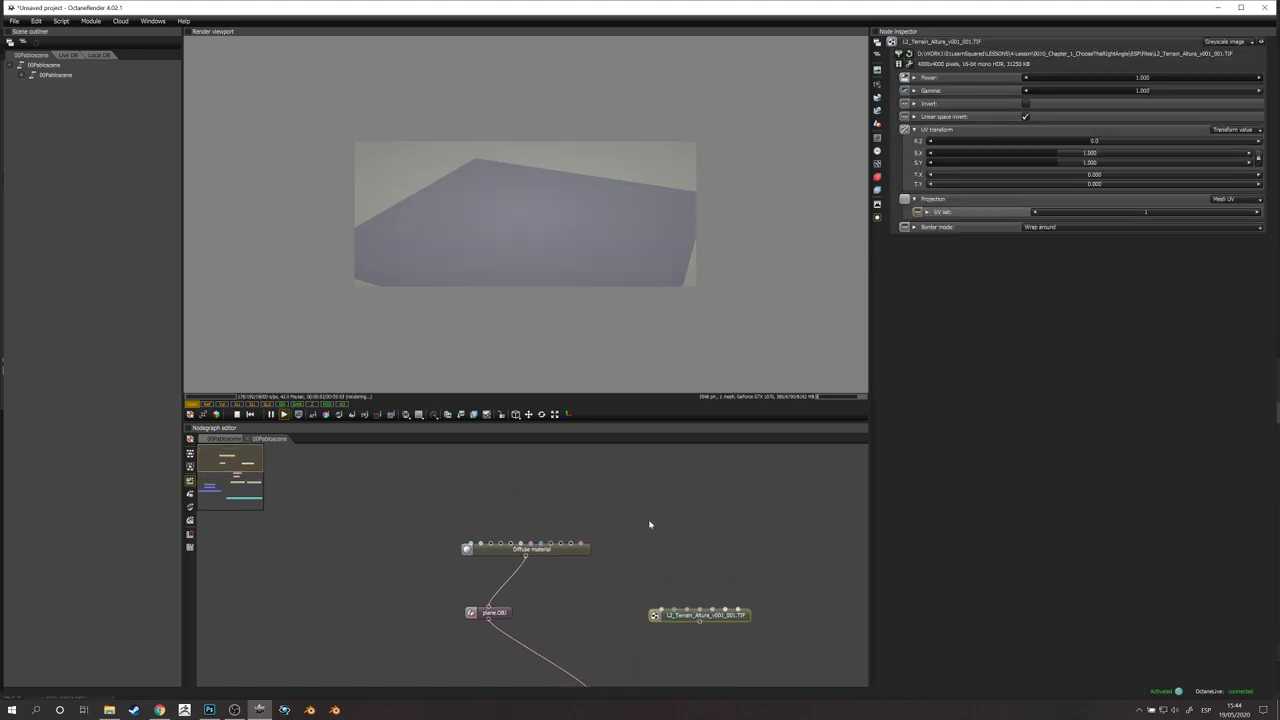
Step: Add a Displacement node, connect it to the Diffuse material's displacement input, and use L2_Terrain_Altura_v001_001.TIF as its texture
{"action": "right_click", "coordinate": [649, 524]}
{"action": "mouse_move", "coordinate": [635, 303]}
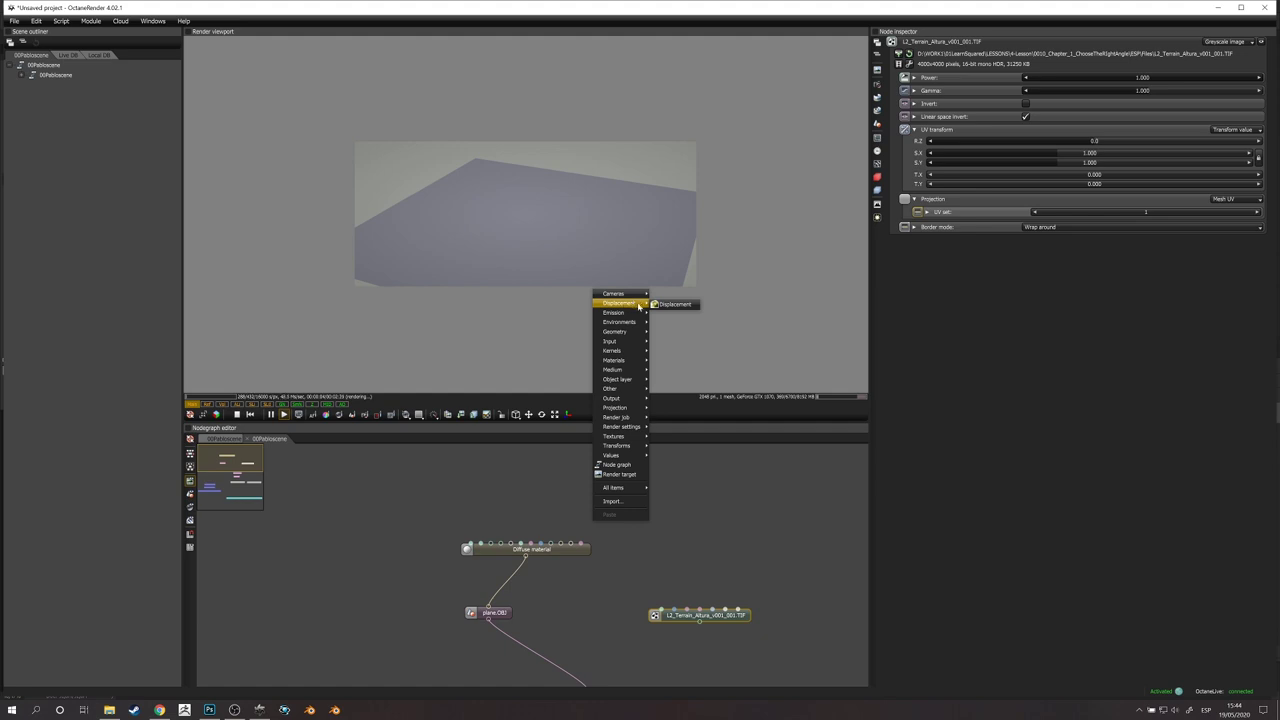
{"action": "left_click", "coordinate": [675, 304]}
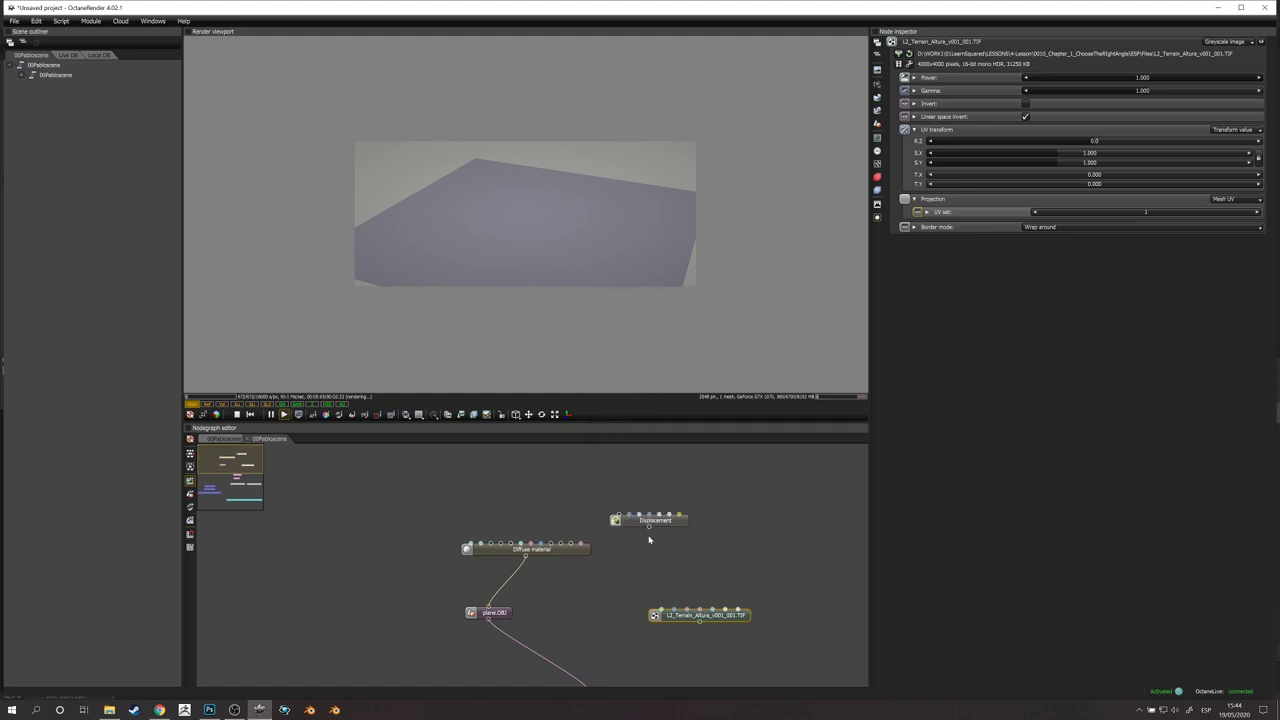
{"action": "left_click_drag", "start_coordinate": [659, 524], "coordinate": [511, 537]}
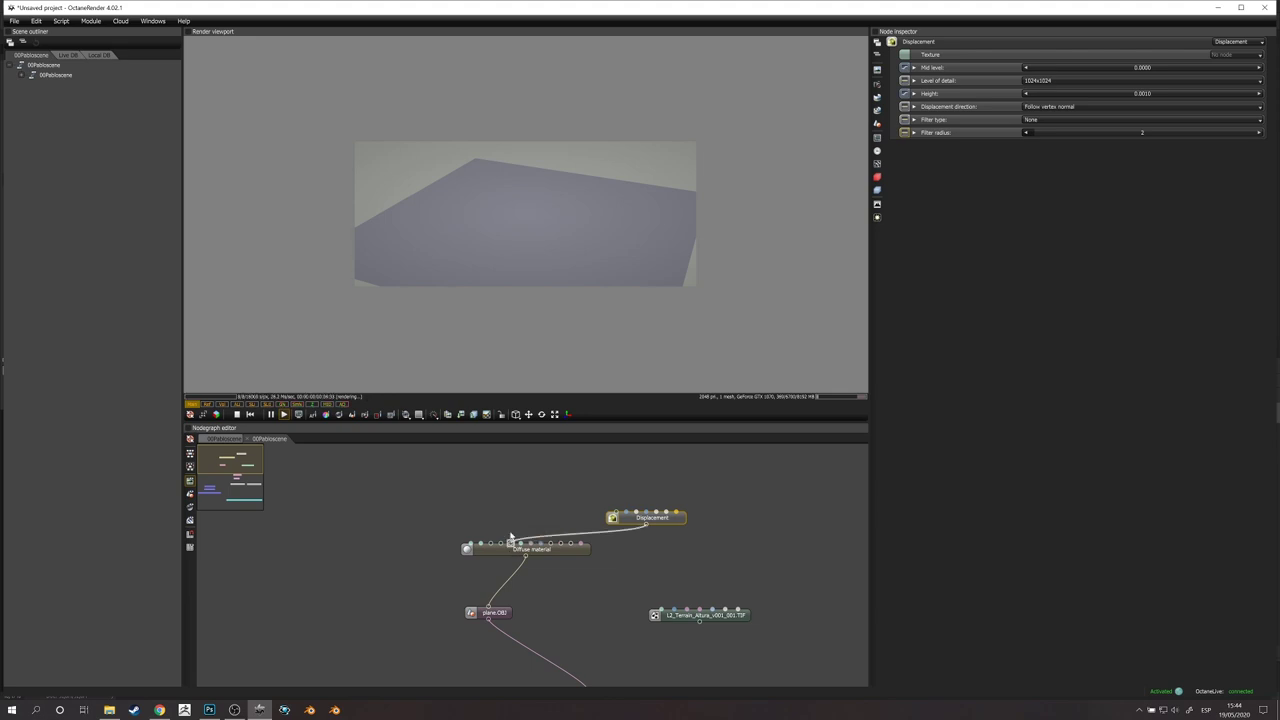
{"action": "left_click_drag", "start_coordinate": [688, 616], "coordinate": [615, 514]}
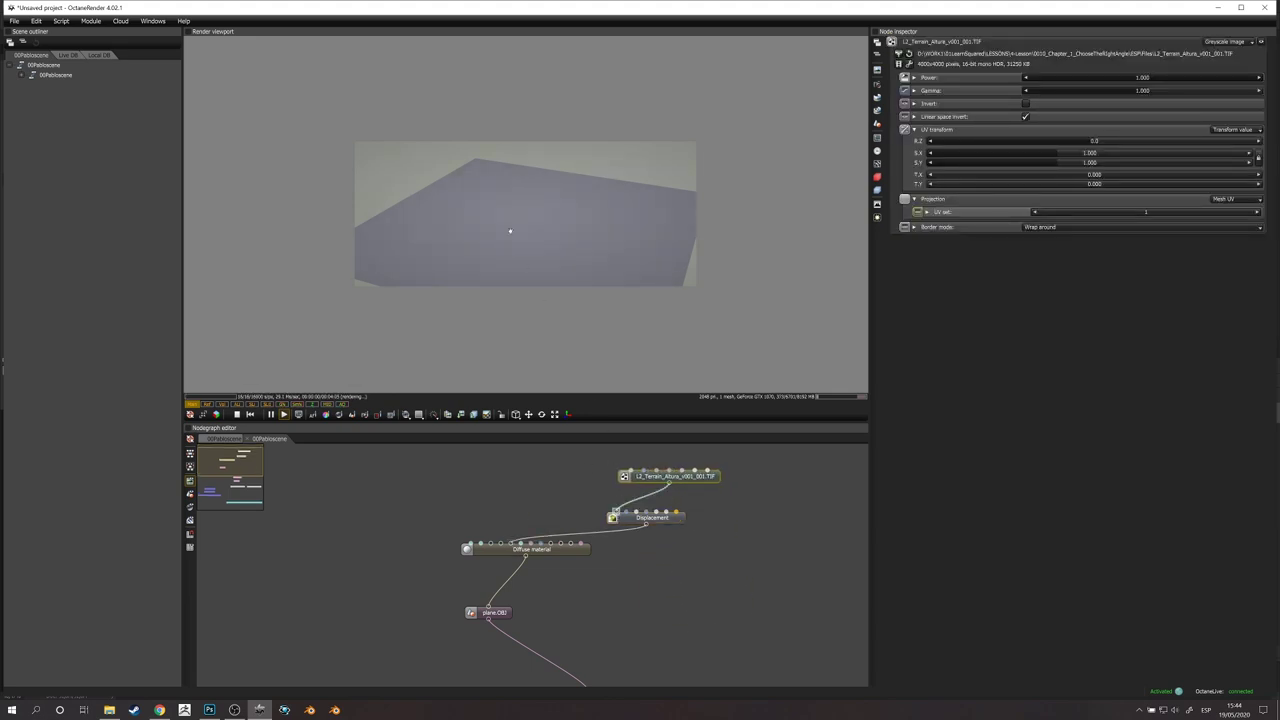
Step: Set the daylight environment's sun direction on the map to about latitude -11.8 and longitude -38.5
{"action": "left_click_drag", "start_coordinate": [623, 299], "coordinate": [609, 194]}
{"action": "scroll", "coordinate": [609, 194], "scroll_direction": "down", "scroll_amount": 3}
{"action": "scroll", "coordinate": [609, 194], "scroll_direction": "up", "scroll_amount": 3}
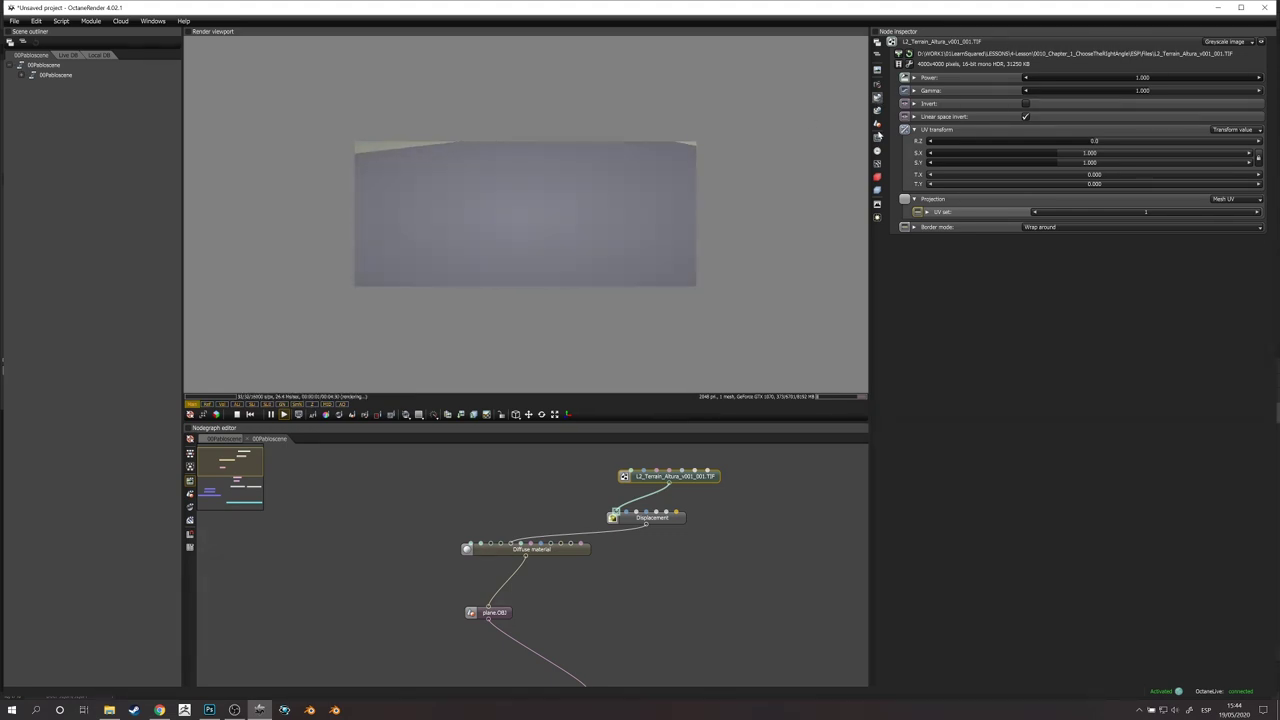
{"action": "left_click", "coordinate": [877, 97]}
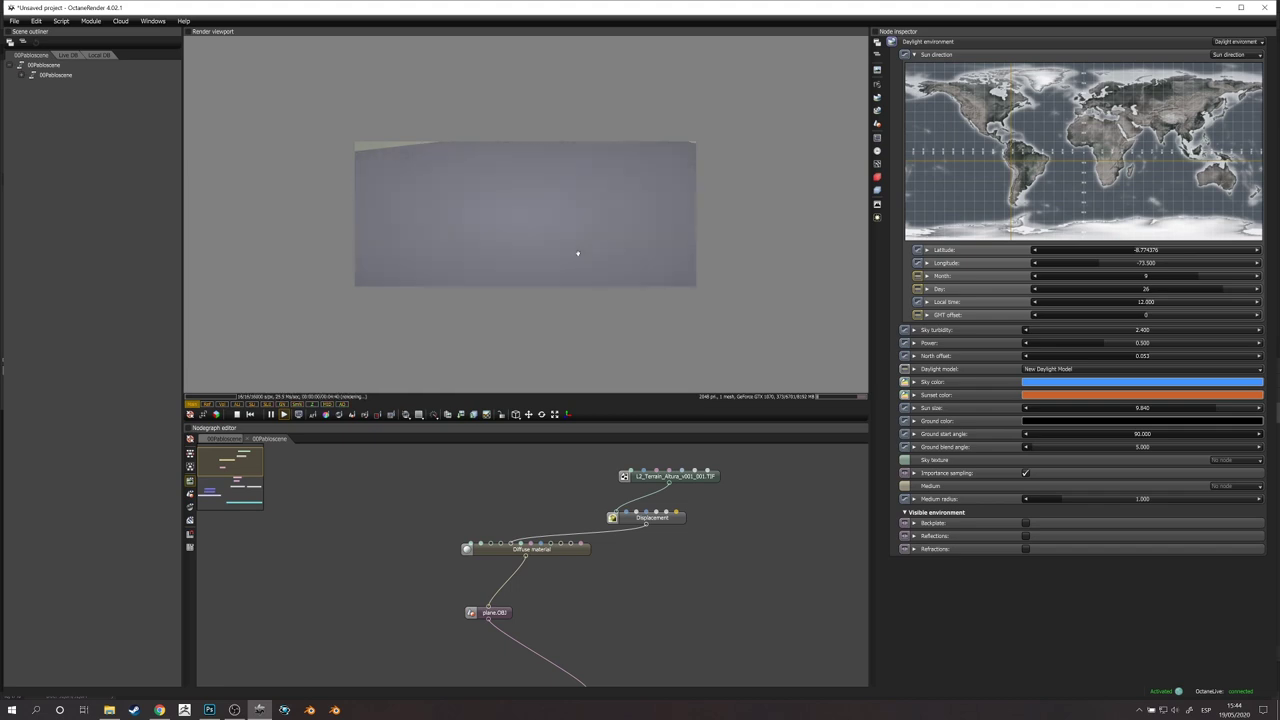
{"action": "scroll", "coordinate": [577, 253], "scroll_direction": "up", "scroll_amount": 3}
{"action": "middle_click_drag", "start_coordinate": [604, 242], "coordinate": [588, 250]}
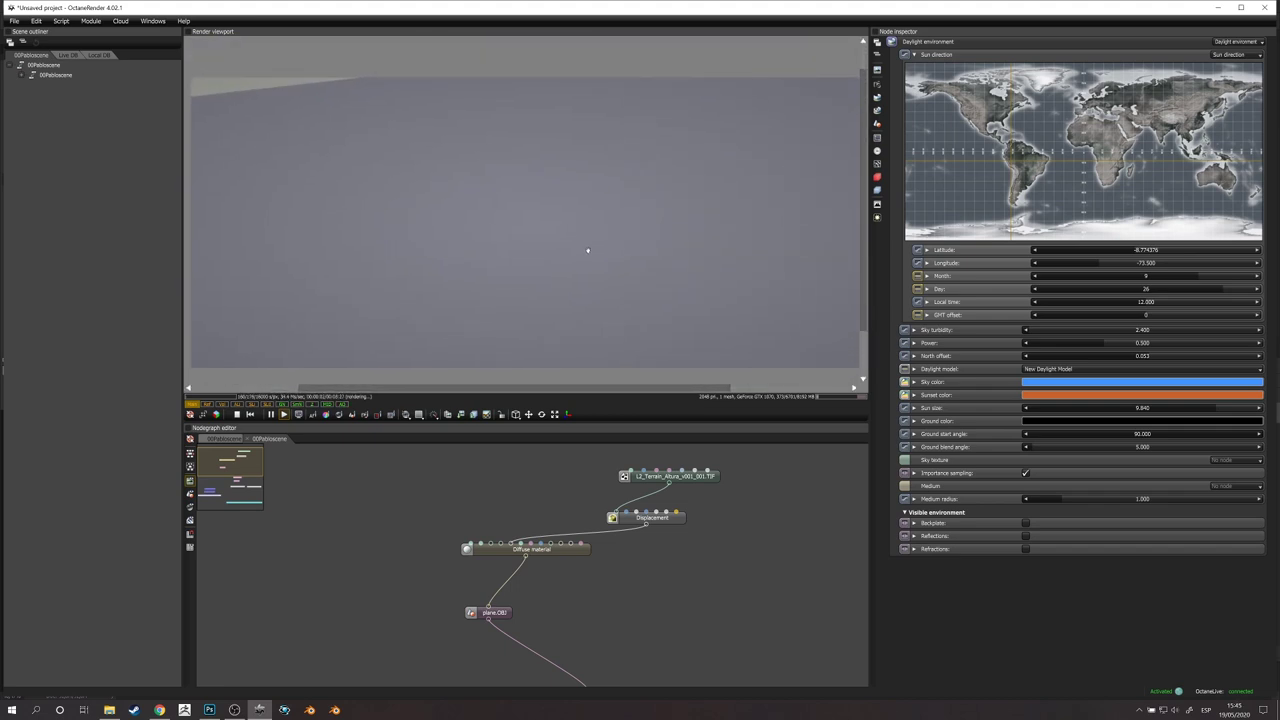
{"action": "scroll", "coordinate": [603, 242], "scroll_direction": "down", "scroll_amount": 1}
{"action": "scroll", "coordinate": [603, 242], "scroll_direction": "up", "scroll_amount": 1}
{"action": "left_click_drag", "start_coordinate": [1080, 145], "coordinate": [1053, 194]}
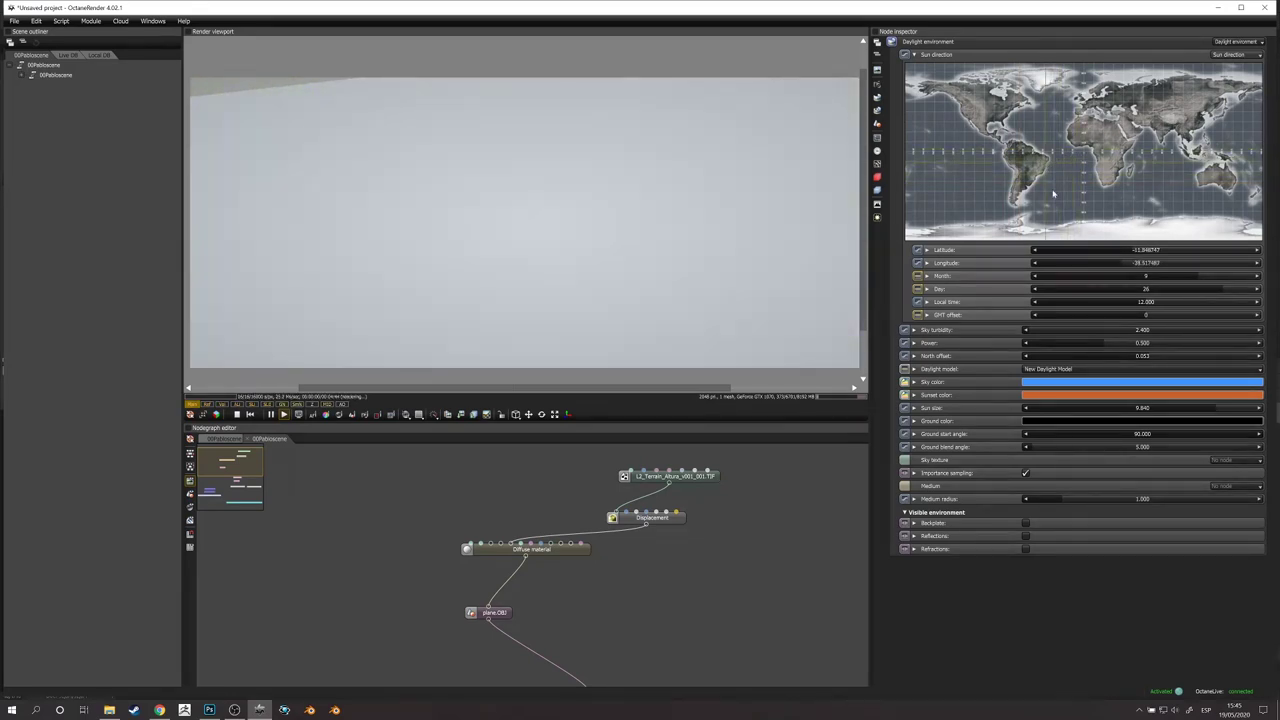
Step: Set the Displacement node's height to 1.3150 and inspect the whole terrain
{"action": "left_click", "coordinate": [684, 519]}
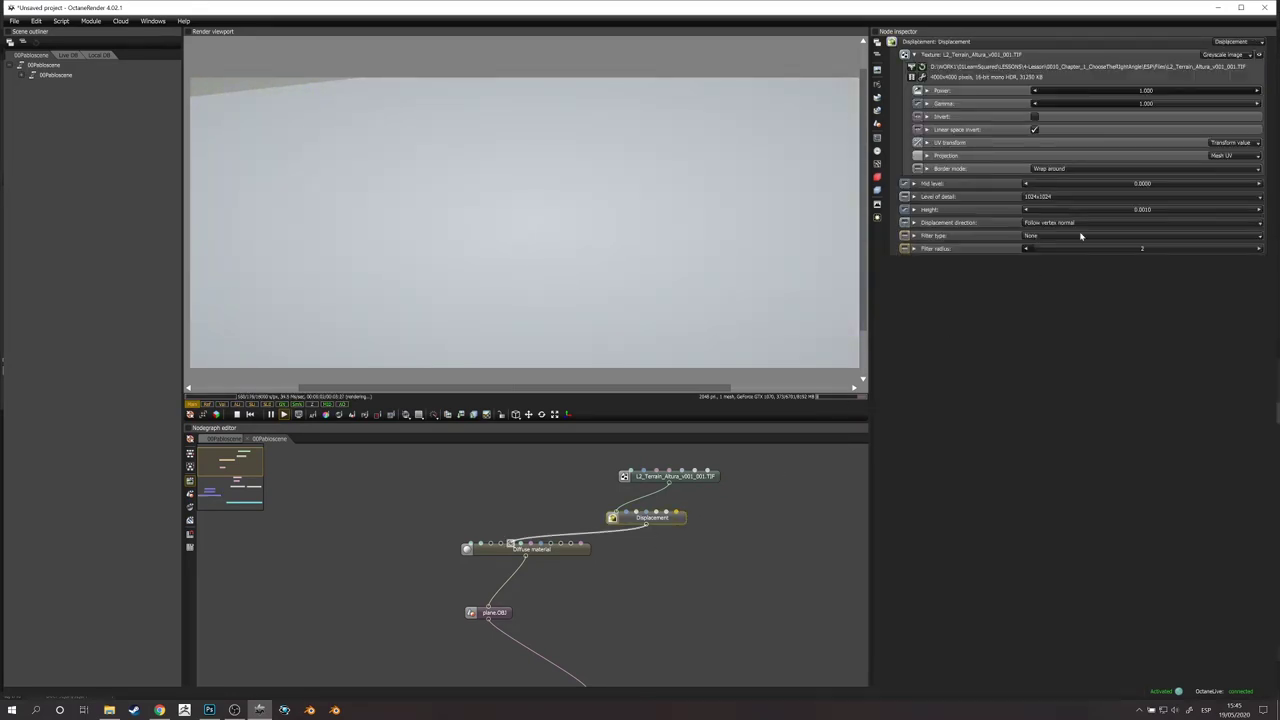
{"action": "left_click_drag", "start_coordinate": [1142, 210], "coordinate": [1157, 210]}
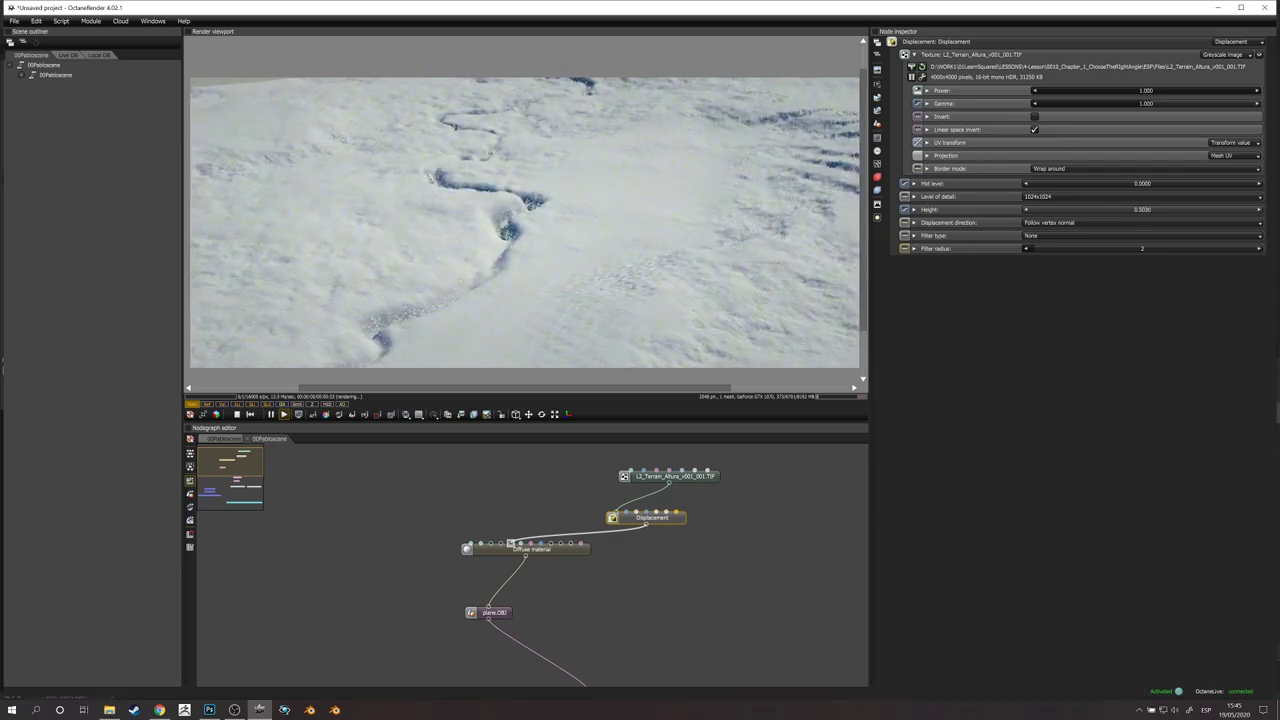
{"action": "left_click_drag", "start_coordinate": [1142, 210], "coordinate": [1172, 210]}
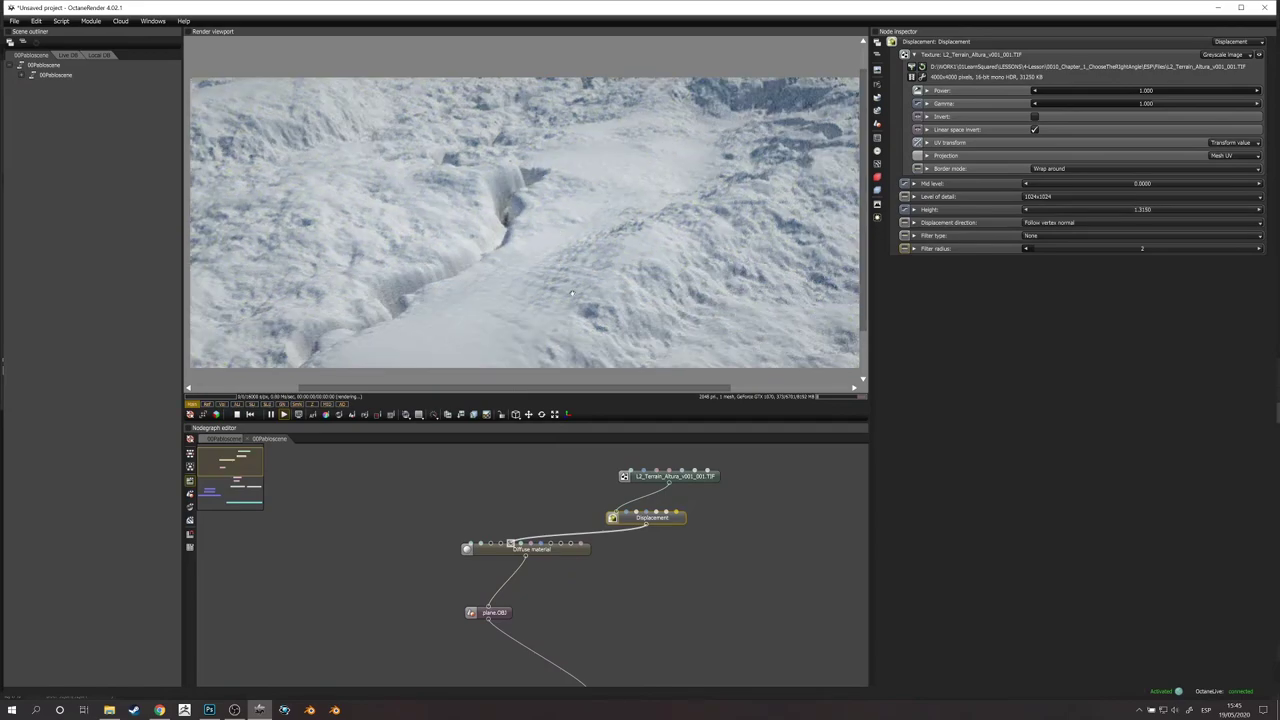
{"action": "scroll", "coordinate": [593, 360], "scroll_direction": "down", "scroll_amount": 8}
{"action": "scroll", "coordinate": [593, 300], "scroll_direction": "up", "scroll_amount": 5}
{"action": "left_click_drag", "start_coordinate": [560, 200], "coordinate": [315, 225]}
{"action": "scroll", "coordinate": [640, 260], "scroll_direction": "down", "scroll_amount": 4}
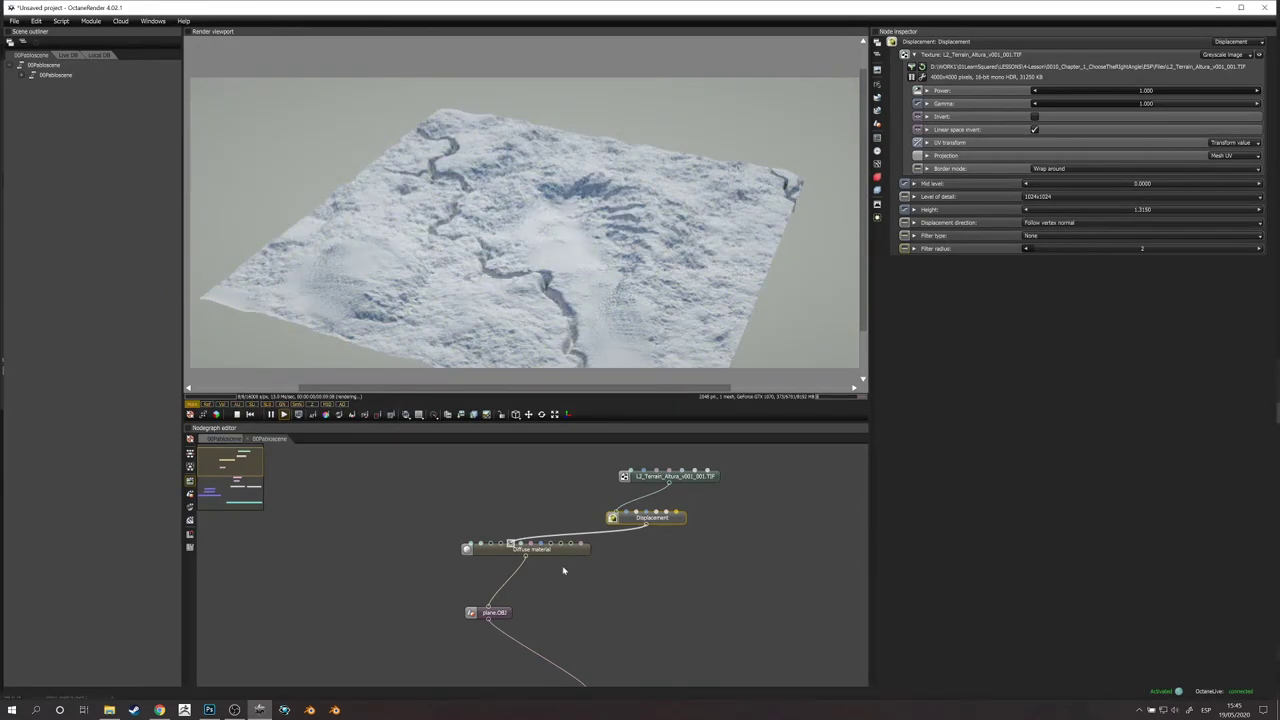
Step: Duplicate the Diffuse material and plane.OBJ nodes together and place the copies beside the originals
{"action": "left_click_drag", "start_coordinate": [397, 532], "coordinate": [510, 640]}
{"action": "middle_click_drag", "start_coordinate": [651, 658], "coordinate": [614, 560]}
{"action": "key", "text": "ctrl+c"}
{"action": "key", "text": "ctrl+v"}
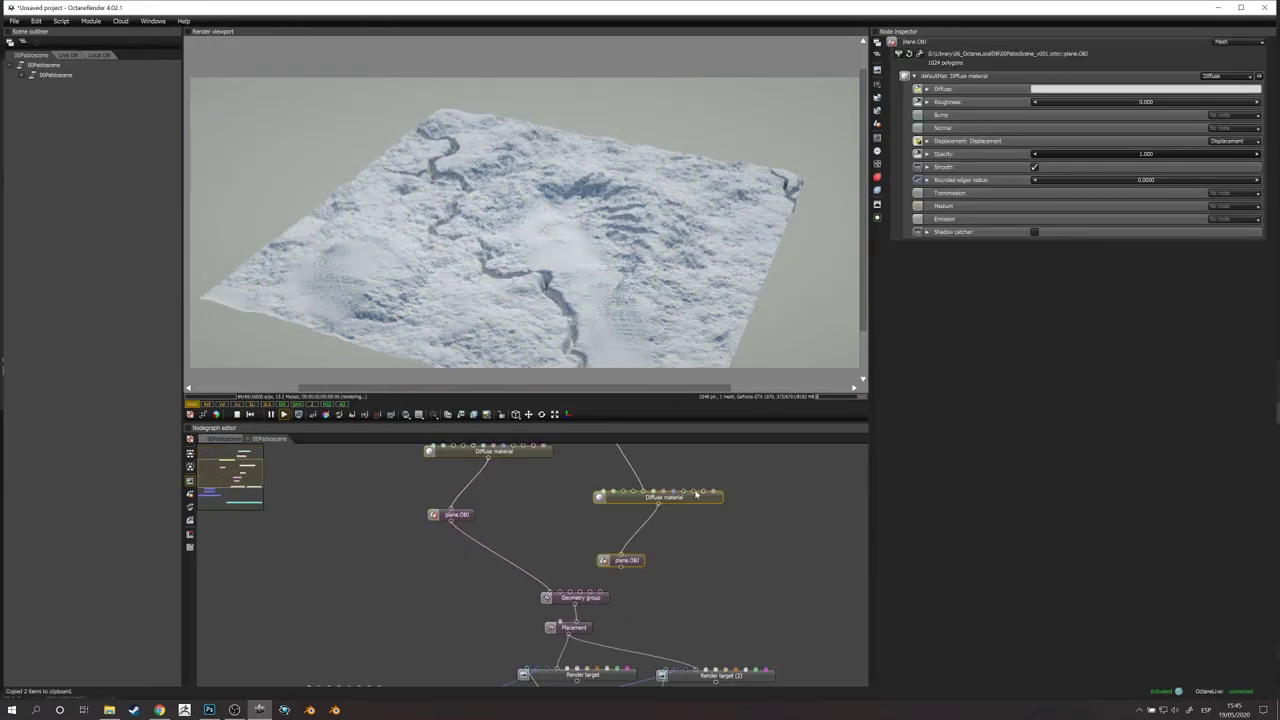
{"action": "middle_click_drag", "start_coordinate": [721, 487], "coordinate": [751, 544]}
{"action": "left_click_drag", "start_coordinate": [679, 548], "coordinate": [673, 559]}
{"action": "left_click_drag", "start_coordinate": [667, 623], "coordinate": [687, 599]}
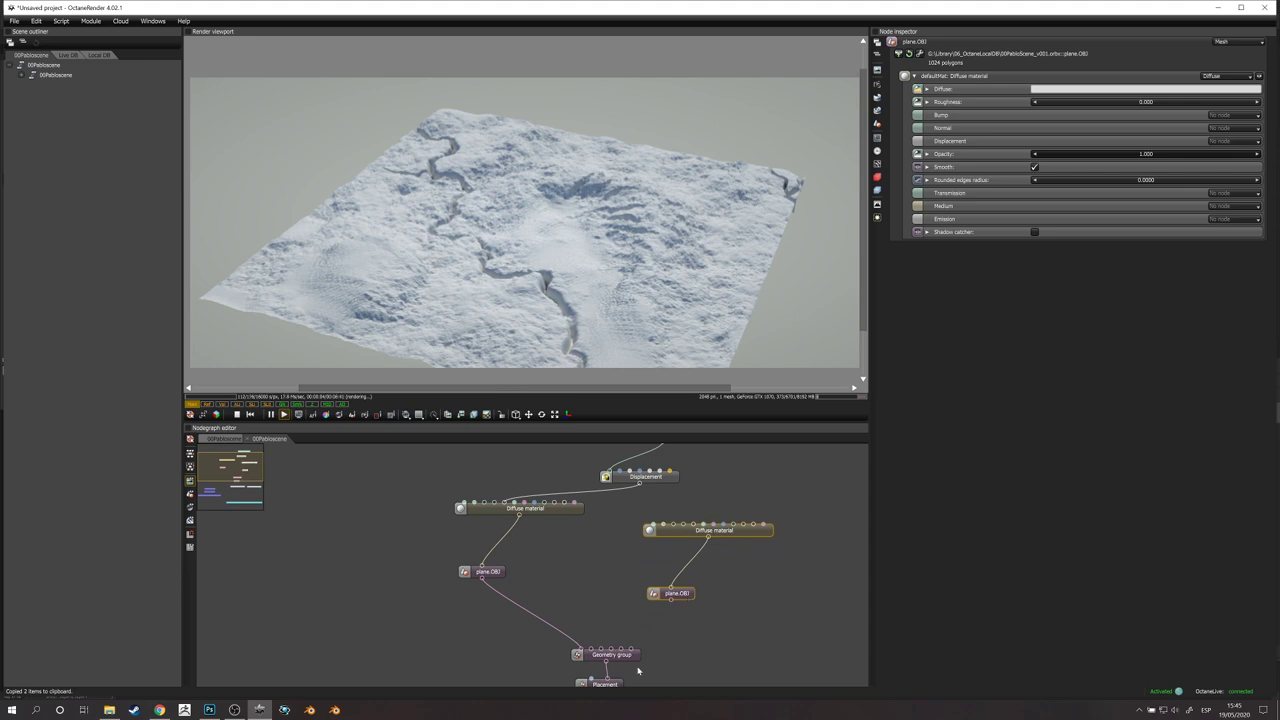
{"action": "left_click", "coordinate": [674, 654]}
{"action": "middle_click_drag", "start_coordinate": [674, 654], "coordinate": [657, 619]}
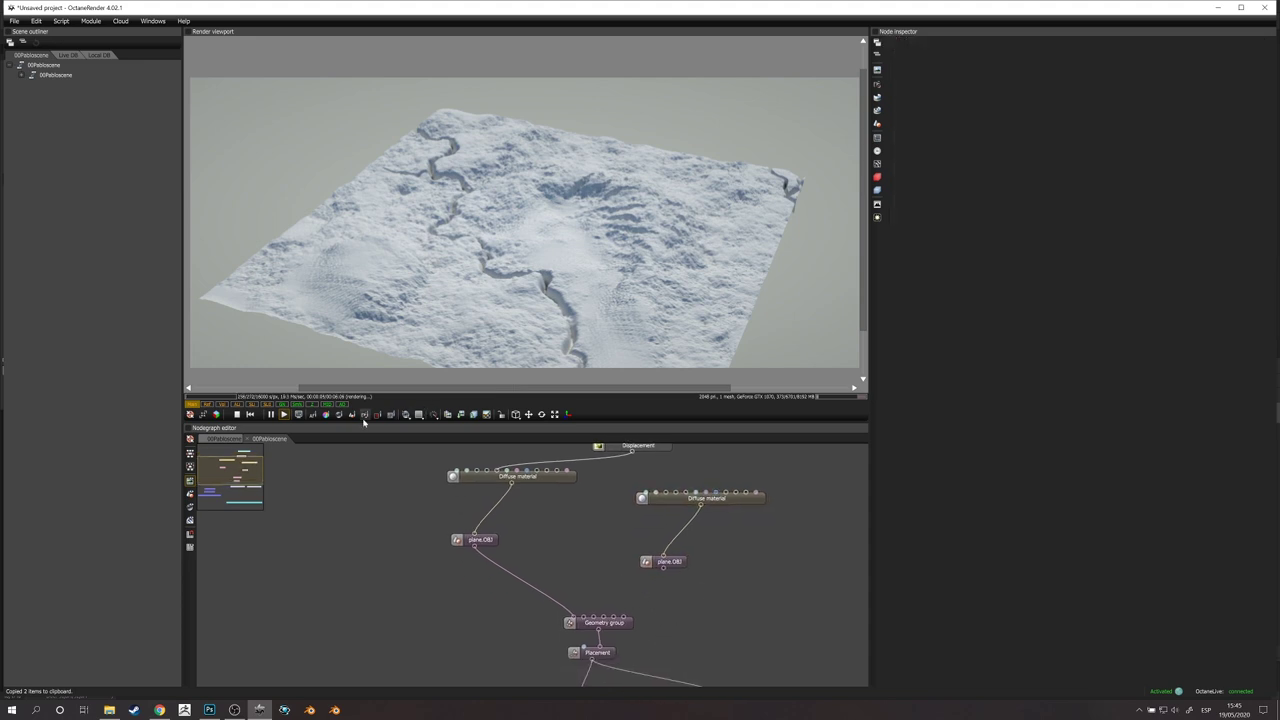
Step: Change the diffuse colour of the displaced terrain's material to a muted reddish brown
{"action": "left_click", "coordinate": [512, 476]}
{"action": "left_click", "coordinate": [1048, 56]}
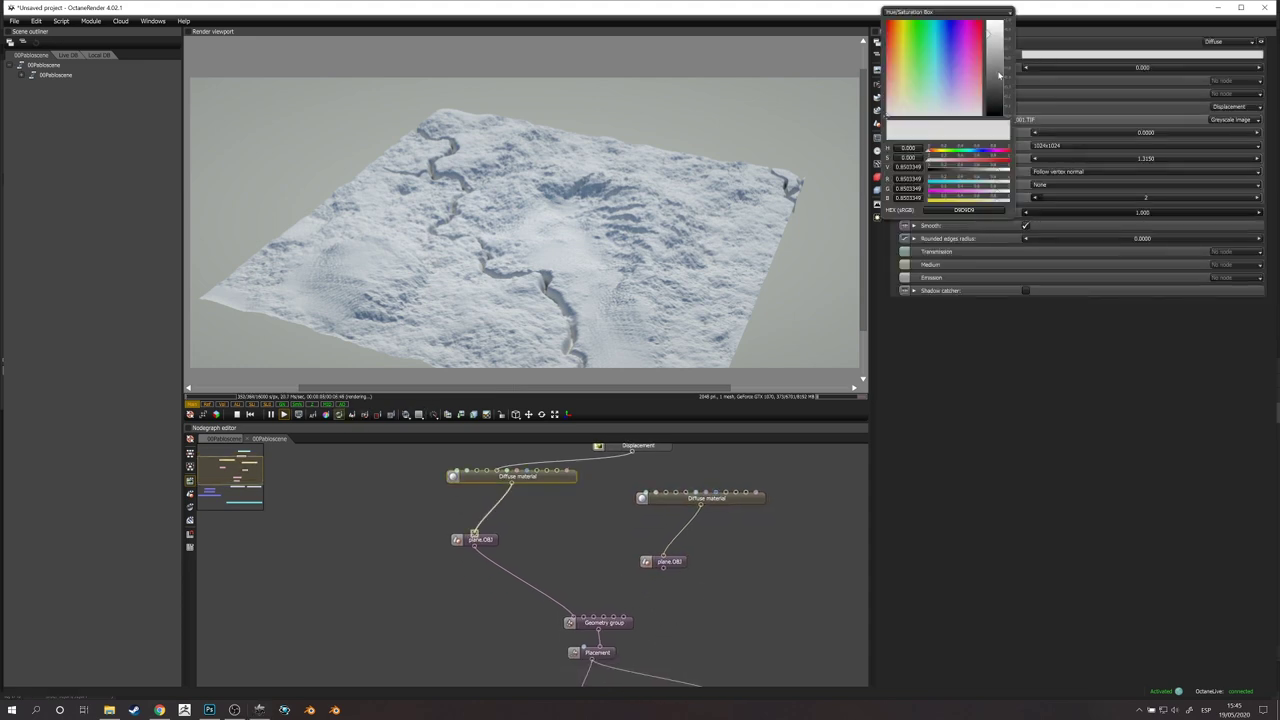
{"action": "left_click", "coordinate": [997, 73]}
{"action": "left_click", "coordinate": [891, 87]}
{"action": "left_click_drag", "start_coordinate": [992, 69], "coordinate": [992, 57]}
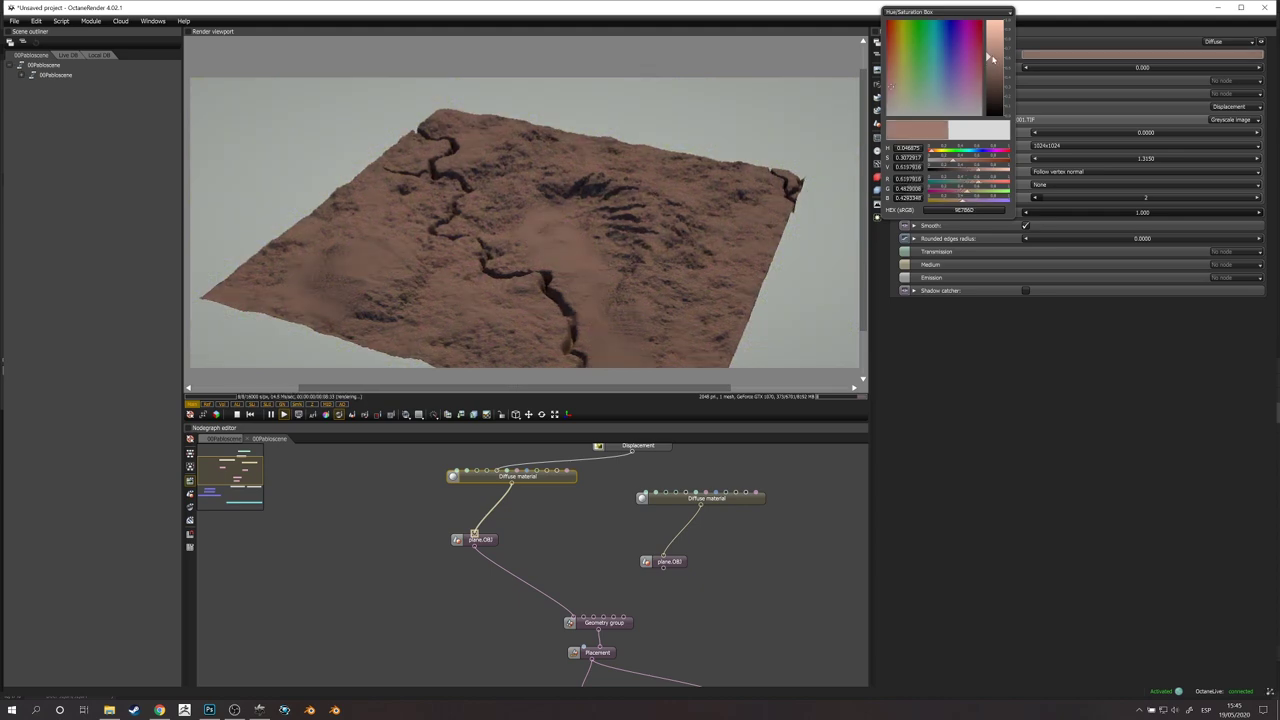
Step: Connect the duplicated plane.OBJ to the Geometry group through a copy of the Placement node
{"action": "left_click", "coordinate": [664, 575]}
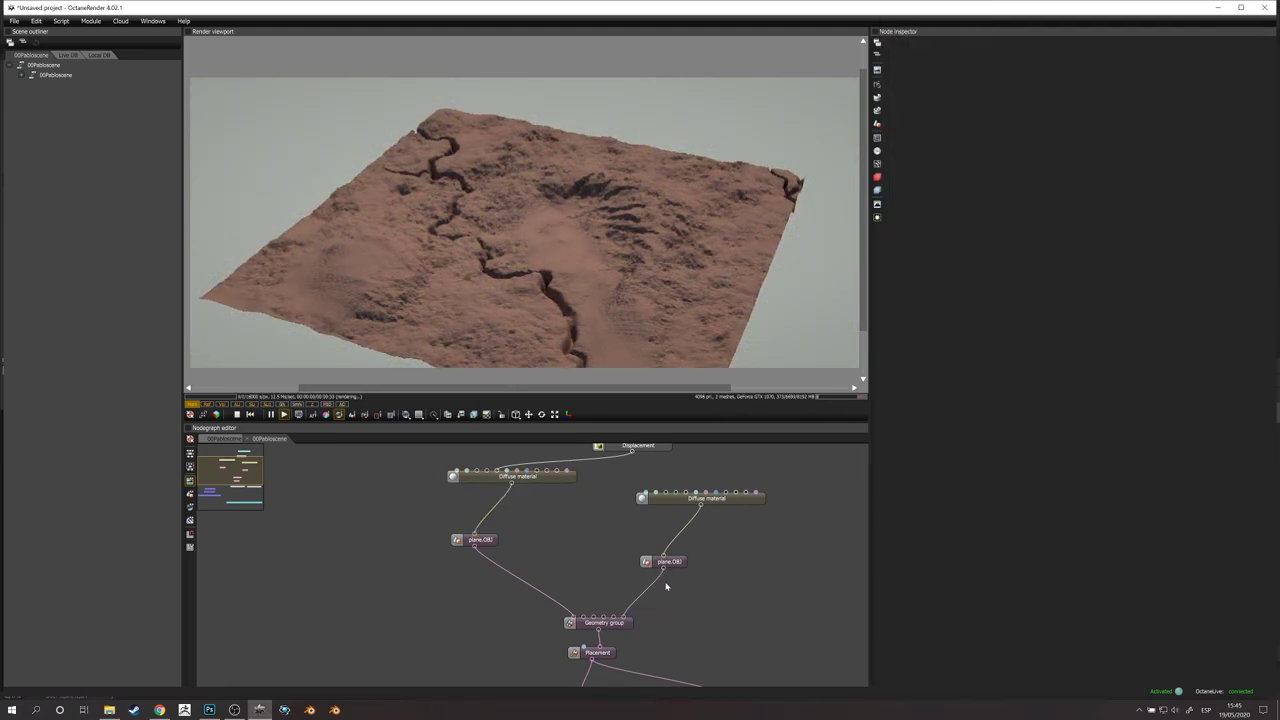
{"action": "left_click_drag", "start_coordinate": [667, 561], "coordinate": [625, 619]}
{"action": "left_click", "coordinate": [612, 656]}
{"action": "key", "text": "ctrl+c"}
{"action": "key", "text": "ctrl+v"}
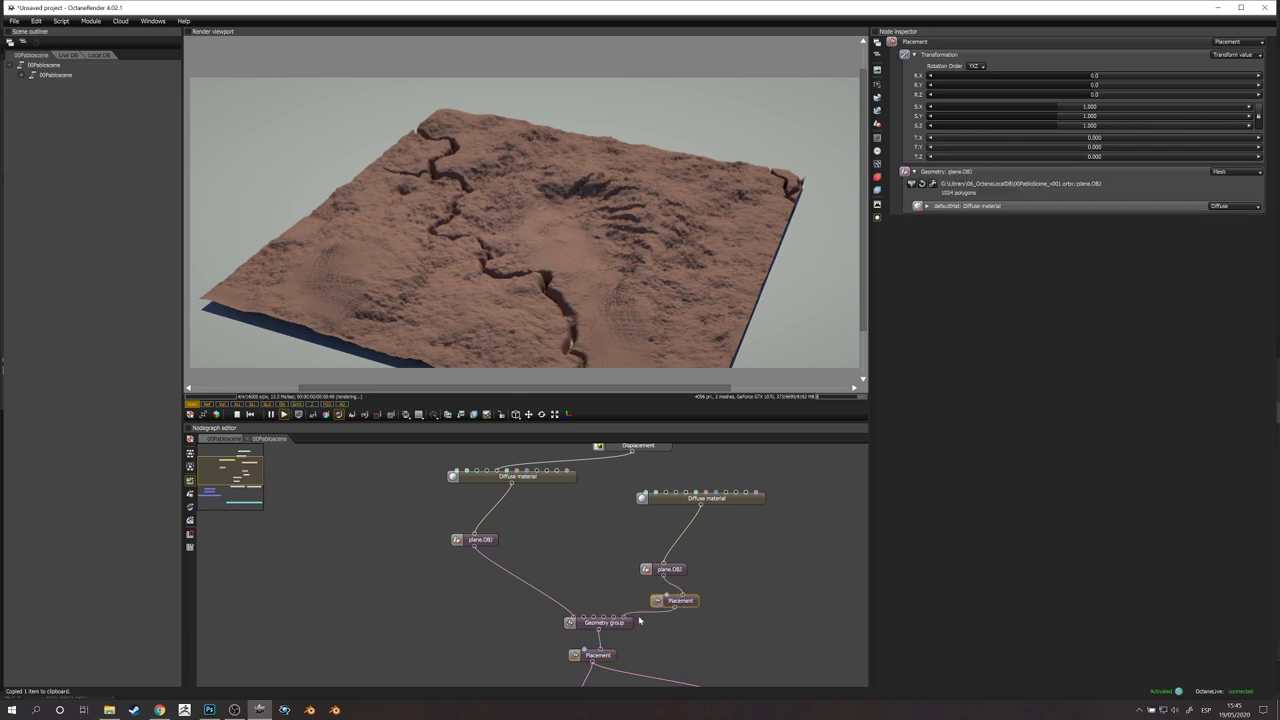
Step: Raise the duplicated plane with the move gizmo to a Y translation of about 0.39
{"action": "left_click", "coordinate": [526, 414]}
{"action": "left_click_drag", "start_coordinate": [535, 178], "coordinate": [534, 162]}
{"action": "left_click_drag", "start_coordinate": [535, 167], "coordinate": [535, 167]}
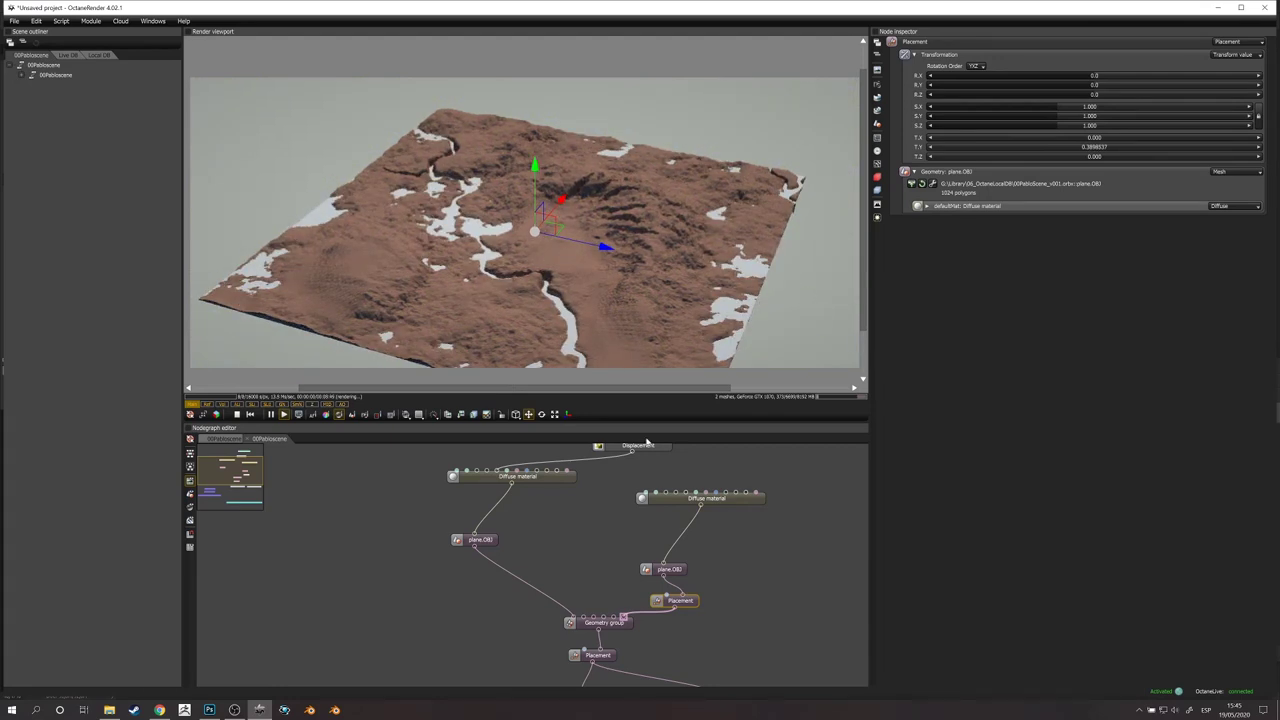
Step: Change the duplicated plane's material type from Diffuse to Specular
{"action": "left_click", "coordinate": [735, 499]}
{"action": "left_click", "coordinate": [1227, 42]}
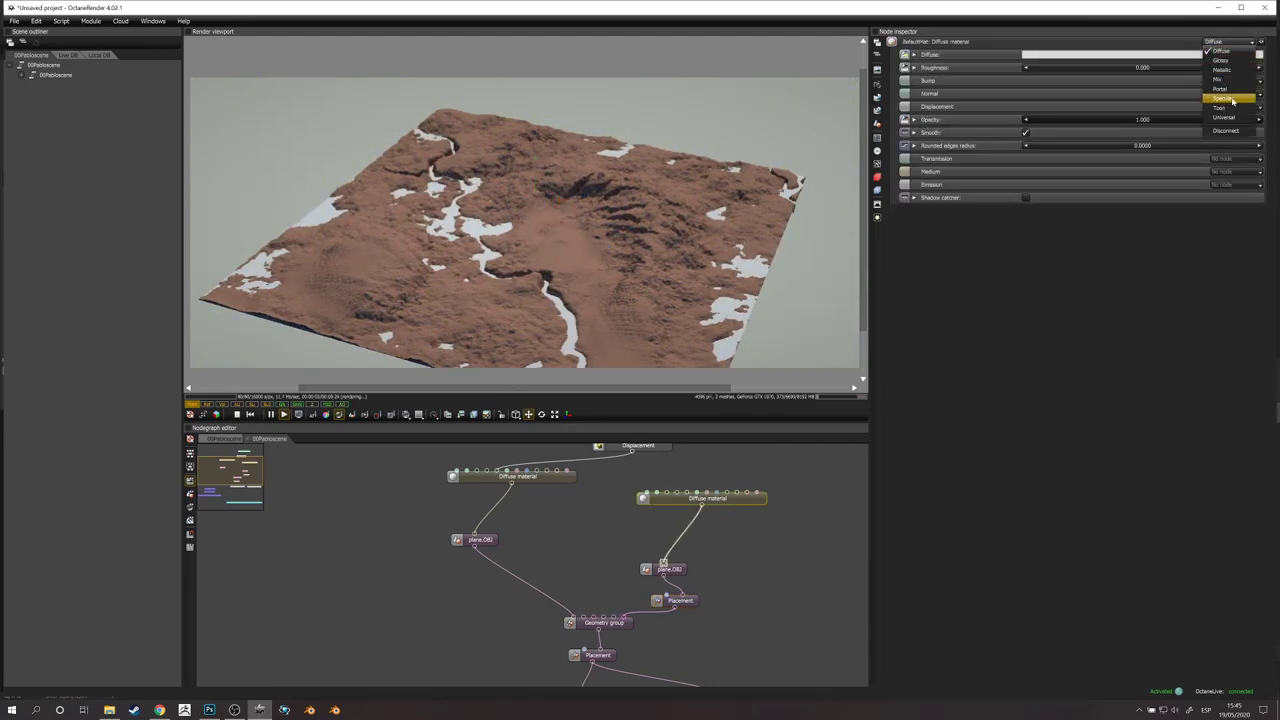
{"action": "left_click", "coordinate": [1222, 98]}
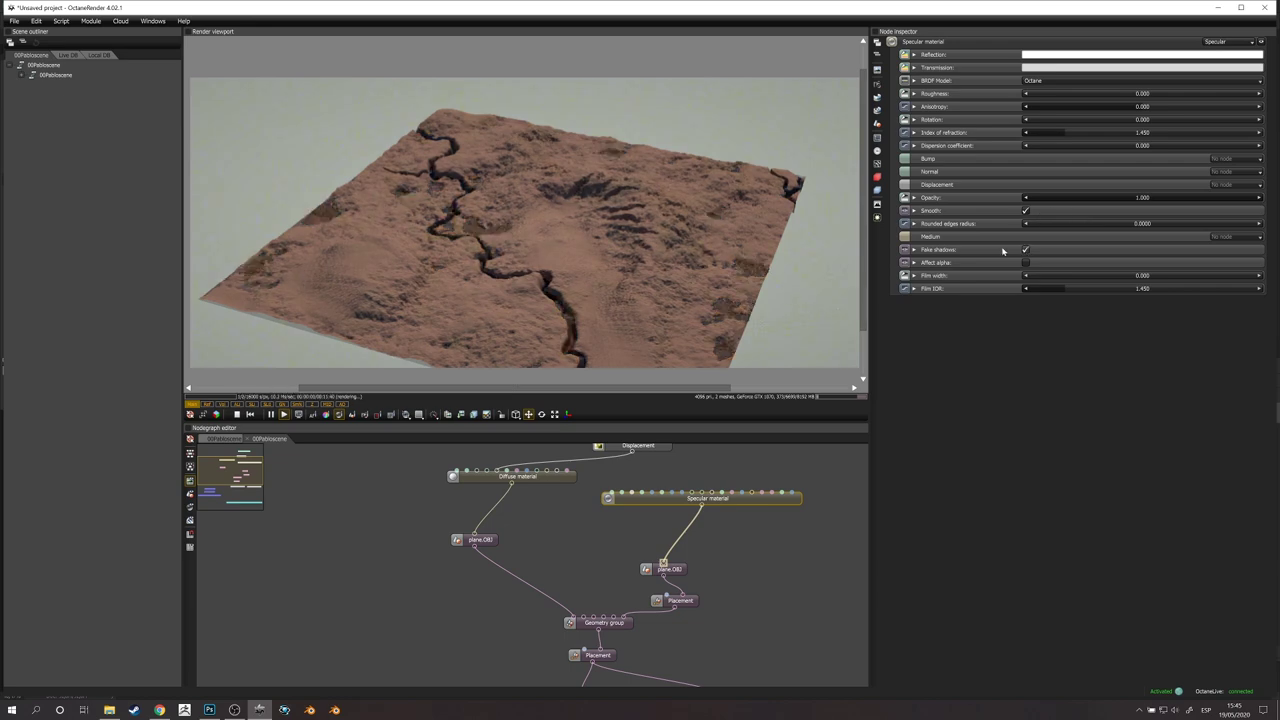
Step: Raise the Specular material's index of refraction to about 4.880
{"action": "left_click_drag", "start_coordinate": [543, 270], "coordinate": [856, 302]}
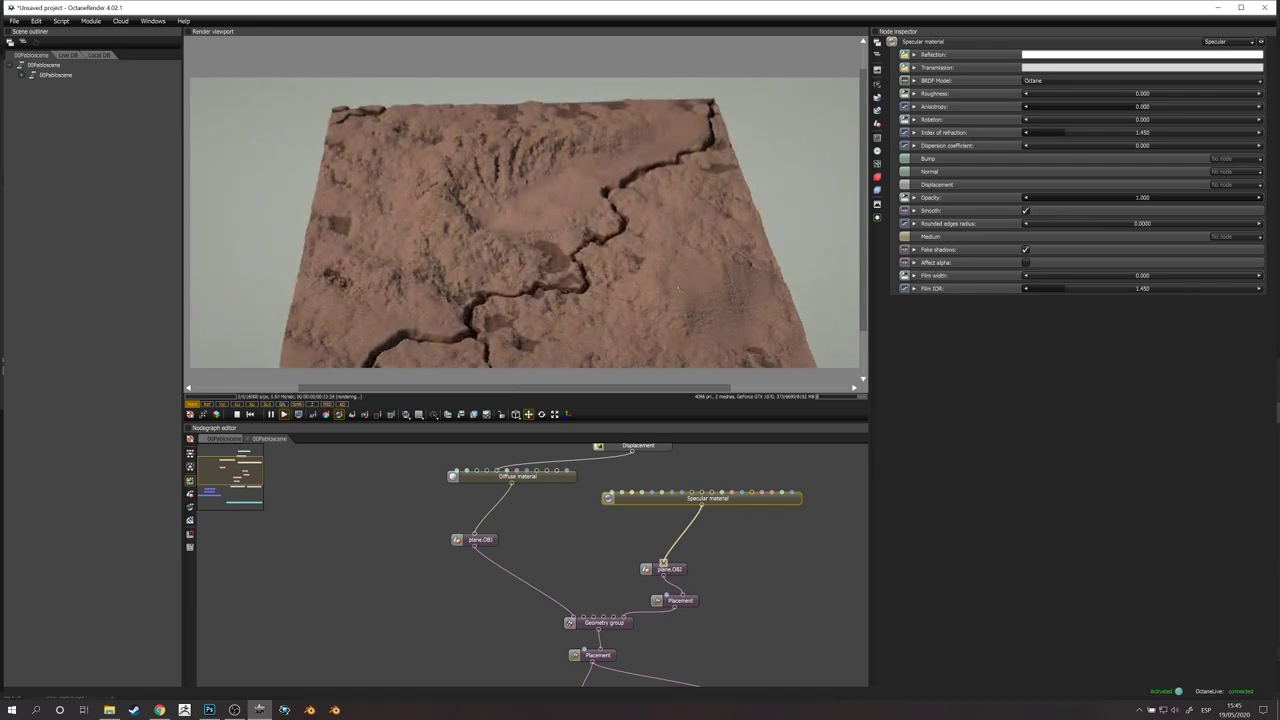
{"action": "scroll", "coordinate": [685, 228], "scroll_direction": "up", "scroll_amount": 5}
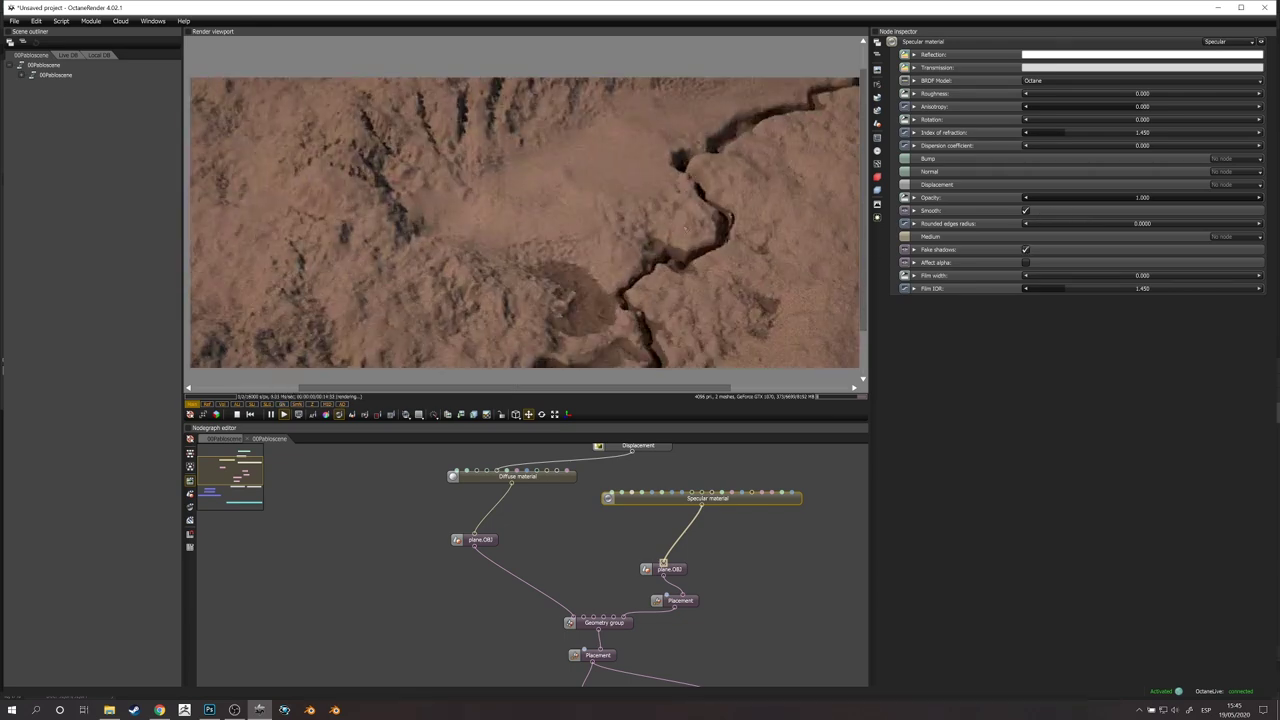
{"action": "left_click_drag", "start_coordinate": [685, 228], "coordinate": [690, 128]}
{"action": "left_click_drag", "start_coordinate": [1063, 132], "coordinate": [1207, 132]}
{"action": "scroll", "coordinate": [640, 250], "scroll_direction": "down", "scroll_amount": 3}
{"action": "left_click_drag", "start_coordinate": [640, 250], "coordinate": [566, 258]}
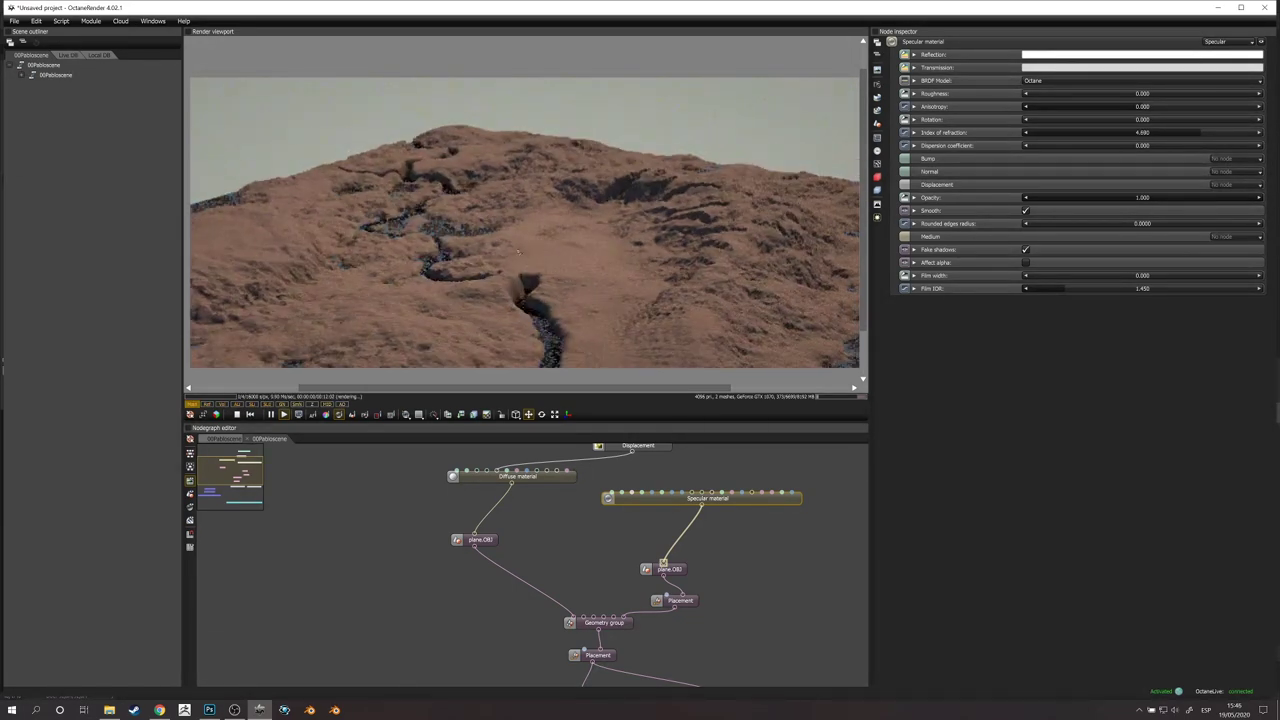
Step: Set the terrain Displacement node's level of detail to 4096x4096
{"action": "left_click", "coordinate": [571, 268]}
{"action": "left_click_drag", "start_coordinate": [535, 200], "coordinate": [674, 318]}
{"action": "scroll", "coordinate": [600, 205], "scroll_direction": "down", "scroll_amount": 3}
{"action": "scroll", "coordinate": [691, 187], "scroll_direction": "up", "scroll_amount": 2}
{"action": "left_click", "coordinate": [572, 476]}
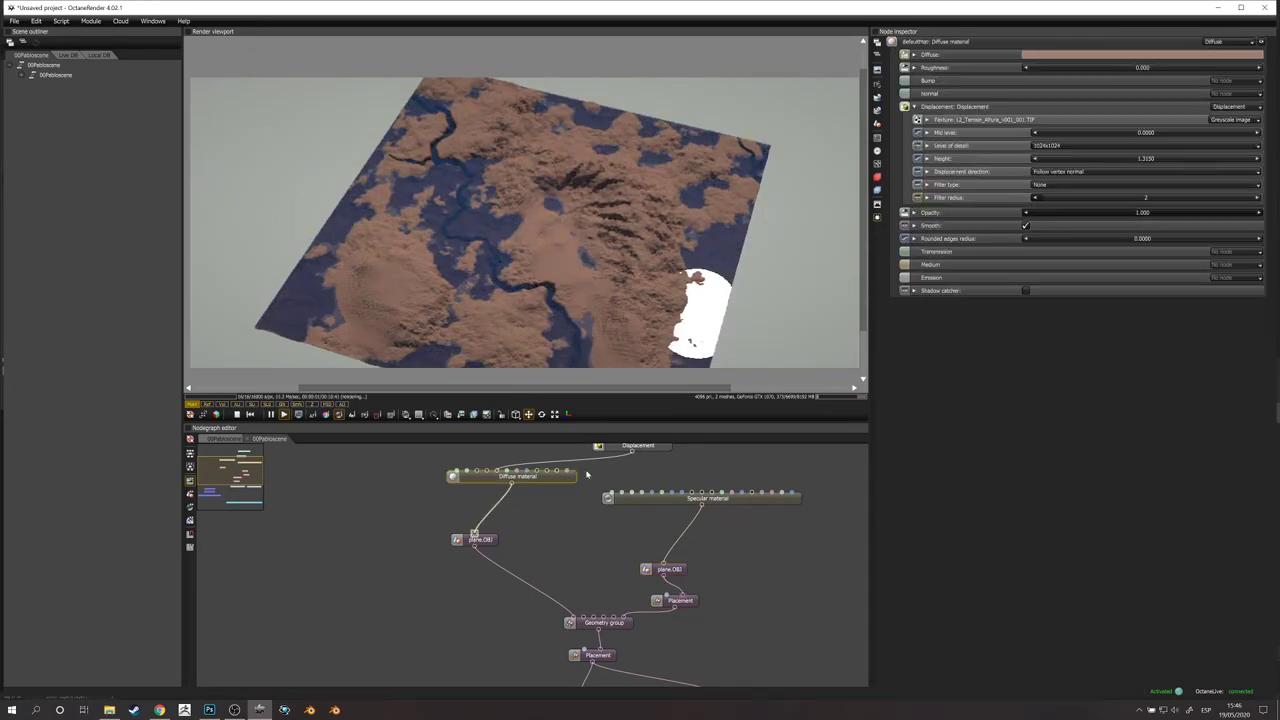
{"action": "left_click", "coordinate": [646, 448]}
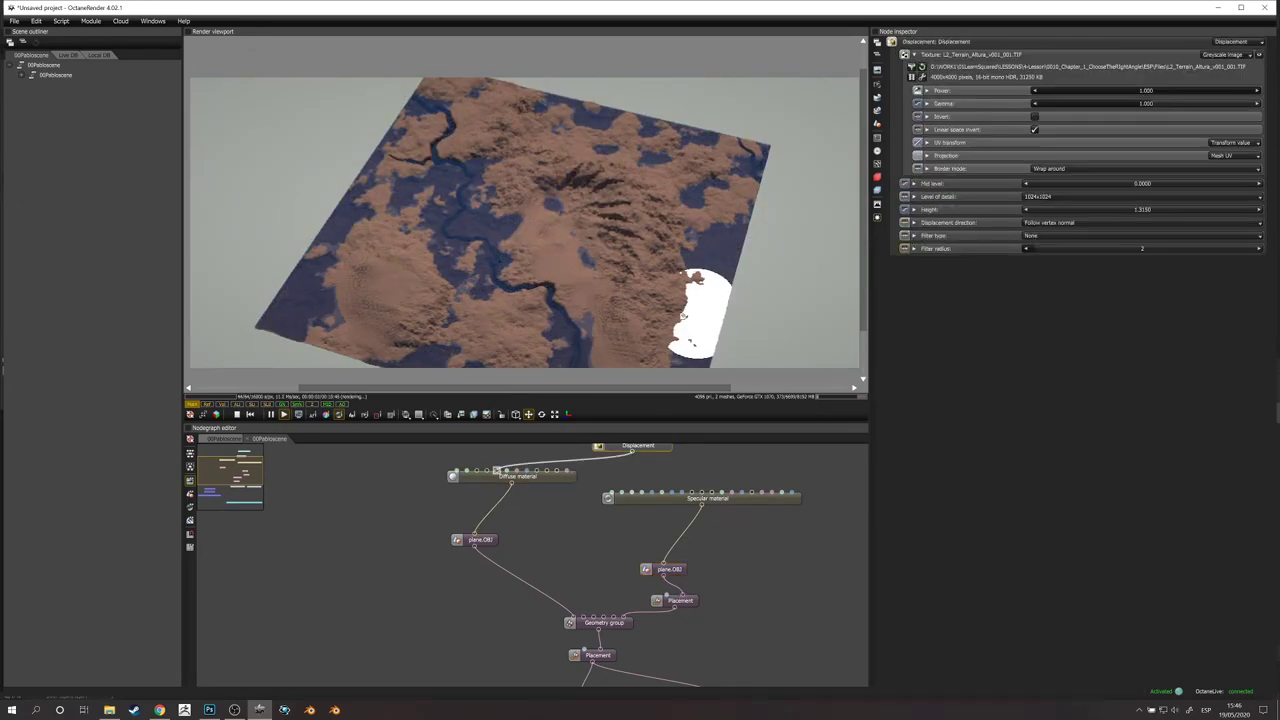
{"action": "left_click_drag", "start_coordinate": [684, 473], "coordinate": [644, 531]}
{"action": "left_click", "coordinate": [1037, 199]}
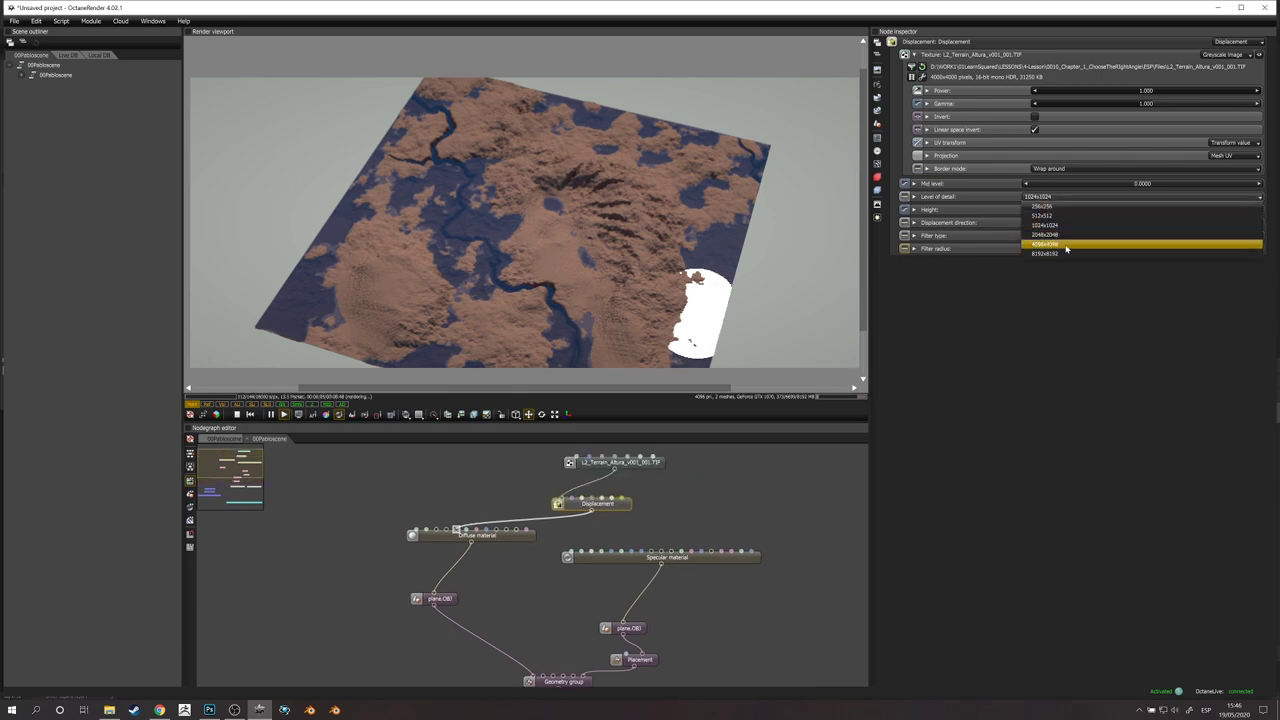
{"action": "left_click", "coordinate": [1055, 248]}
Step: Compare the terrain close up at a 512x512 level of detail, and restore the displacement to 4096x4096
{"action": "scroll", "coordinate": [633, 243], "scroll_direction": "up", "scroll_amount": 5}
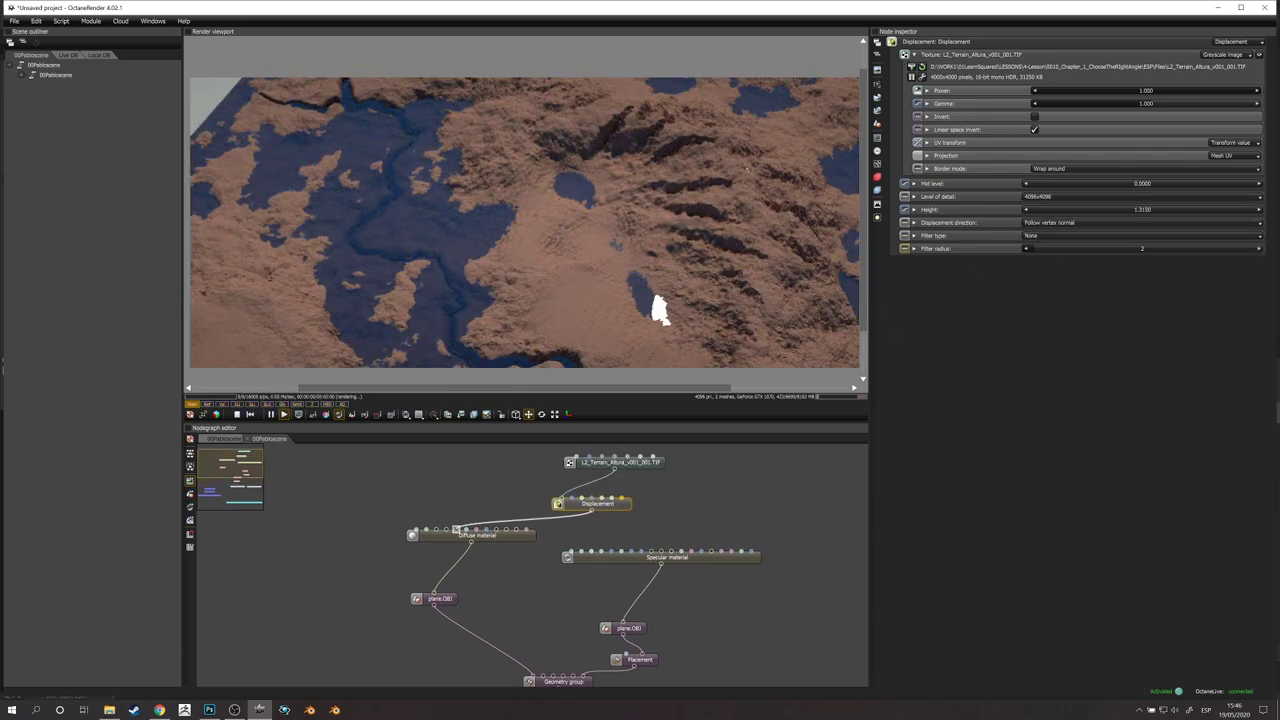
{"action": "scroll", "coordinate": [640, 235], "scroll_direction": "up", "scroll_amount": 8}
{"action": "right_click_drag", "start_coordinate": [826, 122], "coordinate": [698, 162]}
{"action": "left_click_drag", "start_coordinate": [698, 162], "coordinate": [790, 222]}
{"action": "right_click_drag", "start_coordinate": [795, 222], "coordinate": [717, 230]}
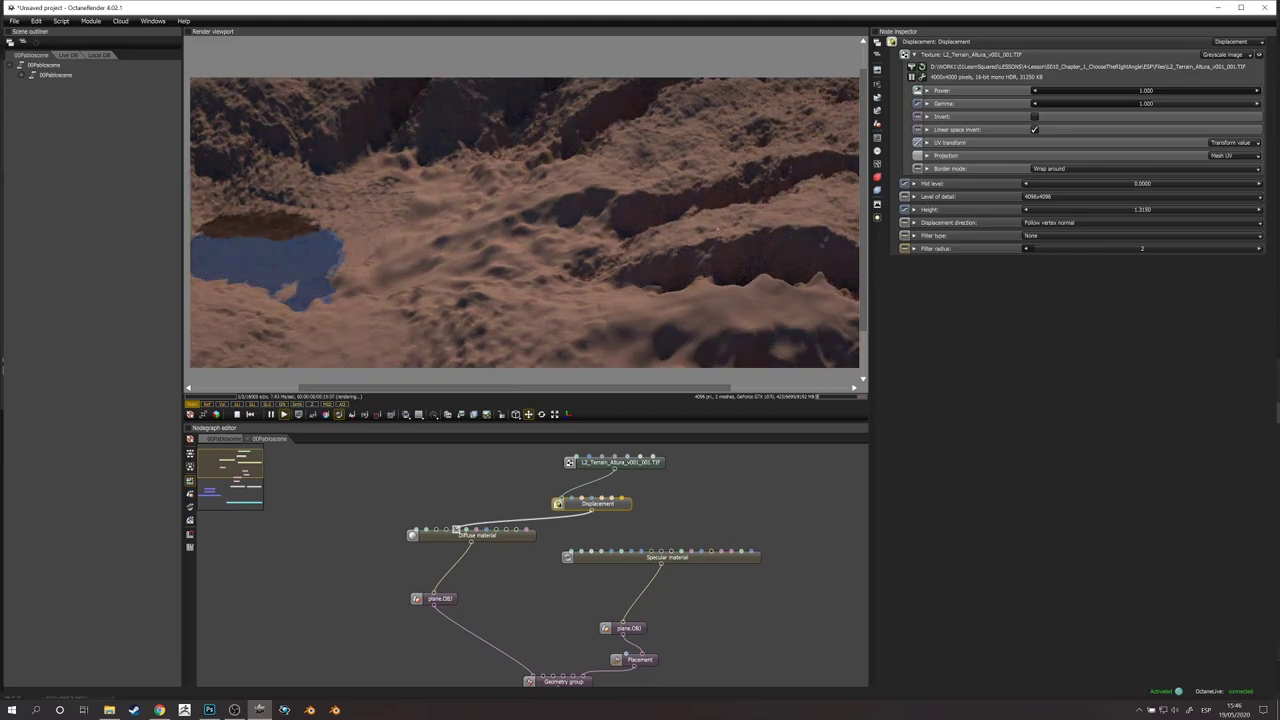
{"action": "left_click", "coordinate": [1052, 197]}
{"action": "left_click", "coordinate": [1045, 209]}
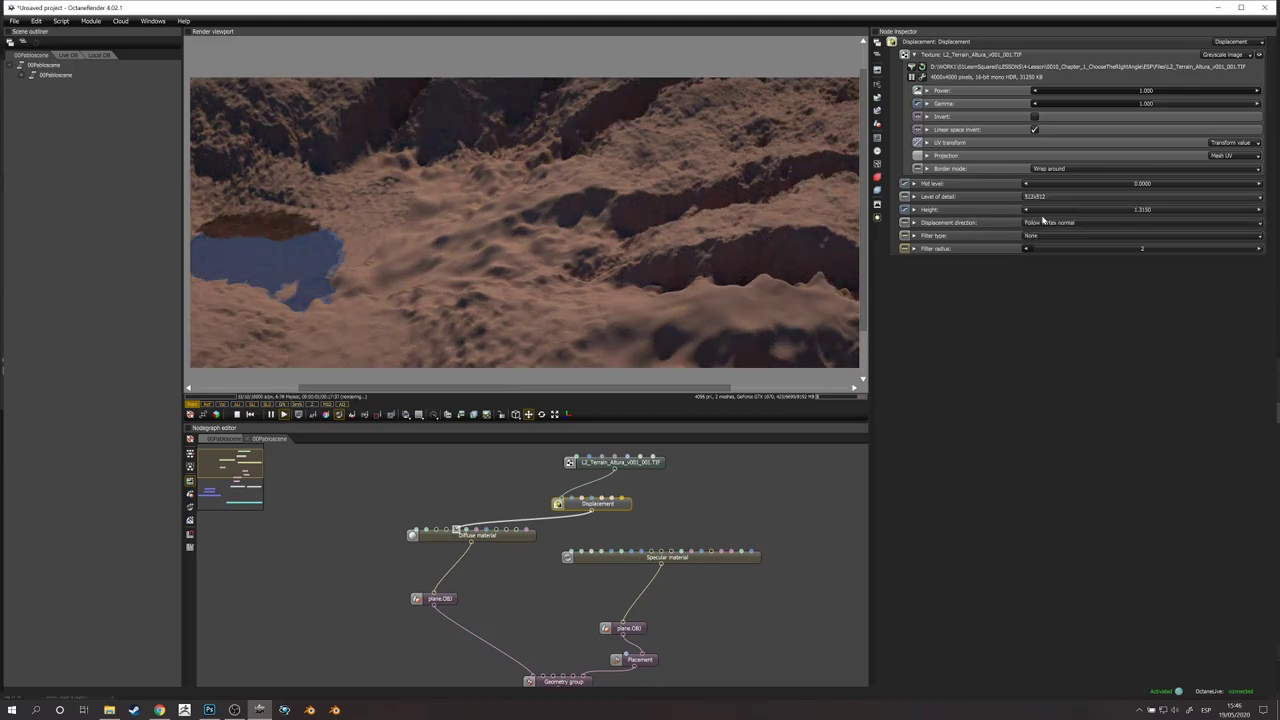
{"action": "left_click", "coordinate": [1030, 197]}
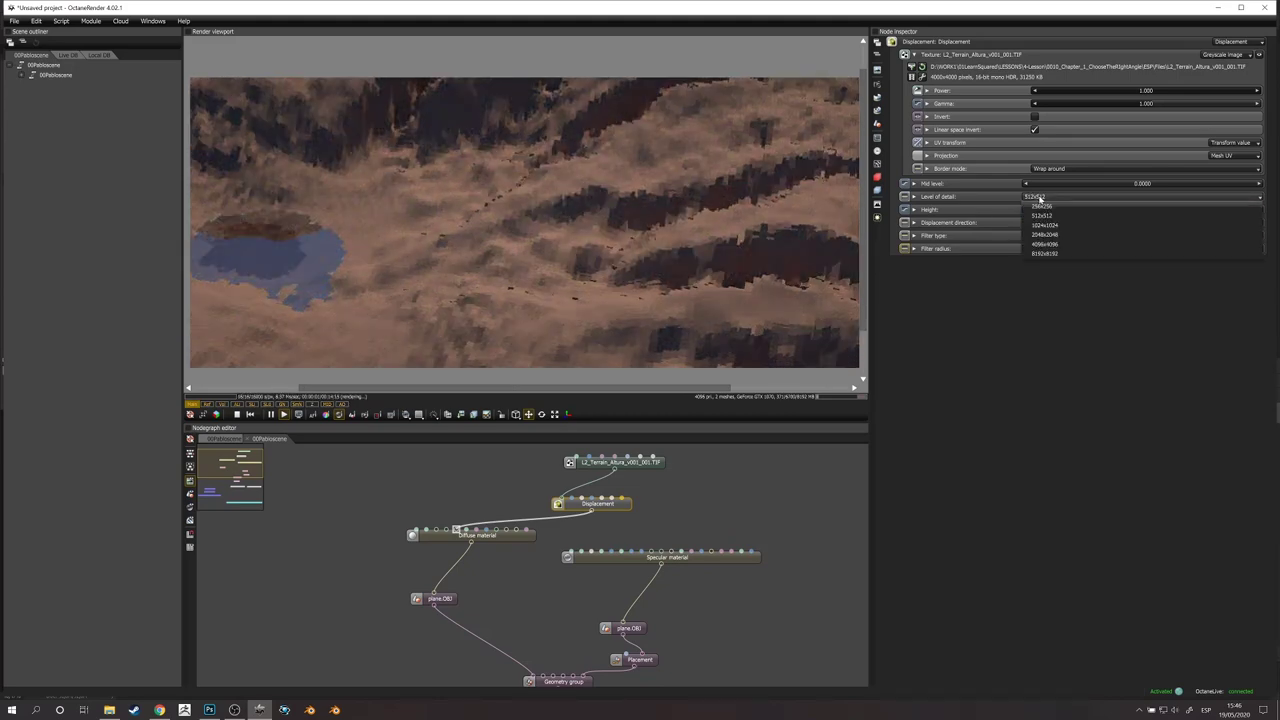
{"action": "left_click", "coordinate": [1052, 247]}
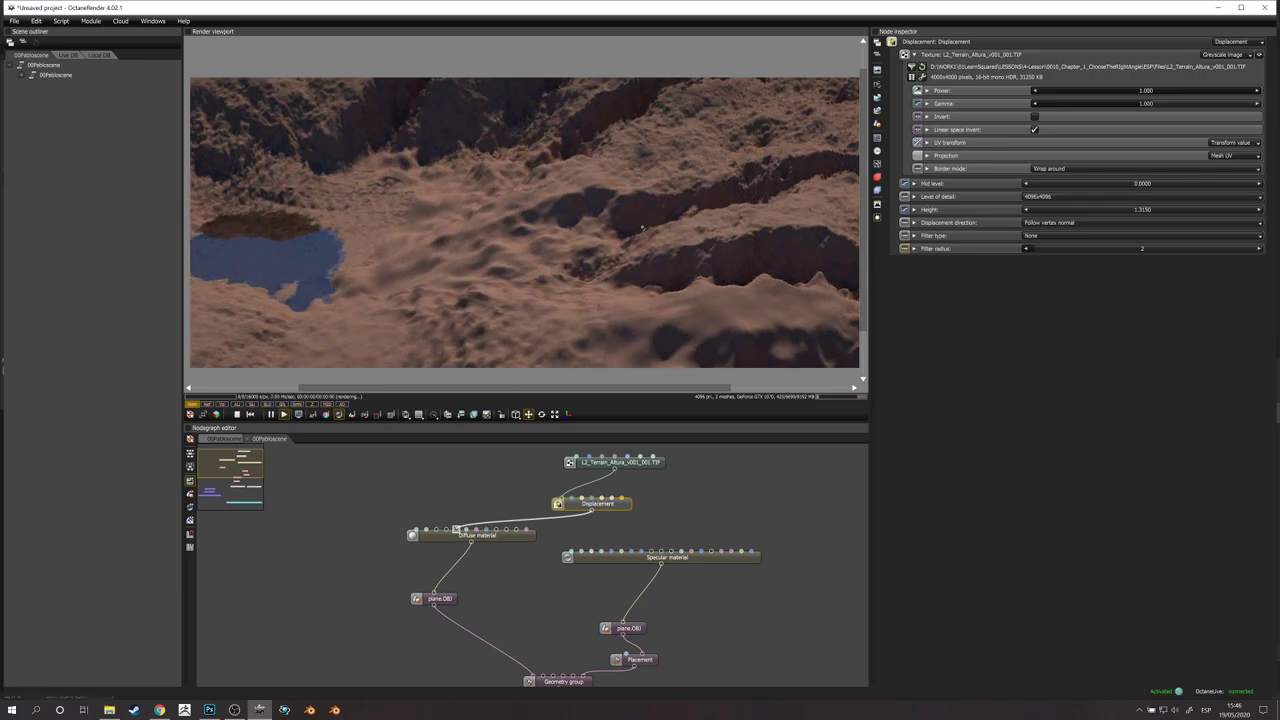
Step: Adjust the terrain displacement's height and reposition the Displacement node in the graph
{"action": "left_click_drag", "start_coordinate": [693, 208], "coordinate": [750, 165]}
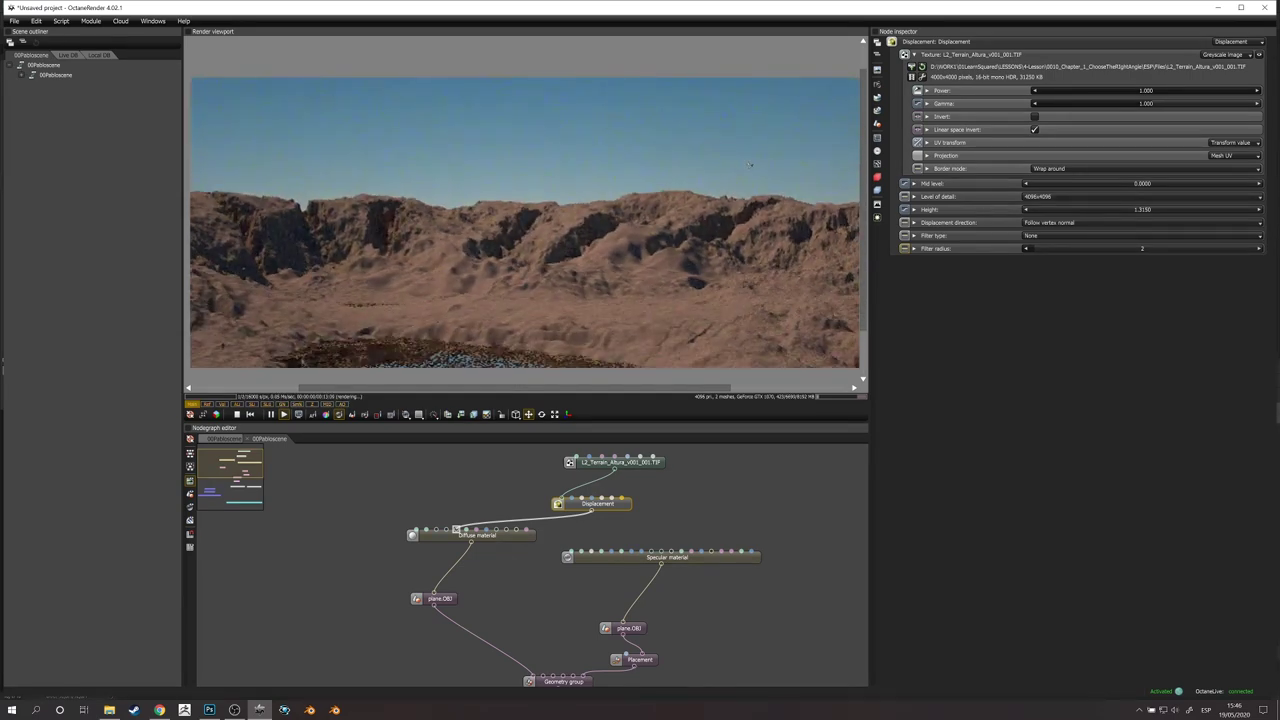
{"action": "scroll", "coordinate": [713, 250], "scroll_direction": "down", "scroll_amount": 3}
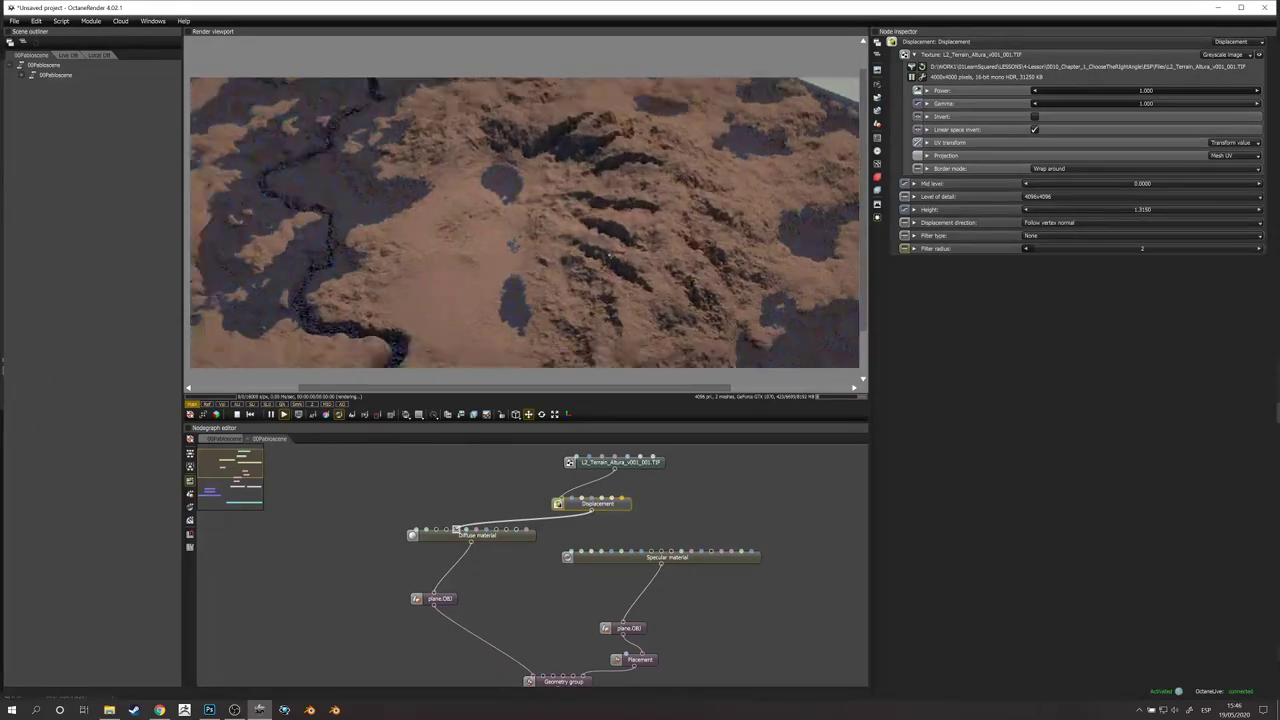
{"action": "left_click_drag", "start_coordinate": [589, 193], "coordinate": [690, 136]}
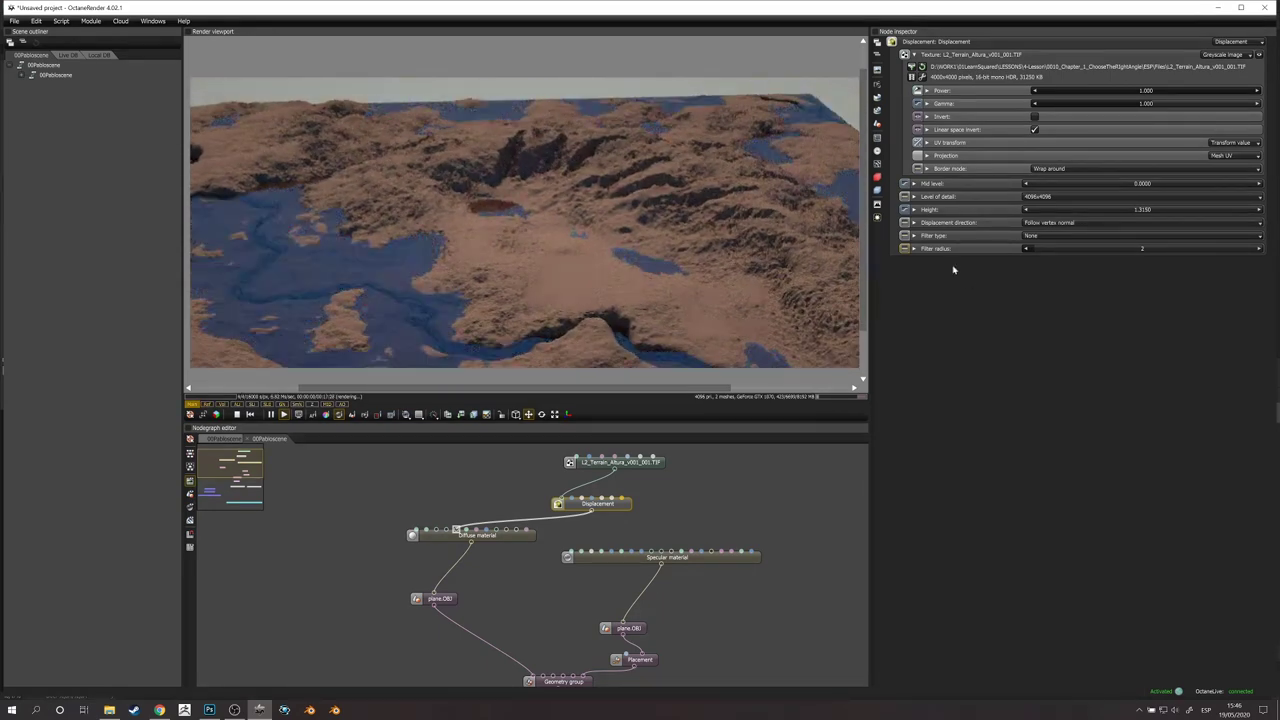
{"action": "left_click_drag", "start_coordinate": [1123, 209], "coordinate": [1037, 204]}
{"action": "left_click_drag", "start_coordinate": [627, 505], "coordinate": [693, 547]}
{"action": "left_click", "coordinate": [693, 560]}
Step: Switch to Photoshop and lighten the black river by painting grey over it with a large brush in Normal mode
{"action": "key", "text": "alt+Tab"}
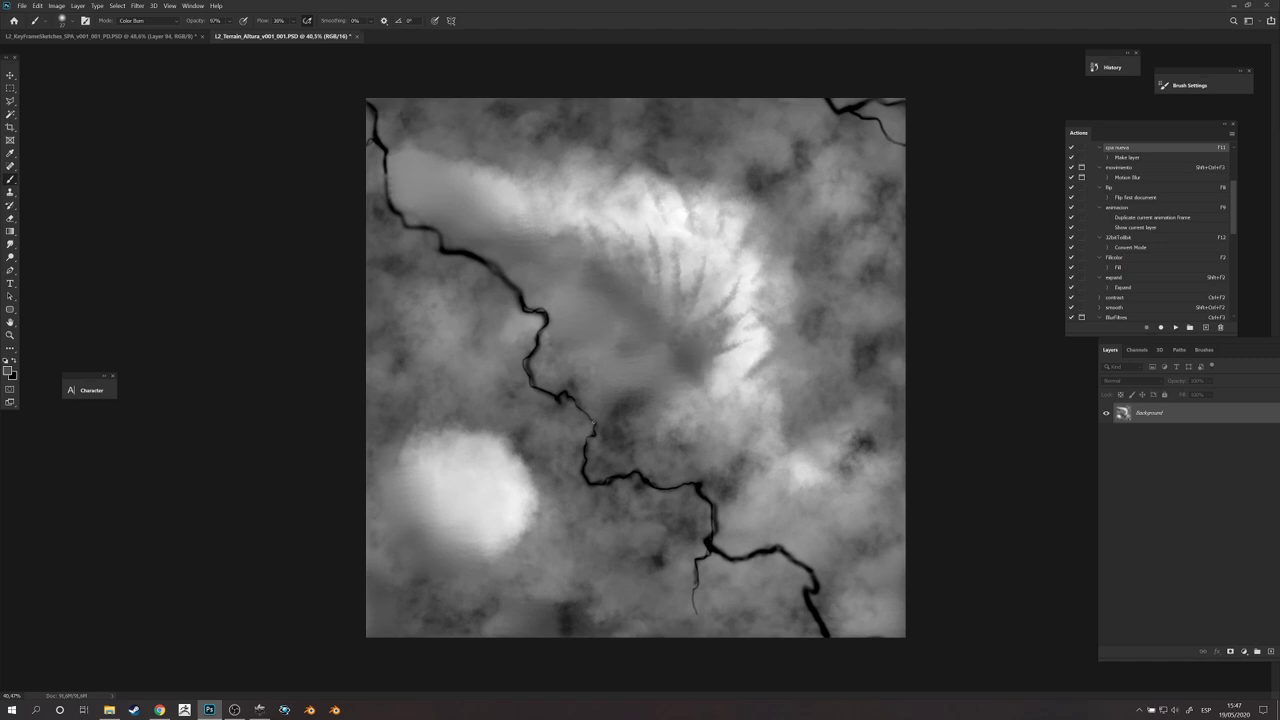
{"action": "right_click_drag", "start_coordinate": [607, 452], "coordinate": [624, 452], "text": "alt"}
{"action": "left_click", "coordinate": [145, 20]}
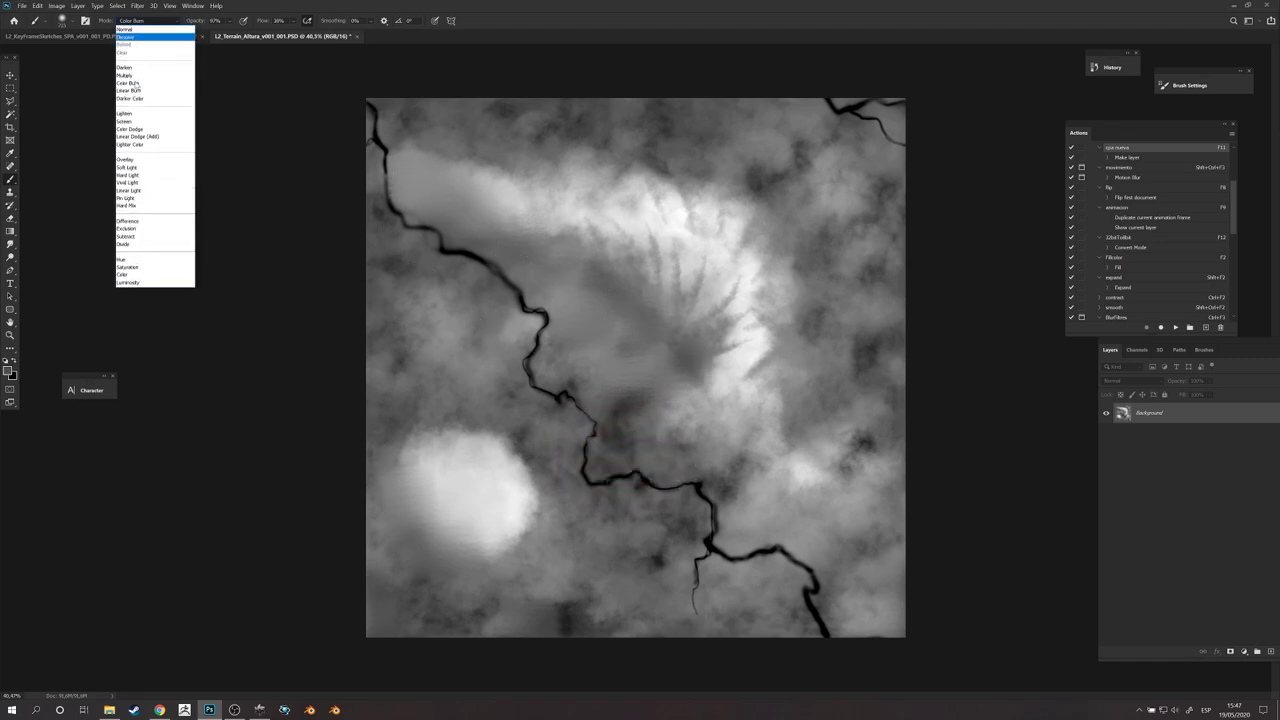
{"action": "left_click", "coordinate": [136, 29]}
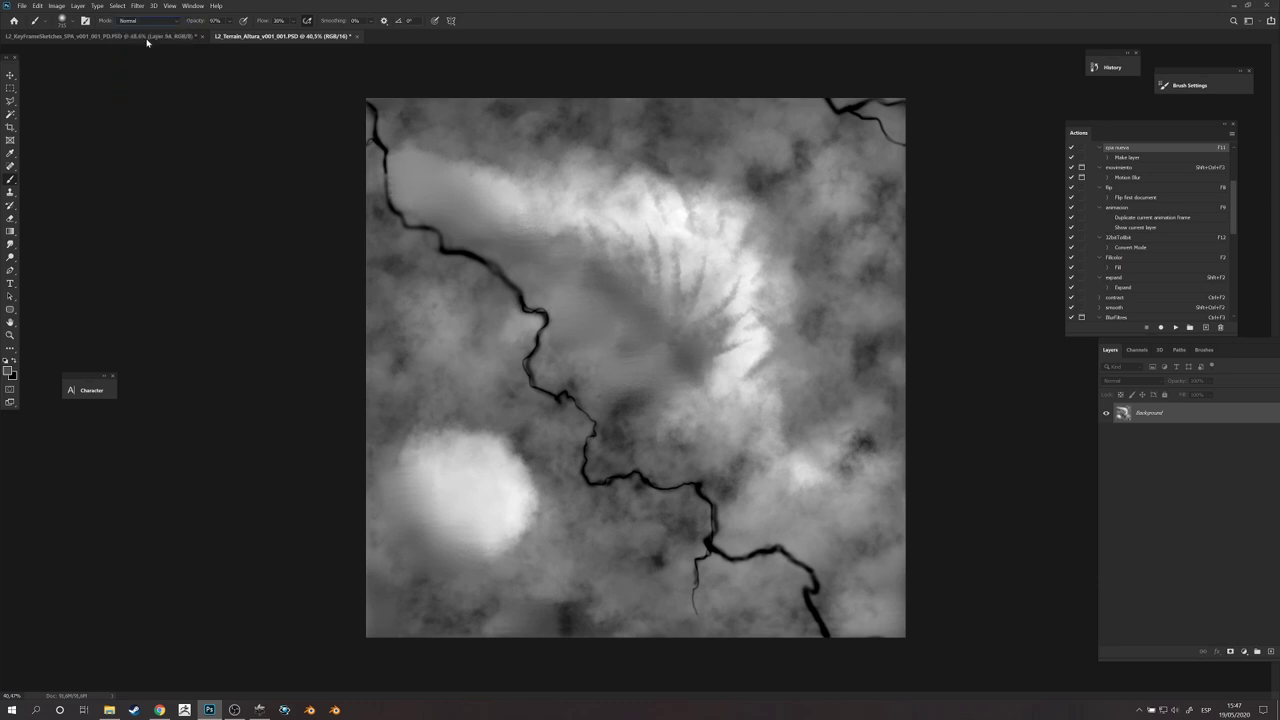
{"action": "mouse_move", "coordinate": [417, 222]}
{"action": "left_mouse_down"}
{"action": "mouse_move", "coordinate": [530, 315]}
{"action": "mouse_move", "coordinate": [590, 425]}
{"action": "mouse_move", "coordinate": [685, 495]}
{"action": "mouse_move", "coordinate": [672, 497]}
{"action": "left_mouse_up"}
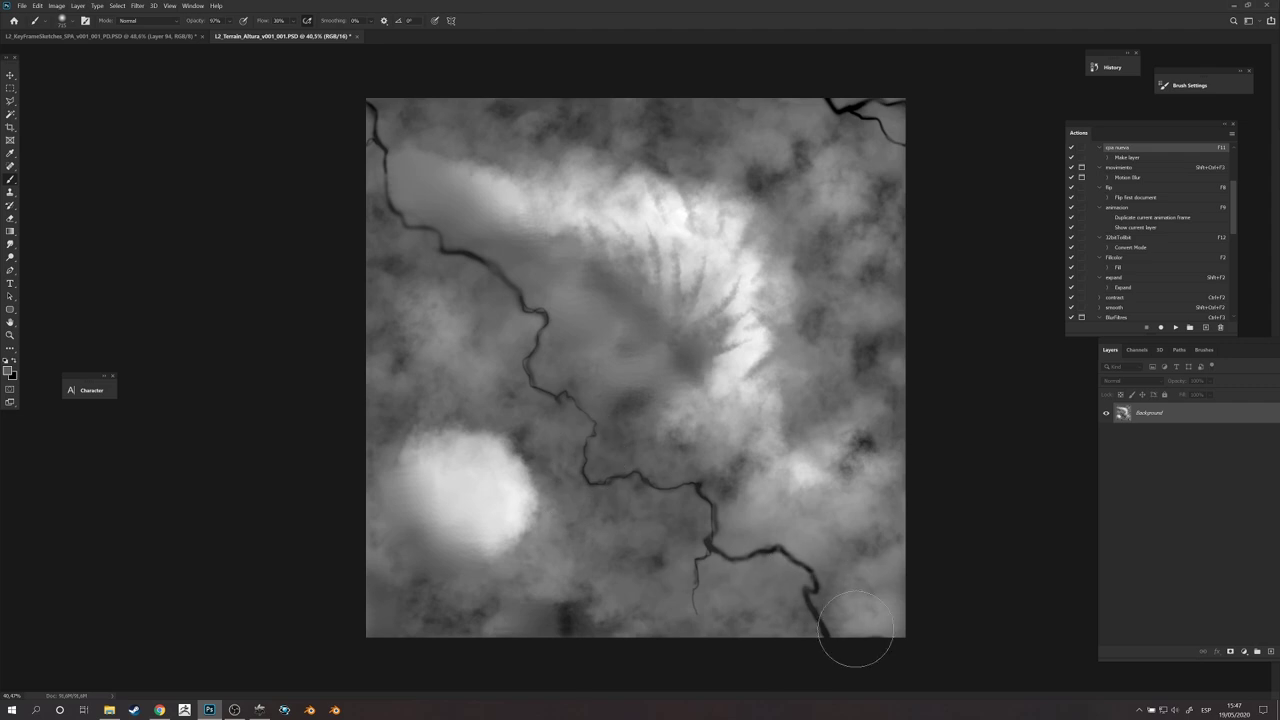
Step: Paint a thin light curved ridge in the grey valley below the white mountains, using a smaller brush and a sampled light tone
{"action": "mouse_move", "coordinate": [631, 400]}
{"action": "right_mouse_down", "text": "alt"}
{"action": "mouse_move", "coordinate": [640, 395]}
{"action": "mouse_move", "coordinate": [586, 389]}
{"action": "right_mouse_up", "text": "alt"}
{"action": "left_click", "coordinate": [661, 242], "text": "alt"}
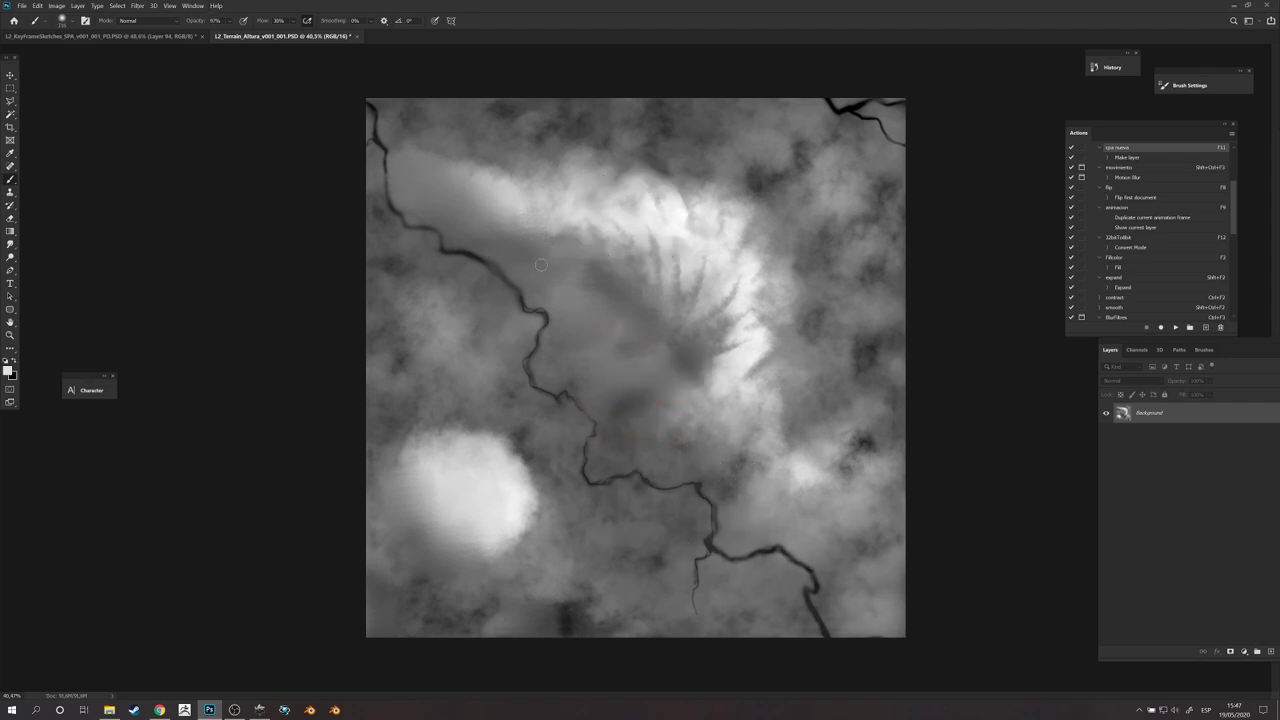
{"action": "left_click_drag", "start_coordinate": [541, 264], "coordinate": [618, 340]}
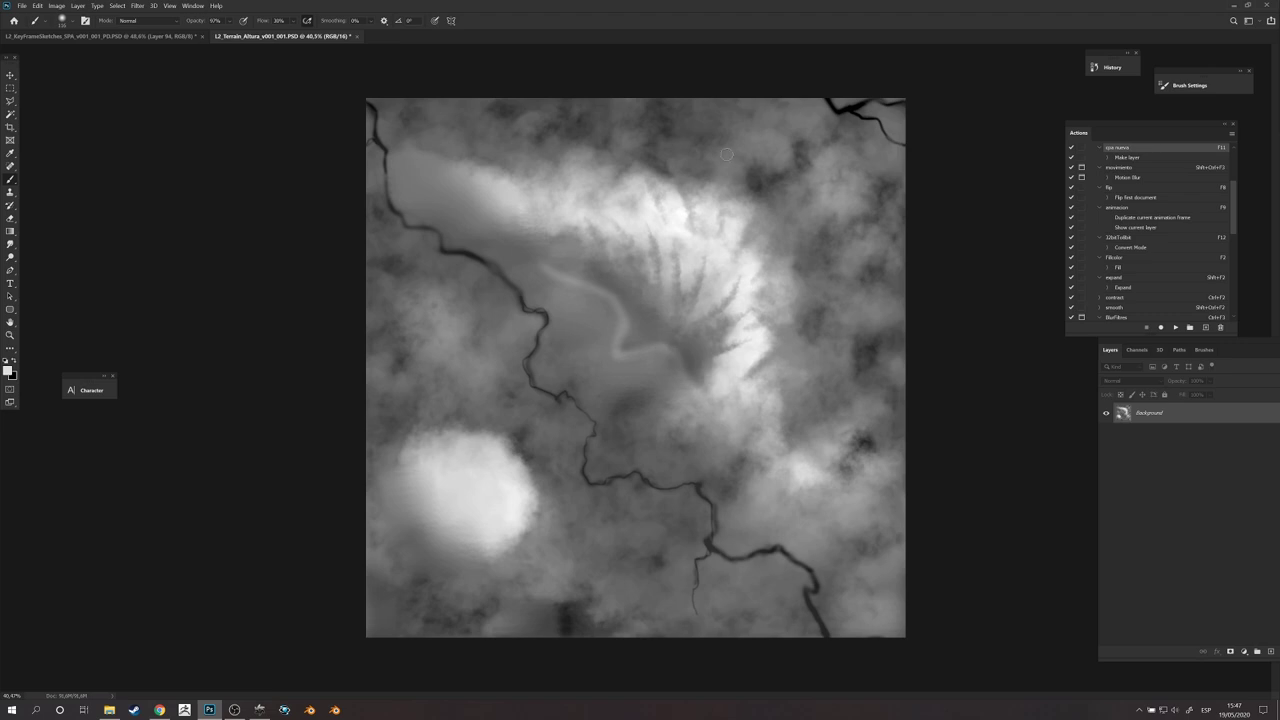
Step: Soften the upper-right river branch and the tile seams with sampled grey, reapplying the Offset filter to shift the map and return it
{"action": "left_click", "coordinate": [861, 168], "text": "alt"}
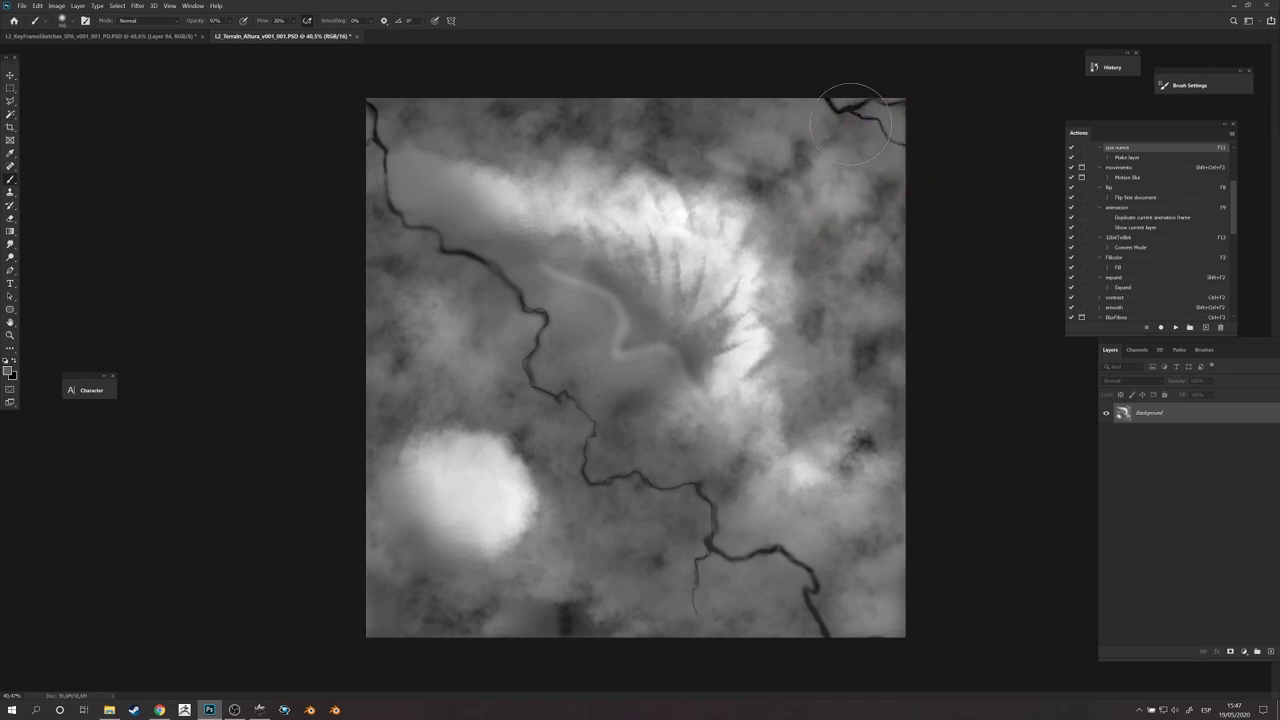
{"action": "key", "text": "ctrl+f"}
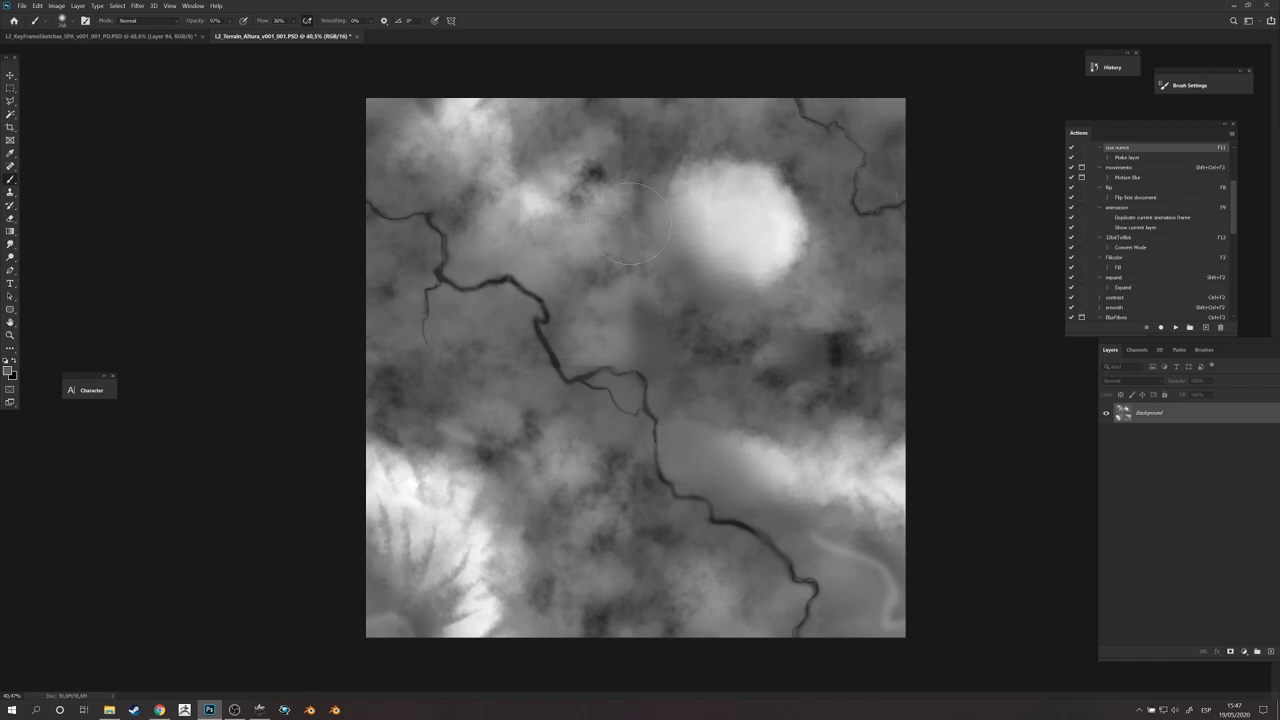
{"action": "key", "text": "ctrl+f"}
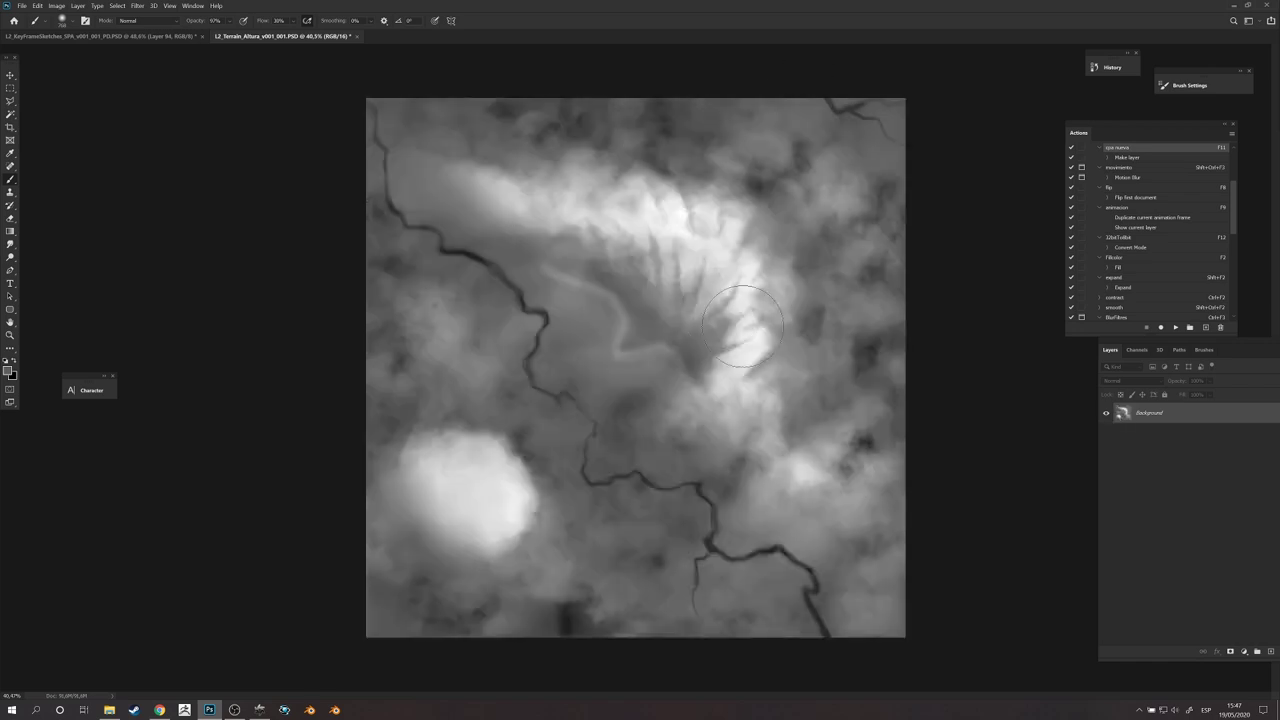
Step: Save the height map as TIFF over L2_Terrain_Altura_v001_001, keeping the default TIFF options
{"action": "key", "text": "ctrl+shift+s"}
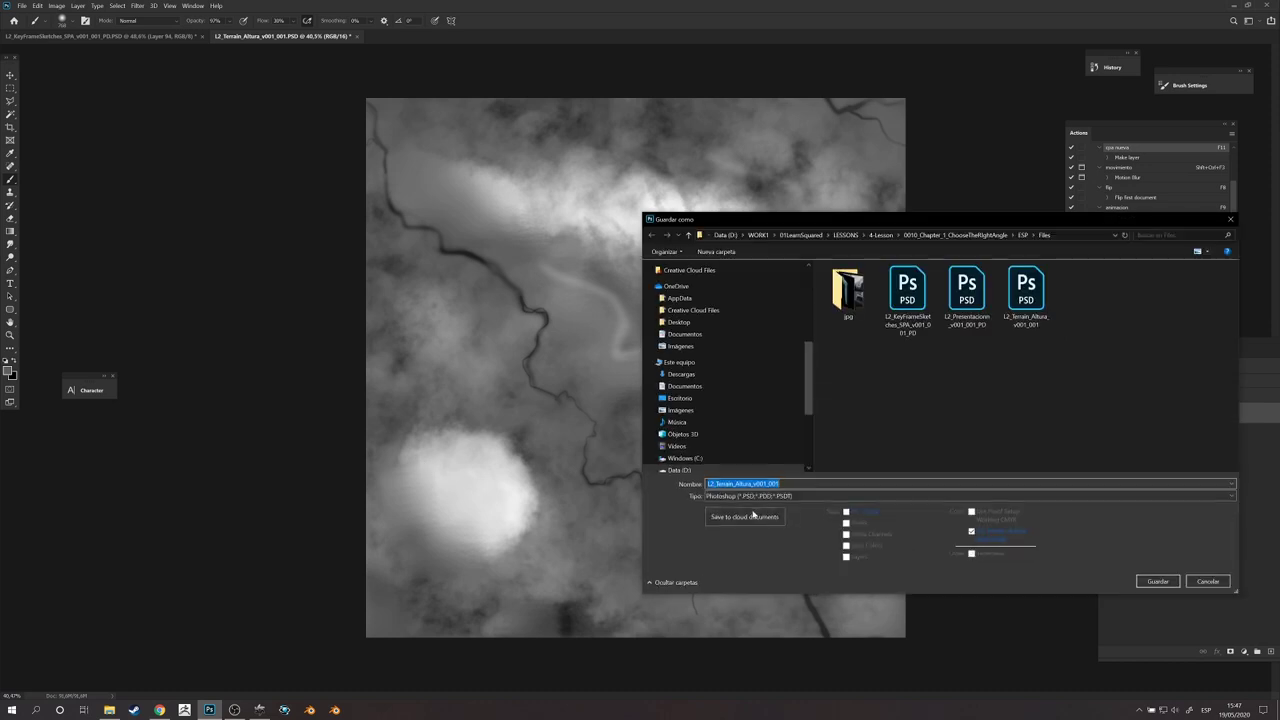
{"action": "left_click", "coordinate": [785, 496]}
{"action": "left_click", "coordinate": [737, 607]}
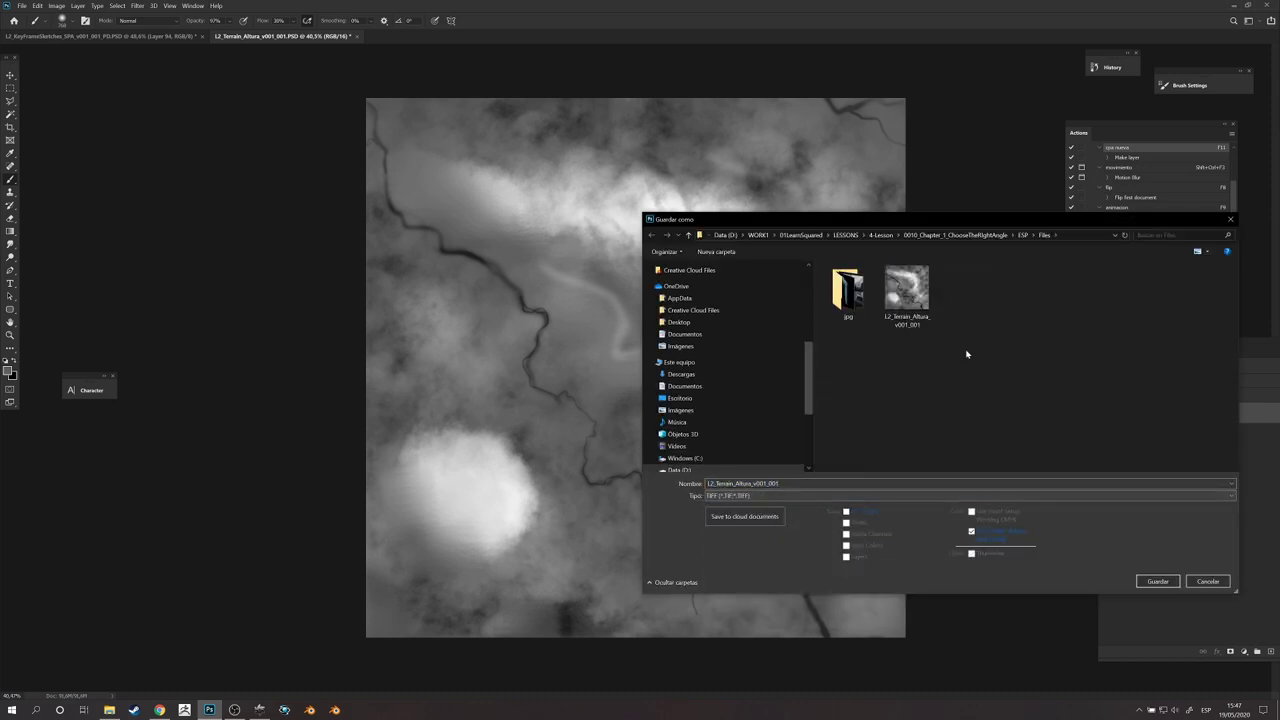
{"action": "key", "text": "Return"}
{"action": "left_click", "coordinate": [662, 356]}
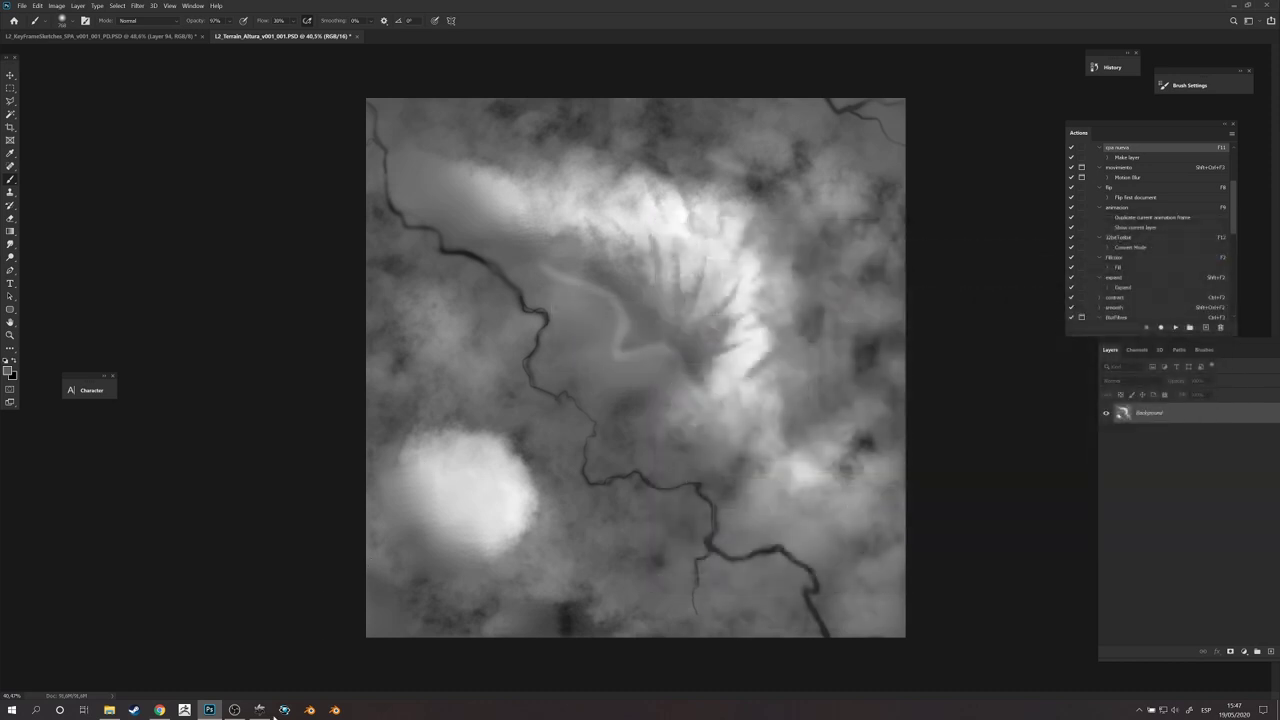
{"action": "left_click", "coordinate": [494, 102]}
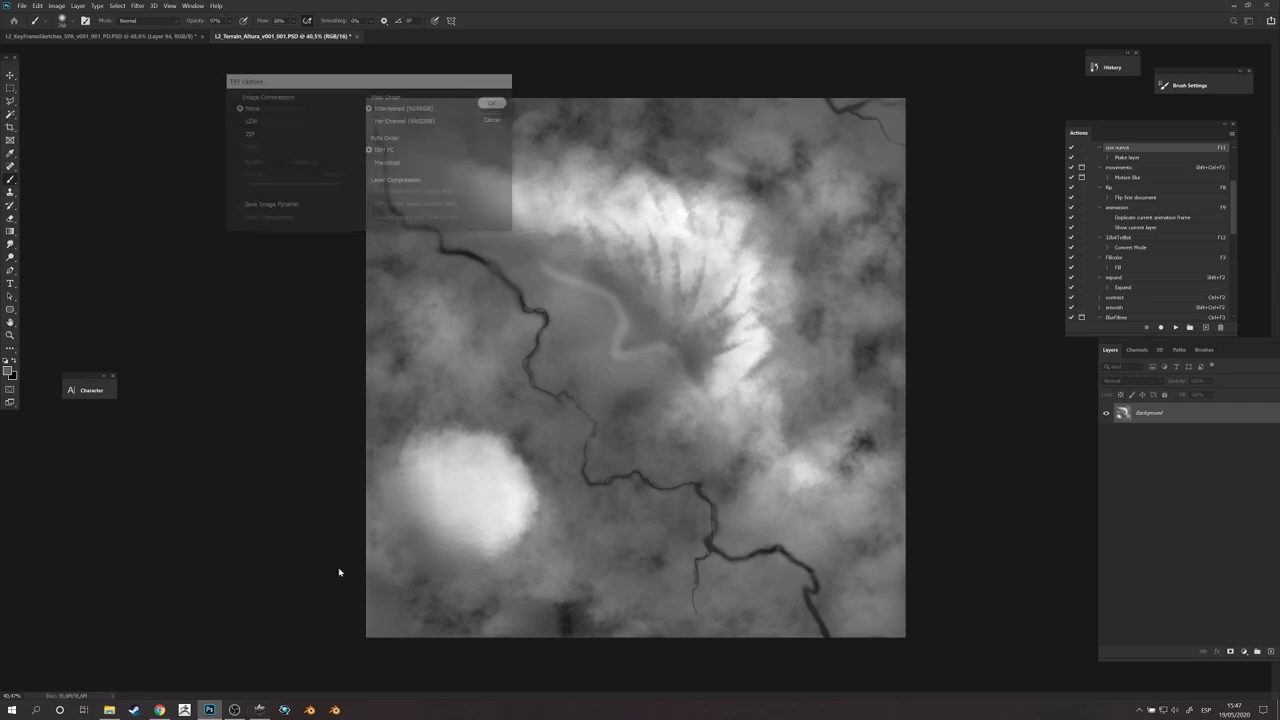
Step: Switch to OctaneRender, reload the L2_Terrain_Altura_v001_001.TIF texture and resume the render
{"action": "left_click", "coordinate": [259, 709]}
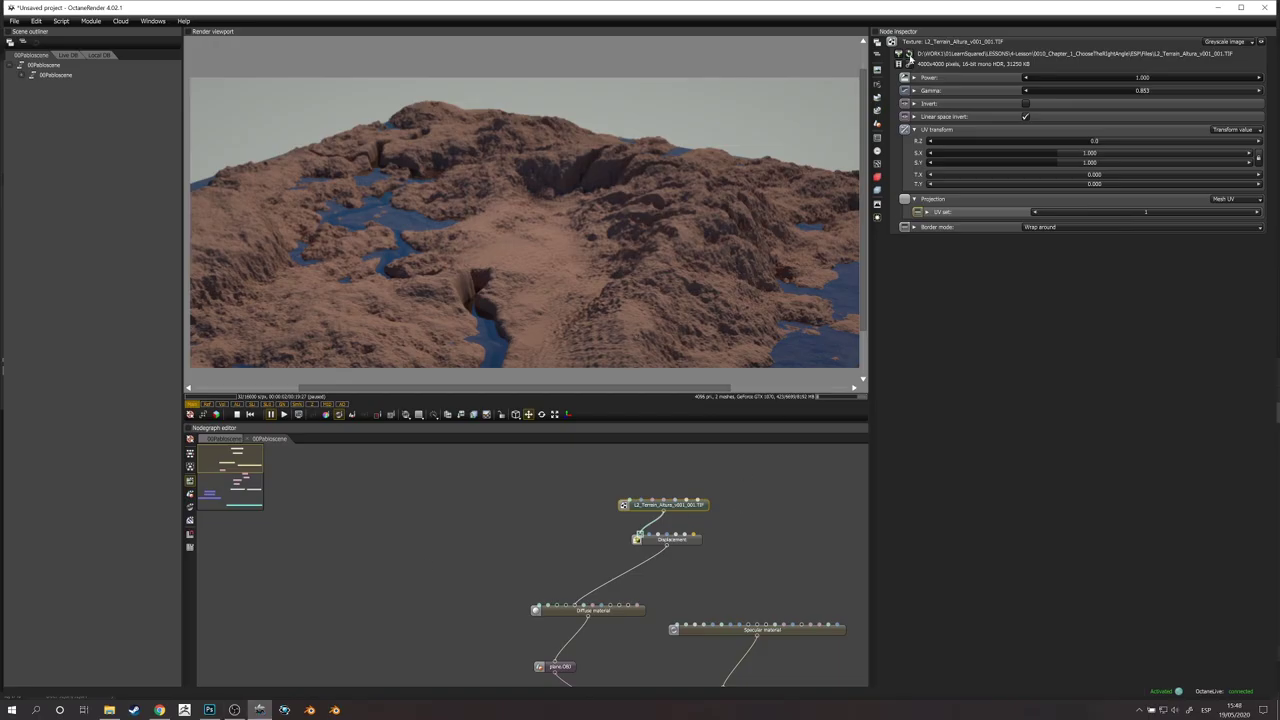
{"action": "left_click", "coordinate": [910, 57]}
{"action": "left_click", "coordinate": [284, 414]}
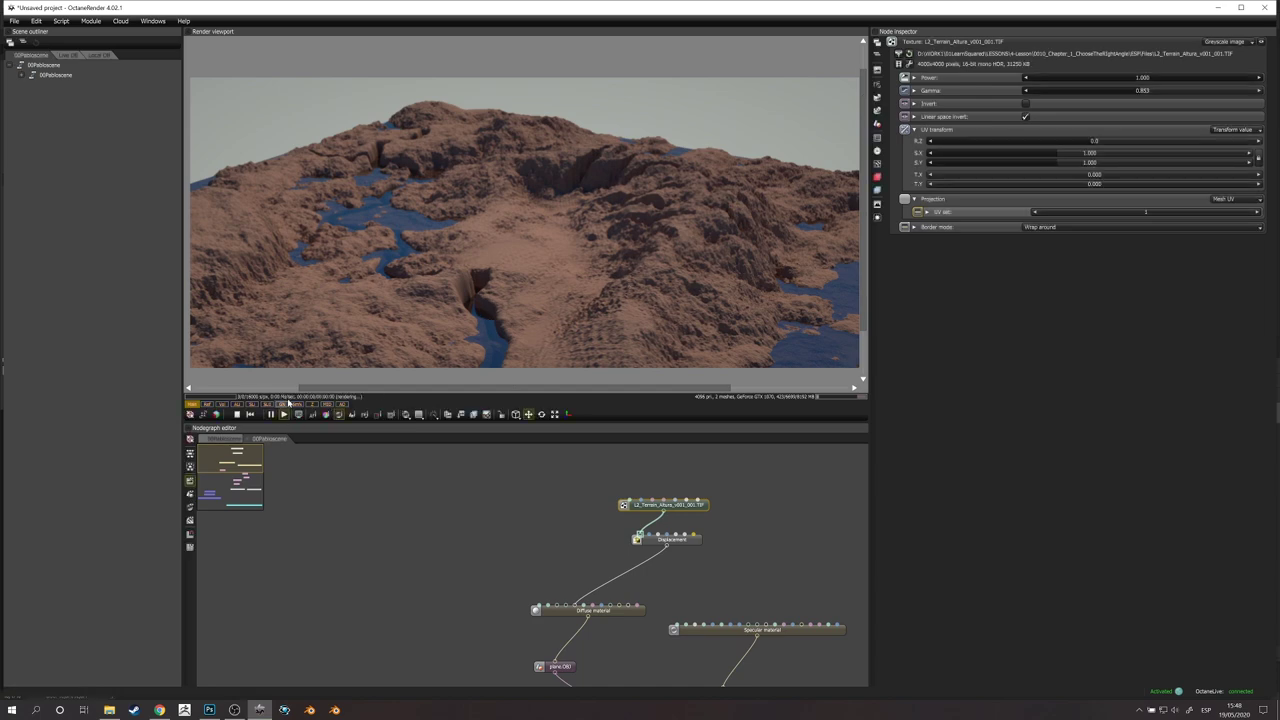
{"action": "left_click_drag", "start_coordinate": [467, 299], "coordinate": [492, 250]}
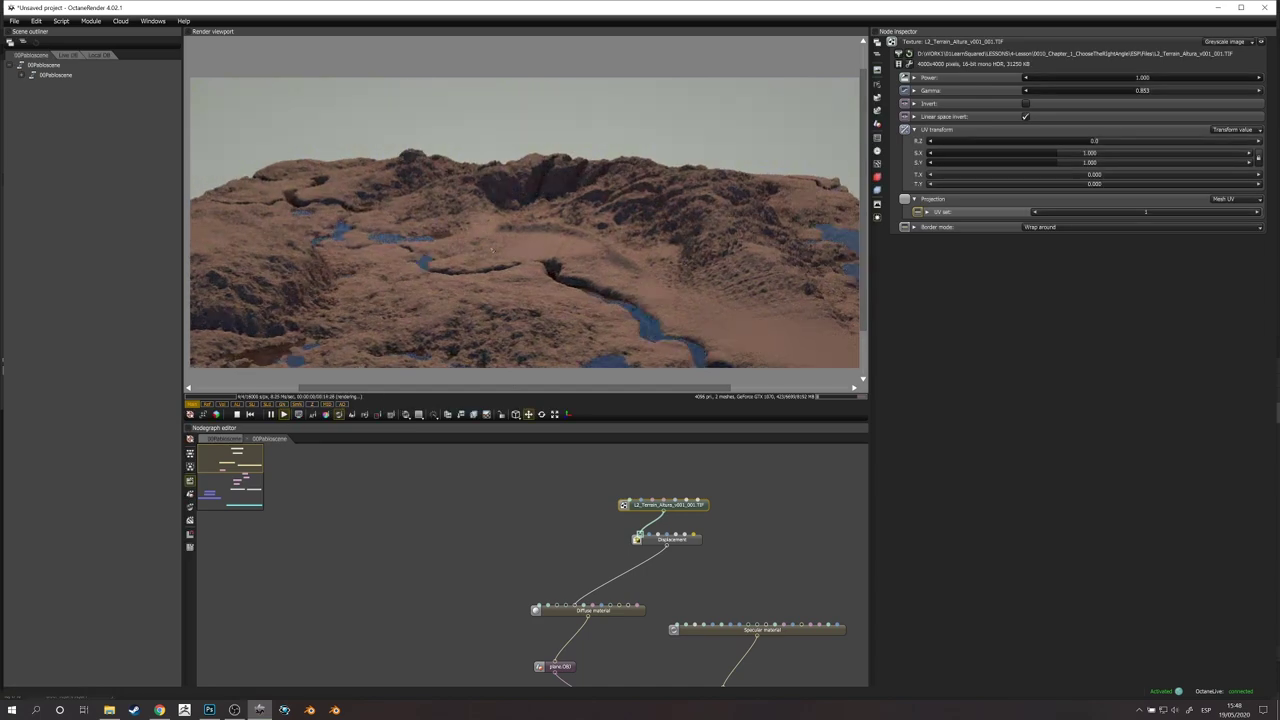
{"action": "left_click_drag", "start_coordinate": [677, 289], "coordinate": [719, 300]}
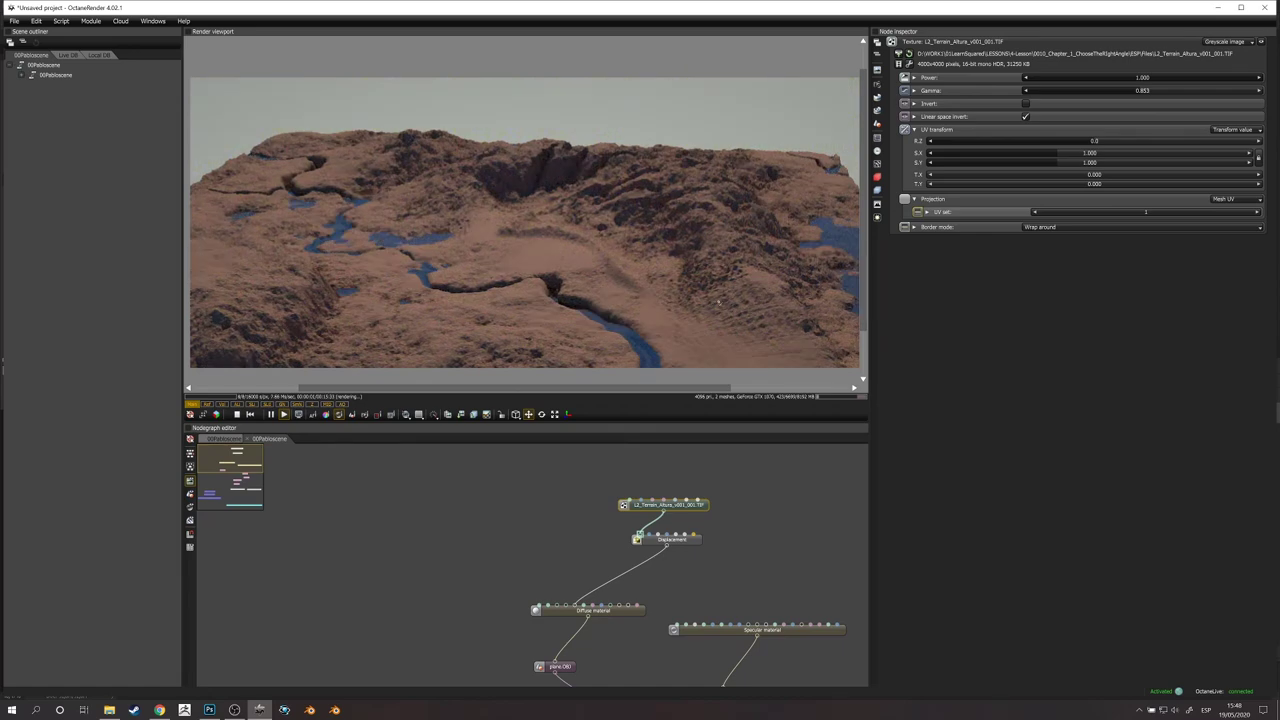
{"action": "left_click_drag", "start_coordinate": [661, 330], "coordinate": [645, 215]}
{"action": "left_click_drag", "start_coordinate": [696, 542], "coordinate": [628, 501]}
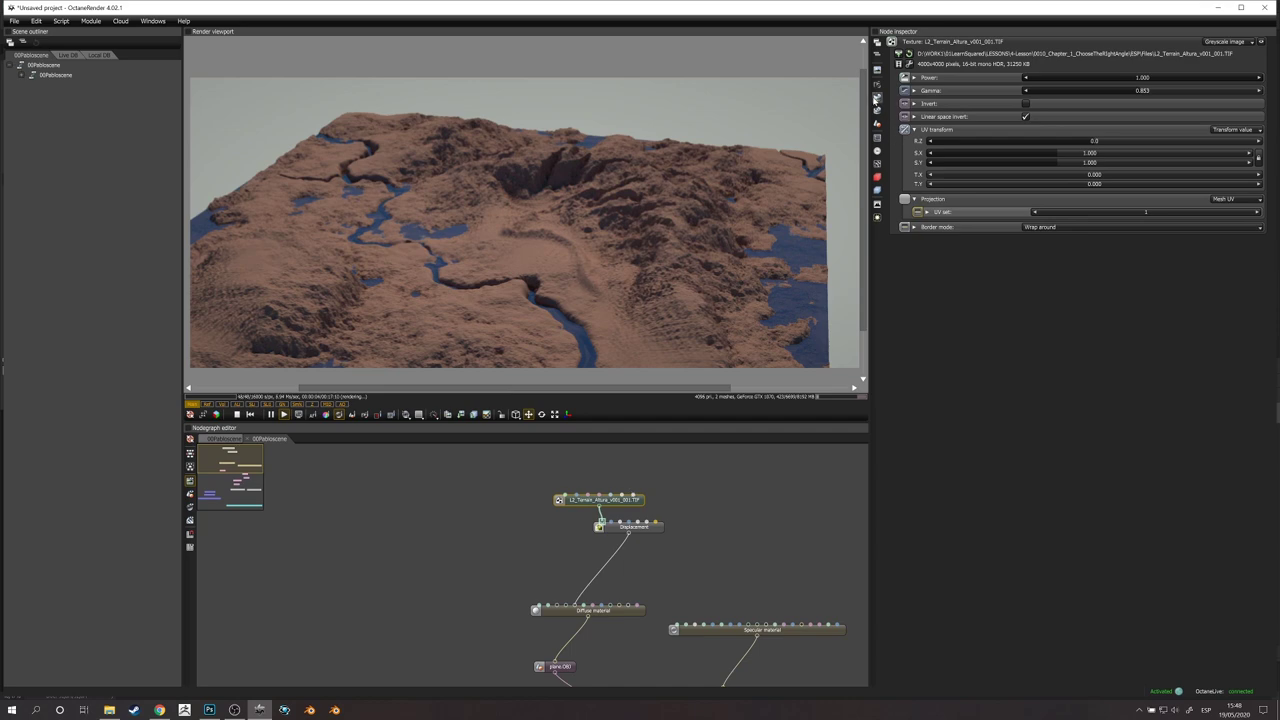
Step: Move the daylight environment's sun direction to a latitude of about -9.3 and a longitude of about -12.3
{"action": "left_click", "coordinate": [876, 98]}
{"action": "mouse_move", "coordinate": [1062, 160]}
{"action": "left_mouse_down"}
{"action": "mouse_move", "coordinate": [992, 150]}
{"action": "mouse_move", "coordinate": [1132, 157]}
{"action": "mouse_move", "coordinate": [1054, 157]}
{"action": "mouse_move", "coordinate": [1072, 161]}
{"action": "left_mouse_up"}
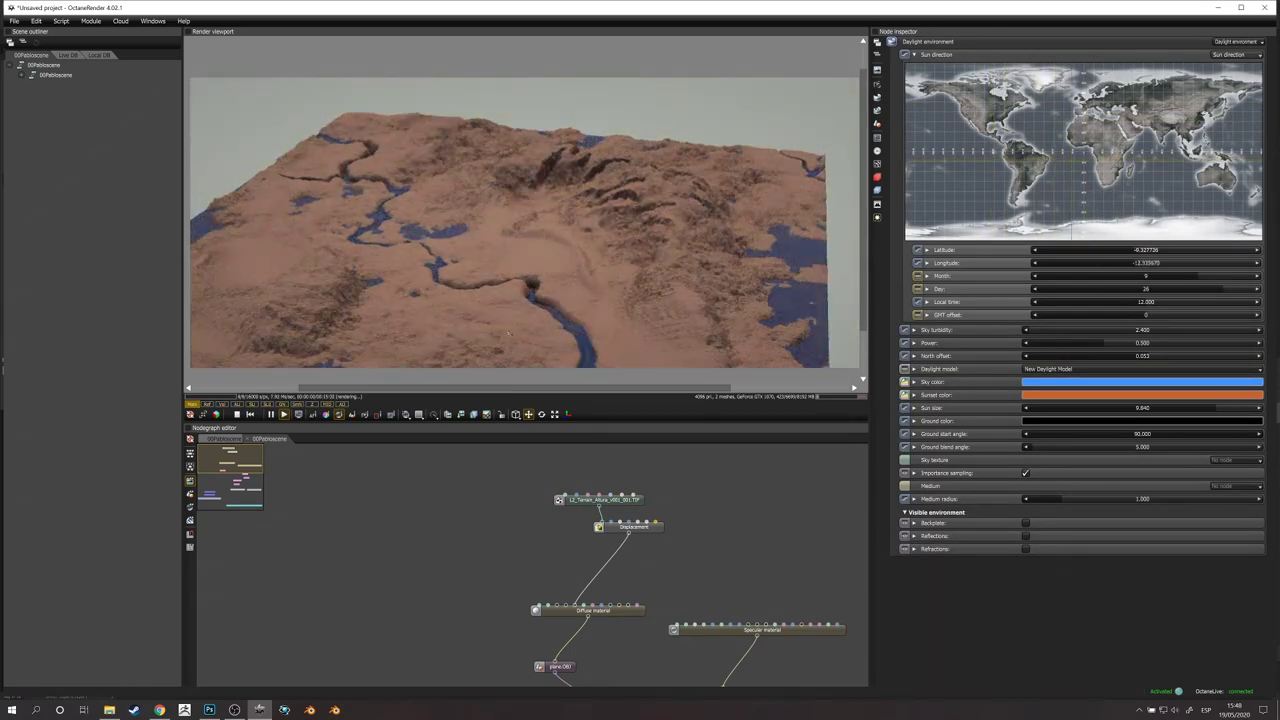
{"action": "left_click_drag", "start_coordinate": [509, 333], "coordinate": [568, 325]}
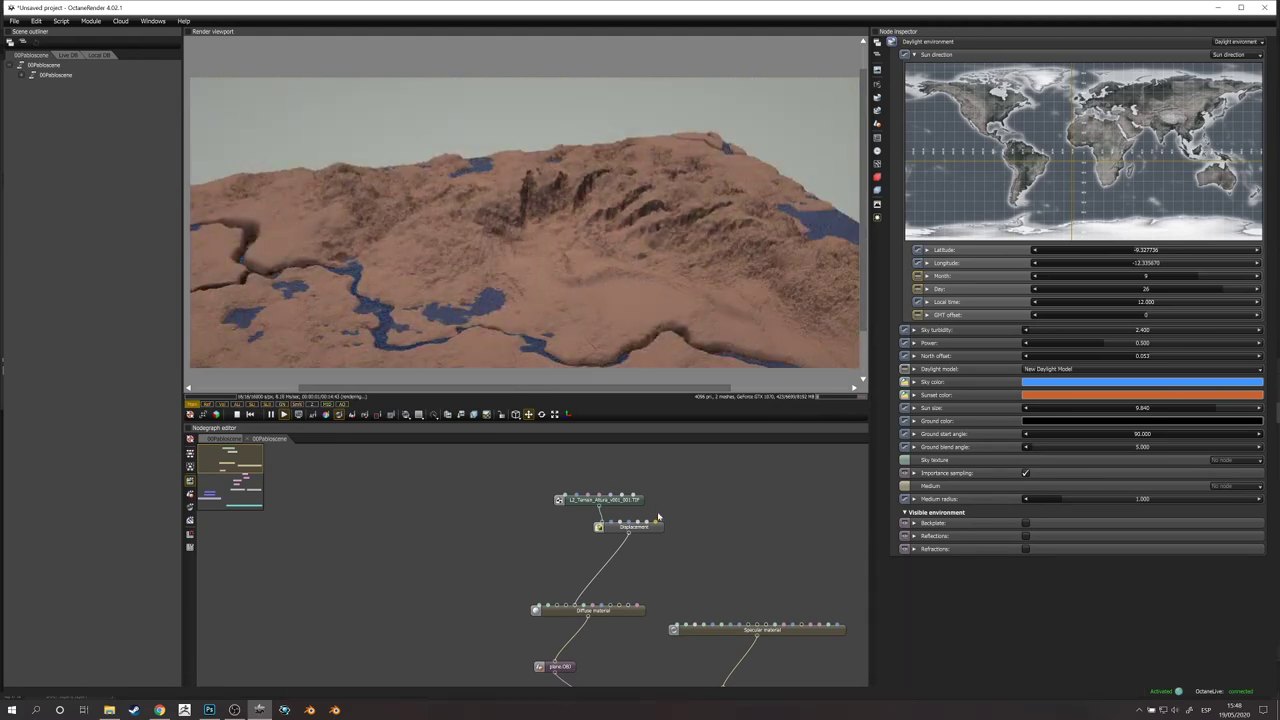
Step: Add a Mix material node to the node graph near the terrain's Displacement node
{"action": "left_click_drag", "start_coordinate": [663, 480], "coordinate": [692, 531]}
{"action": "right_click", "coordinate": [591, 498]}
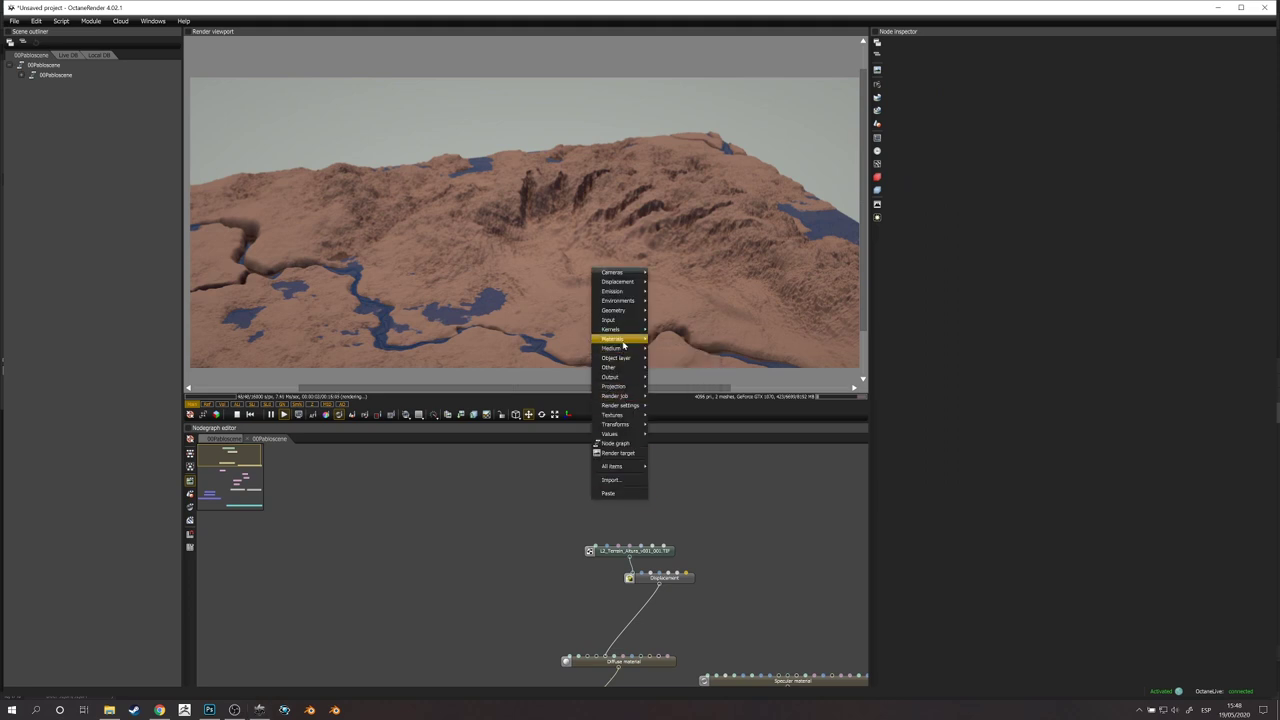
{"action": "mouse_move", "coordinate": [623, 345]}
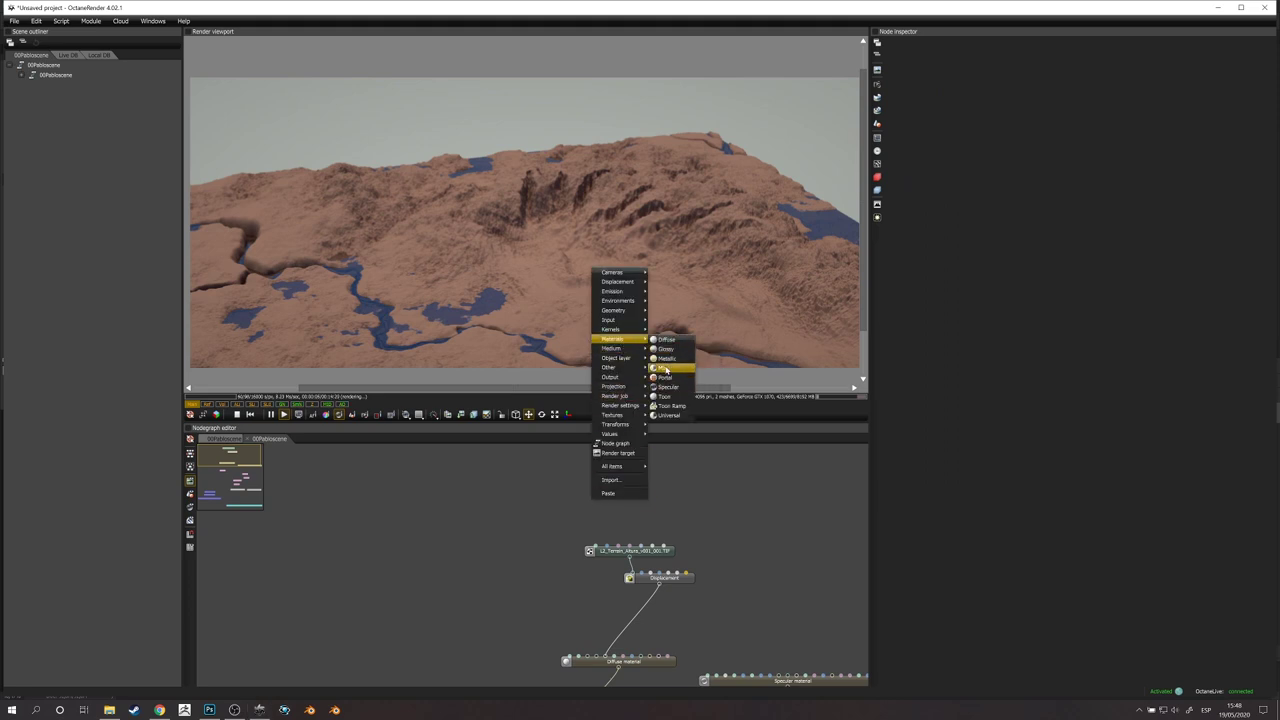
{"action": "left_click", "coordinate": [665, 369]}
Step: Place the Mix material beside the Diffuse material and connect the Displacement node to its displacement input
{"action": "left_click_drag", "start_coordinate": [552, 623], "coordinate": [576, 594]}
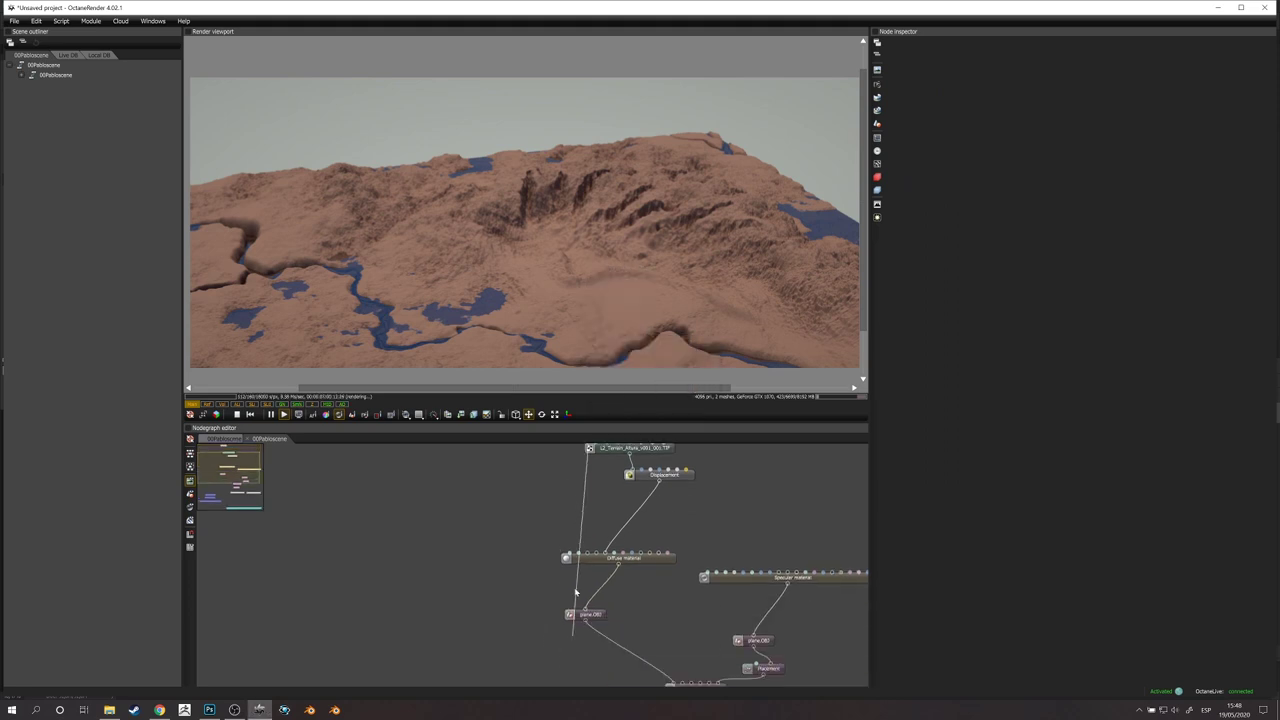
{"action": "left_click_drag", "start_coordinate": [532, 505], "coordinate": [538, 545]}
{"action": "left_click_drag", "start_coordinate": [597, 460], "coordinate": [468, 629]}
{"action": "left_click_drag", "start_coordinate": [646, 579], "coordinate": [697, 510]}
{"action": "left_click_drag", "start_coordinate": [548, 548], "coordinate": [540, 546]}
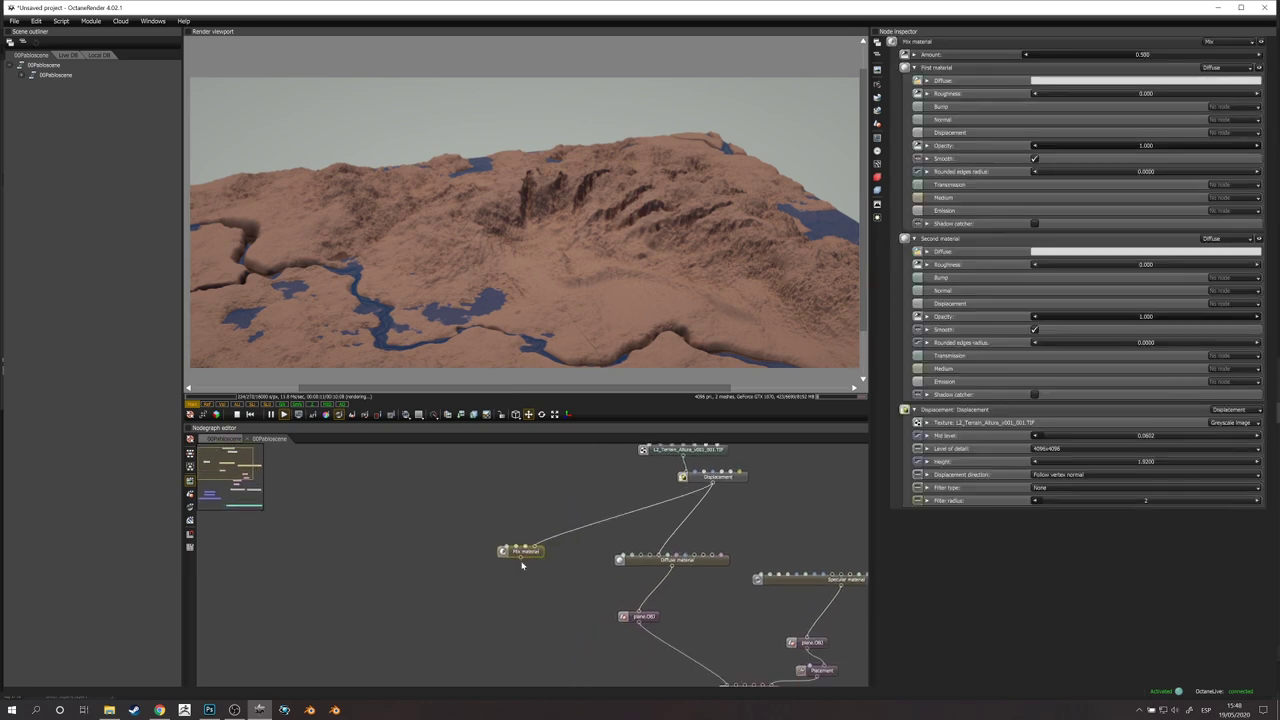
Step: Feed plane.OBJ from the Mix material instead of the Diffuse material, and delete the old Diffuse material node
{"action": "left_click_drag", "start_coordinate": [643, 615], "coordinate": [642, 616]}
{"action": "left_click", "coordinate": [699, 564]}
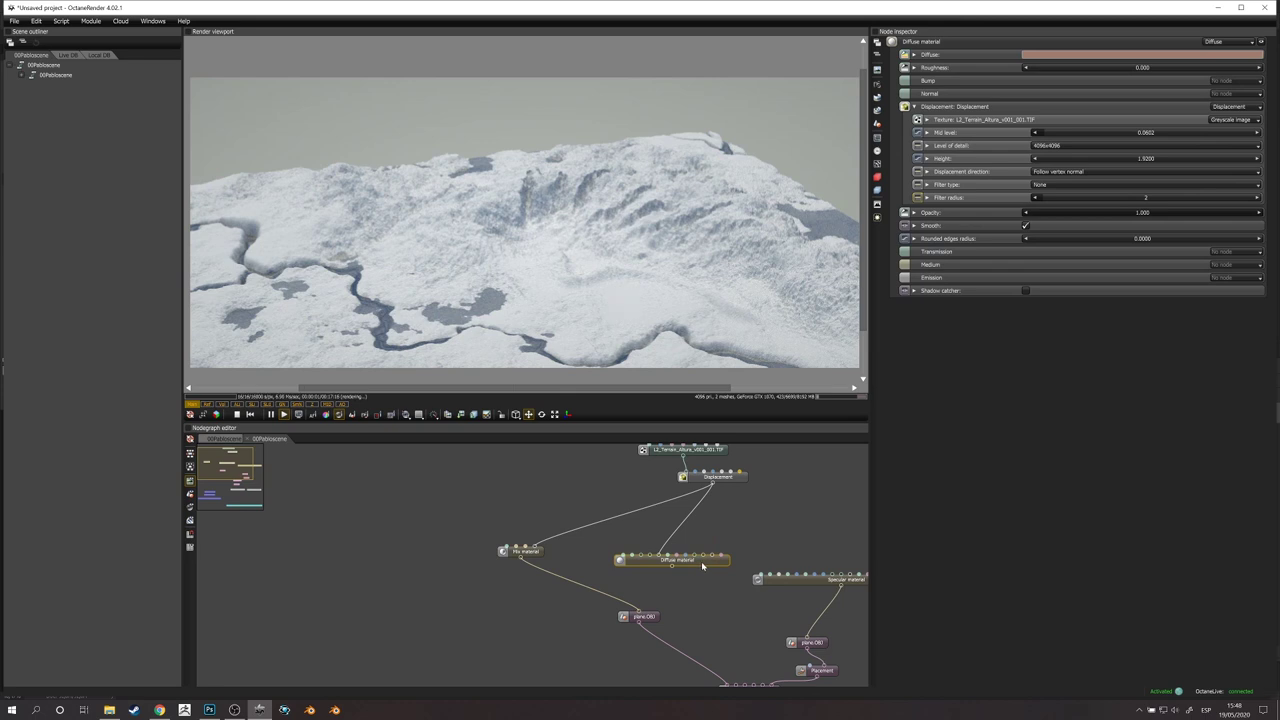
{"action": "key", "text": "Delete"}
Step: Add a new Diffuse material node and connect it to the Mix material's first material input
{"action": "right_click", "coordinate": [540, 510]}
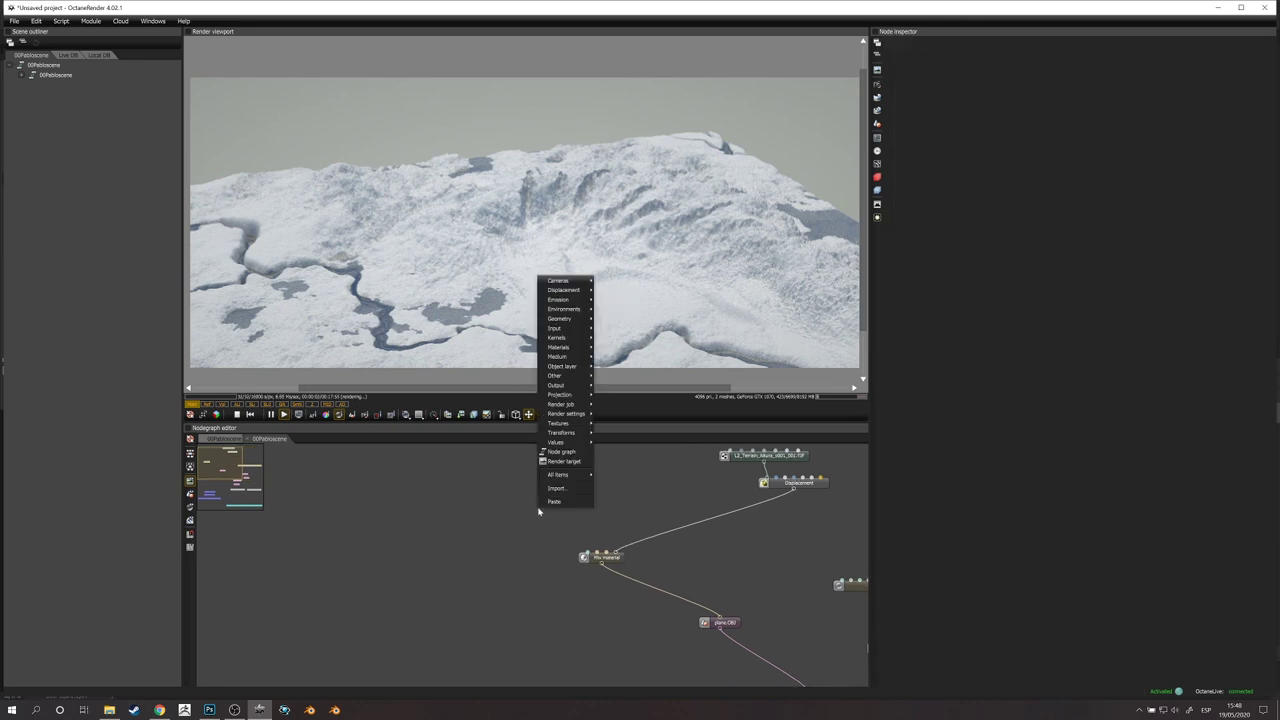
{"action": "mouse_move", "coordinate": [562, 322]}
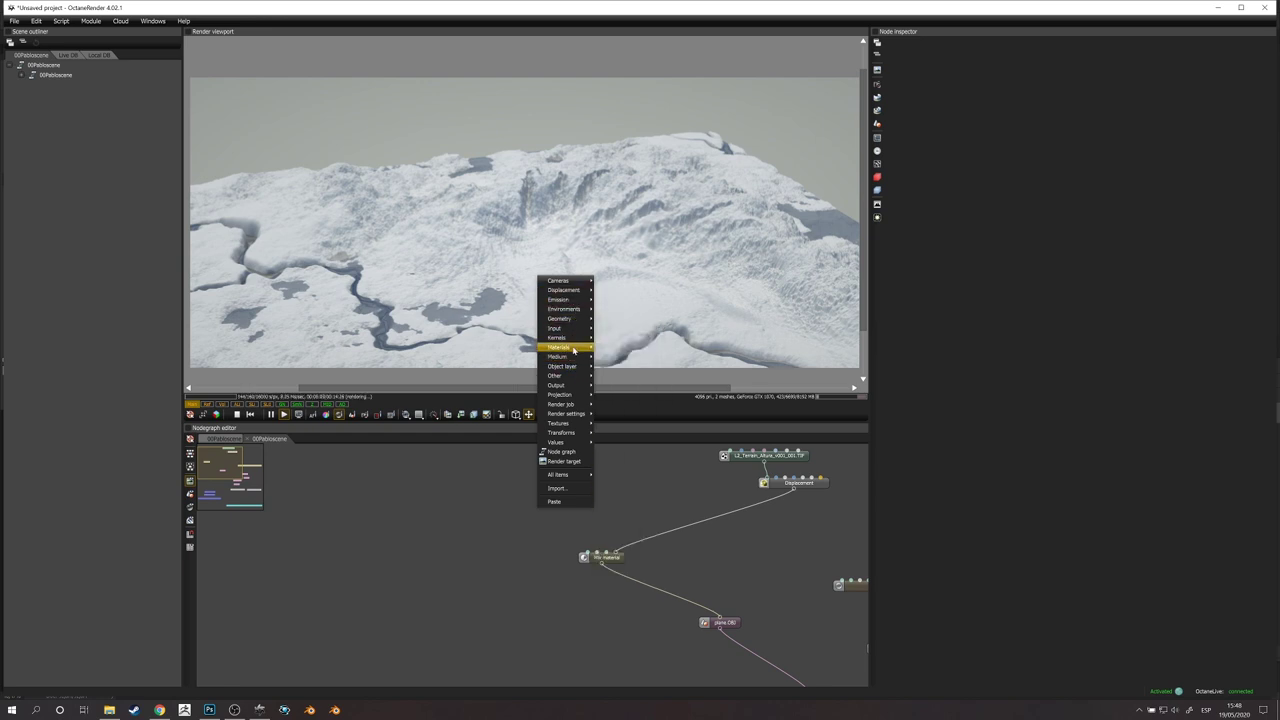
{"action": "mouse_move", "coordinate": [572, 350]}
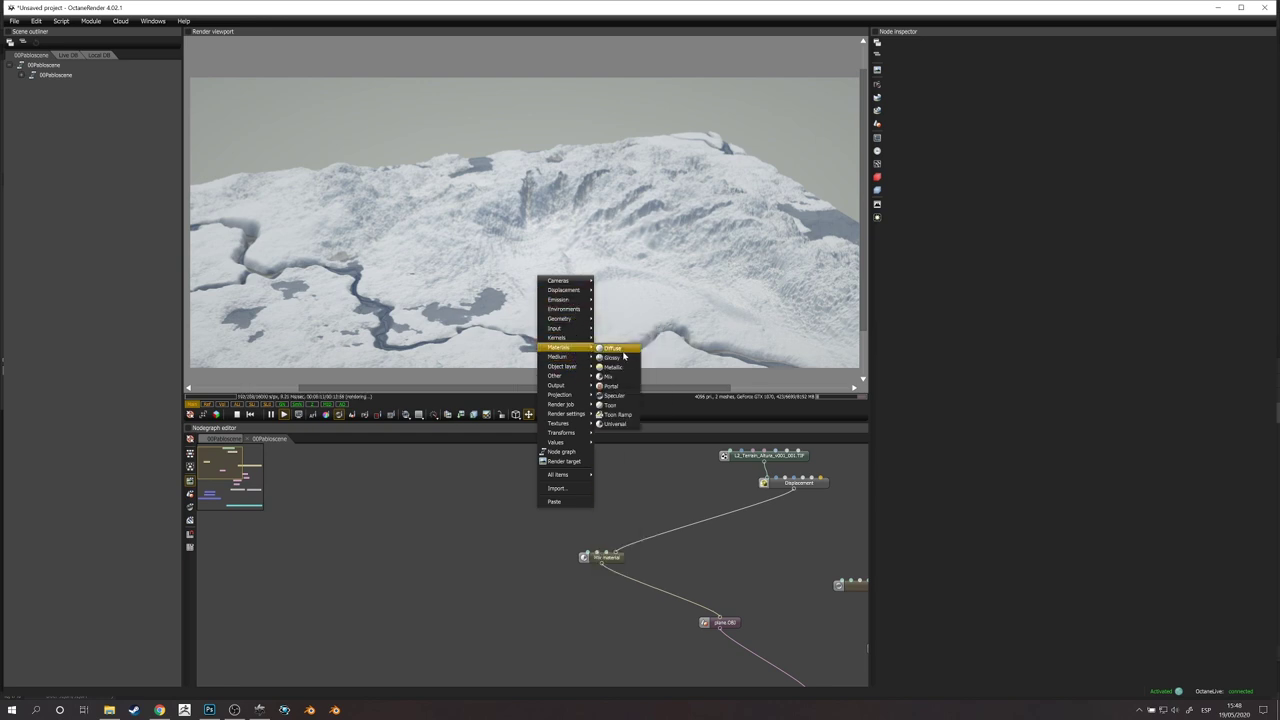
{"action": "left_click", "coordinate": [612, 348]}
{"action": "left_click_drag", "start_coordinate": [582, 508], "coordinate": [604, 508]}
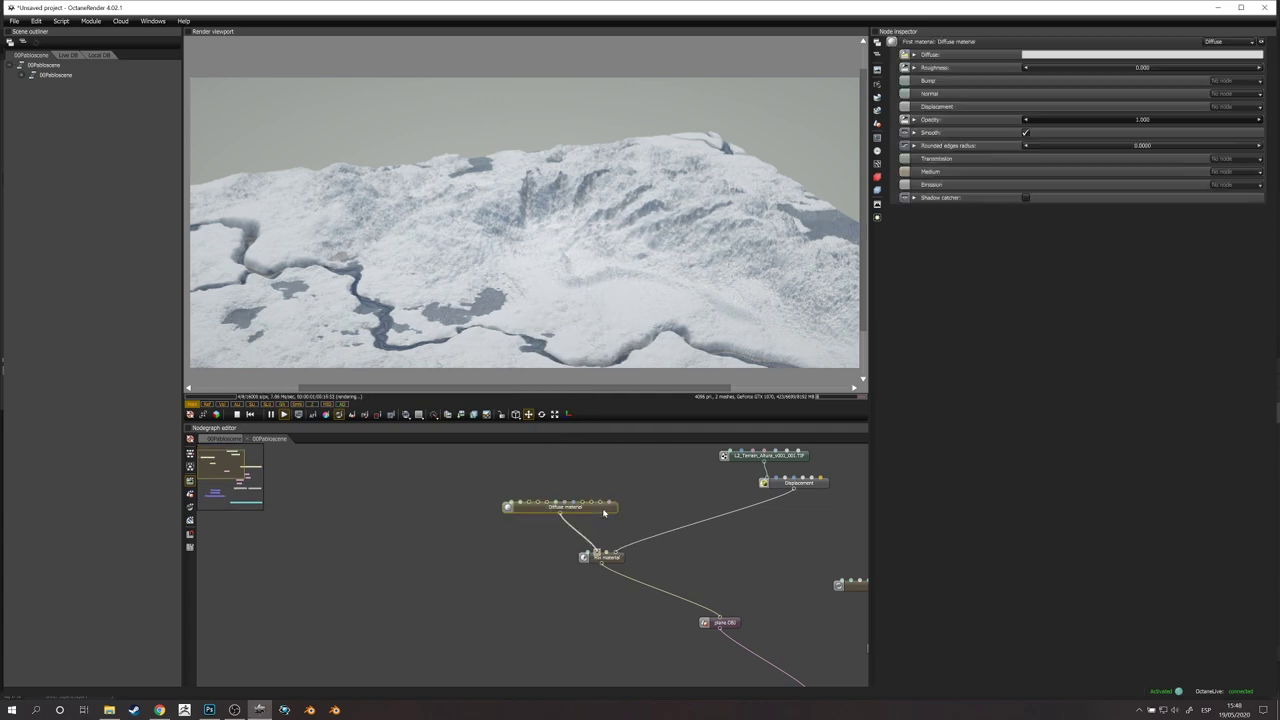
Step: Set the new Diffuse material's diffuse color to a light beige
{"action": "left_click", "coordinate": [1045, 55]}
{"action": "left_click", "coordinate": [904, 93]}
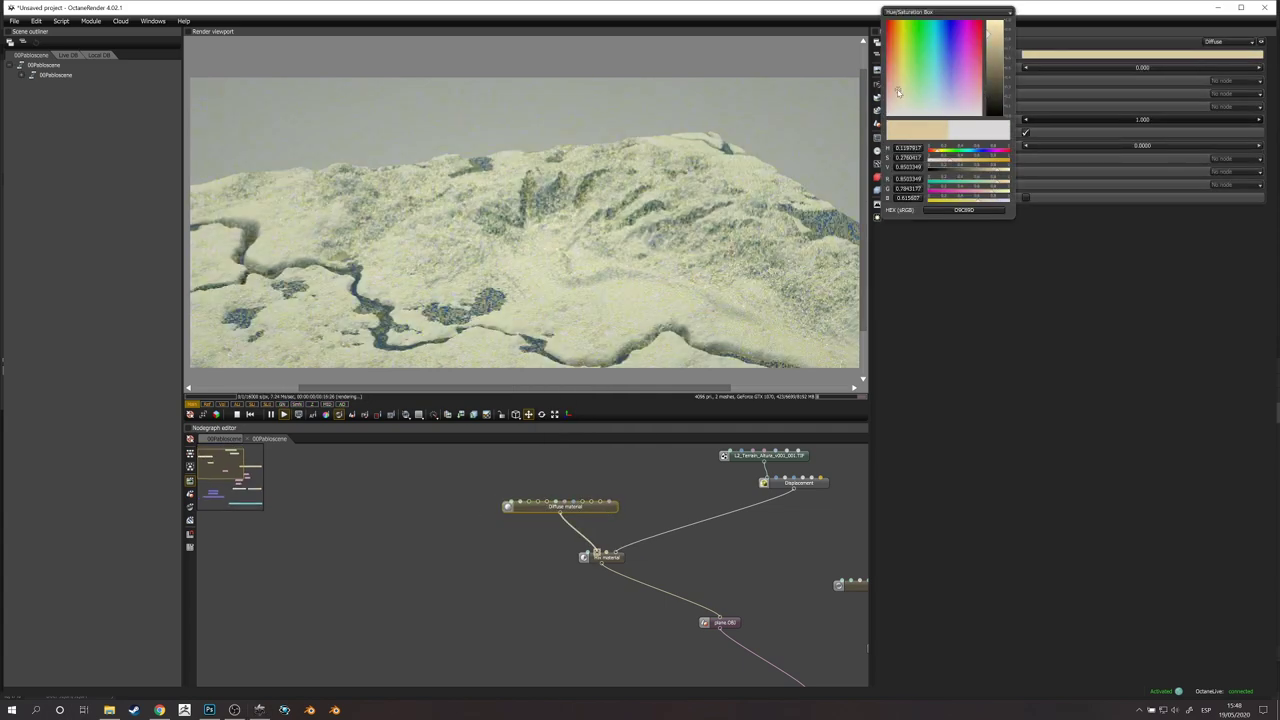
{"action": "mouse_move", "coordinate": [996, 29]}
{"action": "left_mouse_down"}
{"action": "mouse_move", "coordinate": [996, 48]}
{"action": "mouse_move", "coordinate": [996, 36]}
{"action": "left_mouse_up"}
Step: Duplicate the beige Diffuse material and place the copy just above the original in the node graph
{"action": "left_click", "coordinate": [560, 513]}
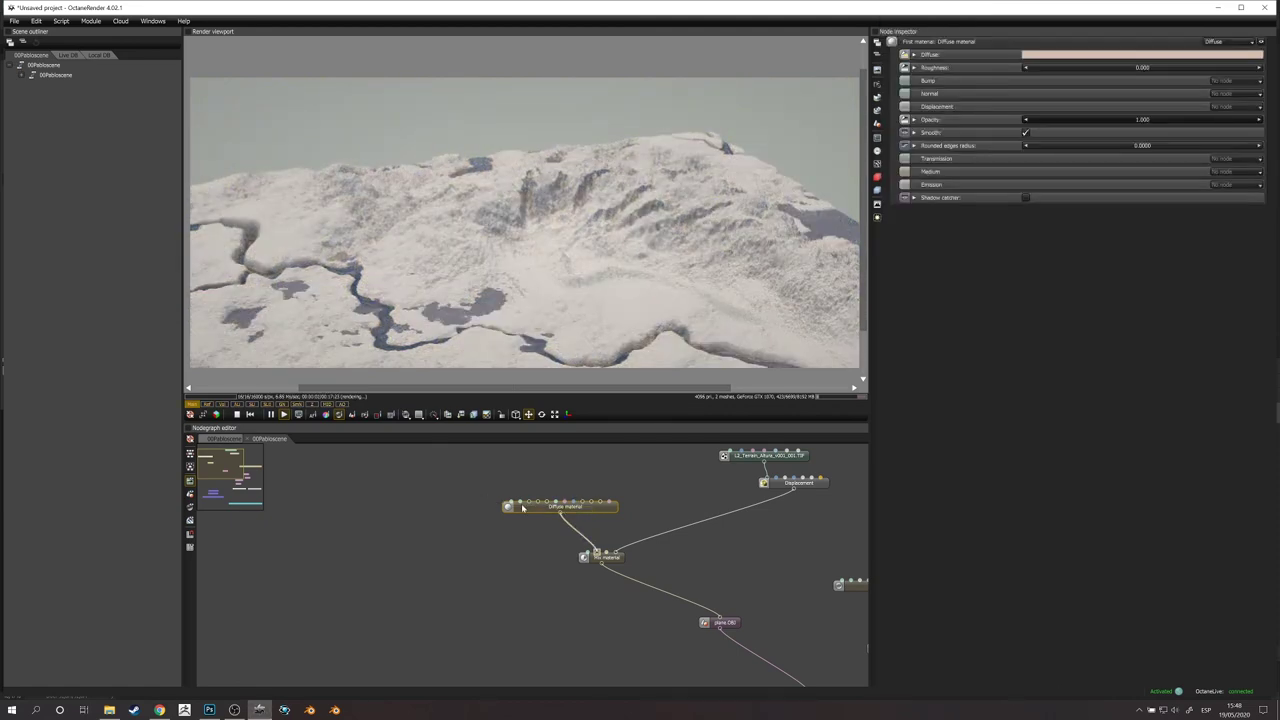
{"action": "key", "text": "ctrl+c"}
{"action": "key", "text": "ctrl+v"}
{"action": "left_click_drag", "start_coordinate": [627, 477], "coordinate": [647, 481]}
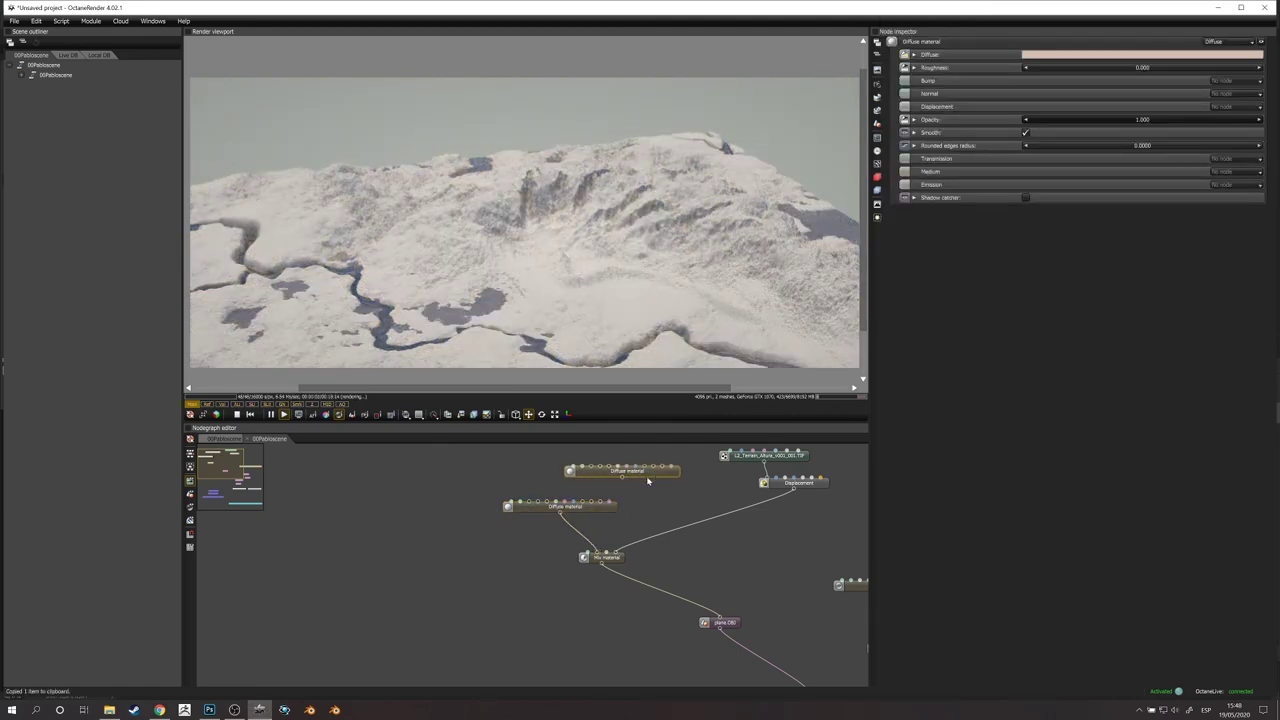
Step: Set the copied Diffuse material's color to a dark reddish brown and connect it to the Mix material's second material input
{"action": "left_click", "coordinate": [1042, 55]}
{"action": "left_click", "coordinate": [995, 64]}
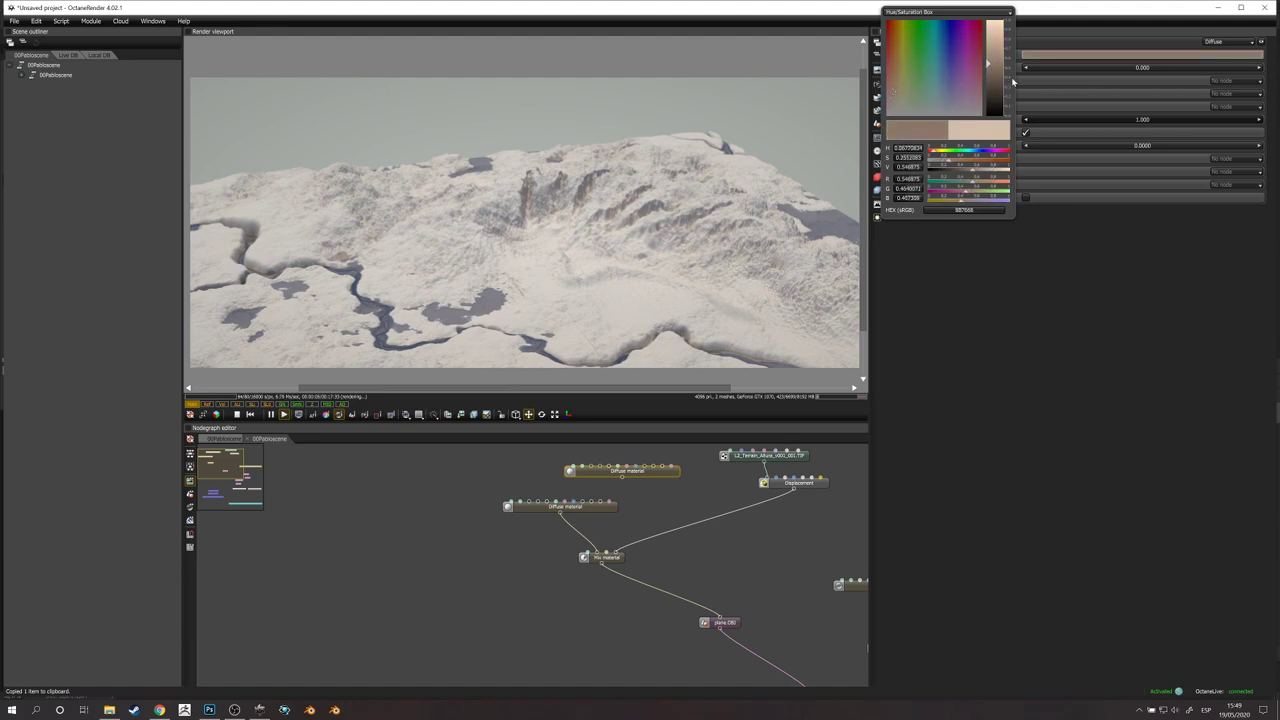
{"action": "left_click", "coordinate": [997, 78]}
{"action": "left_click", "coordinate": [889, 87]}
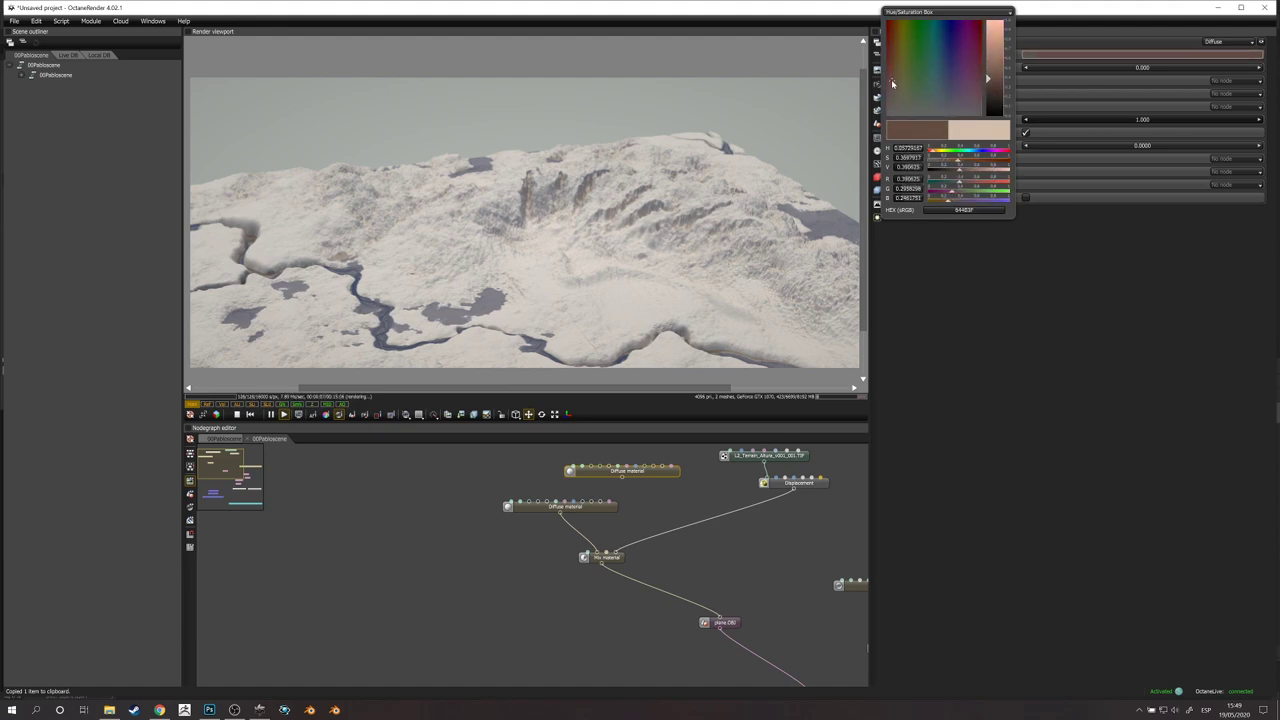
{"action": "left_click", "coordinate": [626, 484]}
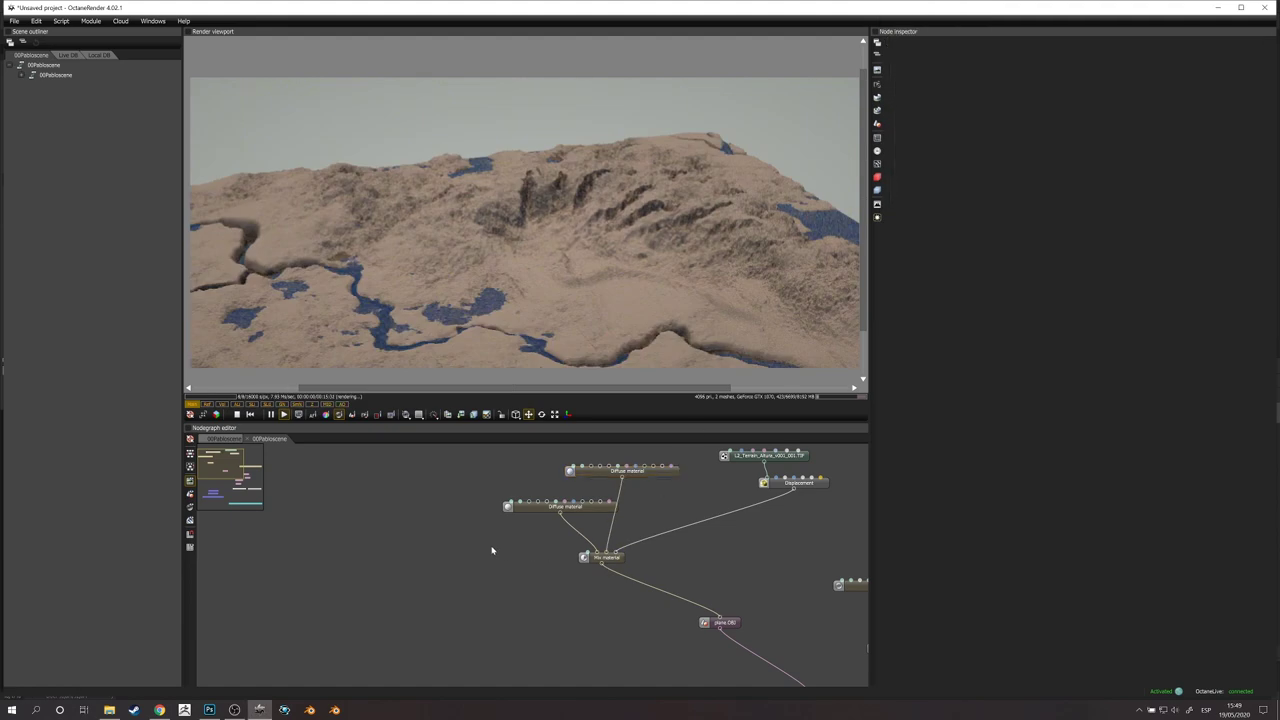
Step: Add a Dirt texture node and connect it to the Mix material's amount input
{"action": "right_click", "coordinate": [492, 547]}
{"action": "mouse_move", "coordinate": [530, 463]}
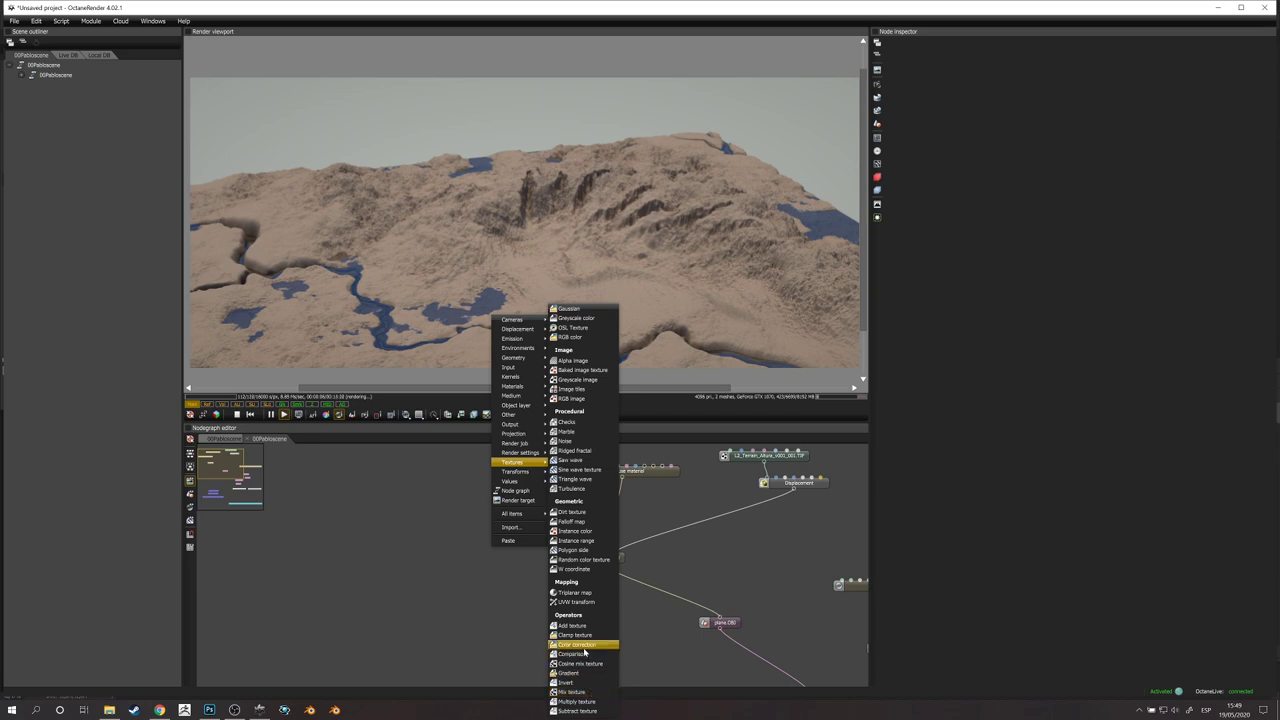
{"action": "left_click", "coordinate": [574, 512]}
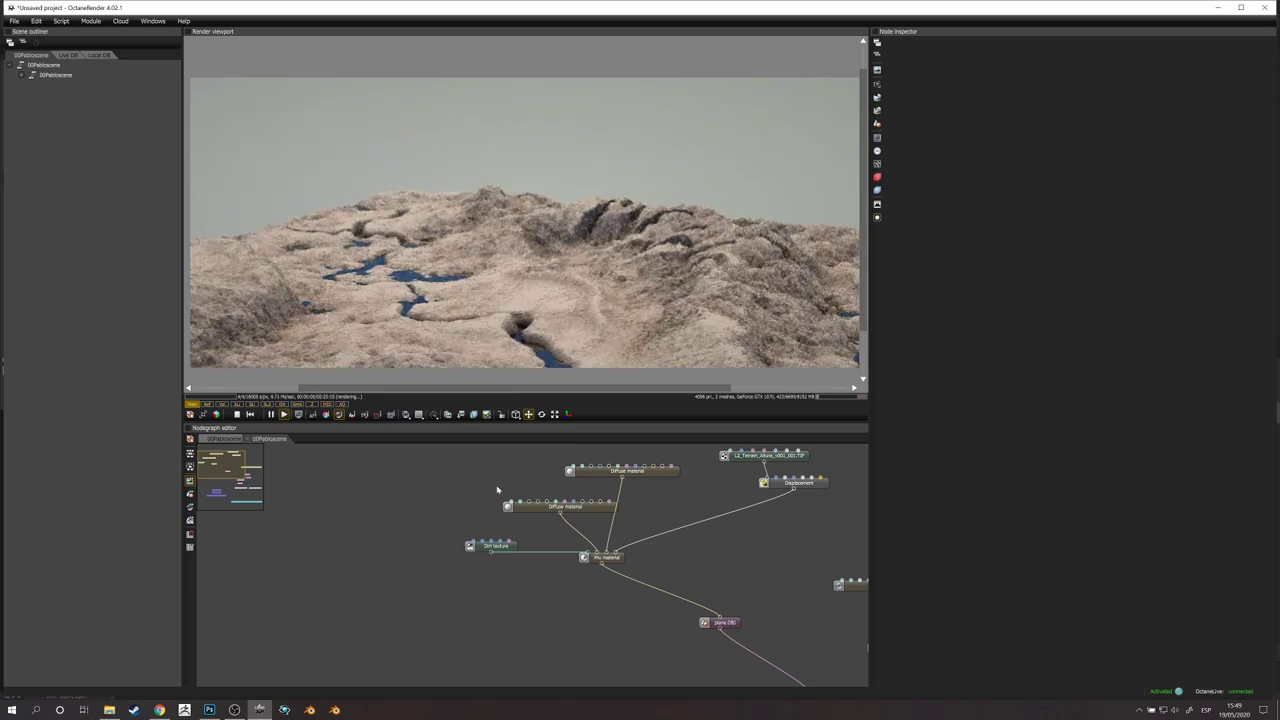
Step: Enable Invert normal on the Dirt texture and set strength to 0.575, details to 3.060 and tolerance to 0.057
{"action": "left_click", "coordinate": [476, 548]}
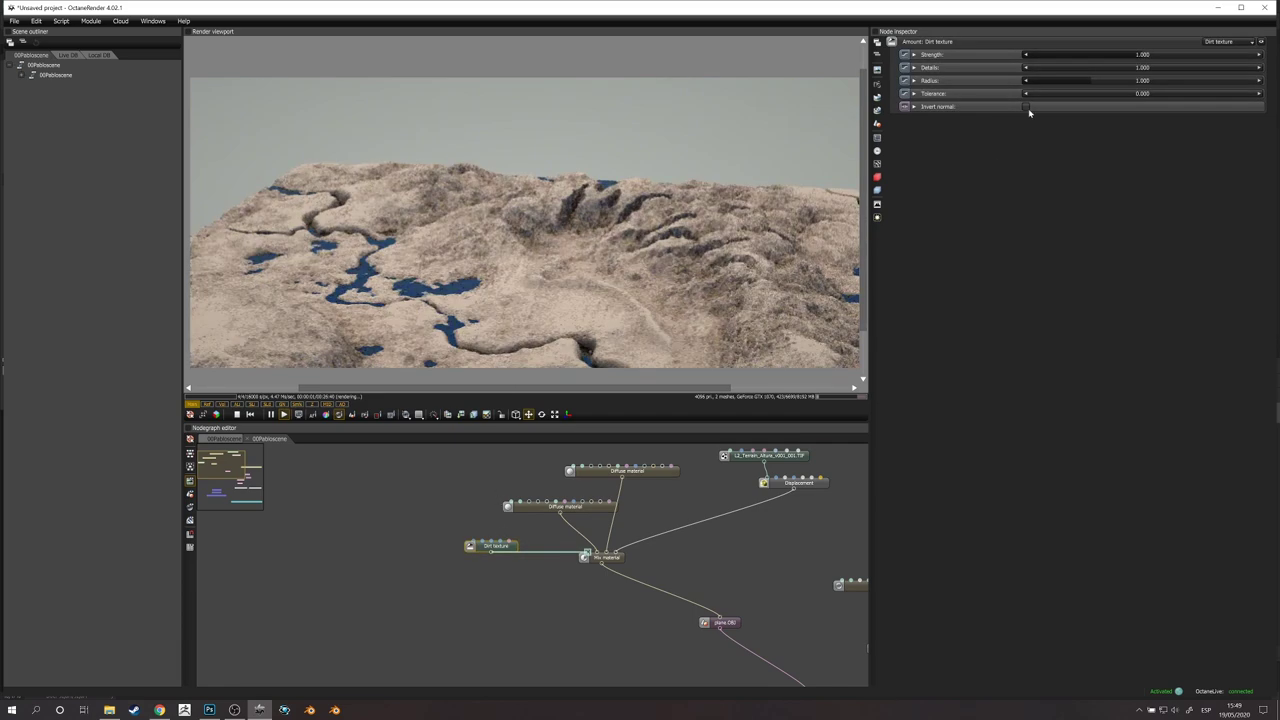
{"action": "left_click", "coordinate": [1025, 106]}
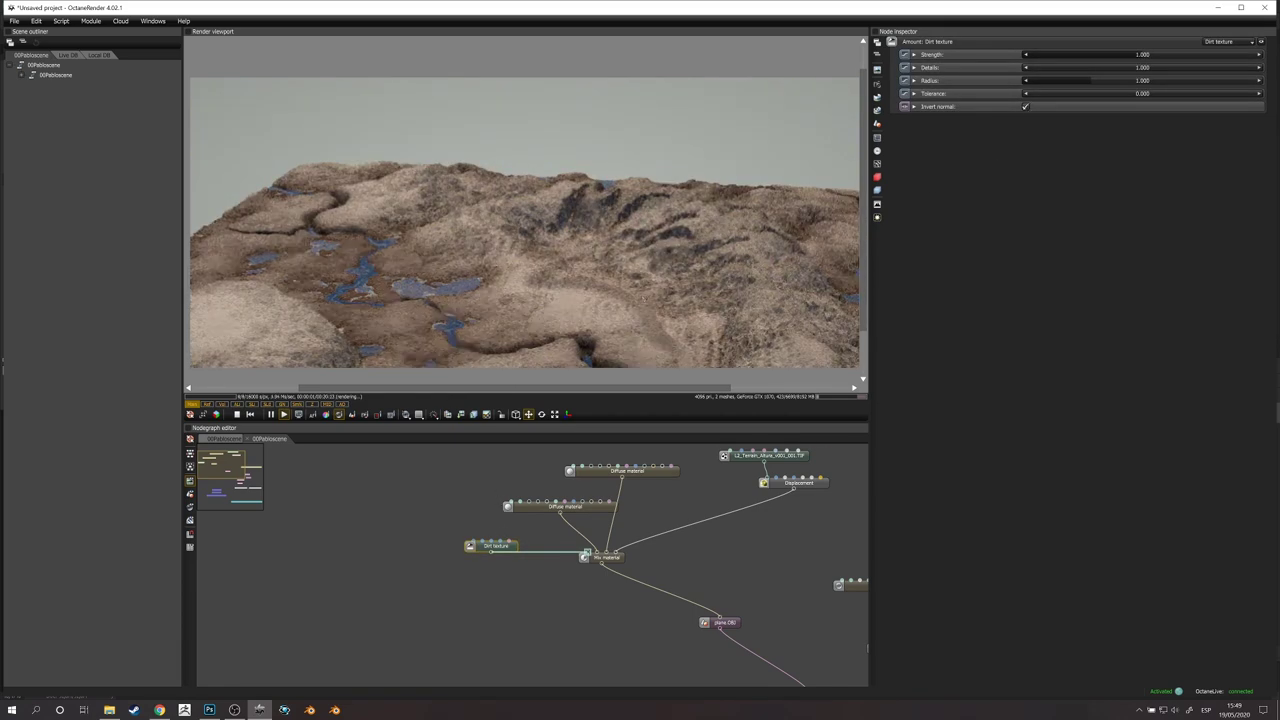
{"action": "mouse_move", "coordinate": [1114, 68]}
{"action": "left_mouse_down"}
{"action": "mouse_move", "coordinate": [1252, 76]}
{"action": "mouse_move", "coordinate": [1032, 71]}
{"action": "mouse_move", "coordinate": [1248, 66]}
{"action": "mouse_move", "coordinate": [1114, 62]}
{"action": "left_mouse_up"}
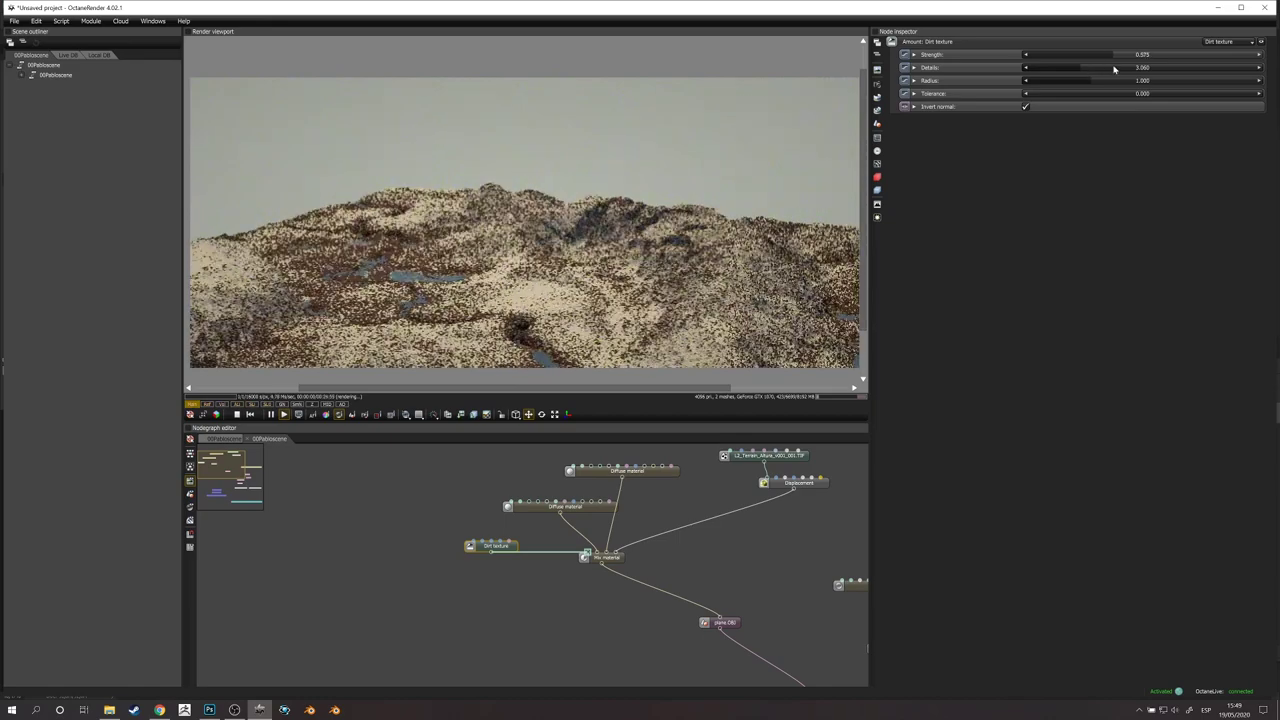
{"action": "left_click_drag", "start_coordinate": [1038, 95], "coordinate": [1080, 106]}
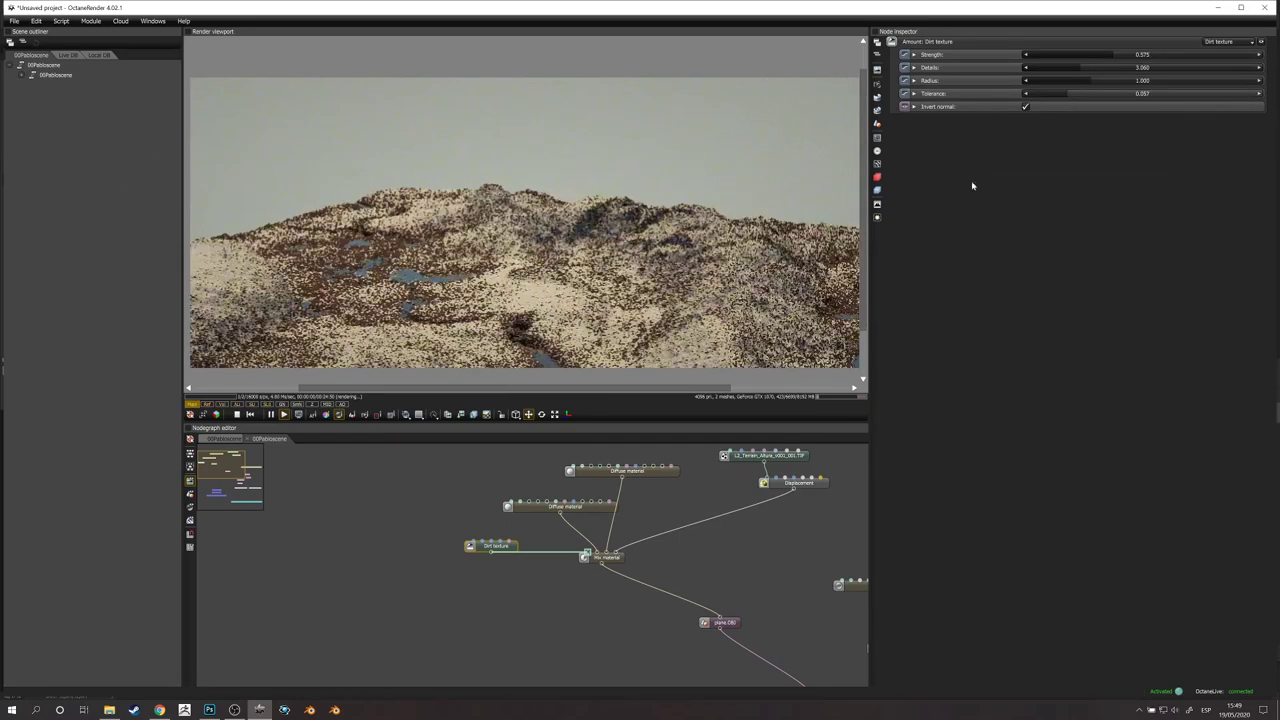
{"action": "left_click_drag", "start_coordinate": [467, 494], "coordinate": [480, 521]}
{"action": "left_click_drag", "start_coordinate": [545, 220], "coordinate": [570, 310]}
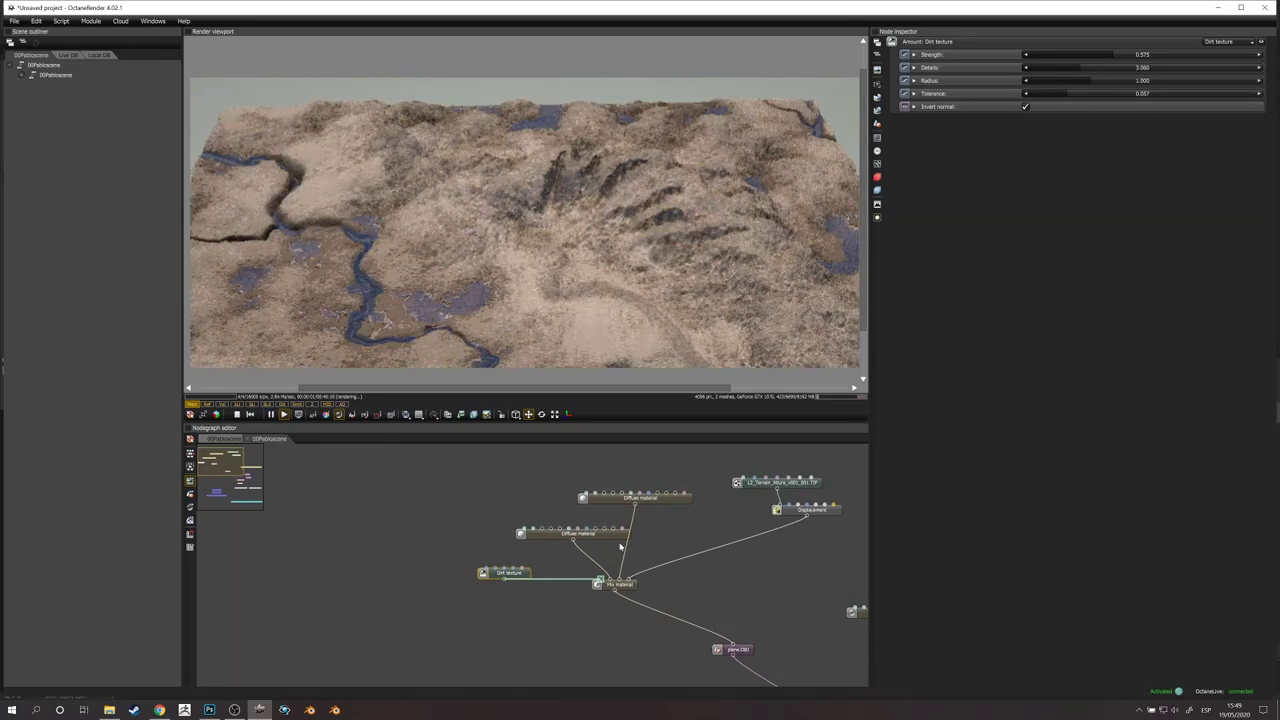
Step: Add a Gradient texture node above the Dirt texture and select it
{"action": "middle_click_drag", "start_coordinate": [518, 507], "coordinate": [492, 527]}
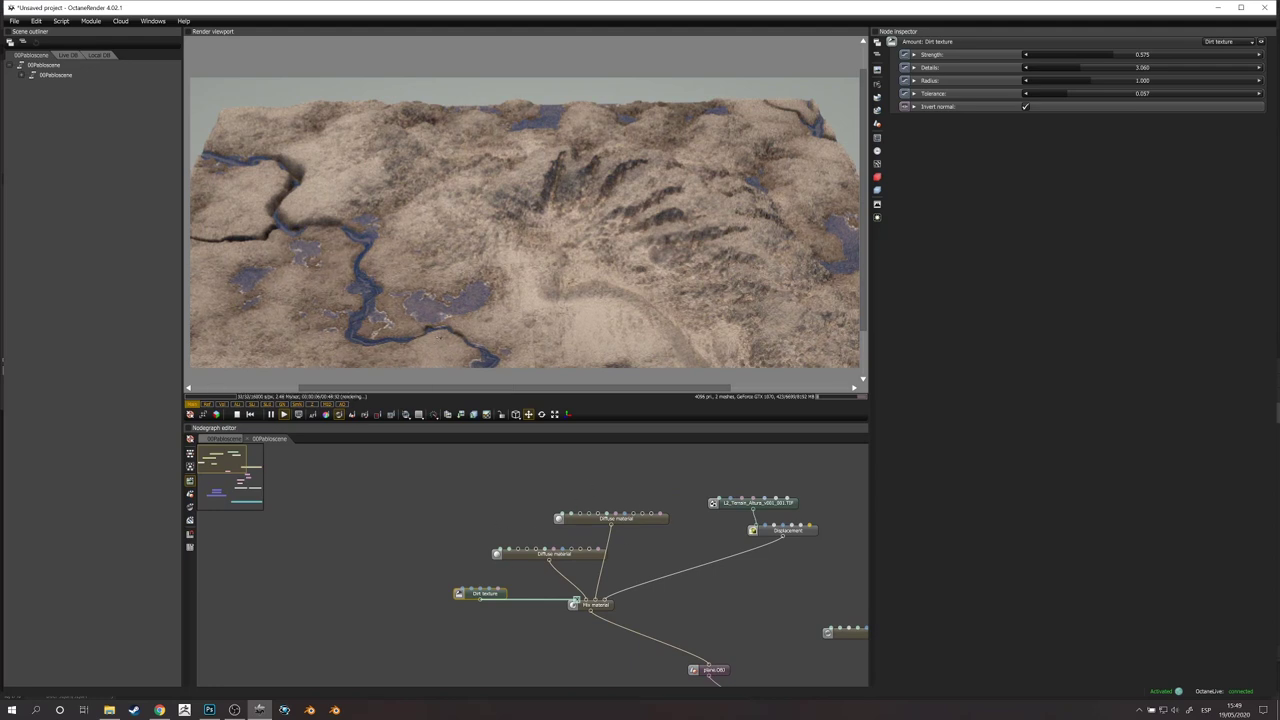
{"action": "left_click_drag", "start_coordinate": [441, 338], "coordinate": [470, 502]}
{"action": "right_click", "coordinate": [471, 502]}
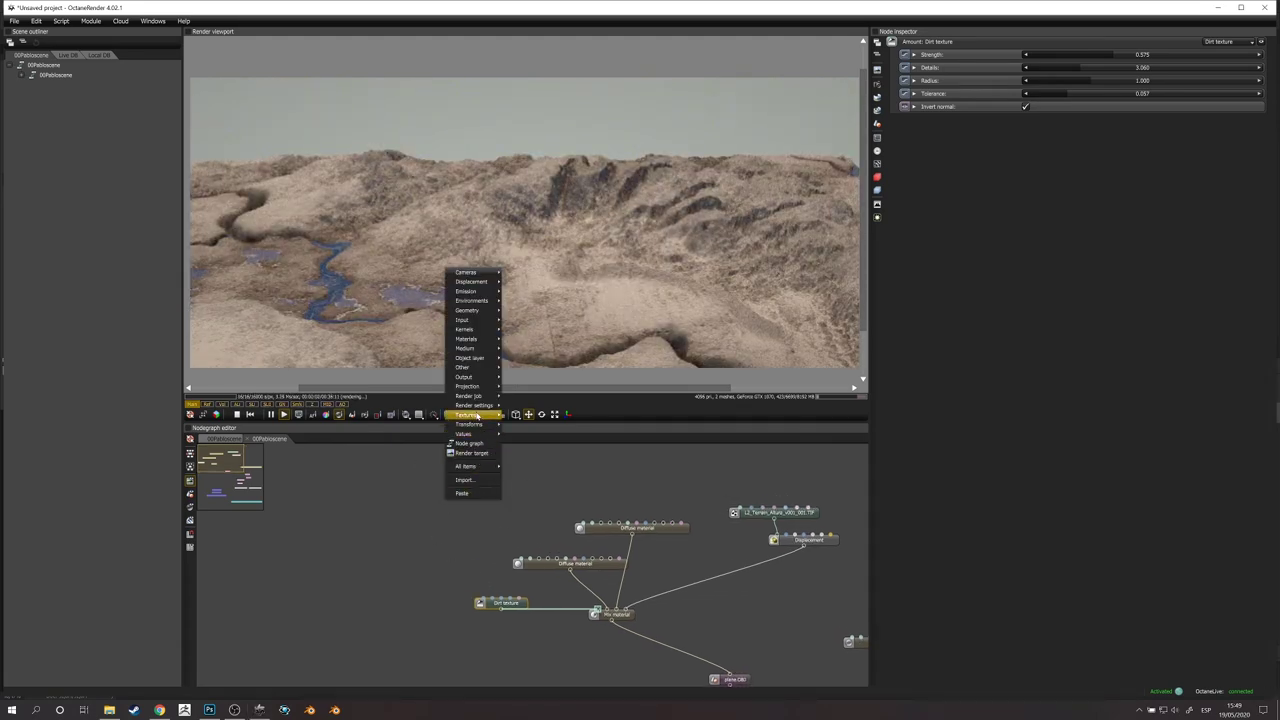
{"action": "mouse_move", "coordinate": [468, 466]}
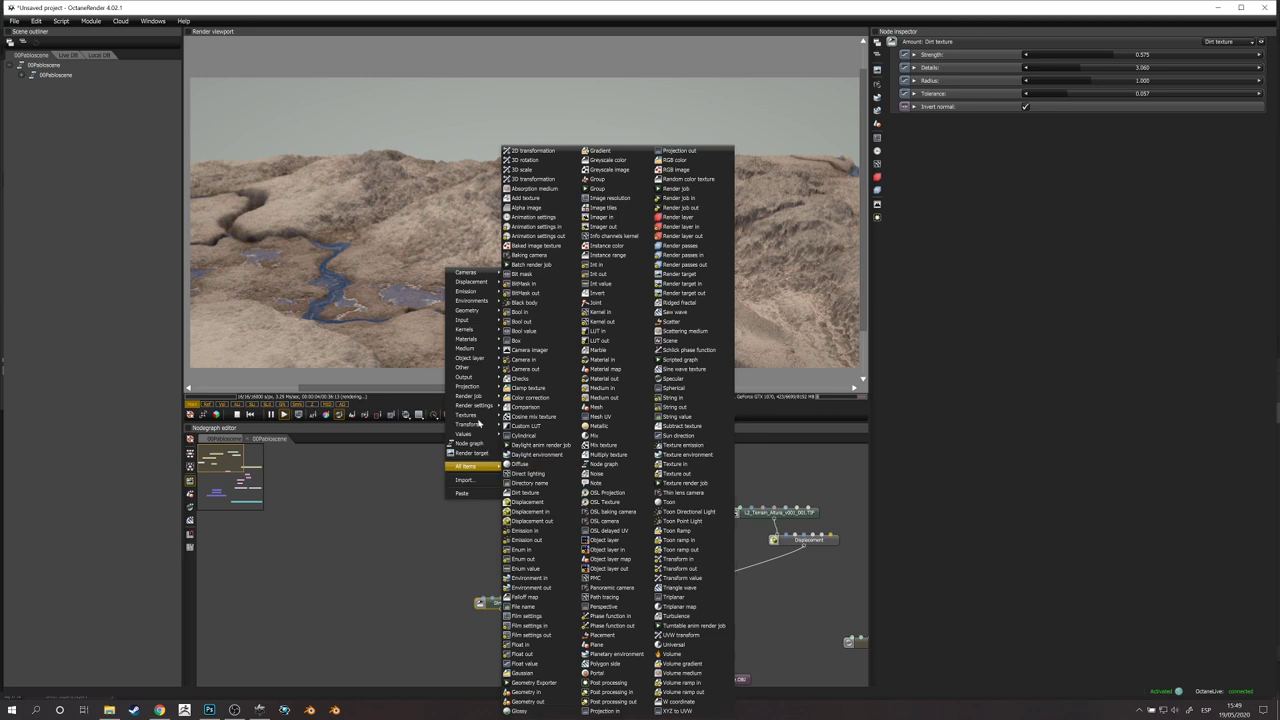
{"action": "mouse_move", "coordinate": [470, 415]}
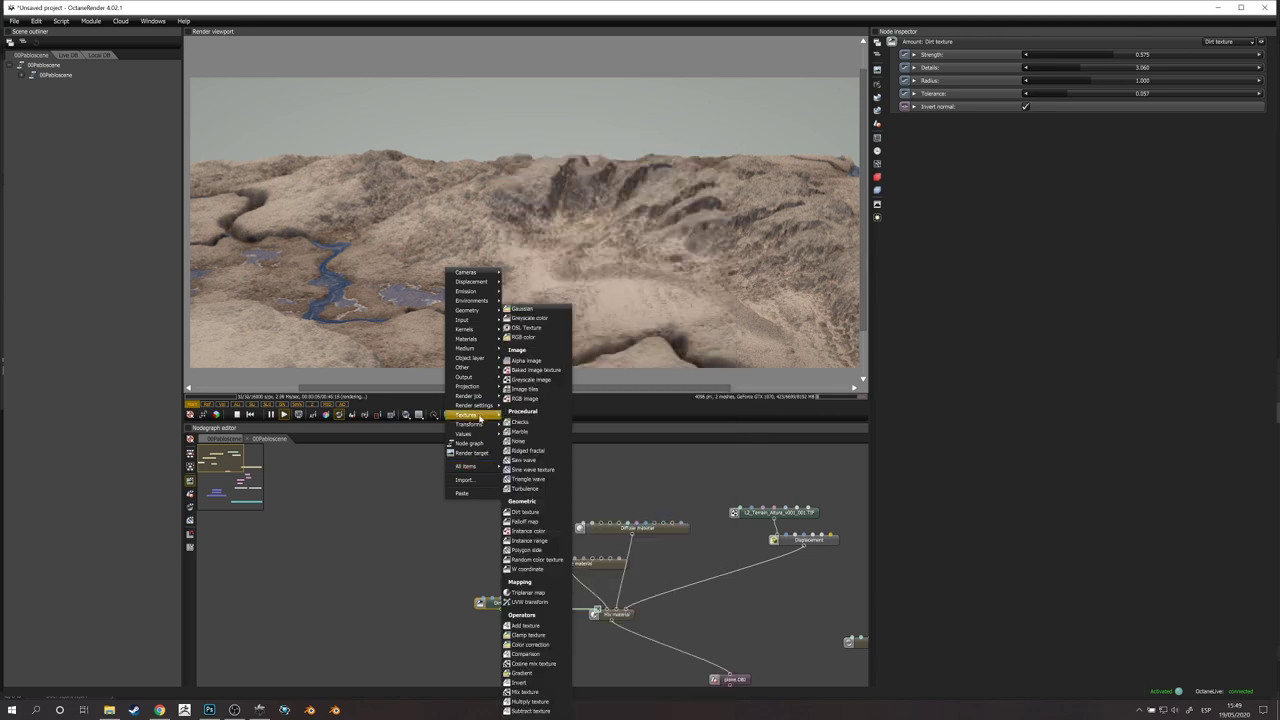
{"action": "left_click", "coordinate": [527, 674]}
{"action": "left_click", "coordinate": [455, 511]}
Step: Set the Gradient's start value to a muted reddish brown and its end value to a pale peach
{"action": "left_click", "coordinate": [1013, 107]}
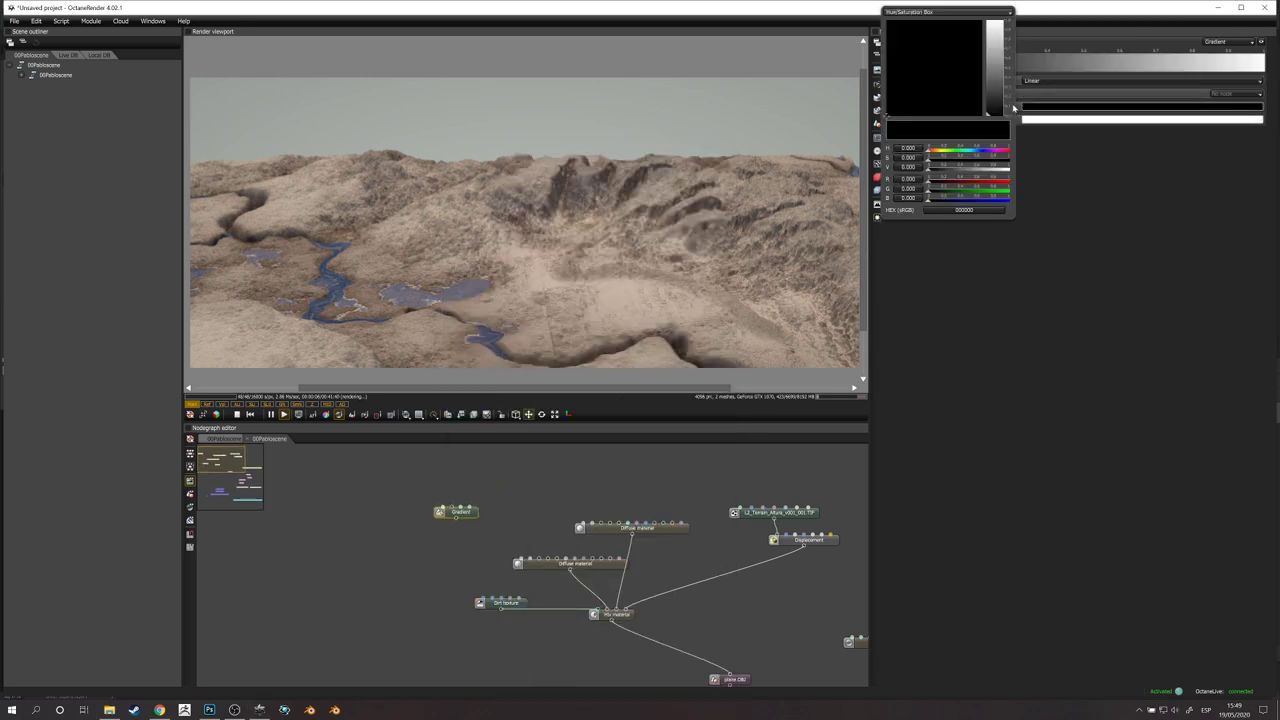
{"action": "left_click", "coordinate": [994, 76]}
{"action": "left_click", "coordinate": [887, 57]}
{"action": "left_click_drag", "start_coordinate": [994, 77], "coordinate": [995, 68]}
{"action": "left_click", "coordinate": [891, 80]}
{"action": "left_click", "coordinate": [1054, 126]}
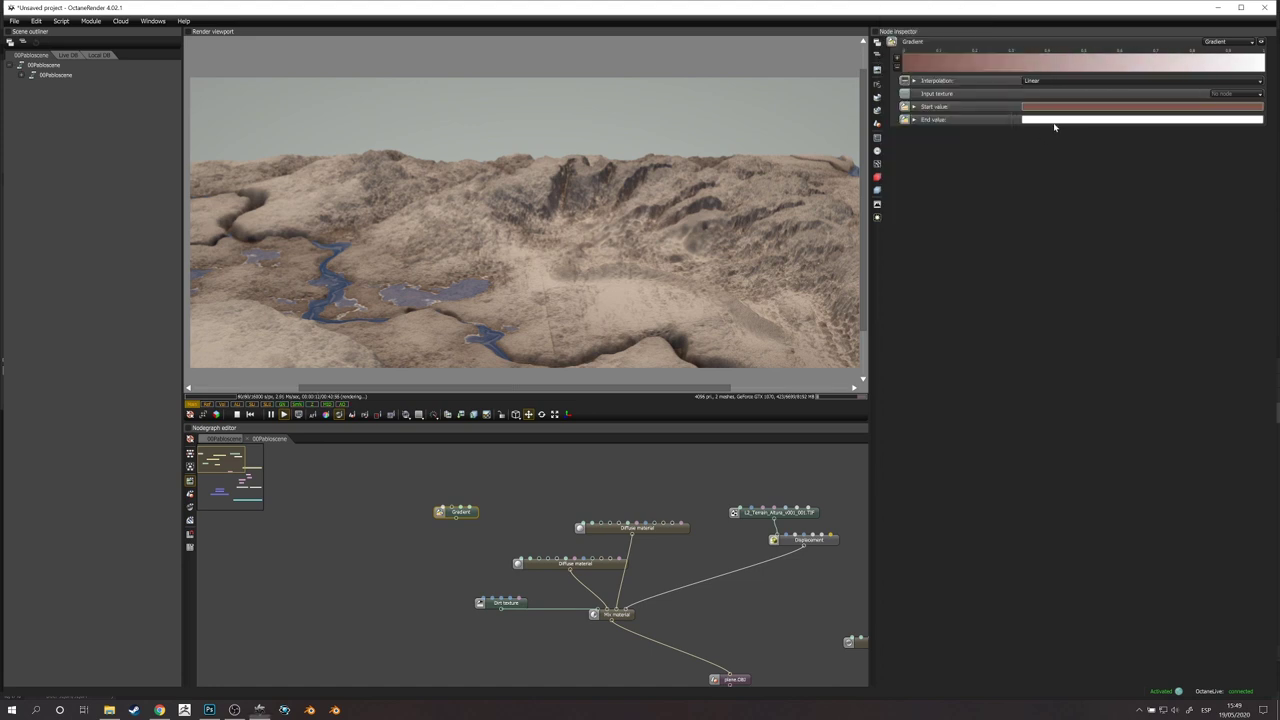
{"action": "left_click", "coordinate": [1060, 120]}
{"action": "left_click", "coordinate": [892, 110]}
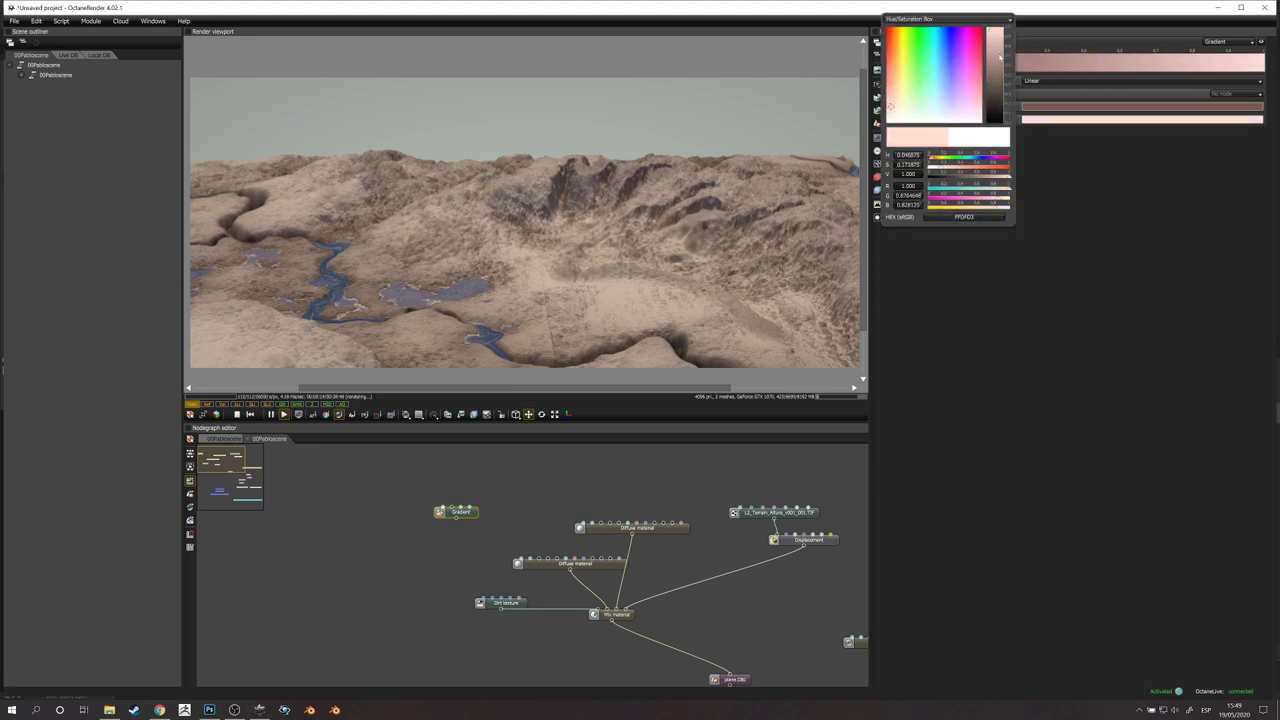
Step: Disconnect the Dirt texture from the Mix material's amount input and link it with the Gradient node
{"action": "left_click", "coordinate": [490, 602]}
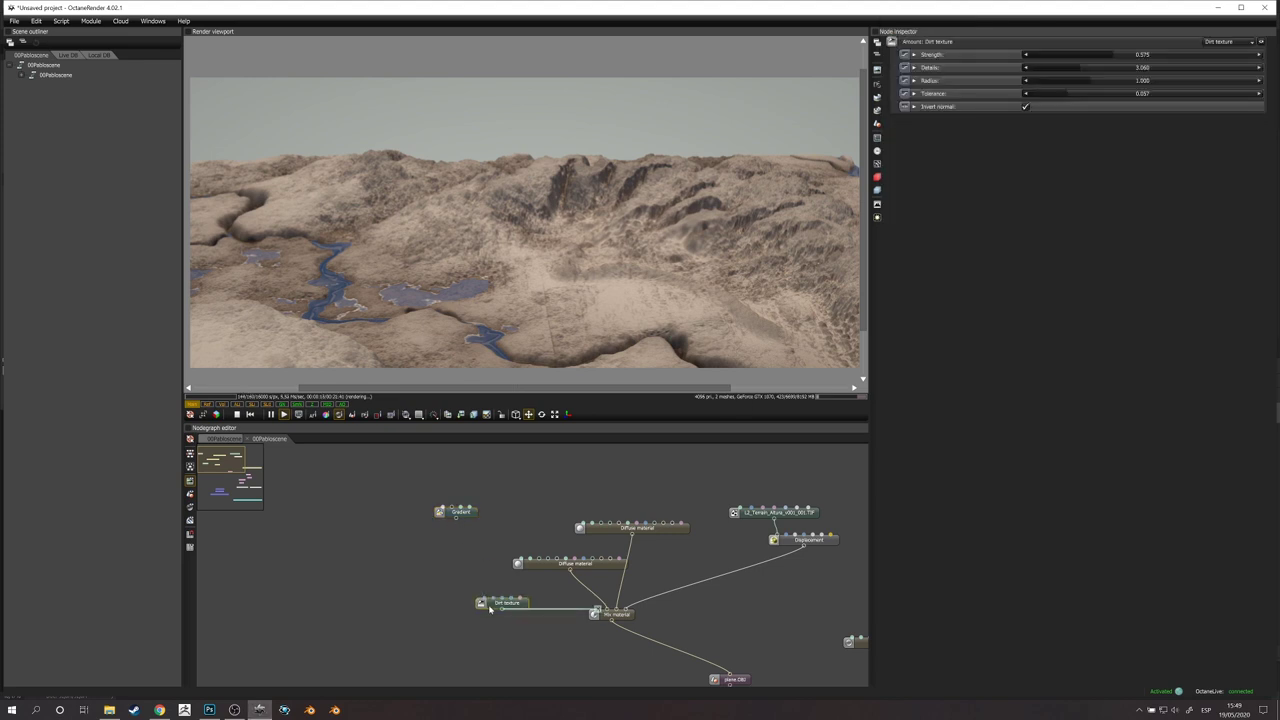
{"action": "left_click_drag", "start_coordinate": [554, 604], "coordinate": [440, 555]}
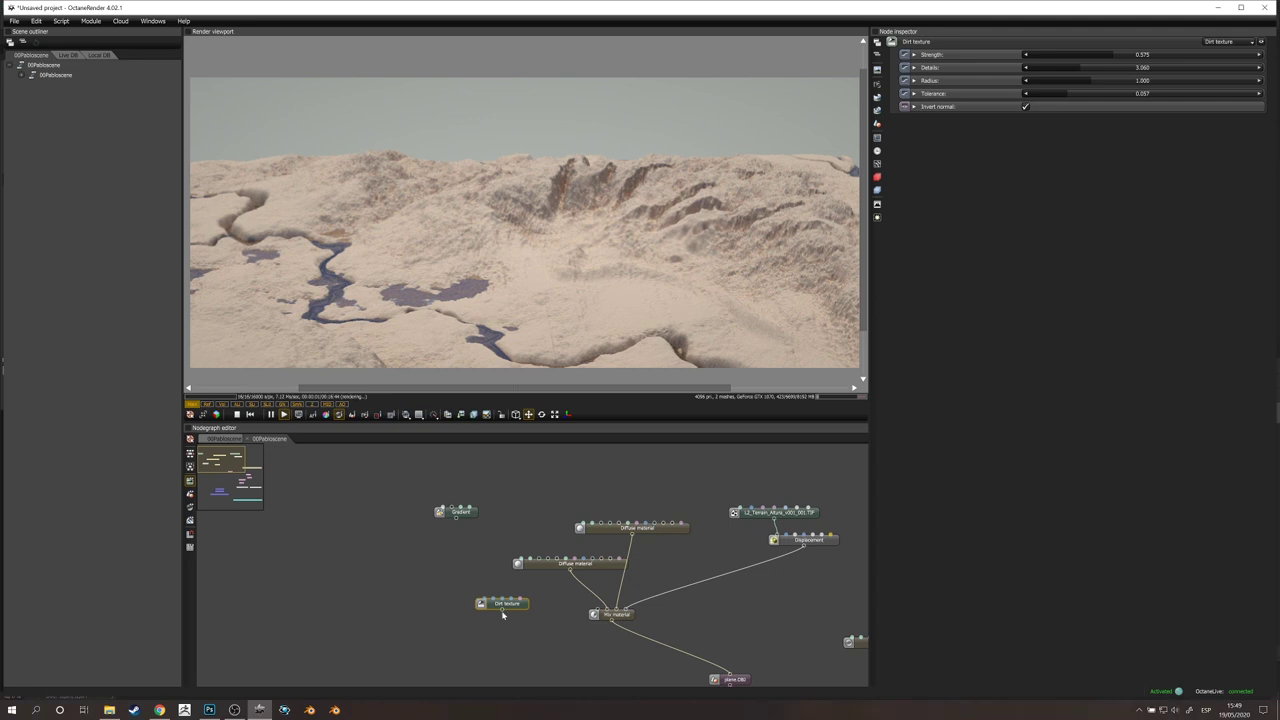
{"action": "left_click_drag", "start_coordinate": [503, 612], "coordinate": [456, 507]}
Step: Connect the beige Diffuse material to plane.OBJ with the Displacement, and drive its diffuse color with the Gradient fed by the Dirt texture
{"action": "left_click_drag", "start_coordinate": [716, 658], "coordinate": [745, 614]}
{"action": "left_click_drag", "start_coordinate": [804, 546], "coordinate": [692, 596]}
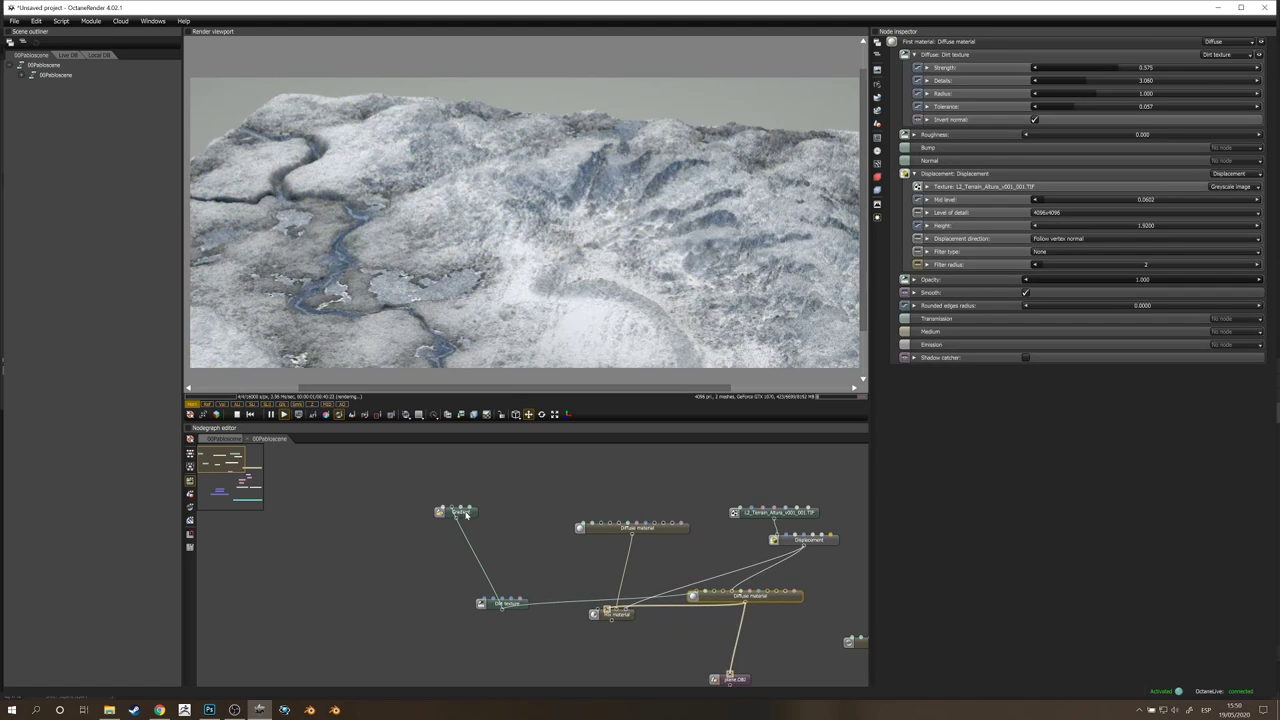
{"action": "left_click_drag", "start_coordinate": [465, 514], "coordinate": [693, 595]}
{"action": "left_click_drag", "start_coordinate": [473, 566], "coordinate": [506, 658]}
{"action": "left_click_drag", "start_coordinate": [512, 655], "coordinate": [711, 516]}
Step: Tidy the node graph by moving the Mix and second Diffuse materials aside and the height texture and Displacement nodes away from the Gradient
{"action": "left_click", "coordinate": [618, 613]}
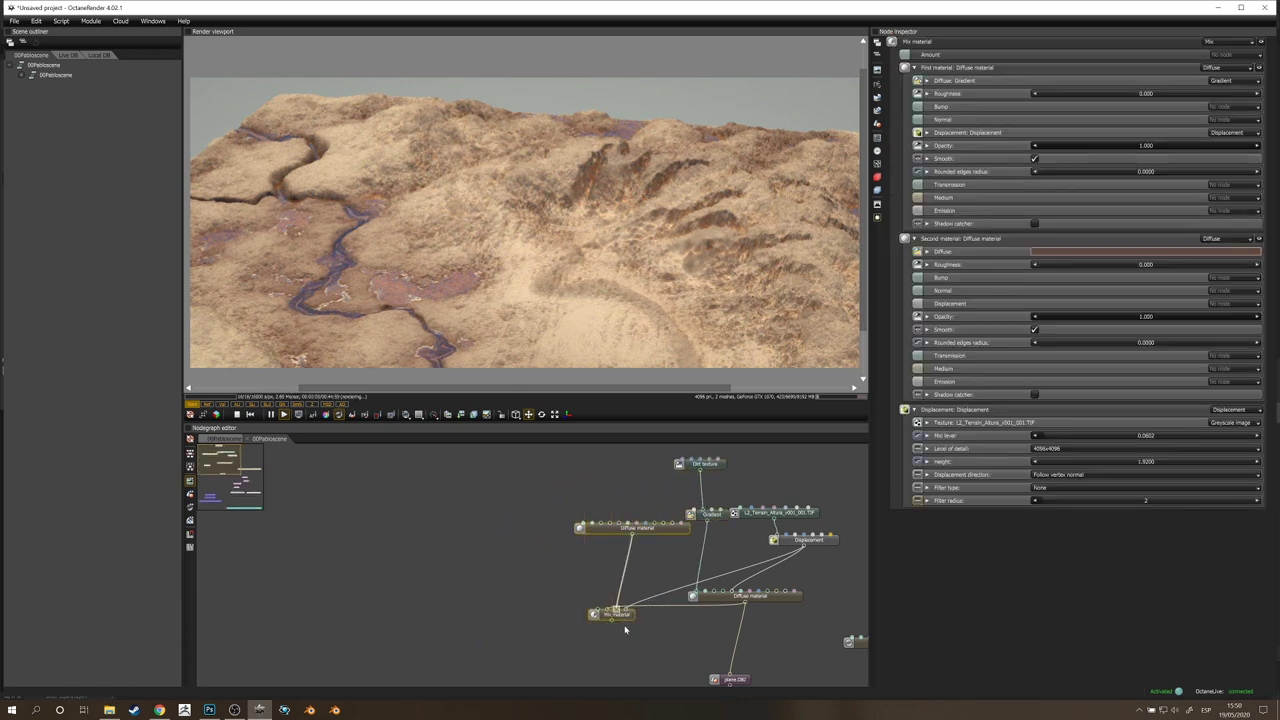
{"action": "middle_click_drag", "start_coordinate": [699, 578], "coordinate": [586, 571]}
{"action": "left_click_drag", "start_coordinate": [506, 607], "coordinate": [380, 594]}
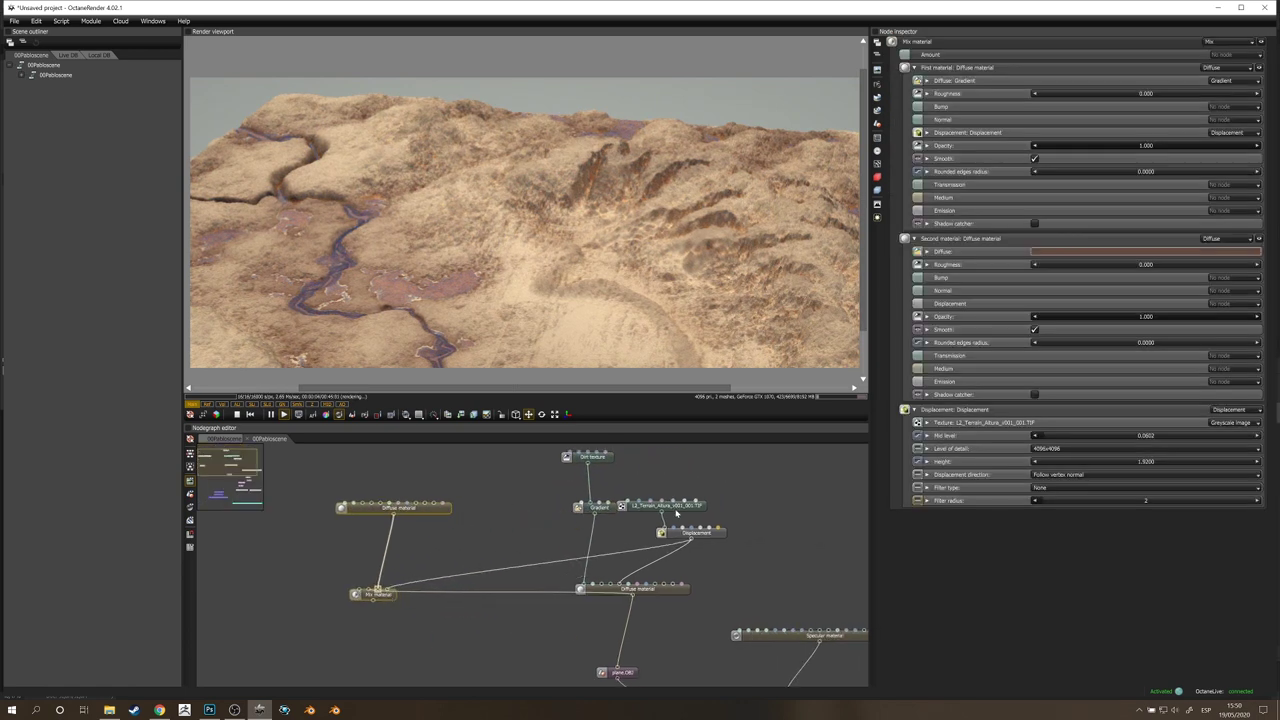
{"action": "left_click_drag", "start_coordinate": [691, 511], "coordinate": [715, 536]}
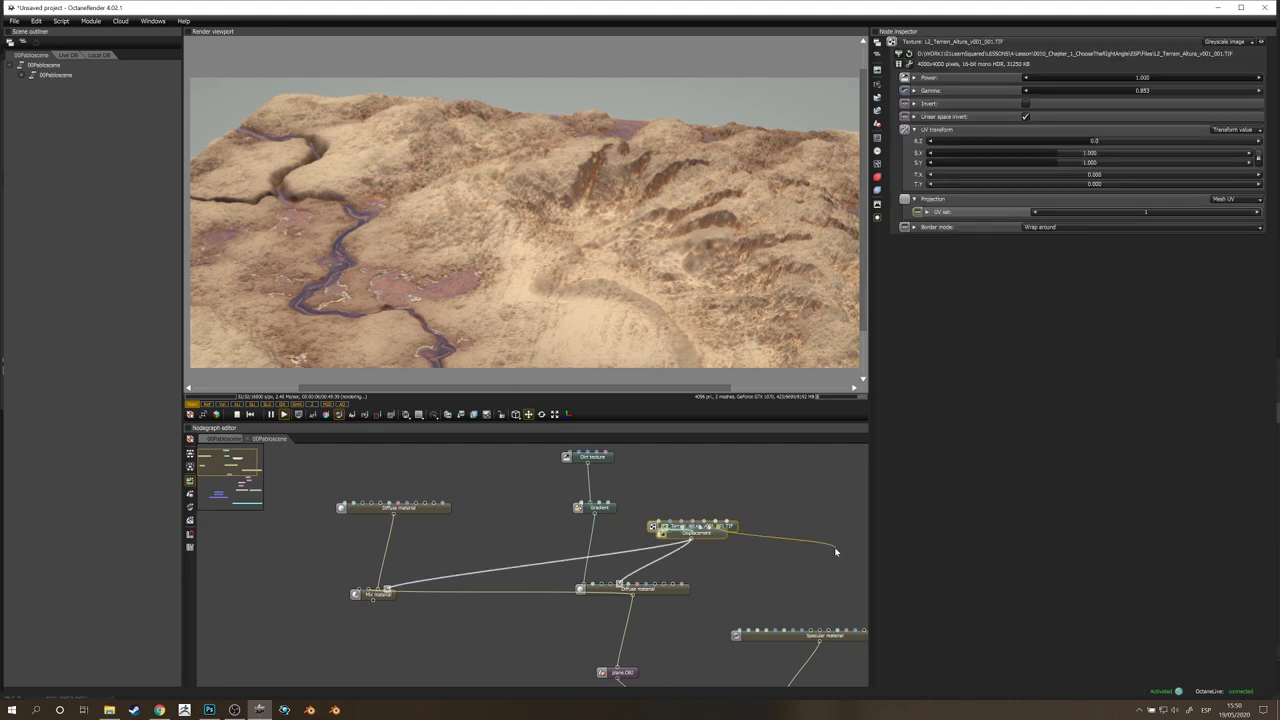
{"action": "left_click_drag", "start_coordinate": [836, 551], "coordinate": [835, 550]}
{"action": "left_click_drag", "start_coordinate": [768, 494], "coordinate": [805, 555]}
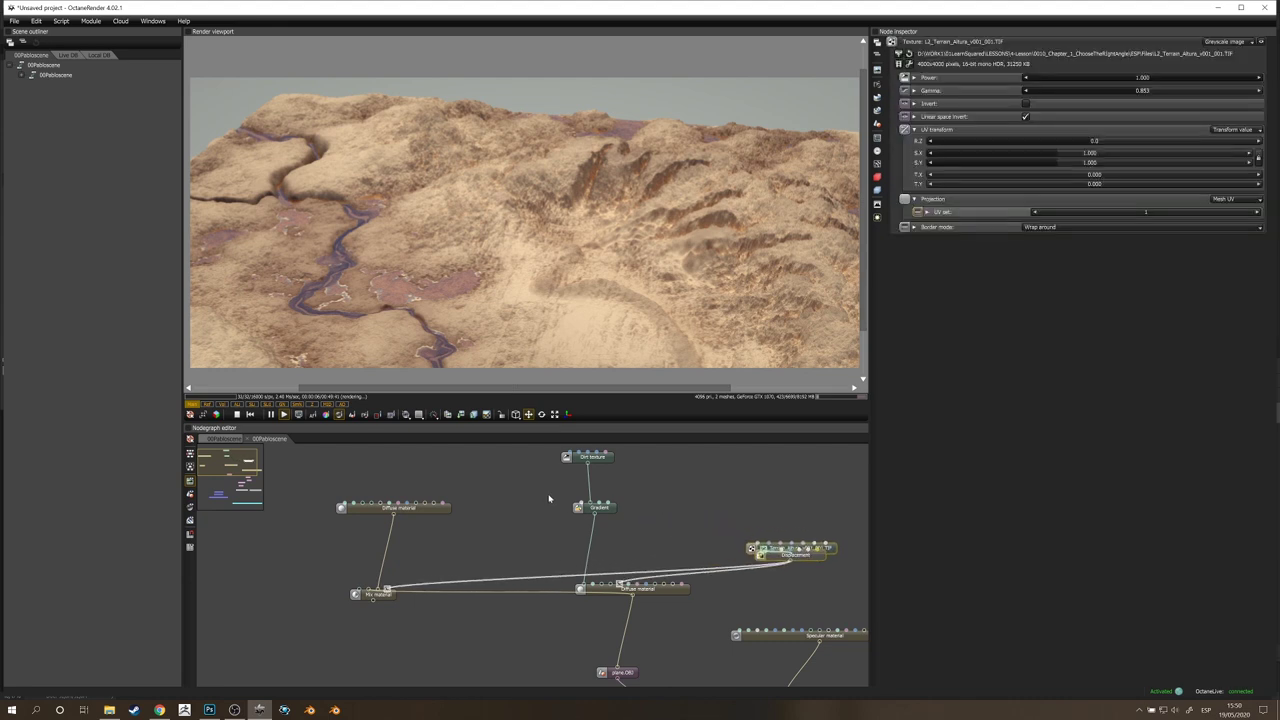
Step: Add a color stop to the Gradient at position 0.300
{"action": "middle_click_drag", "start_coordinate": [624, 471], "coordinate": [626, 485]}
{"action": "left_click", "coordinate": [600, 472]}
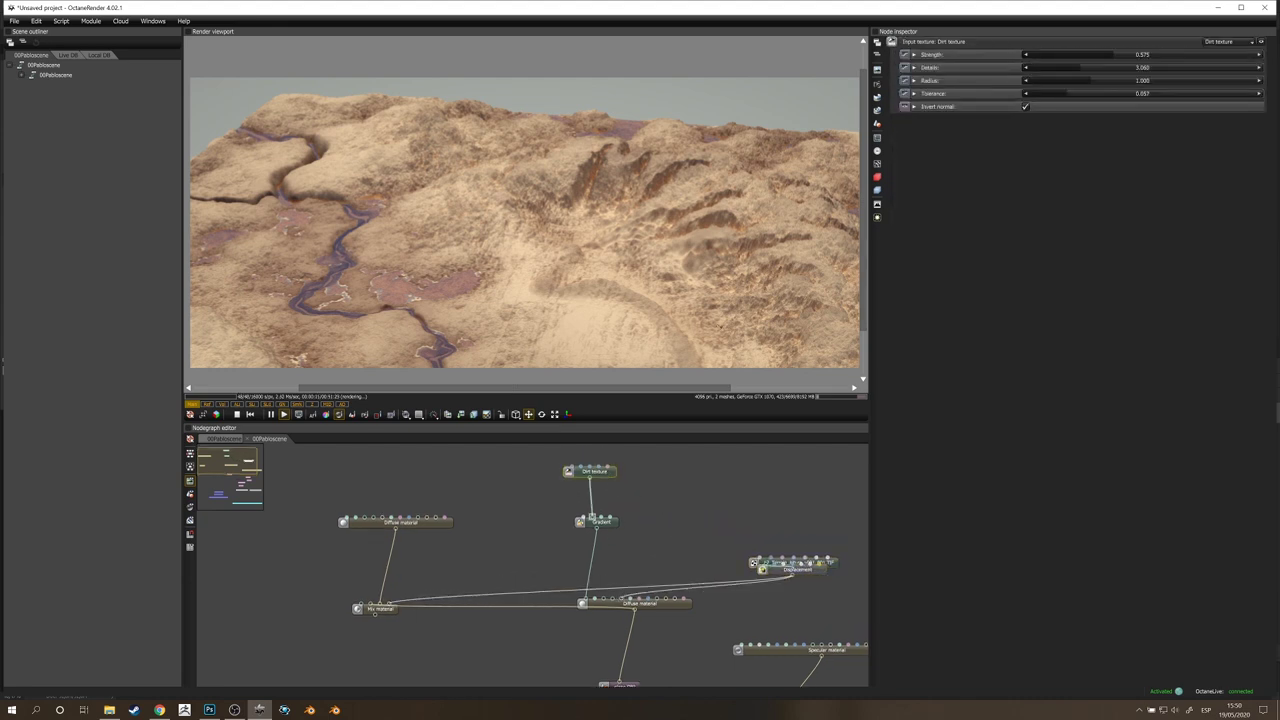
{"action": "left_click", "coordinate": [608, 525]}
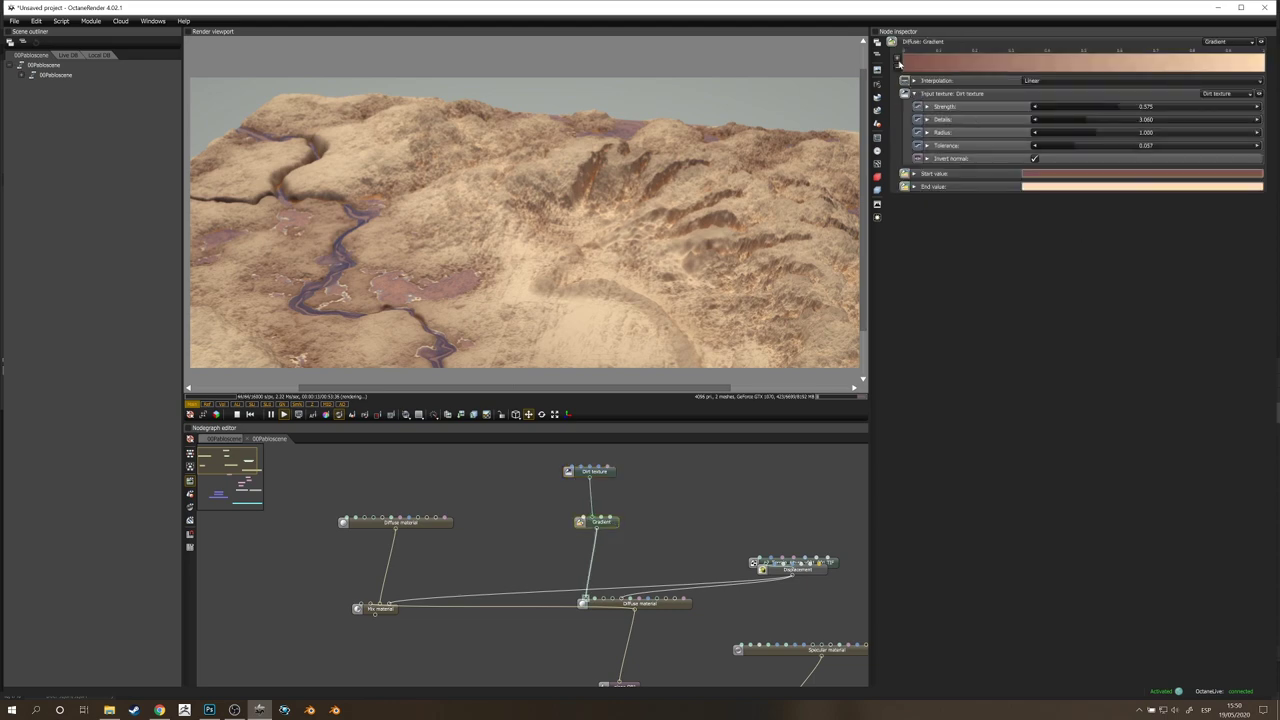
{"action": "left_click", "coordinate": [1012, 64]}
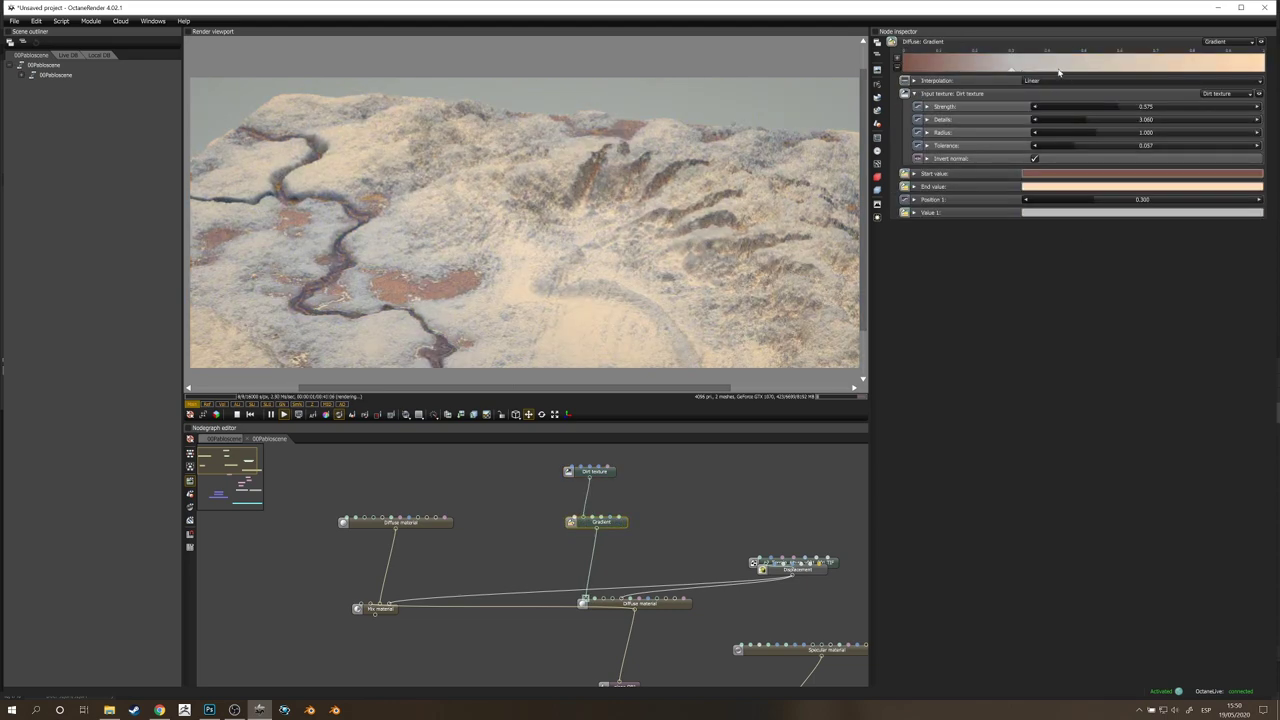
Step: Recolor the Gradient's middle color stop to salmon and move it to about position 0.416
{"action": "left_click_drag", "start_coordinate": [1014, 71], "coordinate": [1074, 71]}
{"action": "left_click", "coordinate": [1061, 213]}
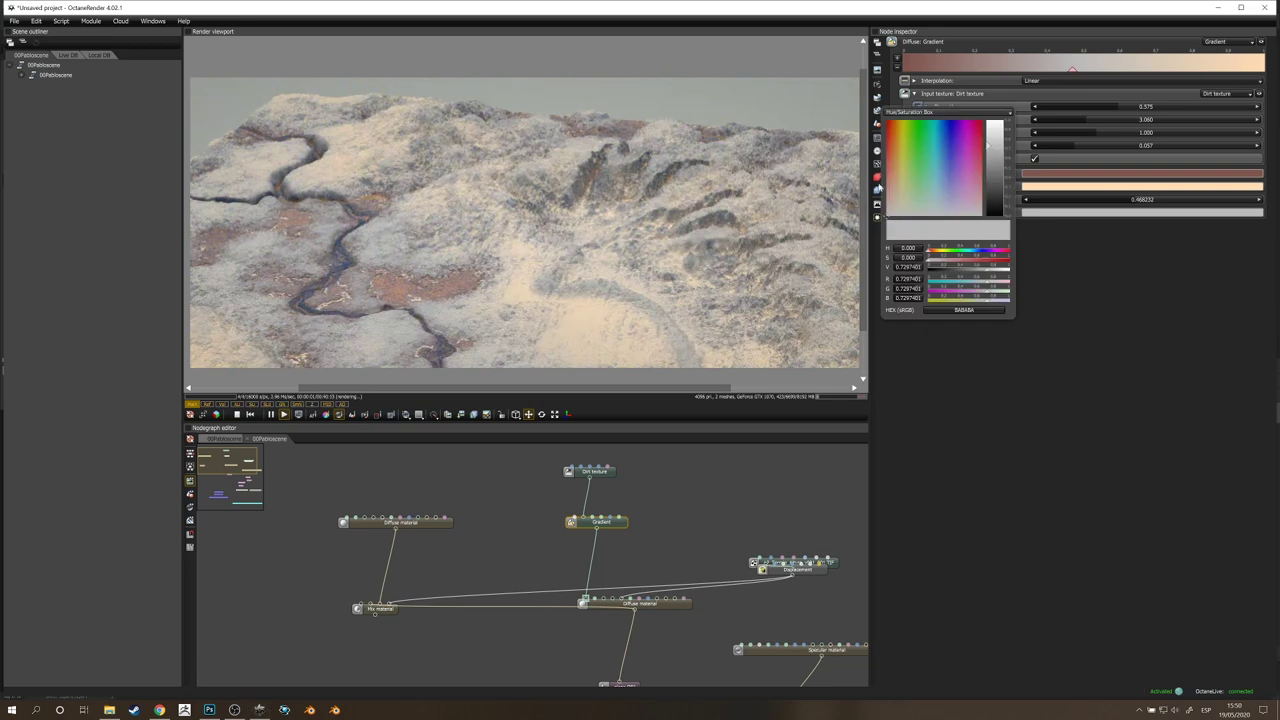
{"action": "left_click", "coordinate": [891, 177]}
{"action": "left_click_drag", "start_coordinate": [890, 177], "coordinate": [920, 178]}
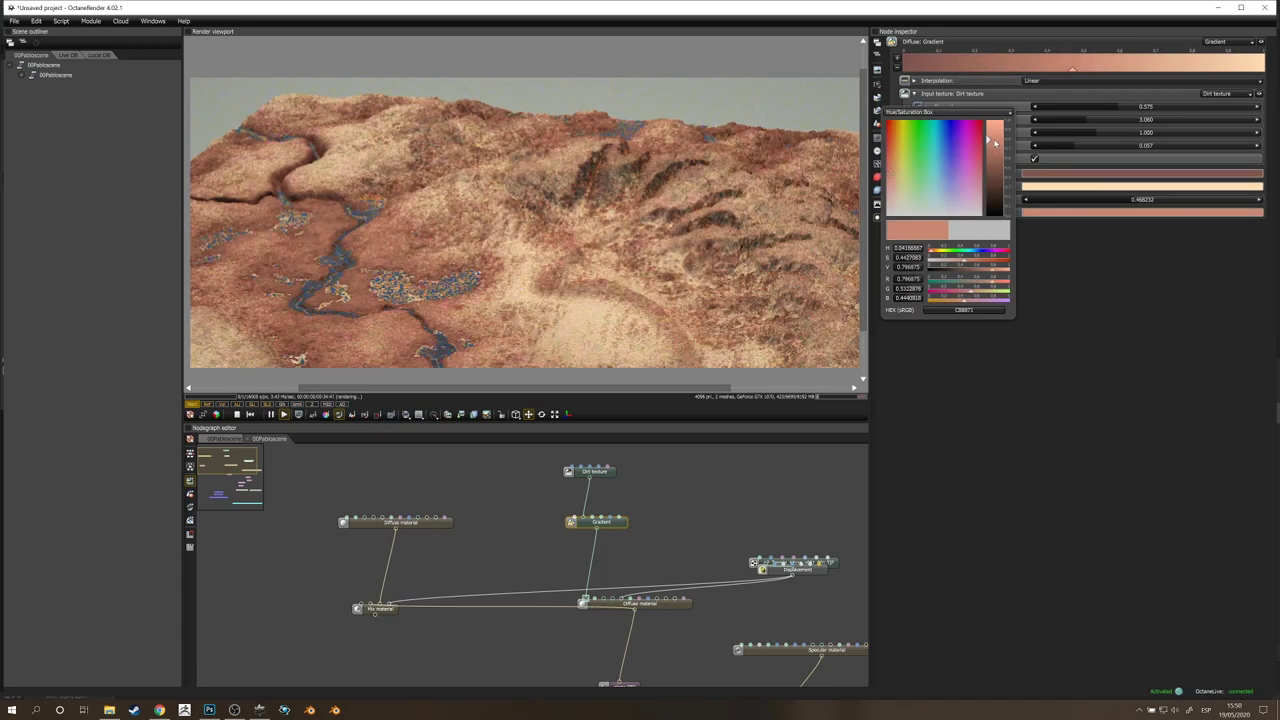
{"action": "left_click", "coordinate": [1061, 274]}
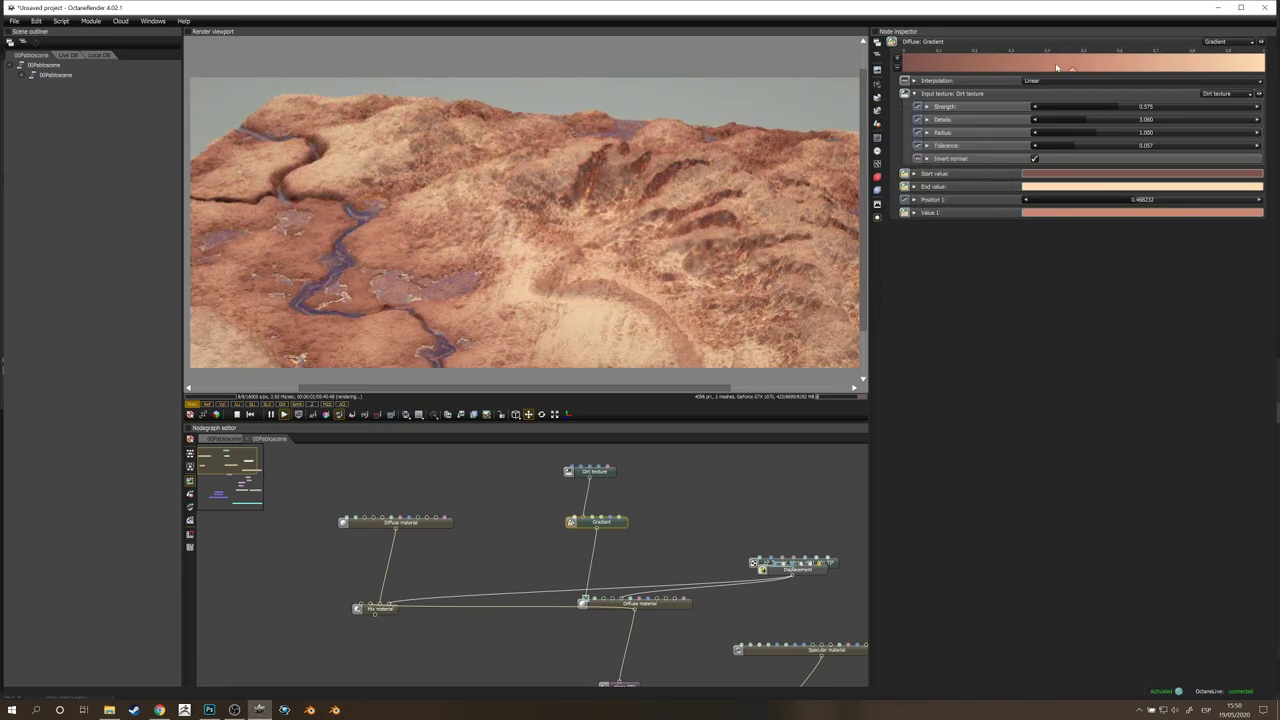
{"action": "mouse_move", "coordinate": [1070, 72]}
{"action": "left_mouse_down"}
{"action": "mouse_move", "coordinate": [935, 72]}
{"action": "mouse_move", "coordinate": [1232, 75]}
{"action": "mouse_move", "coordinate": [925, 72]}
{"action": "mouse_move", "coordinate": [1053, 81]}
{"action": "left_mouse_up"}
Step: Add a Marble texture and connect it to the diffuse input of plane.OBJ's Diffuse material in place of the Gradient
{"action": "left_click_drag", "start_coordinate": [671, 488], "coordinate": [615, 526]}
{"action": "right_click", "coordinate": [599, 505]}
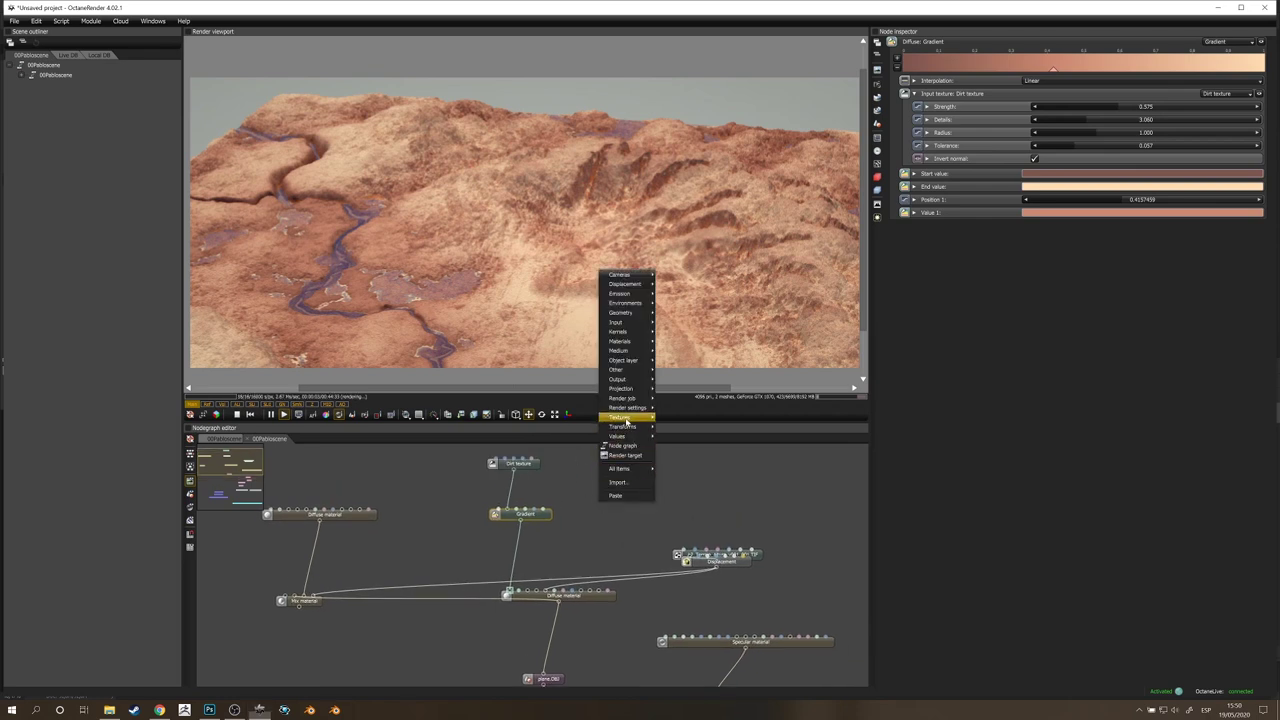
{"action": "mouse_move", "coordinate": [628, 418]}
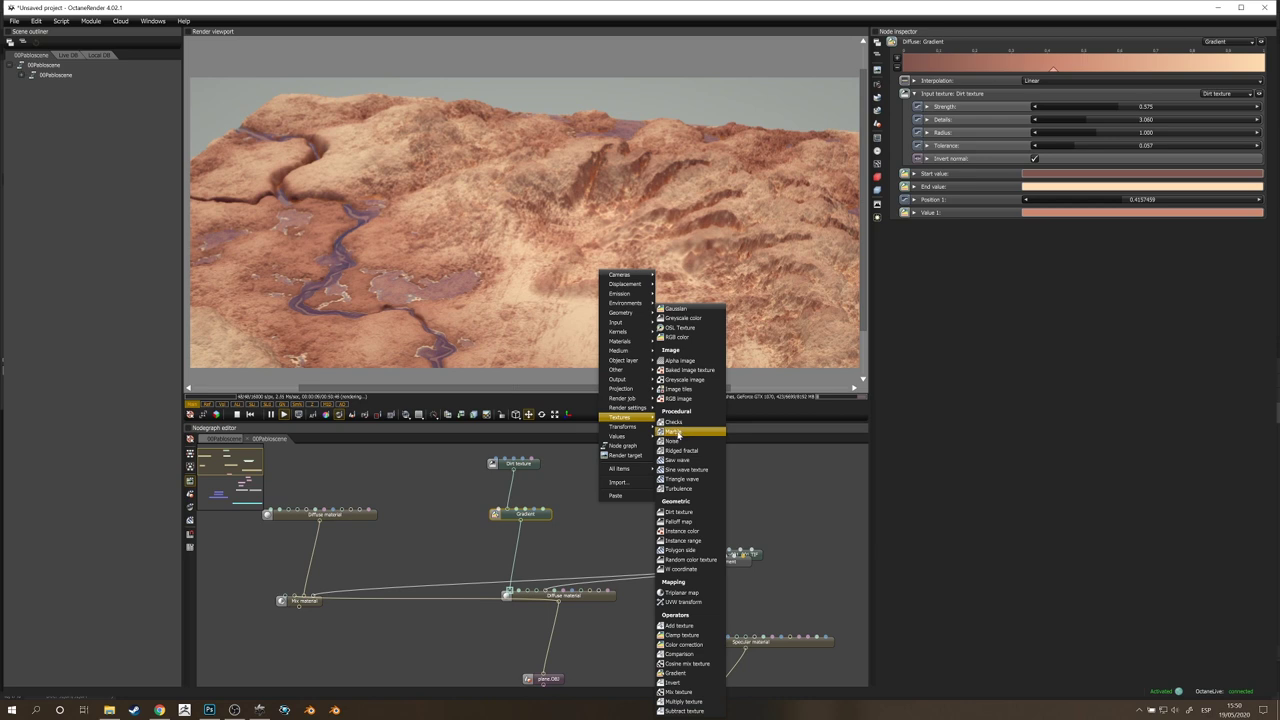
{"action": "left_click", "coordinate": [678, 432]}
{"action": "left_click_drag", "start_coordinate": [598, 501], "coordinate": [638, 495]}
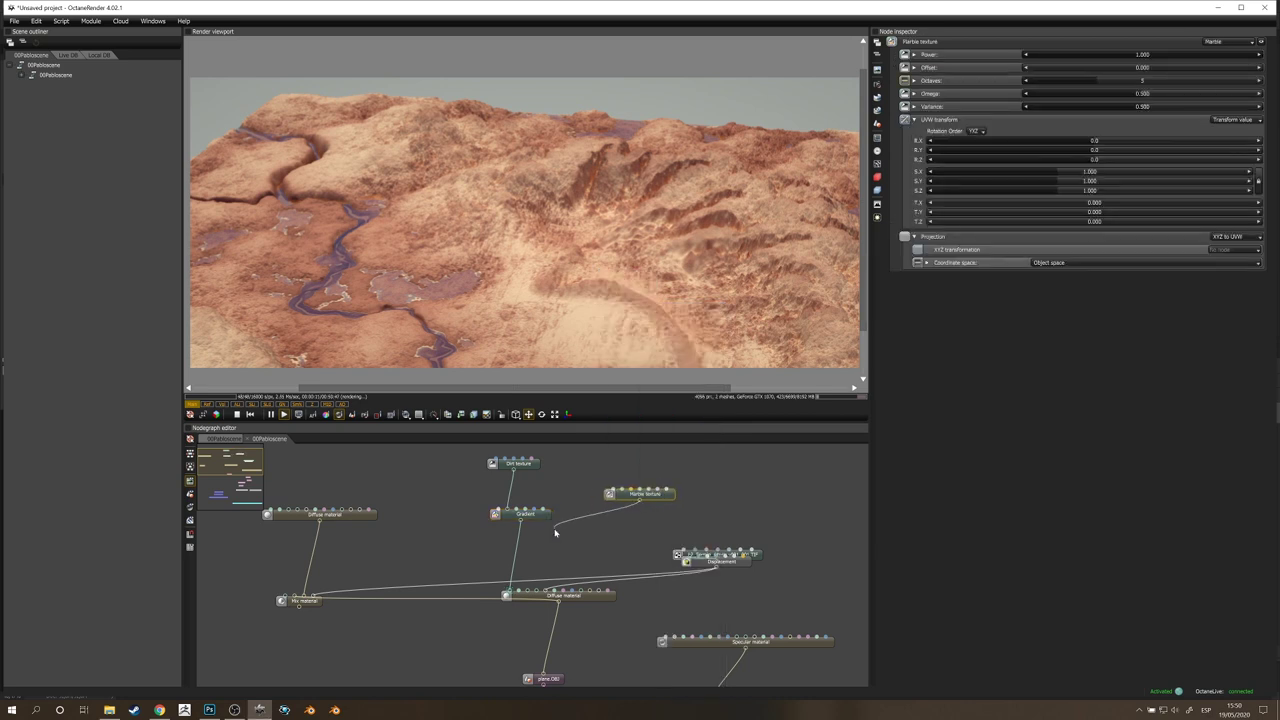
{"action": "left_click_drag", "start_coordinate": [555, 532], "coordinate": [510, 598]}
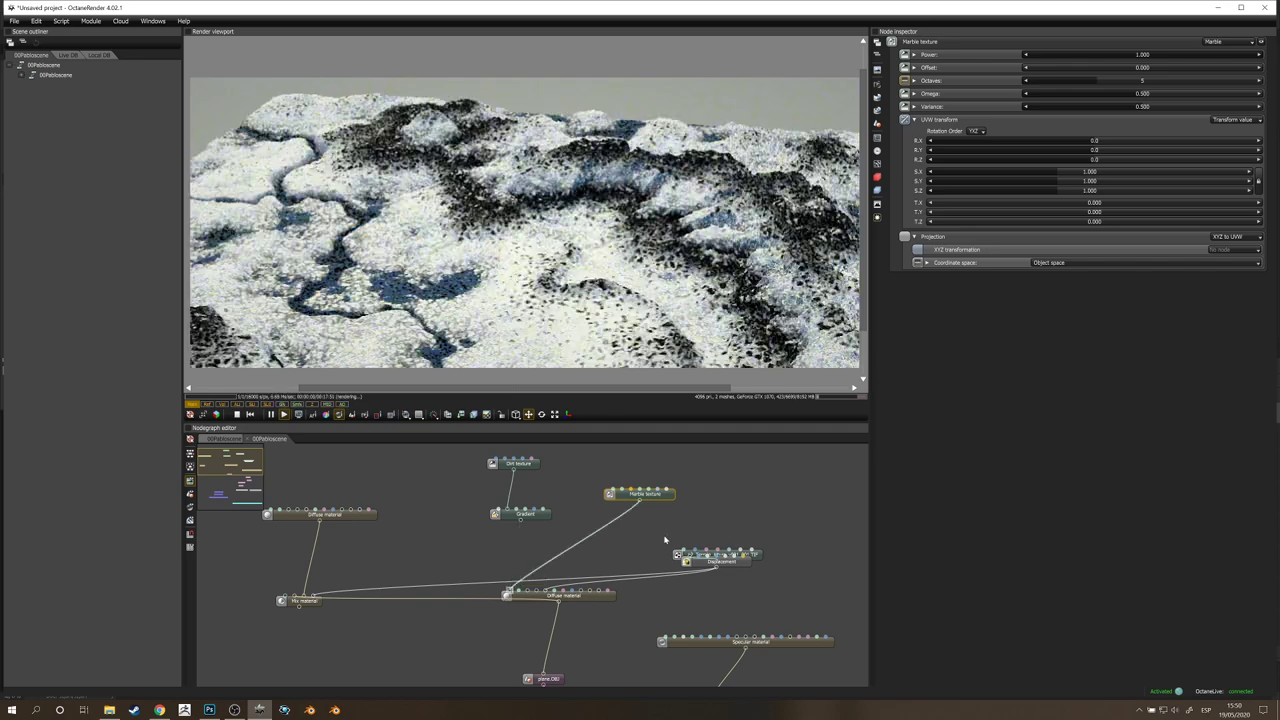
{"action": "left_click_drag", "start_coordinate": [620, 250], "coordinate": [620, 210]}
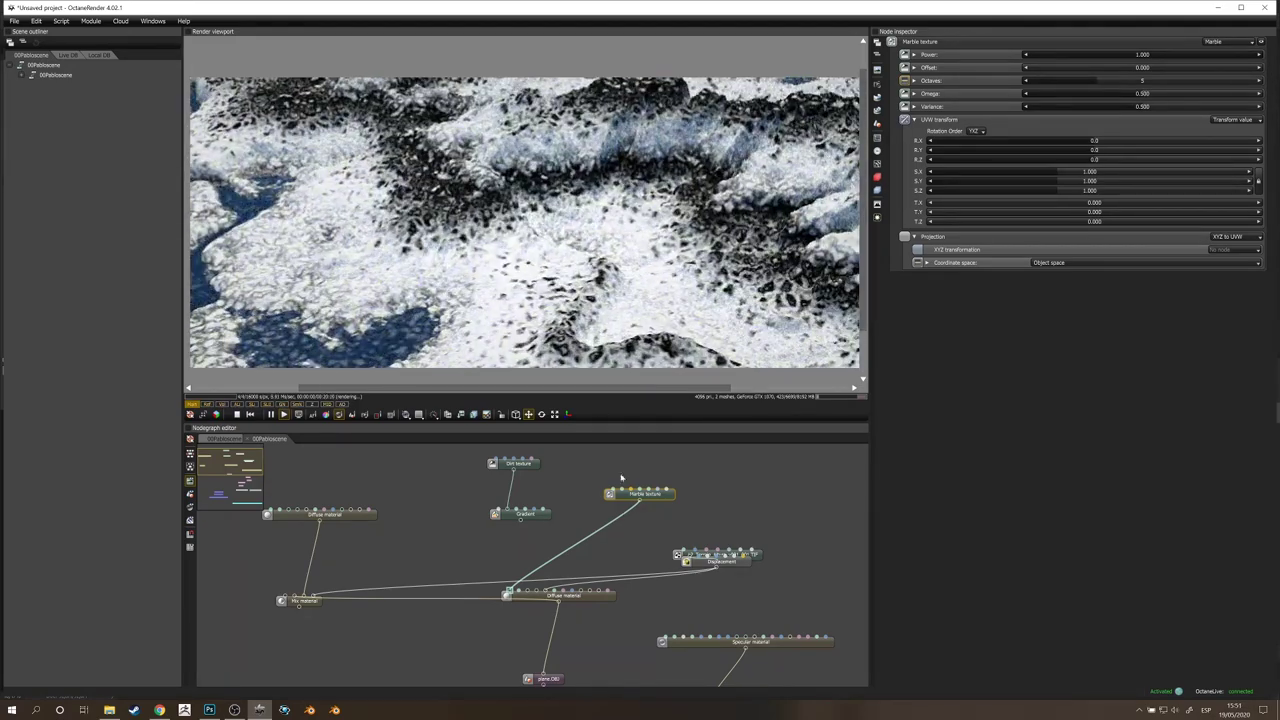
{"action": "left_click_drag", "start_coordinate": [652, 502], "coordinate": [642, 517]}
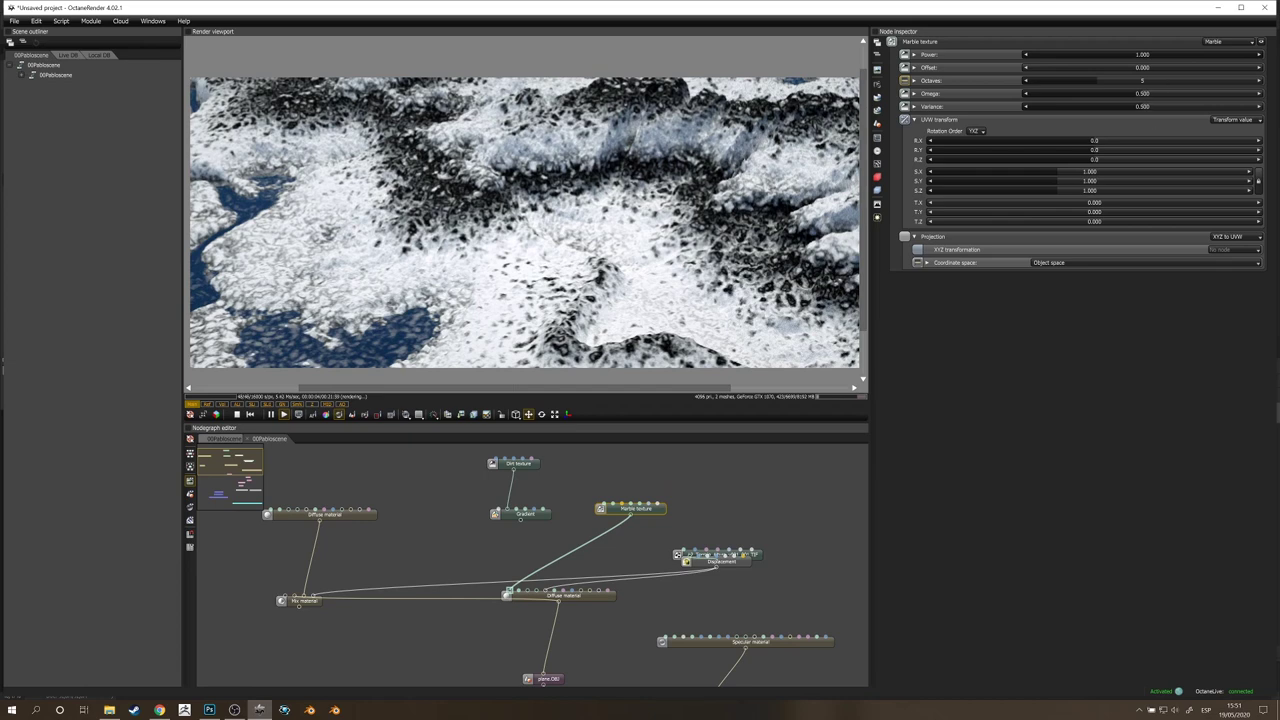
Step: Set the Marble texture's octaves to 7, omega to 0.940, variance to about 0.89 and uniform UVW scale to 1.740
{"action": "left_click_drag", "start_coordinate": [1143, 107], "coordinate": [1260, 94]}
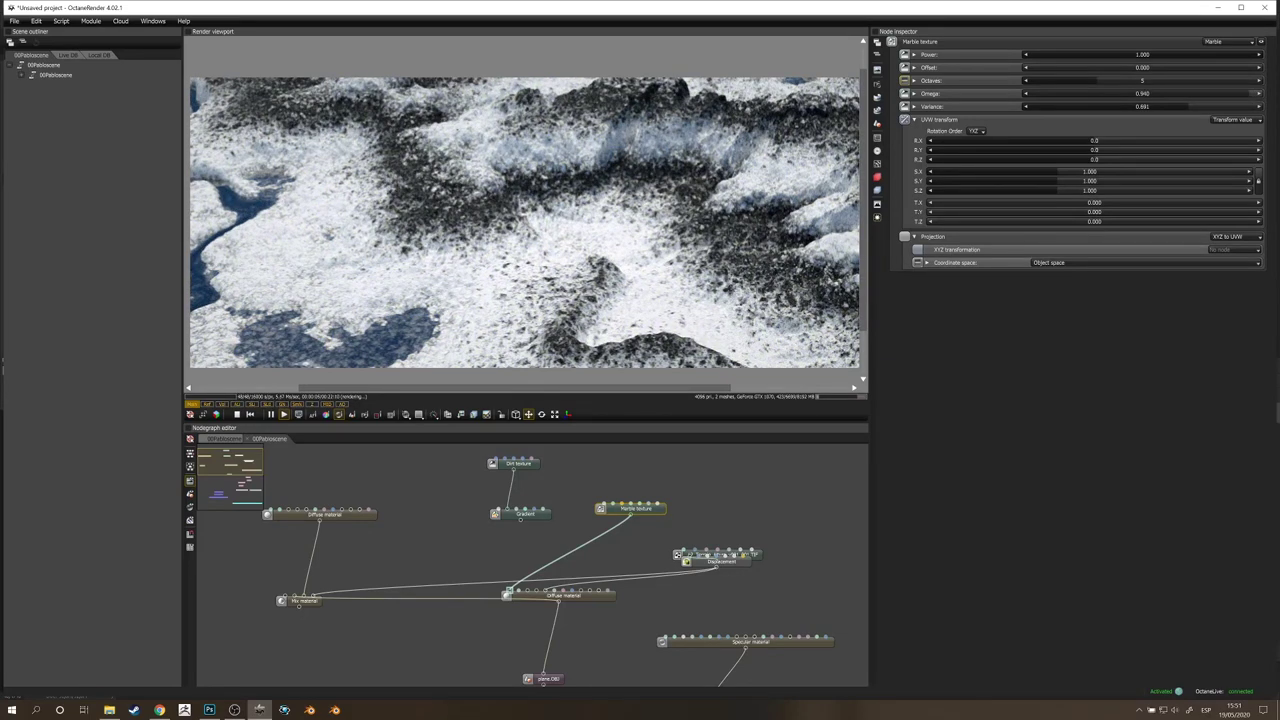
{"action": "left_click_drag", "start_coordinate": [1246, 82], "coordinate": [1236, 116]}
{"action": "scroll", "coordinate": [524, 222], "scroll_direction": "down", "scroll_amount": 5}
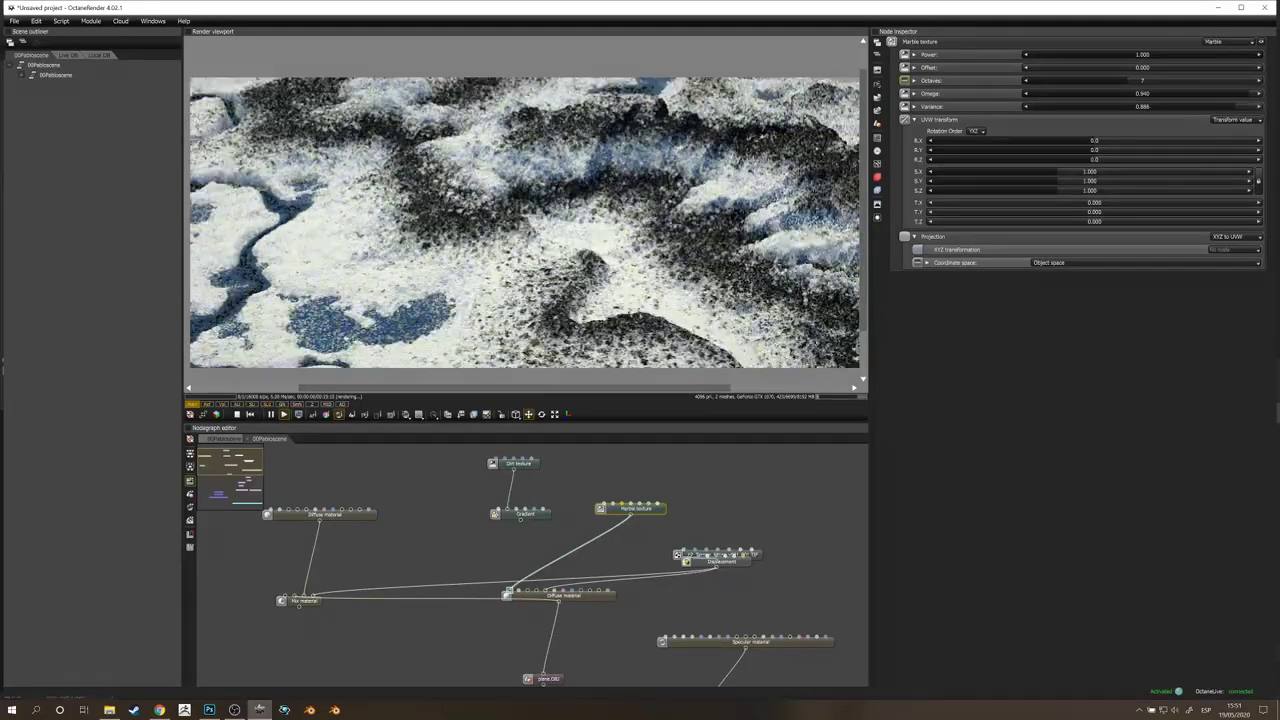
{"action": "left_click_drag", "start_coordinate": [524, 230], "coordinate": [630, 190]}
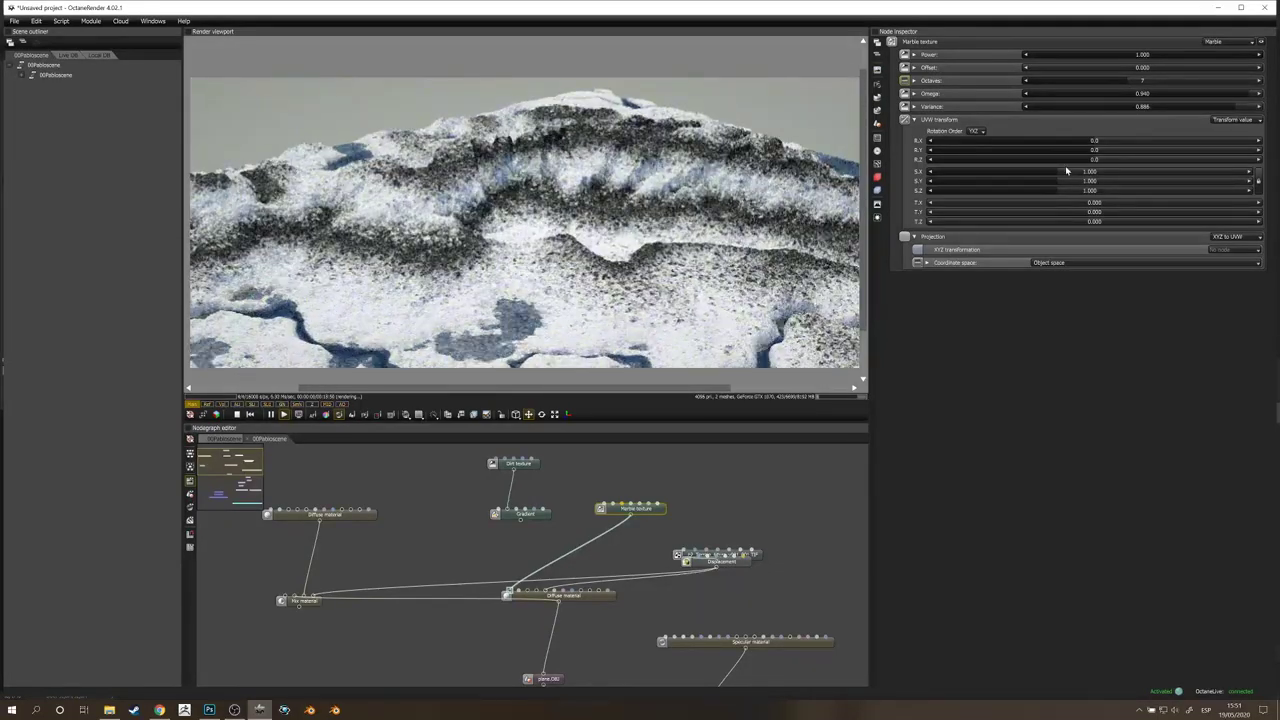
{"action": "mouse_move", "coordinate": [1065, 170]}
{"action": "left_mouse_down"}
{"action": "mouse_move", "coordinate": [1086, 172]}
{"action": "mouse_move", "coordinate": [1073, 178]}
{"action": "left_mouse_up"}
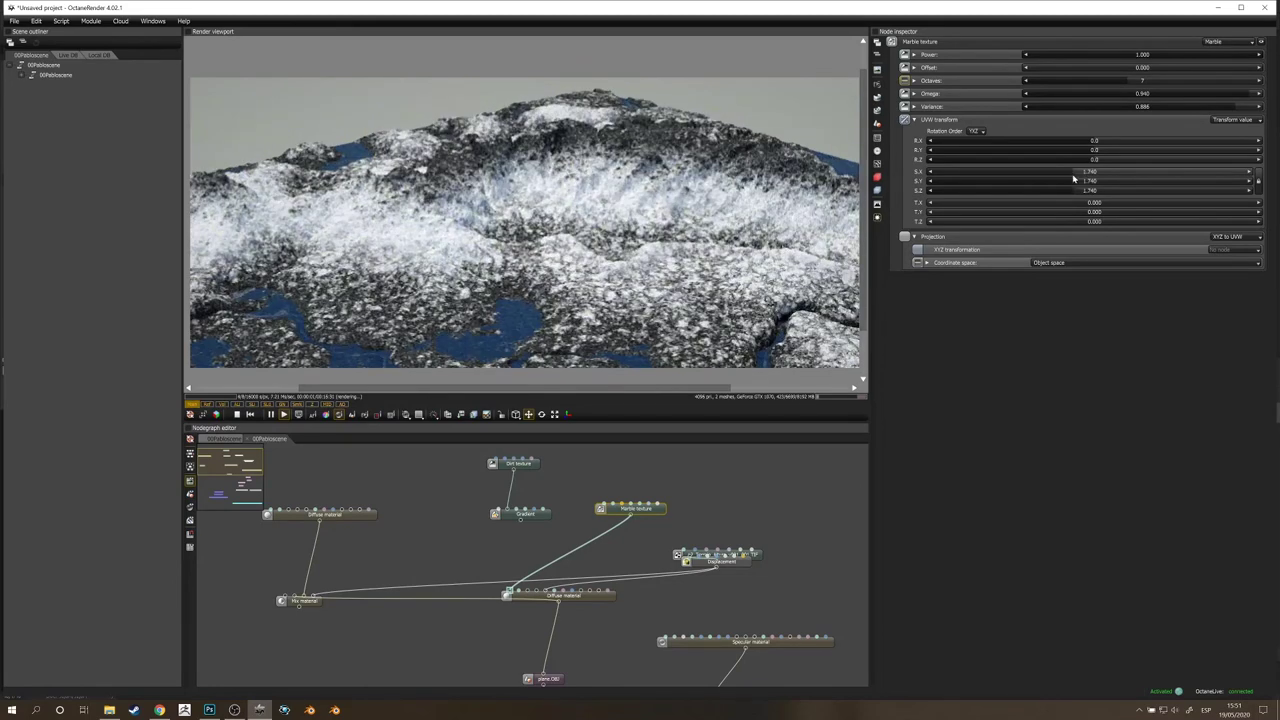
Step: Combine the Dirt and Marble textures in a Multiply texture feeding the Gradient, and reconnect the Gradient to the Diffuse material's diffuse input
{"action": "left_click", "coordinate": [573, 517]}
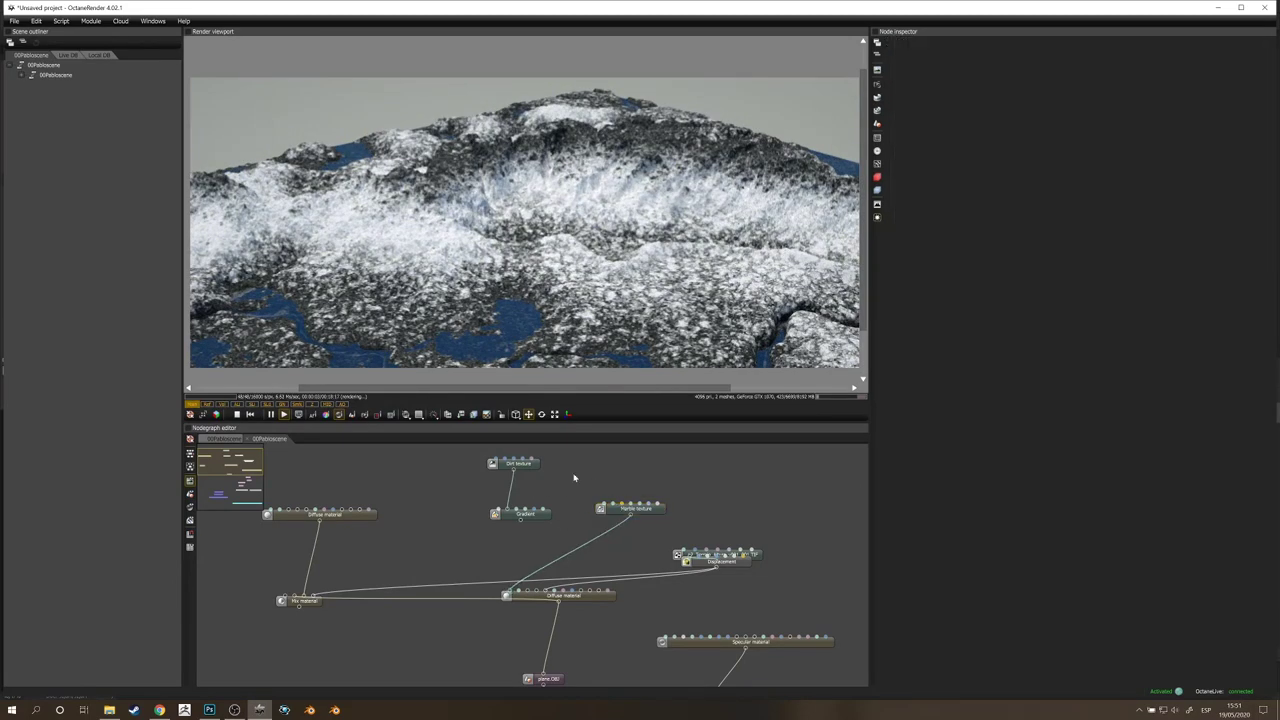
{"action": "right_click", "coordinate": [573, 478]}
{"action": "mouse_move", "coordinate": [600, 440]}
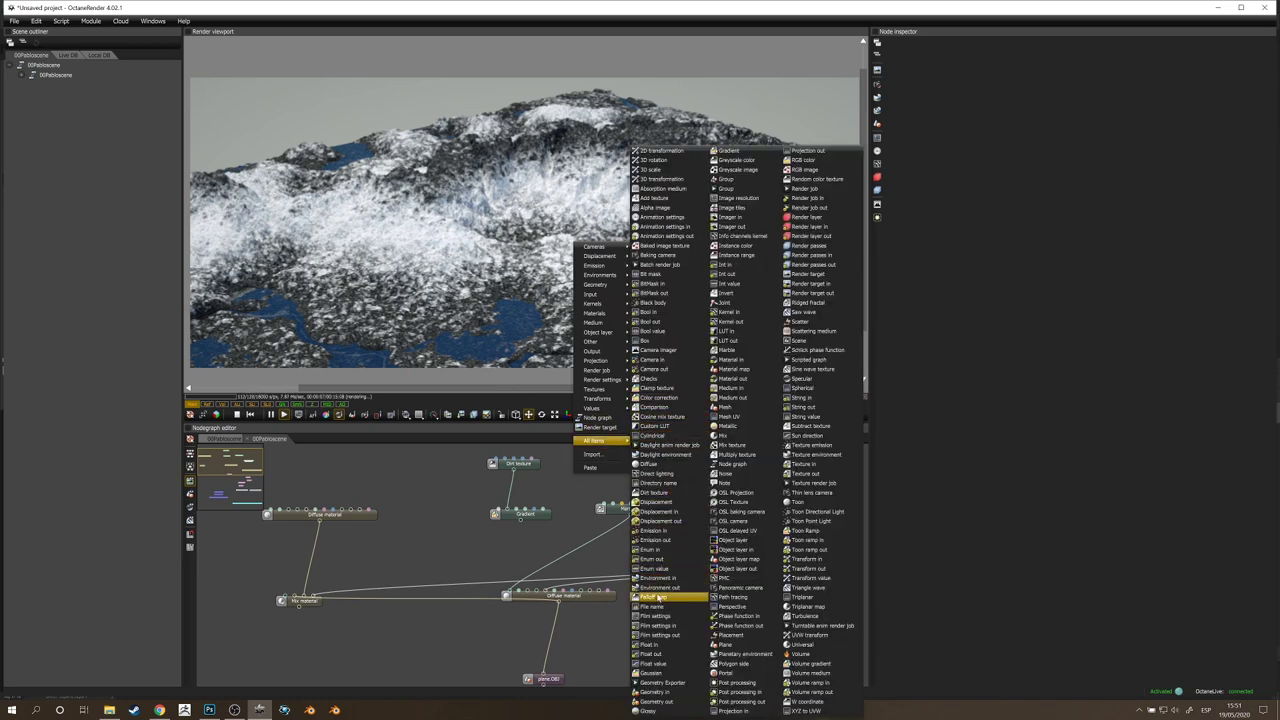
{"action": "mouse_move", "coordinate": [600, 389]}
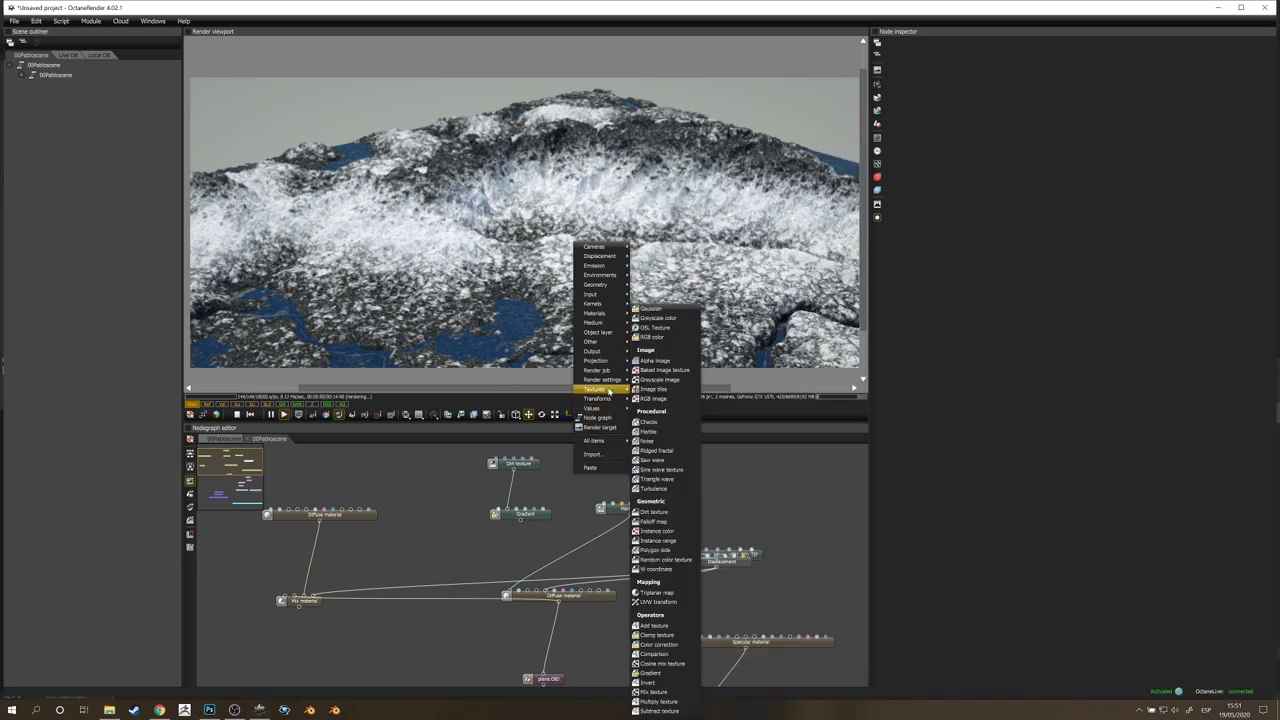
{"action": "left_click", "coordinate": [657, 702]}
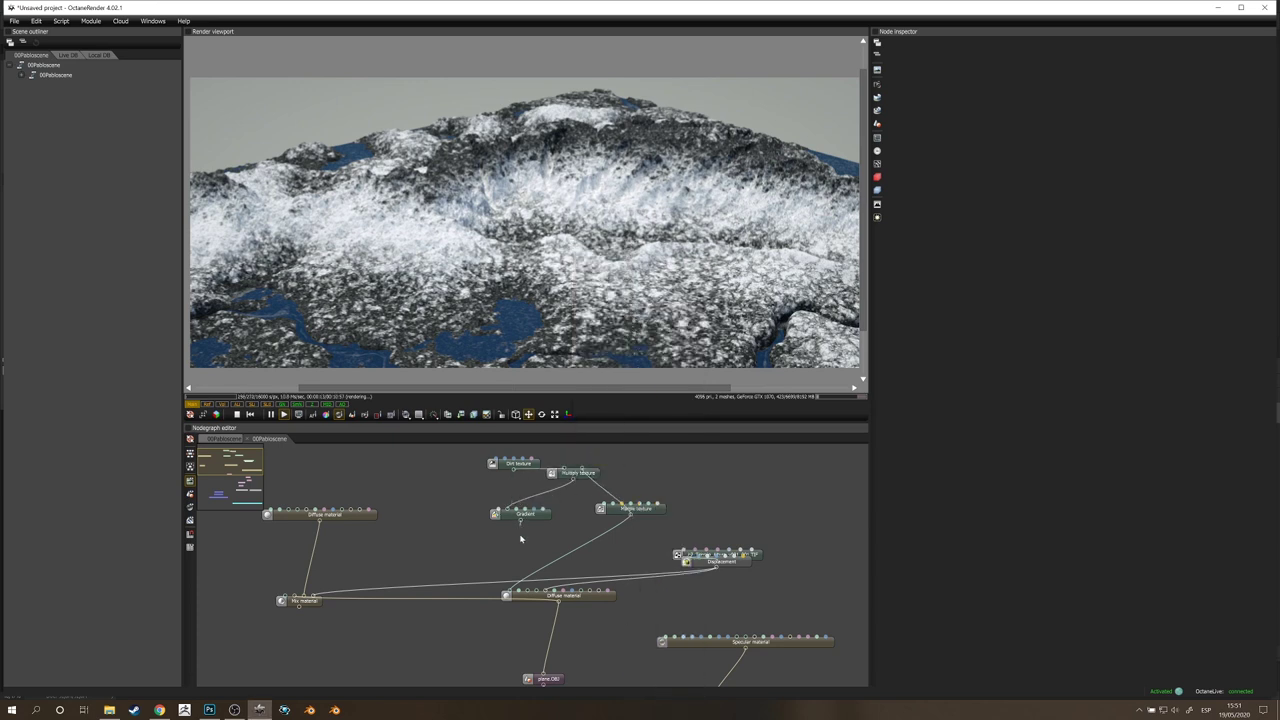
{"action": "left_click_drag", "start_coordinate": [510, 600], "coordinate": [510, 591]}
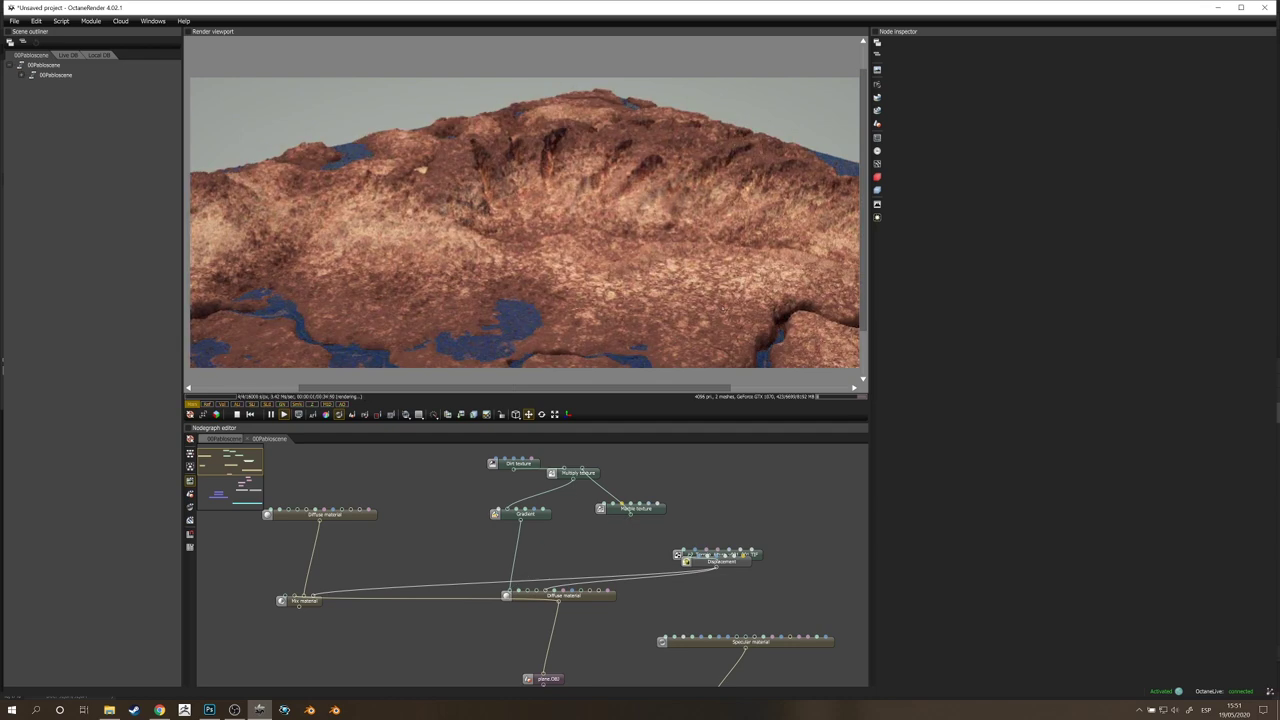
{"action": "left_click_drag", "start_coordinate": [724, 309], "coordinate": [596, 308]}
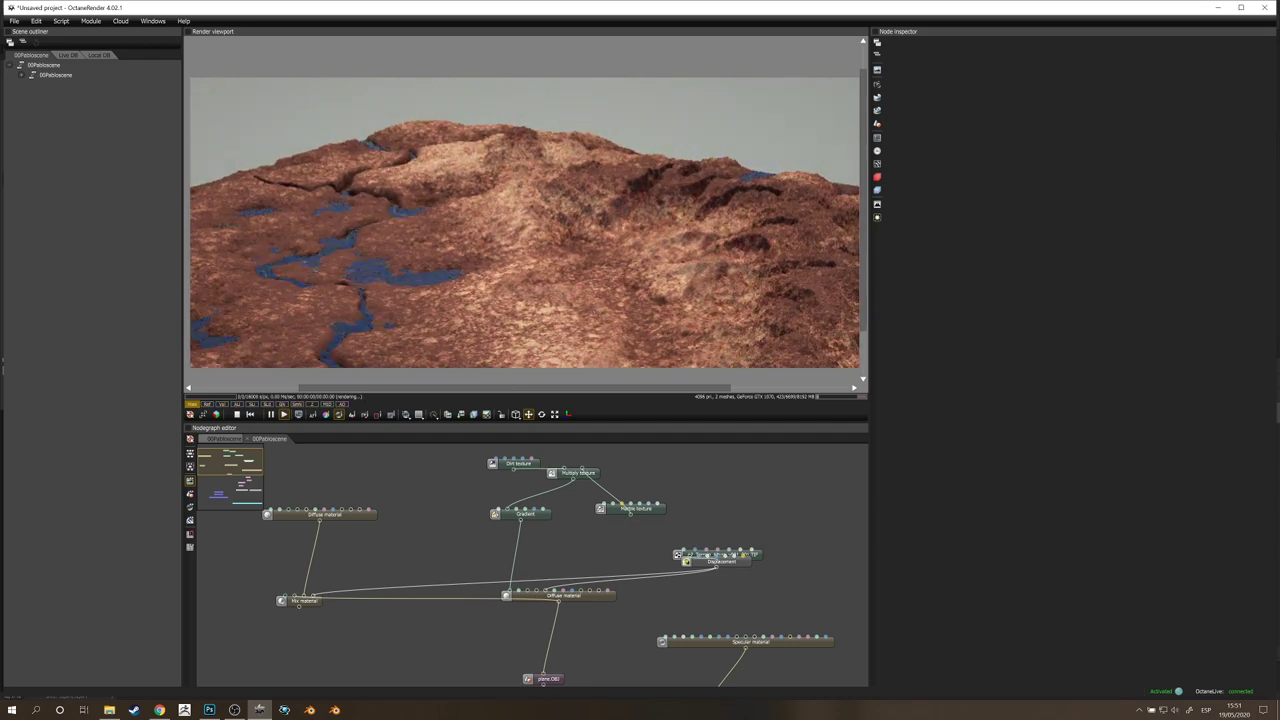
{"action": "left_click", "coordinate": [656, 507]}
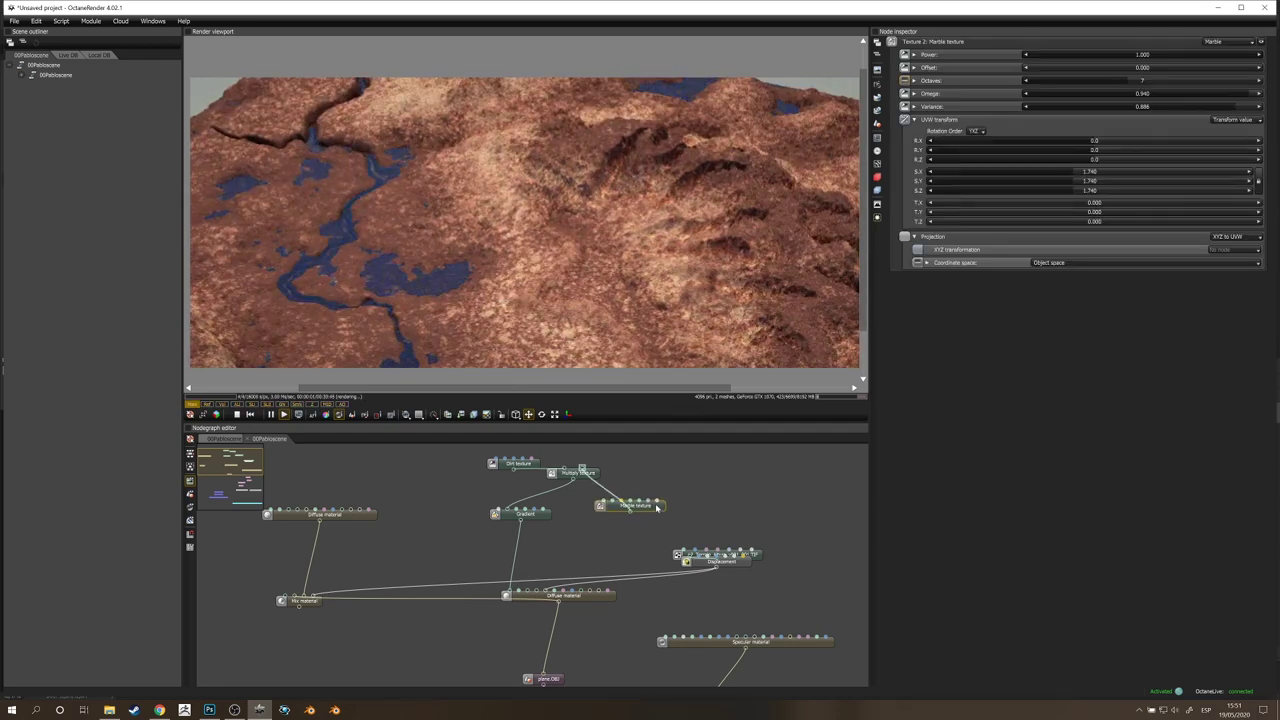
{"action": "left_click_drag", "start_coordinate": [656, 507], "coordinate": [653, 497]}
Step: Add another color stop to the Gradient at about position 0.093 and color it khaki, AEA888
{"action": "left_click", "coordinate": [540, 516]}
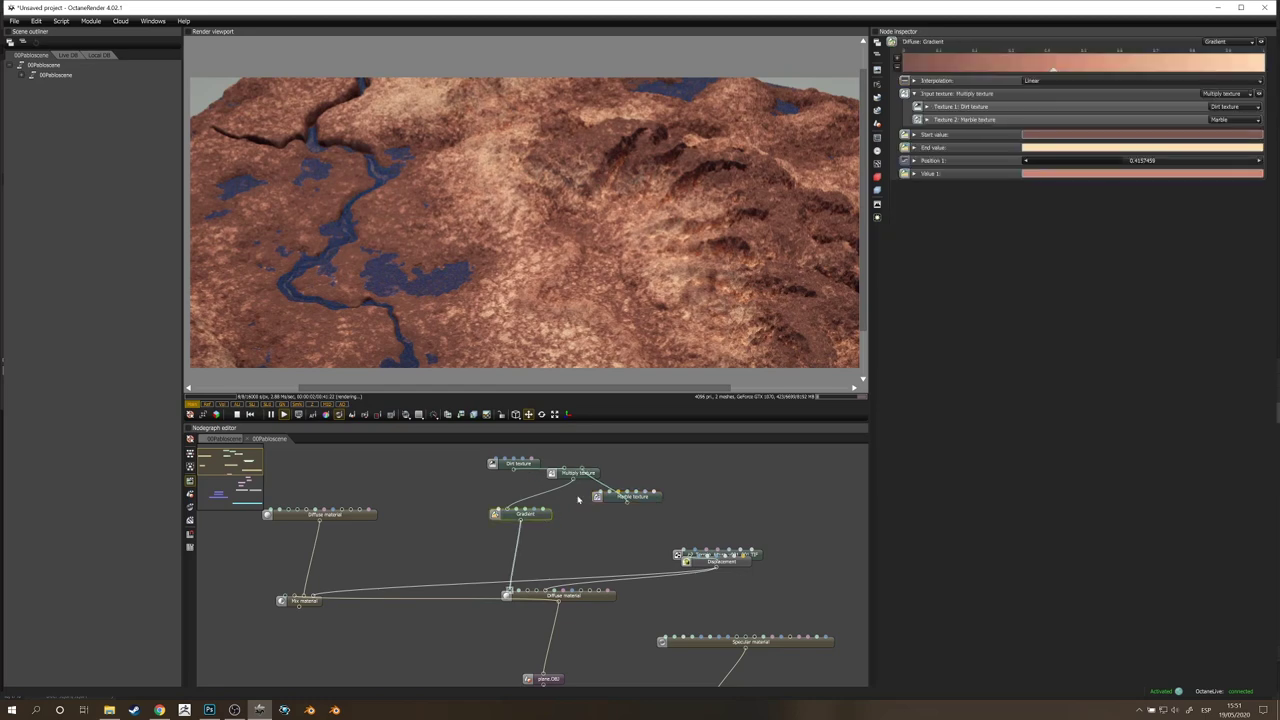
{"action": "left_click", "coordinate": [926, 66]}
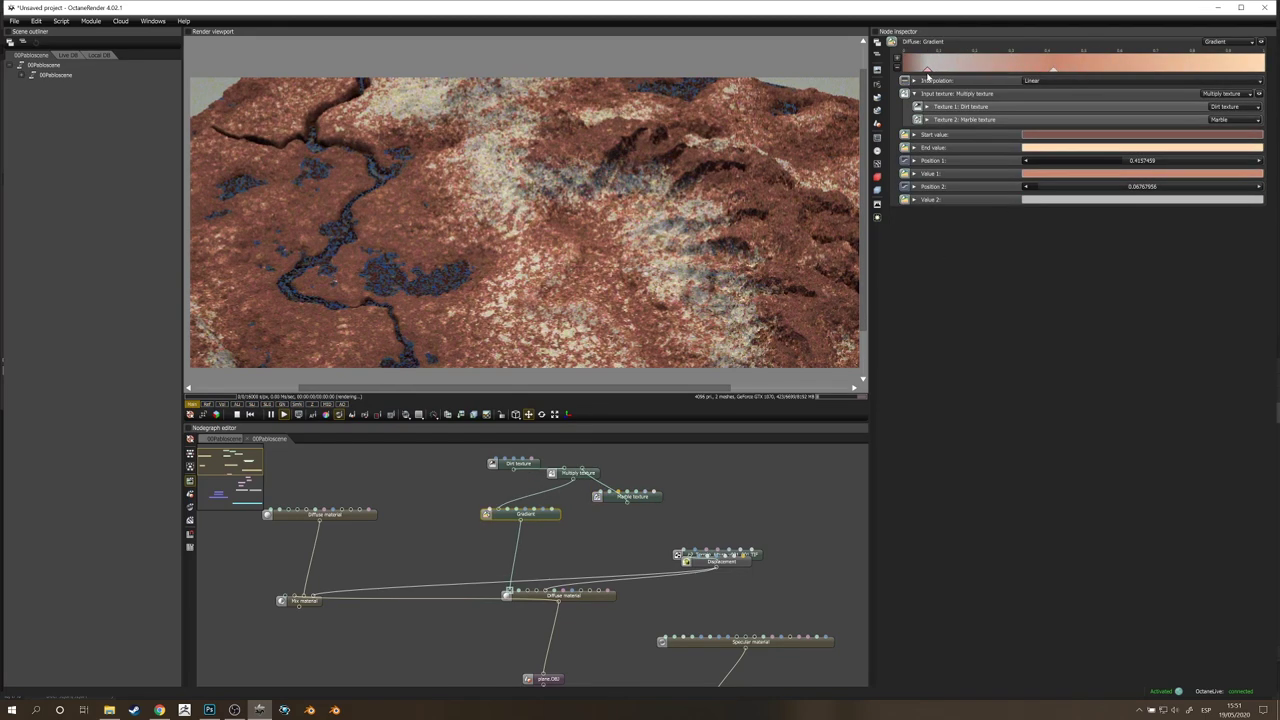
{"action": "left_click_drag", "start_coordinate": [928, 74], "coordinate": [937, 74]}
{"action": "left_click", "coordinate": [1046, 202]}
{"action": "mouse_move", "coordinate": [994, 138]}
{"action": "left_mouse_down"}
{"action": "mouse_move", "coordinate": [997, 170]}
{"action": "mouse_move", "coordinate": [996, 147]}
{"action": "left_mouse_up"}
{"action": "left_click_drag", "start_coordinate": [914, 180], "coordinate": [900, 186]}
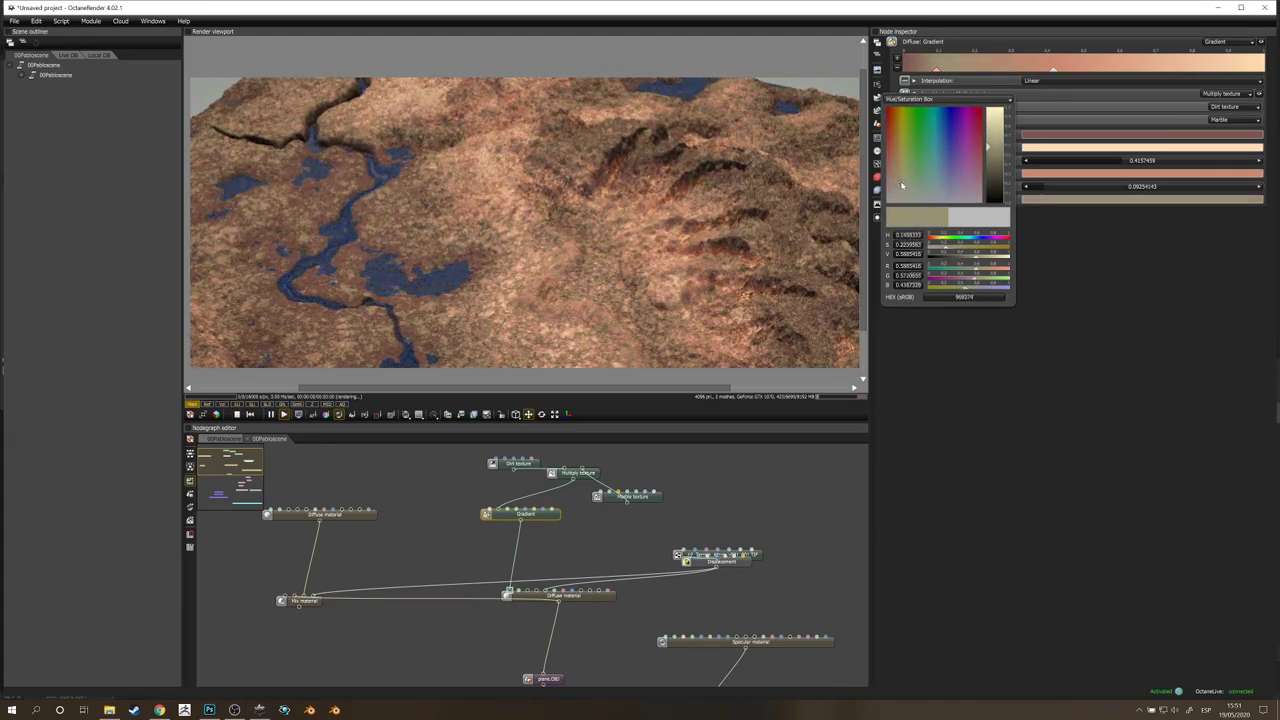
{"action": "left_click_drag", "start_coordinate": [997, 147], "coordinate": [997, 138]}
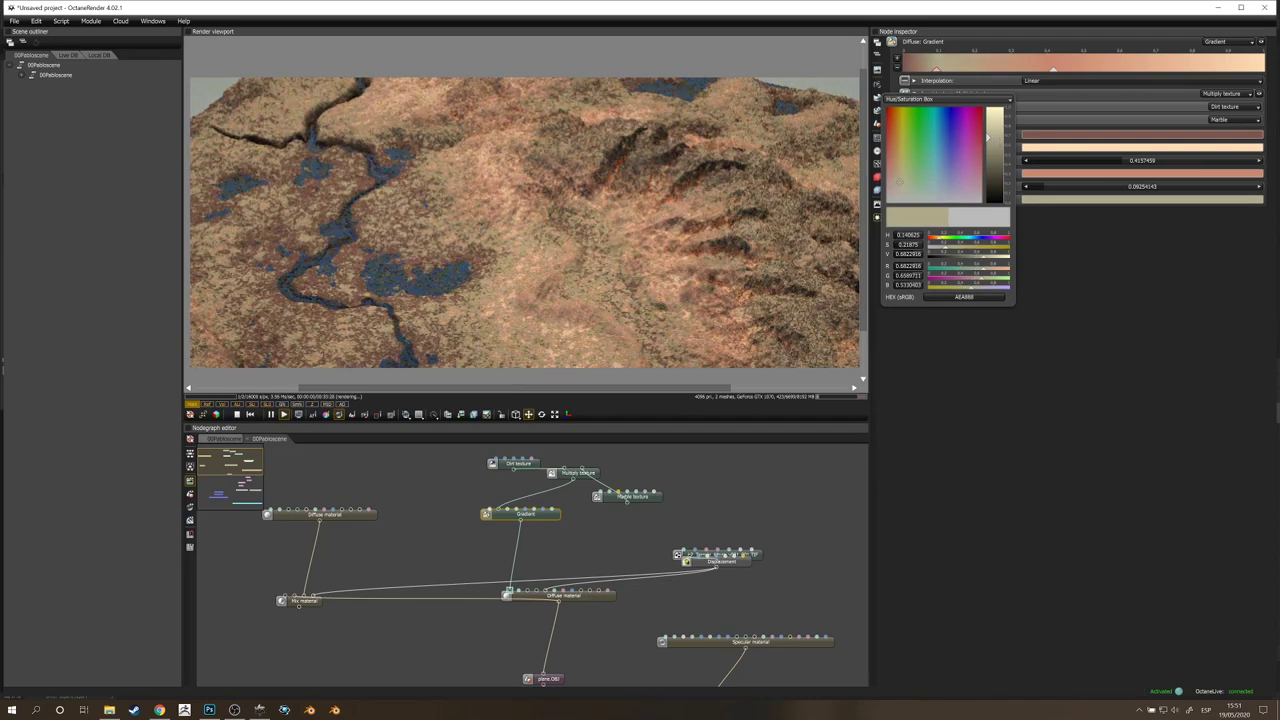
Step: Shift the khaki Gradient stop to a less saturated grey-beige
{"action": "left_click", "coordinate": [549, 238]}
{"action": "scroll", "coordinate": [549, 238], "scroll_direction": "down", "scroll_amount": 3}
{"action": "left_click_drag", "start_coordinate": [549, 238], "coordinate": [432, 230]}
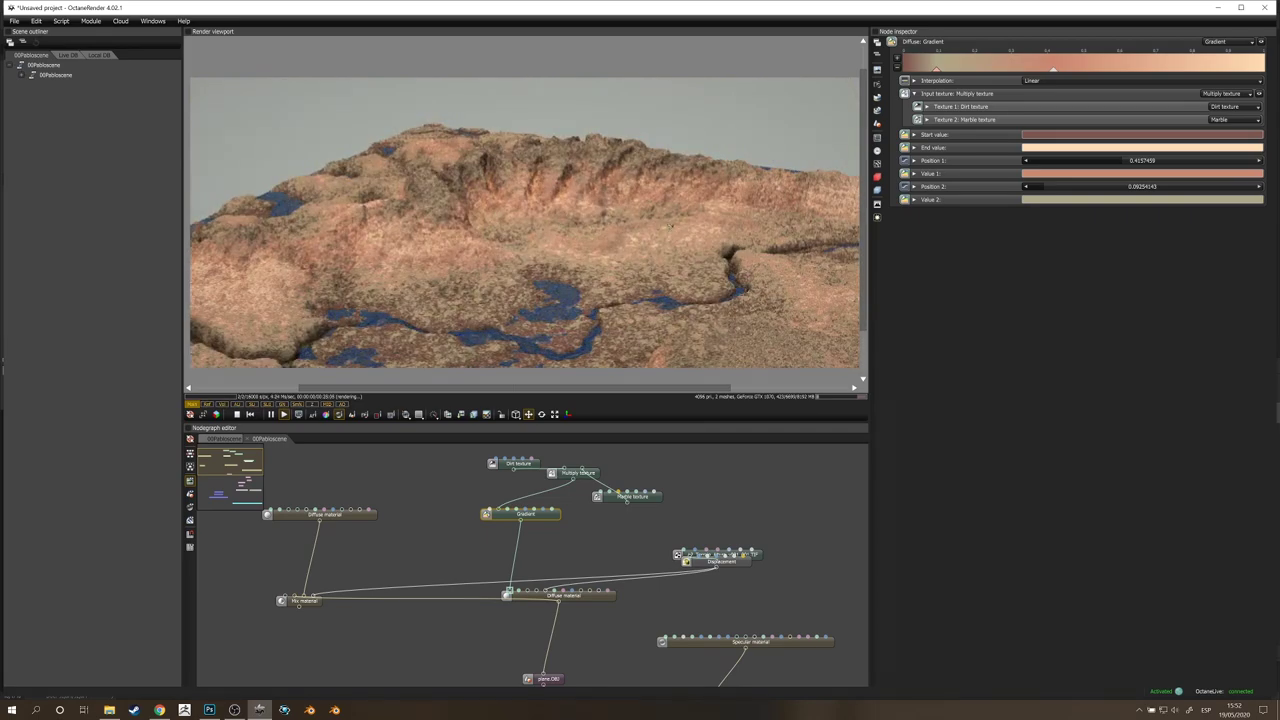
{"action": "left_click_drag", "start_coordinate": [525, 215], "coordinate": [535, 268]}
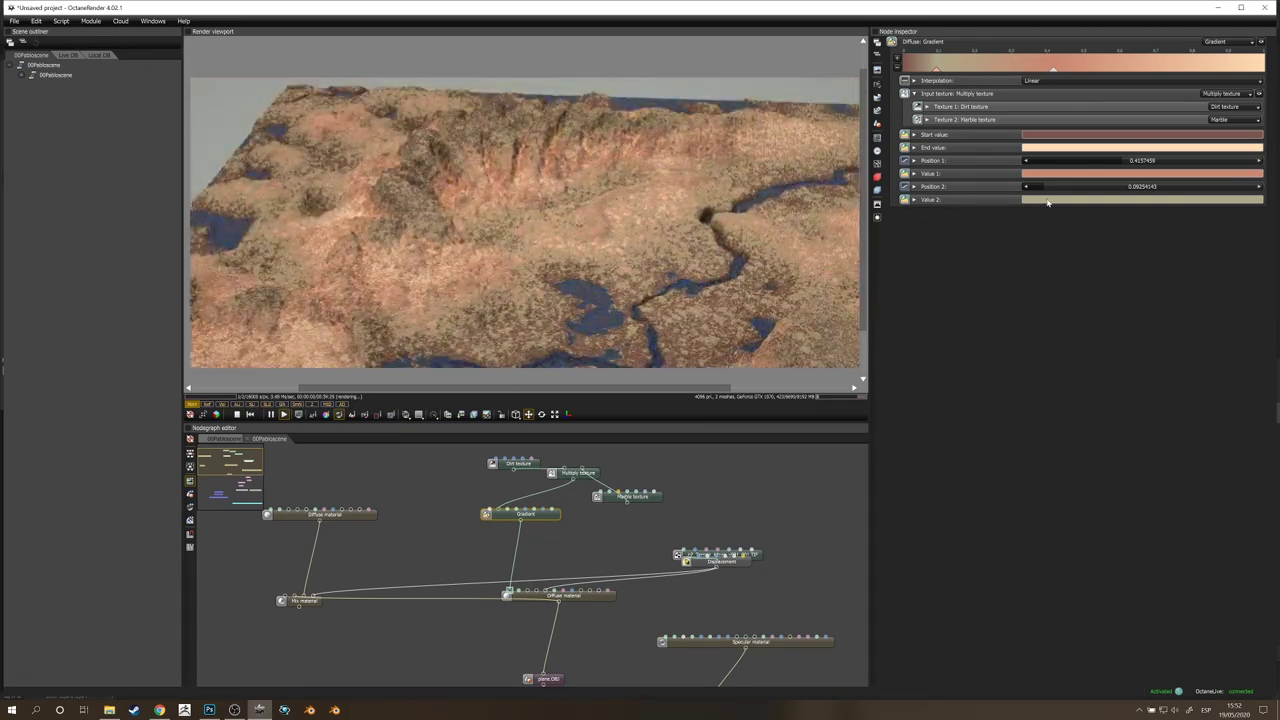
{"action": "left_click", "coordinate": [1046, 201]}
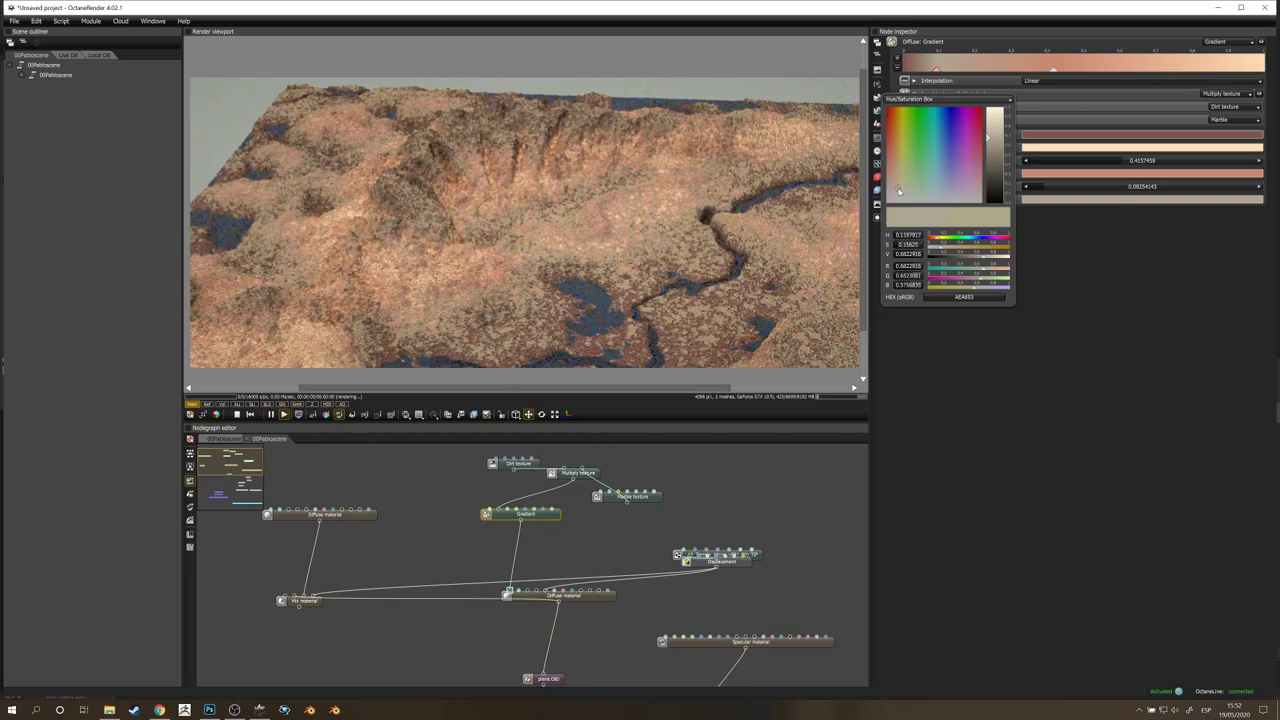
{"action": "left_click", "coordinate": [603, 505]}
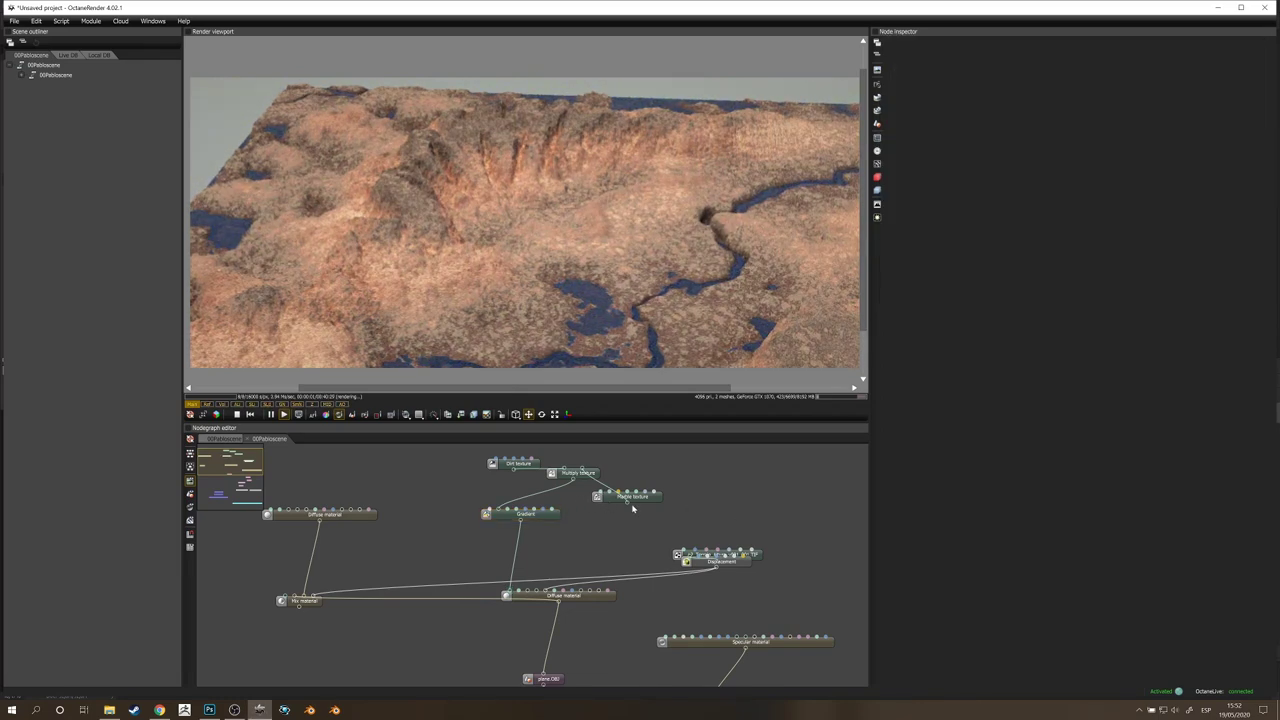
Step: Connect the Marble texture to the bump input of plane.OBJ's Diffuse material as well
{"action": "left_click_drag", "start_coordinate": [627, 502], "coordinate": [532, 600]}
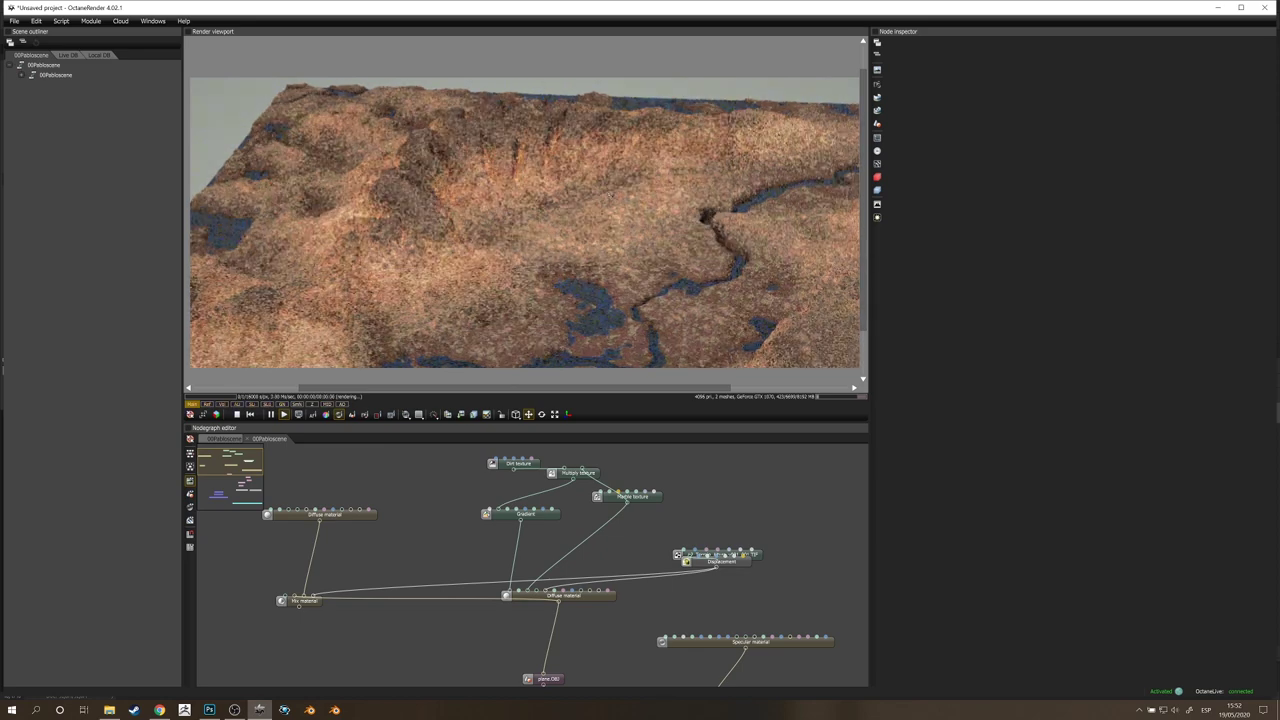
{"action": "scroll", "coordinate": [525, 222], "scroll_direction": "up", "scroll_amount": 5}
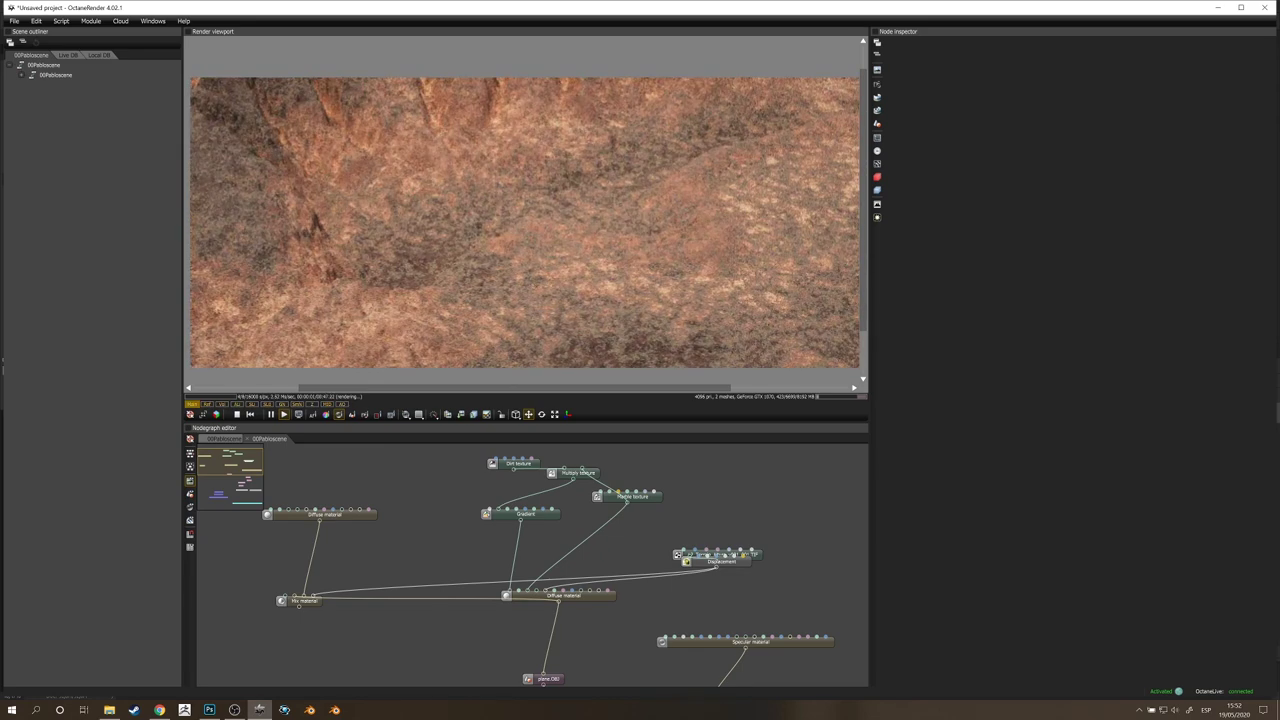
{"action": "scroll", "coordinate": [525, 222], "scroll_direction": "down", "scroll_amount": 5}
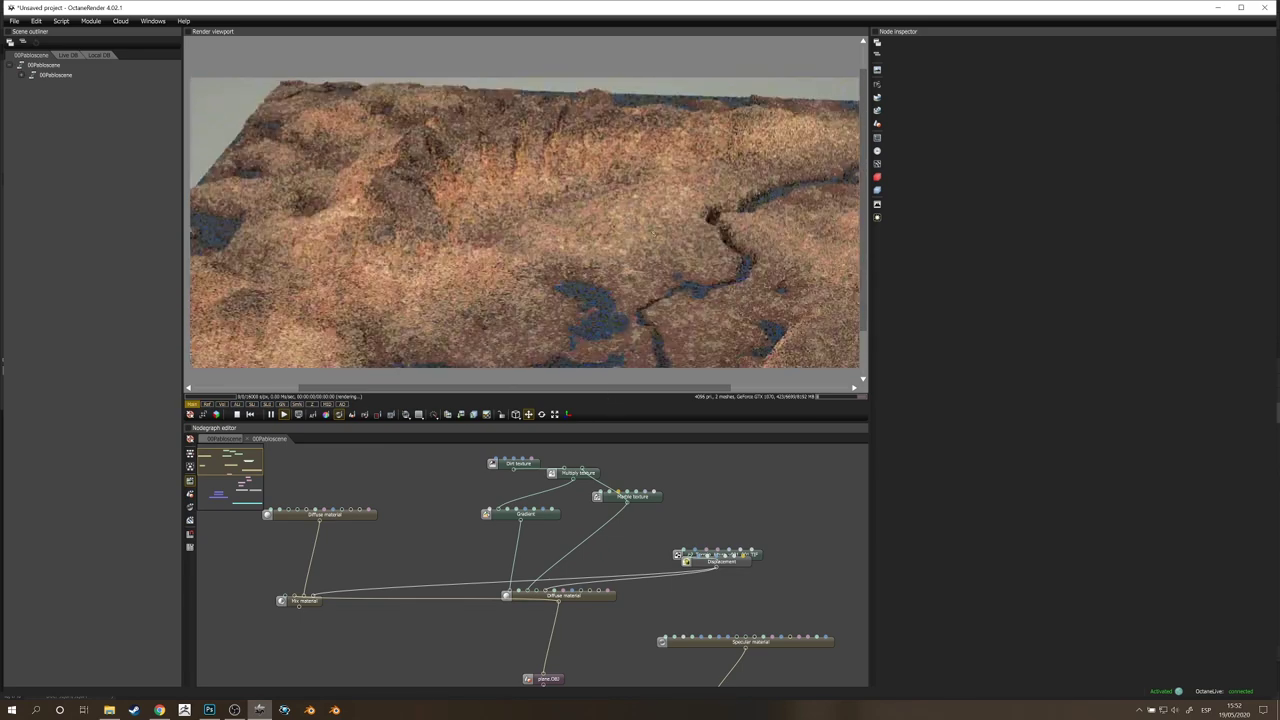
Step: Set the daylight sun direction to about latitude -23.4 and longitude 66.7, and inspect the terrain's shading from several angles
{"action": "left_click_drag", "start_coordinate": [525, 290], "coordinate": [525, 222]}
{"action": "scroll", "coordinate": [525, 222], "scroll_direction": "down", "scroll_amount": 3}
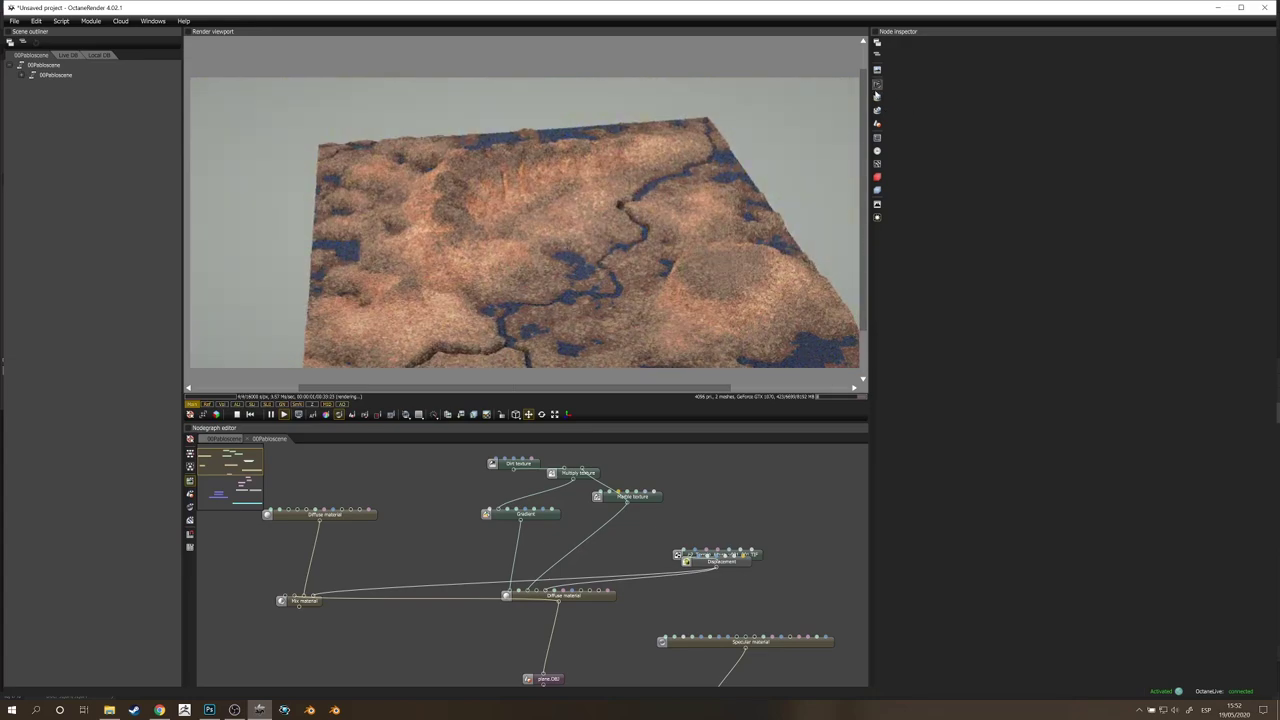
{"action": "left_click", "coordinate": [877, 86]}
{"action": "left_click_drag", "start_coordinate": [1071, 161], "coordinate": [1150, 178]}
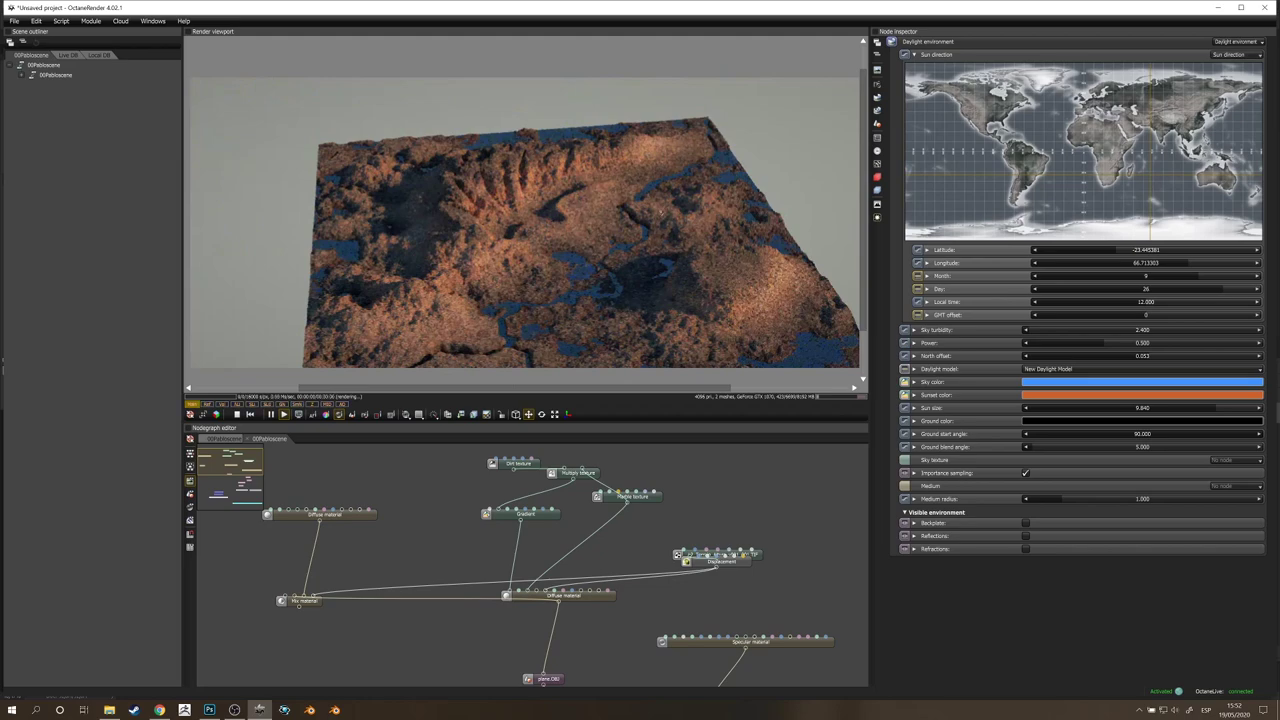
{"action": "left_click_drag", "start_coordinate": [661, 212], "coordinate": [747, 174]}
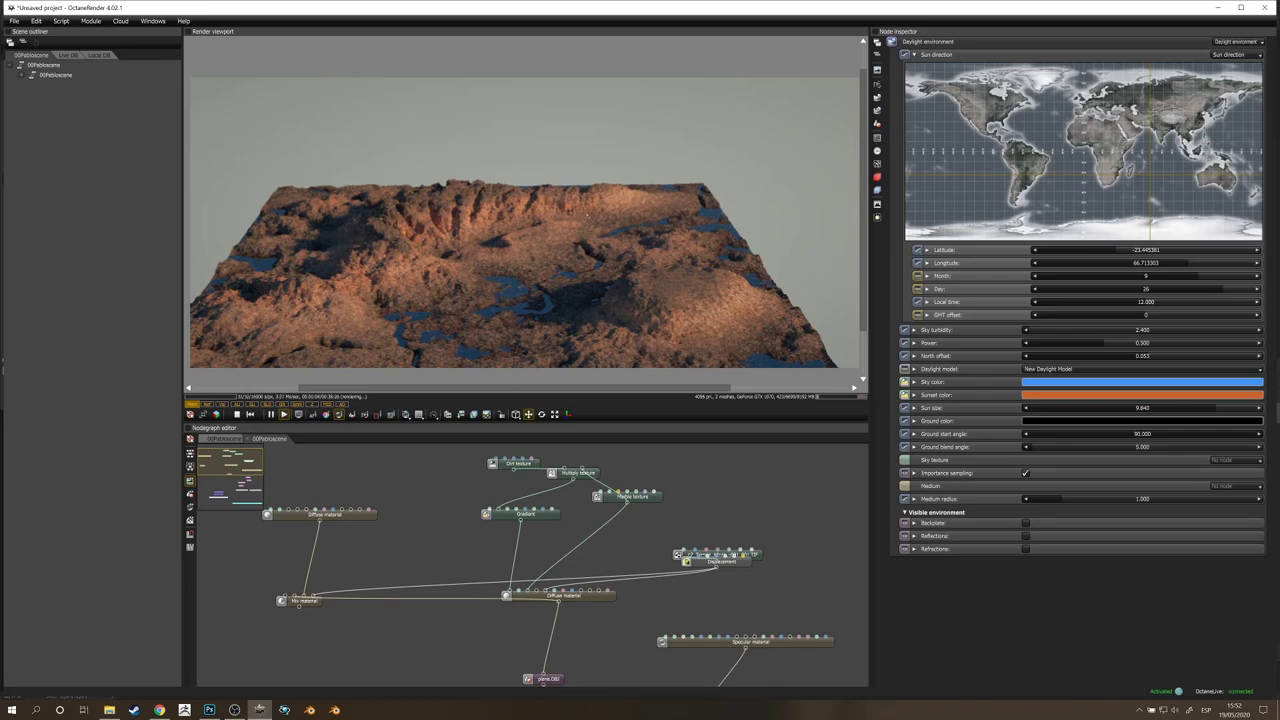
{"action": "left_click_drag", "start_coordinate": [586, 213], "coordinate": [535, 302]}
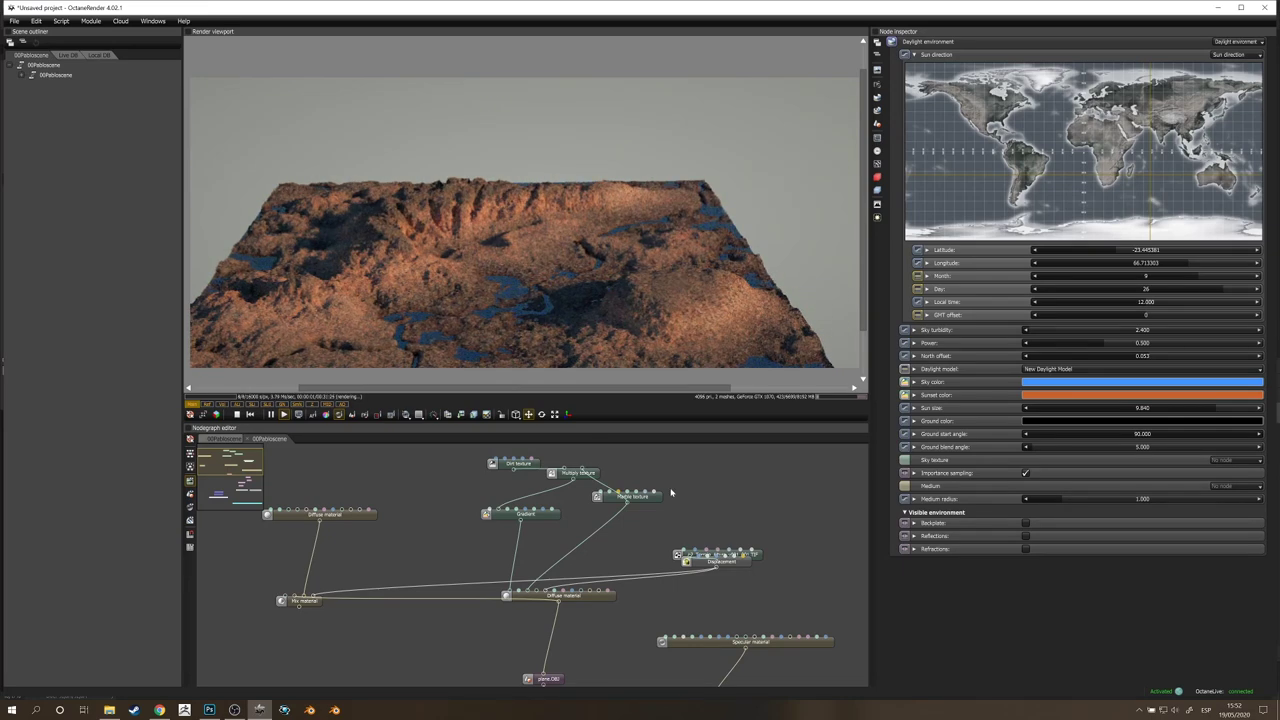
{"action": "left_click_drag", "start_coordinate": [620, 243], "coordinate": [635, 345]}
Step: Move the dirt, multiply, marble and gradient nodes away from the terrain's Diffuse material, and shift the Mix material closer to it
{"action": "left_click_drag", "start_coordinate": [639, 464], "coordinate": [657, 491]}
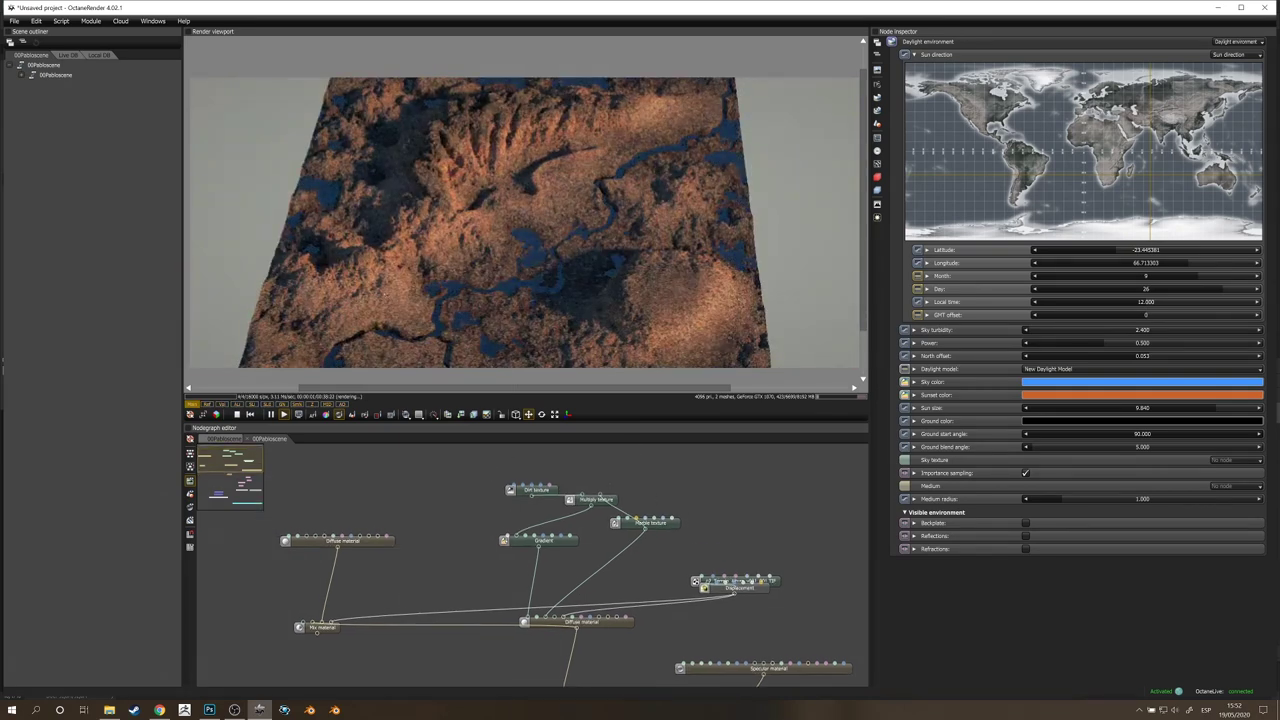
{"action": "left_click_drag", "start_coordinate": [540, 469], "coordinate": [647, 572]}
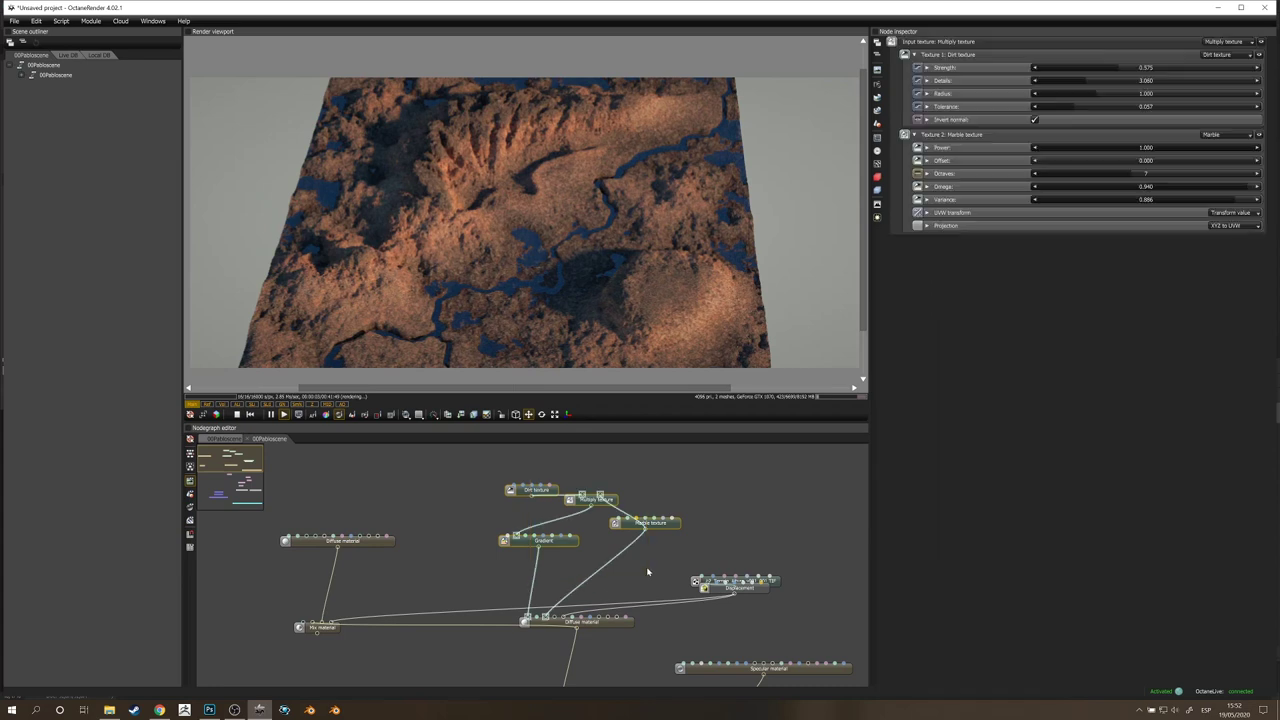
{"action": "left_click_drag", "start_coordinate": [553, 545], "coordinate": [438, 507]}
{"action": "middle_click_drag", "start_coordinate": [566, 518], "coordinate": [582, 522]}
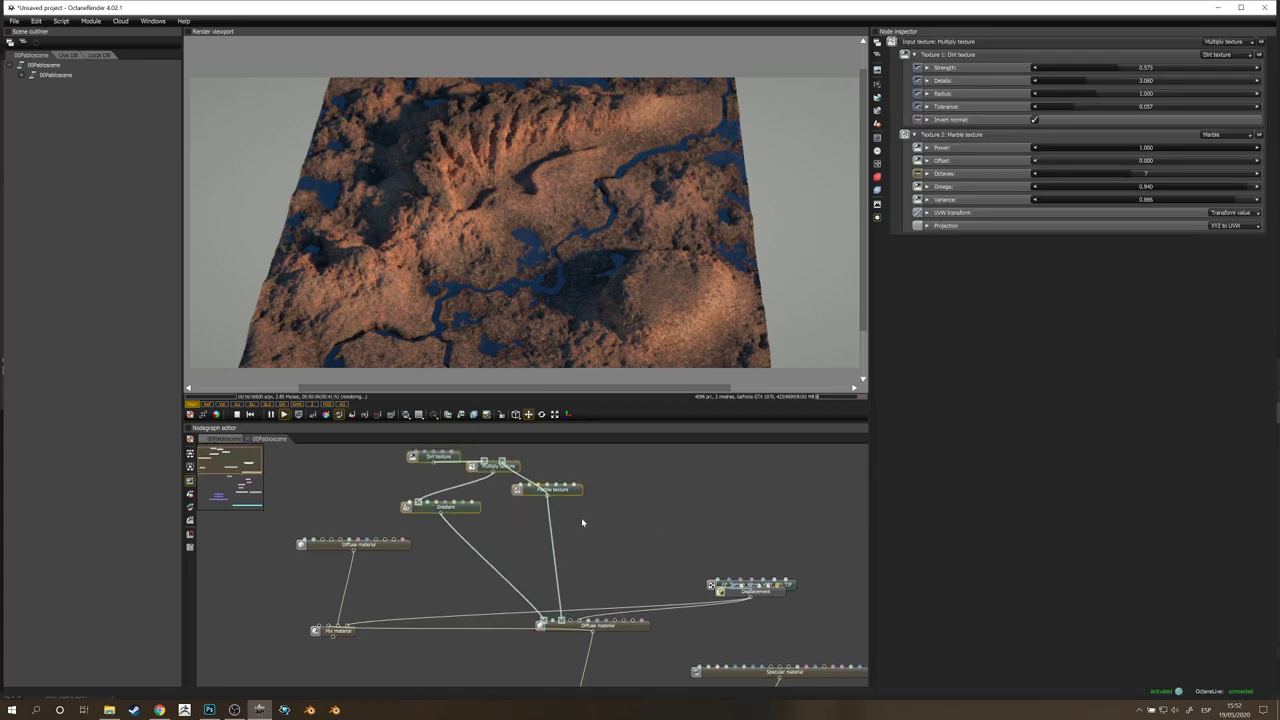
{"action": "left_click_drag", "start_coordinate": [475, 513], "coordinate": [457, 500]}
{"action": "left_click", "coordinate": [497, 527]}
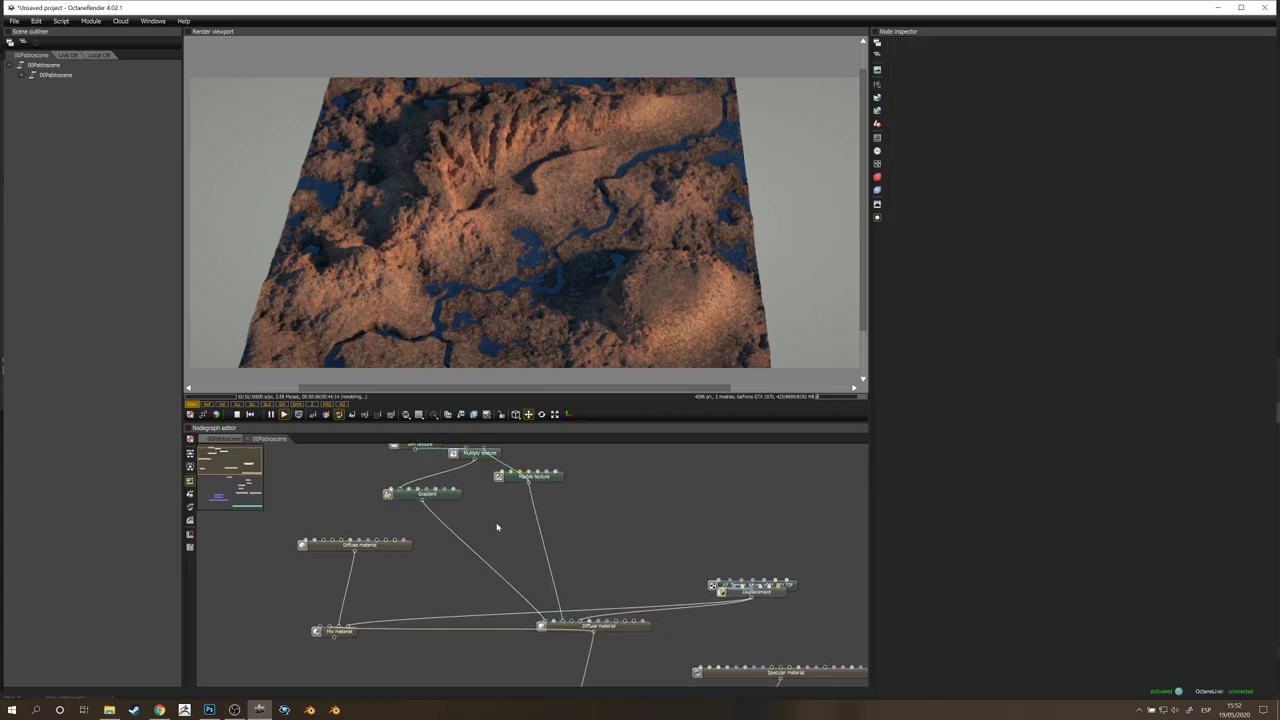
{"action": "left_click_drag", "start_coordinate": [341, 641], "coordinate": [368, 651]}
Step: Add a Mix texture node in the free space above the terrain's Diffuse material
{"action": "left_click", "coordinate": [606, 537]}
{"action": "right_click", "coordinate": [628, 532]}
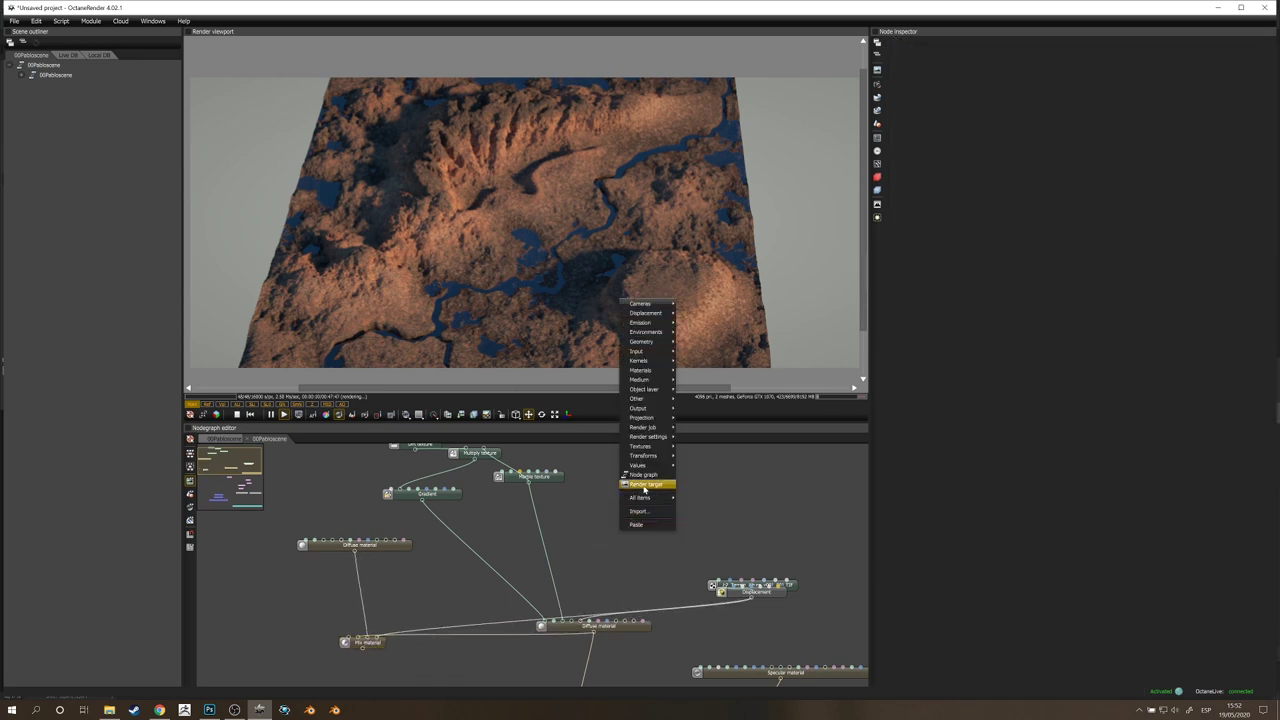
{"action": "mouse_move", "coordinate": [640, 446]}
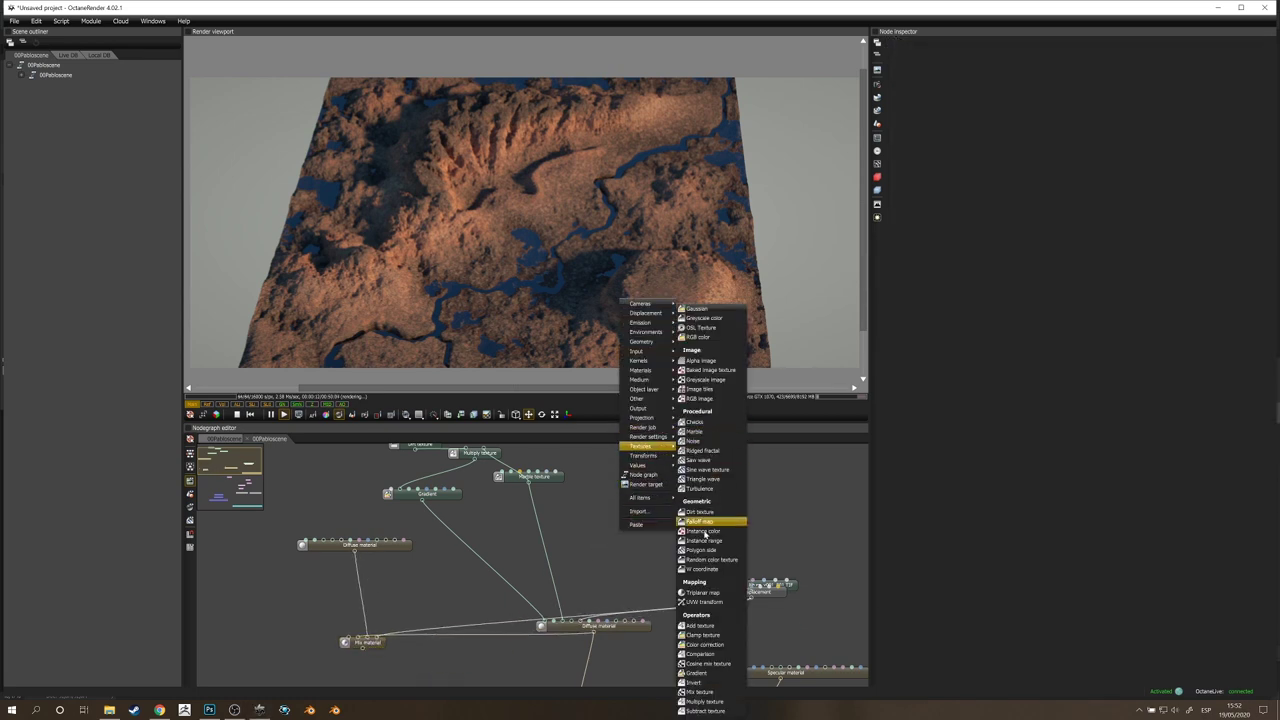
{"action": "left_click", "coordinate": [700, 691]}
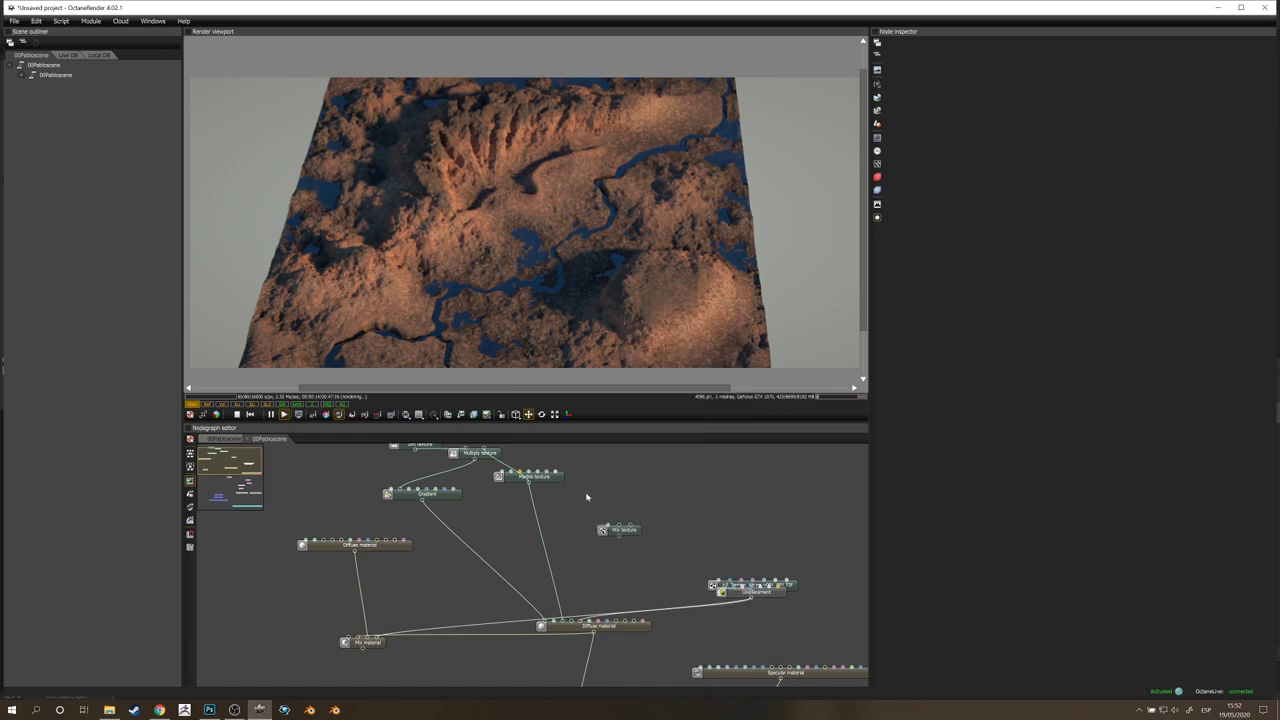
{"action": "left_click", "coordinate": [633, 538]}
Step: Add a Noise texture node above the Mix texture and connect it to the terrain material's diffuse input
{"action": "right_click", "coordinate": [659, 505]}
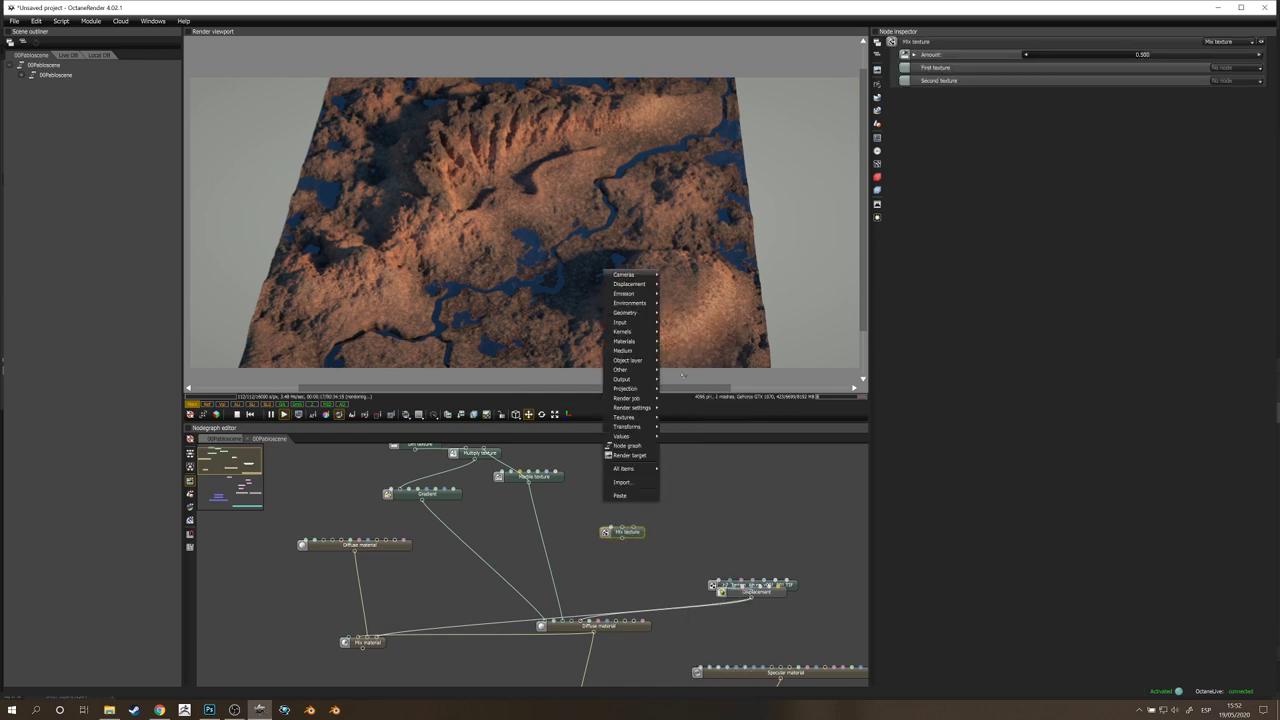
{"action": "mouse_move", "coordinate": [645, 347]}
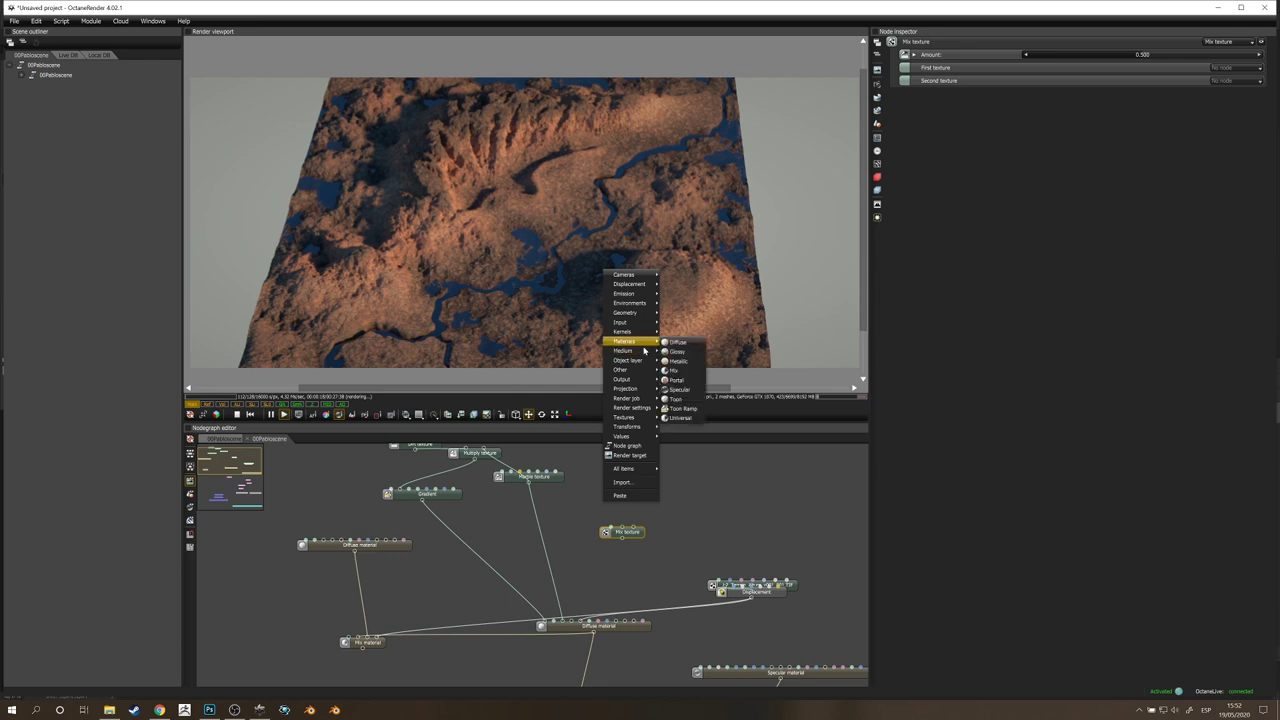
{"action": "mouse_move", "coordinate": [640, 431]}
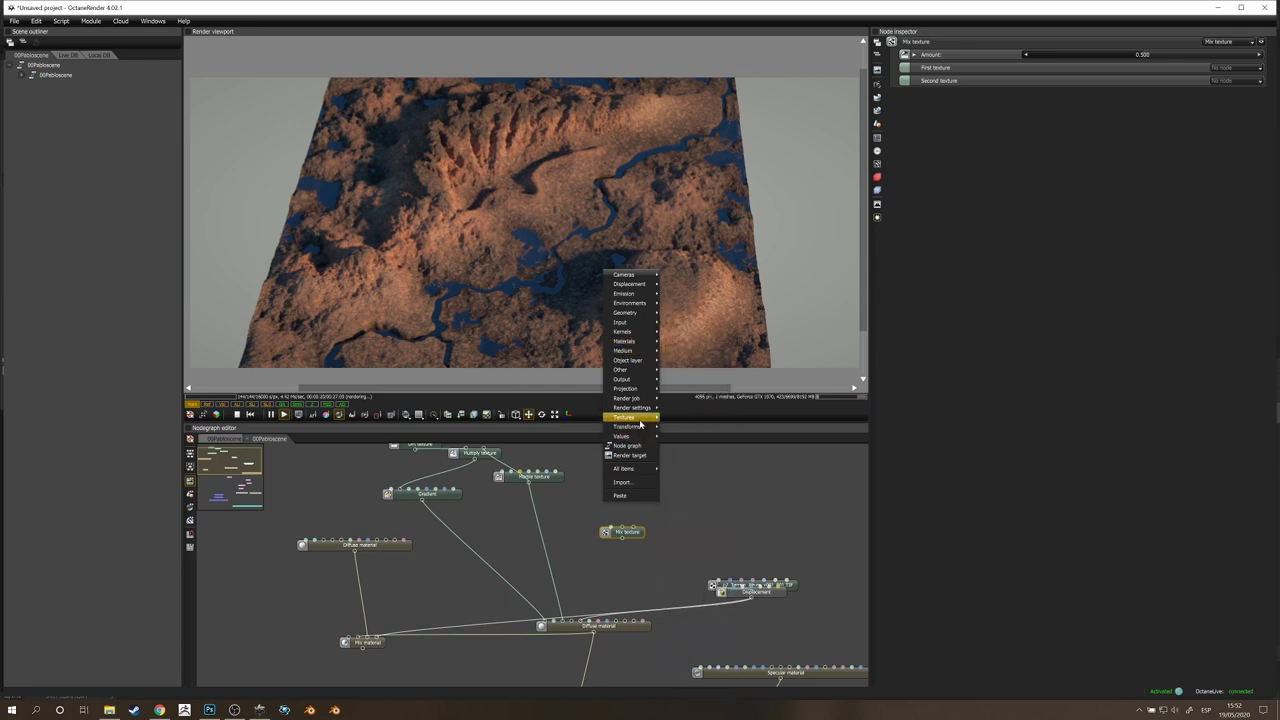
{"action": "left_click", "coordinate": [690, 440]}
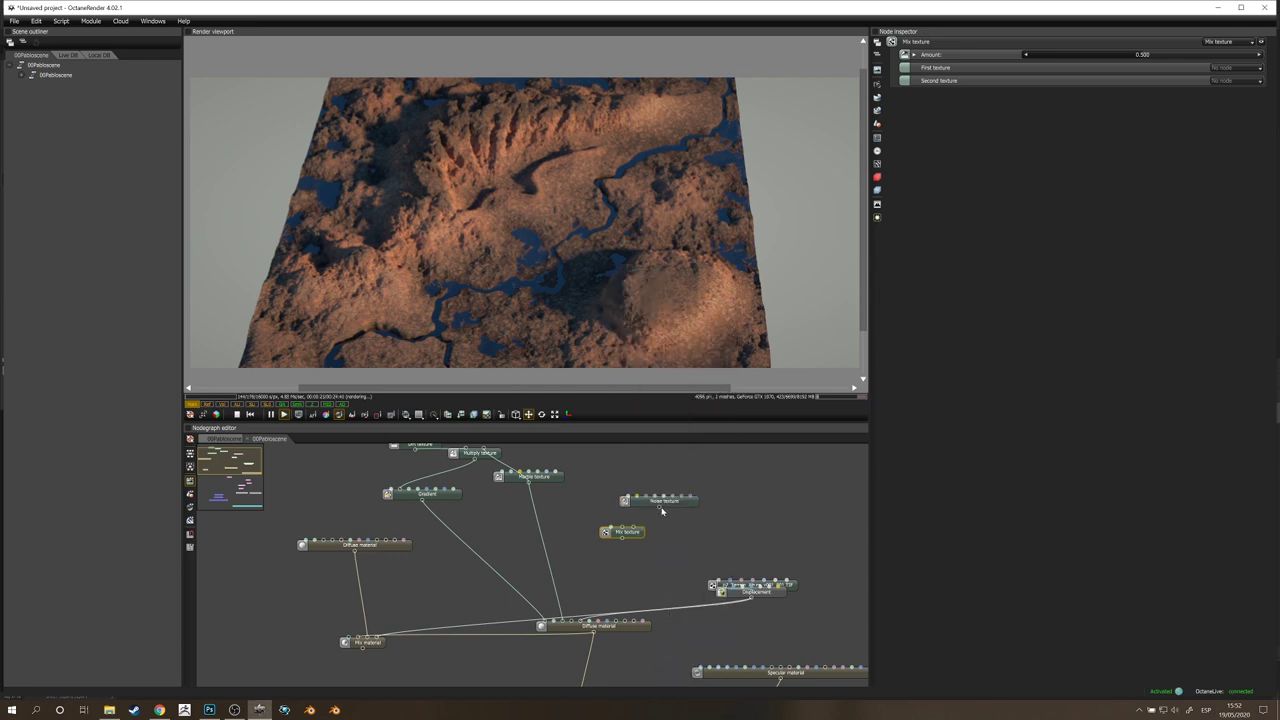
{"action": "left_click_drag", "start_coordinate": [552, 626], "coordinate": [545, 621]}
{"action": "left_click_drag", "start_coordinate": [681, 502], "coordinate": [685, 499]}
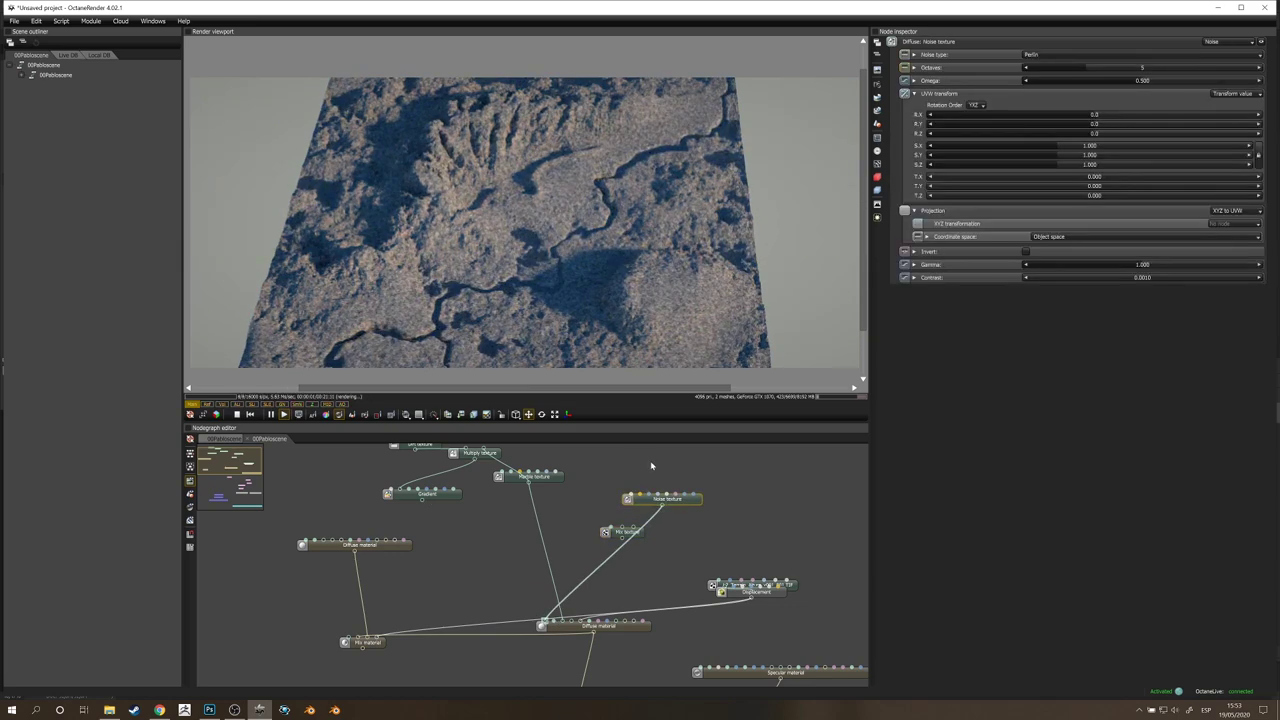
Step: Set the noise to scale 11, 9 octaves, omega 0.9, gamma about 0.93 and contrast 21.4
{"action": "scroll", "coordinate": [577, 172], "scroll_direction": "up", "scroll_amount": 4}
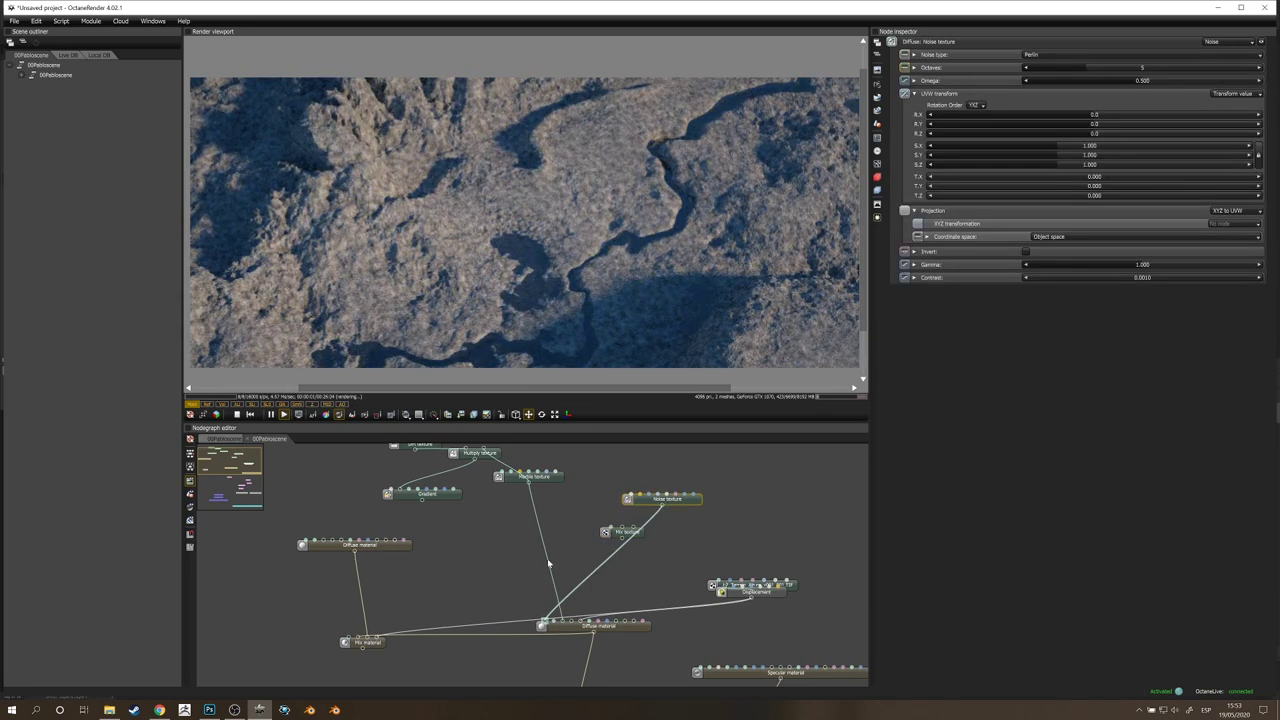
{"action": "left_click_drag", "start_coordinate": [646, 258], "coordinate": [1002, 205]}
{"action": "mouse_move", "coordinate": [1140, 278]}
{"action": "left_mouse_down"}
{"action": "mouse_move", "coordinate": [1170, 279]}
{"action": "mouse_move", "coordinate": [1151, 262]}
{"action": "left_mouse_up"}
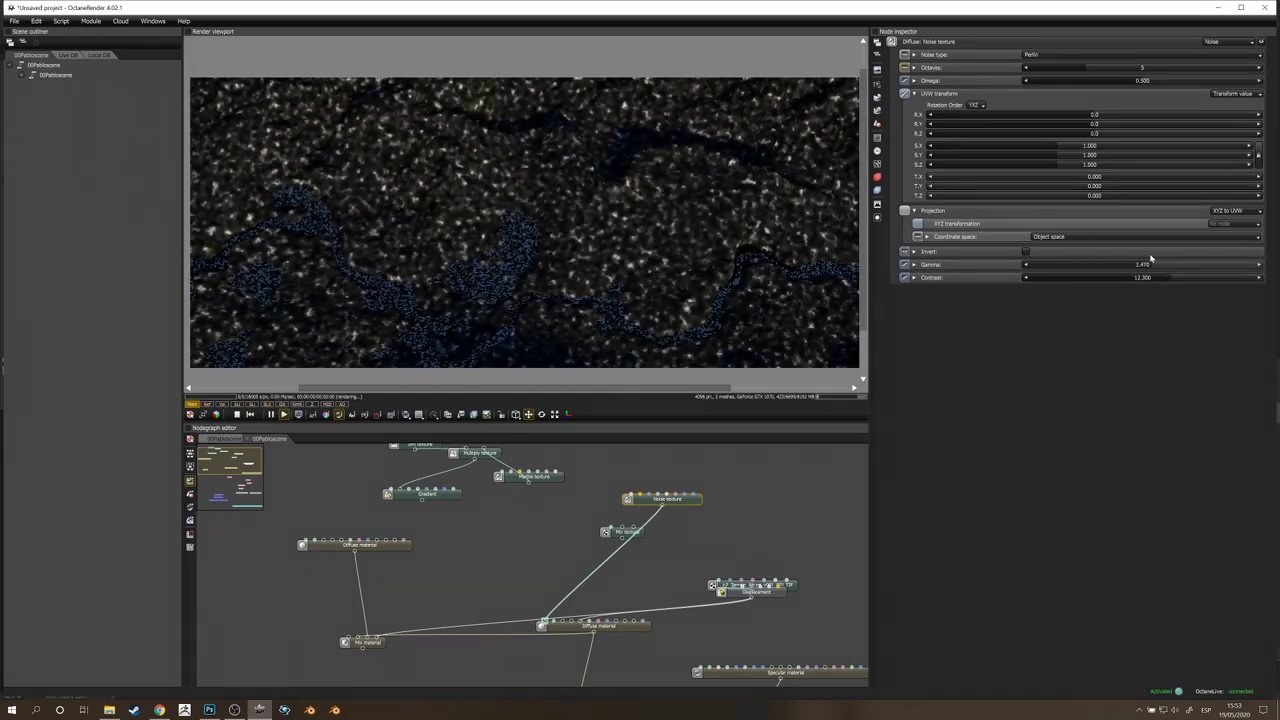
{"action": "left_click_drag", "start_coordinate": [1070, 154], "coordinate": [1125, 154]}
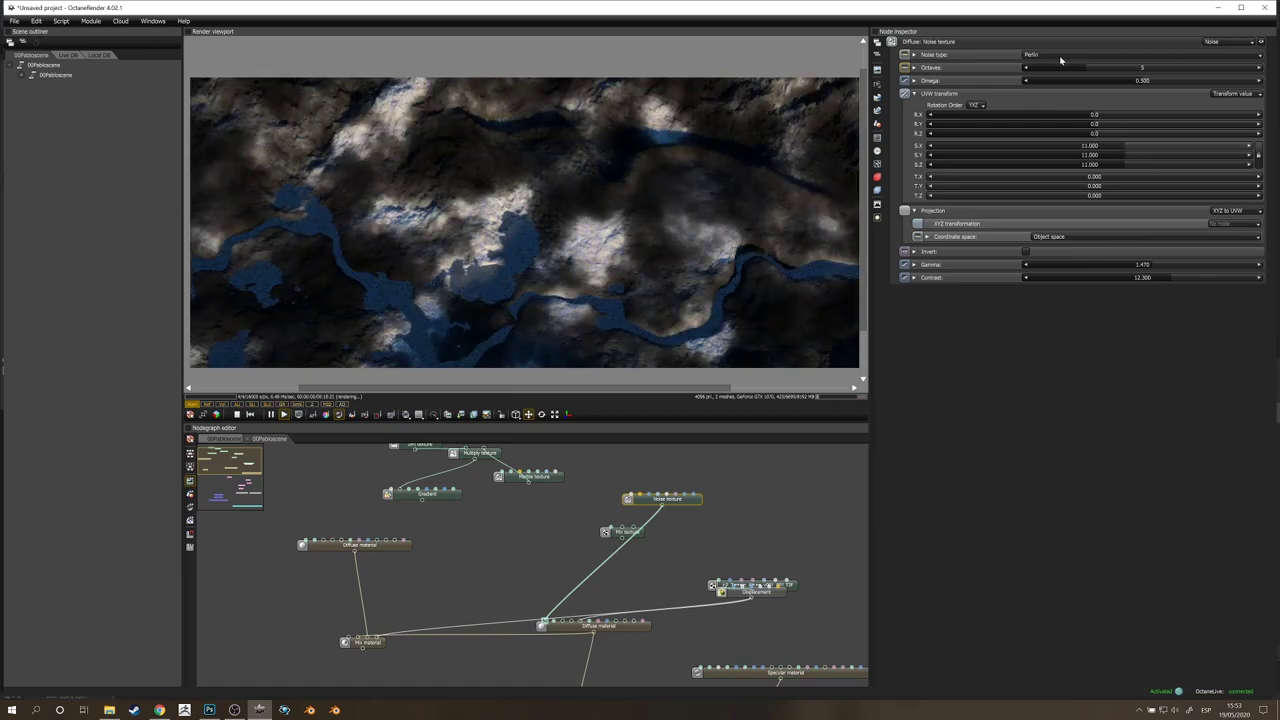
{"action": "left_click_drag", "start_coordinate": [1087, 68], "coordinate": [1250, 81]}
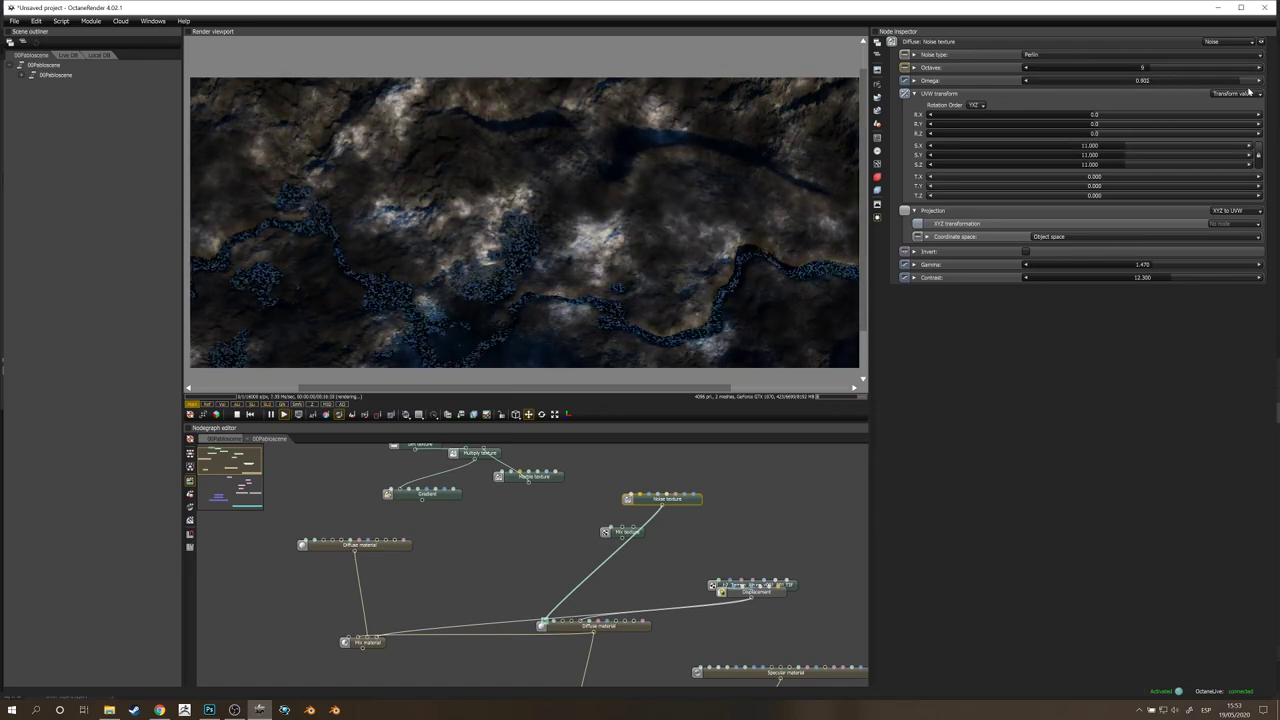
{"action": "left_click_drag", "start_coordinate": [1151, 265], "coordinate": [1182, 283]}
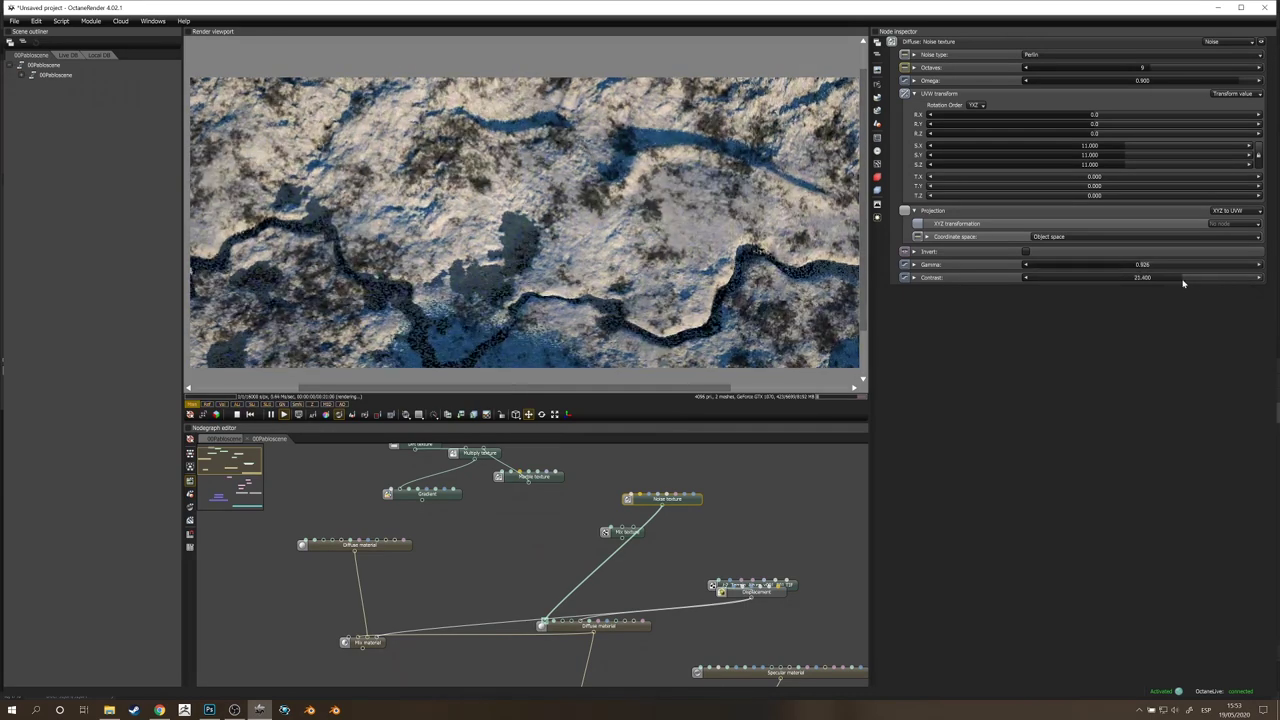
{"action": "left_click_drag", "start_coordinate": [620, 235], "coordinate": [562, 228]}
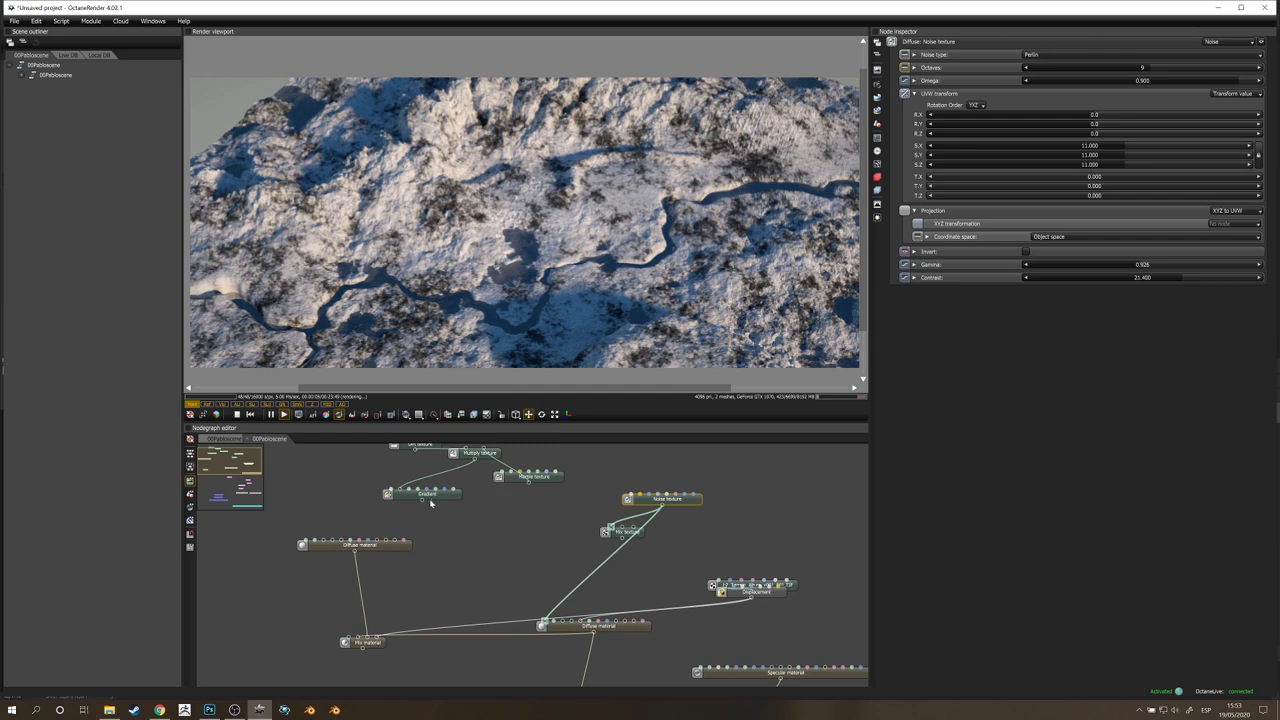
Step: Connect the noise as the Mix texture's amount and the gradient as its first texture, and add an RGB color node as the second
{"action": "left_click_drag", "start_coordinate": [431, 503], "coordinate": [648, 521]}
{"action": "right_click", "coordinate": [726, 520]}
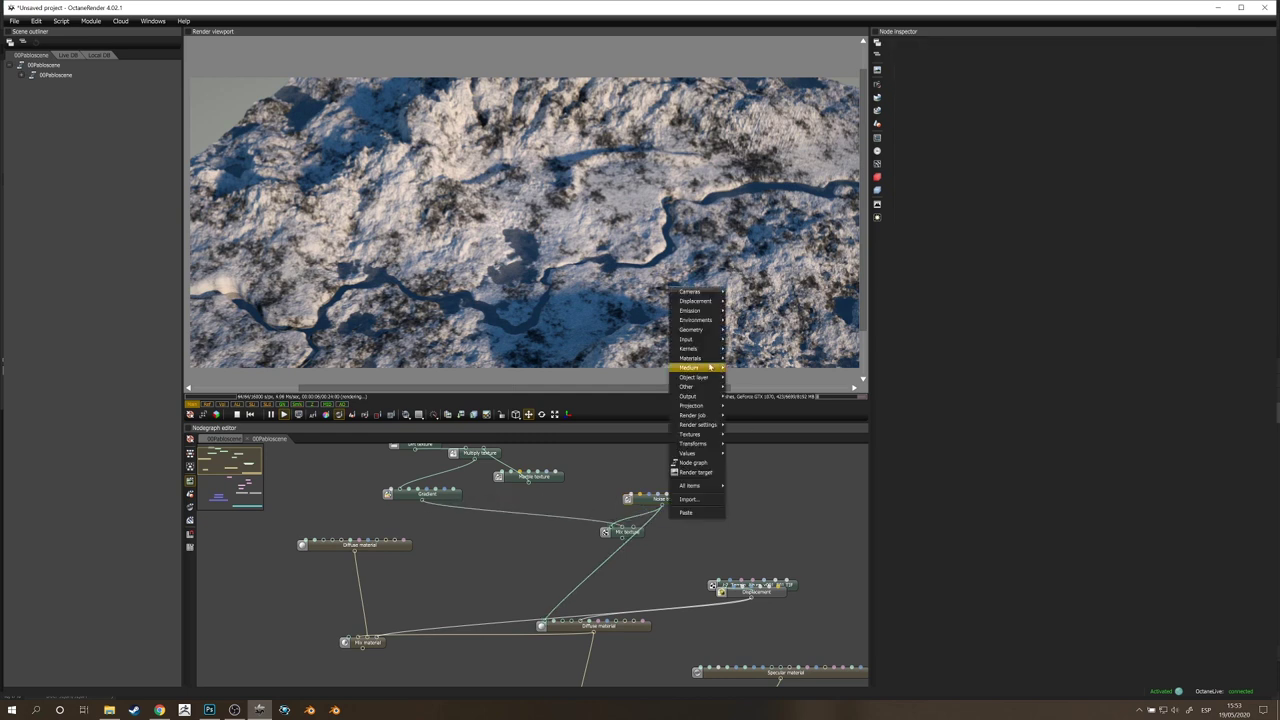
{"action": "mouse_move", "coordinate": [705, 358]}
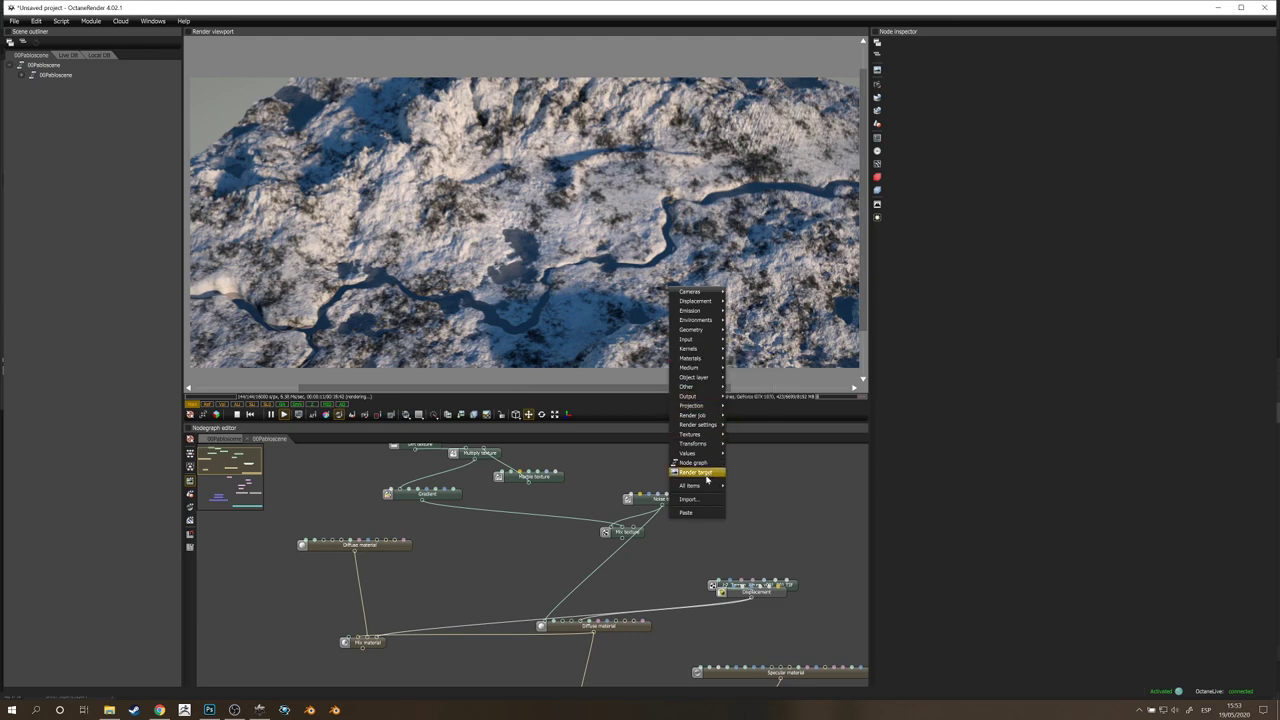
{"action": "mouse_move", "coordinate": [710, 486]}
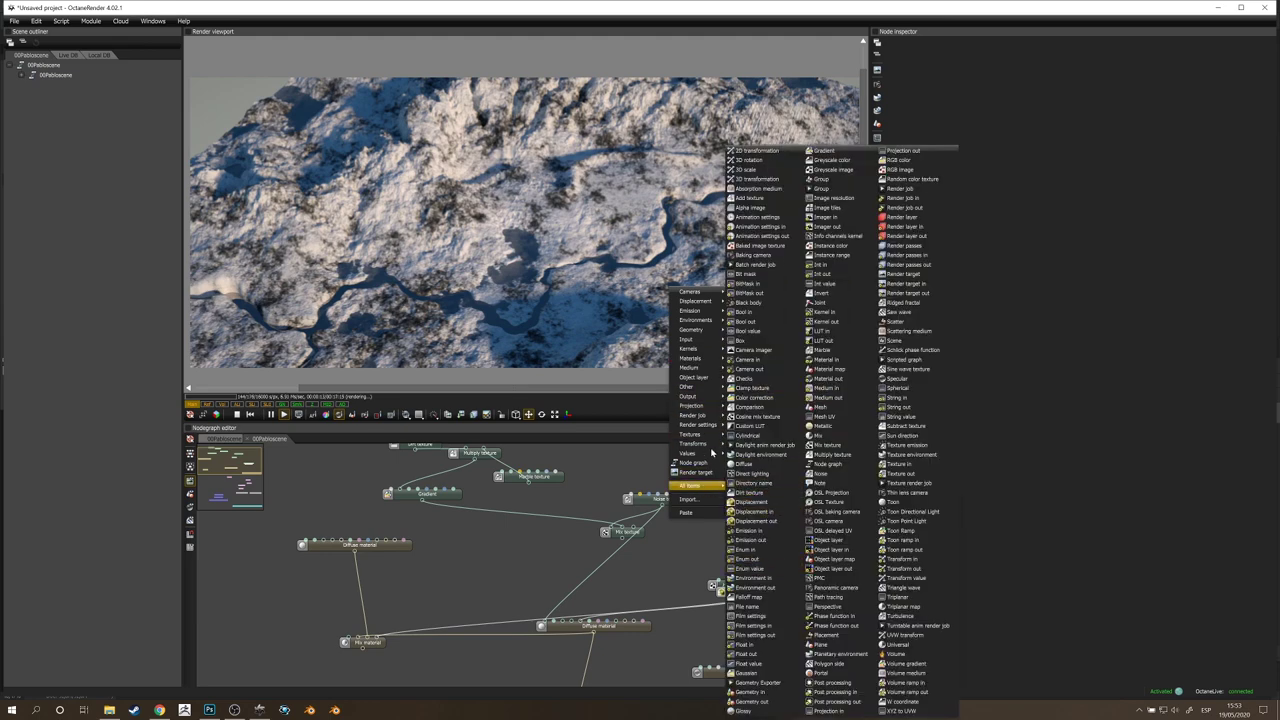
{"action": "mouse_move", "coordinate": [704, 437]}
{"action": "left_click", "coordinate": [752, 340]}
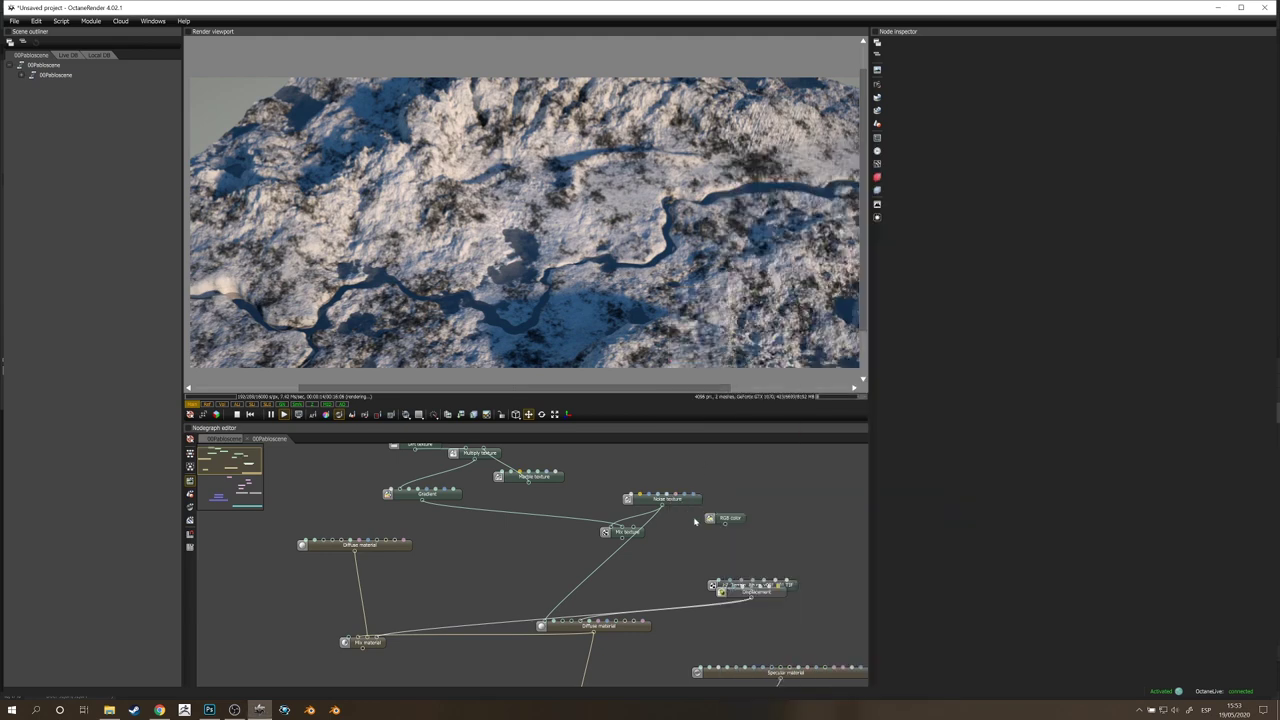
{"action": "left_click_drag", "start_coordinate": [725, 525], "coordinate": [636, 525]}
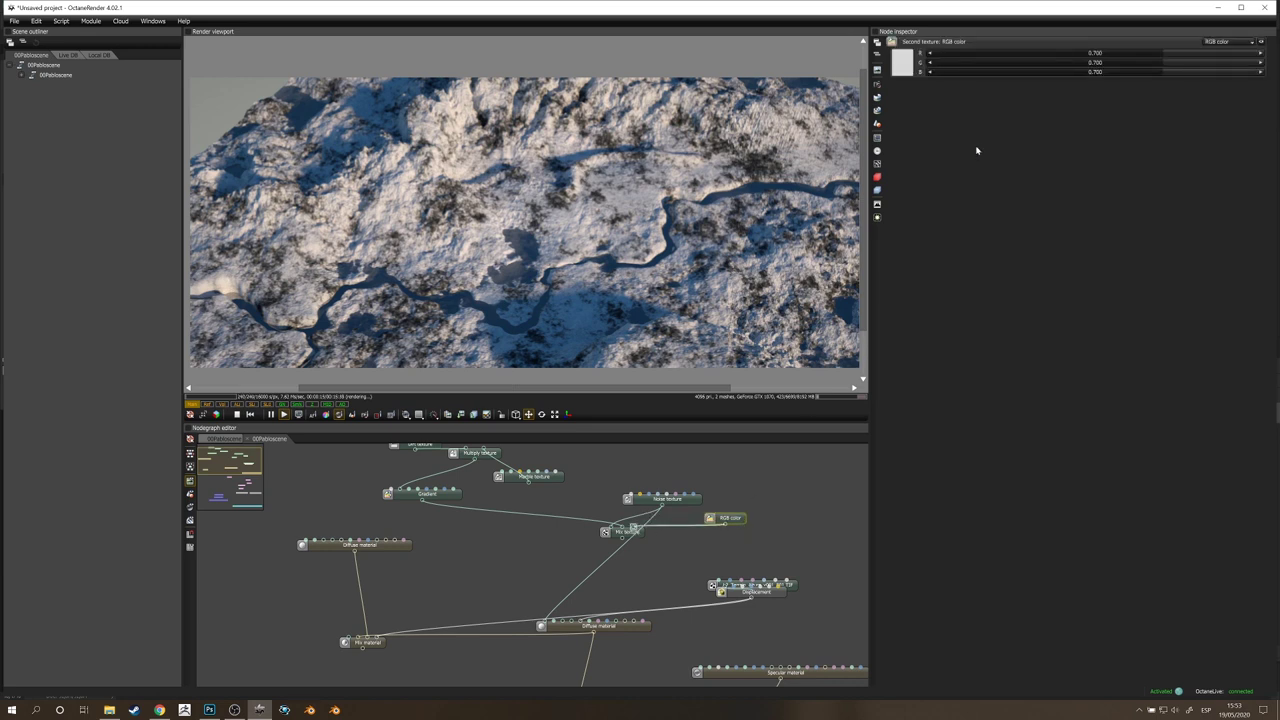
Step: Set the RGB color node to a pale cream at full brightness
{"action": "left_click", "coordinate": [912, 57]}
{"action": "left_click", "coordinate": [935, 99]}
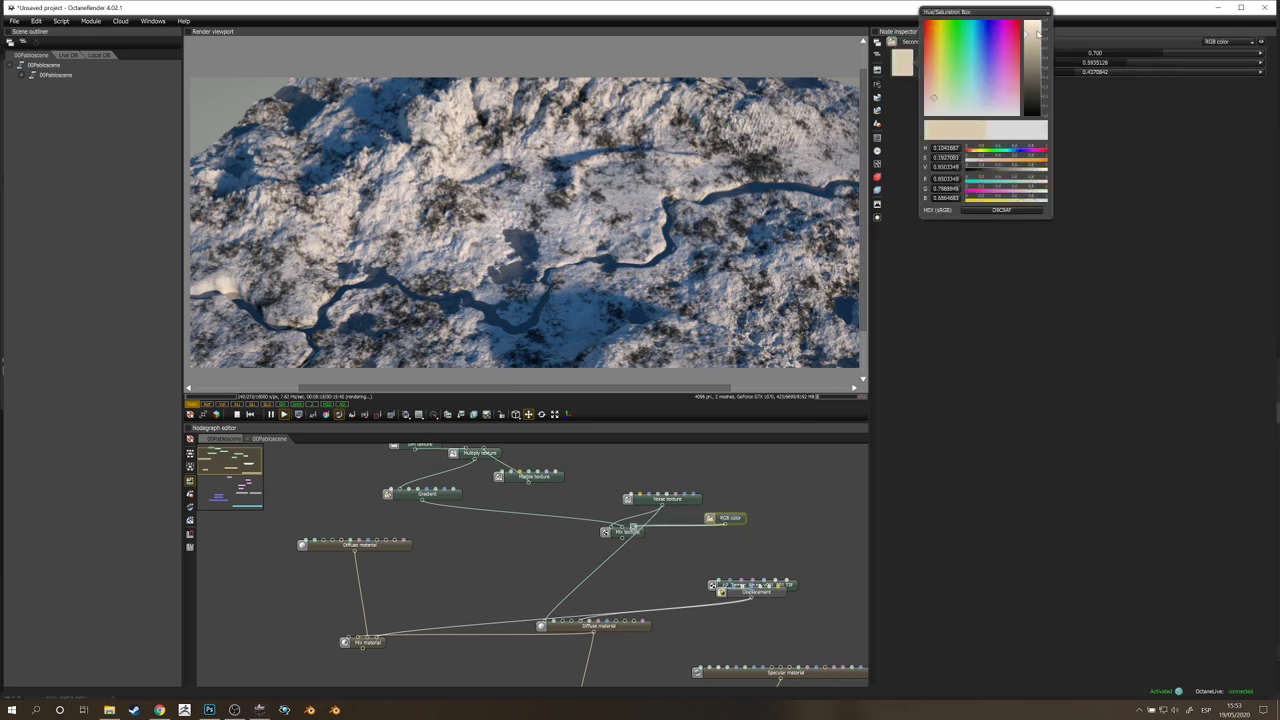
{"action": "left_click_drag", "start_coordinate": [1038, 33], "coordinate": [1038, 20]}
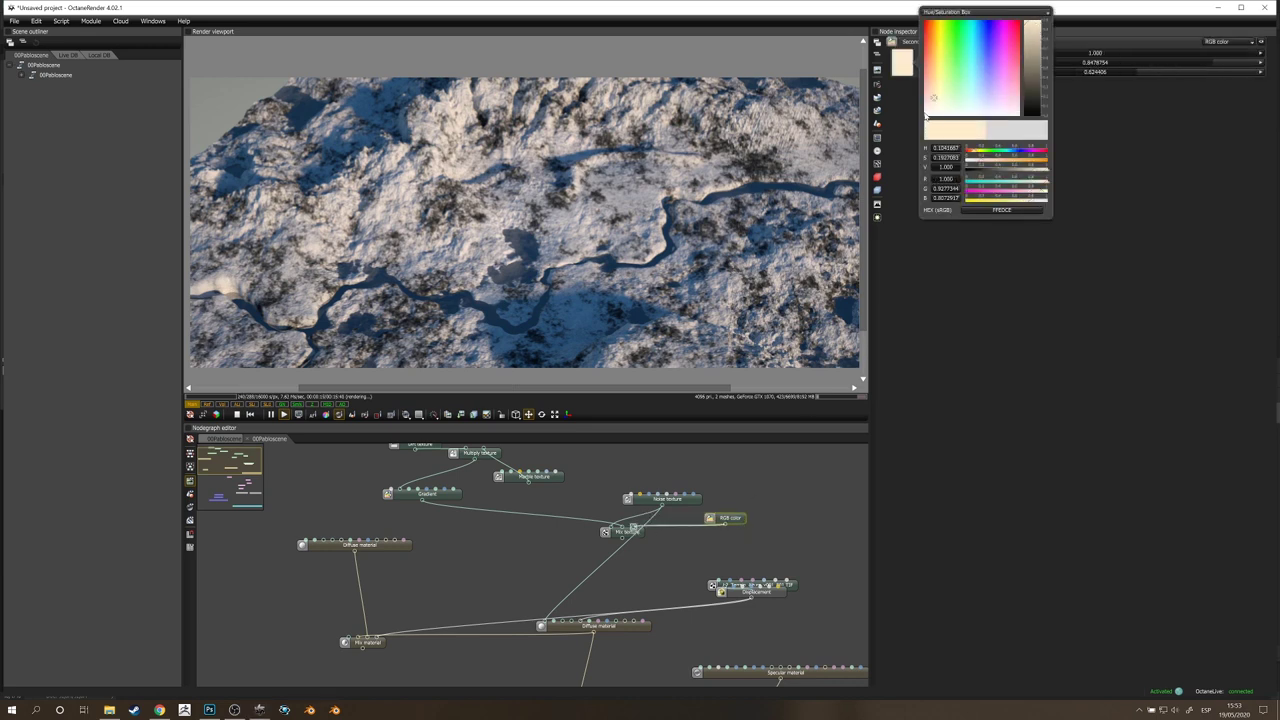
Step: Connect the Mix texture to the terrain's diffuse input and swap its sources, with the RGB color first and the gradient second
{"action": "left_click", "coordinate": [618, 543]}
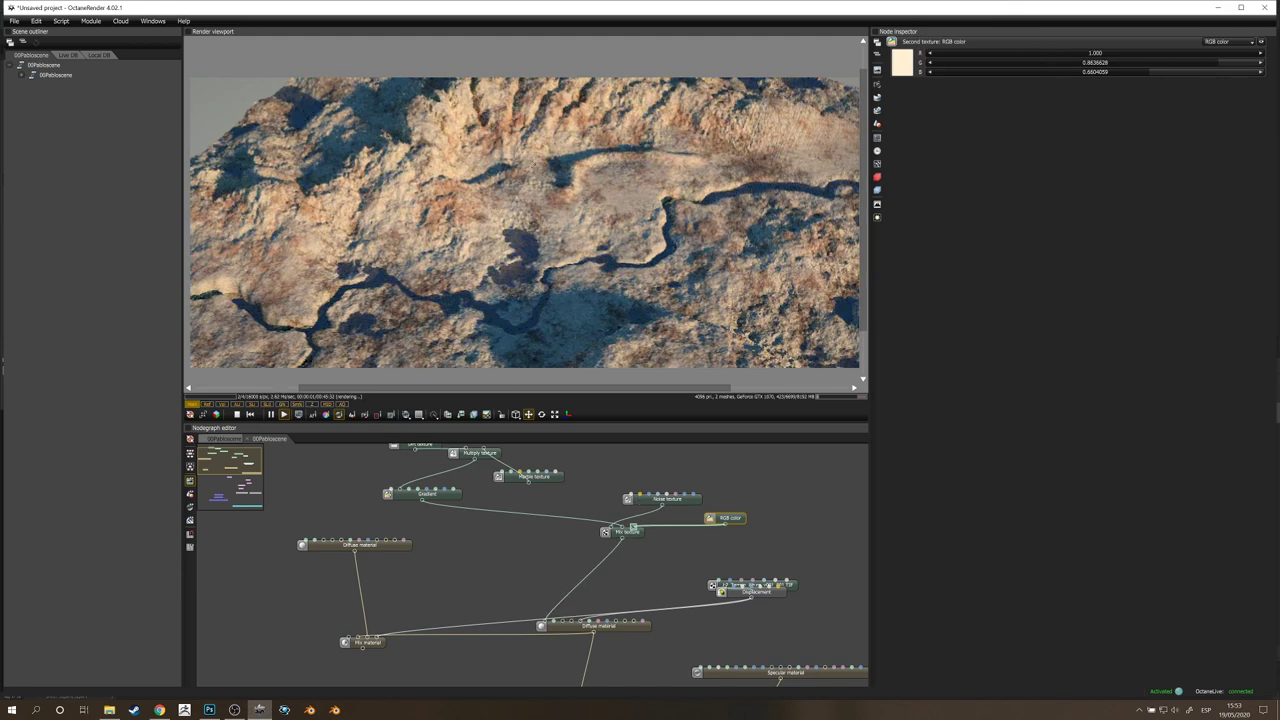
{"action": "left_click_drag", "start_coordinate": [728, 519], "coordinate": [603, 469]}
{"action": "left_click_drag", "start_coordinate": [661, 500], "coordinate": [612, 526]}
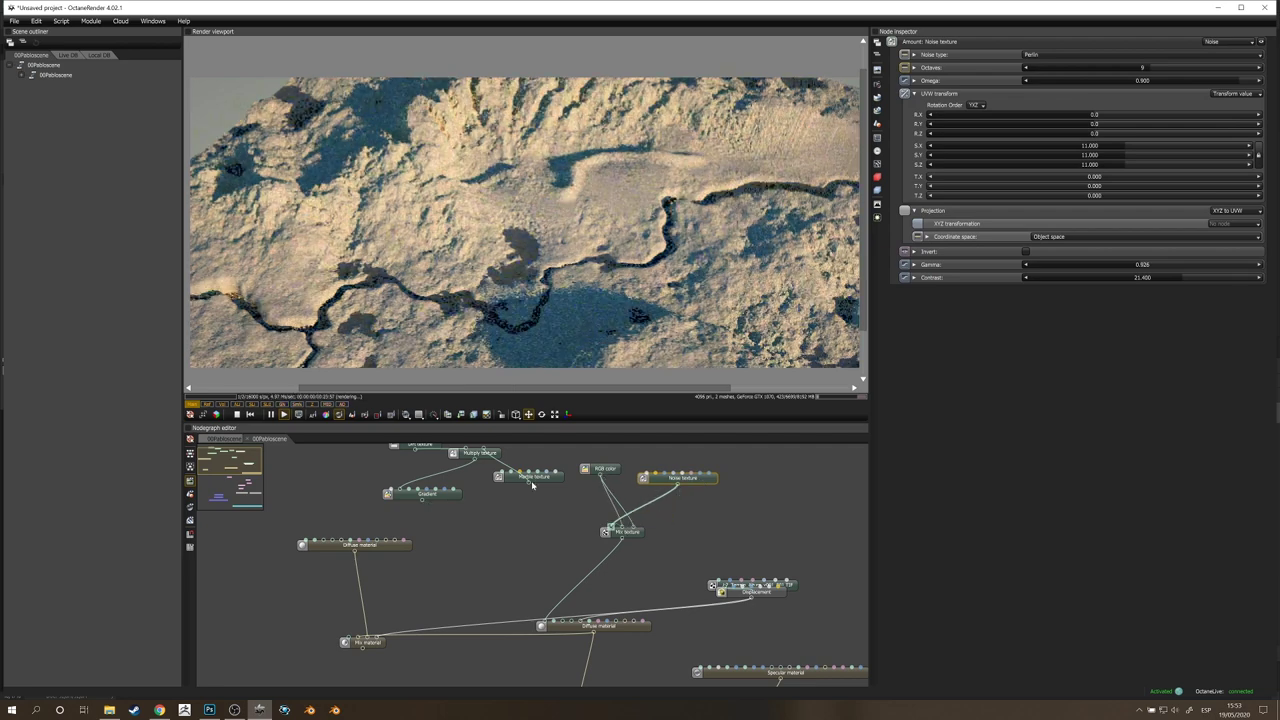
{"action": "left_click_drag", "start_coordinate": [422, 500], "coordinate": [612, 527]}
Step: Raise the noise texture's scale to 50.8 and its contrast to 222 for larger, sharper color patches
{"action": "scroll", "coordinate": [525, 222], "scroll_direction": "down", "scroll_amount": 4}
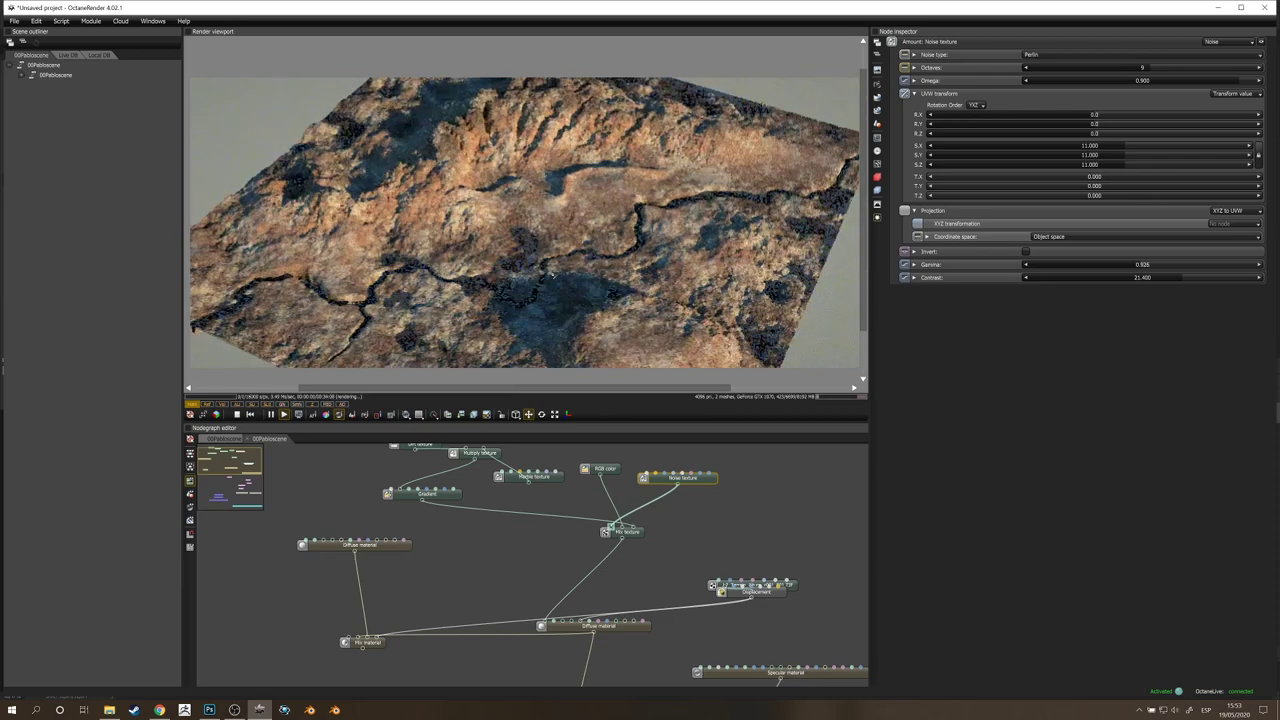
{"action": "left_click_drag", "start_coordinate": [525, 222], "coordinate": [630, 165]}
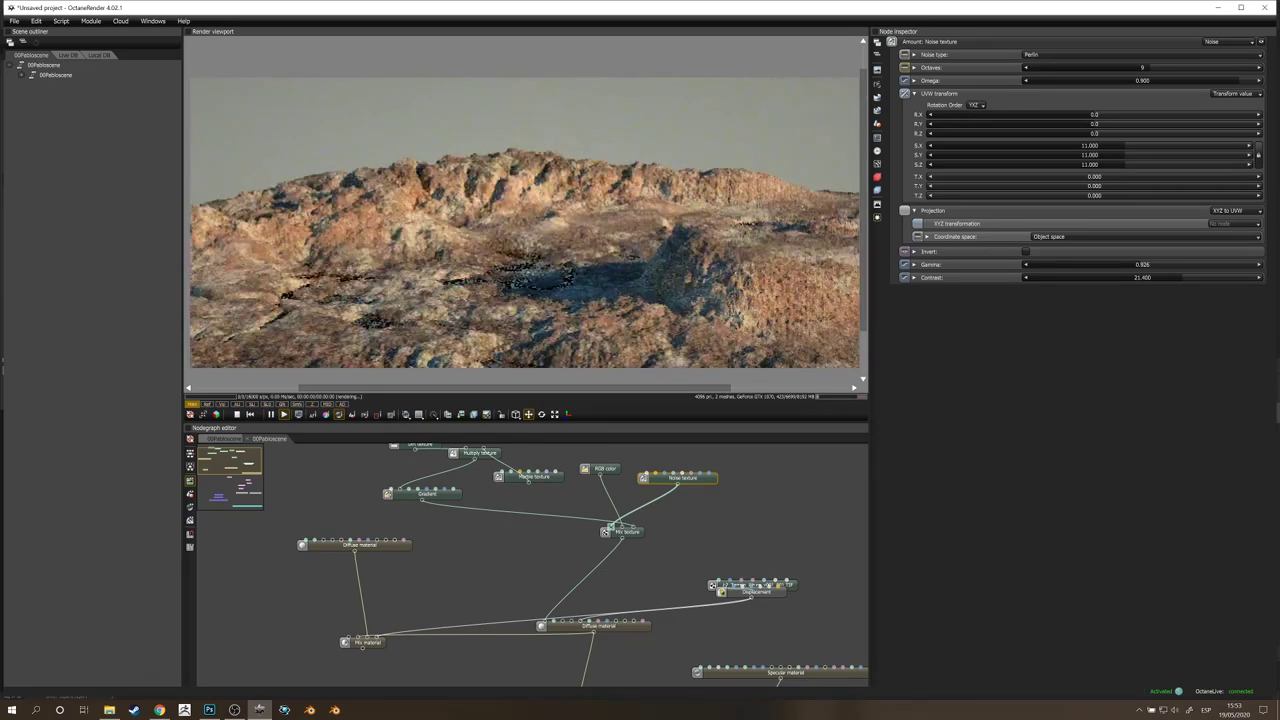
{"action": "left_click_drag", "start_coordinate": [1047, 145], "coordinate": [1128, 156]}
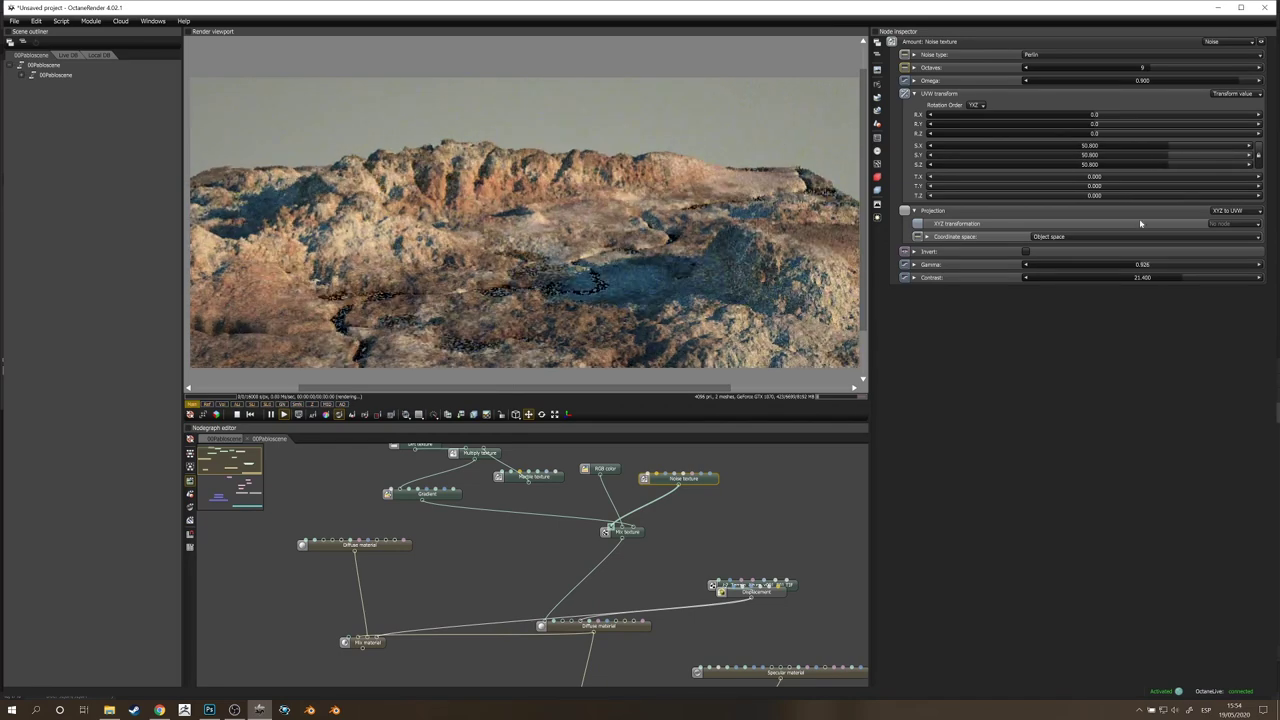
{"action": "left_click_drag", "start_coordinate": [1142, 277], "coordinate": [1262, 286]}
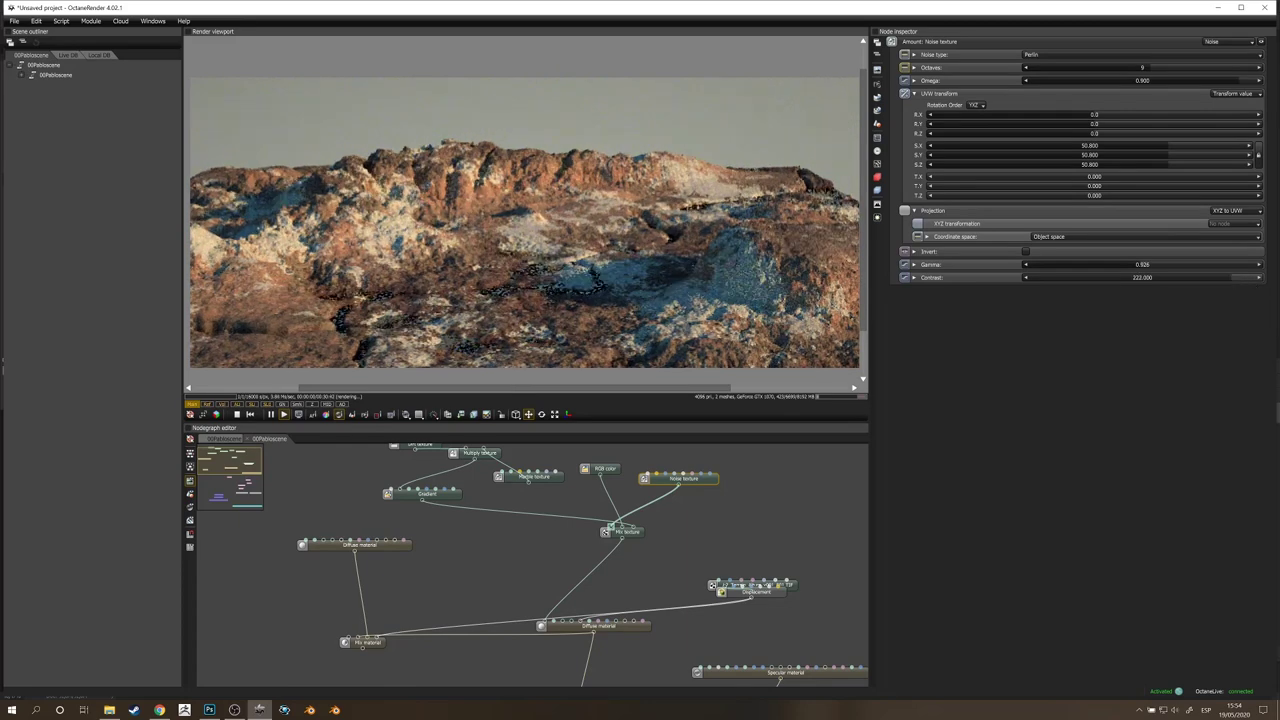
Step: Set the noise texture's scale to 17.9, its gamma to 0.892 and its contrast to 227
{"action": "left_click_drag", "start_coordinate": [1138, 265], "coordinate": [1130, 266]}
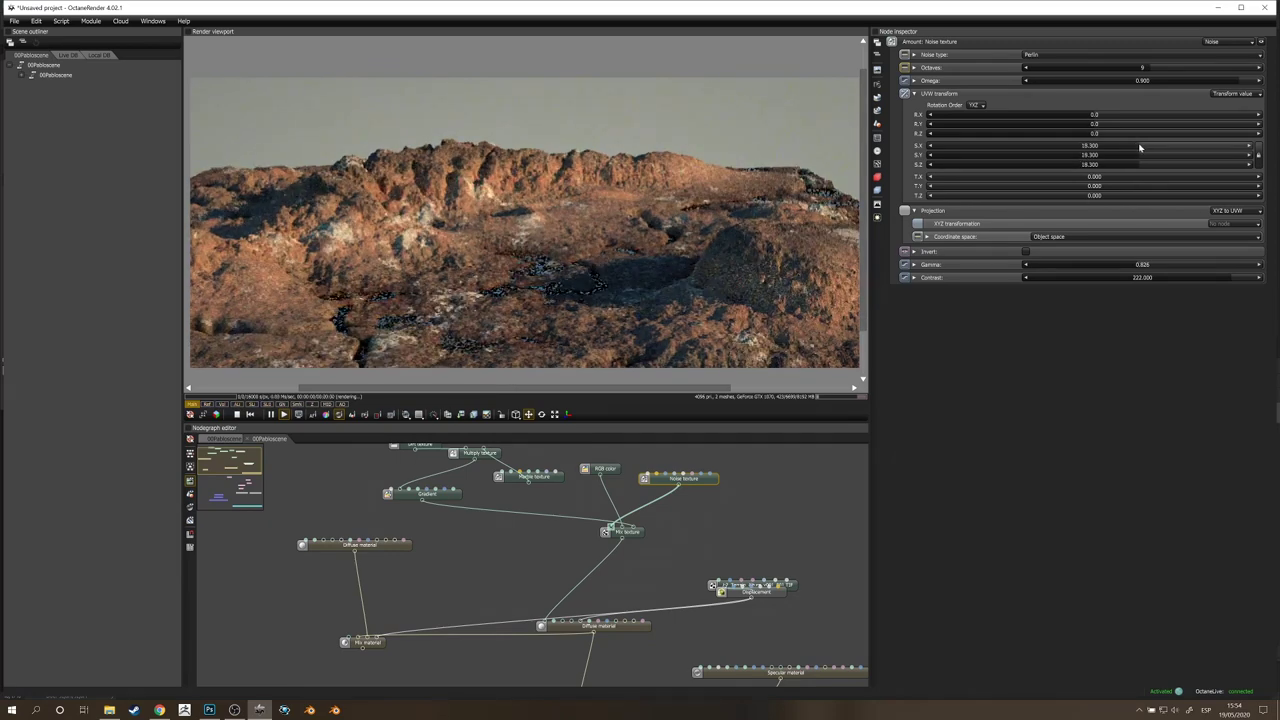
{"action": "left_click_drag", "start_coordinate": [1139, 148], "coordinate": [1133, 148]}
{"action": "left_click_drag", "start_coordinate": [622, 307], "coordinate": [602, 212]}
{"action": "scroll", "coordinate": [602, 212], "scroll_direction": "up", "scroll_amount": 5}
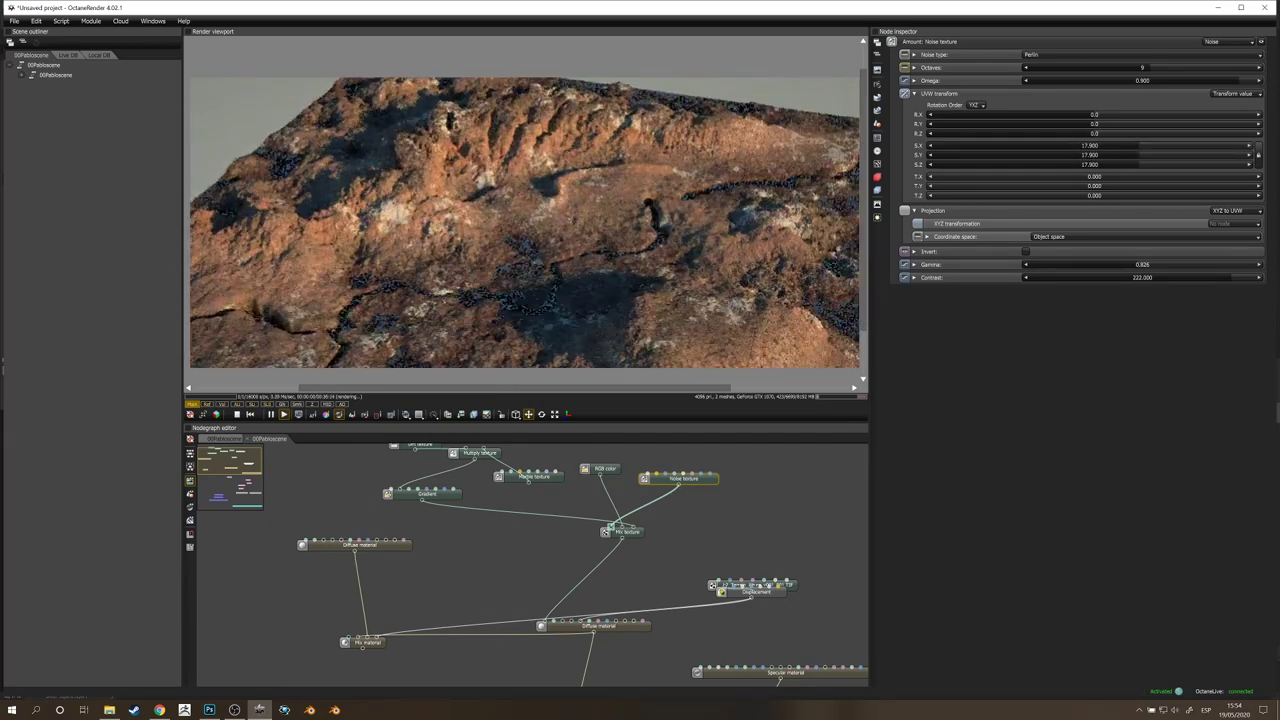
{"action": "scroll", "coordinate": [602, 212], "scroll_direction": "up", "scroll_amount": 2}
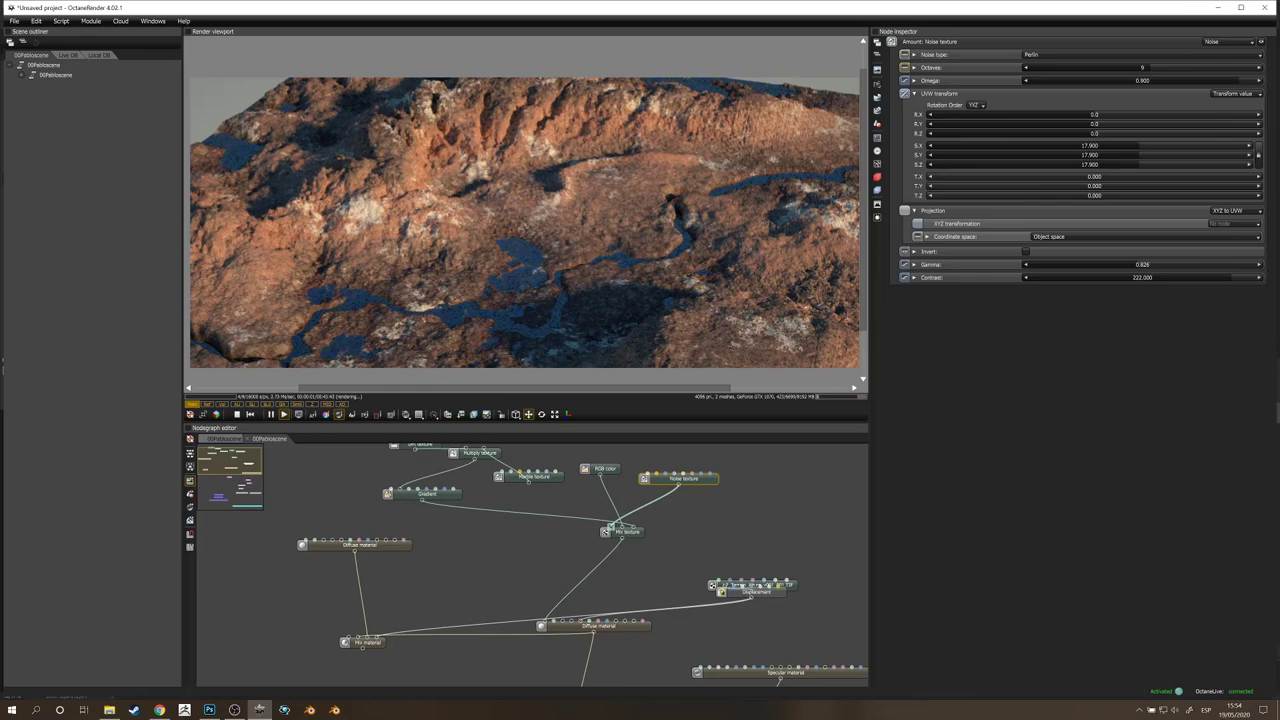
{"action": "left_click_drag", "start_coordinate": [1214, 279], "coordinate": [1231, 279]}
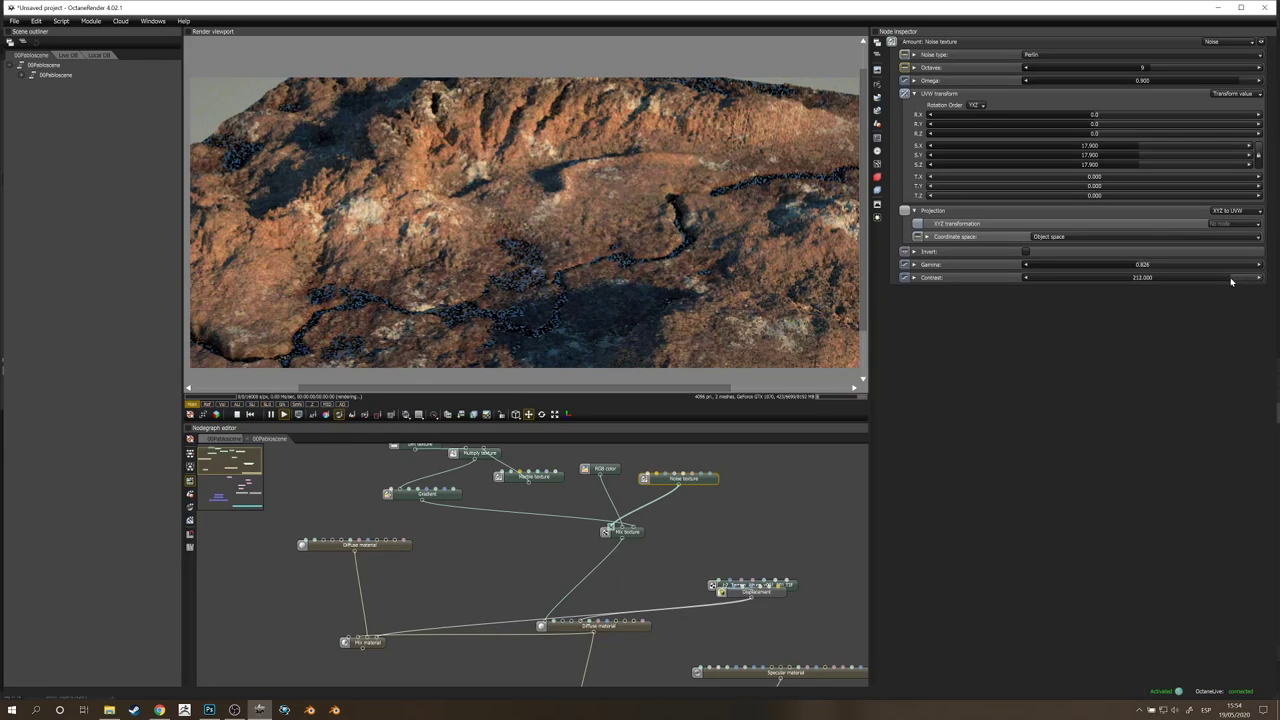
{"action": "left_click", "coordinate": [1145, 266]}
{"action": "left_click_drag", "start_coordinate": [1145, 265], "coordinate": [1139, 267]}
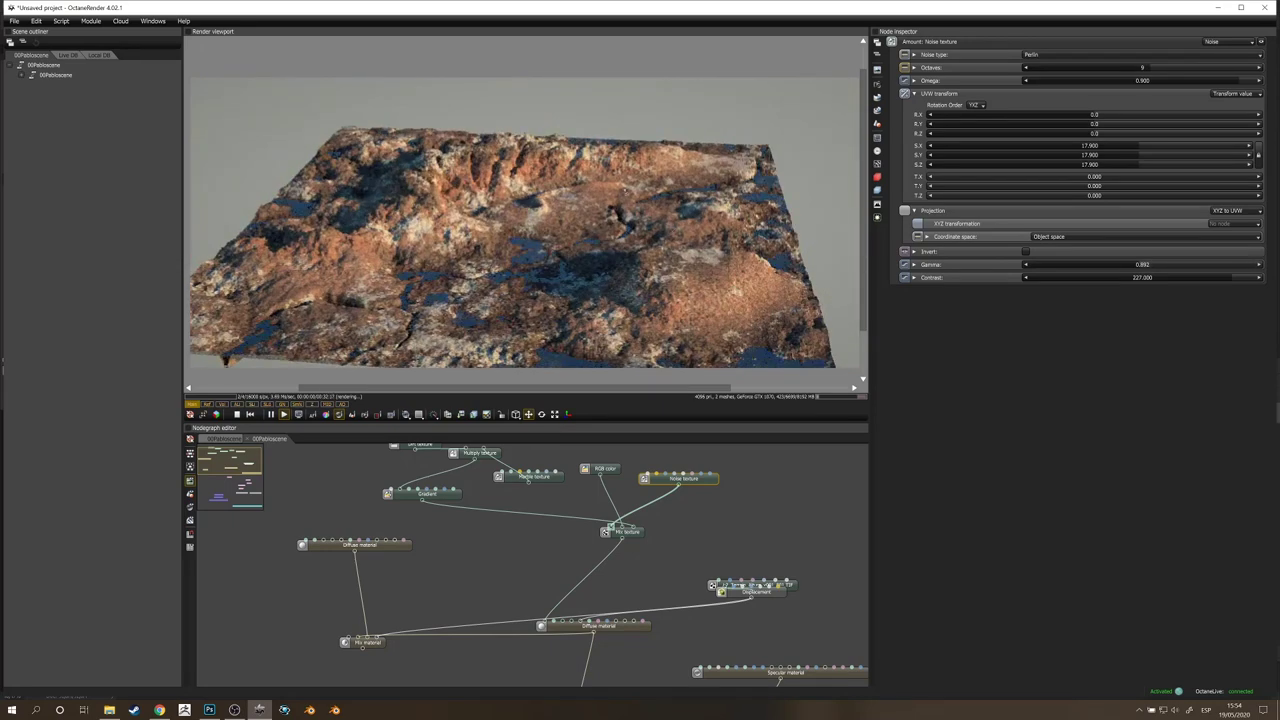
Step: Separate the terrain height image node from the Displacement node it overlaps, placing it just above
{"action": "left_click_drag", "start_coordinate": [680, 260], "coordinate": [722, 430]}
{"action": "left_click_drag", "start_coordinate": [756, 533], "coordinate": [706, 483]}
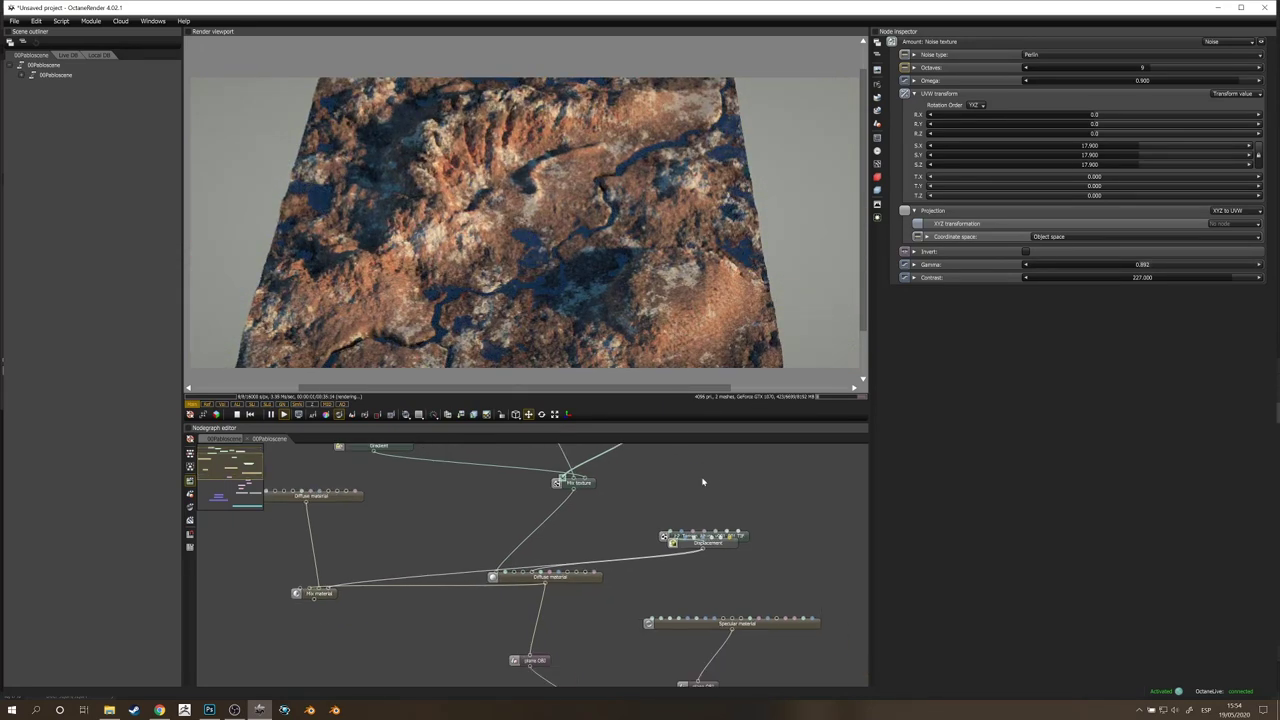
{"action": "scroll", "coordinate": [723, 525], "scroll_direction": "down", "scroll_amount": 3}
{"action": "left_click_drag", "start_coordinate": [758, 543], "coordinate": [648, 514]}
{"action": "scroll", "coordinate": [648, 514], "scroll_direction": "up", "scroll_amount": 3}
{"action": "left_click_drag", "start_coordinate": [612, 262], "coordinate": [550, 130]}
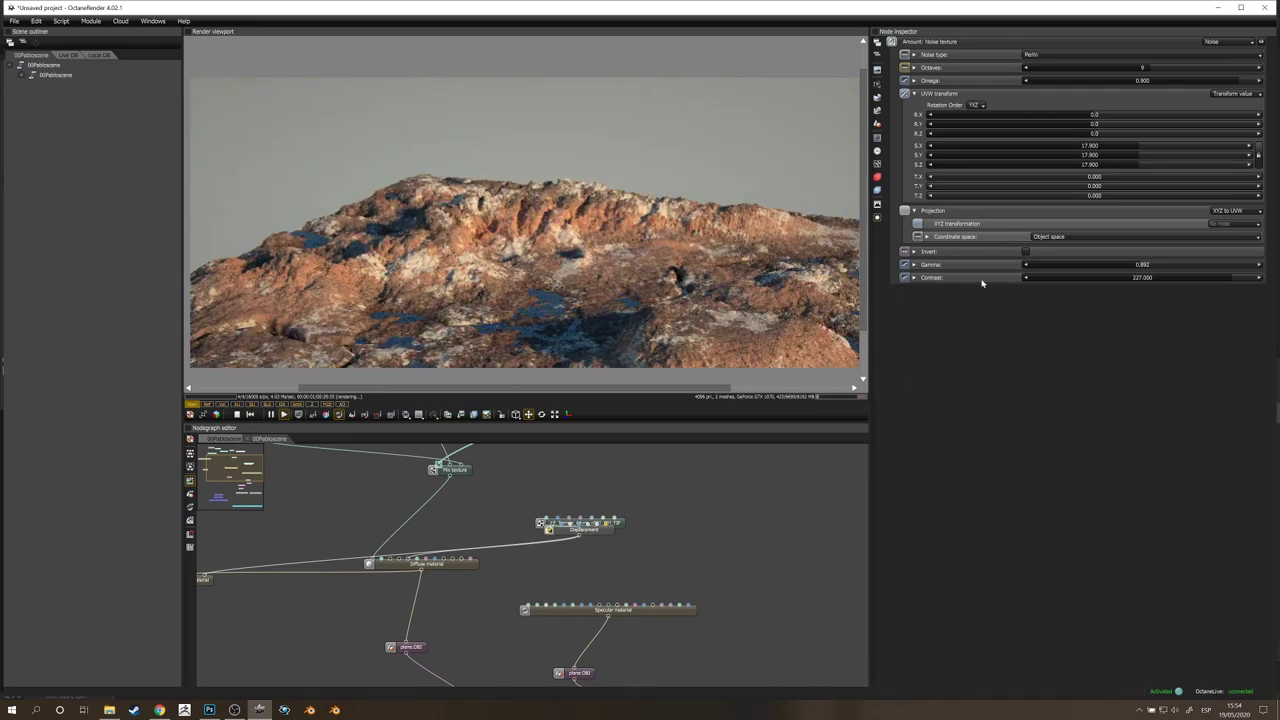
{"action": "left_click_drag", "start_coordinate": [614, 523], "coordinate": [612, 500]}
{"action": "left_click_drag", "start_coordinate": [598, 470], "coordinate": [672, 556]}
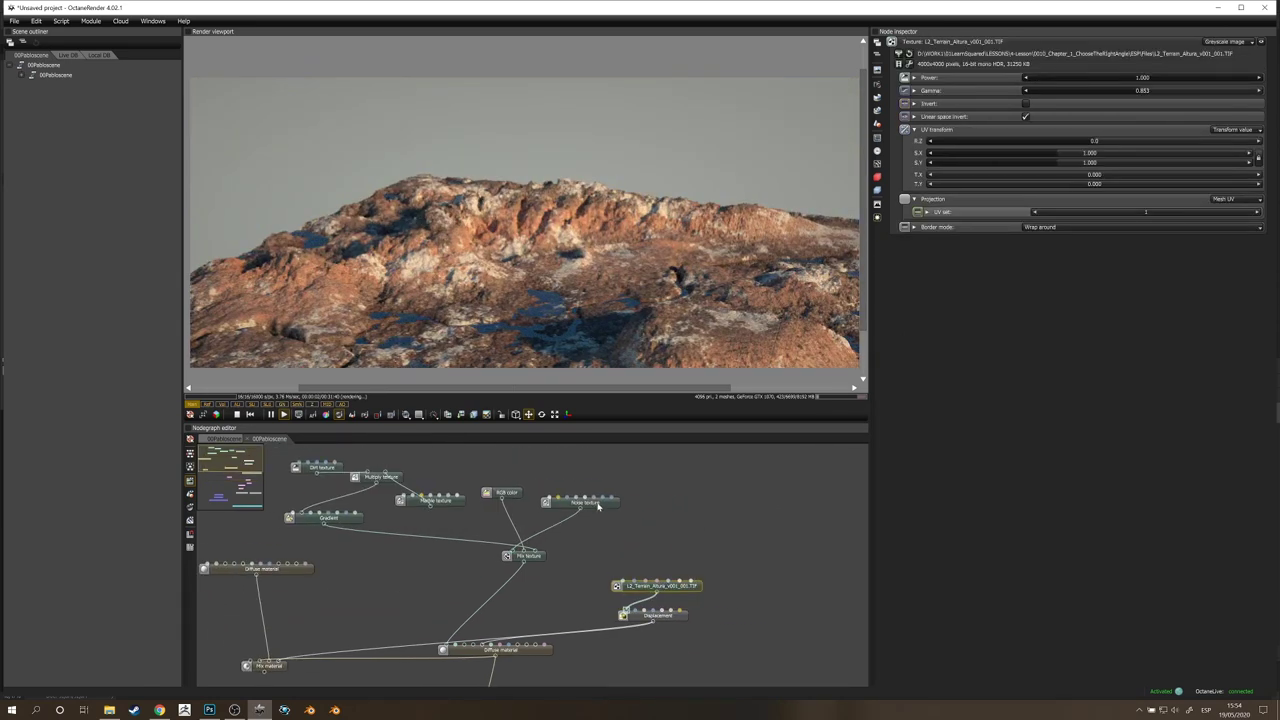
Step: Change the RGB color node feeding the Mix texture to a bright salmon orange (FF9674)
{"action": "left_click", "coordinate": [598, 505]}
{"action": "left_click", "coordinate": [505, 493]}
{"action": "left_click", "coordinate": [900, 72]}
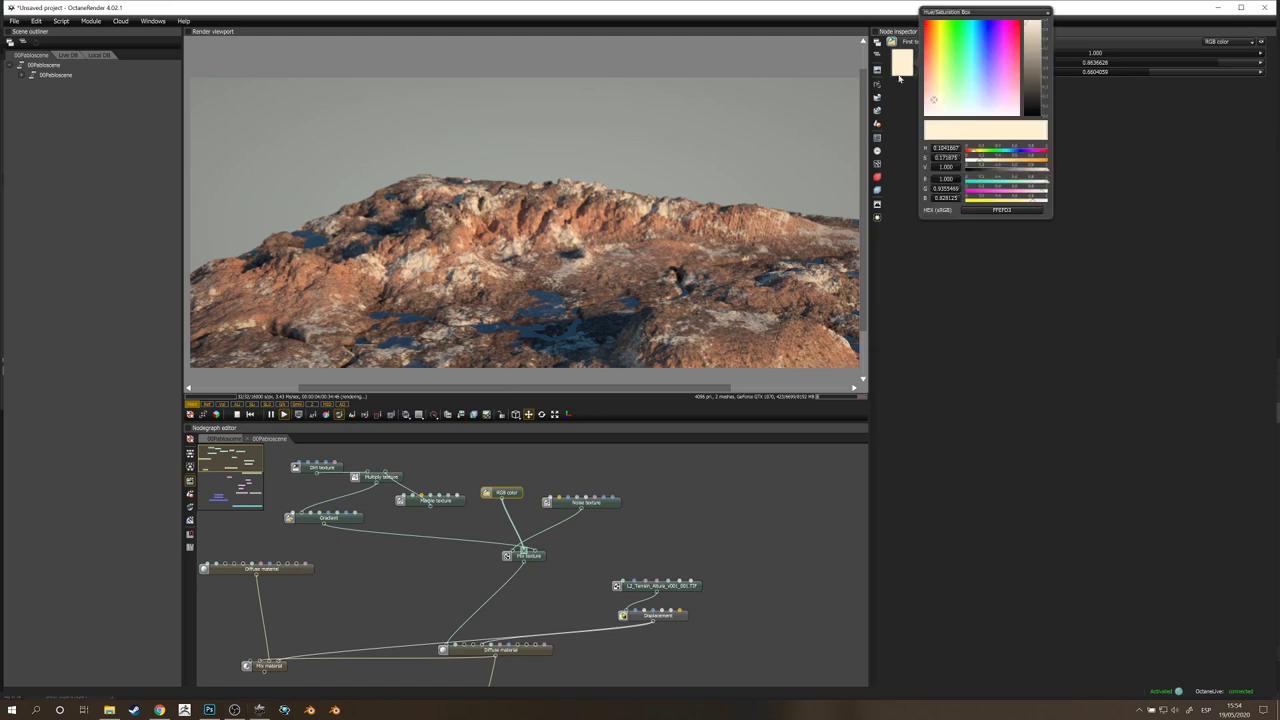
{"action": "left_click_drag", "start_coordinate": [928, 78], "coordinate": [929, 67]}
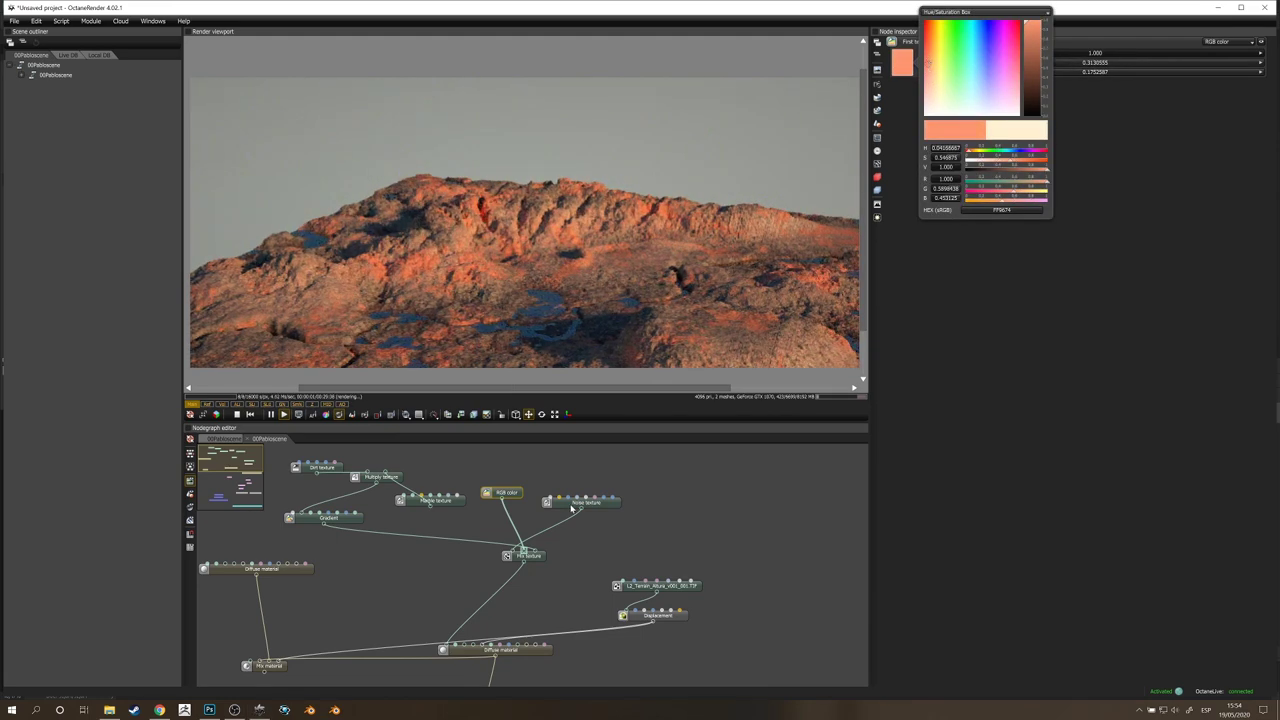
Step: Reposition the Mix material and its second Diffuse material, and convert that Diffuse material to Glossy
{"action": "left_click_drag", "start_coordinate": [434, 541], "coordinate": [511, 526]}
{"action": "left_click_drag", "start_coordinate": [356, 588], "coordinate": [448, 560]}
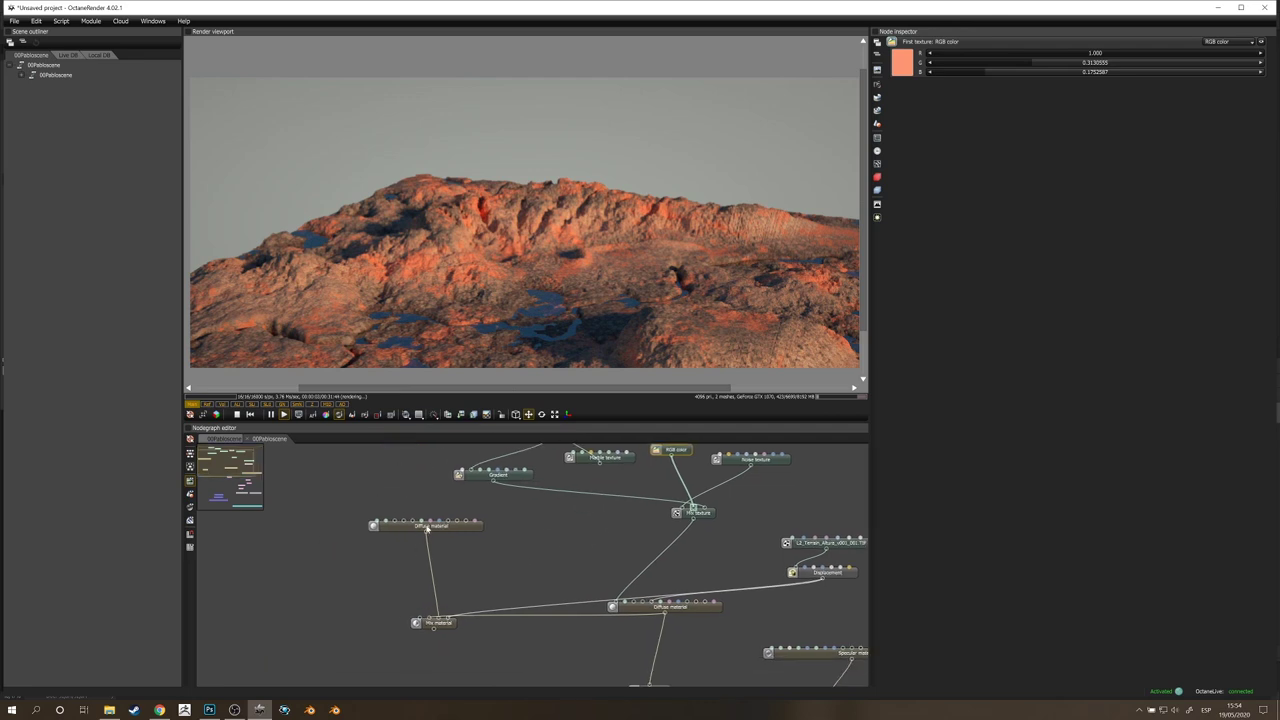
{"action": "left_click_drag", "start_coordinate": [355, 507], "coordinate": [424, 646]}
{"action": "left_click_drag", "start_coordinate": [426, 626], "coordinate": [384, 630]}
{"action": "left_click", "coordinate": [421, 543]}
{"action": "left_click", "coordinate": [421, 537]}
{"action": "left_click", "coordinate": [1228, 42]}
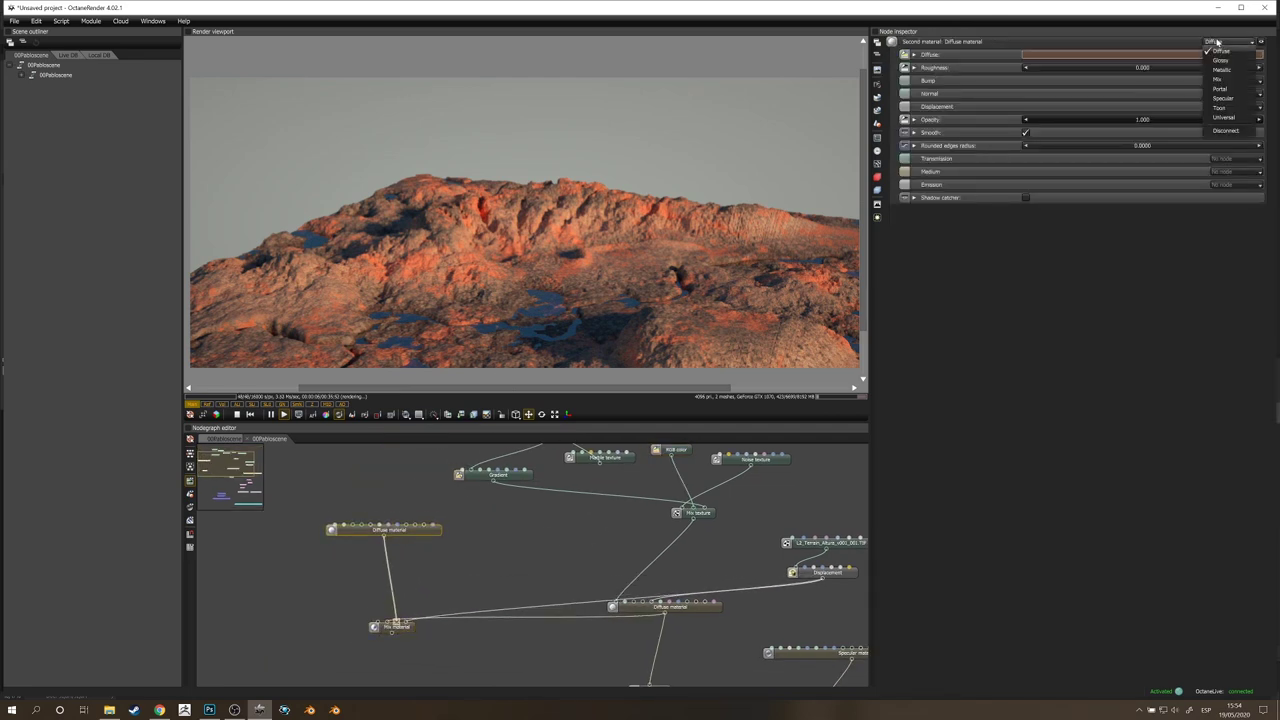
{"action": "left_click", "coordinate": [1228, 62]}
Step: Set the Glossy material's diffuse to white and switch its specular to an RGB color in very pale blue
{"action": "left_click", "coordinate": [1050, 54]}
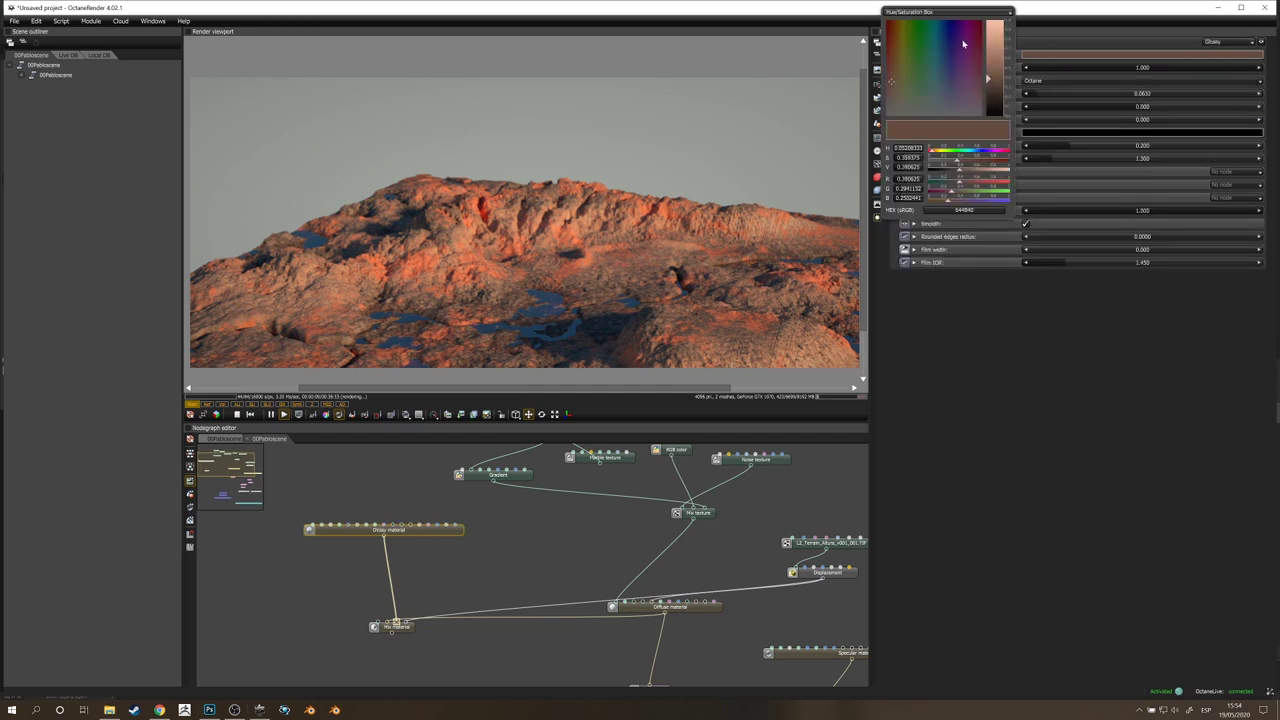
{"action": "left_click", "coordinate": [1040, 187]}
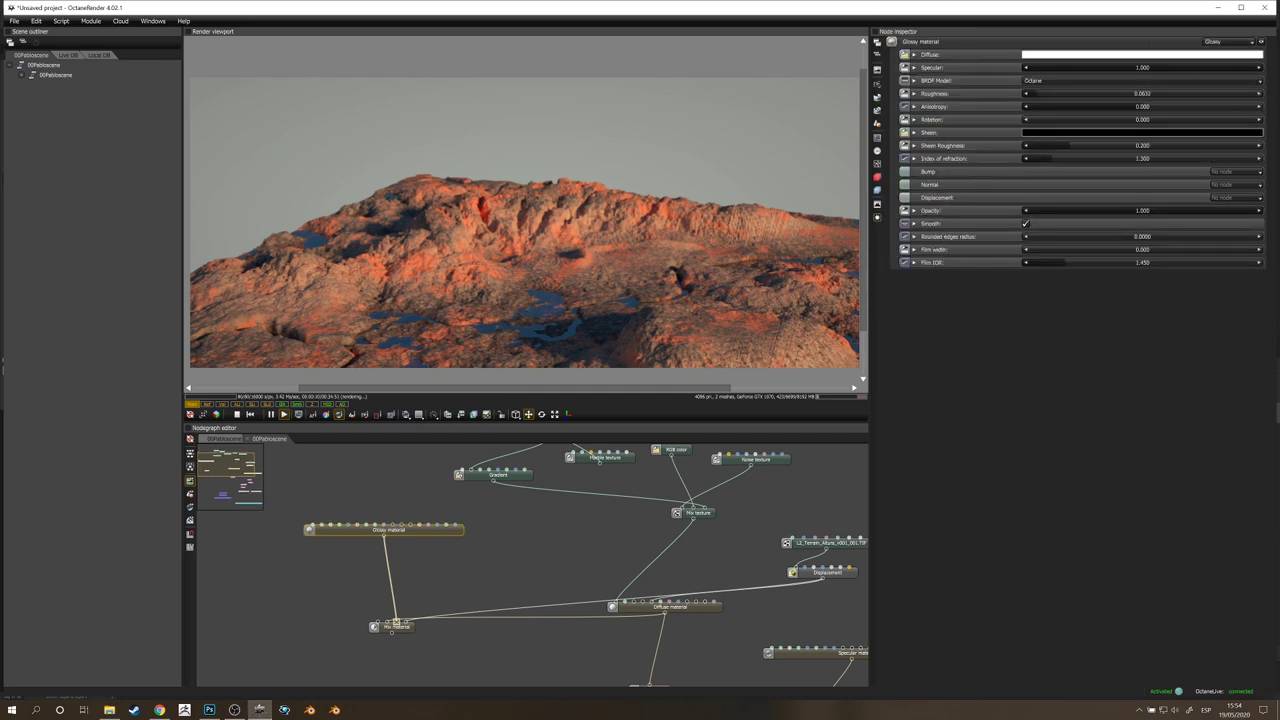
{"action": "left_click", "coordinate": [918, 67]}
{"action": "left_click", "coordinate": [1228, 67]}
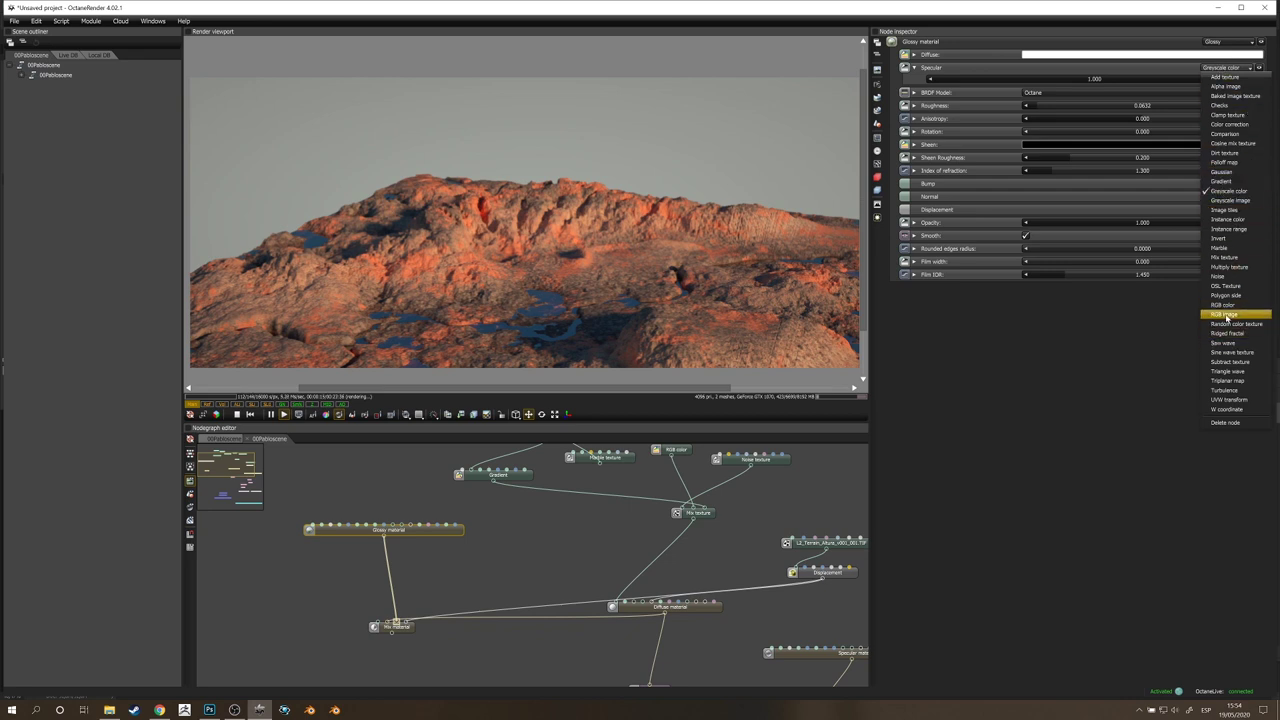
{"action": "left_click", "coordinate": [1224, 304]}
{"action": "left_click", "coordinate": [1040, 67]}
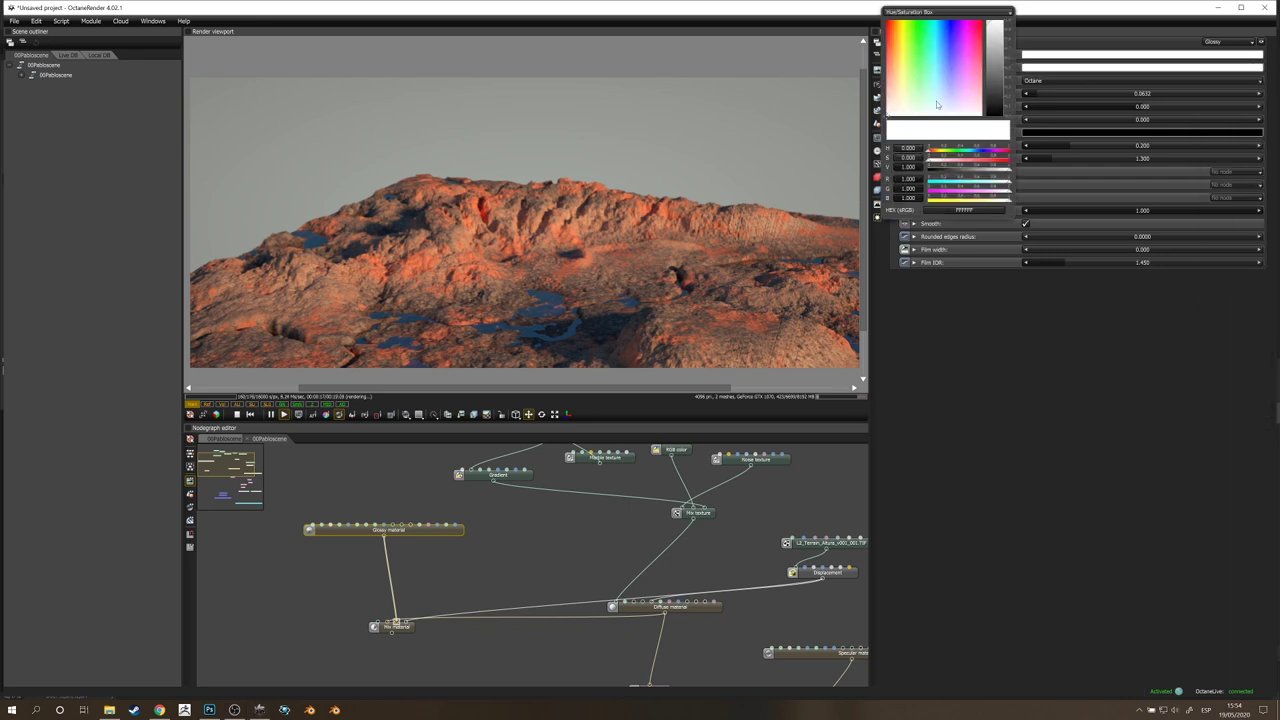
{"action": "left_click_drag", "start_coordinate": [937, 103], "coordinate": [941, 105]}
{"action": "left_click", "coordinate": [428, 604]}
Step: Move the terrain's Diffuse material closer to the Mix material and connect the Mix material to the terrain plane's material input
{"action": "left_click_drag", "start_coordinate": [534, 548], "coordinate": [554, 541]}
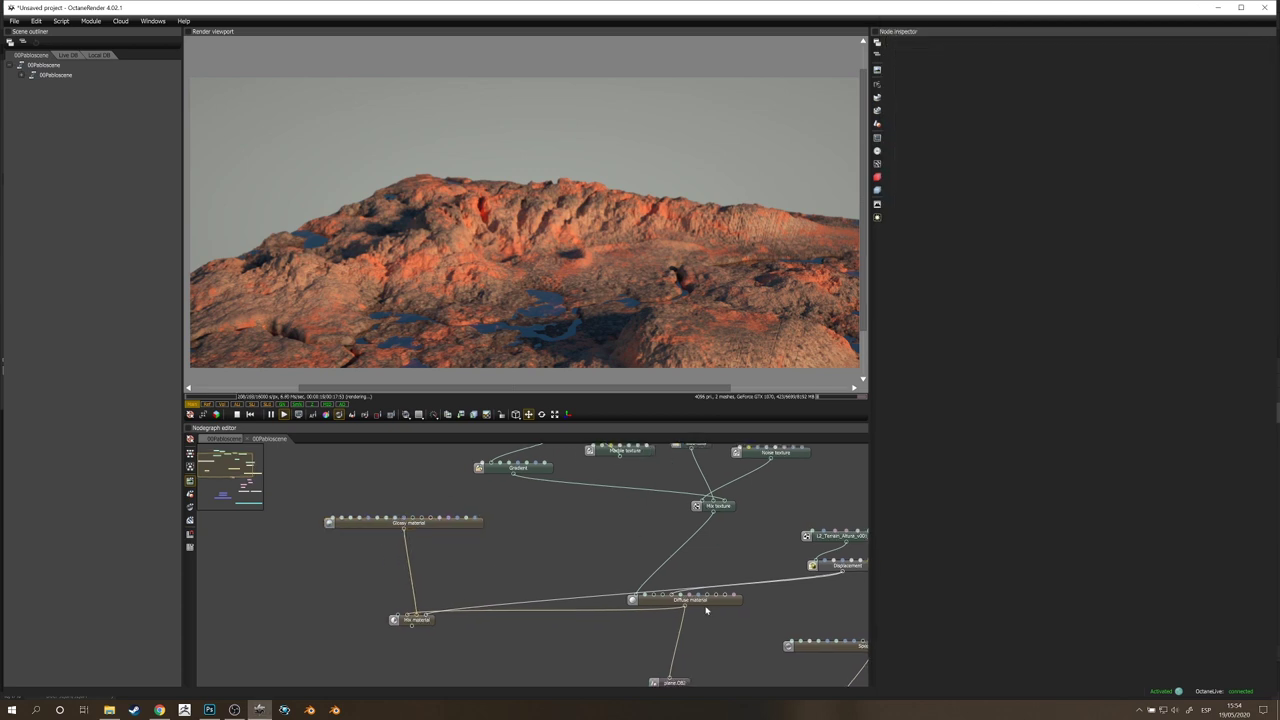
{"action": "left_click_drag", "start_coordinate": [706, 607], "coordinate": [563, 554]}
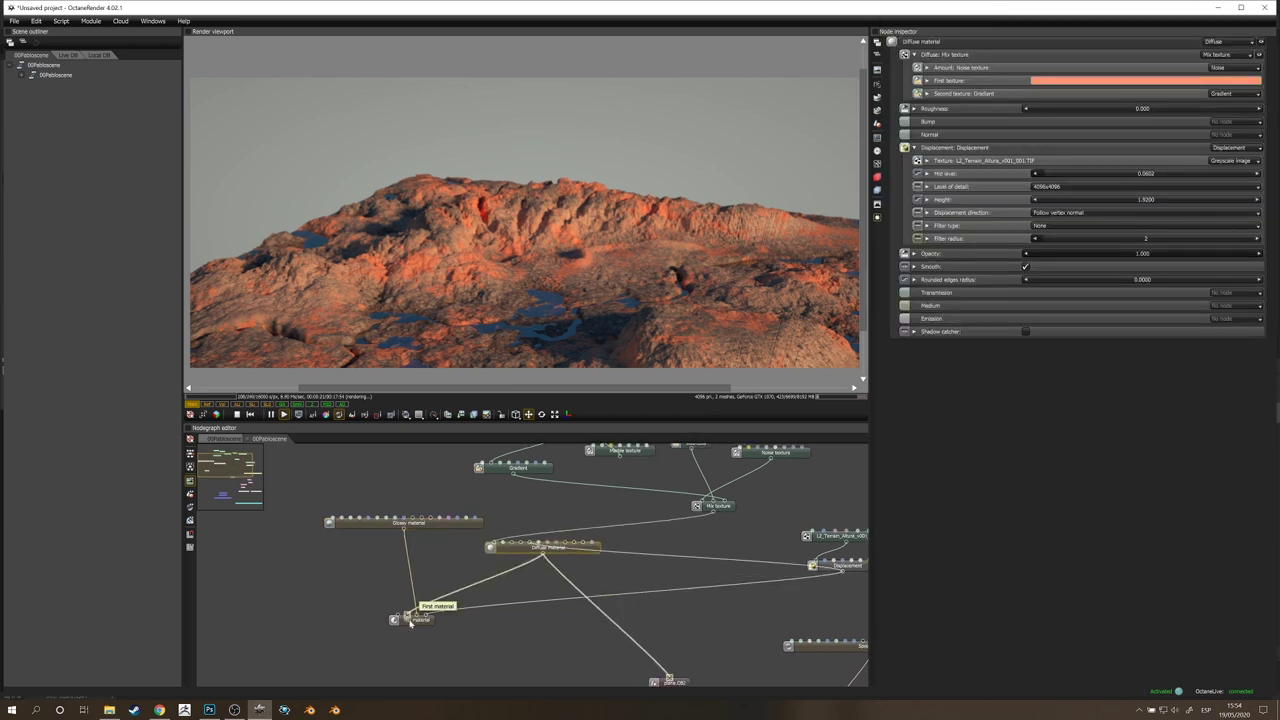
{"action": "left_click_drag", "start_coordinate": [411, 625], "coordinate": [672, 683]}
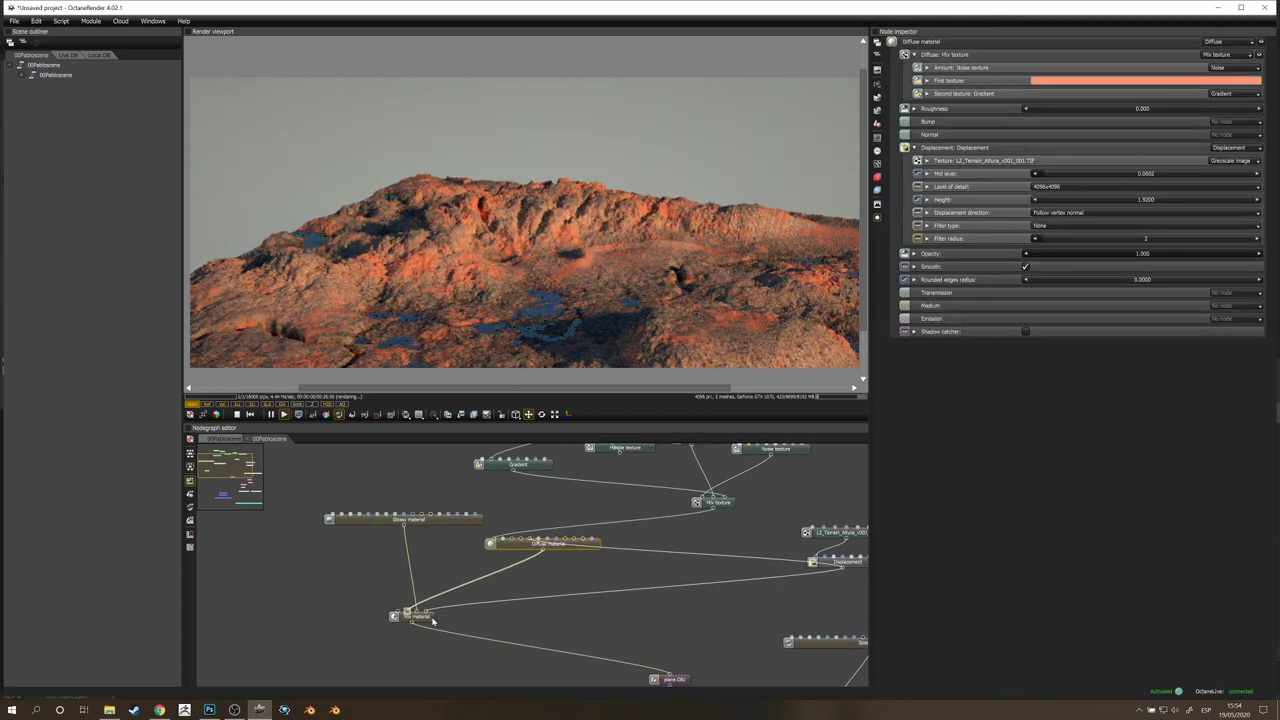
Step: Arrange the Mix material near the terrain plane node, with the Glossy and Diffuse materials side by side above it
{"action": "left_click_drag", "start_coordinate": [412, 617], "coordinate": [587, 628]}
{"action": "left_click_drag", "start_coordinate": [541, 557], "coordinate": [592, 546]}
{"action": "left_click_drag", "start_coordinate": [461, 524], "coordinate": [519, 522]}
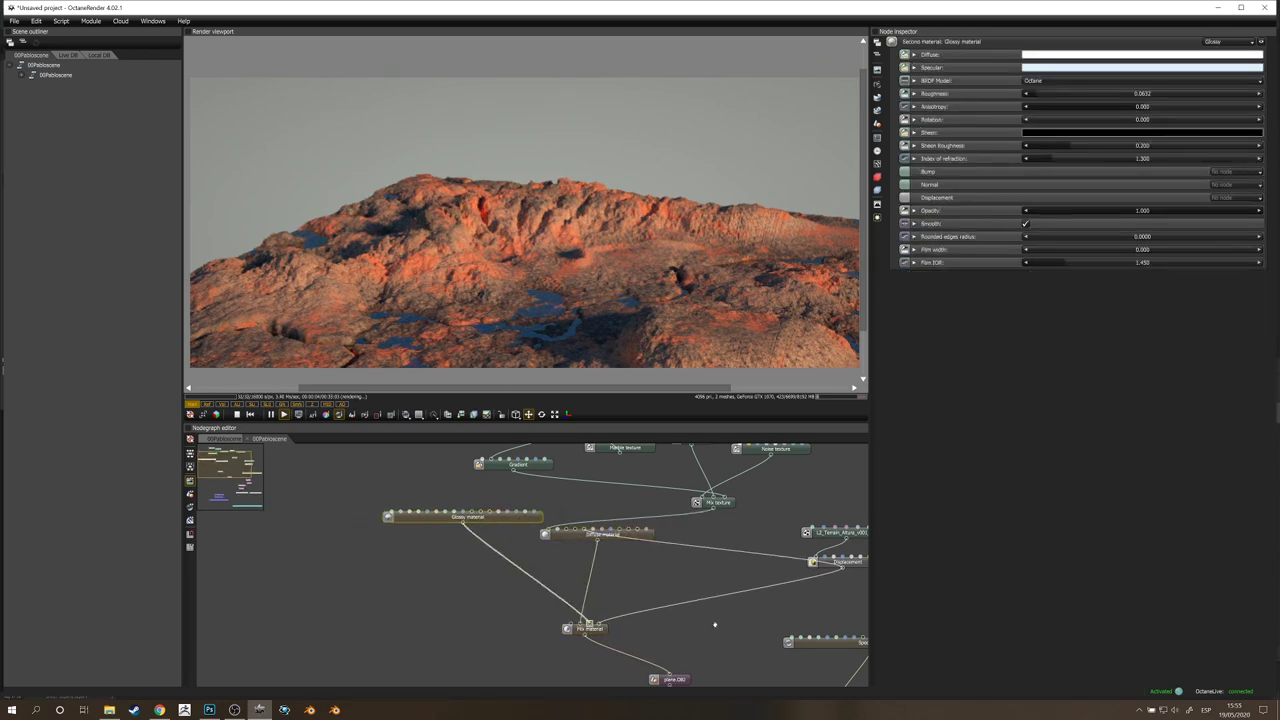
{"action": "left_click_drag", "start_coordinate": [714, 623], "coordinate": [670, 596]}
{"action": "left_click_drag", "start_coordinate": [560, 604], "coordinate": [548, 611]}
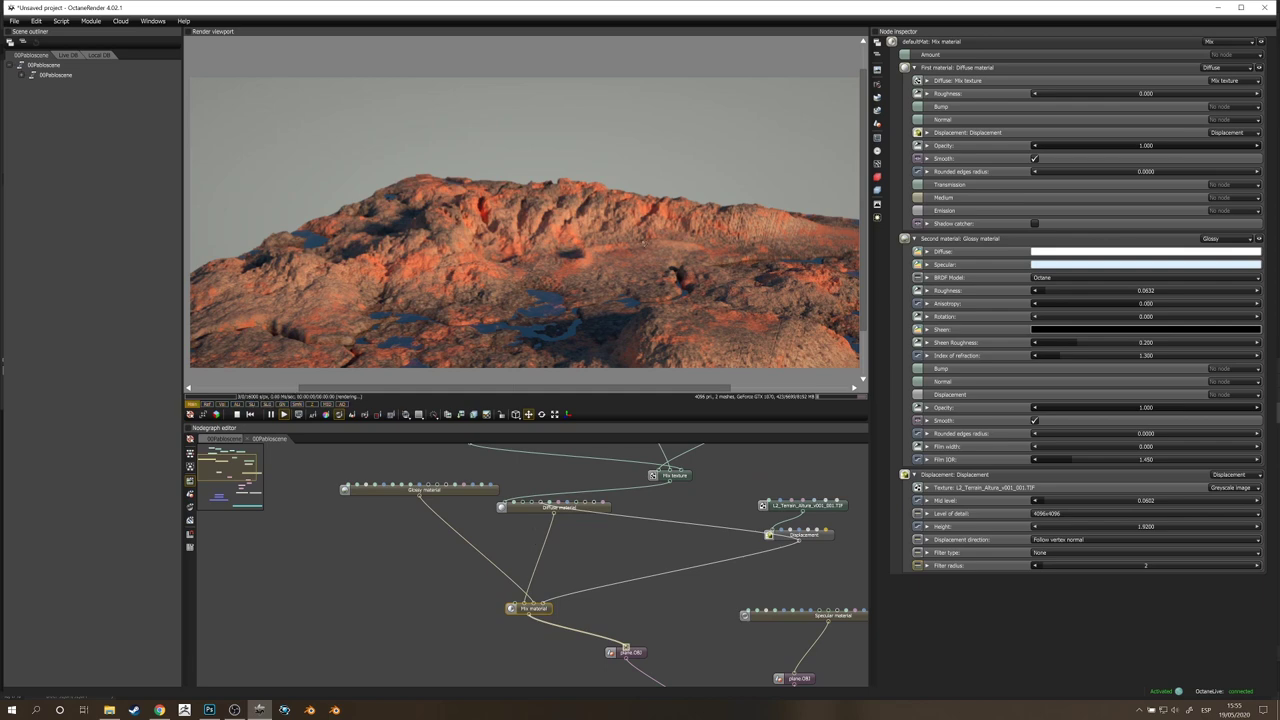
{"action": "left_click_drag", "start_coordinate": [593, 290], "coordinate": [595, 489]}
{"action": "left_click_drag", "start_coordinate": [516, 510], "coordinate": [450, 507]}
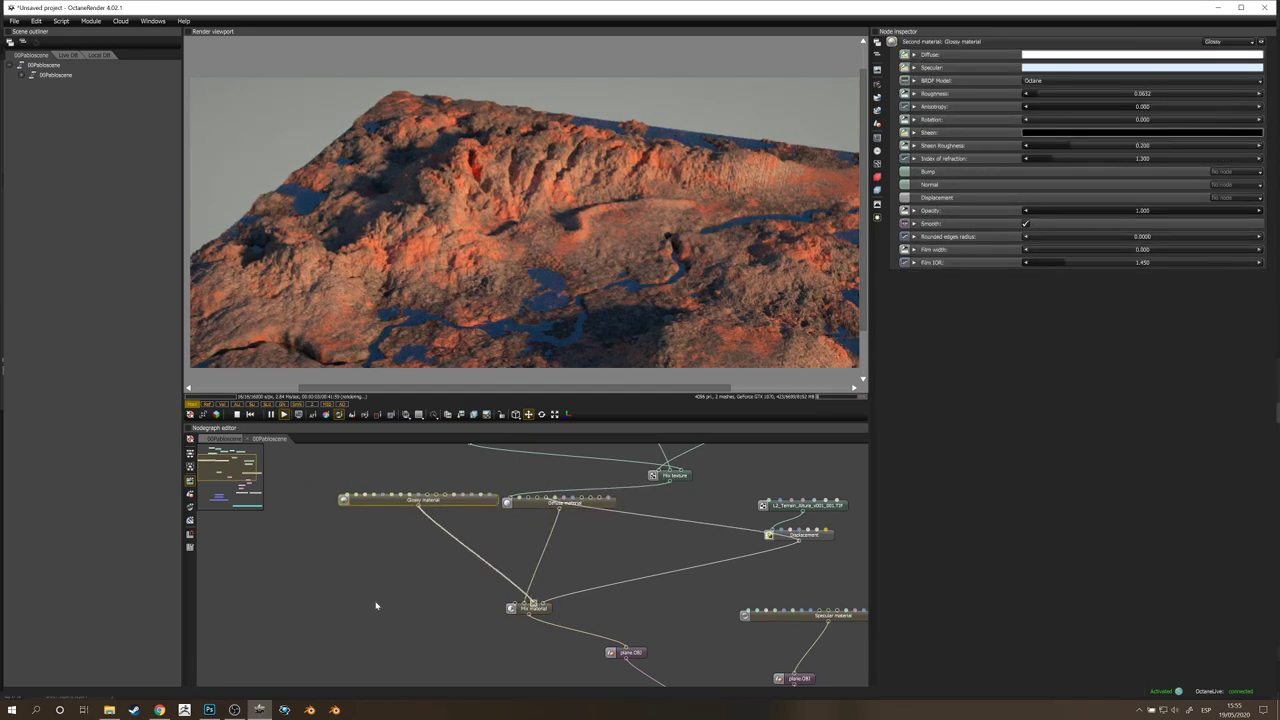
Step: Add a Dirt texture node and connect it to the Mix material's amount input
{"action": "right_click", "coordinate": [375, 603]}
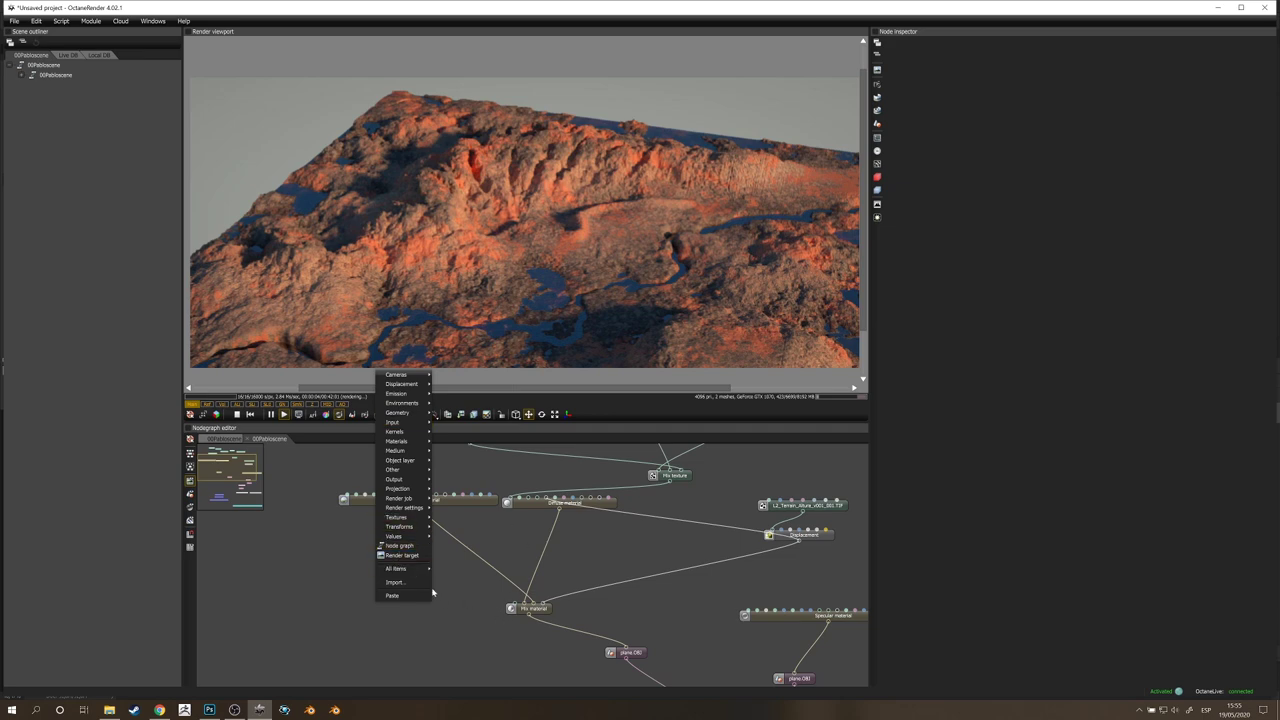
{"action": "mouse_move", "coordinate": [400, 568]}
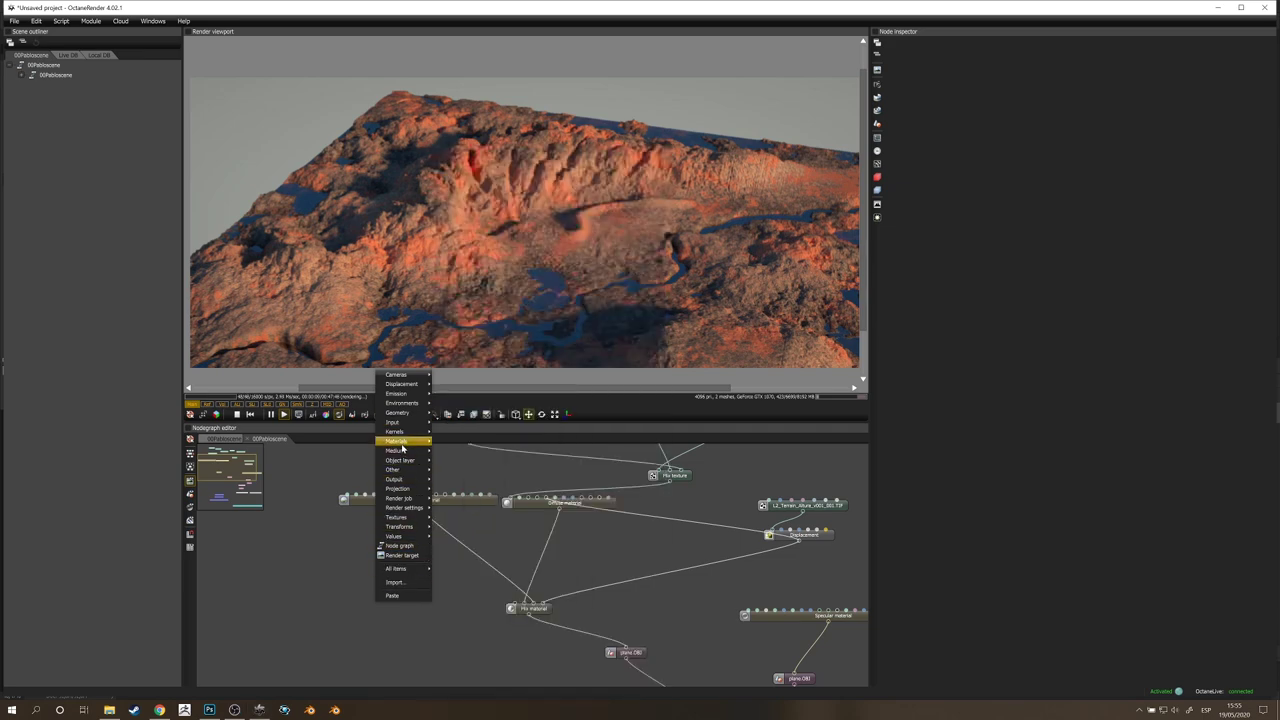
{"action": "mouse_move", "coordinate": [400, 517]}
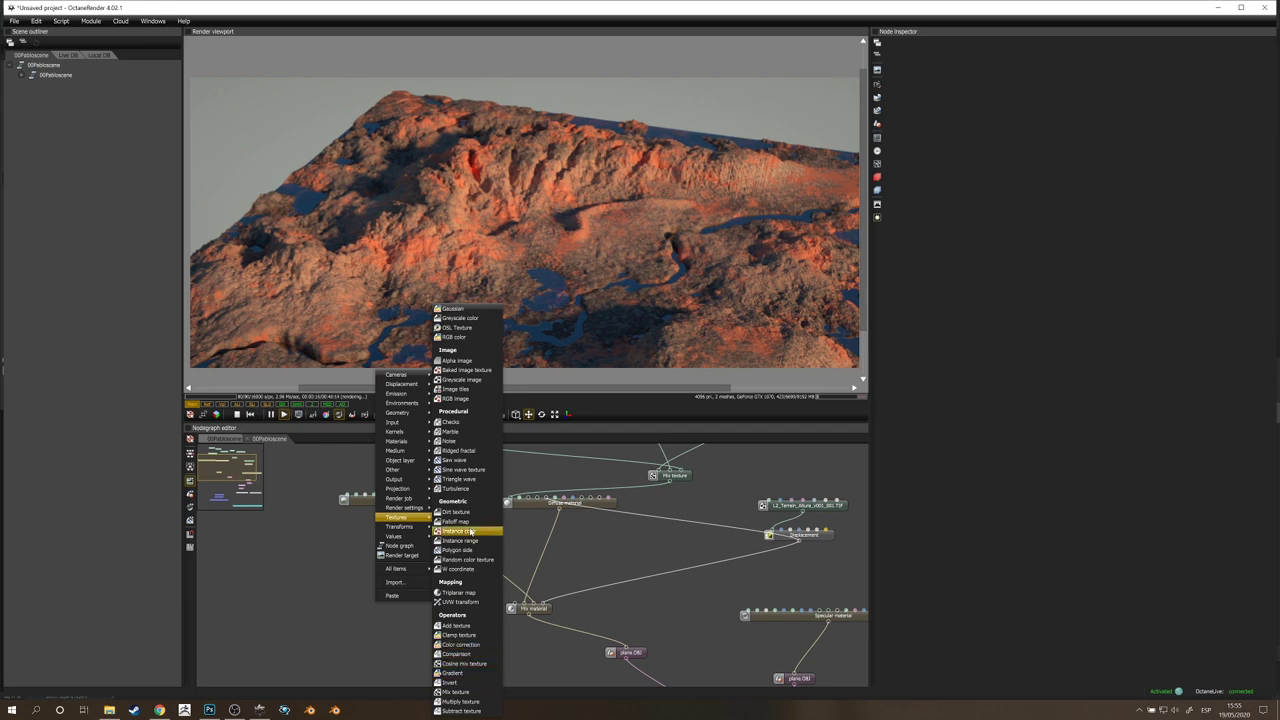
{"action": "left_click", "coordinate": [456, 512]}
{"action": "left_click_drag", "start_coordinate": [375, 607], "coordinate": [518, 604]}
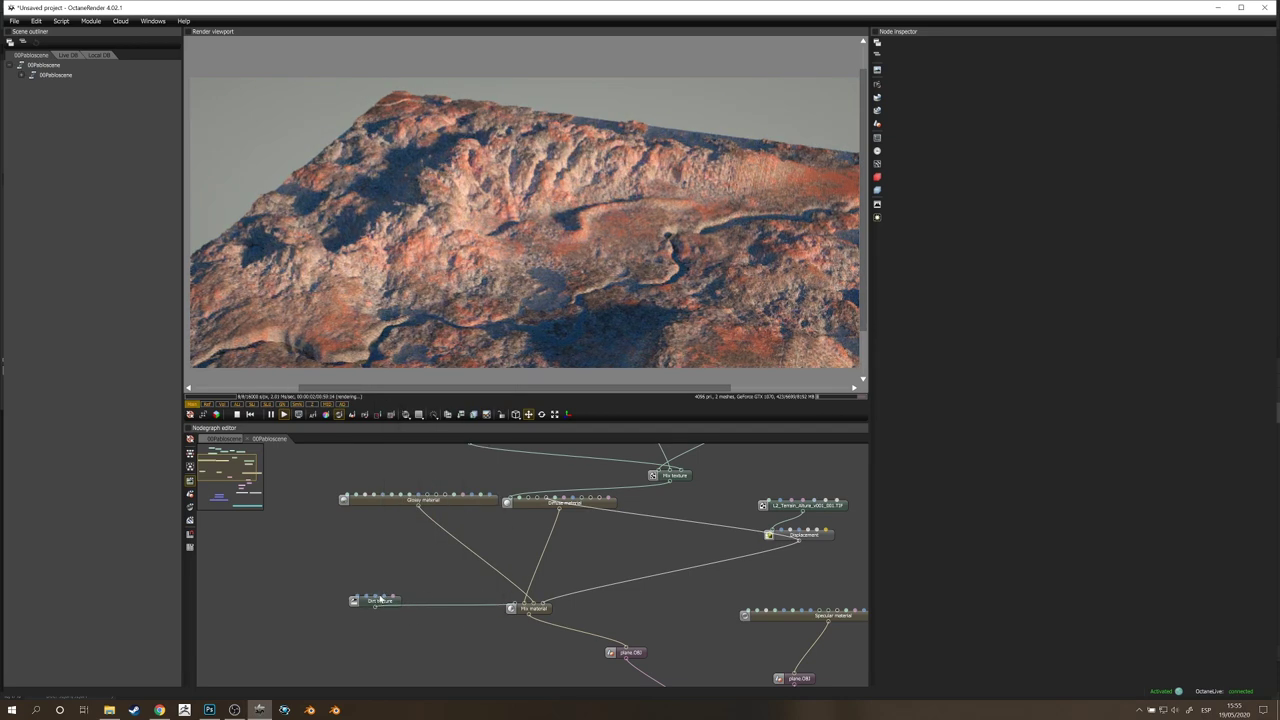
Step: Set the Dirt texture's details to 81.8, strength to 9.18, tolerance to 0.249 and radius to 0.038
{"action": "left_click", "coordinate": [380, 599]}
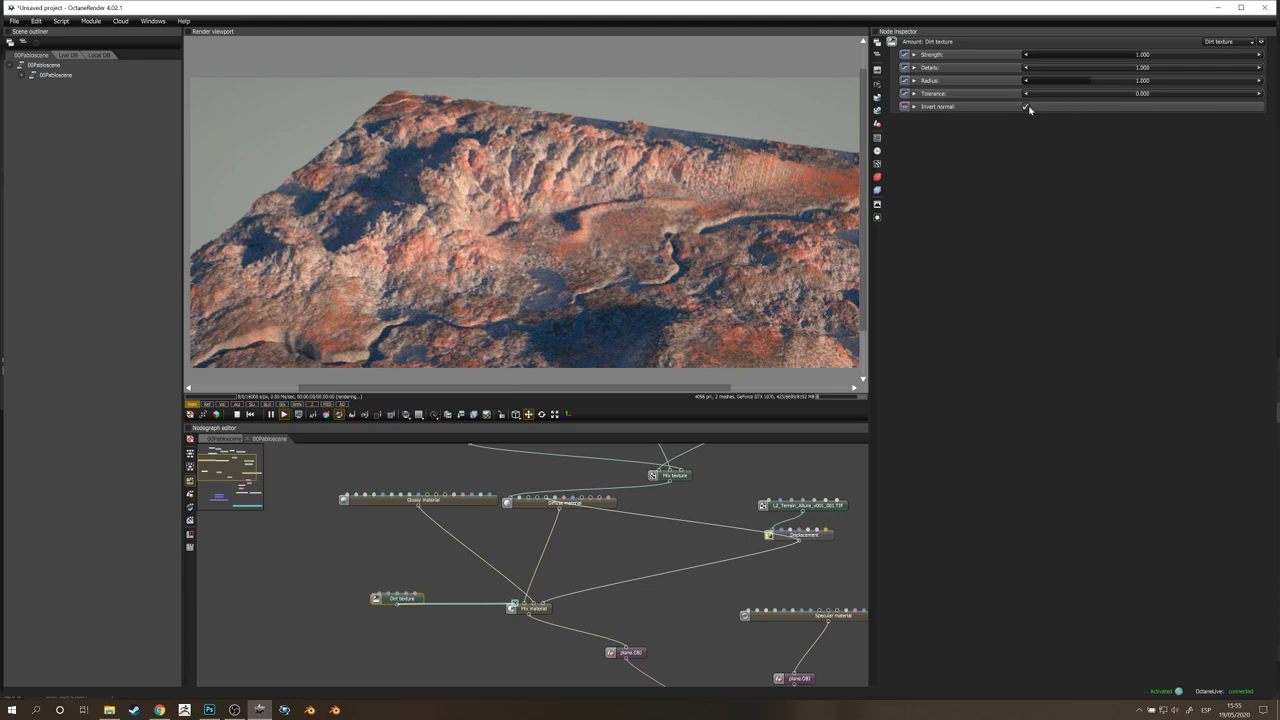
{"action": "left_click_drag", "start_coordinate": [1180, 69], "coordinate": [1253, 71]}
{"action": "left_click", "coordinate": [1256, 58]}
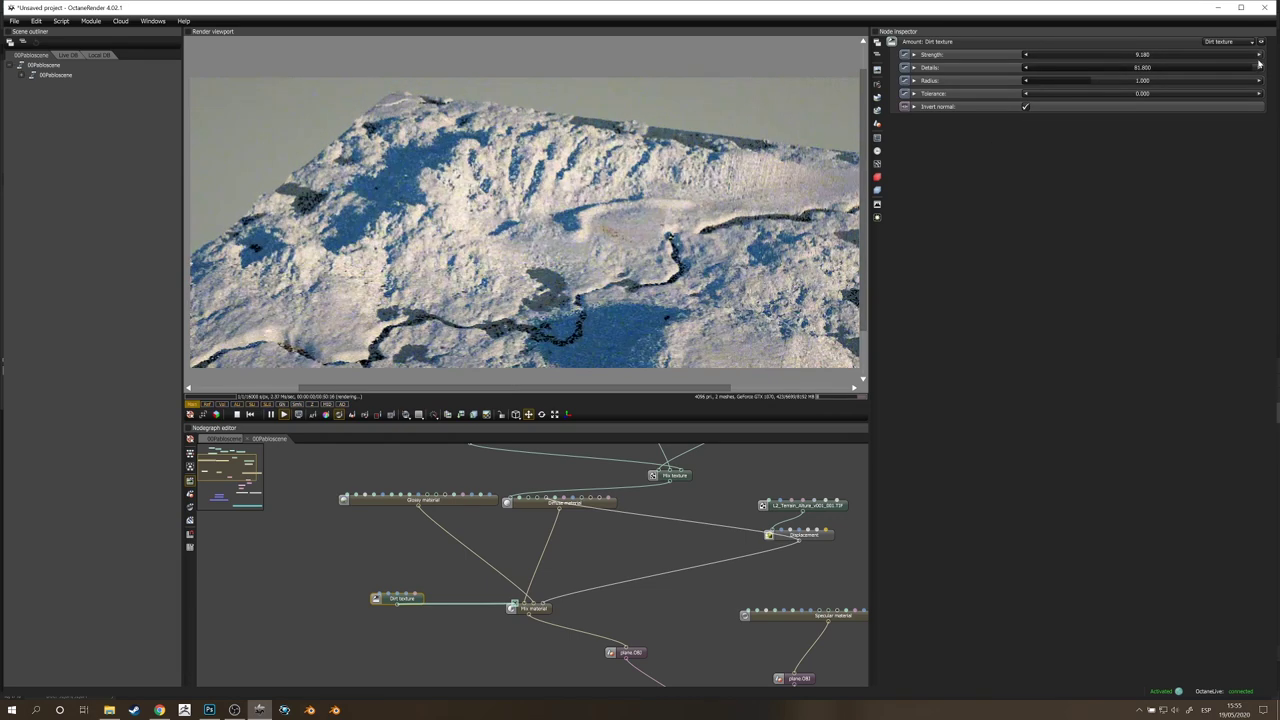
{"action": "left_click_drag", "start_coordinate": [1070, 92], "coordinate": [1222, 96]}
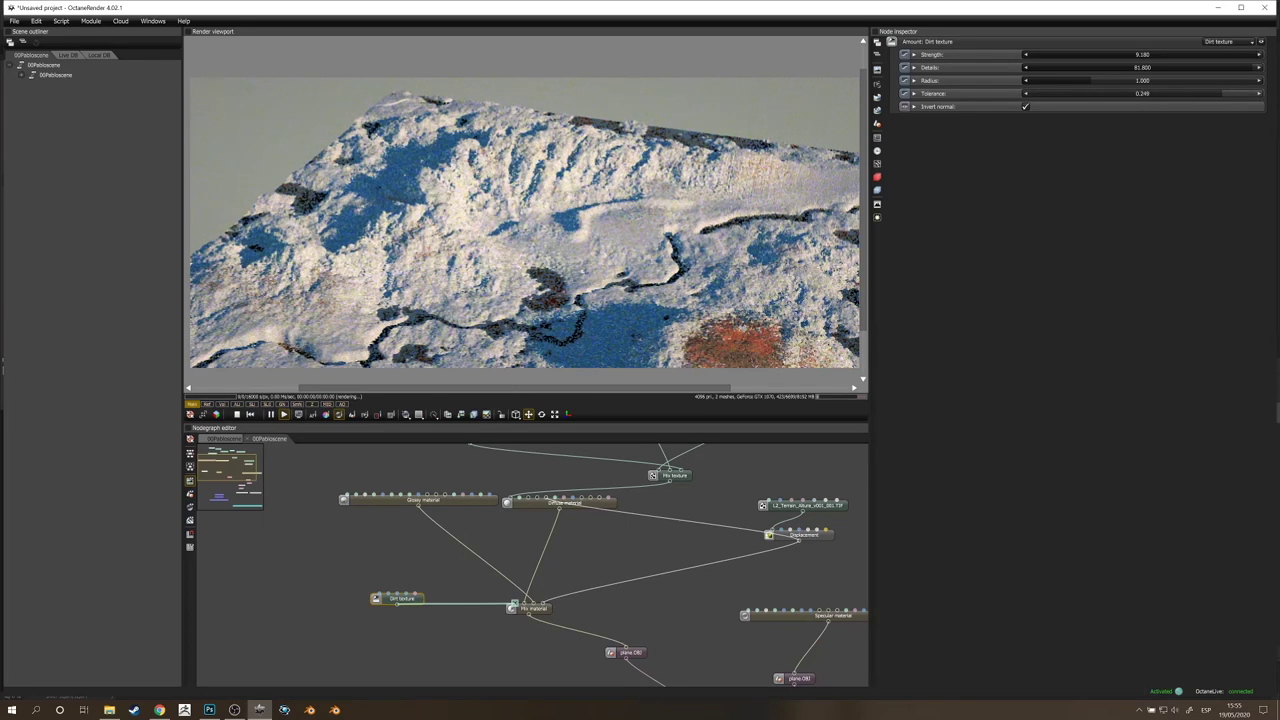
{"action": "left_click_drag", "start_coordinate": [1082, 83], "coordinate": [1046, 88]}
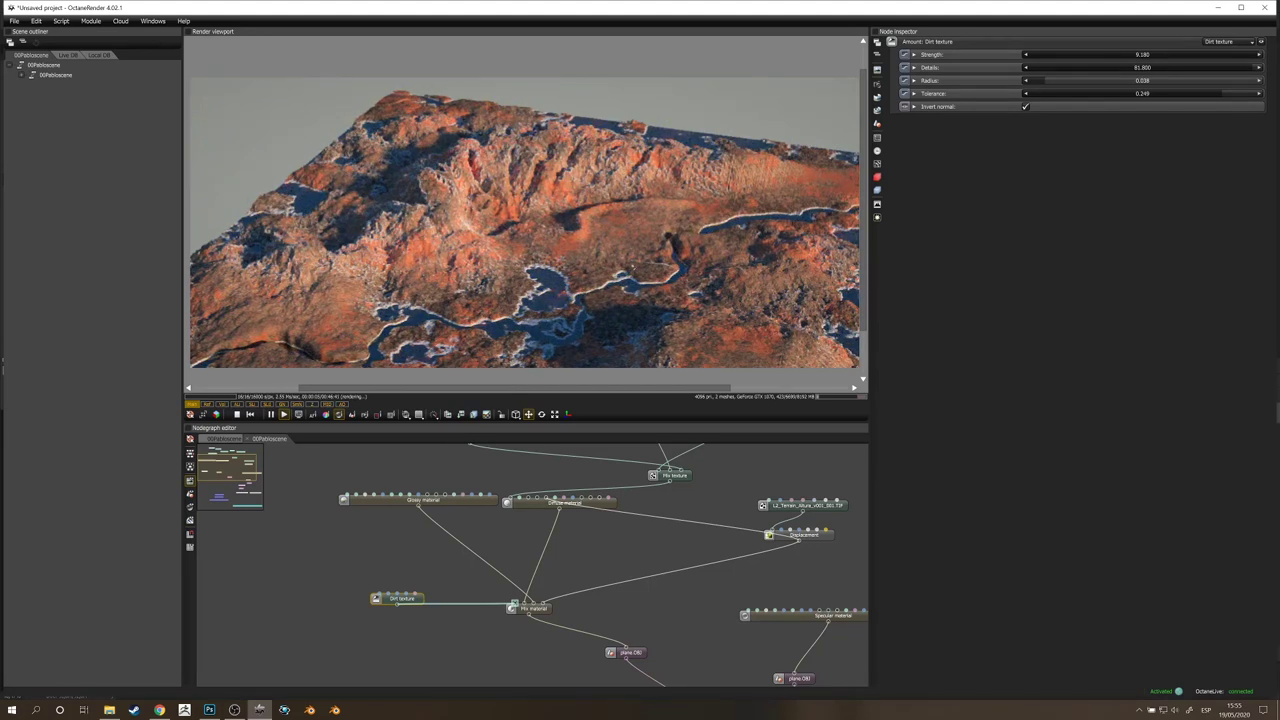
Step: Refine the Dirt texture on the terrain's ridges with details 3.3, radius 0.016 and tolerance 0.071
{"action": "scroll", "coordinate": [525, 222], "scroll_direction": "up", "scroll_amount": 3}
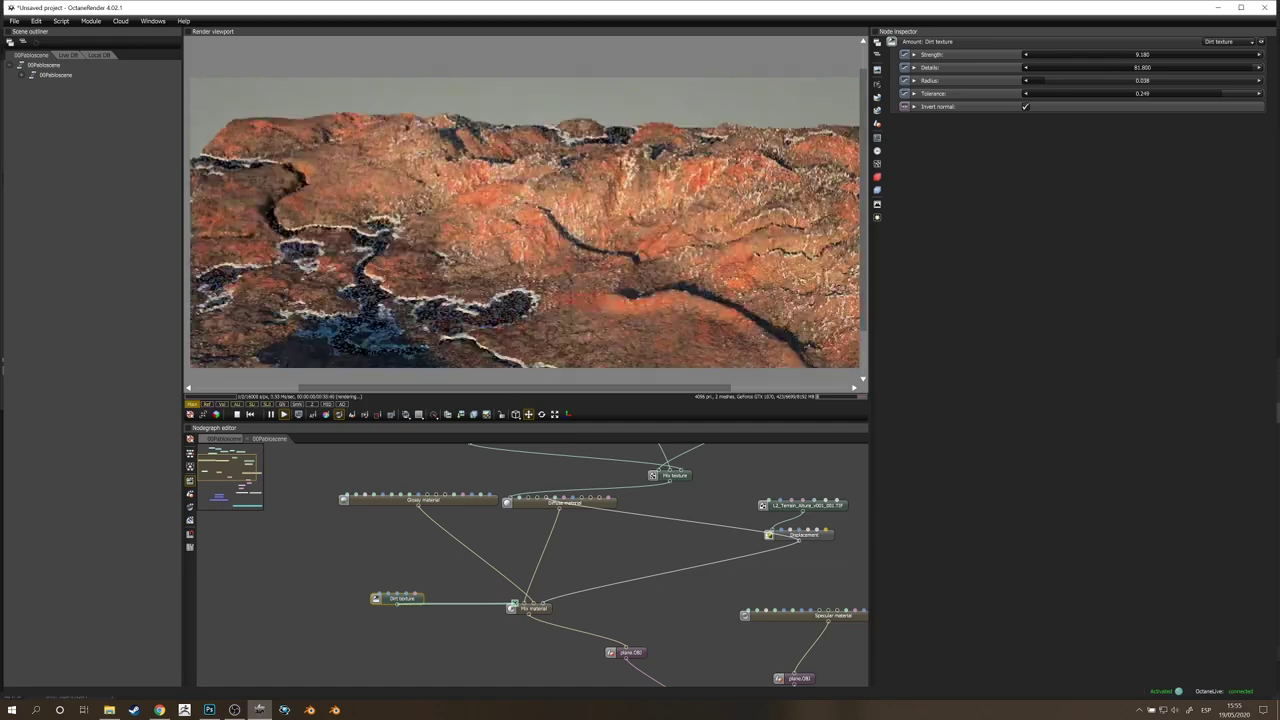
{"action": "right_click_drag", "start_coordinate": [620, 240], "coordinate": [450, 250]}
{"action": "scroll", "coordinate": [450, 250], "scroll_direction": "up", "scroll_amount": 3}
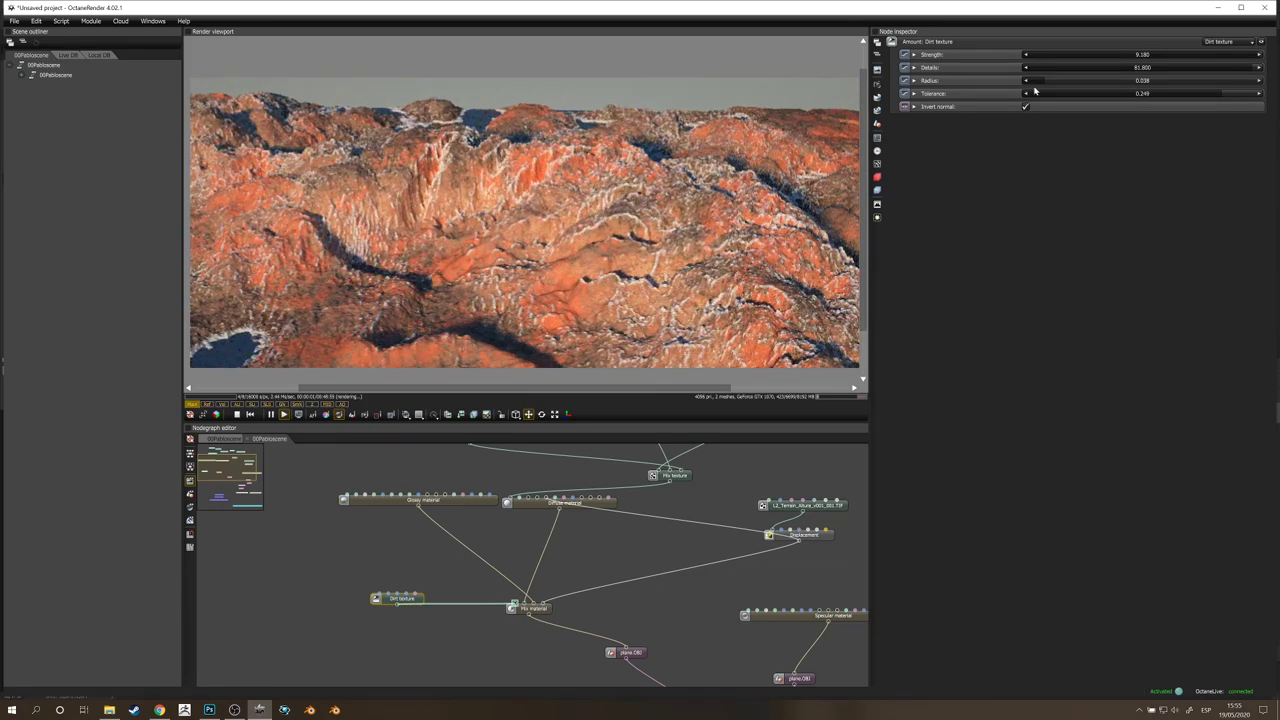
{"action": "mouse_move", "coordinate": [1045, 82]}
{"action": "left_mouse_down"}
{"action": "mouse_move", "coordinate": [1063, 83]}
{"action": "mouse_move", "coordinate": [1052, 83]}
{"action": "left_mouse_up"}
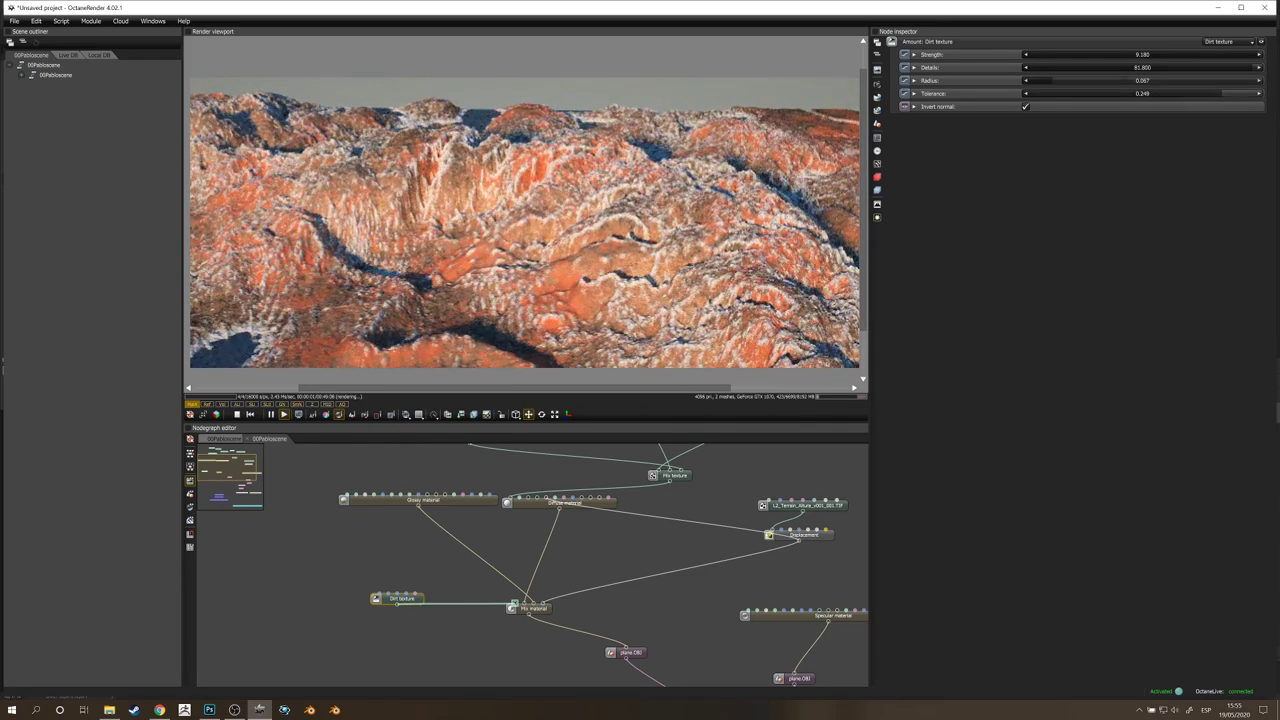
{"action": "mouse_move", "coordinate": [1222, 94]}
{"action": "left_mouse_down"}
{"action": "mouse_move", "coordinate": [1101, 93]}
{"action": "mouse_move", "coordinate": [1246, 97]}
{"action": "left_mouse_up"}
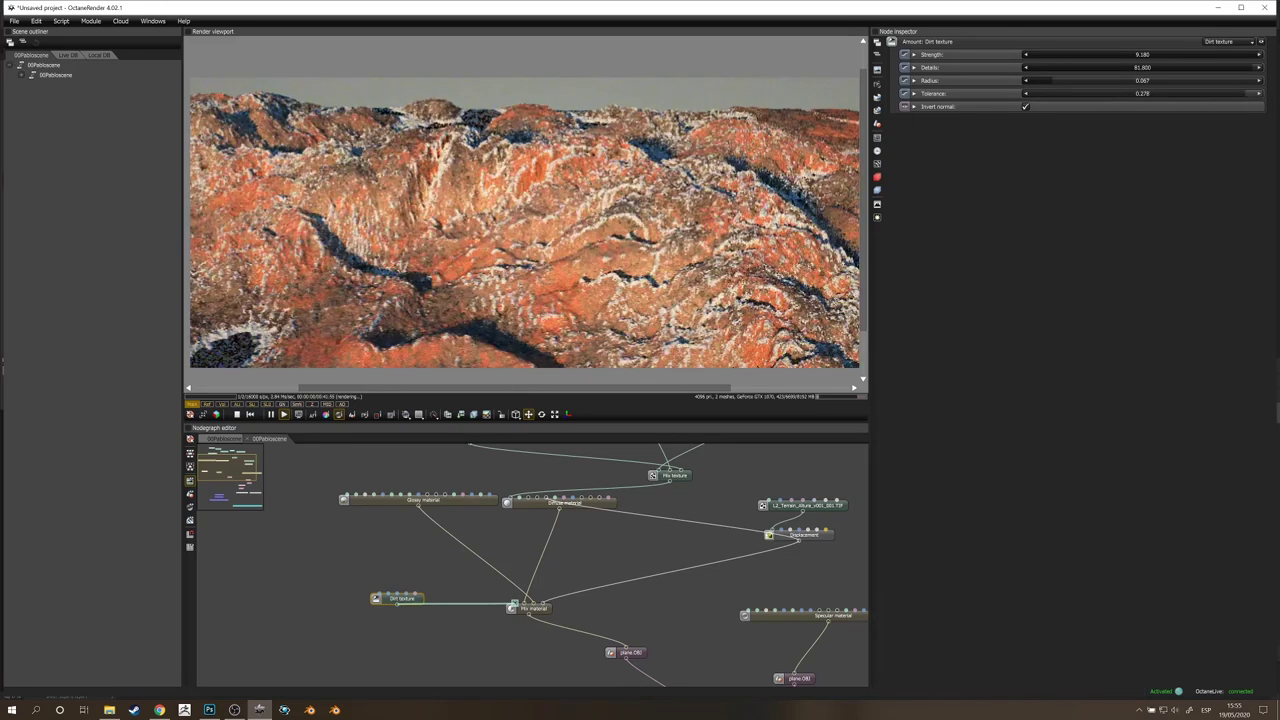
{"action": "left_click_drag", "start_coordinate": [1117, 67], "coordinate": [1035, 84]}
{"action": "left_click", "coordinate": [1079, 94]}
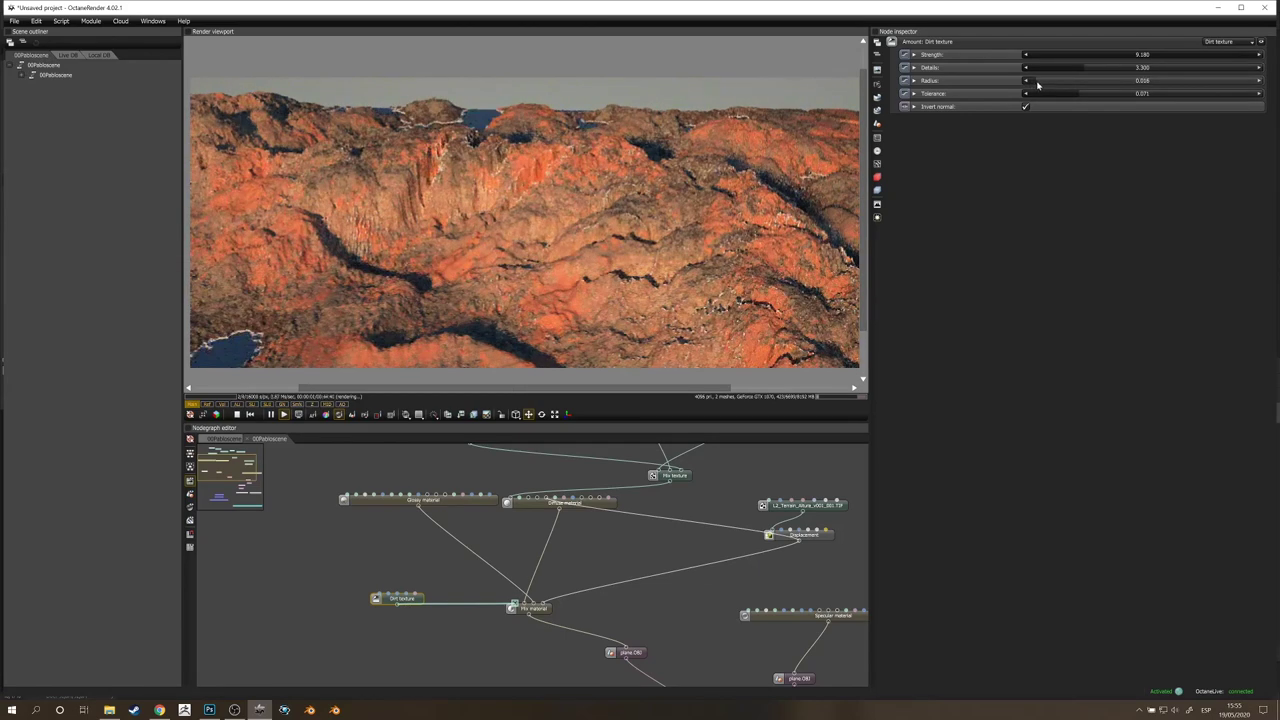
Step: Set the Dirt texture's radius to 0.022 and tint the Glossy material's diffuse color light peach (FFC5A6)
{"action": "scroll", "coordinate": [525, 223], "scroll_direction": "down", "scroll_amount": 4}
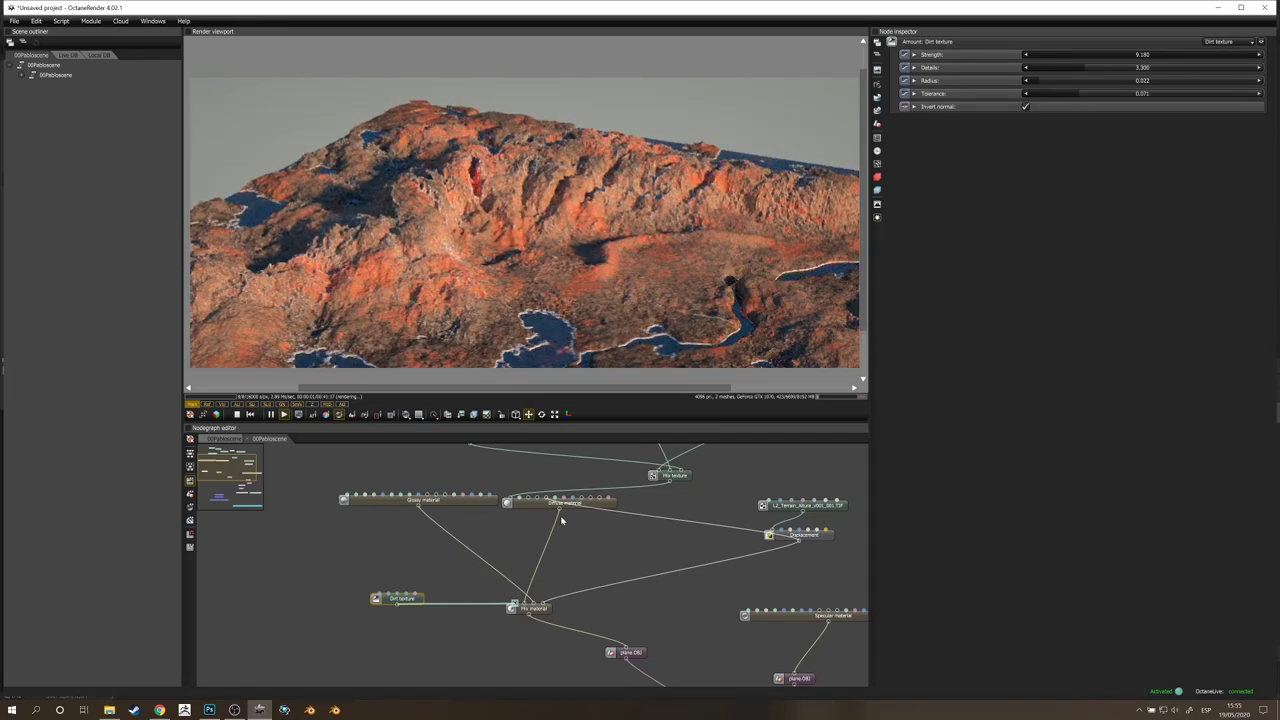
{"action": "left_click", "coordinate": [463, 500]}
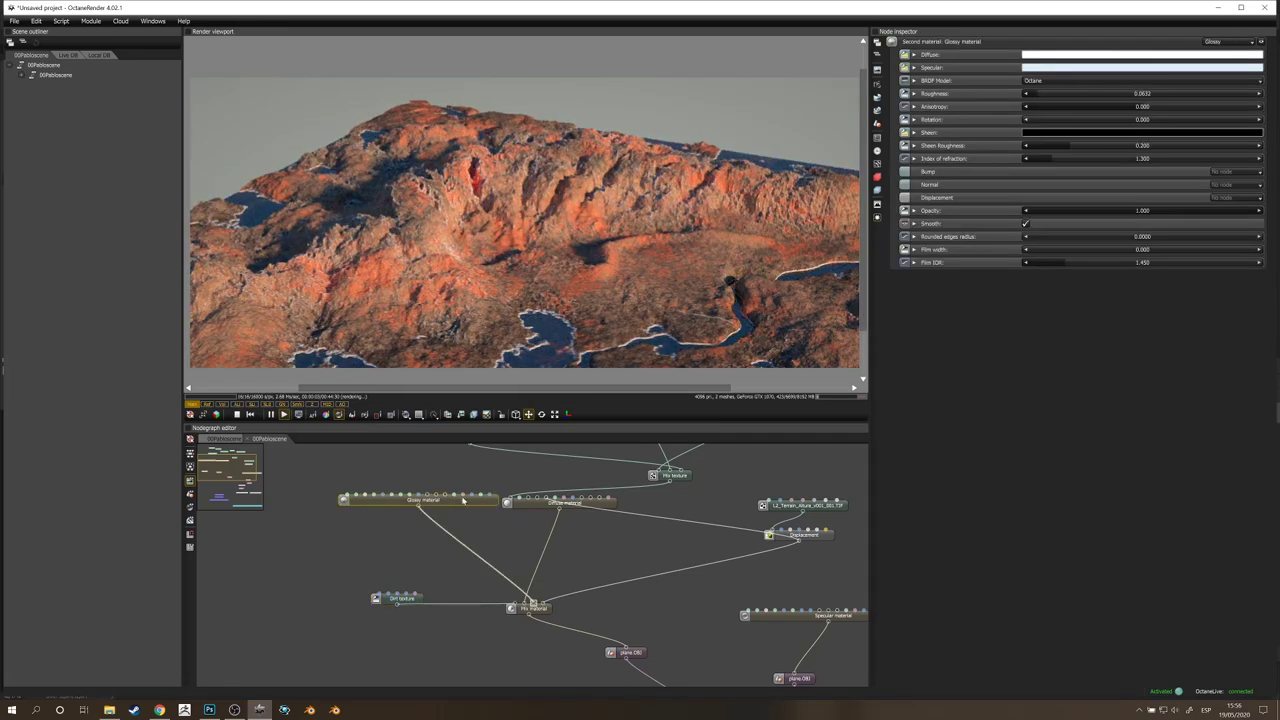
{"action": "left_click", "coordinate": [1080, 56]}
{"action": "left_click_drag", "start_coordinate": [893, 87], "coordinate": [896, 94]}
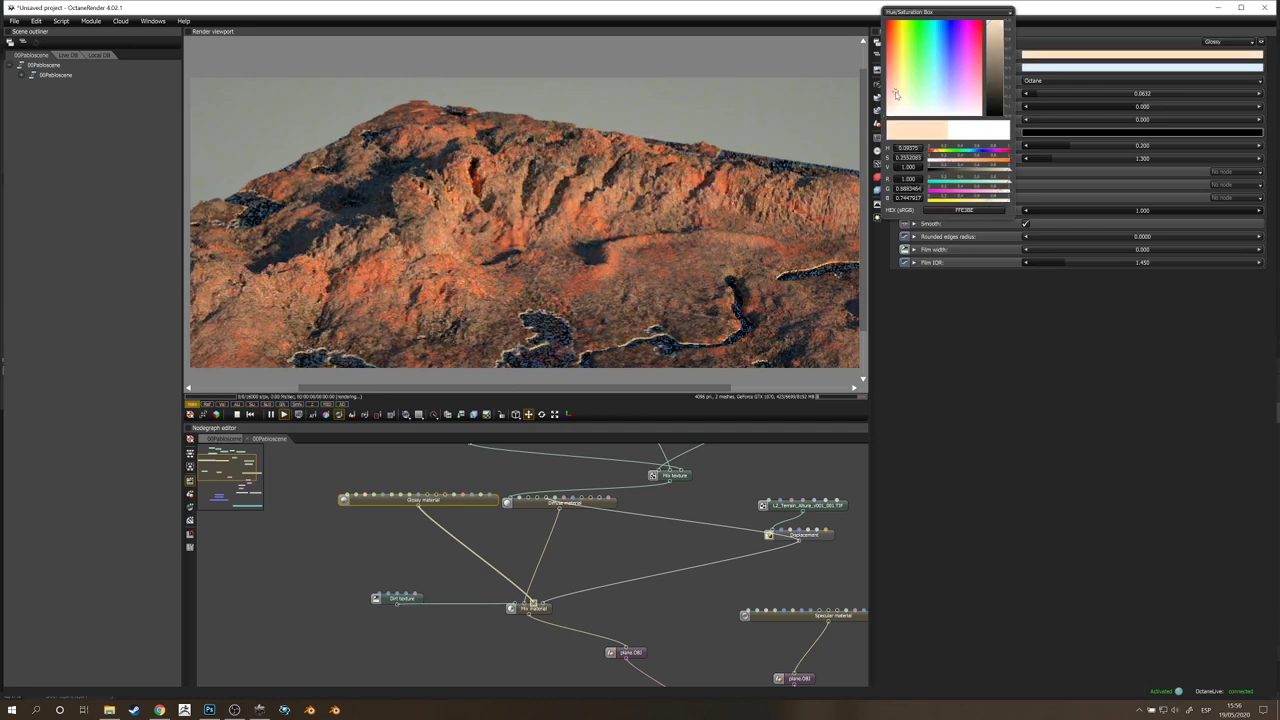
{"action": "left_click", "coordinate": [892, 83]}
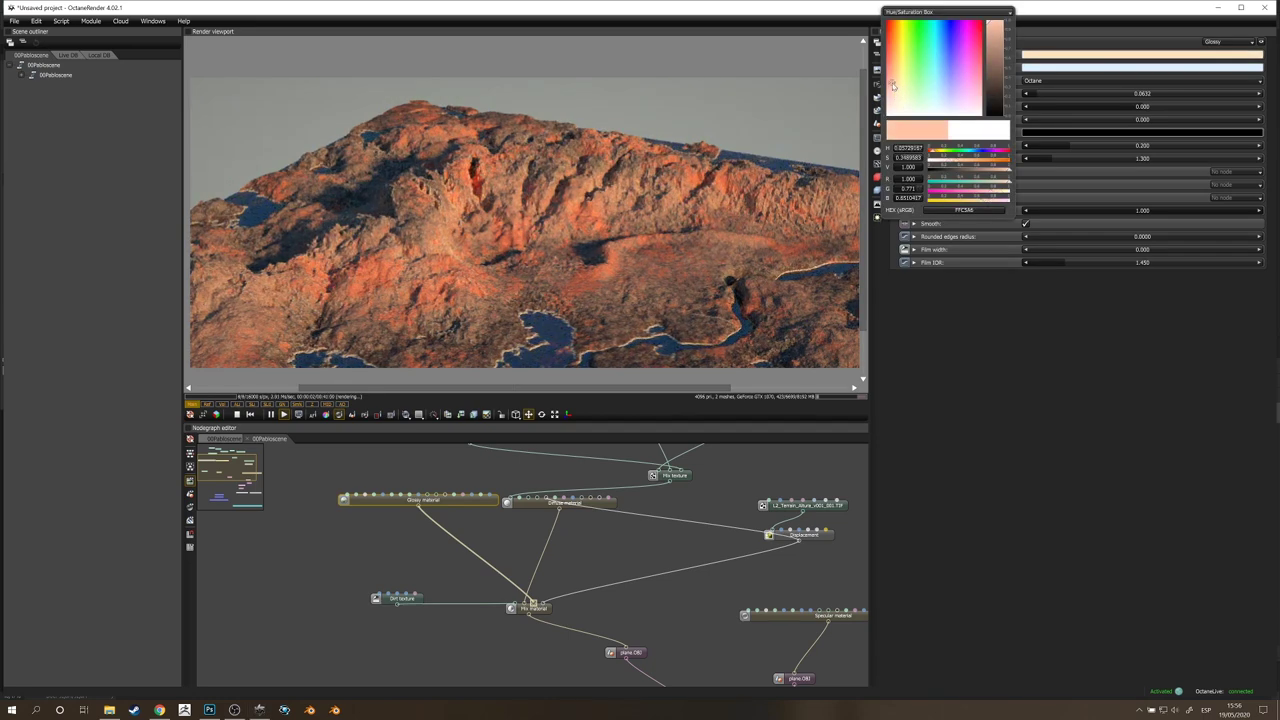
{"action": "left_click", "coordinate": [575, 254]}
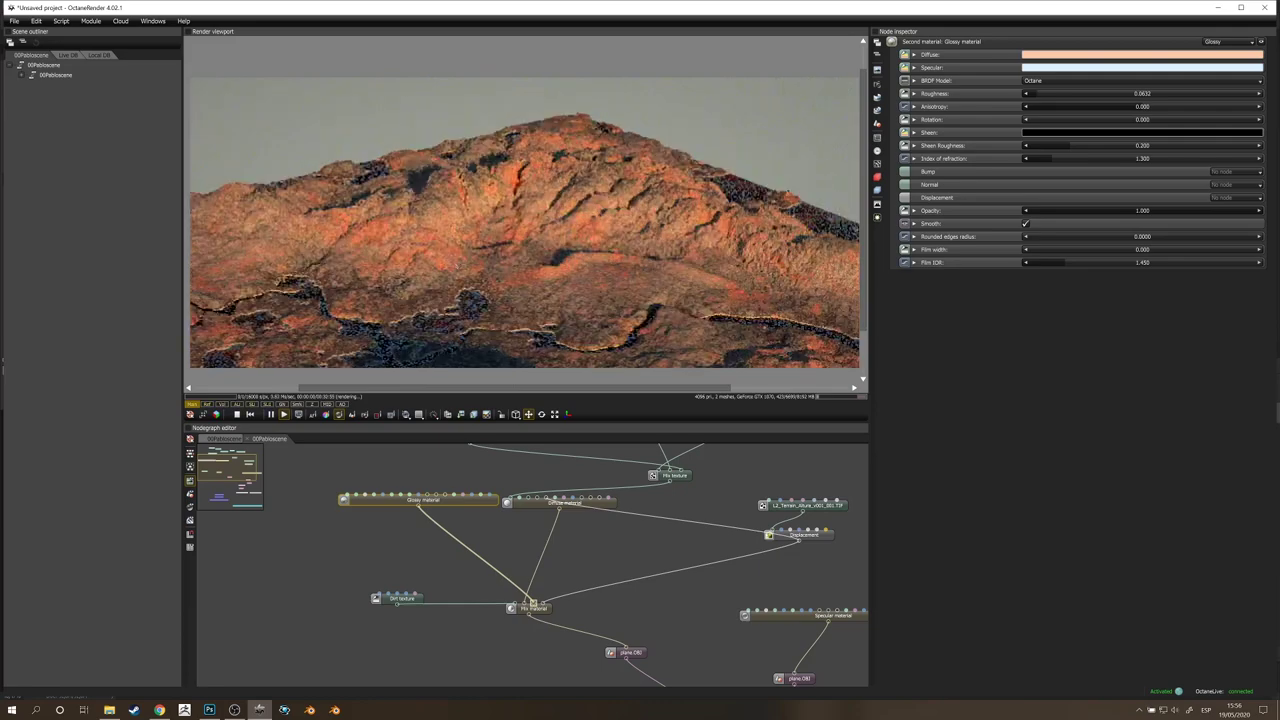
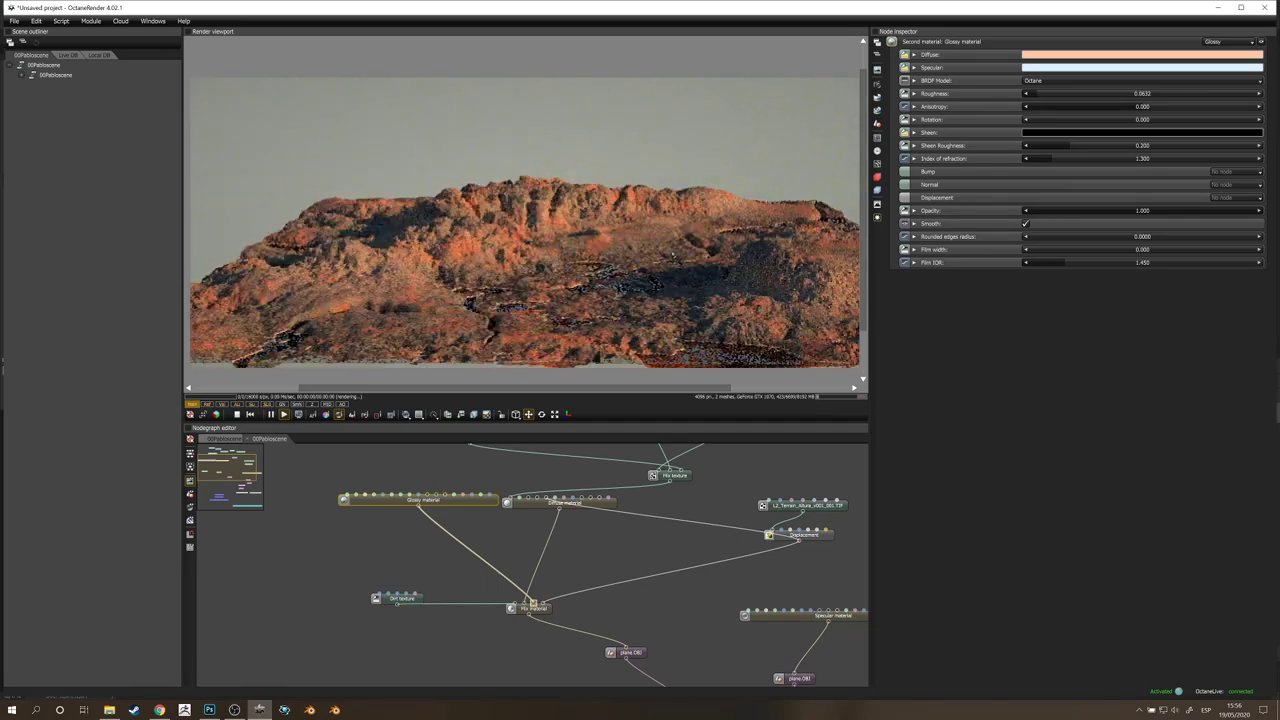
Step: Move the terrain's plane.OBJ node directly beneath the Mix material to clear space for more placements
{"action": "scroll", "coordinate": [632, 272], "scroll_direction": "up", "scroll_amount": 4}
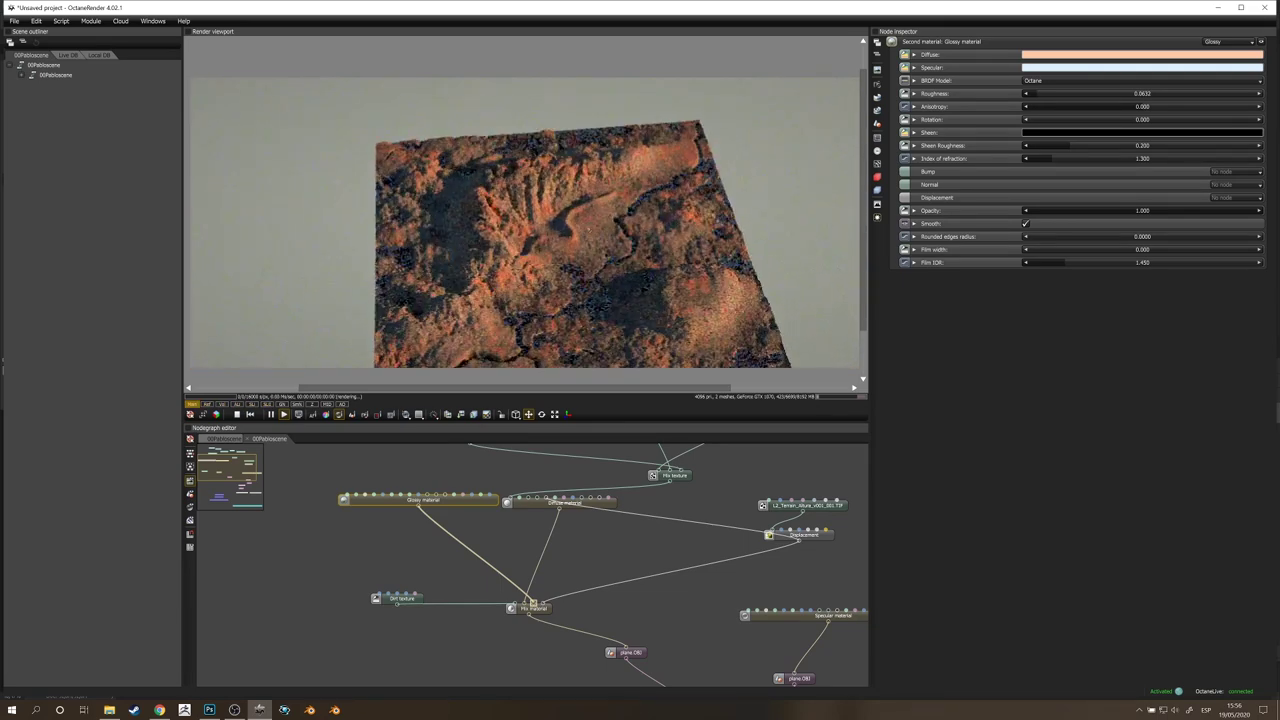
{"action": "left_click_drag", "start_coordinate": [632, 272], "coordinate": [585, 274]}
{"action": "left_click_drag", "start_coordinate": [795, 638], "coordinate": [826, 578]}
{"action": "scroll", "coordinate": [637, 543], "scroll_direction": "down", "scroll_amount": 2}
{"action": "left_click", "coordinate": [608, 633]}
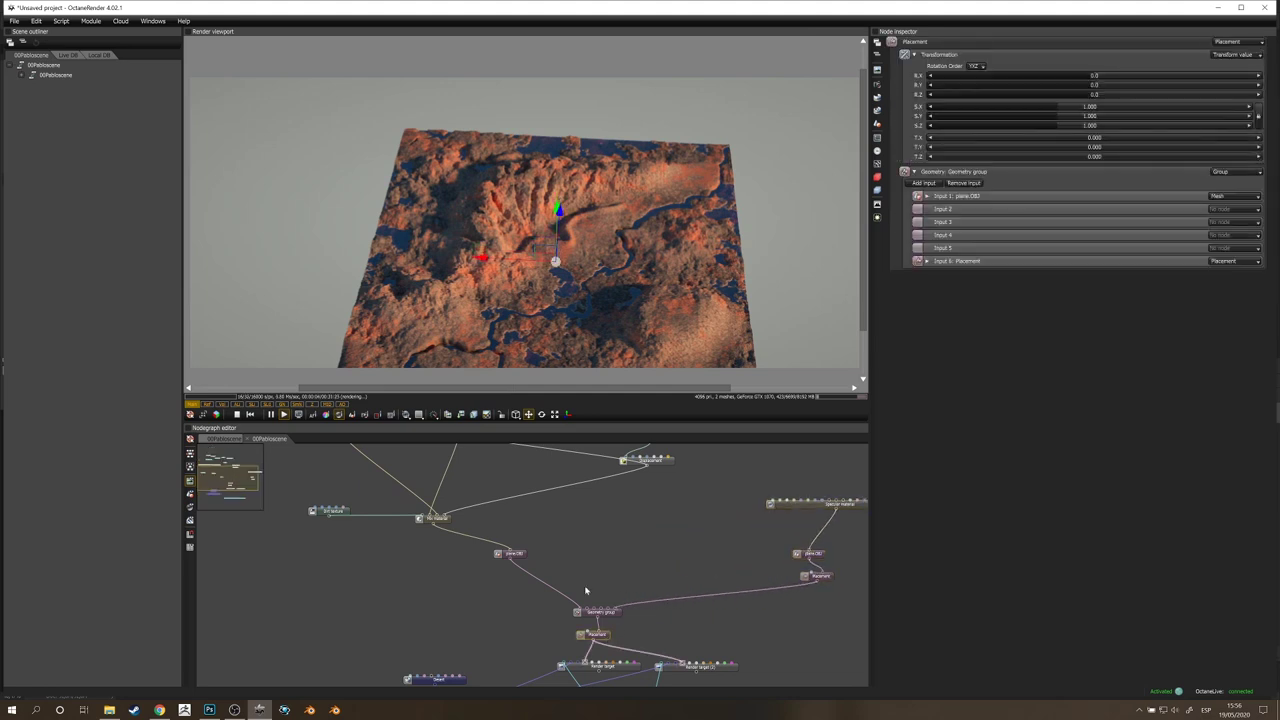
{"action": "left_click_drag", "start_coordinate": [519, 556], "coordinate": [455, 534]}
Step: Duplicate the Placement node below the Geometry group and wire the copy between the terrain plane.OBJ and the group's Input 2
{"action": "left_click", "coordinate": [598, 636]}
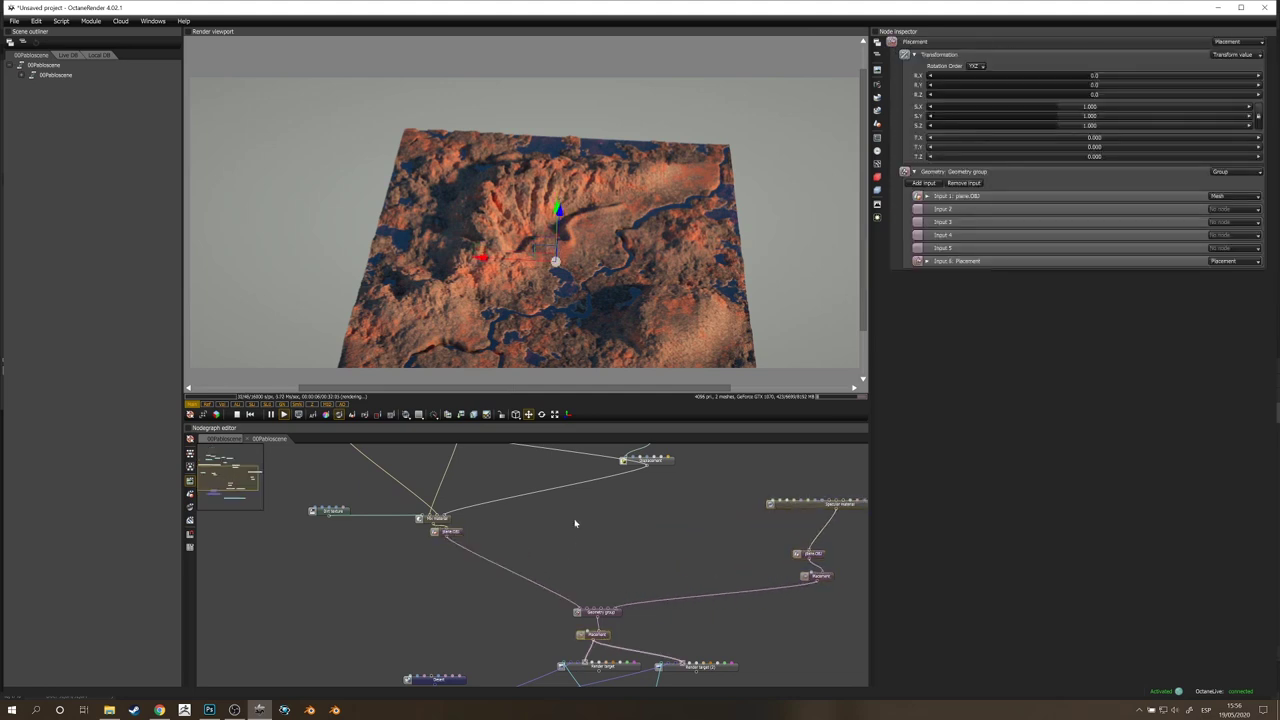
{"action": "key", "text": "ctrl+c"}
{"action": "key", "text": "ctrl+v"}
{"action": "left_click_drag", "start_coordinate": [576, 522], "coordinate": [577, 550]}
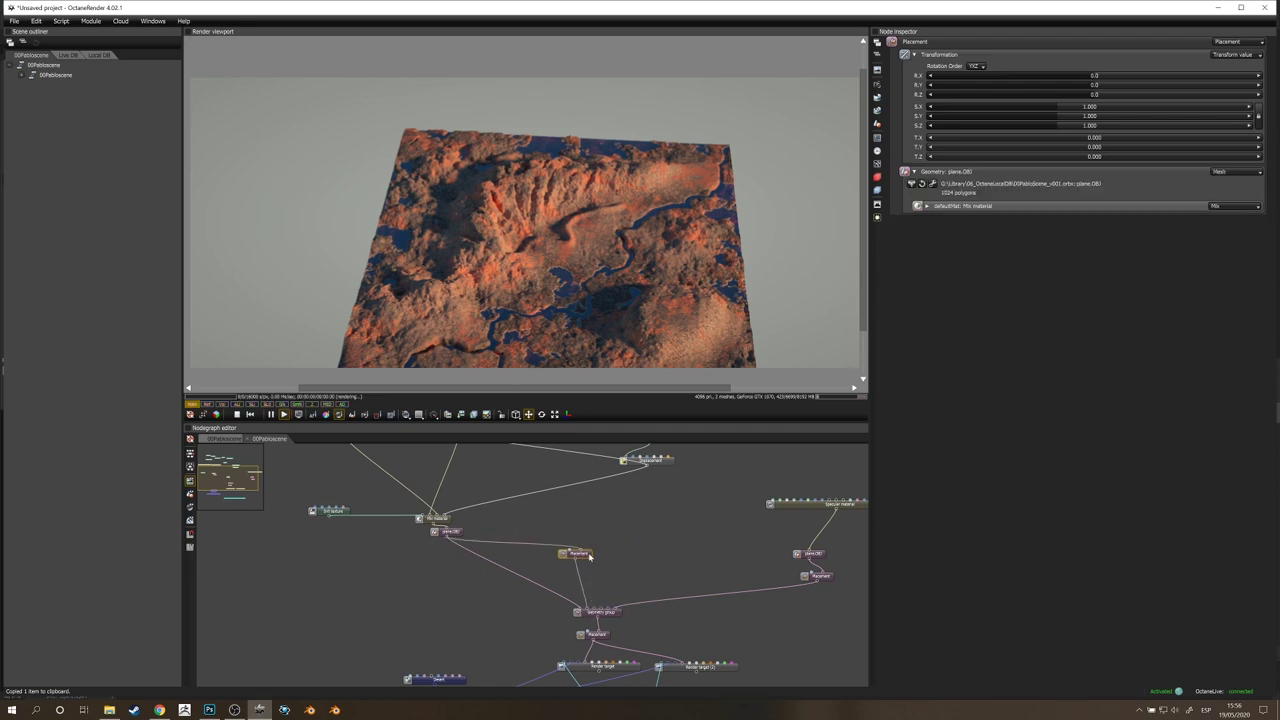
Step: Move the terrain copy to about 7.79 in X and 0.03 in Y, scaling it to 2.71 in X and Z and about 0.76 in Y
{"action": "left_click_drag", "start_coordinate": [480, 258], "coordinate": [306, 247]}
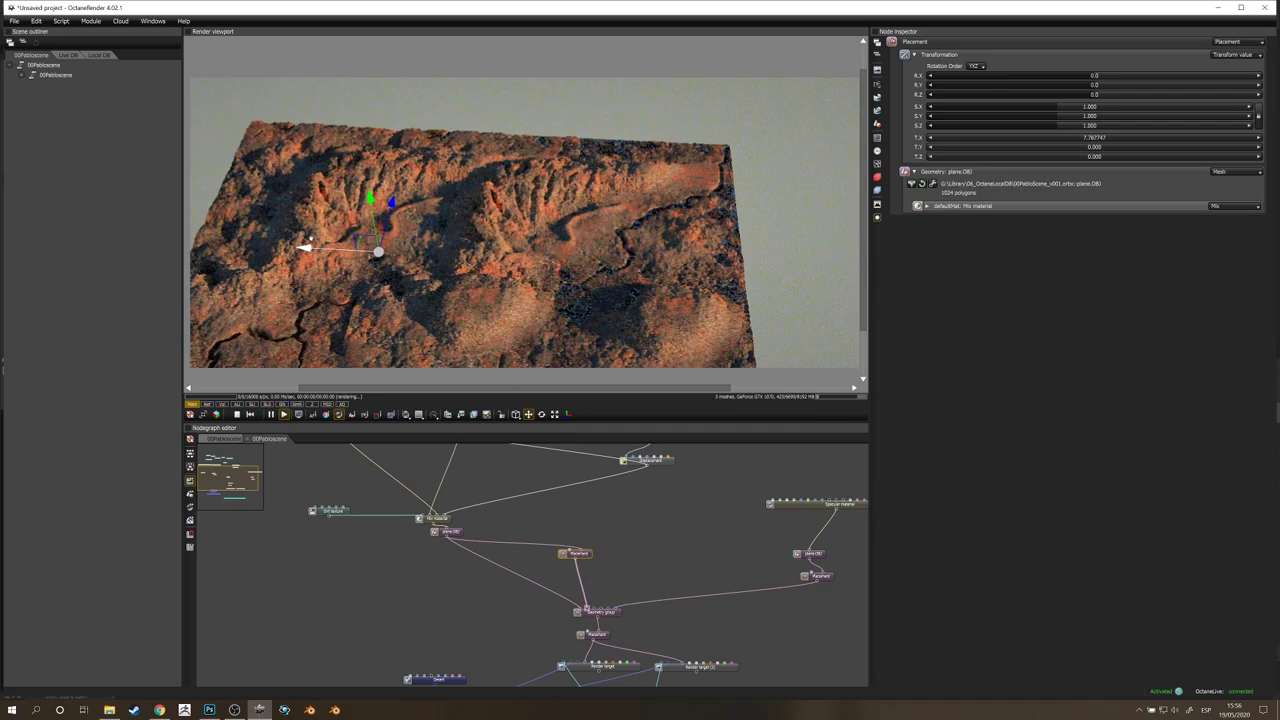
{"action": "mouse_move", "coordinate": [1076, 108]}
{"action": "left_mouse_down"}
{"action": "mouse_move", "coordinate": [1037, 125]}
{"action": "mouse_move", "coordinate": [1088, 109]}
{"action": "left_mouse_up"}
{"action": "left_click", "coordinate": [1259, 119]}
{"action": "left_click", "coordinate": [1260, 117]}
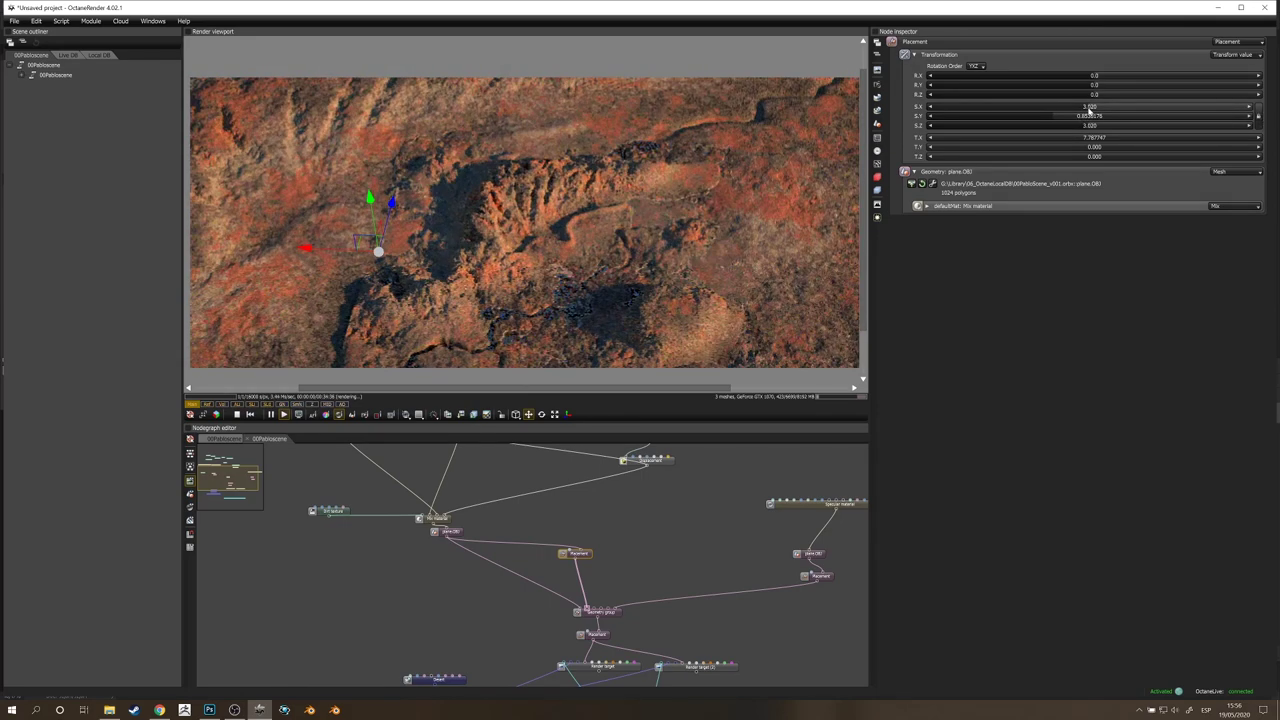
{"action": "left_click_drag", "start_coordinate": [540, 270], "coordinate": [548, 190]}
{"action": "scroll", "coordinate": [540, 230], "scroll_direction": "up", "scroll_amount": 4}
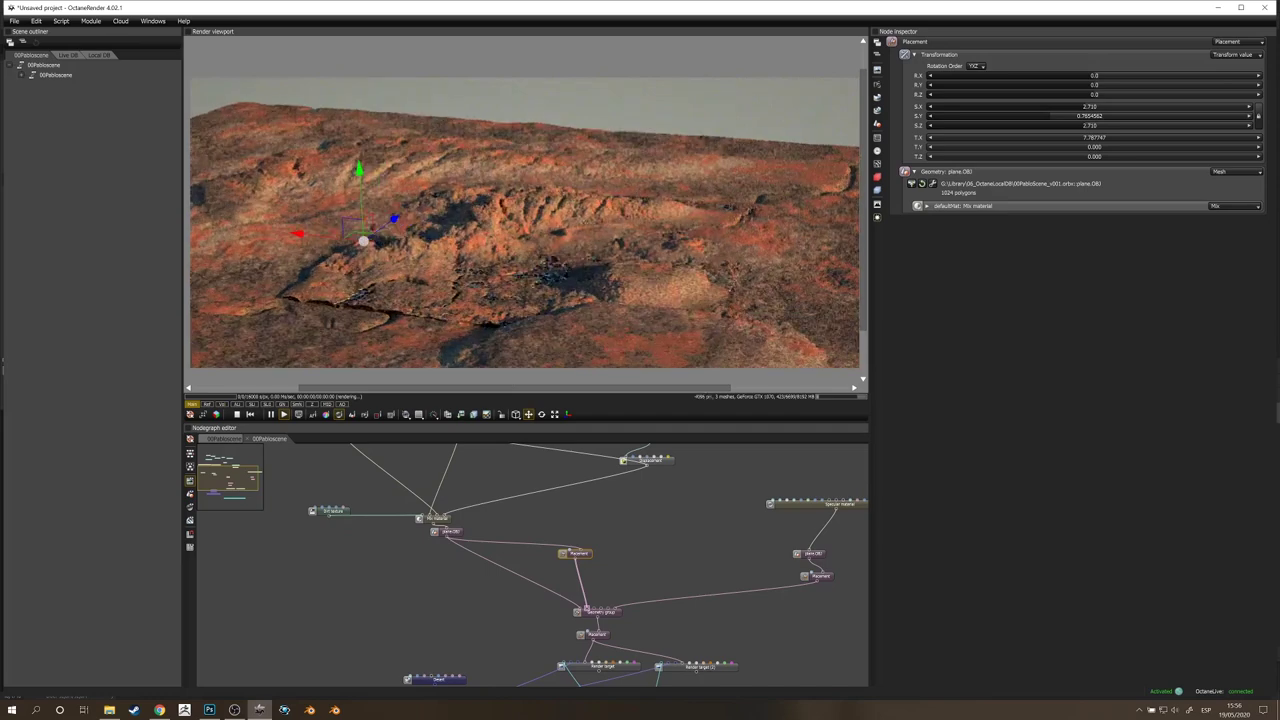
{"action": "left_click_drag", "start_coordinate": [353, 172], "coordinate": [353, 173]}
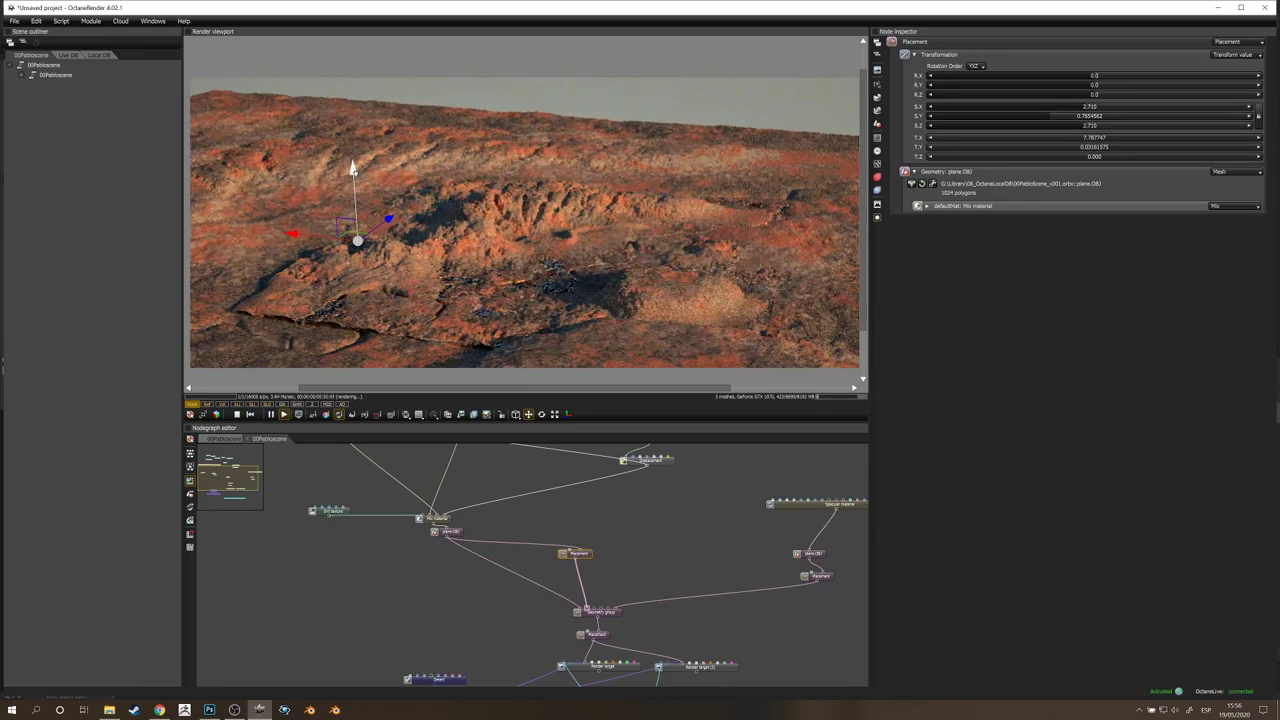
{"action": "left_click_drag", "start_coordinate": [560, 200], "coordinate": [570, 290]}
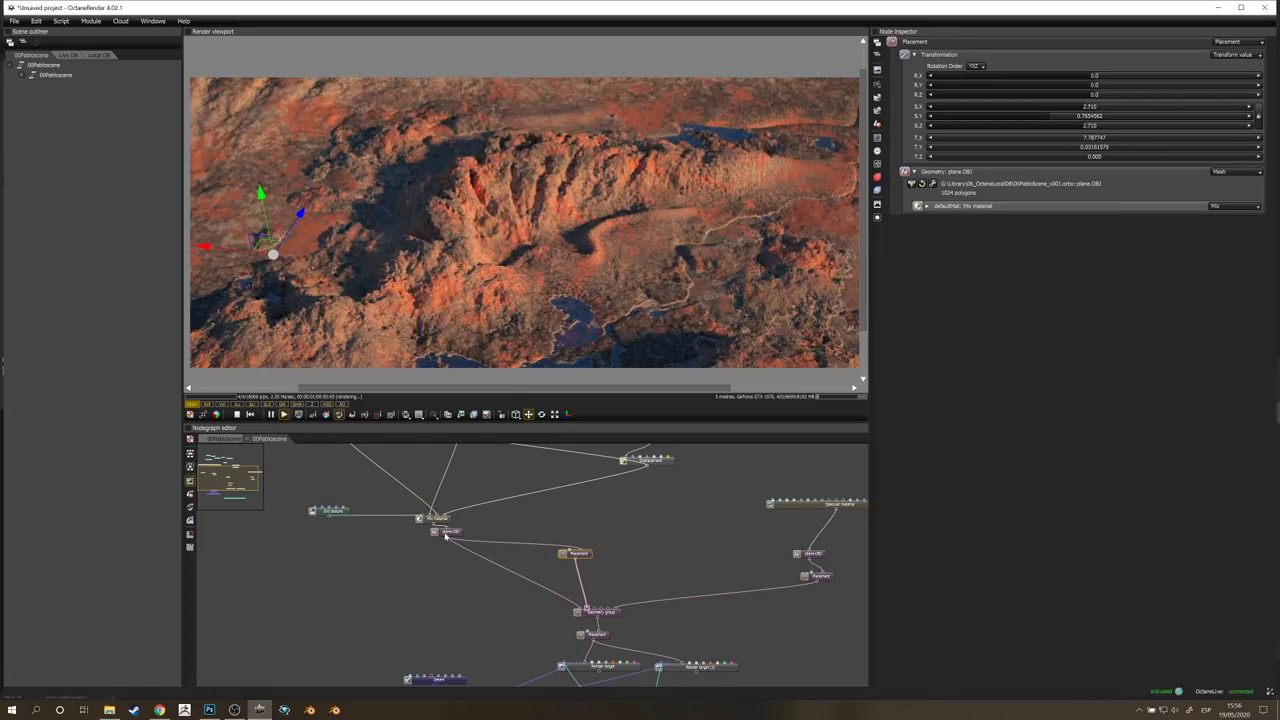
Step: Duplicate the group's Placement node again and wire the copy from the terrain plane.OBJ to the Geometry group's Input 3
{"action": "left_click", "coordinate": [600, 634]}
{"action": "key", "text": "ctrl+c"}
{"action": "key", "text": "ctrl+v"}
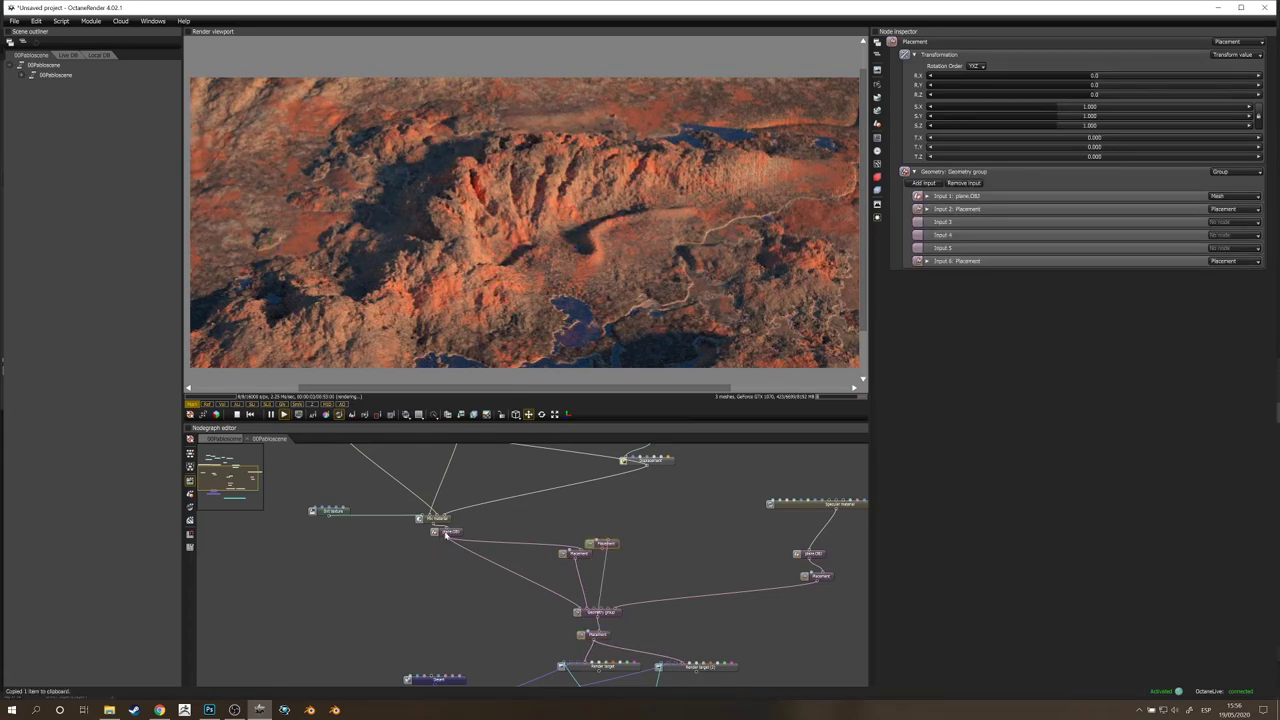
{"action": "left_click_drag", "start_coordinate": [597, 540], "coordinate": [595, 609]}
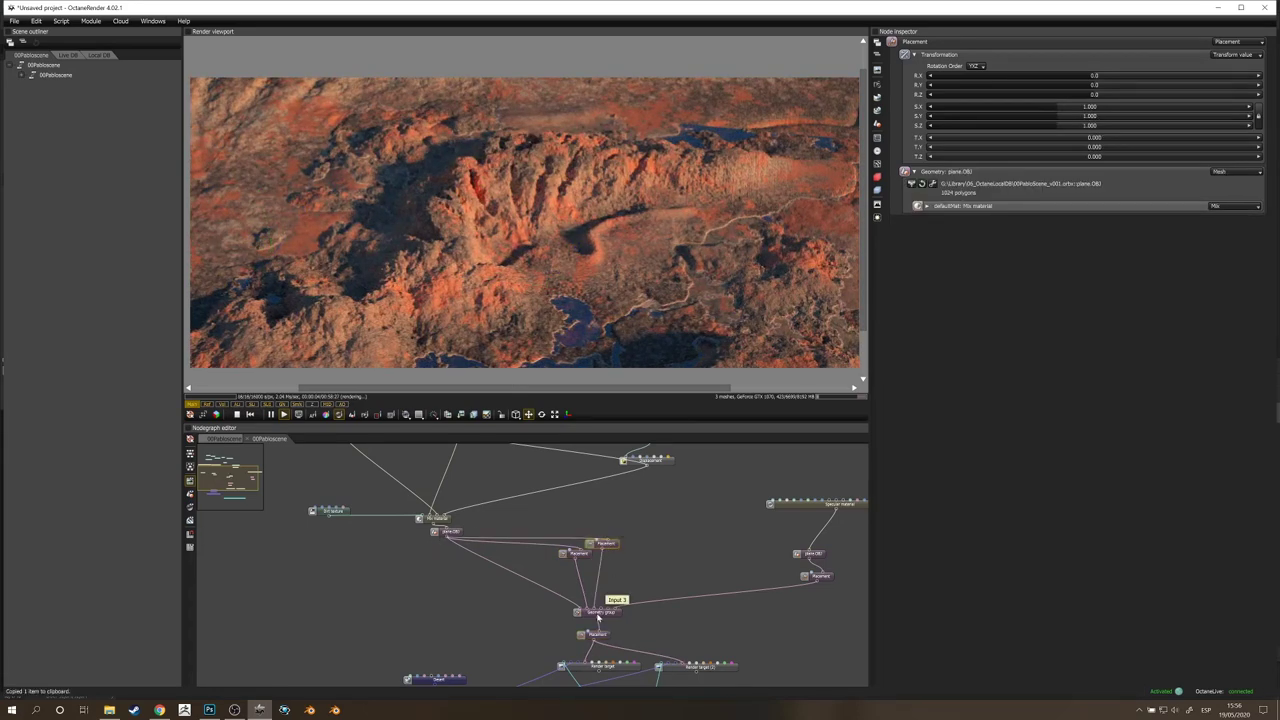
{"action": "left_click", "coordinate": [615, 556]}
{"action": "left_click", "coordinate": [607, 545]}
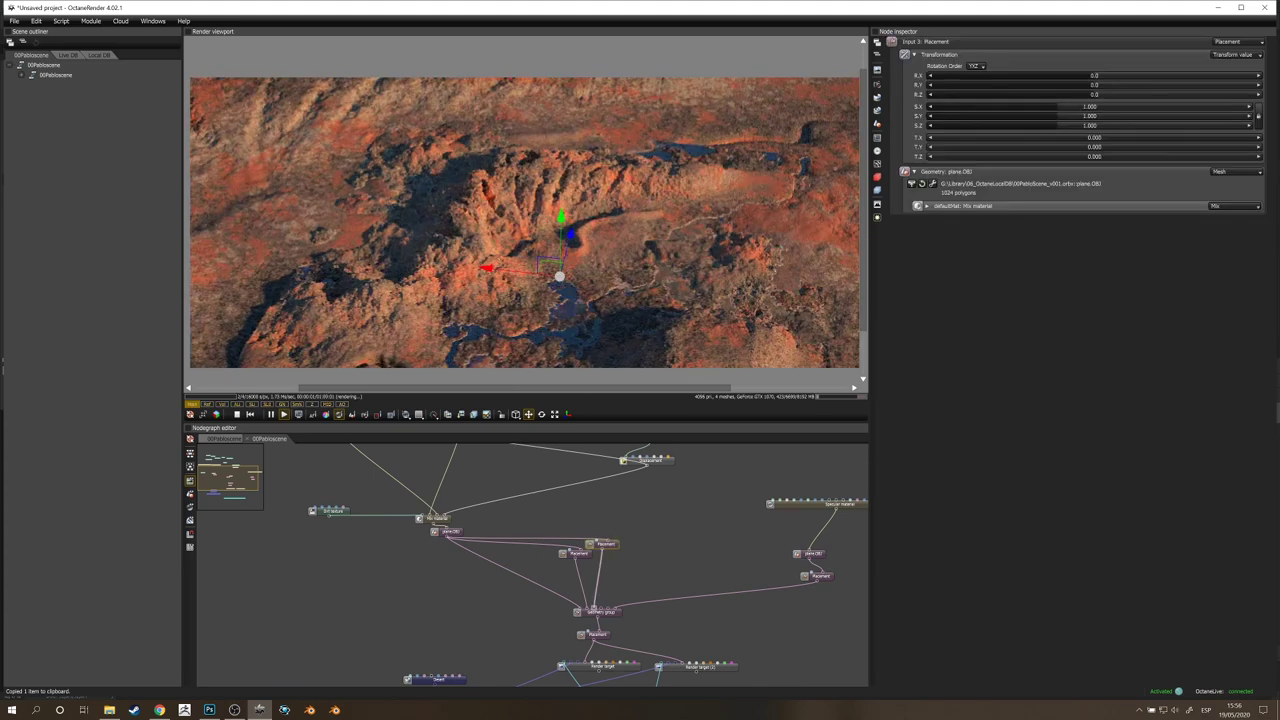
Step: Move the Input 3 terrain copy to about -6.46 in X and rotate it about 198.4 degrees around Y
{"action": "left_click_drag", "start_coordinate": [487, 268], "coordinate": [691, 289]}
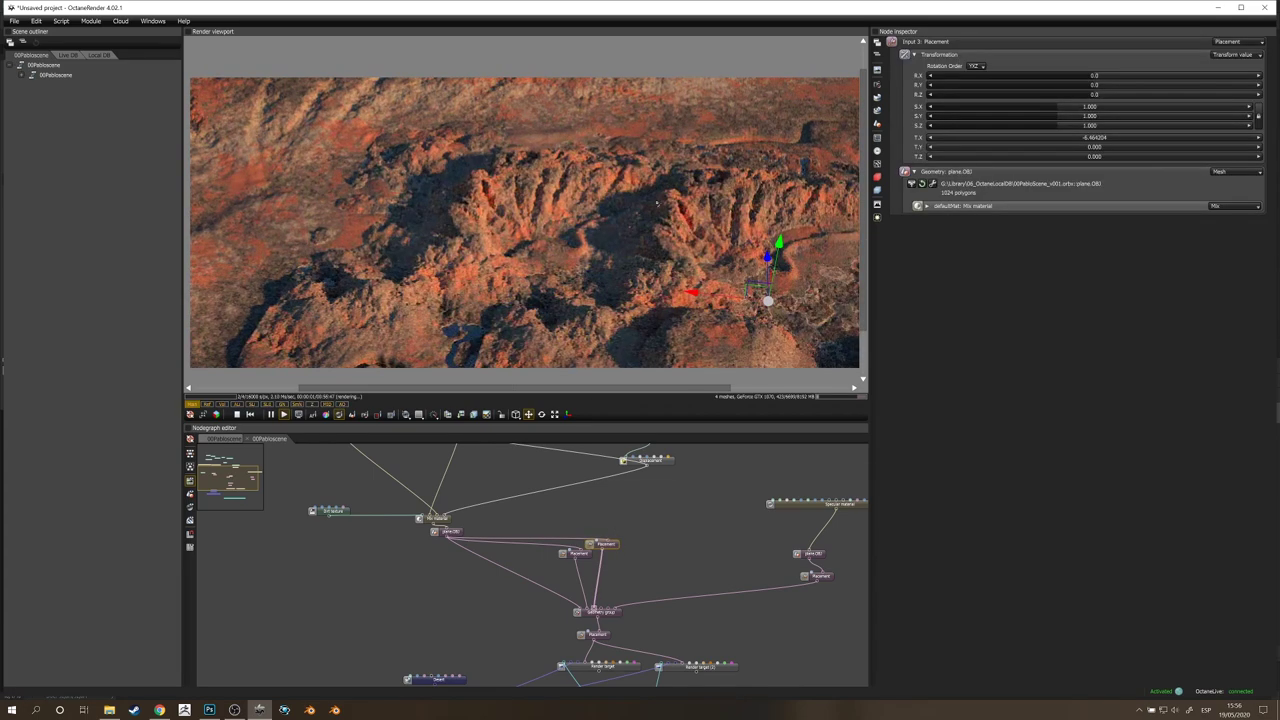
{"action": "middle_click_drag", "start_coordinate": [663, 269], "coordinate": [527, 227]}
{"action": "left_click_drag", "start_coordinate": [616, 546], "coordinate": [632, 552]}
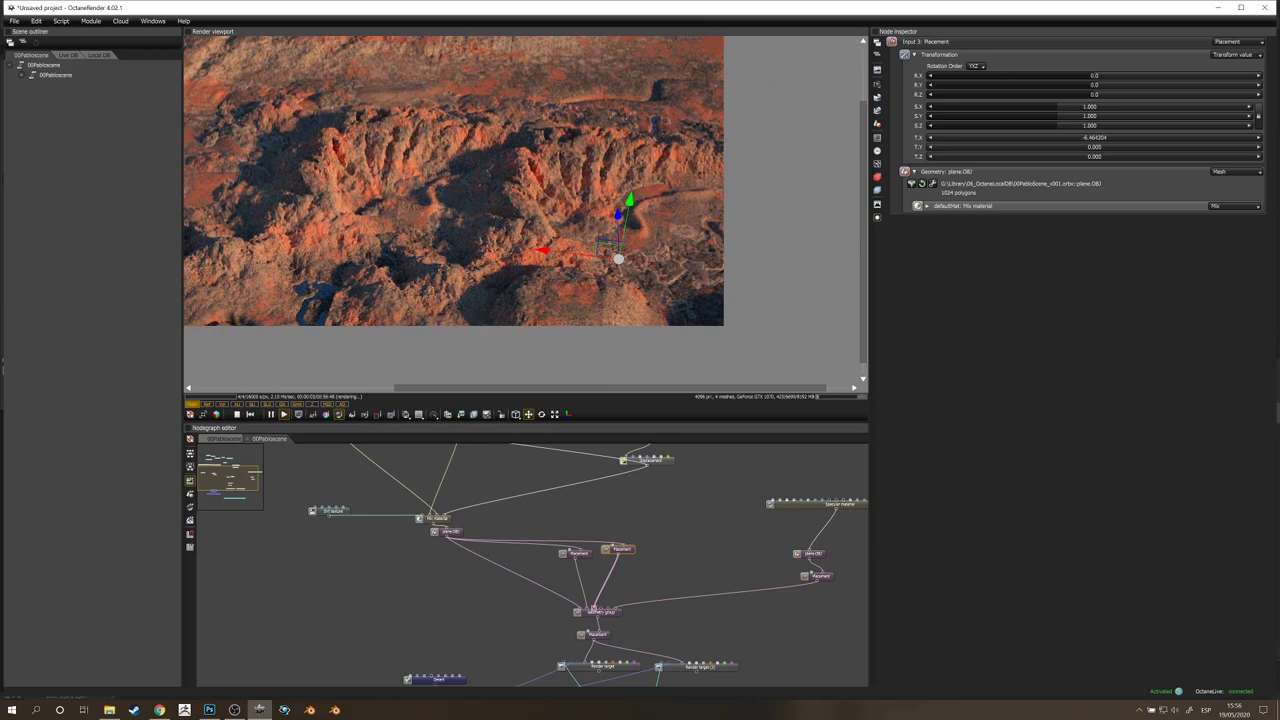
{"action": "left_click", "coordinate": [541, 415]}
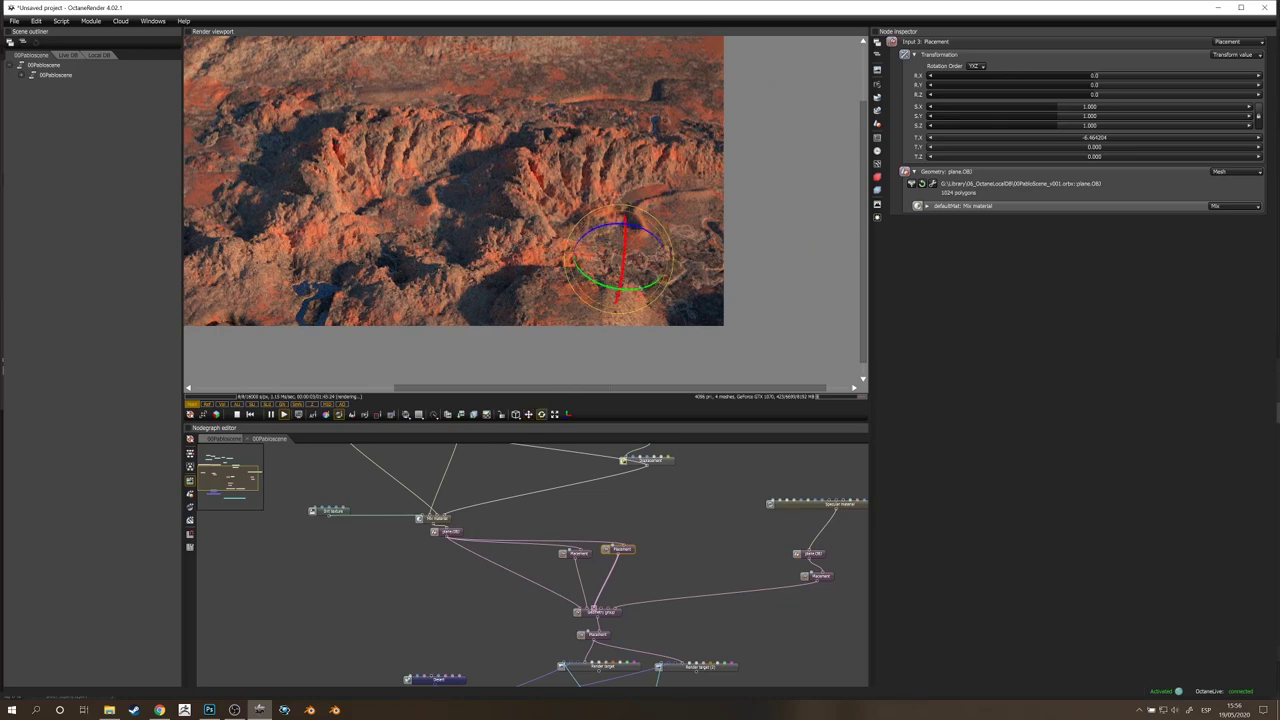
{"action": "left_click_drag", "start_coordinate": [620, 287], "coordinate": [453, 254]}
{"action": "scroll", "coordinate": [640, 212], "scroll_direction": "down", "scroll_amount": 3}
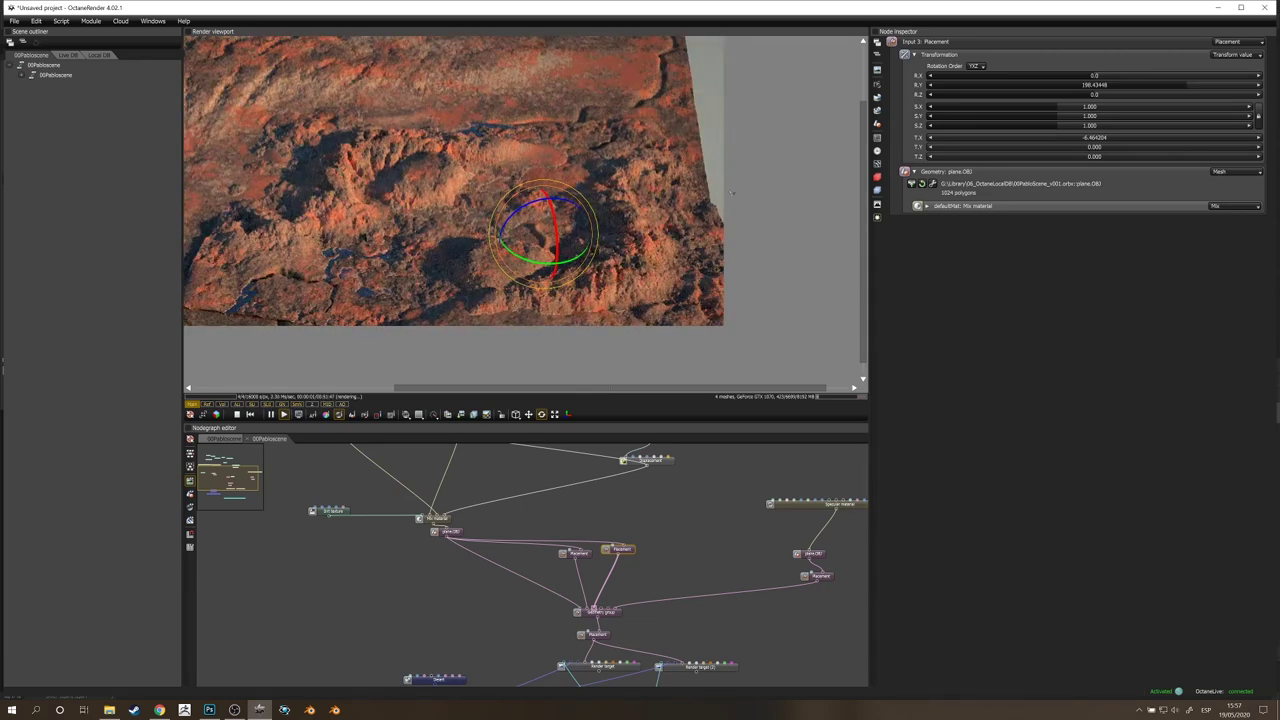
Step: Stretch the Input 3 terrain copy to 3.02 in Y and reposition it at about X -7.86, Y -1.53, Z 4.43
{"action": "left_click_drag", "start_coordinate": [1090, 118], "coordinate": [1090, 118]}
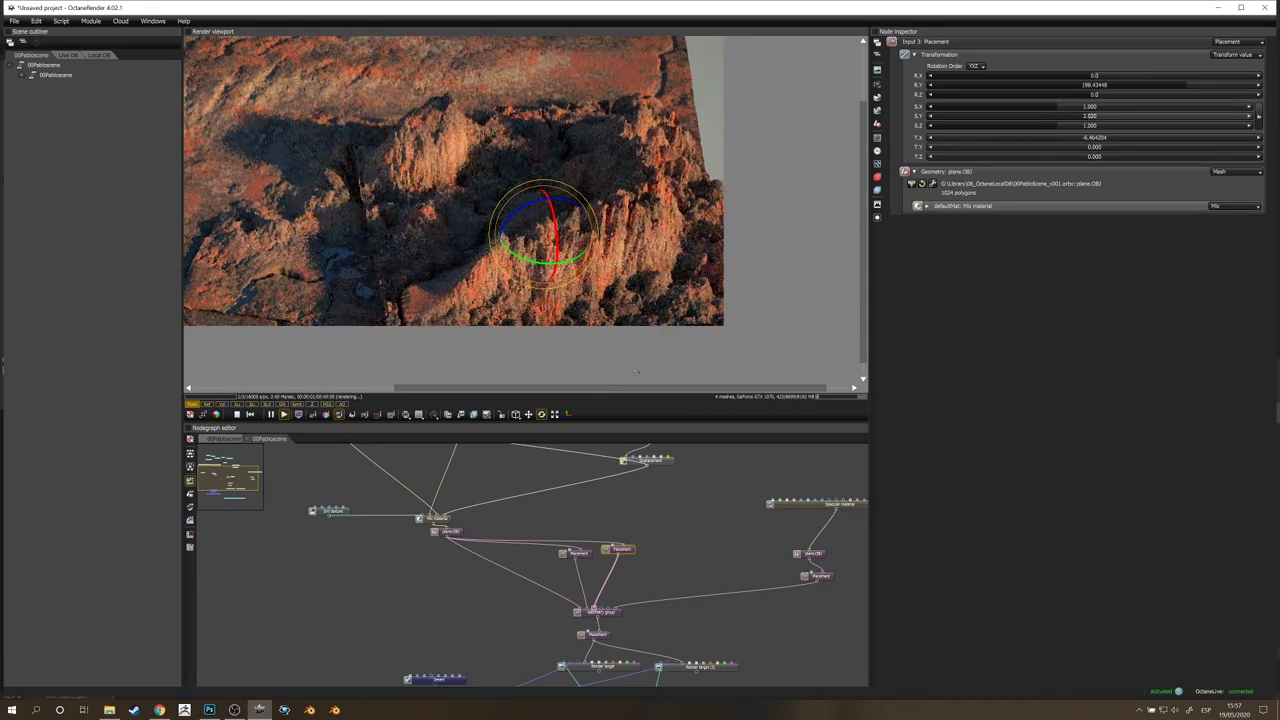
{"action": "left_click", "coordinate": [529, 414]}
{"action": "left_click_drag", "start_coordinate": [550, 177], "coordinate": [546, 215]}
{"action": "left_click_drag", "start_coordinate": [556, 281], "coordinate": [600, 197]}
{"action": "left_click_drag", "start_coordinate": [566, 245], "coordinate": [537, 249]}
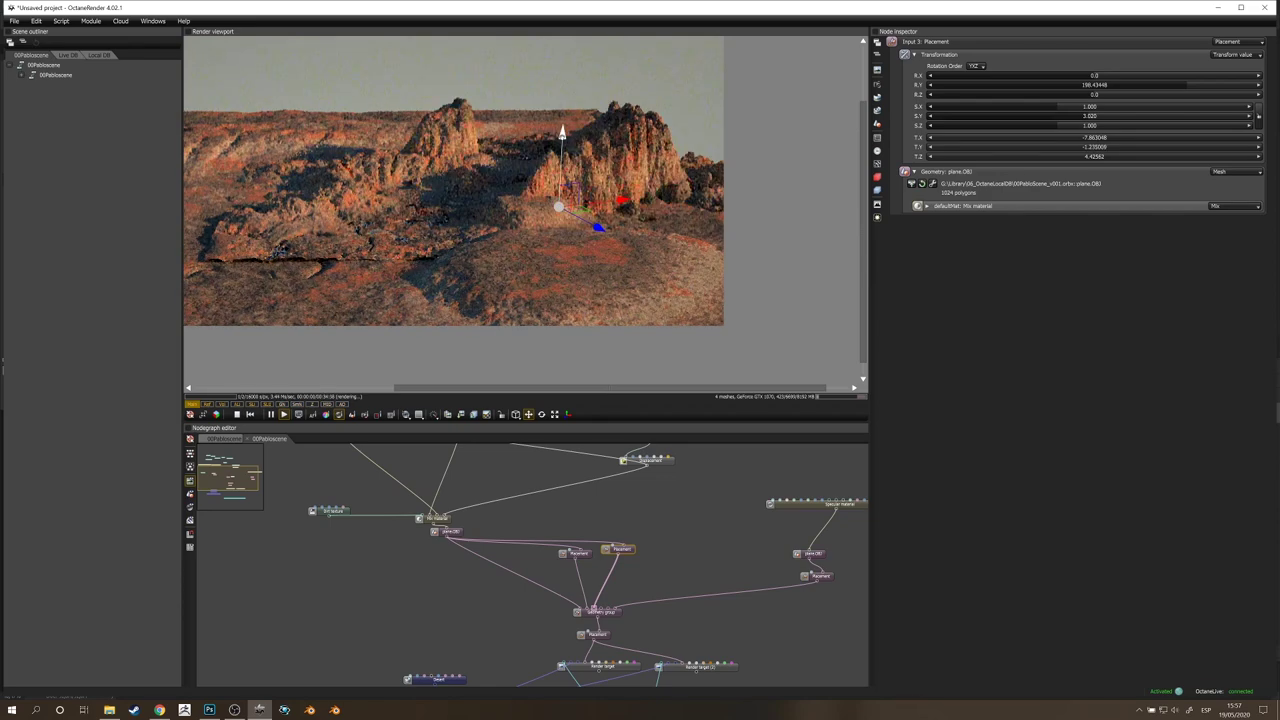
Step: Duplicate the stretched terrain's Placement node, linking the copy from plane.OBJ to the Geometry group's Input 5
{"action": "middle_click_drag", "start_coordinate": [679, 533], "coordinate": [714, 580]}
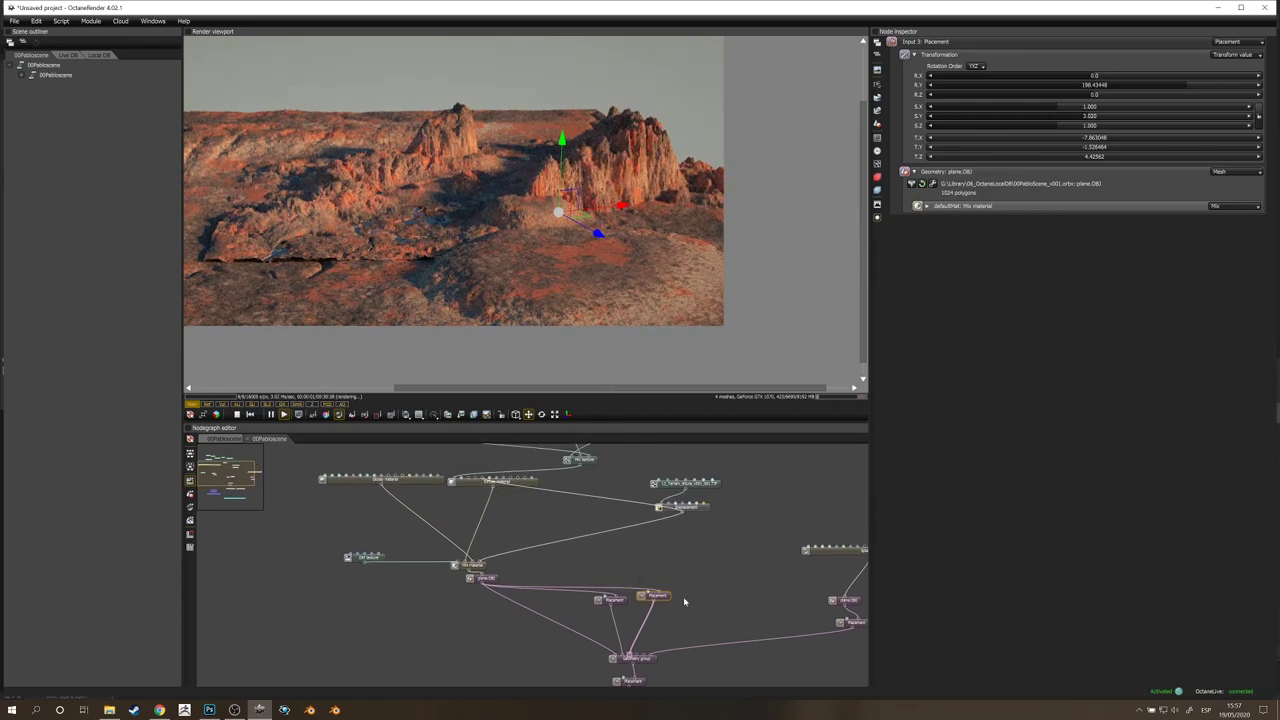
{"action": "left_click_drag", "start_coordinate": [669, 601], "coordinate": [664, 593]}
{"action": "key", "text": "ctrl+c"}
{"action": "key", "text": "ctrl+v"}
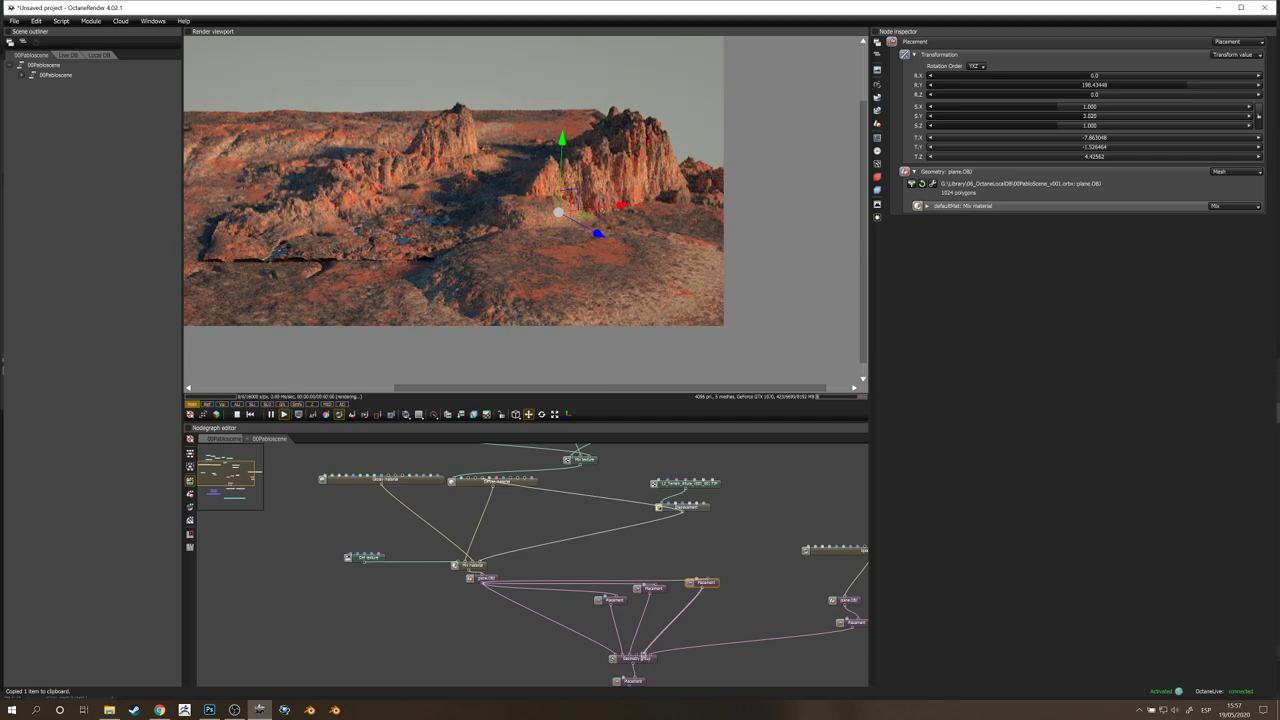
Step: Move the duplicated stretched terrain across the scene to about 14.9 in X and -3.2 in Z
{"action": "left_click_drag", "start_coordinate": [562, 255], "coordinate": [598, 296]}
{"action": "left_click_drag", "start_coordinate": [654, 238], "coordinate": [184, 216]}
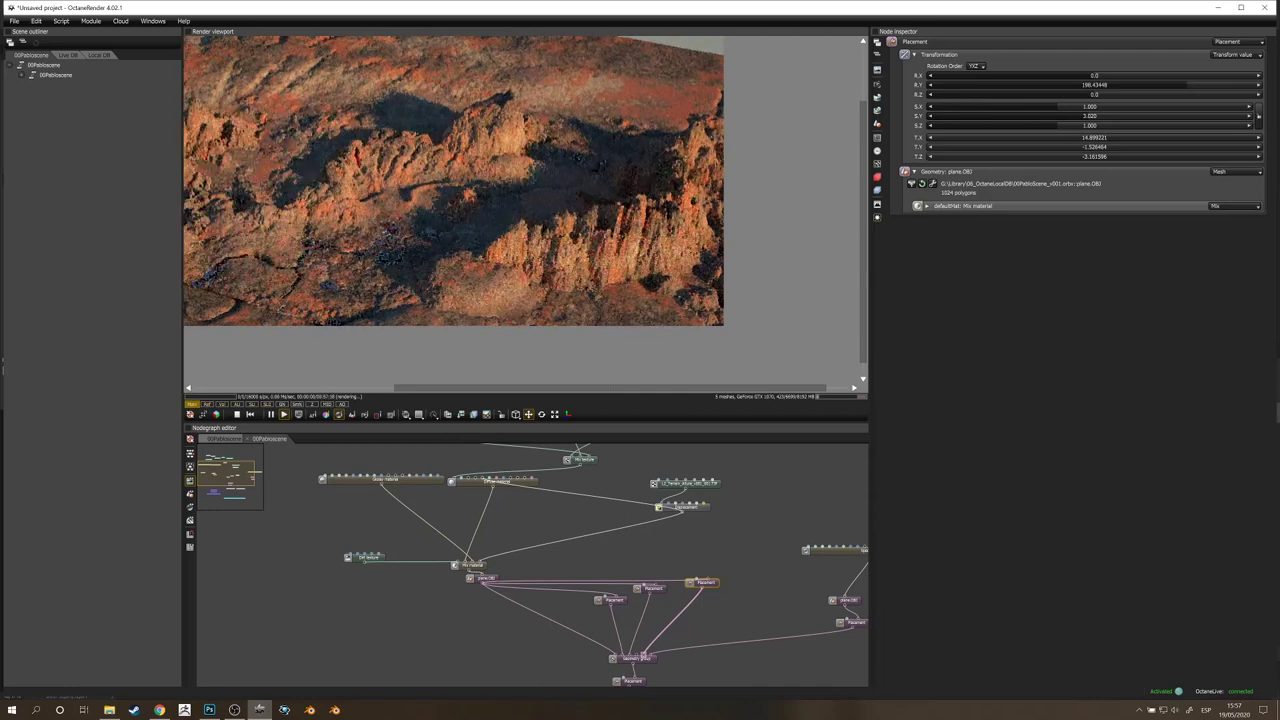
{"action": "left_click_drag", "start_coordinate": [574, 205], "coordinate": [1052, 157]}
{"action": "left_click_drag", "start_coordinate": [674, 209], "coordinate": [760, 212]}
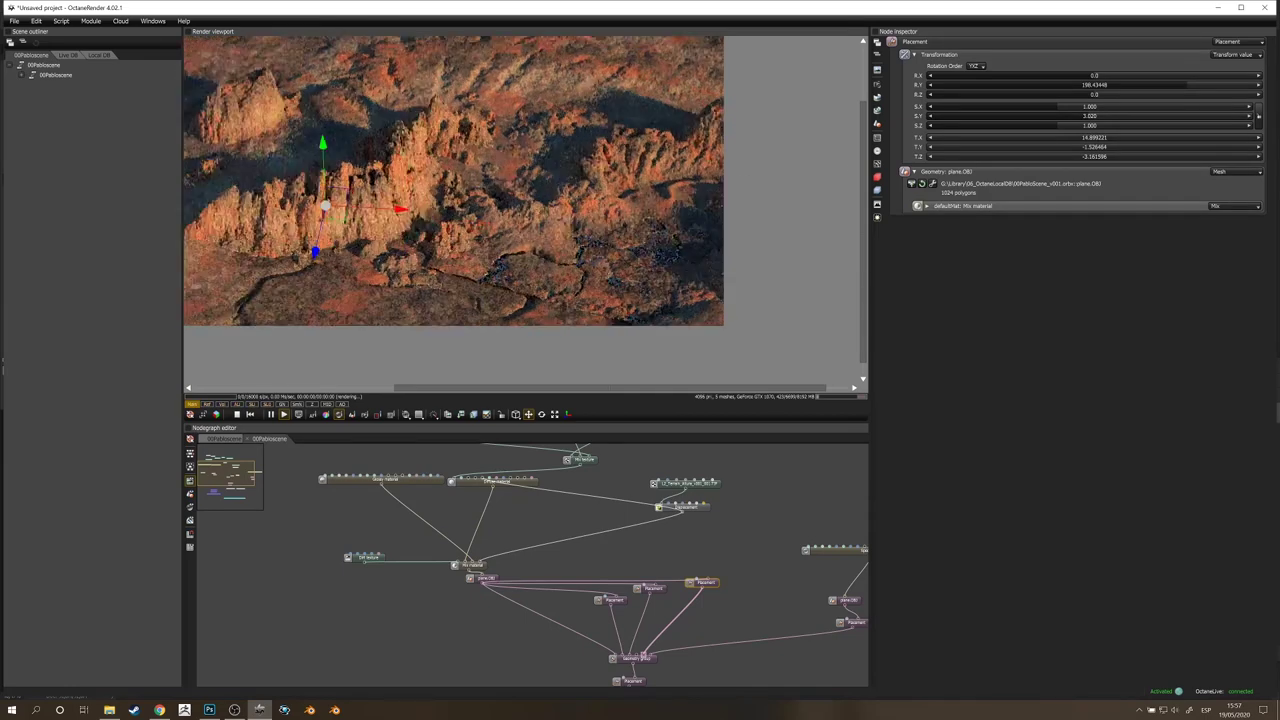
{"action": "left_click_drag", "start_coordinate": [406, 172], "coordinate": [539, 193], "text": "ctrl"}
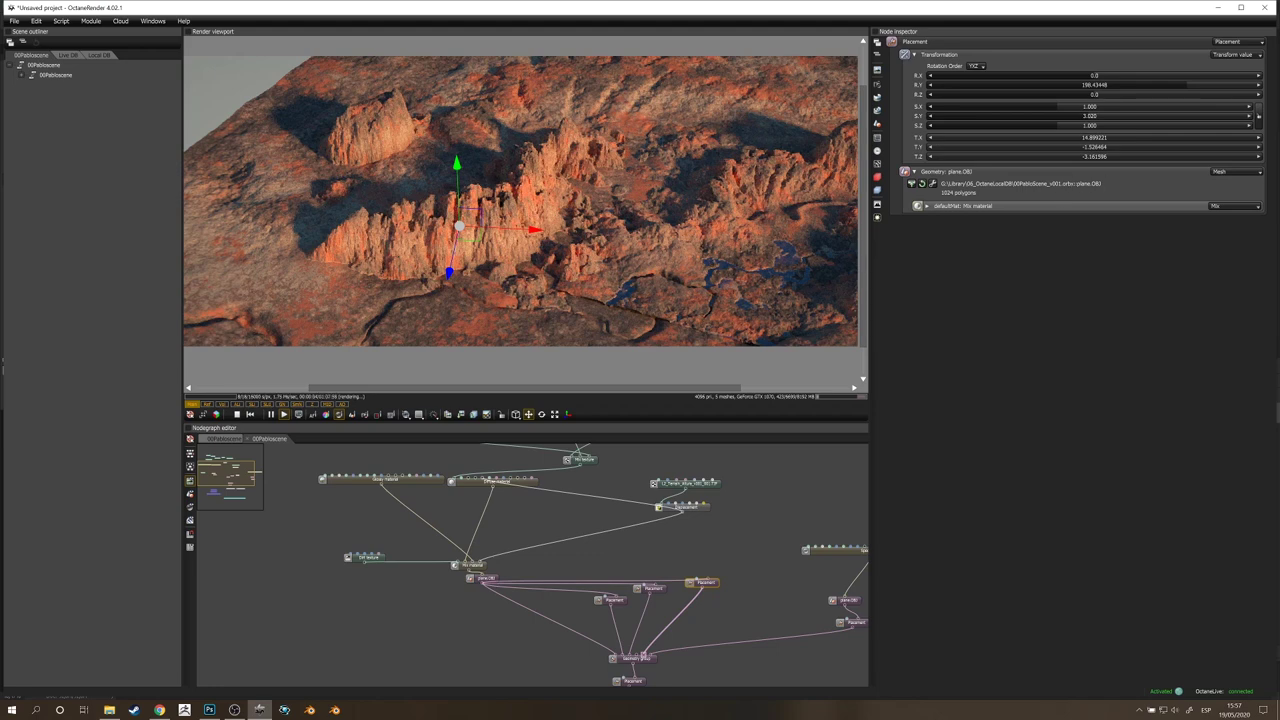
Step: Rotate the Input 5 terrain to 77.1 in Y, scale it 1.84 in X and 2.44 in Y, and place it at about X 10.91, Y -0.94, Z -4.08
{"action": "left_click_drag", "start_coordinate": [1187, 85], "coordinate": [1085, 118]}
{"action": "mouse_move", "coordinate": [457, 167]}
{"action": "left_mouse_down"}
{"action": "mouse_move", "coordinate": [458, 154]}
{"action": "mouse_move", "coordinate": [458, 166]}
{"action": "left_mouse_up"}
{"action": "left_click_drag", "start_coordinate": [463, 262], "coordinate": [361, 206]}
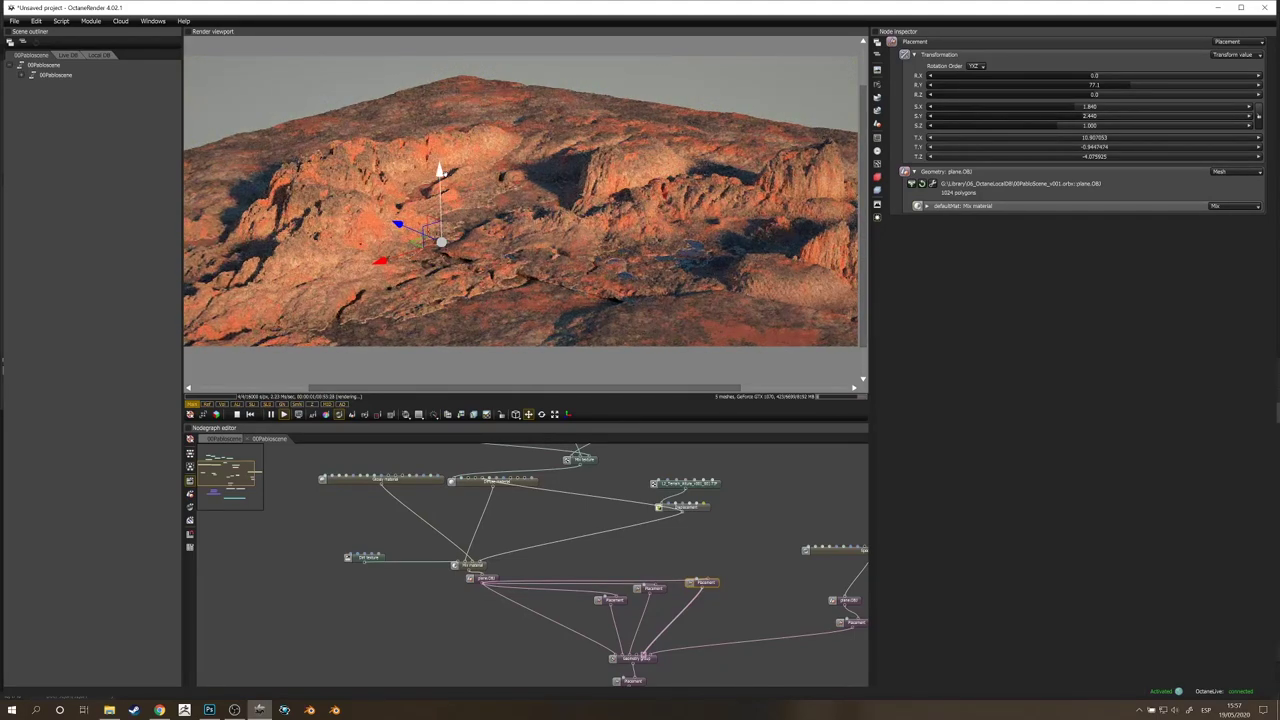
{"action": "left_click_drag", "start_coordinate": [480, 262], "coordinate": [430, 216]}
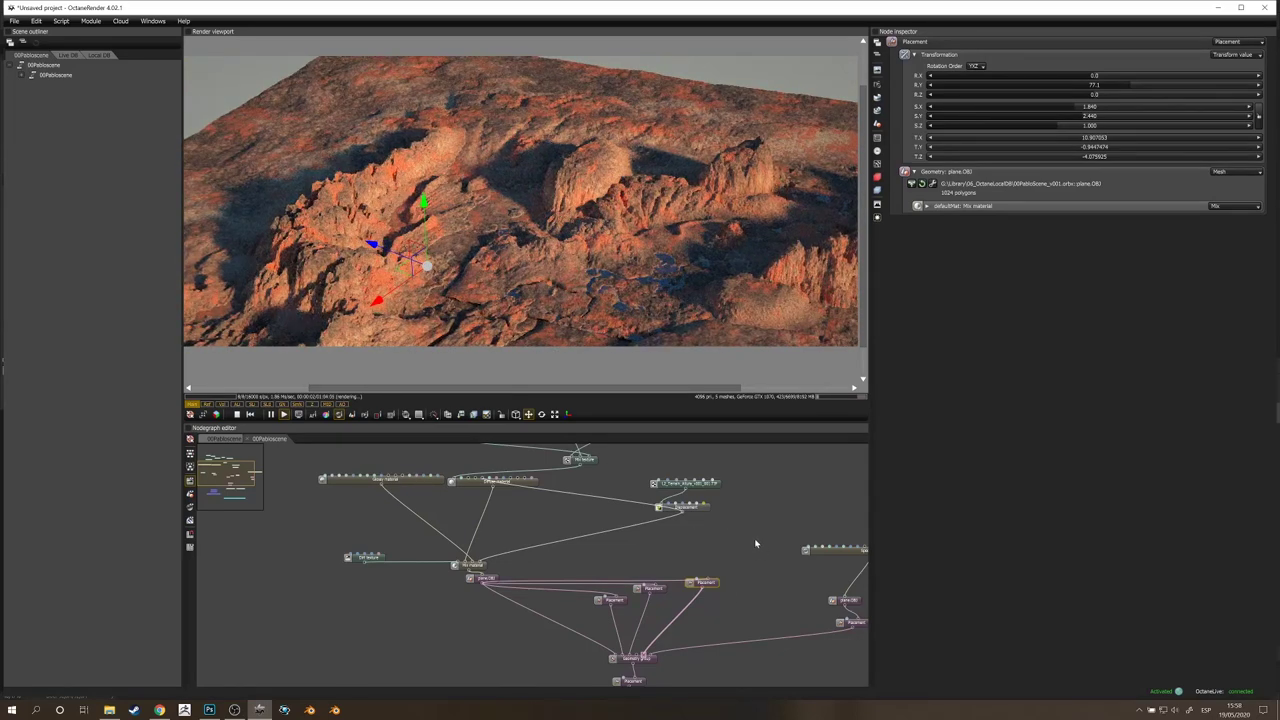
Step: Duplicate the untransformed Placement node below the Geometry group and wire the copy from the terrain plane.OBJ to the group's Input 4
{"action": "left_click_drag", "start_coordinate": [746, 544], "coordinate": [790, 510]}
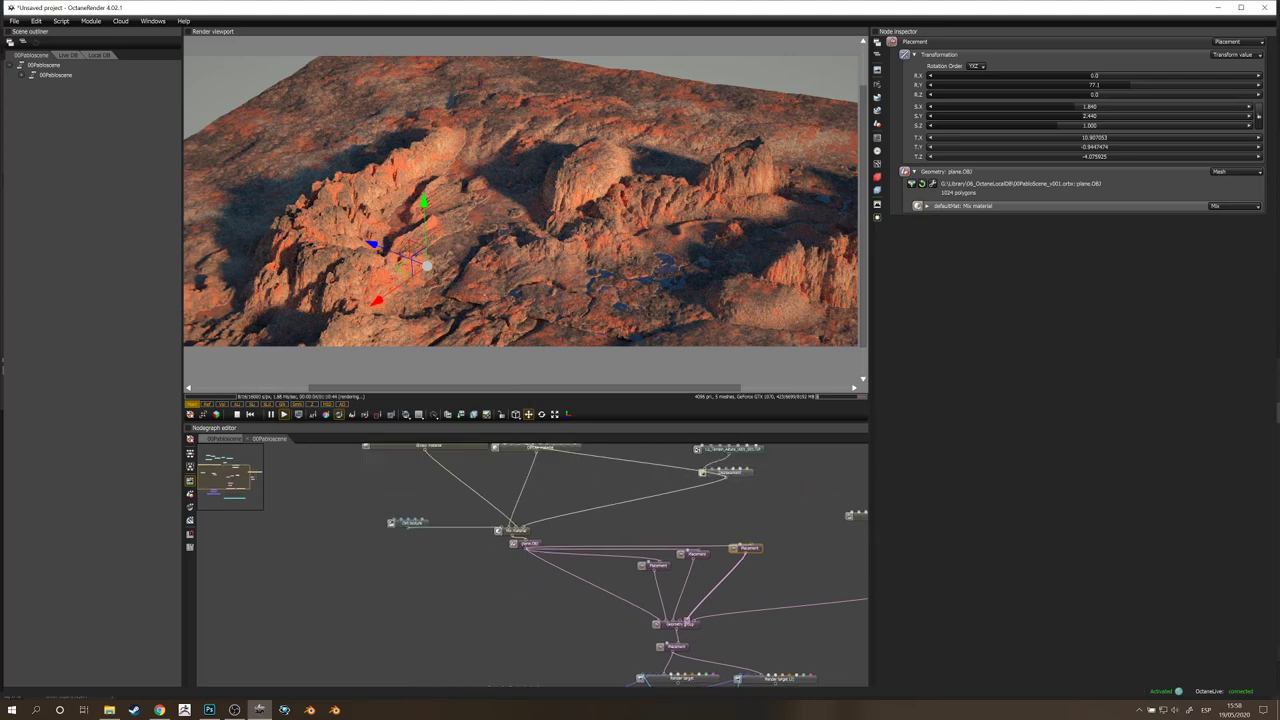
{"action": "left_click", "coordinate": [520, 547]}
{"action": "left_click", "coordinate": [681, 648]}
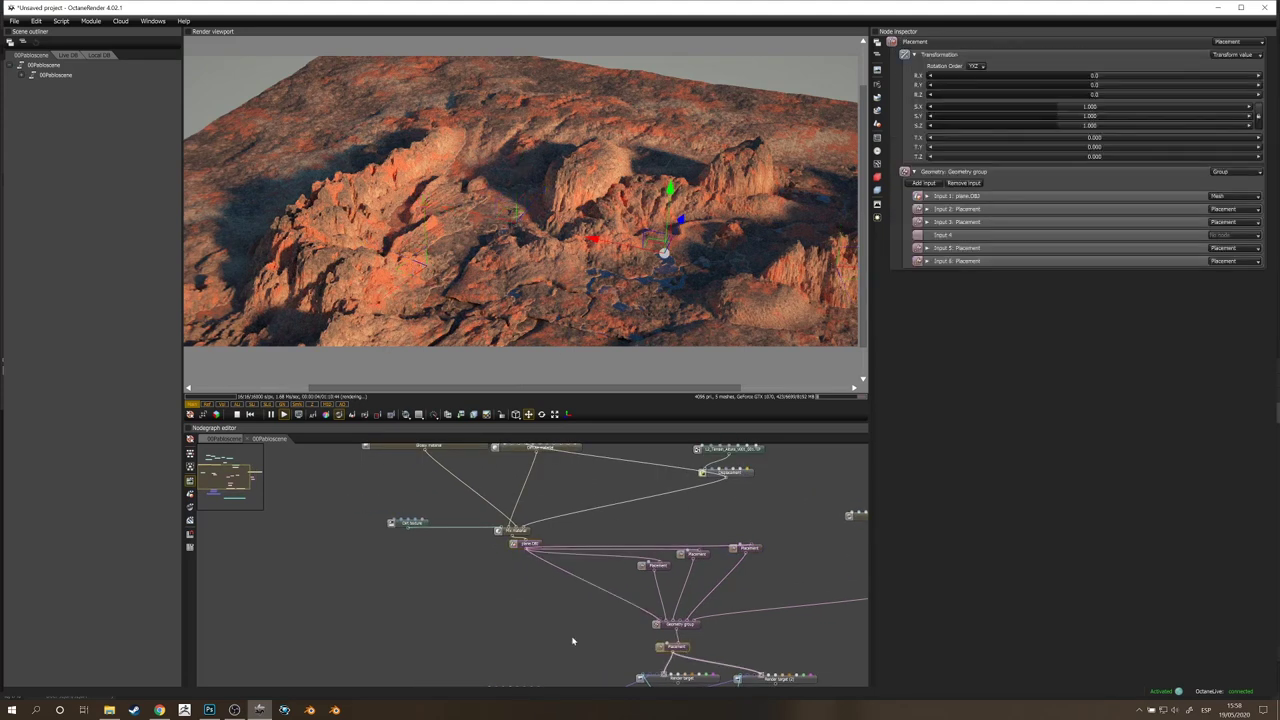
{"action": "key", "text": "ctrl+c"}
{"action": "key", "text": "ctrl+v"}
{"action": "left_click_drag", "start_coordinate": [526, 549], "coordinate": [501, 602]}
{"action": "left_click_drag", "start_coordinate": [495, 611], "coordinate": [660, 622]}
{"action": "left_click_drag", "start_coordinate": [494, 608], "coordinate": [674, 621]}
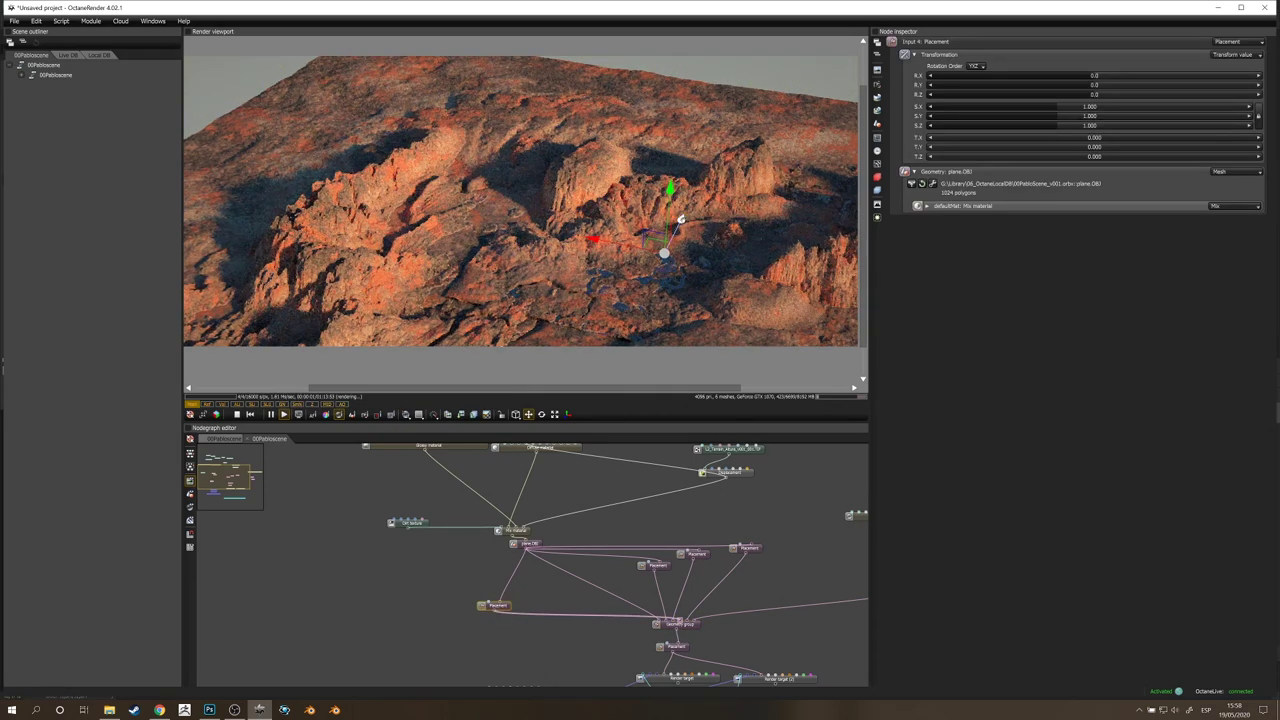
Step: Move the Input 4 terrain copy to about X 1.12, Y -0.35, Z -13.47, extending the landscape
{"action": "left_click_drag", "start_coordinate": [680, 219], "coordinate": [599, 338]}
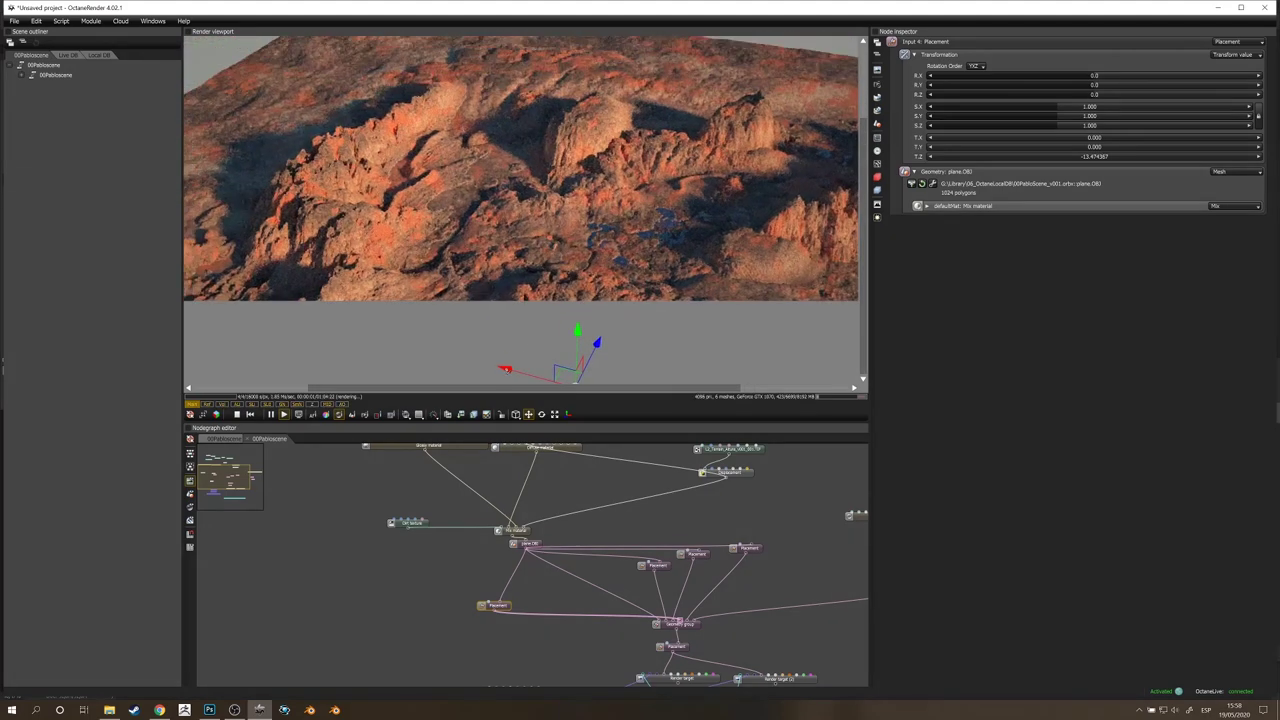
{"action": "left_click_drag", "start_coordinate": [507, 371], "coordinate": [470, 340]}
{"action": "left_click_drag", "start_coordinate": [463, 234], "coordinate": [462, 243]}
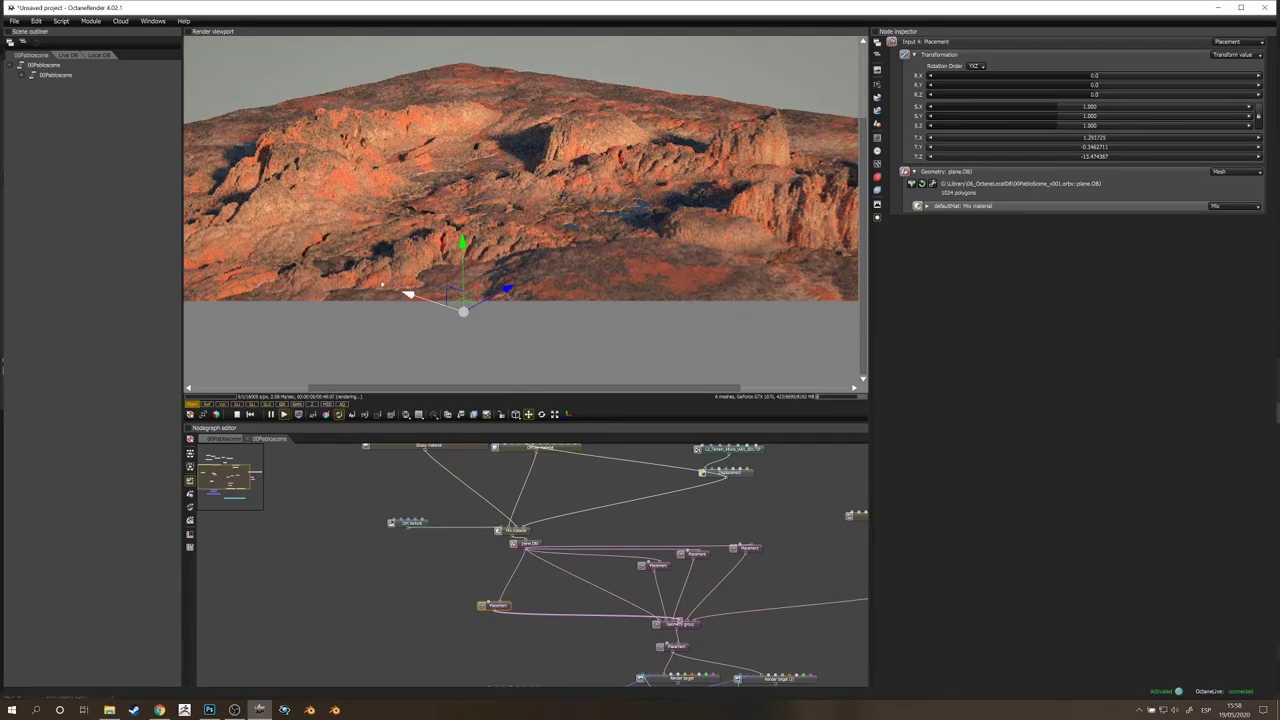
{"action": "left_click_drag", "start_coordinate": [382, 284], "coordinate": [386, 286]}
{"action": "right_click_drag", "start_coordinate": [684, 196], "coordinate": [652, 217]}
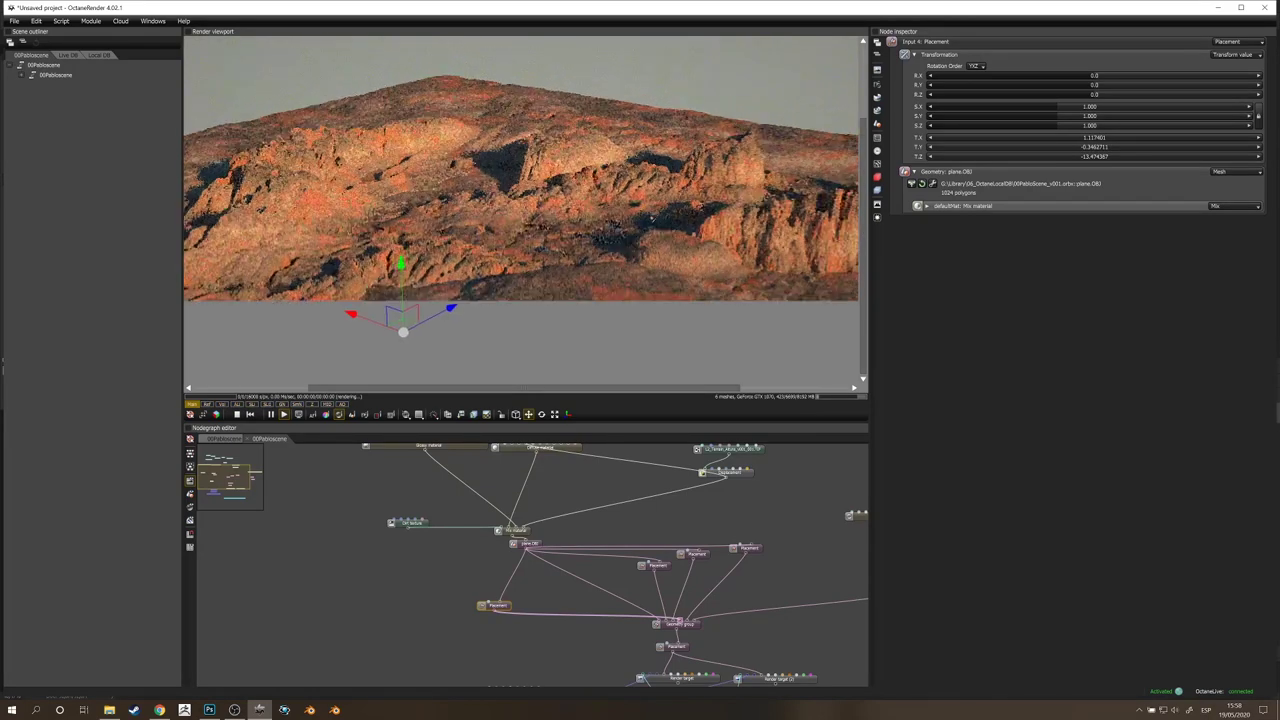
{"action": "left_click_drag", "start_coordinate": [652, 217], "coordinate": [686, 197]}
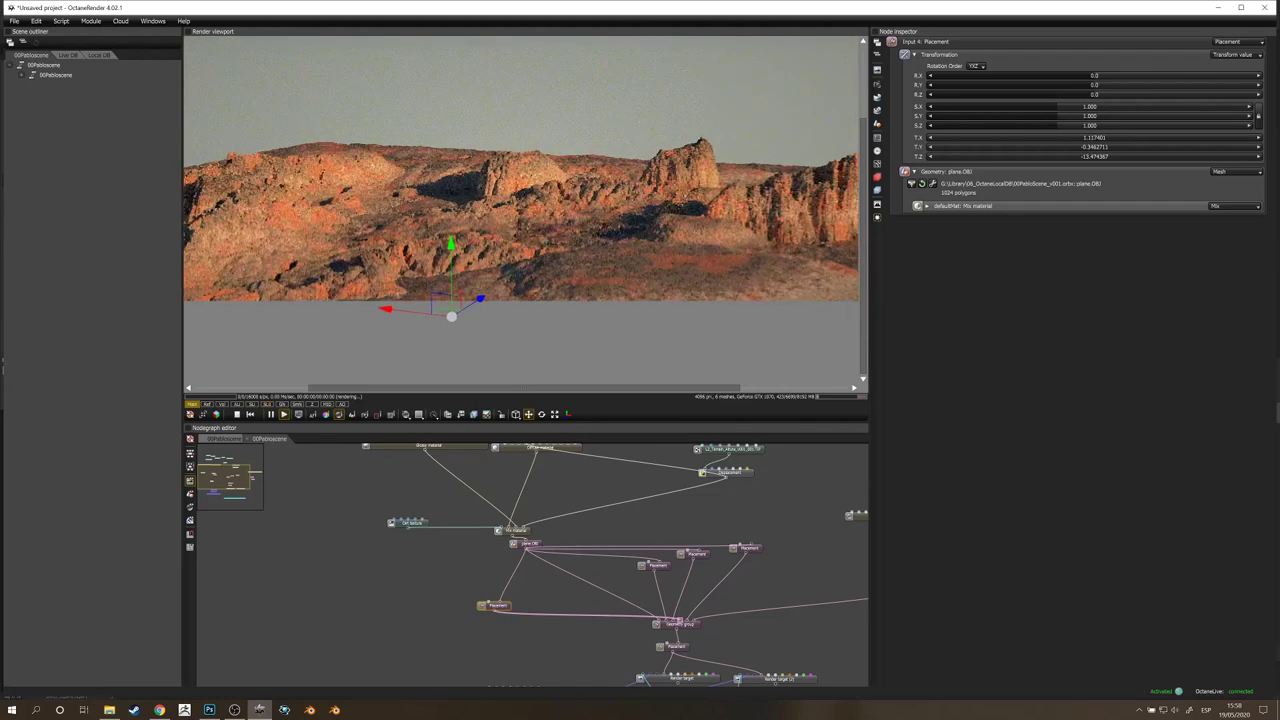
{"action": "left_click_drag", "start_coordinate": [686, 197], "coordinate": [692, 270]}
Step: Scale the specular water plane's Placement uniformly to 8.11 and raise it to about 0.53 in Y
{"action": "left_click_drag", "start_coordinate": [715, 506], "coordinate": [558, 534]}
{"action": "left_click", "coordinate": [734, 595]}
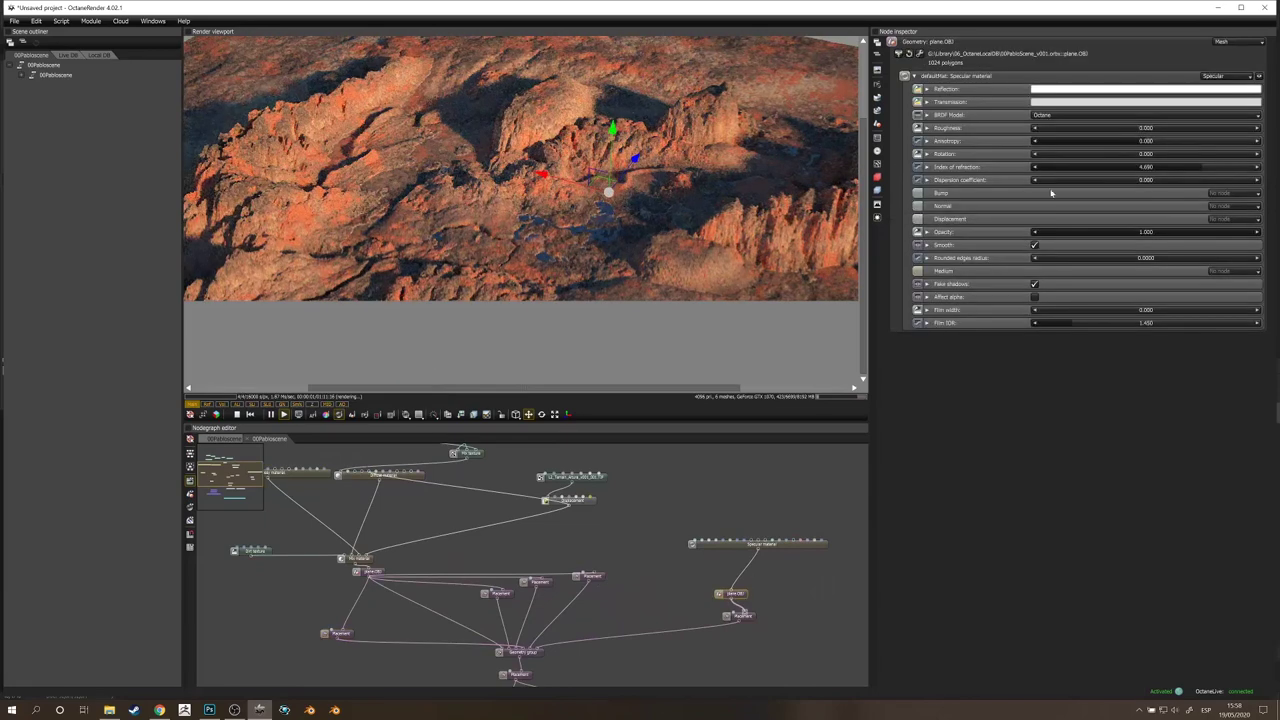
{"action": "left_click", "coordinate": [747, 619]}
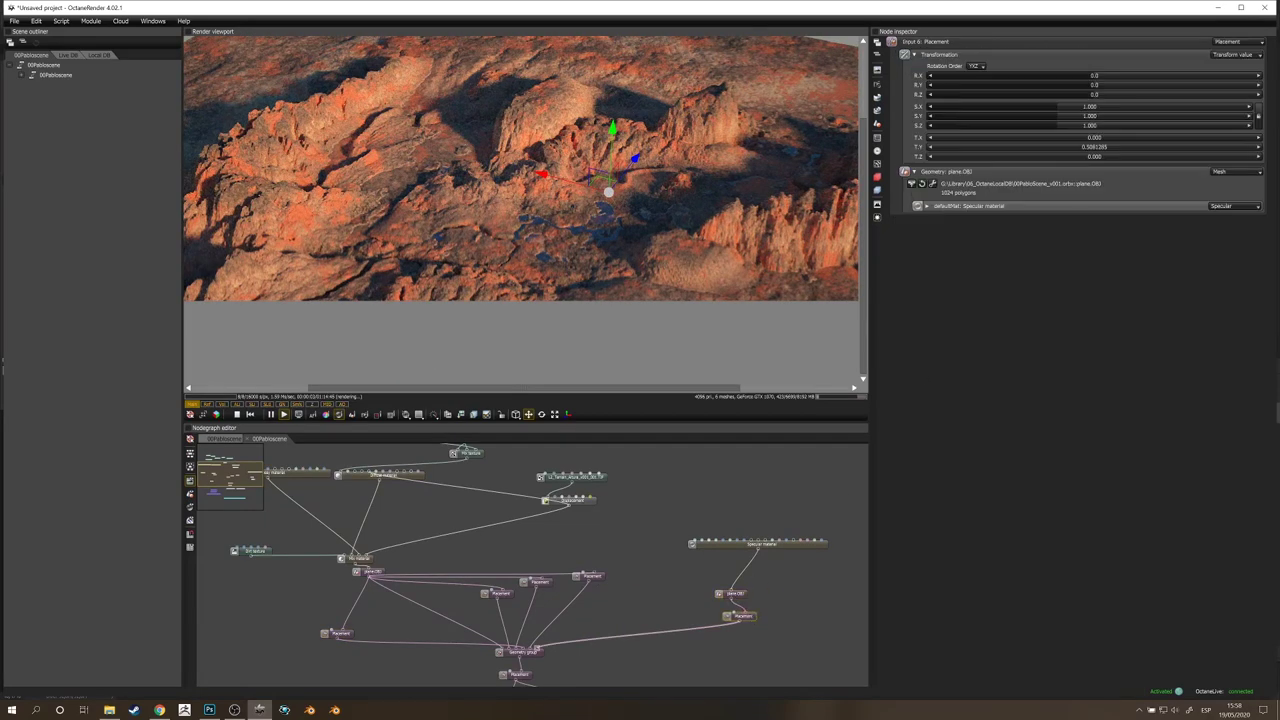
{"action": "left_click", "coordinate": [1116, 106]}
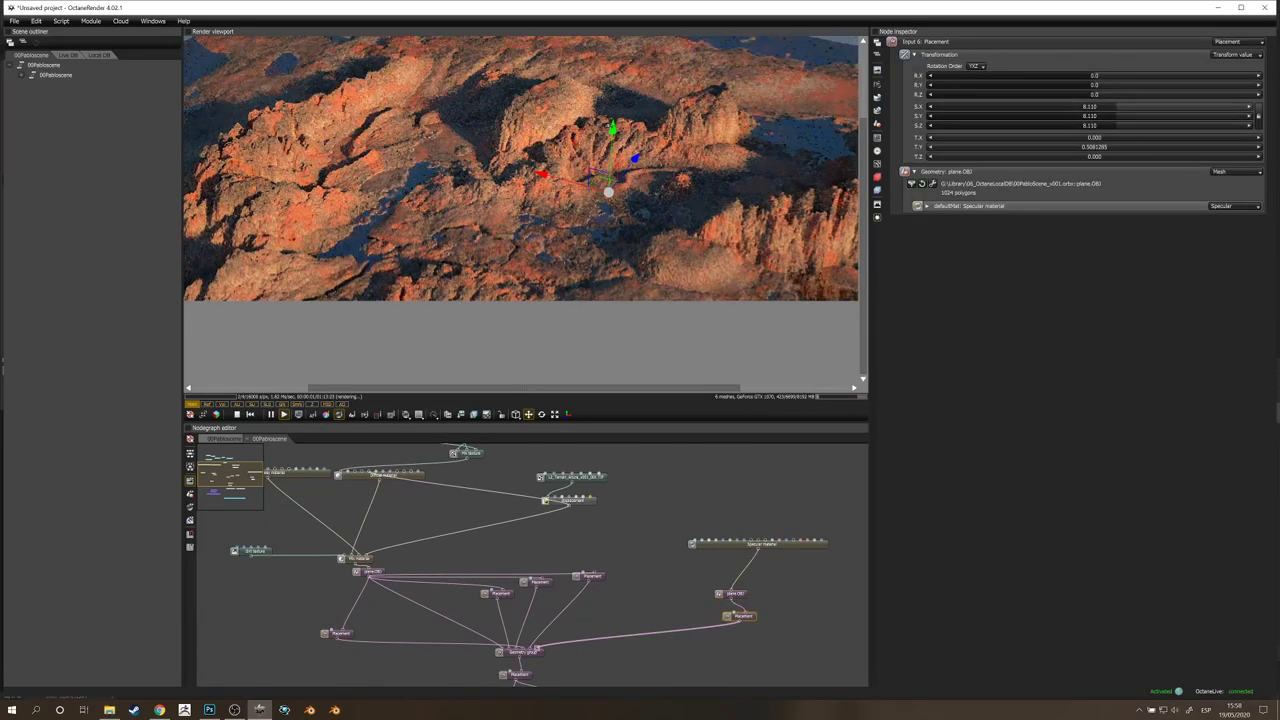
{"action": "left_click_drag", "start_coordinate": [612, 128], "coordinate": [612, 130]}
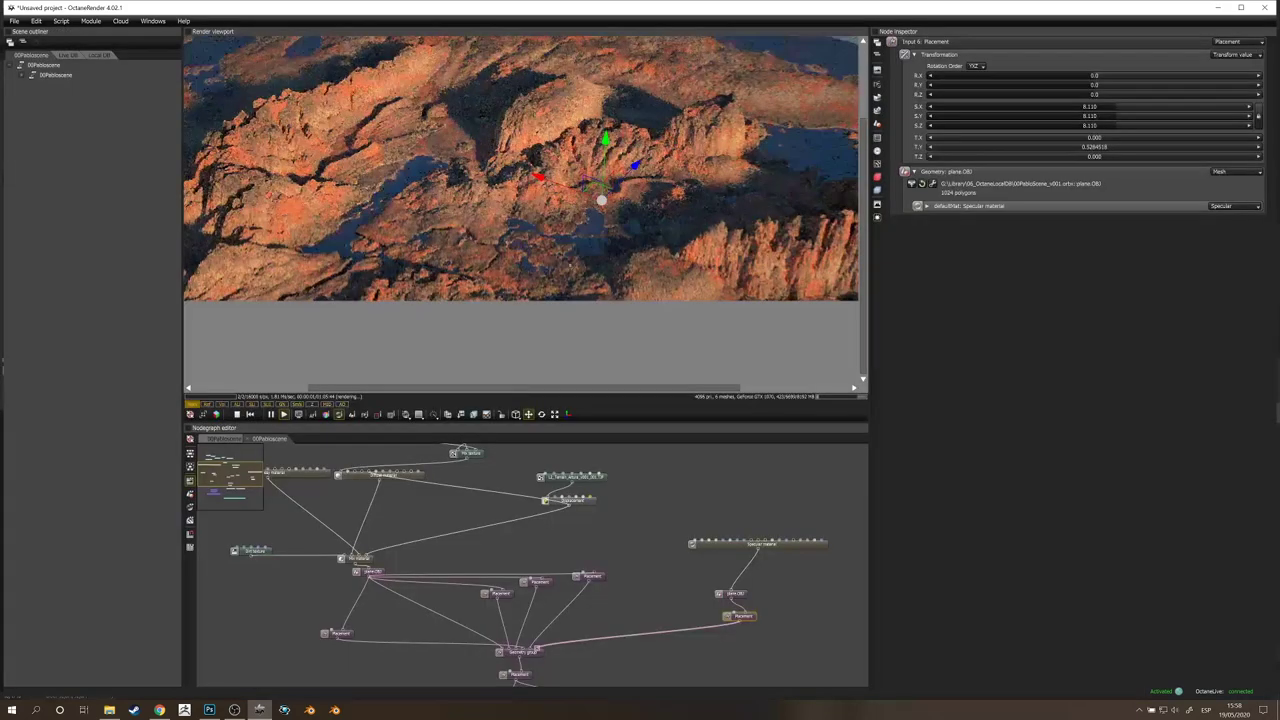
Step: Relight the scene with the daylight sun at about latitude -11.9 and longitude -43.6, with a north offset of -0.05
{"action": "middle_click_drag", "start_coordinate": [635, 350], "coordinate": [603, 352]}
{"action": "left_click_drag", "start_coordinate": [603, 352], "coordinate": [540, 315]}
{"action": "left_click", "coordinate": [878, 98]}
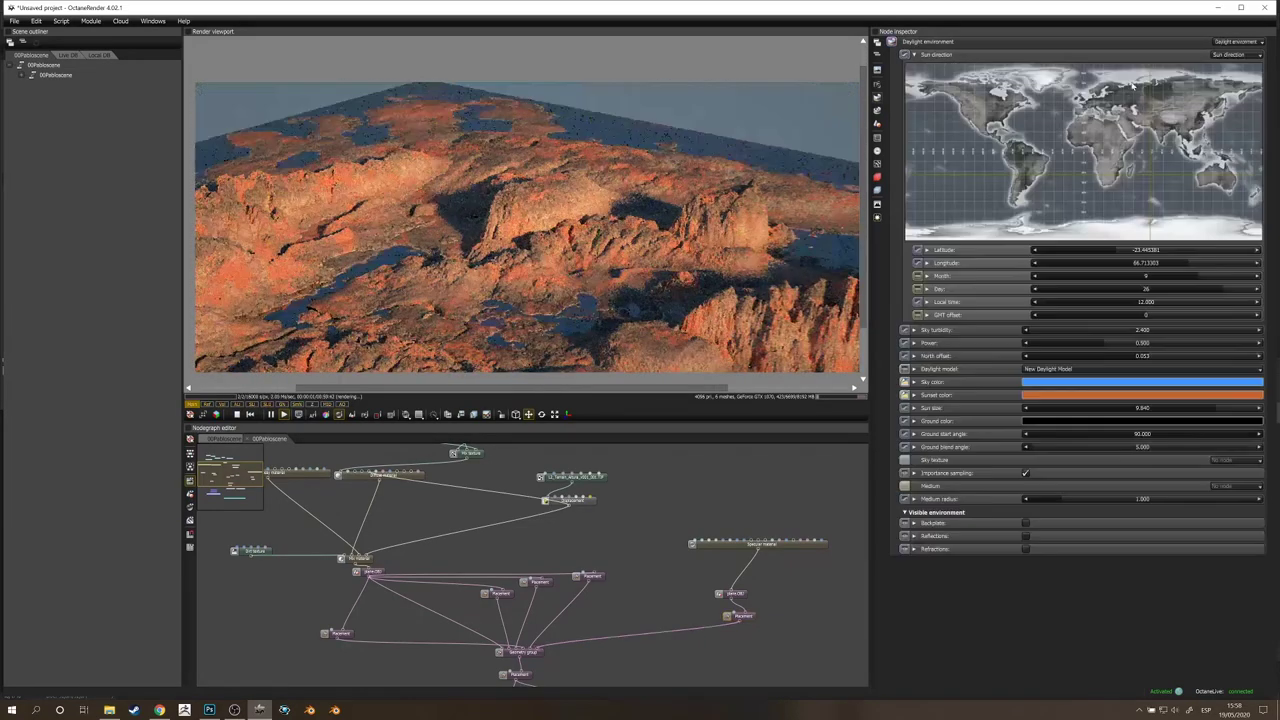
{"action": "left_click", "coordinate": [1093, 139]}
{"action": "left_click_drag", "start_coordinate": [1094, 141], "coordinate": [1022, 170]}
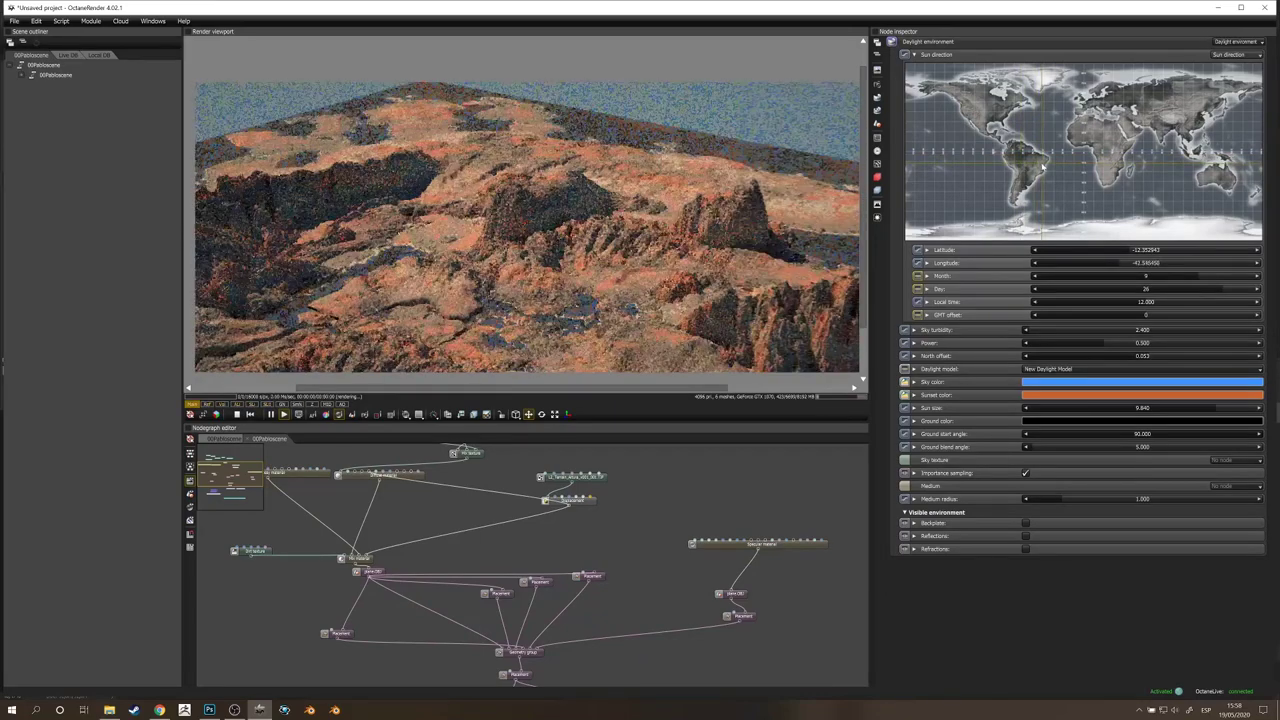
{"action": "mouse_move", "coordinate": [1131, 354]}
{"action": "left_mouse_down"}
{"action": "mouse_move", "coordinate": [1029, 358]}
{"action": "mouse_move", "coordinate": [1137, 357]}
{"action": "left_mouse_up"}
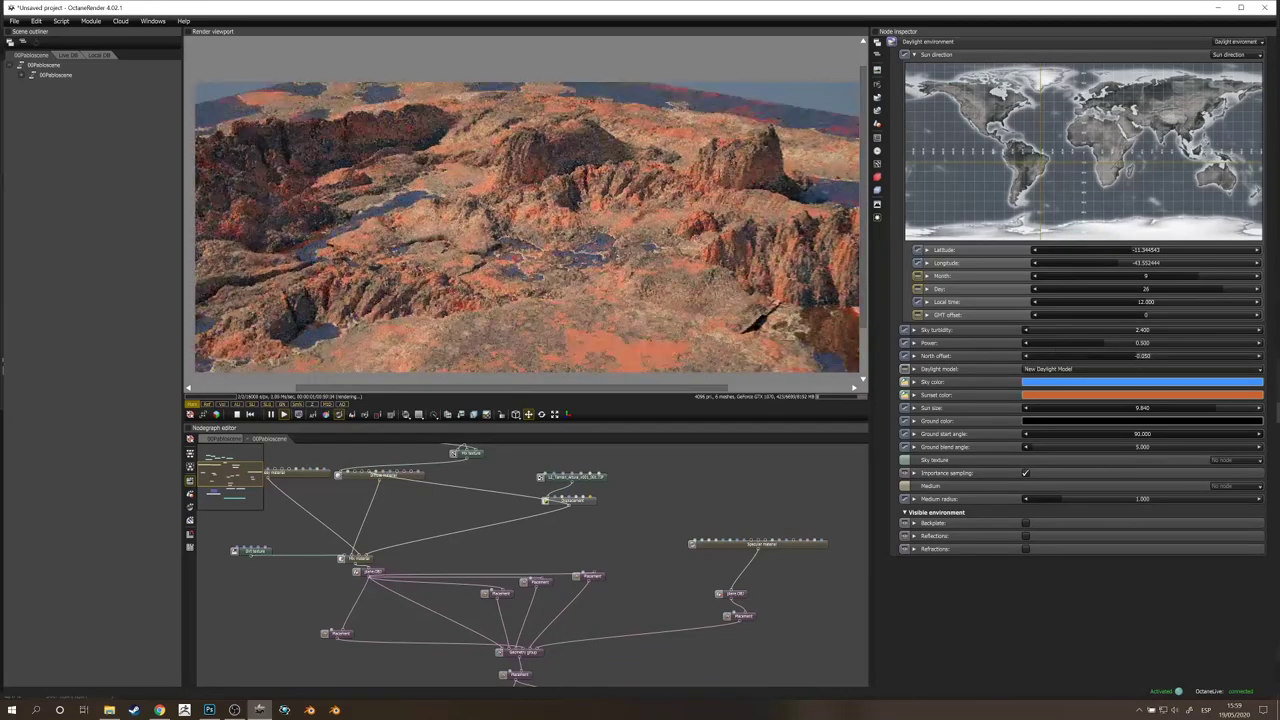
{"action": "left_click_drag", "start_coordinate": [802, 242], "coordinate": [700, 214]}
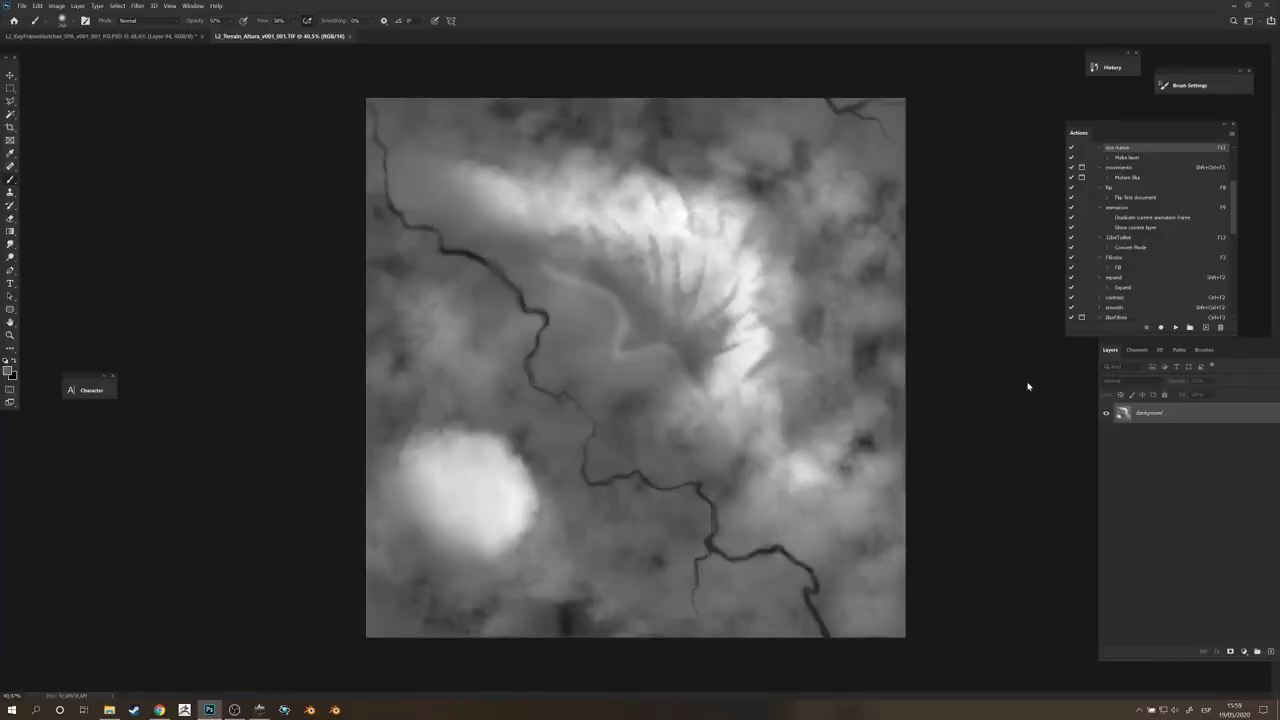
Step: In Photoshop, save the terrain height map as an uncompressed TIFF named L2_Terrain_Clouds_v001_001
{"action": "key", "text": "ctrl+shift+s"}
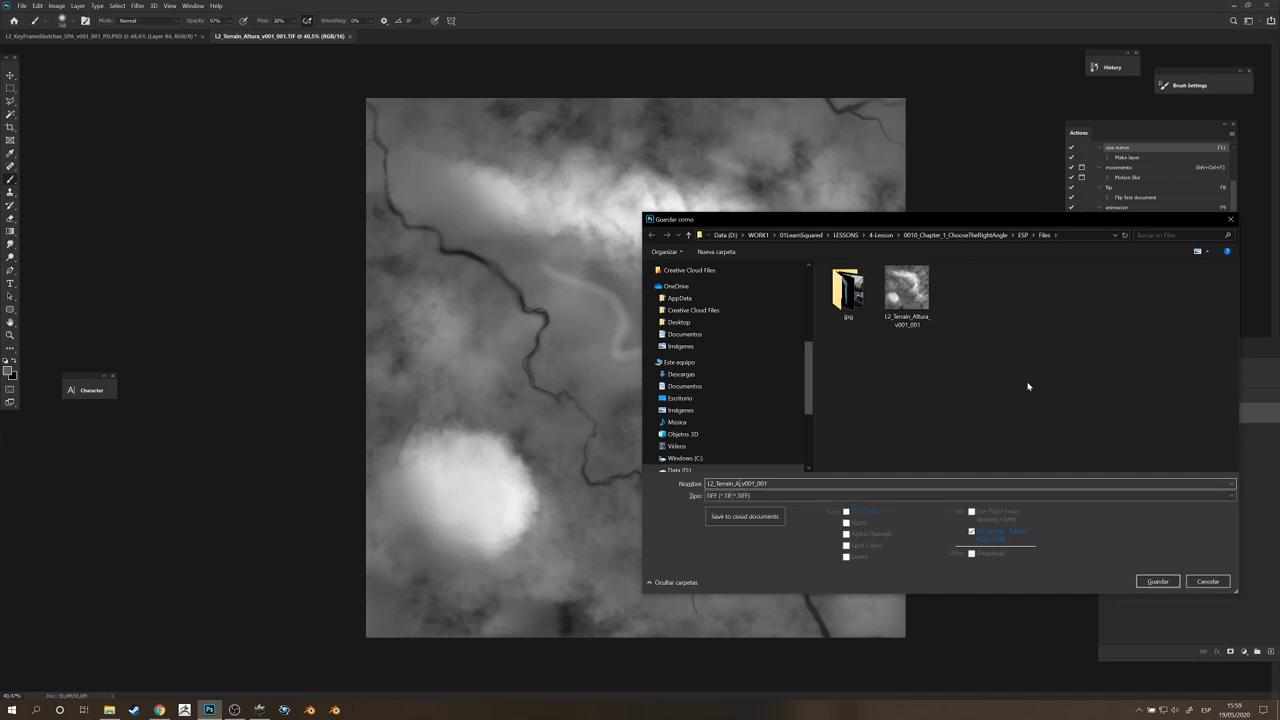
{"action": "key", "text": "BackSpace"}
{"action": "type", "text": "Cloud"}
{"action": "key", "text": "Return"}
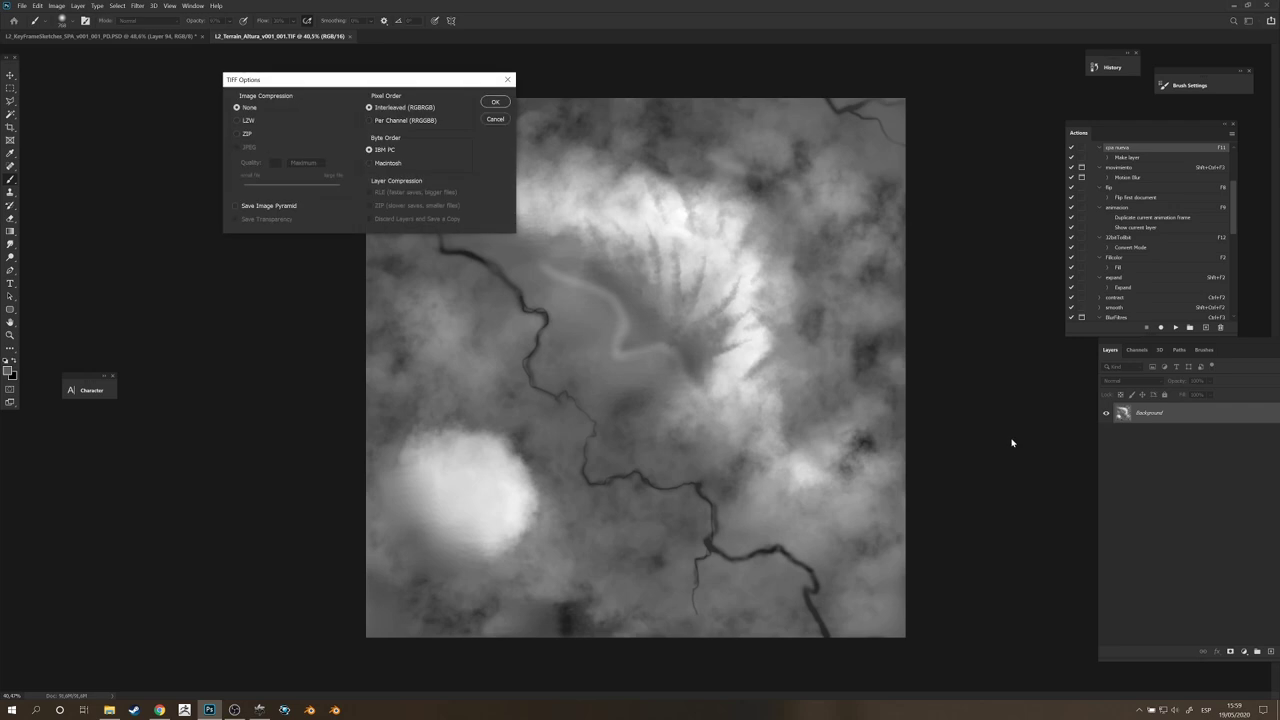
{"action": "key", "text": "Return"}
Step: Turn the whole image black by lowering its Lightness to the minimum with Hue/Saturation
{"action": "key", "text": "ctrl+u"}
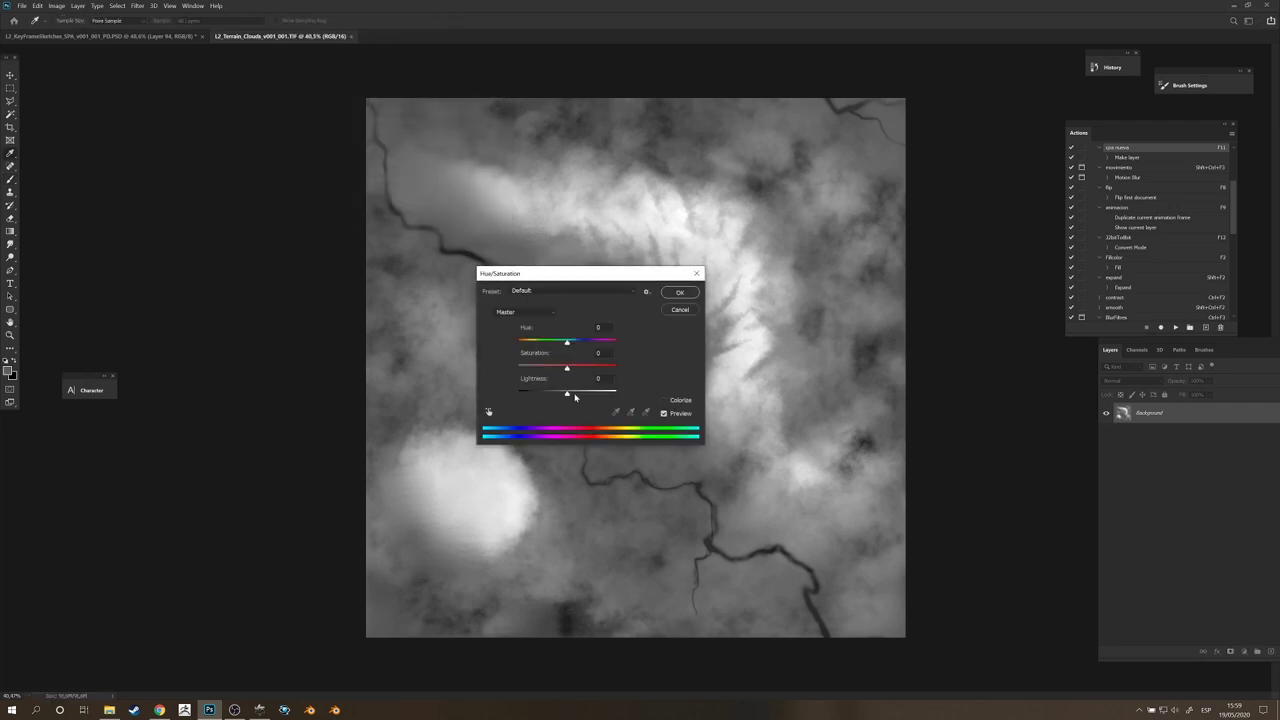
{"action": "left_click_drag", "start_coordinate": [574, 394], "coordinate": [520, 392]}
{"action": "left_click", "coordinate": [680, 292]}
Step: Switch to the Brush tool and choose an irregular, cloud-shaped brush preset
{"action": "key", "text": "b"}
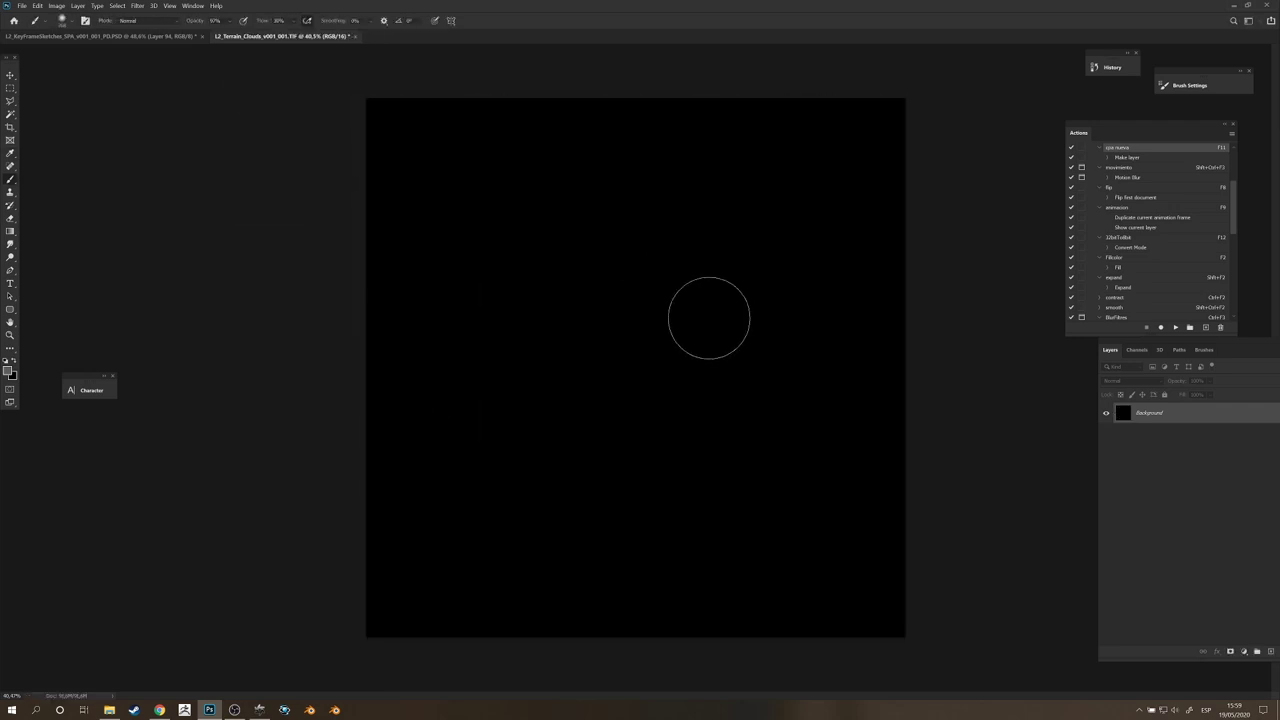
{"action": "right_click", "coordinate": [735, 381]}
{"action": "left_click", "coordinate": [949, 605]}
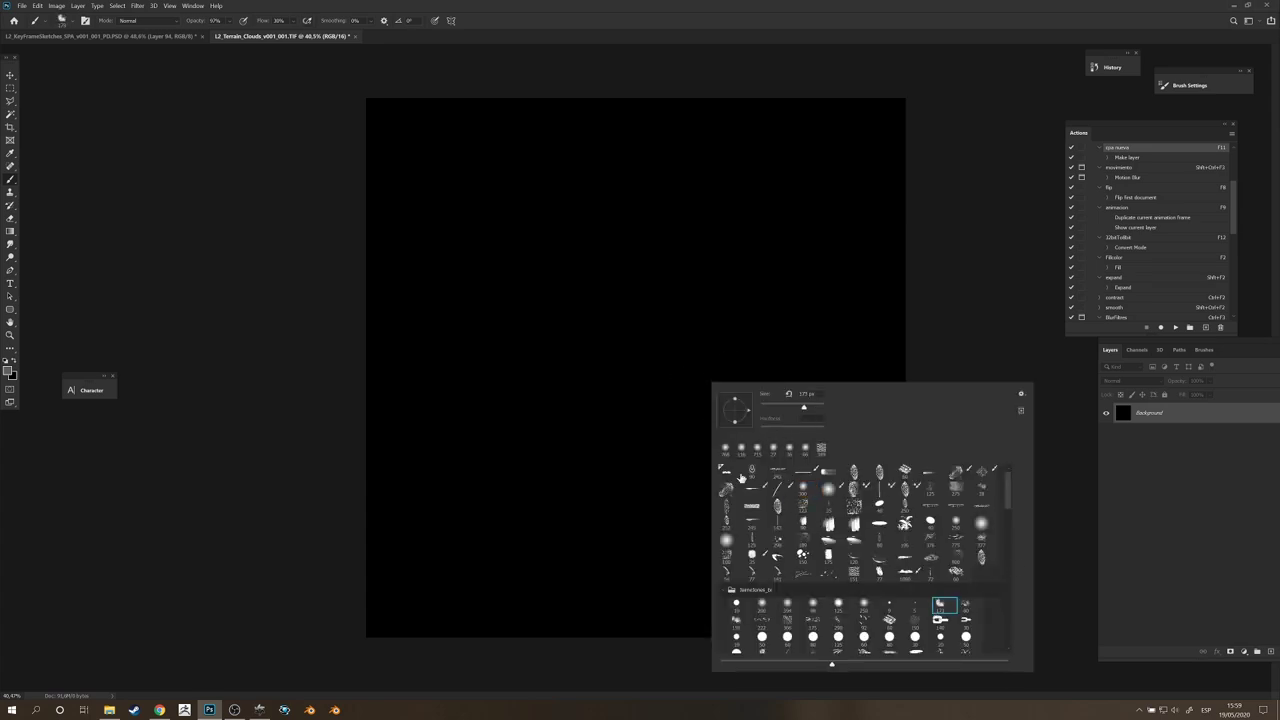
{"action": "right_click_drag", "start_coordinate": [626, 275], "coordinate": [684, 289], "text": "alt"}
{"action": "mouse_move", "coordinate": [684, 285]}
{"action": "left_mouse_down"}
{"action": "mouse_move", "coordinate": [737, 240]}
{"action": "mouse_move", "coordinate": [704, 244]}
{"action": "mouse_move", "coordinate": [757, 200]}
{"action": "mouse_move", "coordinate": [651, 229]}
{"action": "mouse_move", "coordinate": [595, 275]}
{"action": "left_mouse_up"}
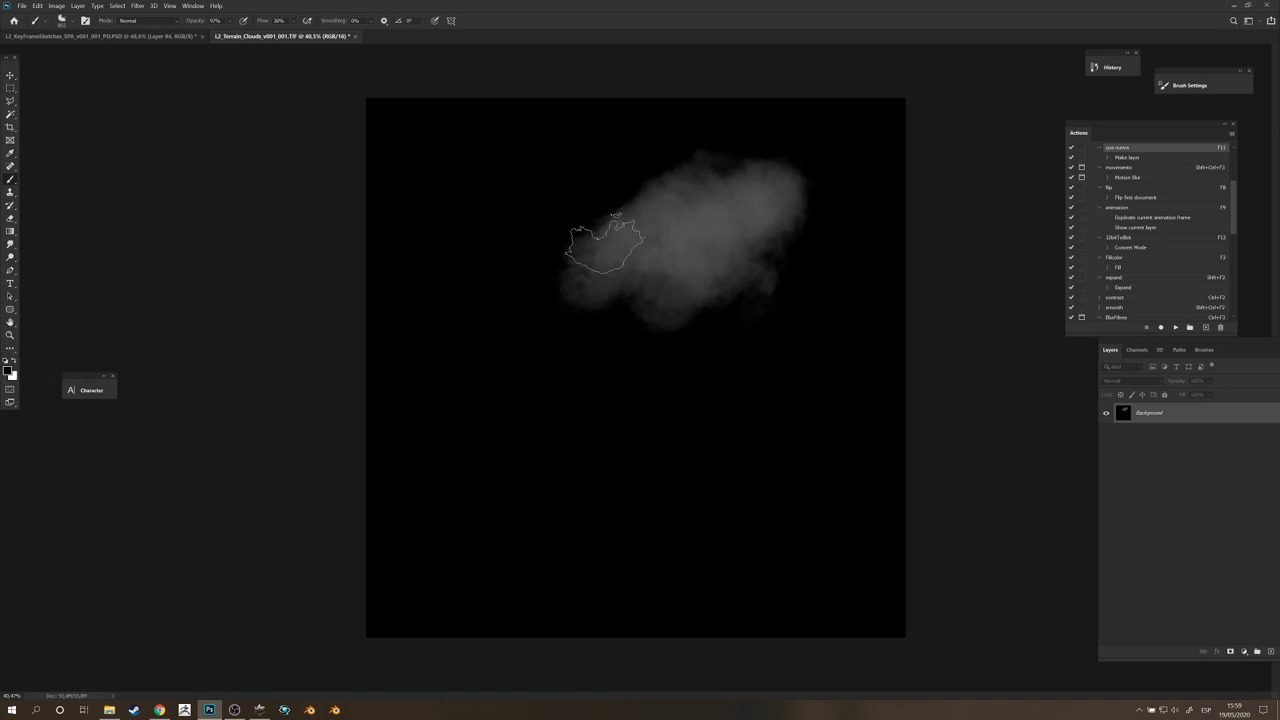
{"action": "mouse_move", "coordinate": [605, 243]}
{"action": "left_mouse_down"}
{"action": "mouse_move", "coordinate": [700, 214]}
{"action": "mouse_move", "coordinate": [677, 263]}
{"action": "mouse_move", "coordinate": [528, 283]}
{"action": "left_mouse_up"}
{"action": "key", "text": "alt+BackSpace"}
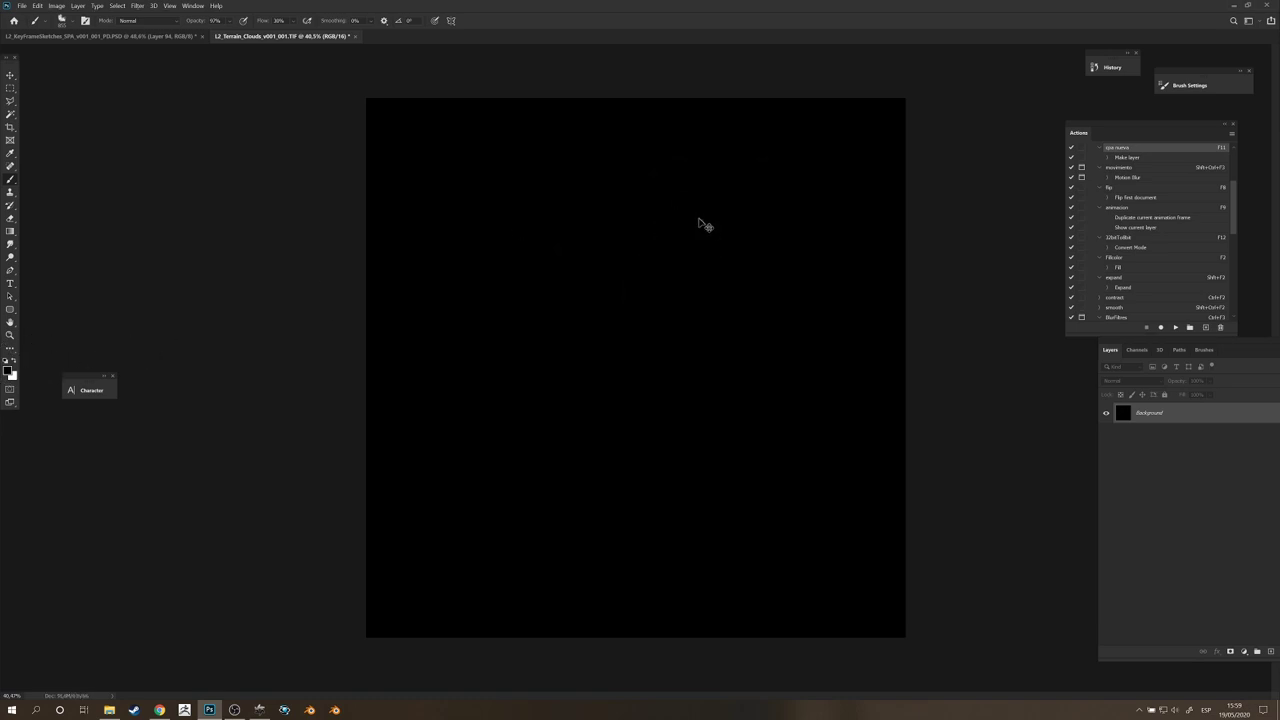
Step: Paint soft white diagonal cloud bands across the black canvas with the cloud-shaped brush
{"action": "key", "text": "x"}
{"action": "mouse_move", "coordinate": [504, 226]}
{"action": "left_mouse_down"}
{"action": "mouse_move", "coordinate": [480, 232]}
{"action": "mouse_move", "coordinate": [460, 268]}
{"action": "left_mouse_up"}
{"action": "mouse_move", "coordinate": [674, 368]}
{"action": "left_mouse_down"}
{"action": "mouse_move", "coordinate": [817, 311]}
{"action": "mouse_move", "coordinate": [631, 467]}
{"action": "mouse_move", "coordinate": [509, 480]}
{"action": "mouse_move", "coordinate": [571, 314]}
{"action": "mouse_move", "coordinate": [506, 528]}
{"action": "mouse_move", "coordinate": [587, 558]}
{"action": "mouse_move", "coordinate": [891, 434]}
{"action": "mouse_move", "coordinate": [737, 600]}
{"action": "mouse_move", "coordinate": [640, 665]}
{"action": "left_mouse_up"}
{"action": "mouse_move", "coordinate": [555, 218]}
{"action": "left_mouse_down"}
{"action": "mouse_move", "coordinate": [552, 140]}
{"action": "mouse_move", "coordinate": [510, 145]}
{"action": "mouse_move", "coordinate": [691, 62]}
{"action": "mouse_move", "coordinate": [295, 480]}
{"action": "mouse_move", "coordinate": [425, 418]}
{"action": "mouse_move", "coordinate": [329, 514]}
{"action": "left_mouse_up"}
{"action": "mouse_move", "coordinate": [820, 245]}
{"action": "left_mouse_down"}
{"action": "mouse_move", "coordinate": [914, 200]}
{"action": "mouse_move", "coordinate": [800, 300]}
{"action": "left_mouse_up"}
Step: Paint black with a smaller brush over the grey haze beneath the upper middle cloud band
{"action": "right_click_drag", "start_coordinate": [770, 258], "coordinate": [703, 285], "text": "alt"}
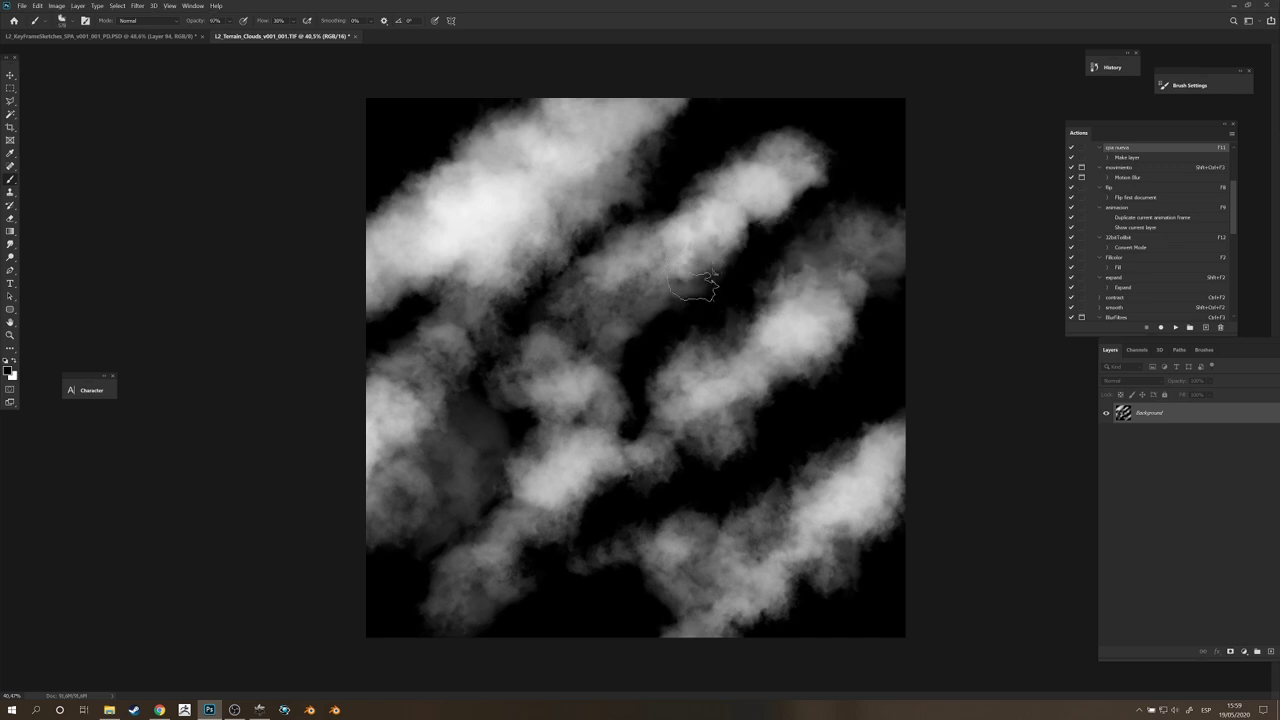
{"action": "left_click_drag", "start_coordinate": [703, 288], "coordinate": [664, 303]}
{"action": "right_click_drag", "start_coordinate": [697, 295], "coordinate": [687, 291], "text": "alt"}
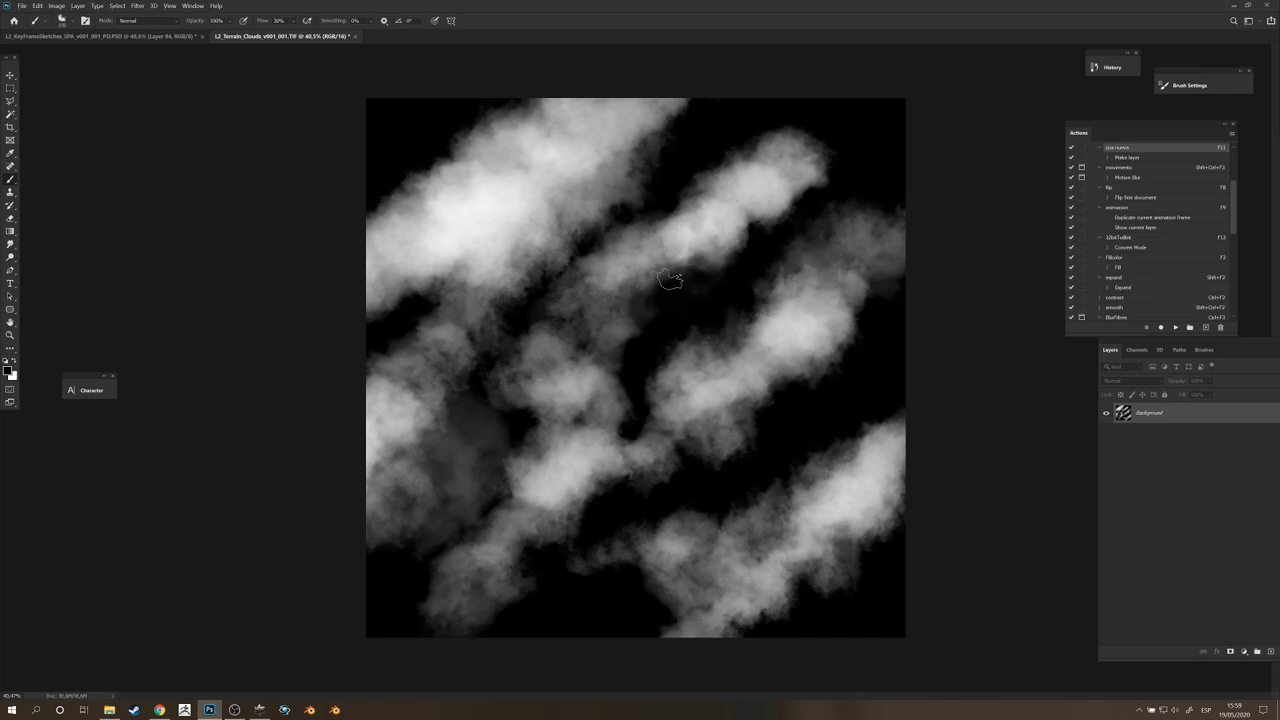
Step: Carve ragged black edges into the upper-left, middle and lower-right cloud bands with a different textured brush
{"action": "right_click", "coordinate": [642, 276]}
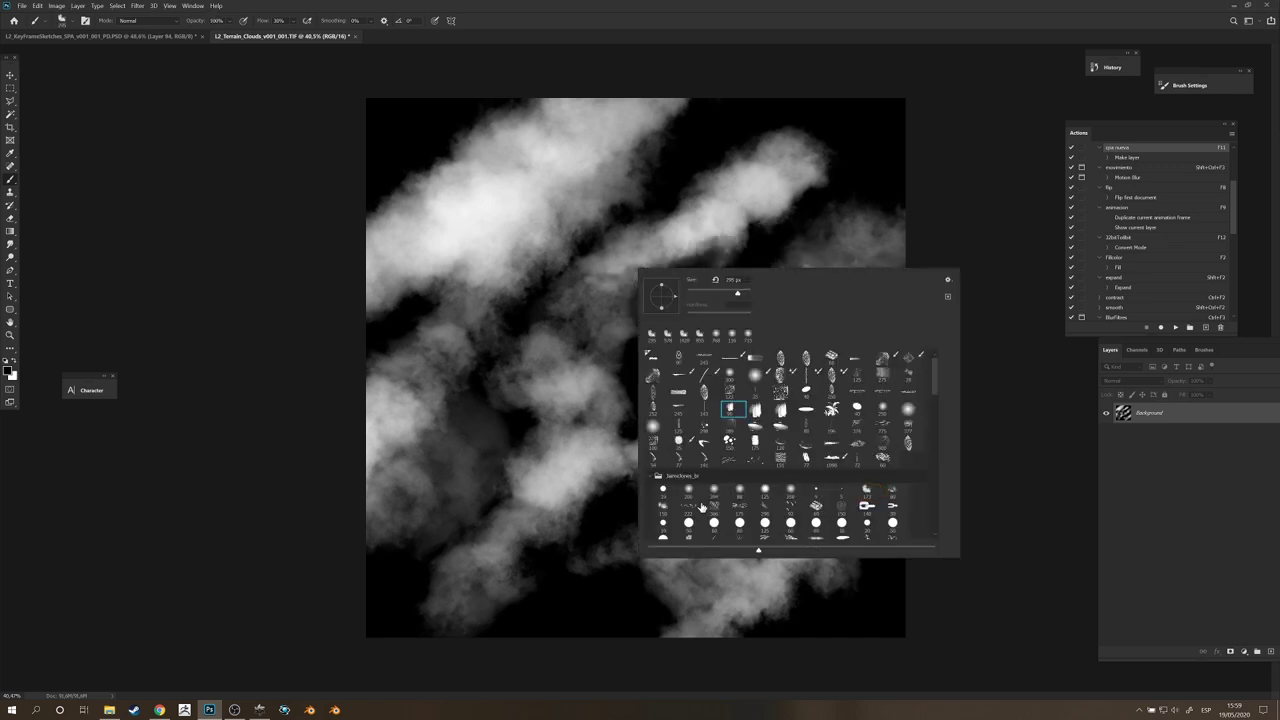
{"action": "left_click", "coordinate": [661, 502]}
{"action": "left_click_drag", "start_coordinate": [624, 180], "coordinate": [576, 220]}
{"action": "right_click", "coordinate": [632, 190]}
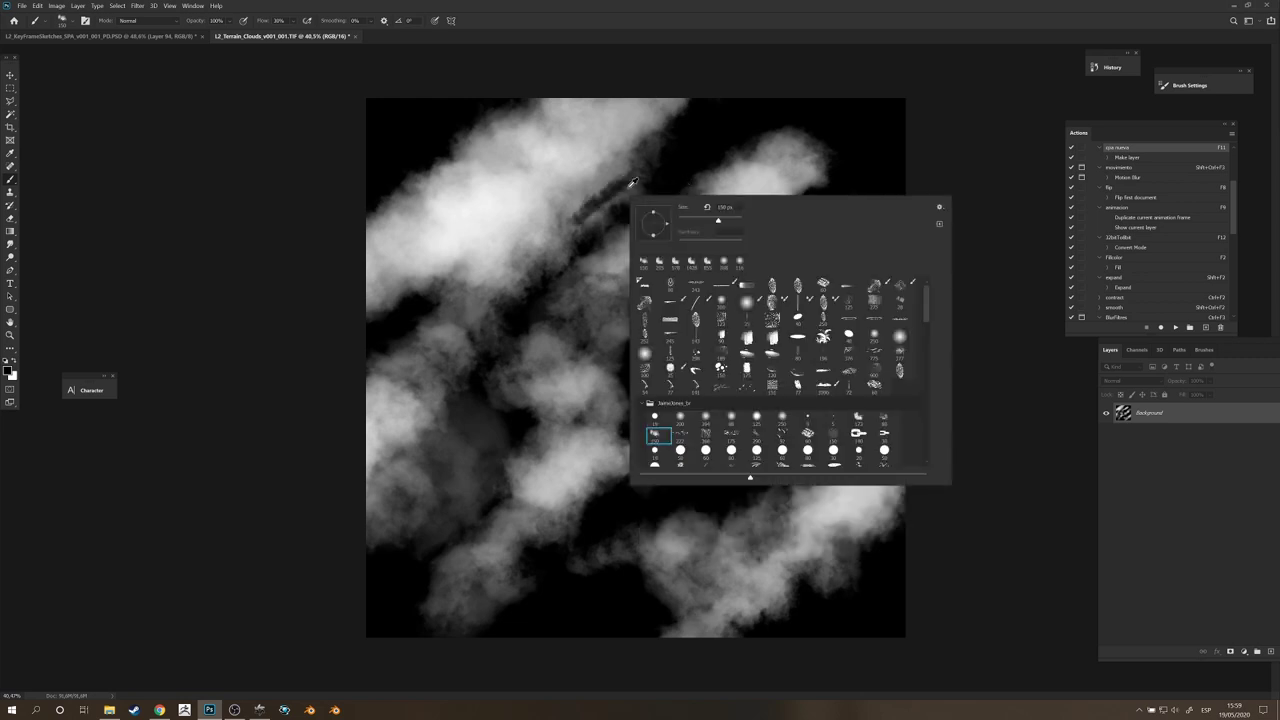
{"action": "right_click_drag", "start_coordinate": [614, 186], "coordinate": [674, 197], "text": "alt"}
{"action": "mouse_move", "coordinate": [596, 200]}
{"action": "left_mouse_down"}
{"action": "mouse_move", "coordinate": [634, 186]}
{"action": "mouse_move", "coordinate": [609, 205]}
{"action": "mouse_move", "coordinate": [619, 183]}
{"action": "mouse_move", "coordinate": [597, 181]}
{"action": "mouse_move", "coordinate": [686, 100]}
{"action": "mouse_move", "coordinate": [443, 200]}
{"action": "mouse_move", "coordinate": [349, 223]}
{"action": "mouse_move", "coordinate": [448, 172]}
{"action": "mouse_move", "coordinate": [371, 206]}
{"action": "mouse_move", "coordinate": [451, 137]}
{"action": "mouse_move", "coordinate": [466, 165]}
{"action": "left_mouse_up"}
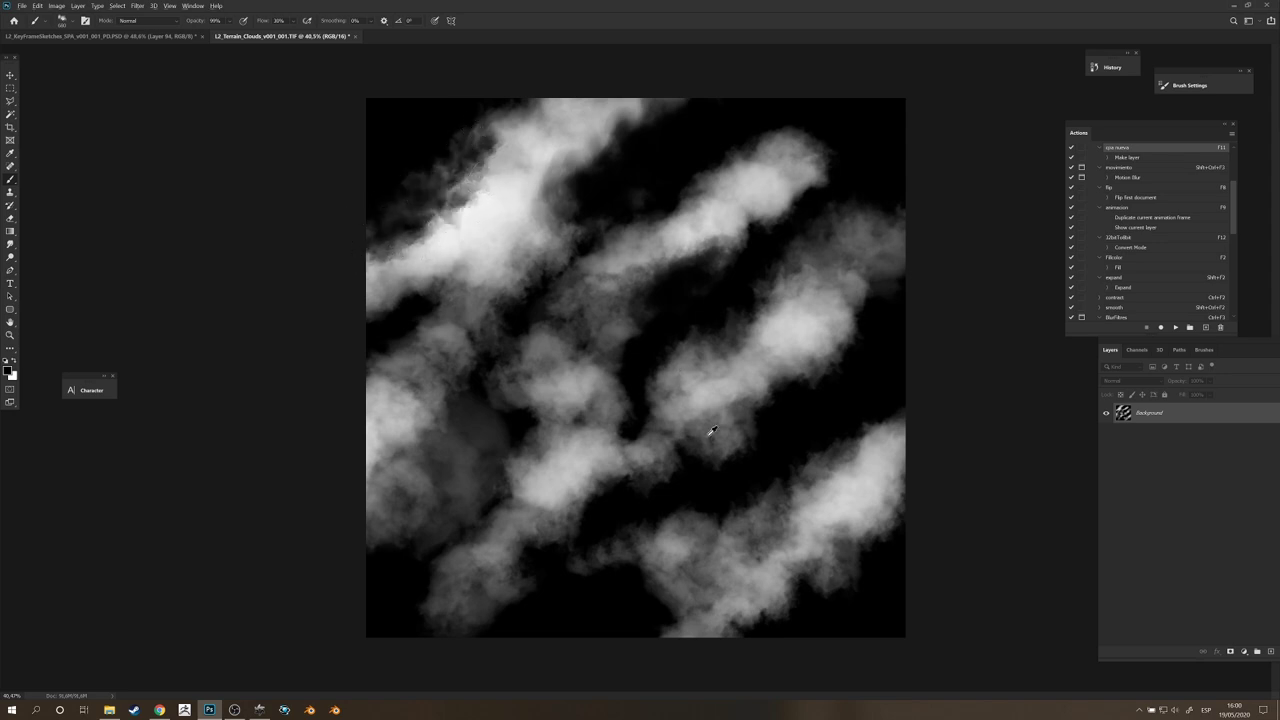
{"action": "mouse_move", "coordinate": [790, 448]}
{"action": "left_mouse_down"}
{"action": "mouse_move", "coordinate": [857, 343]}
{"action": "mouse_move", "coordinate": [757, 443]}
{"action": "mouse_move", "coordinate": [586, 543]}
{"action": "mouse_move", "coordinate": [865, 410]}
{"action": "mouse_move", "coordinate": [646, 594]}
{"action": "mouse_move", "coordinate": [899, 396]}
{"action": "left_mouse_up"}
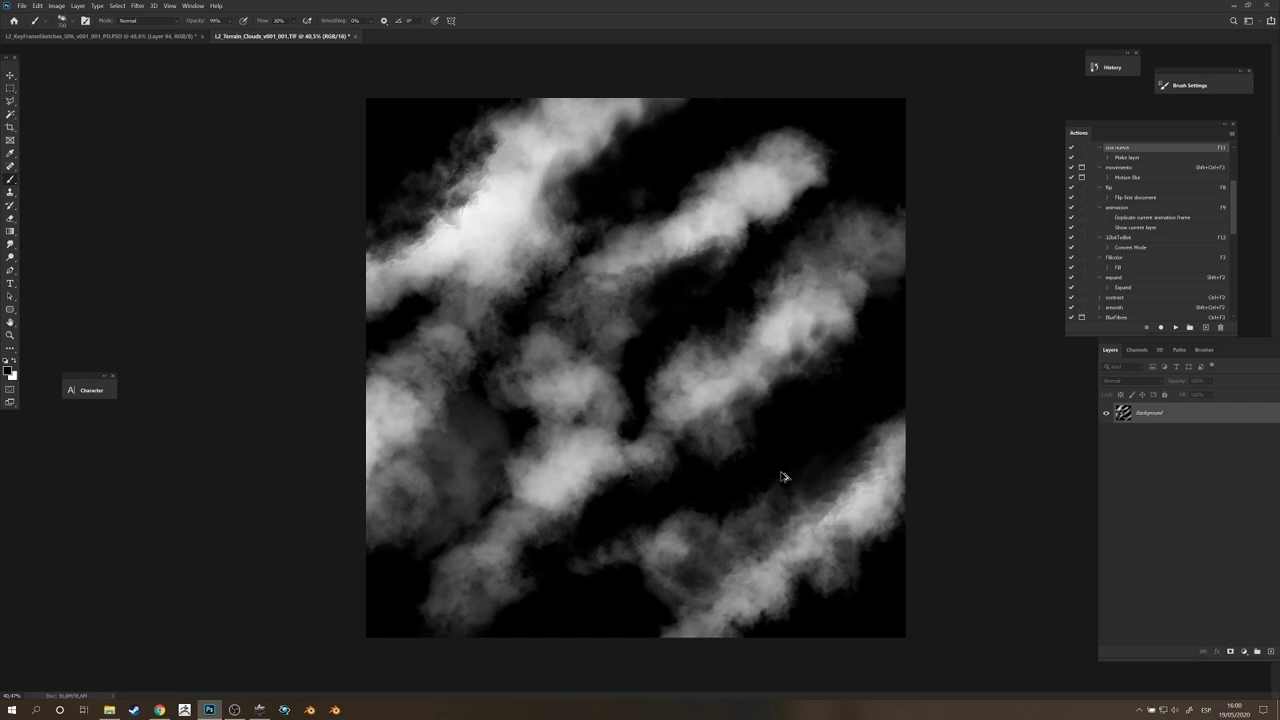
Step: Offset the image by half to expose its tiling seams and paint white cloud texture over them
{"action": "key", "text": "ctrl+alt+f"}
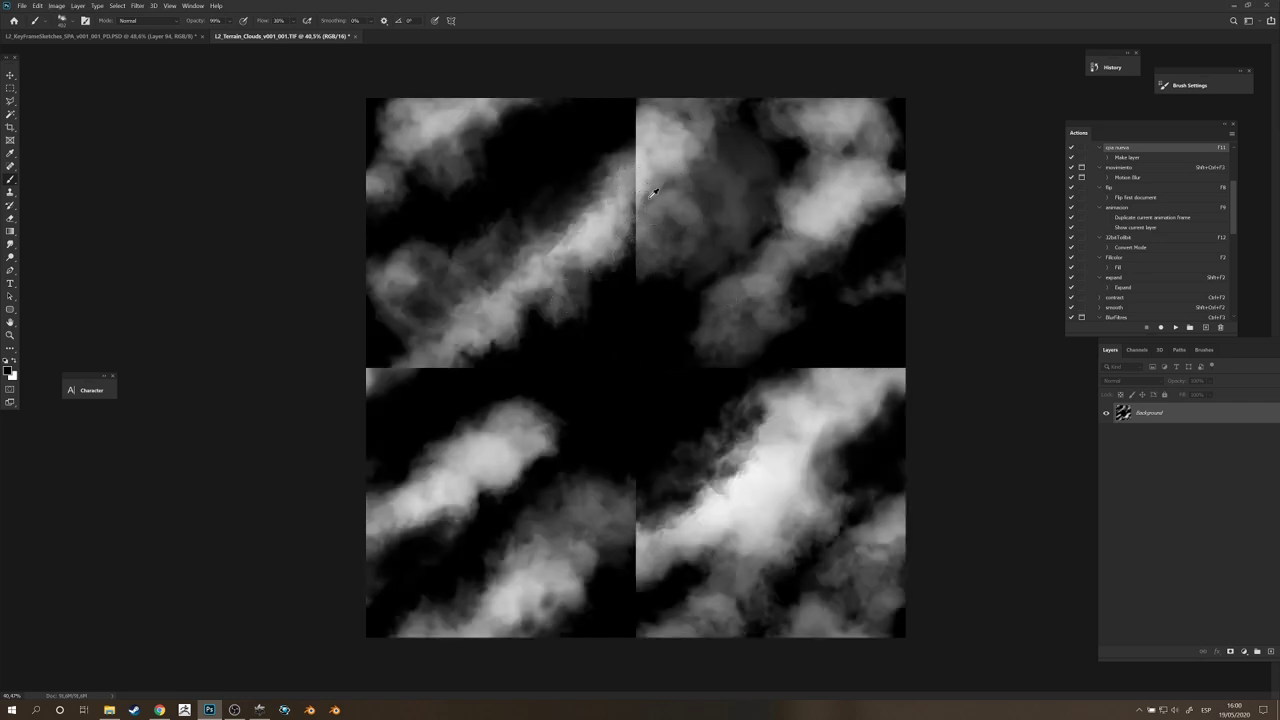
{"action": "right_click", "coordinate": [648, 135]}
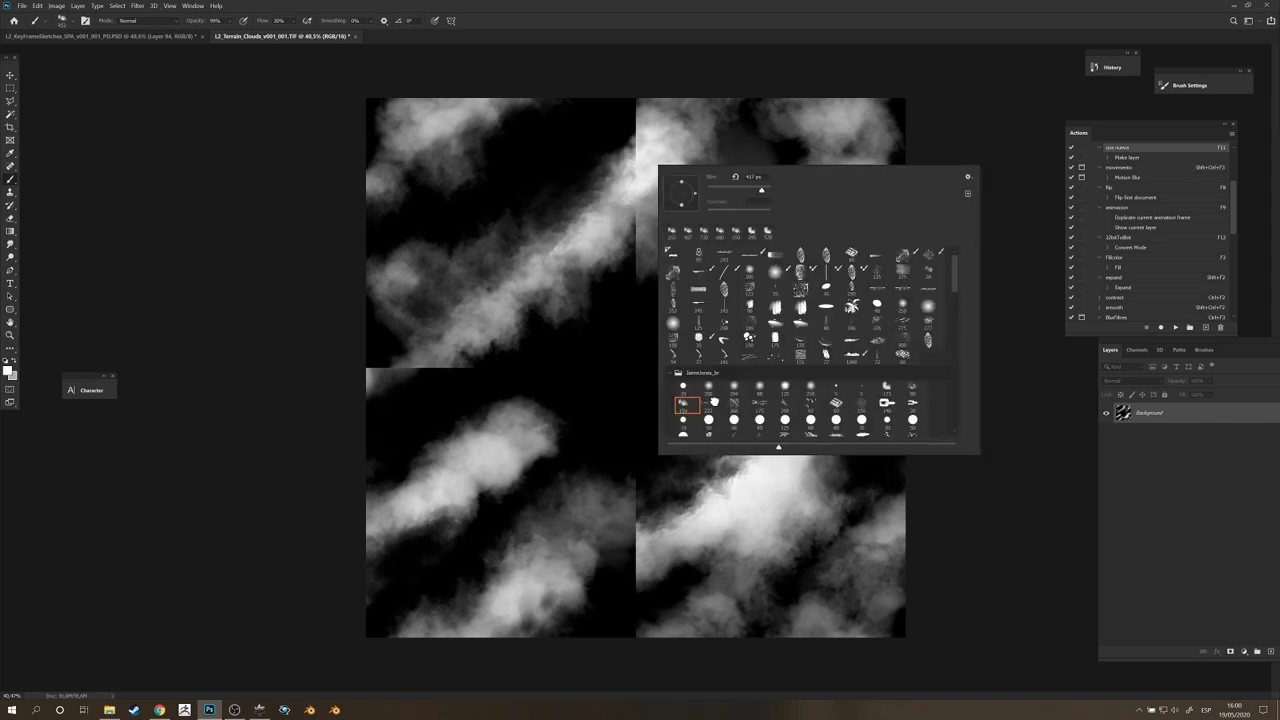
{"action": "left_click", "coordinate": [590, 208]}
{"action": "right_click_drag", "start_coordinate": [638, 178], "coordinate": [674, 178], "text": "alt"}
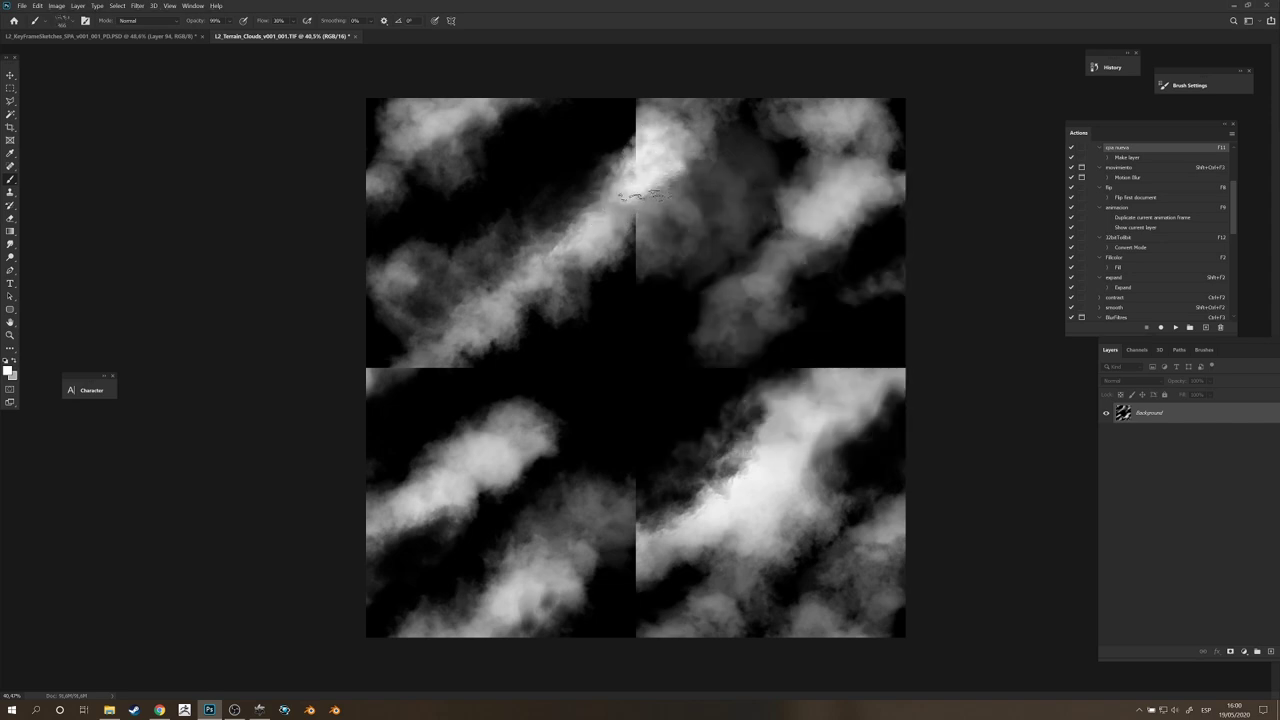
{"action": "right_click", "coordinate": [638, 172]}
{"action": "left_click_drag", "start_coordinate": [656, 153], "coordinate": [638, 168]}
{"action": "right_click_drag", "start_coordinate": [650, 148], "coordinate": [691, 163], "text": "alt"}
{"action": "mouse_move", "coordinate": [655, 148]}
{"action": "left_mouse_down"}
{"action": "mouse_move", "coordinate": [597, 315]}
{"action": "mouse_move", "coordinate": [640, 340]}
{"action": "mouse_move", "coordinate": [800, 329]}
{"action": "mouse_move", "coordinate": [757, 350]}
{"action": "mouse_move", "coordinate": [790, 320]}
{"action": "left_mouse_up"}
{"action": "mouse_move", "coordinate": [643, 492]}
{"action": "left_mouse_down"}
{"action": "mouse_move", "coordinate": [612, 508]}
{"action": "mouse_move", "coordinate": [630, 528]}
{"action": "mouse_move", "coordinate": [642, 518]}
{"action": "left_mouse_up"}
Step: Blend the remaining horizontal and vertical seams with the Smudge tool and offset the image by half again
{"action": "left_click", "coordinate": [10, 247]}
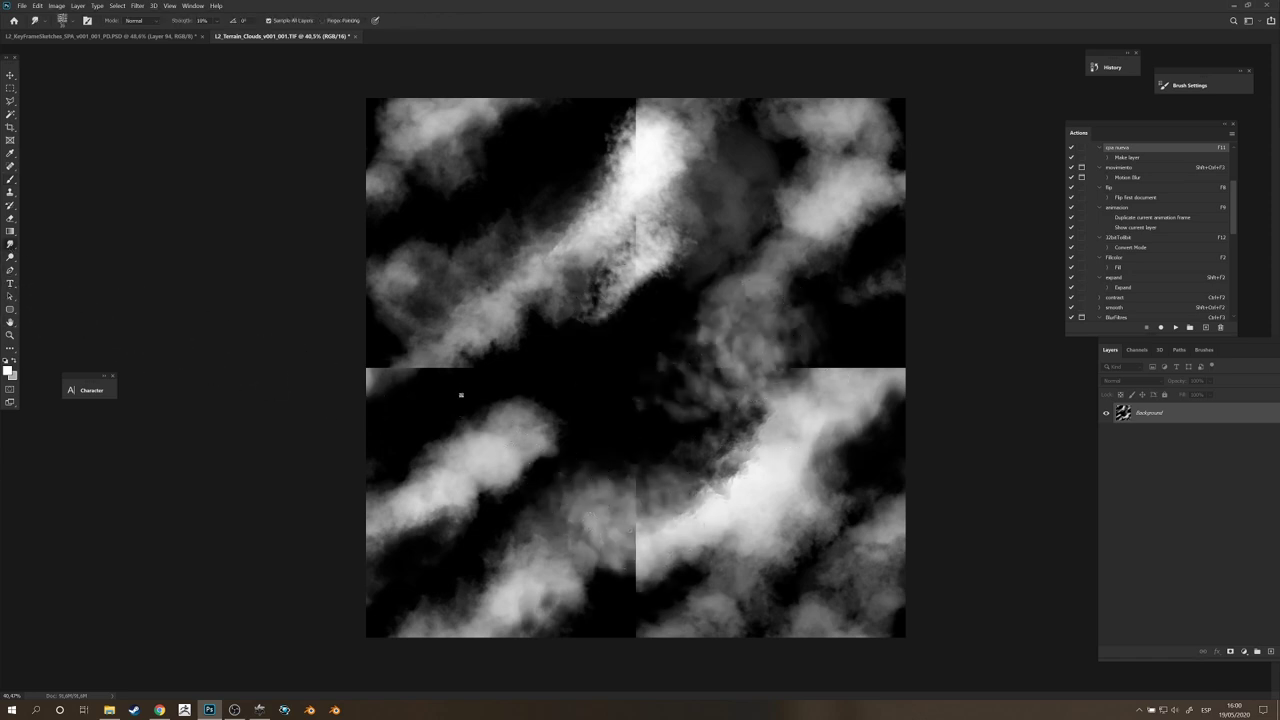
{"action": "mouse_move", "coordinate": [457, 380]}
{"action": "left_mouse_down"}
{"action": "mouse_move", "coordinate": [434, 366]}
{"action": "mouse_move", "coordinate": [462, 360]}
{"action": "mouse_move", "coordinate": [386, 370]}
{"action": "left_mouse_up"}
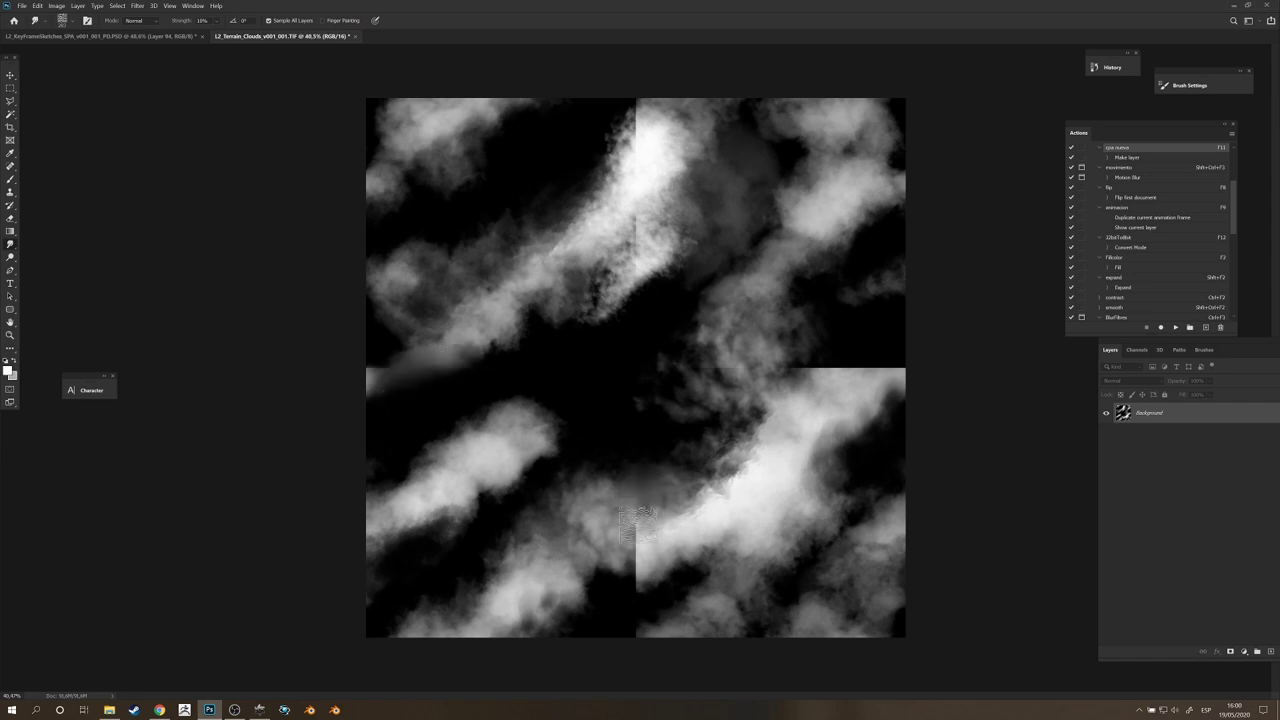
{"action": "left_click_drag", "start_coordinate": [638, 525], "coordinate": [636, 580]}
{"action": "mouse_move", "coordinate": [829, 332]}
{"action": "left_mouse_down"}
{"action": "mouse_move", "coordinate": [794, 359]}
{"action": "mouse_move", "coordinate": [828, 368]}
{"action": "mouse_move", "coordinate": [700, 385]}
{"action": "mouse_move", "coordinate": [640, 235]}
{"action": "mouse_move", "coordinate": [646, 130]}
{"action": "mouse_move", "coordinate": [602, 267]}
{"action": "mouse_move", "coordinate": [641, 284]}
{"action": "left_mouse_up"}
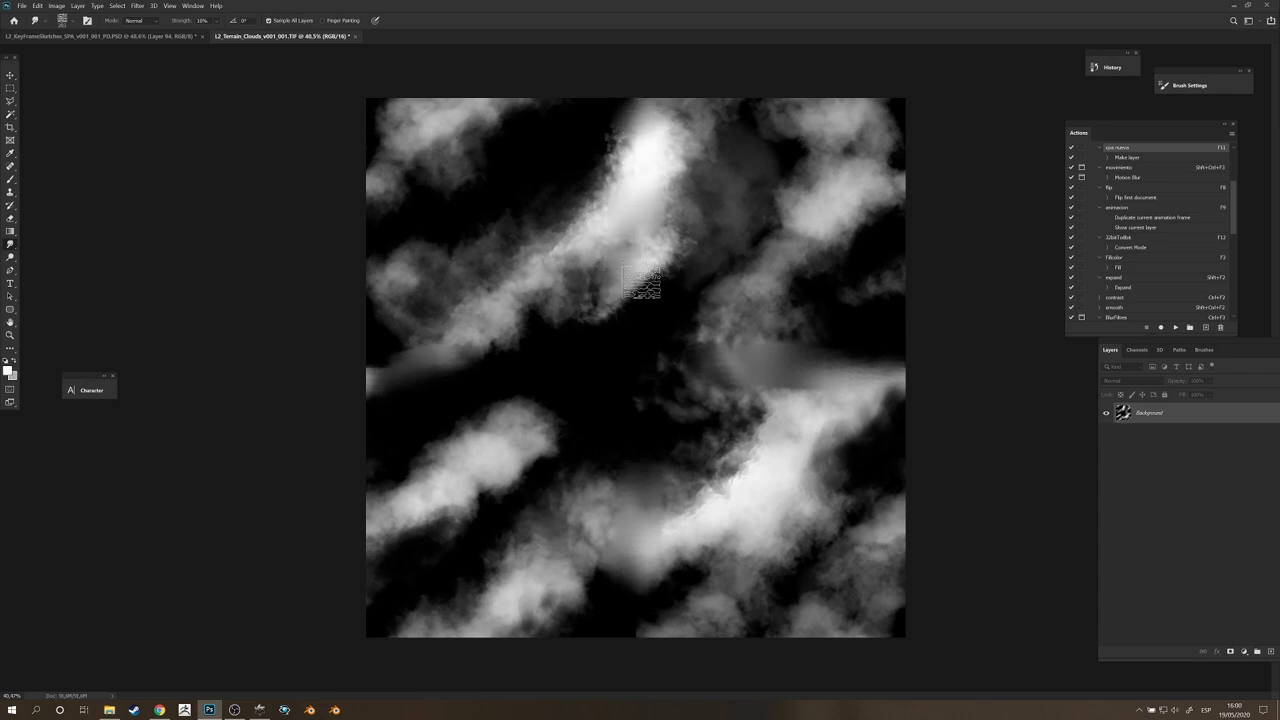
{"action": "key", "text": "ctrl+alt+f"}
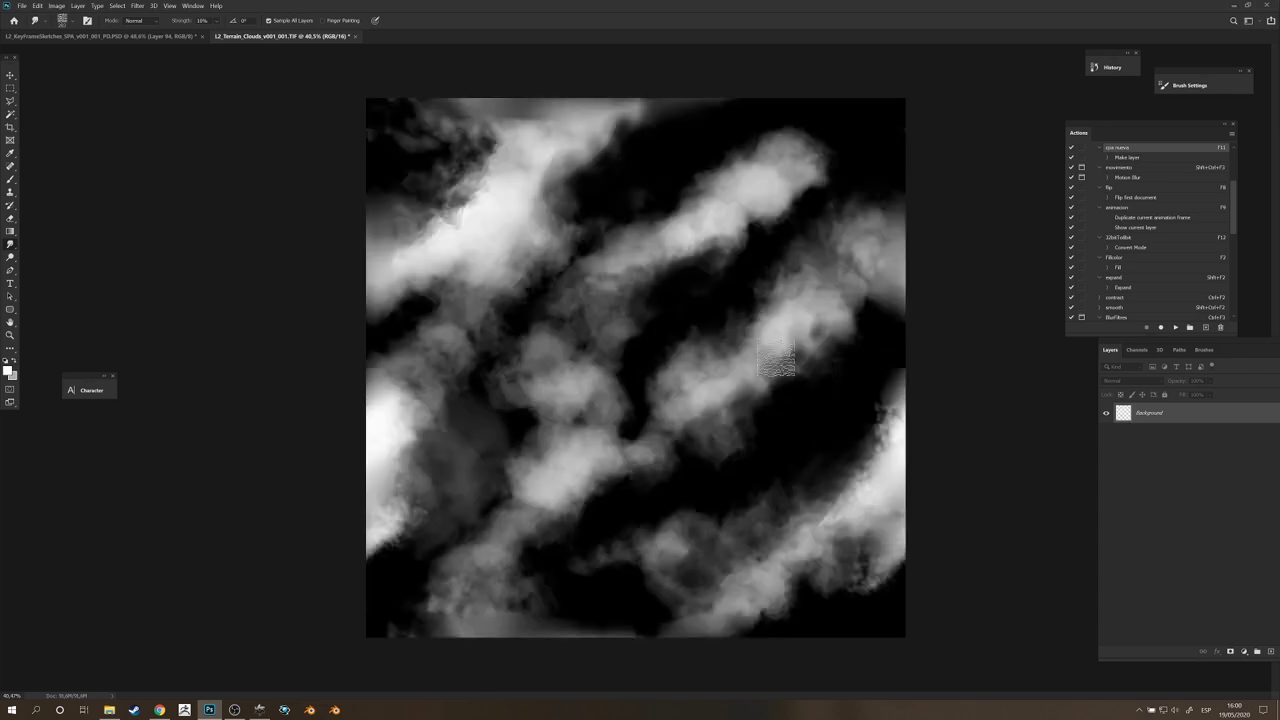
{"action": "right_click_drag", "start_coordinate": [604, 264], "coordinate": [598, 220], "text": "alt"}
Step: Save the cloud map as the uncompressed TIFF L2_Terrain_Clouds_v001_001 in the Files folder, replacing the existing file
{"action": "key", "text": "ctrl+shift+s"}
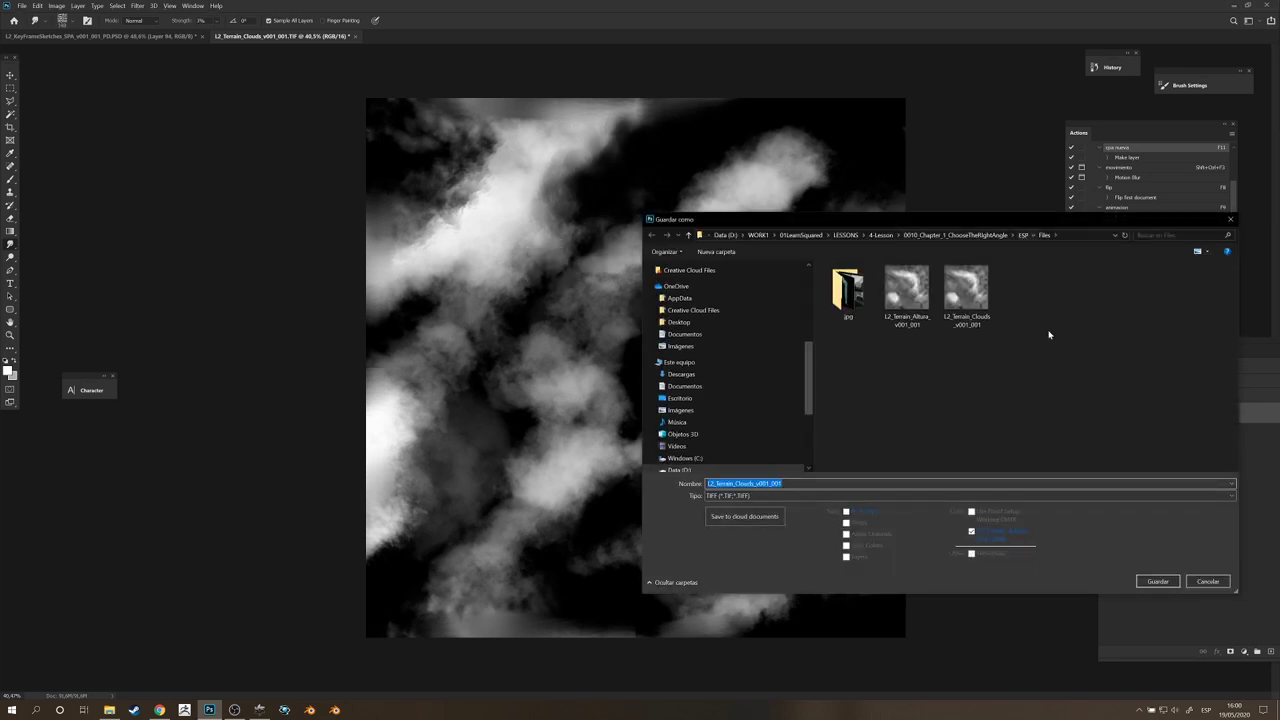
{"action": "key", "text": "alt+Up"}
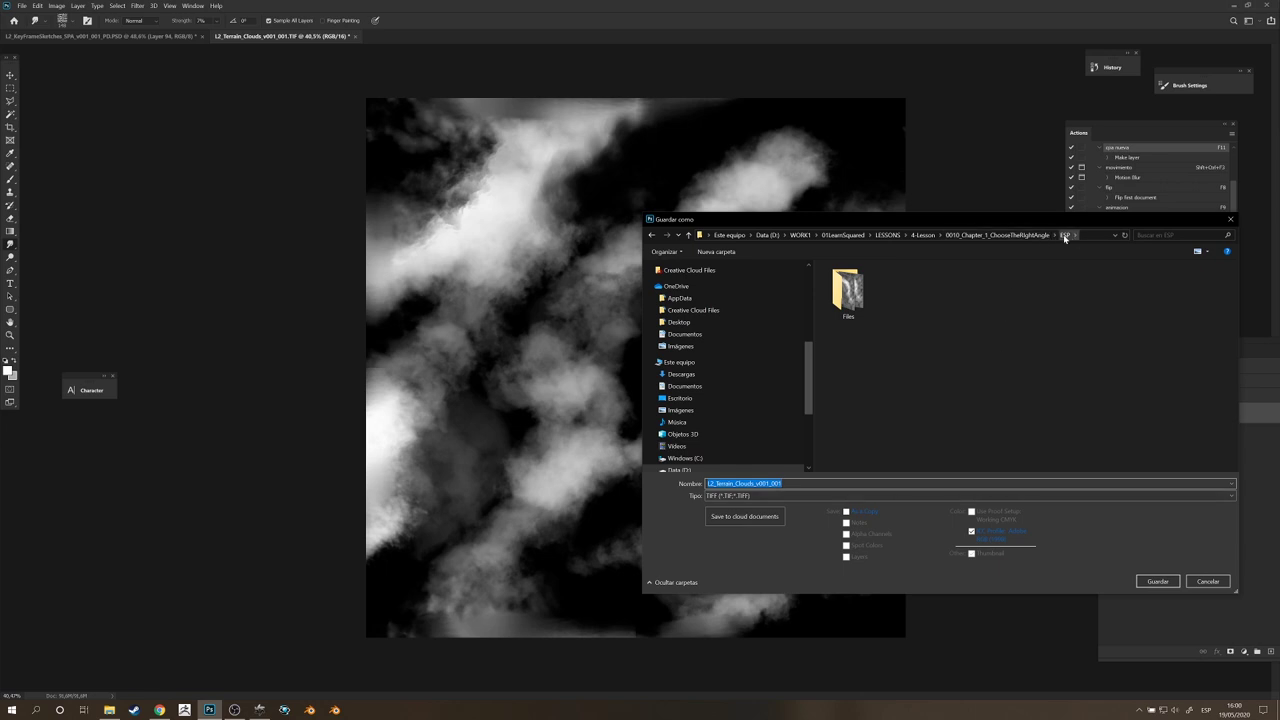
{"action": "double_click", "coordinate": [847, 290]}
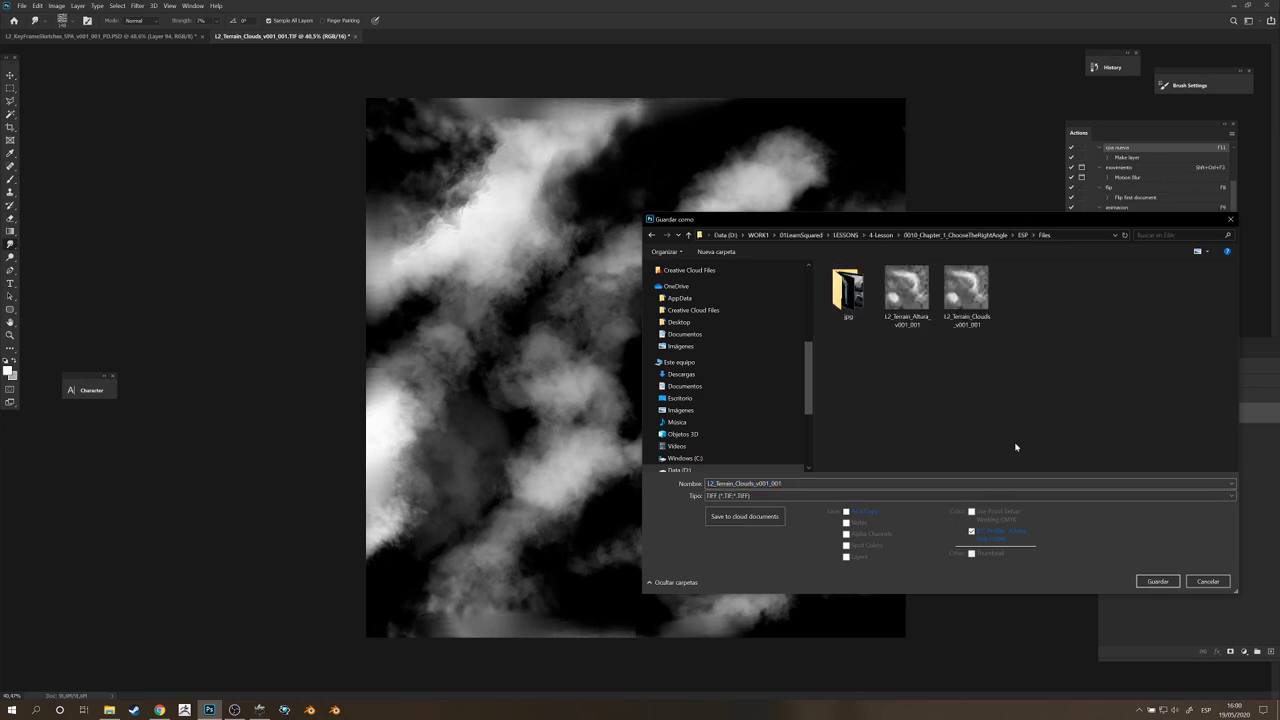
{"action": "left_click", "coordinate": [1157, 582]}
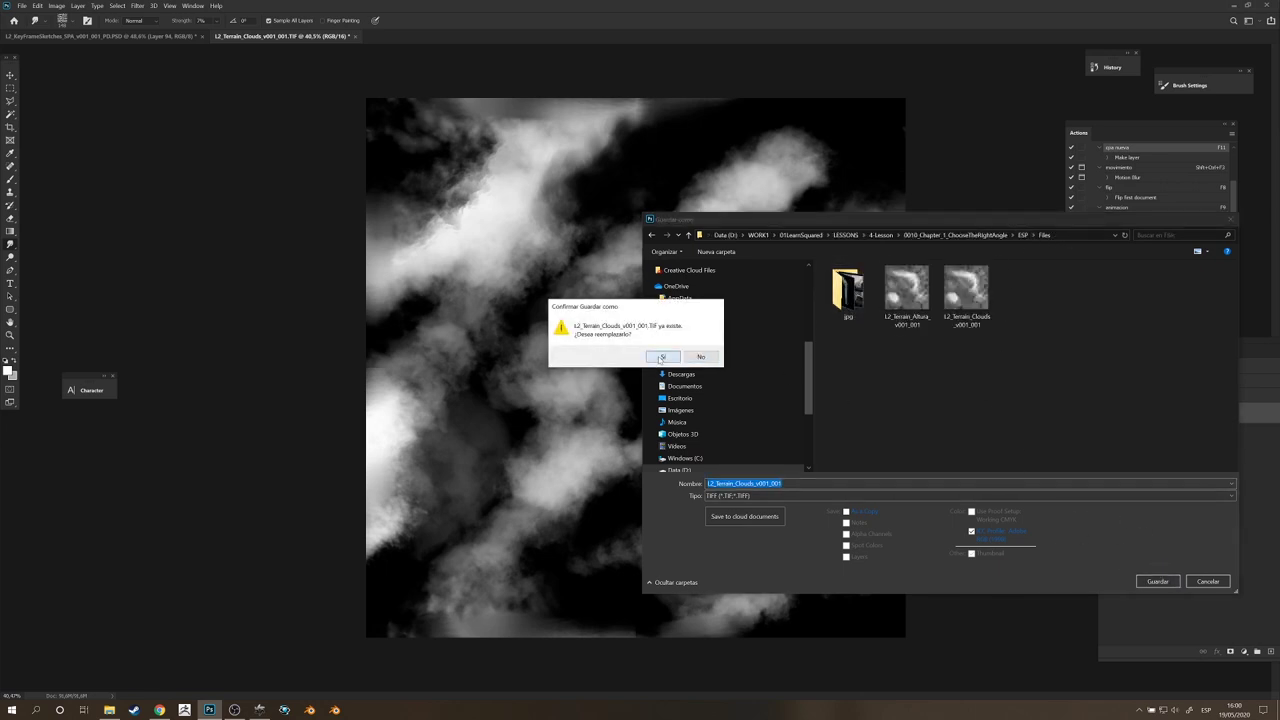
{"action": "left_click", "coordinate": [661, 357]}
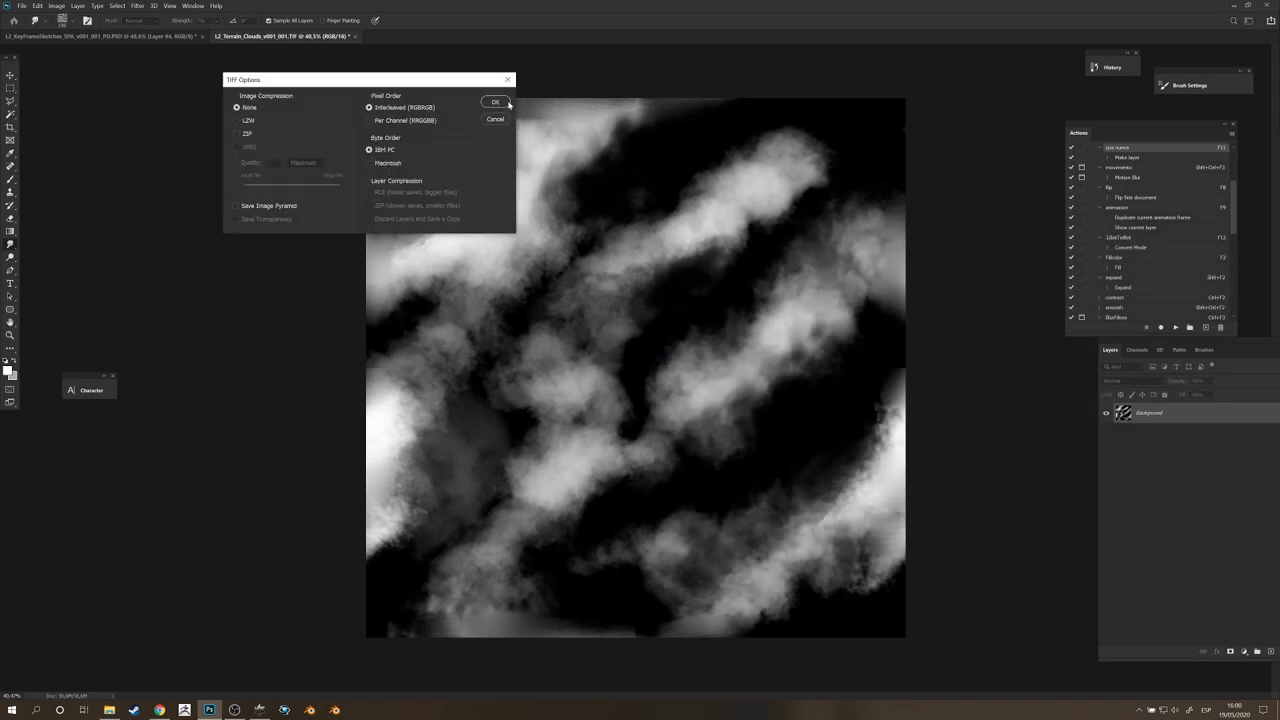
{"action": "left_click", "coordinate": [507, 103]}
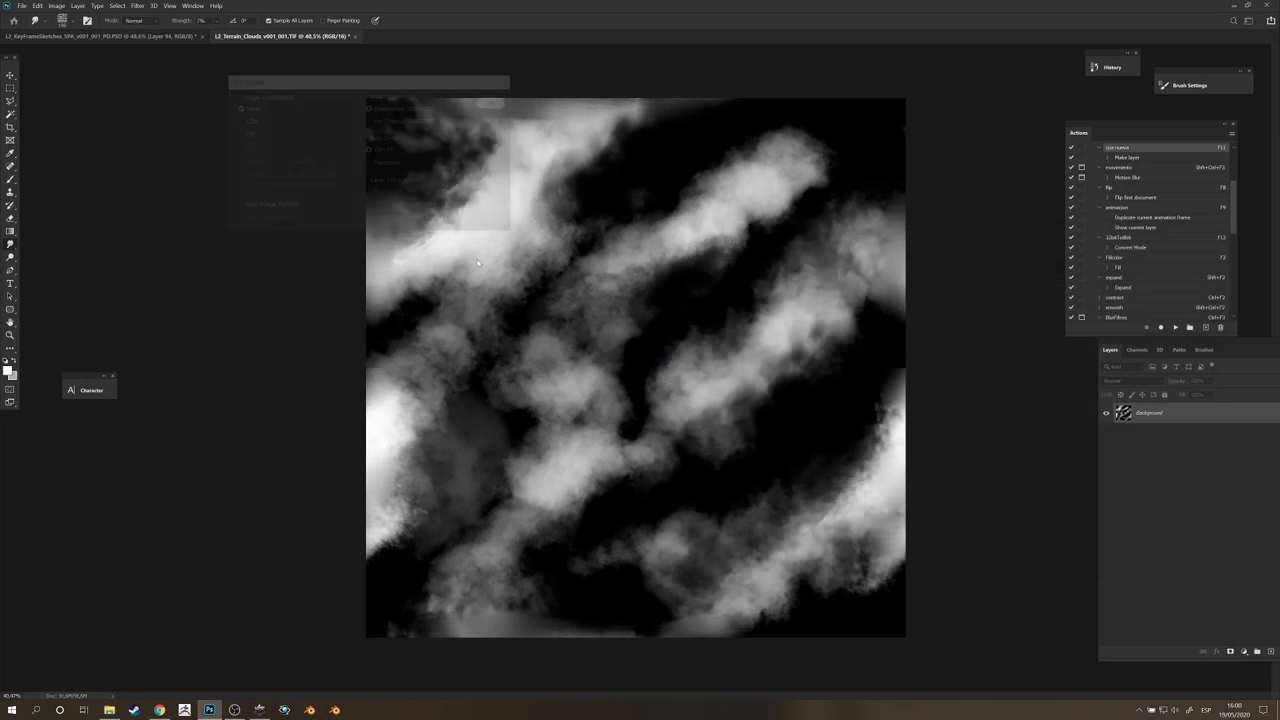
Step: Switch to OctaneRender and duplicate the water plane's specular material, mesh and placement nodes, keeping the copy linked to the geometry group
{"action": "left_click", "coordinate": [259, 710]}
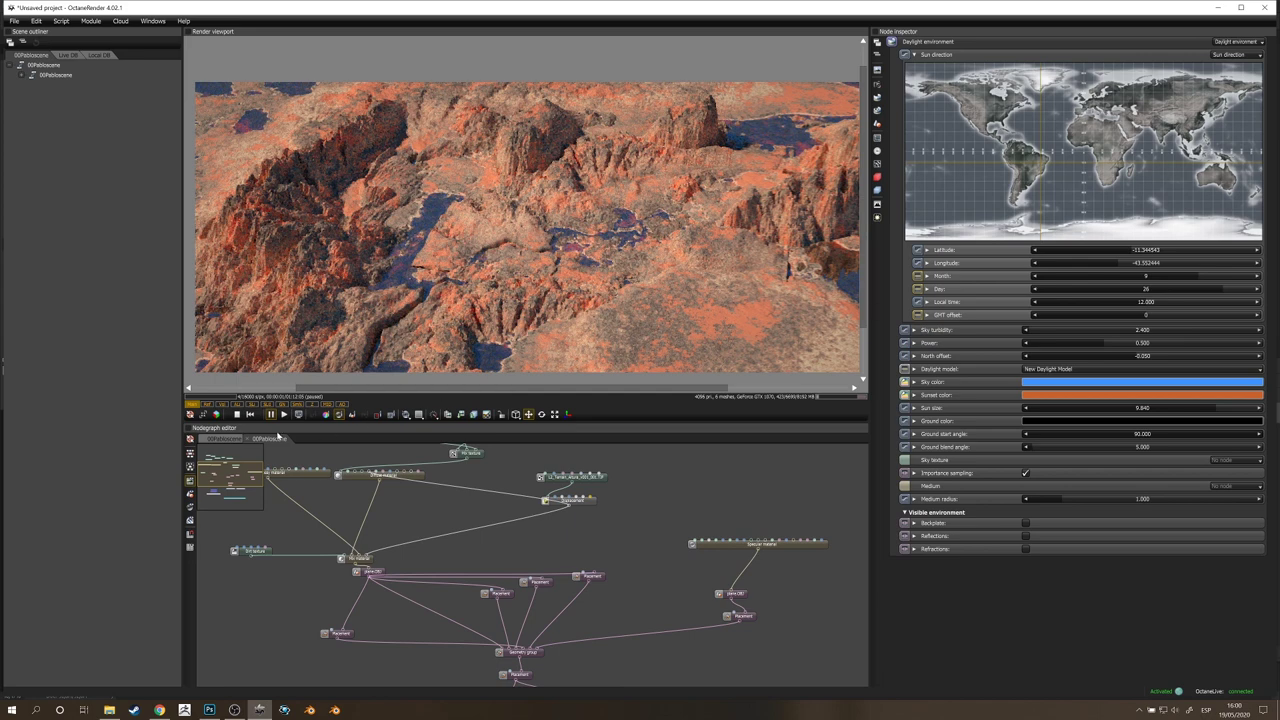
{"action": "left_click_drag", "start_coordinate": [724, 678], "coordinate": [674, 654]}
{"action": "left_click", "coordinate": [487, 634]}
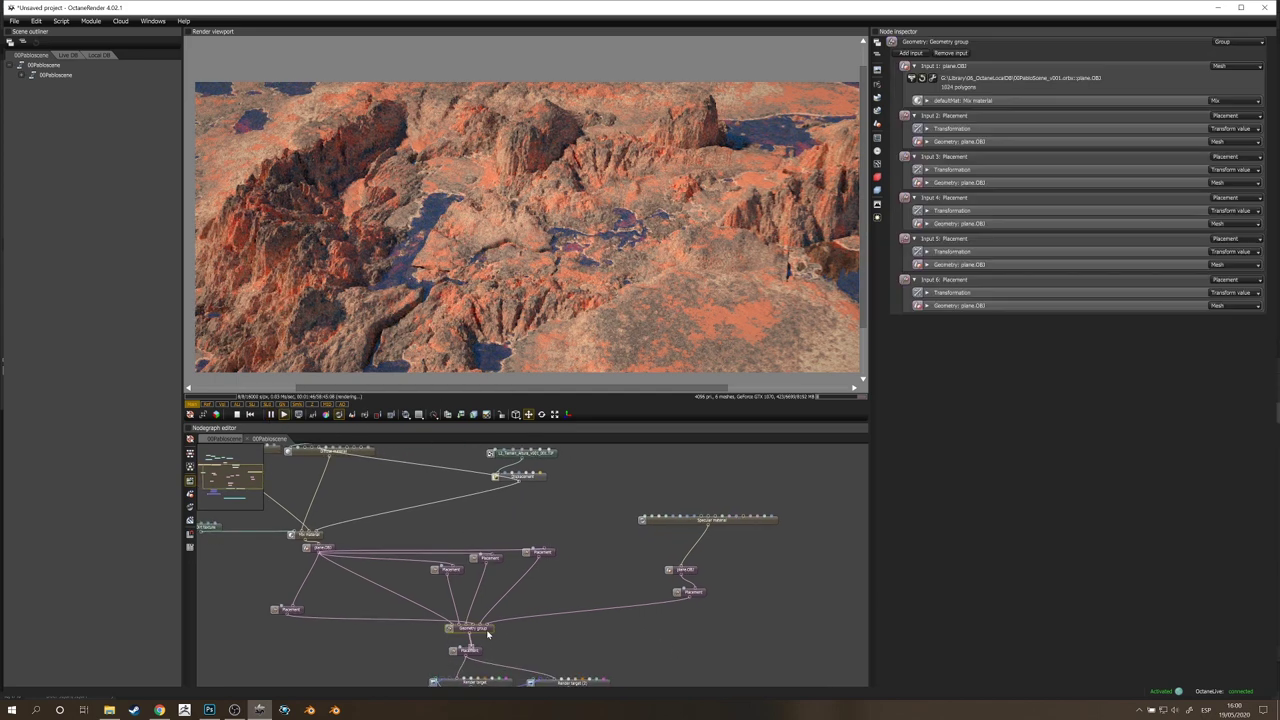
{"action": "left_click_drag", "start_coordinate": [684, 591], "coordinate": [688, 581]}
{"action": "left_click", "coordinate": [684, 570]}
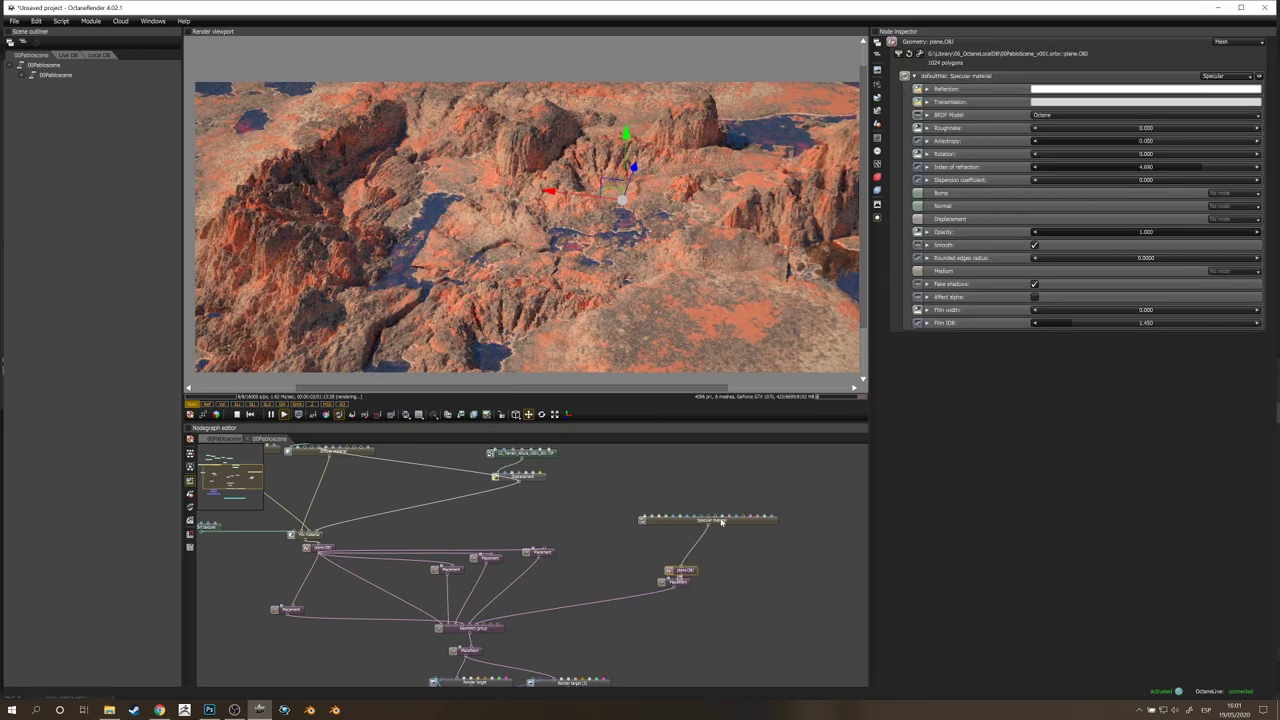
{"action": "left_click_drag", "start_coordinate": [720, 519], "coordinate": [689, 547]}
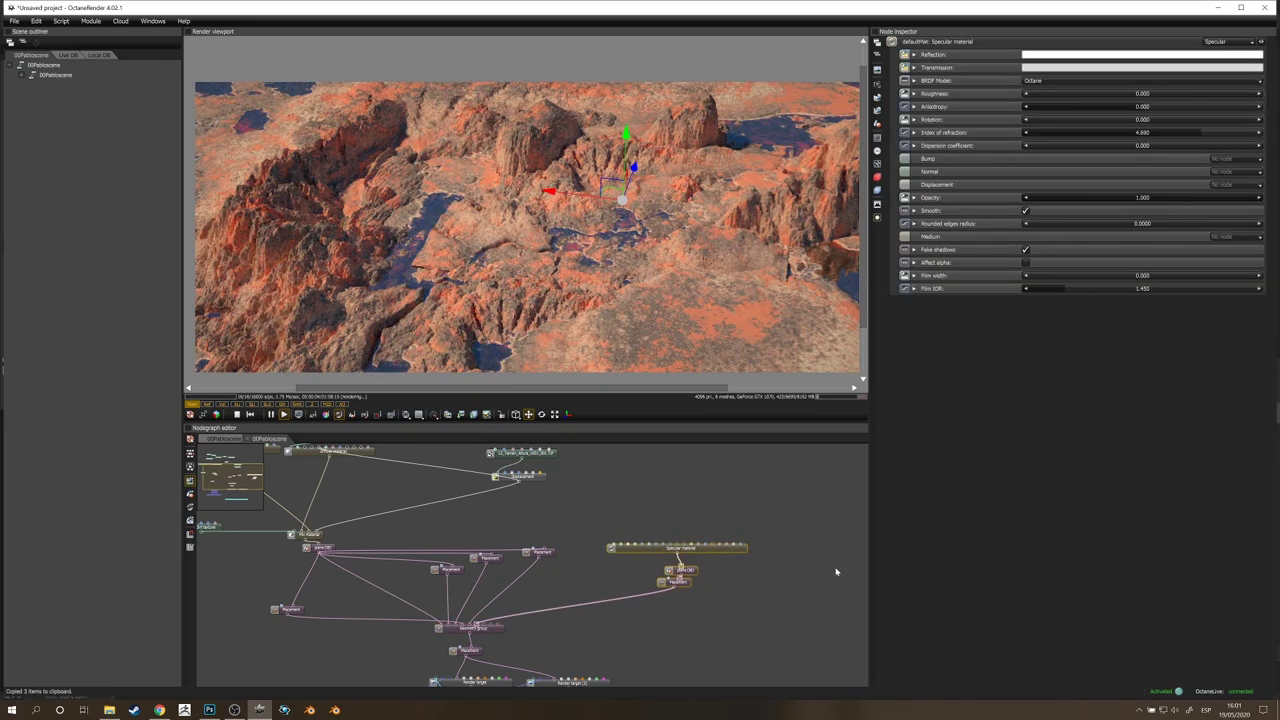
{"action": "key", "text": "ctrl+v"}
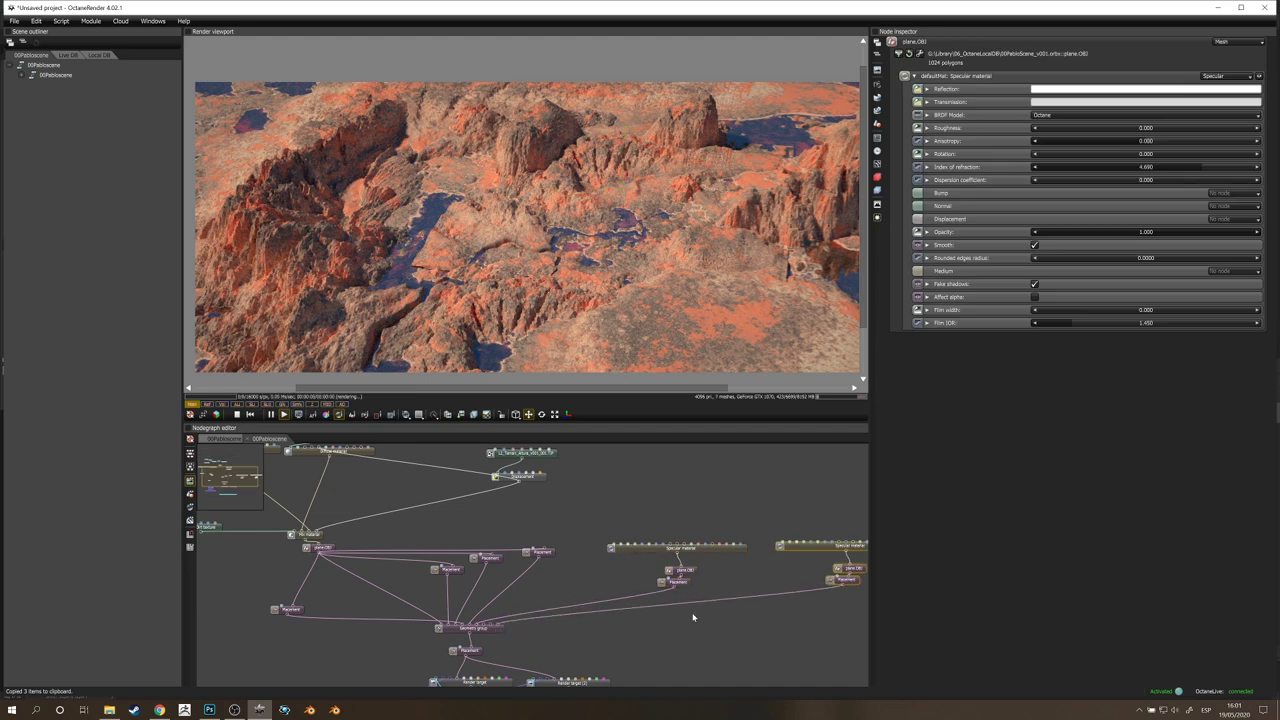
Step: Replace the duplicated plane's specular material with a new Diffuse material connected to its mesh
{"action": "middle_click_drag", "start_coordinate": [693, 617], "coordinate": [604, 641]}
{"action": "left_click", "coordinate": [803, 571]}
{"action": "key", "text": "Delete"}
{"action": "right_click", "coordinate": [774, 551]}
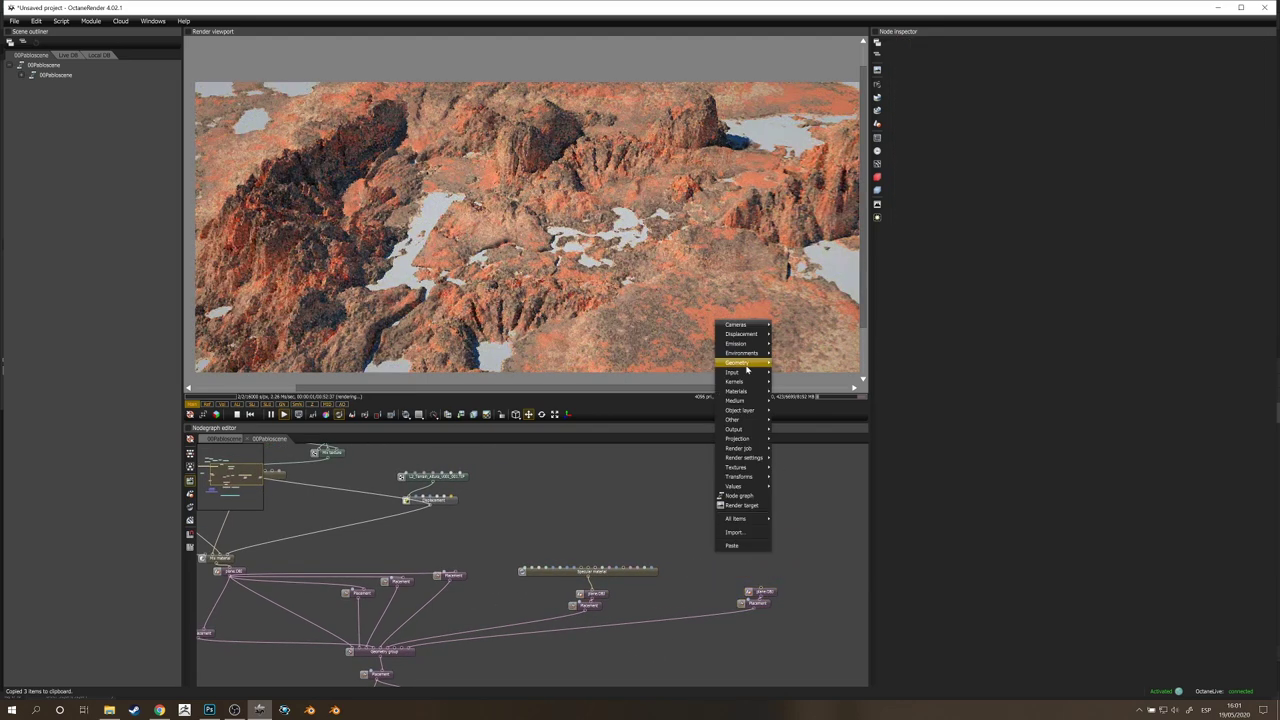
{"action": "mouse_move", "coordinate": [745, 391]}
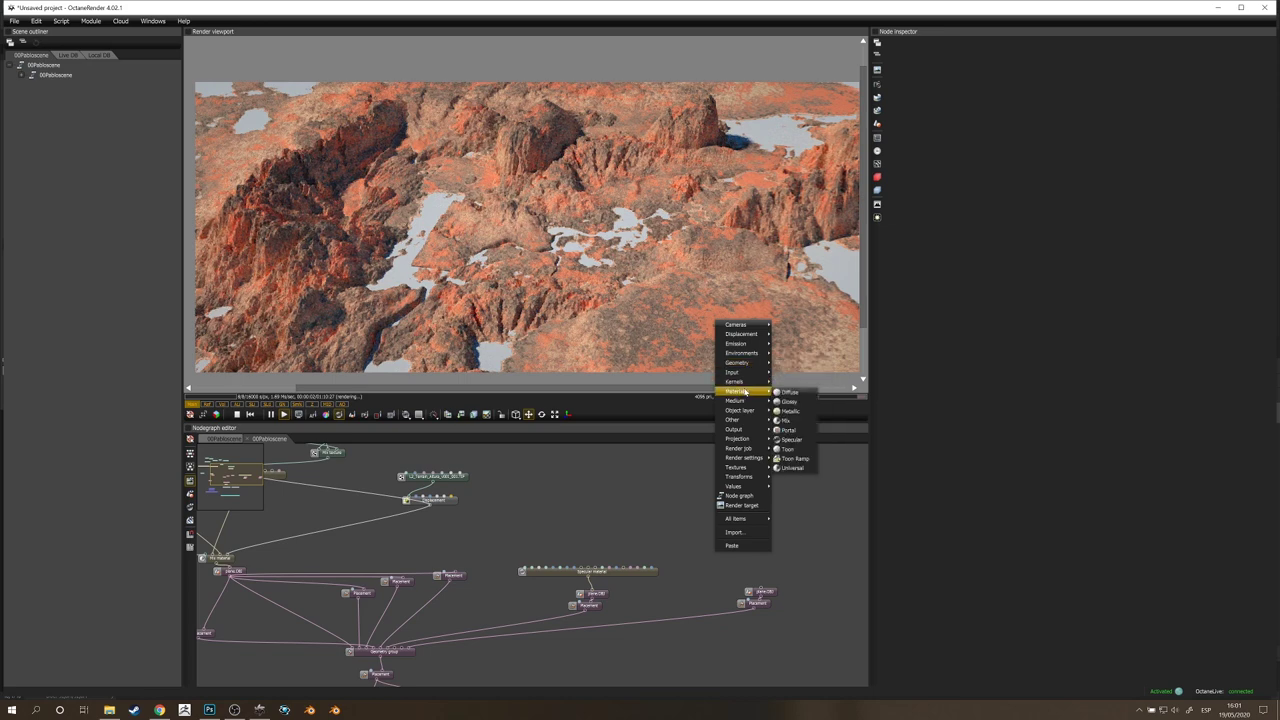
{"action": "left_click", "coordinate": [786, 392]}
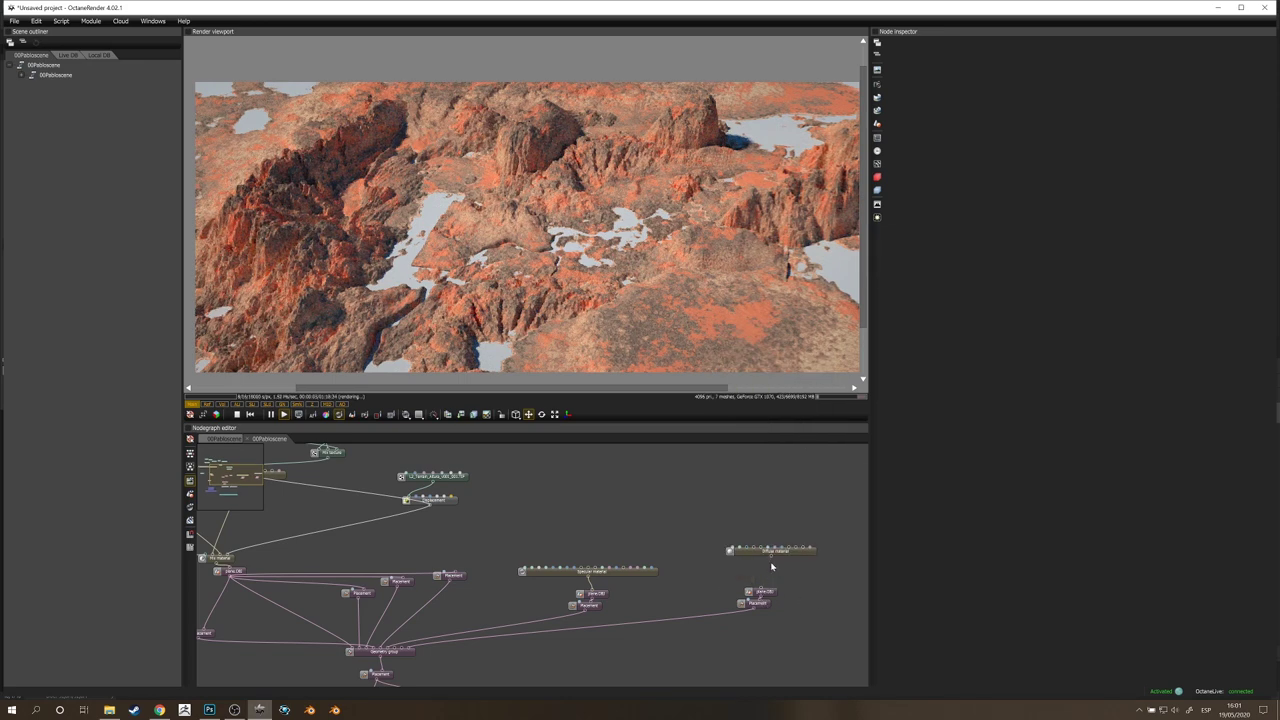
{"action": "left_click", "coordinate": [766, 606]}
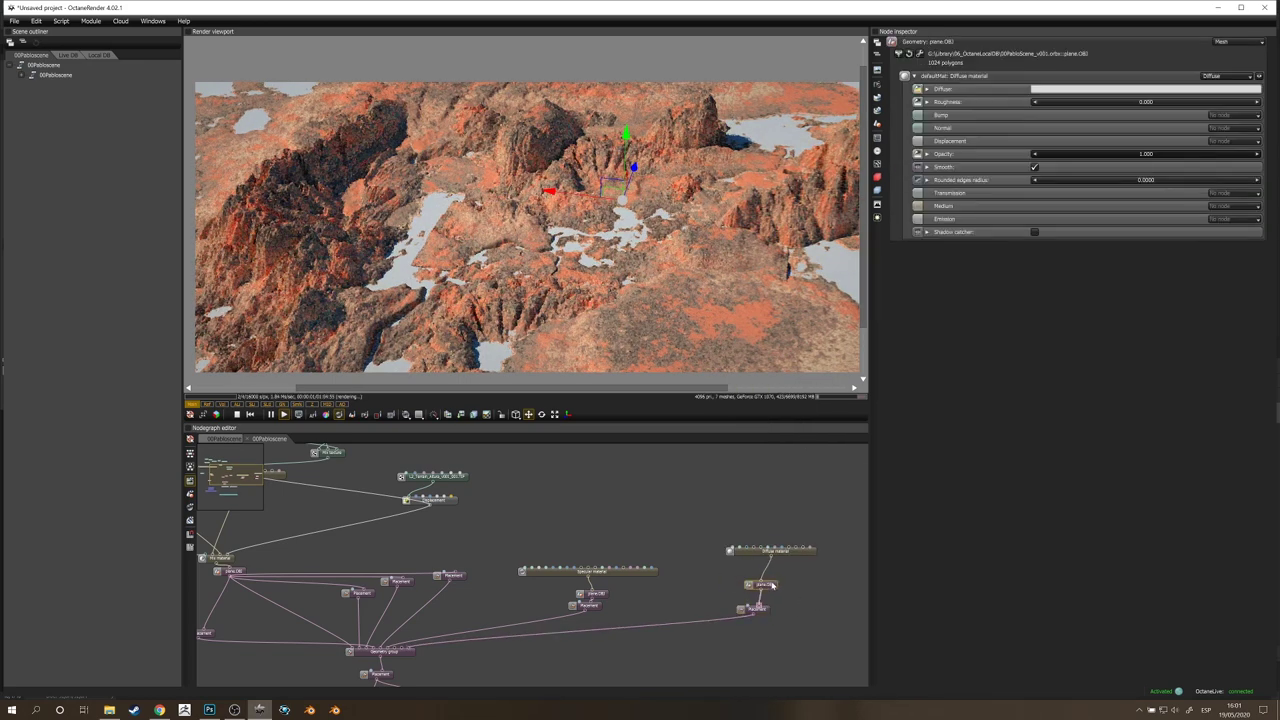
{"action": "left_click_drag", "start_coordinate": [766, 606], "coordinate": [776, 606]}
Step: Bring L2_Terrain_Clouds_v001_001.TIF into the node graph and connect it to the new diffuse material's opacity
{"action": "left_click", "coordinate": [110, 712]}
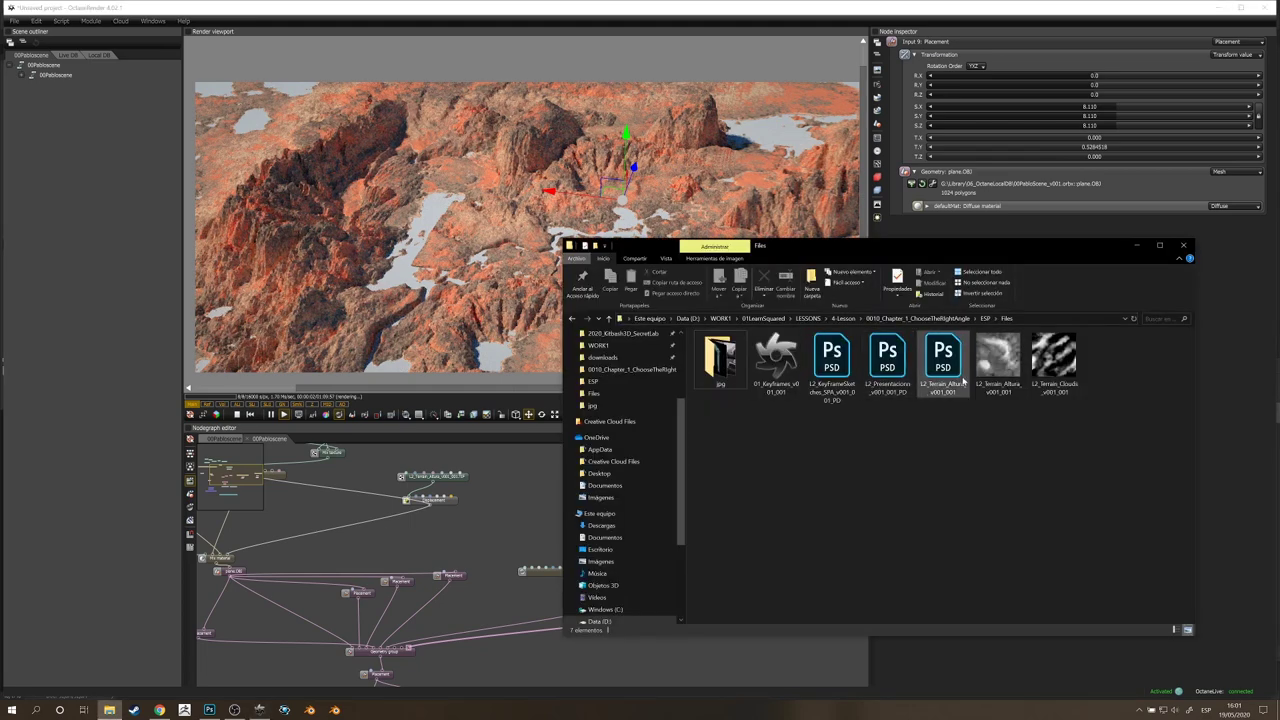
{"action": "left_click_drag", "start_coordinate": [1055, 364], "coordinate": [818, 501]}
{"action": "left_click", "coordinate": [682, 624]}
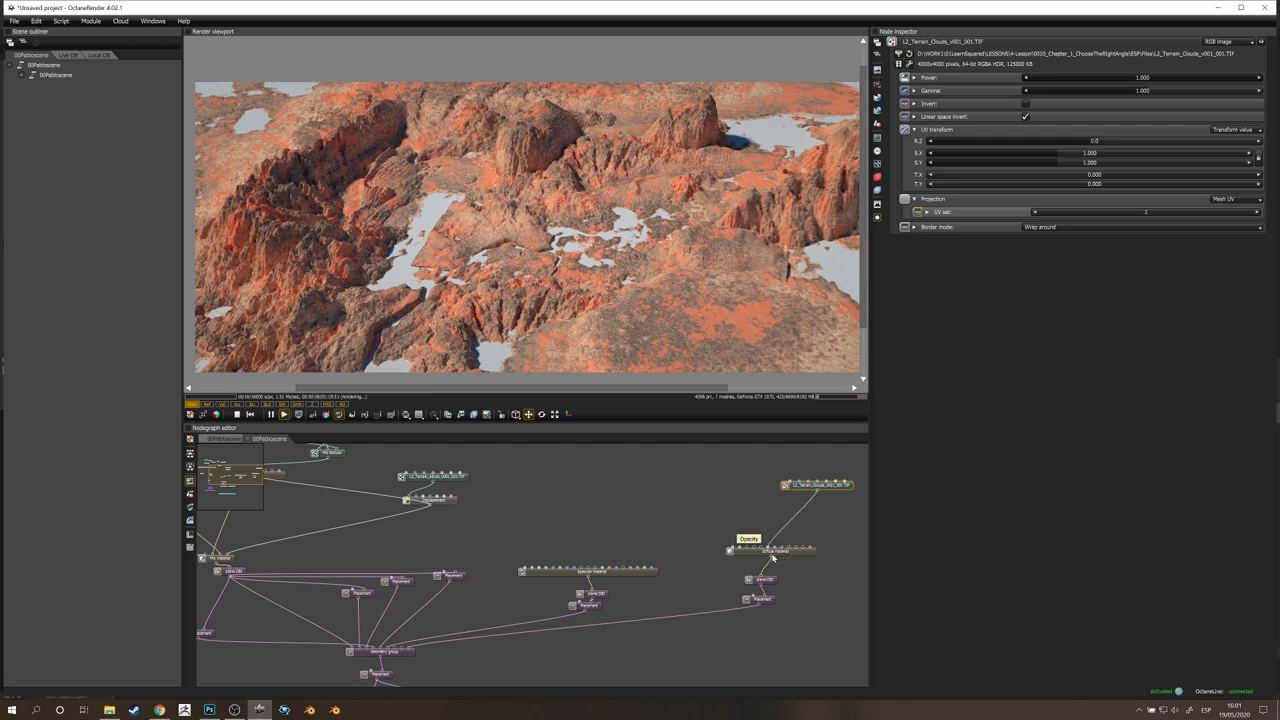
Step: Raise the cloud plane above the terrain to a height of about 3.1 and set its placement scale to 3.48
{"action": "left_click", "coordinate": [768, 581]}
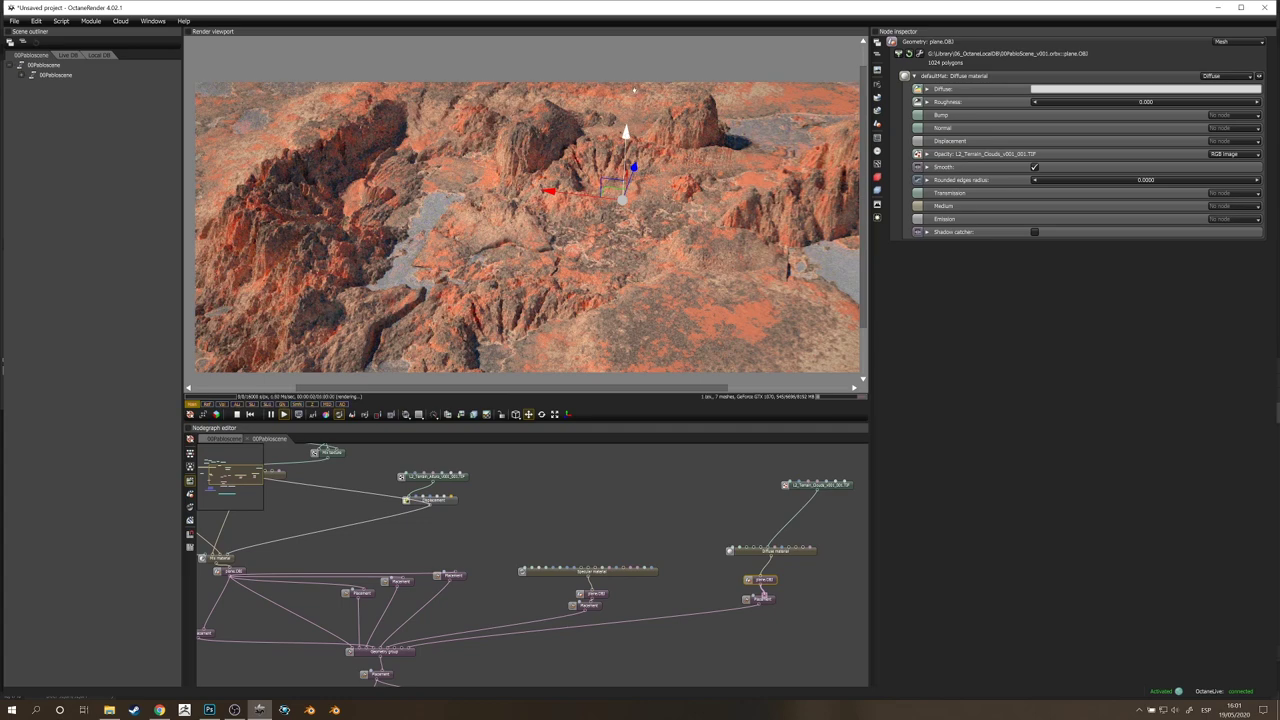
{"action": "left_click_drag", "start_coordinate": [630, 136], "coordinate": [634, 90]}
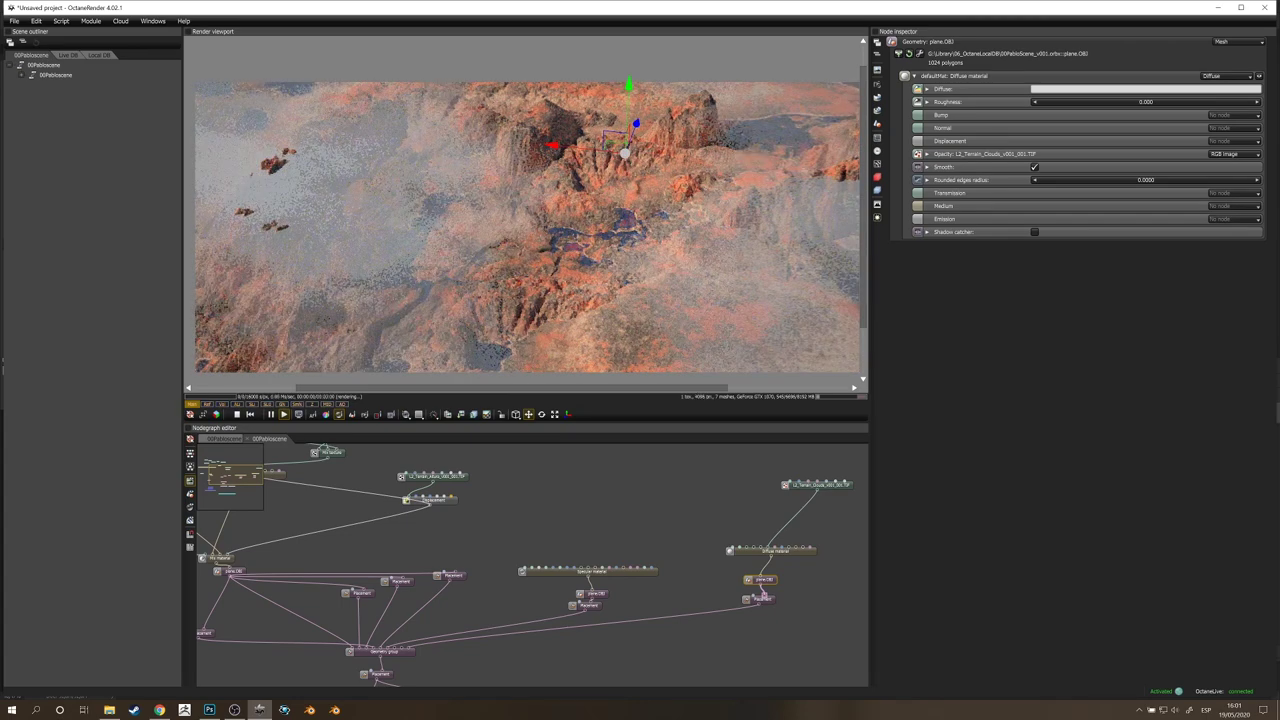
{"action": "scroll", "coordinate": [645, 200], "scroll_direction": "down", "scroll_amount": 5}
{"action": "scroll", "coordinate": [645, 200], "scroll_direction": "up", "scroll_amount": 2}
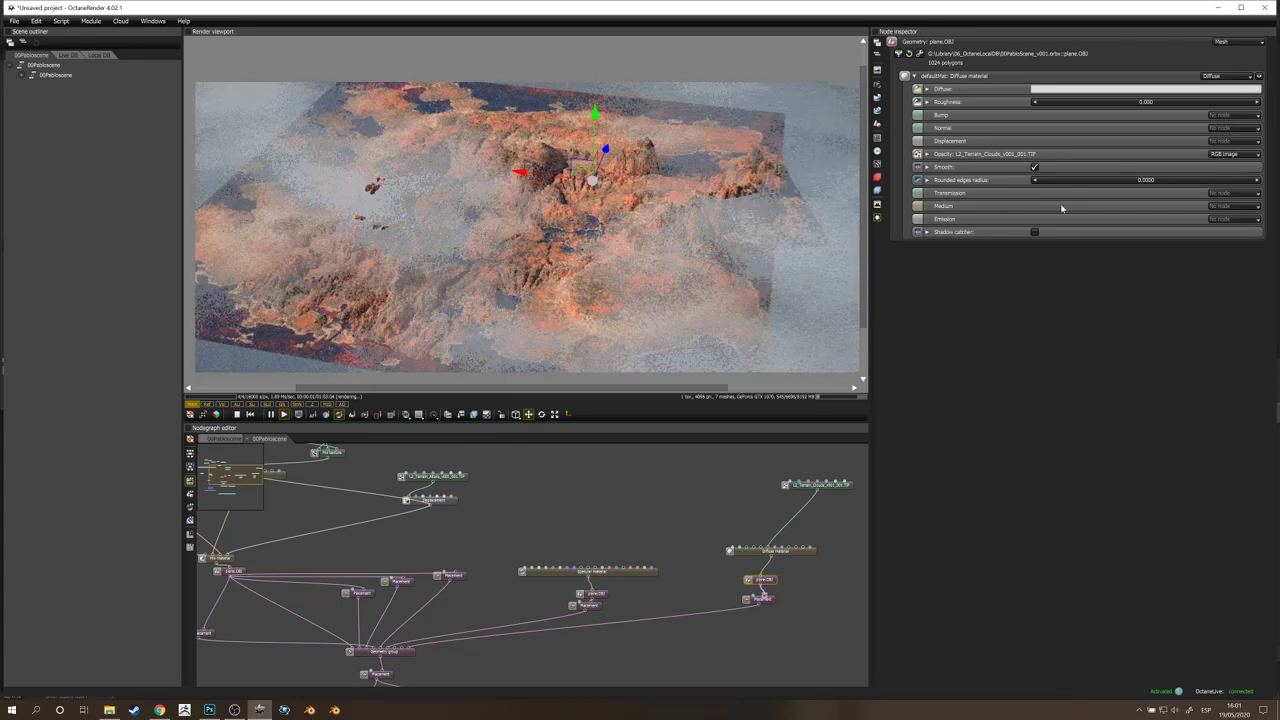
{"action": "left_click", "coordinate": [760, 599]}
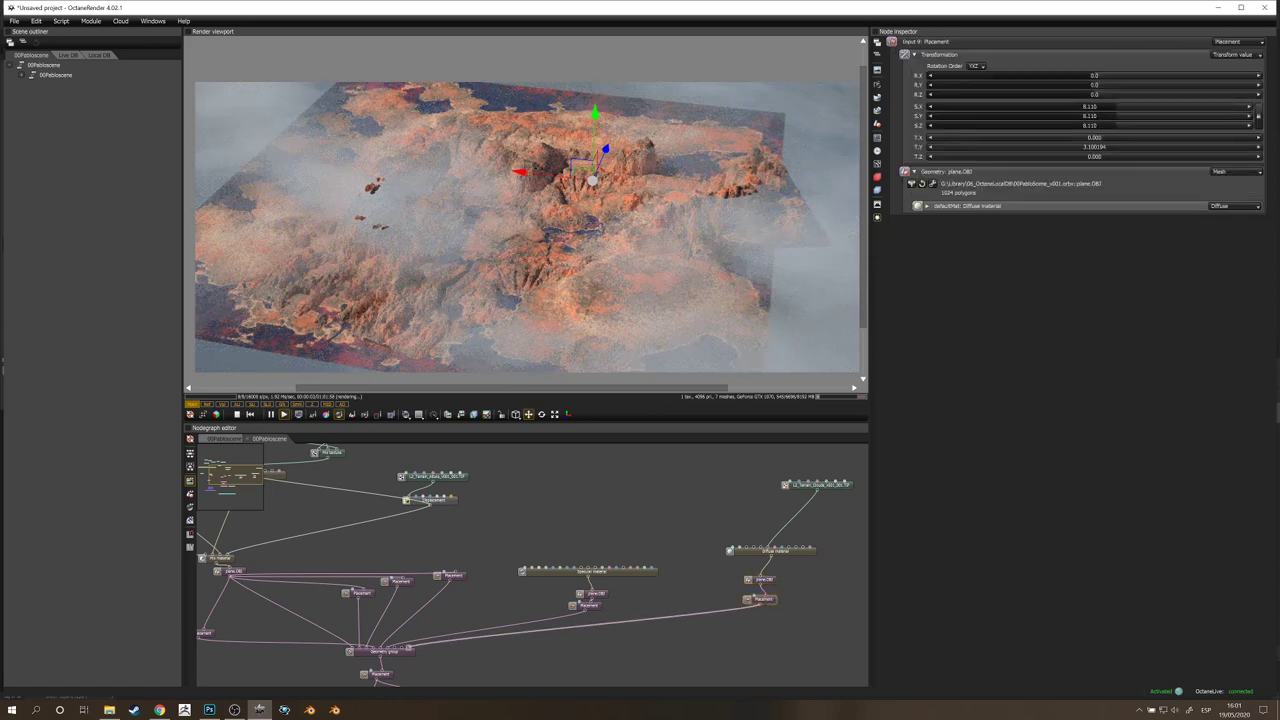
{"action": "left_click_drag", "start_coordinate": [1115, 107], "coordinate": [1092, 107]}
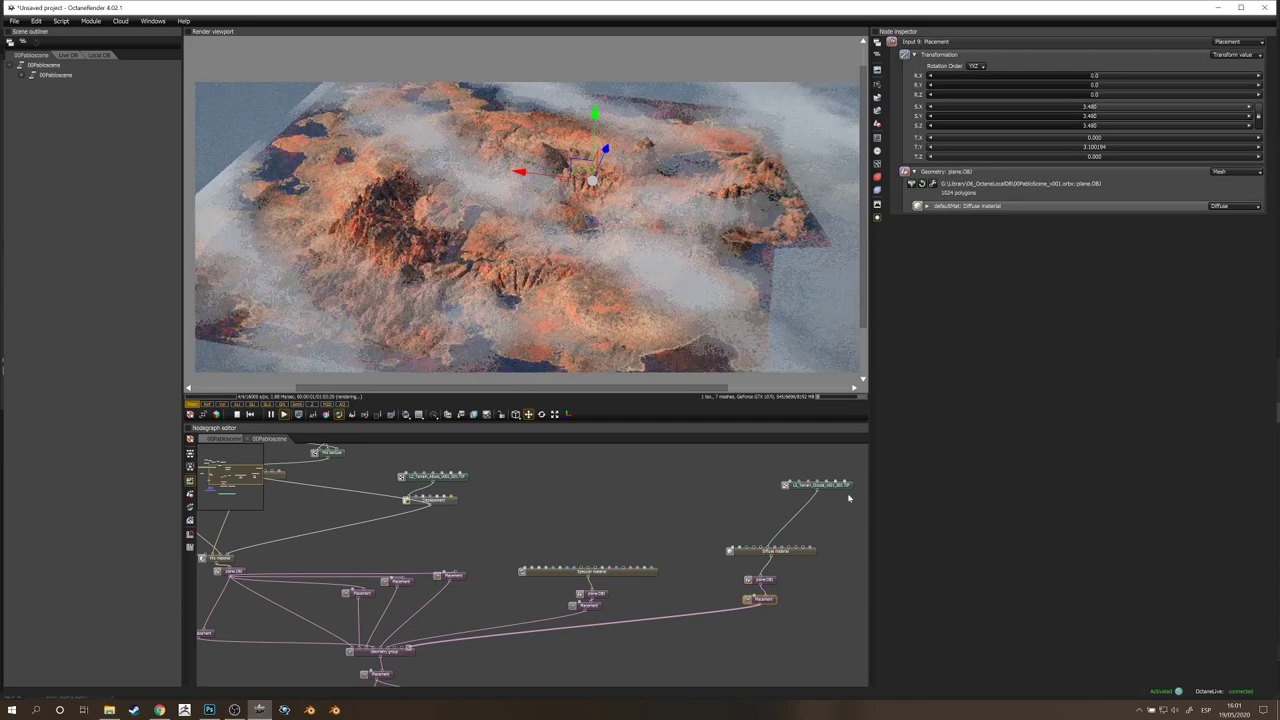
Step: Set the cloud image's UV scale to 0.411 on both axes
{"action": "left_click", "coordinate": [817, 485]}
{"action": "left_click", "coordinate": [1017, 155]}
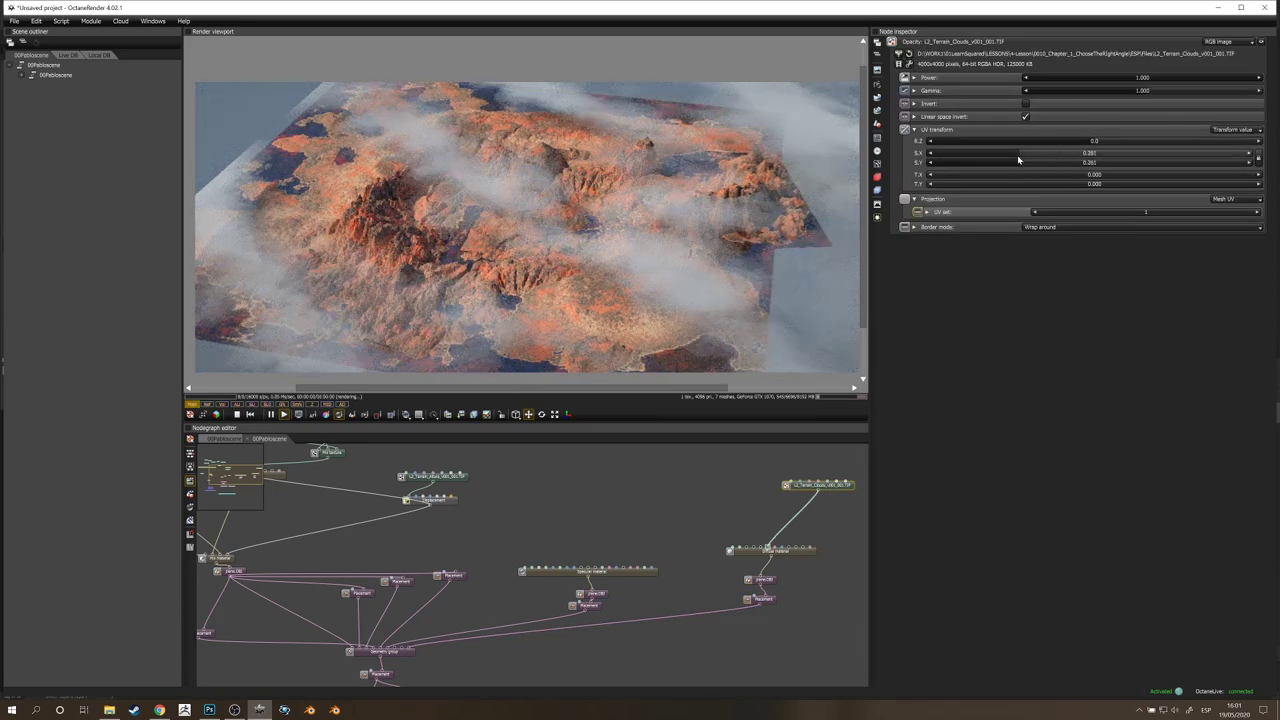
{"action": "left_click_drag", "start_coordinate": [1013, 160], "coordinate": [1033, 160]}
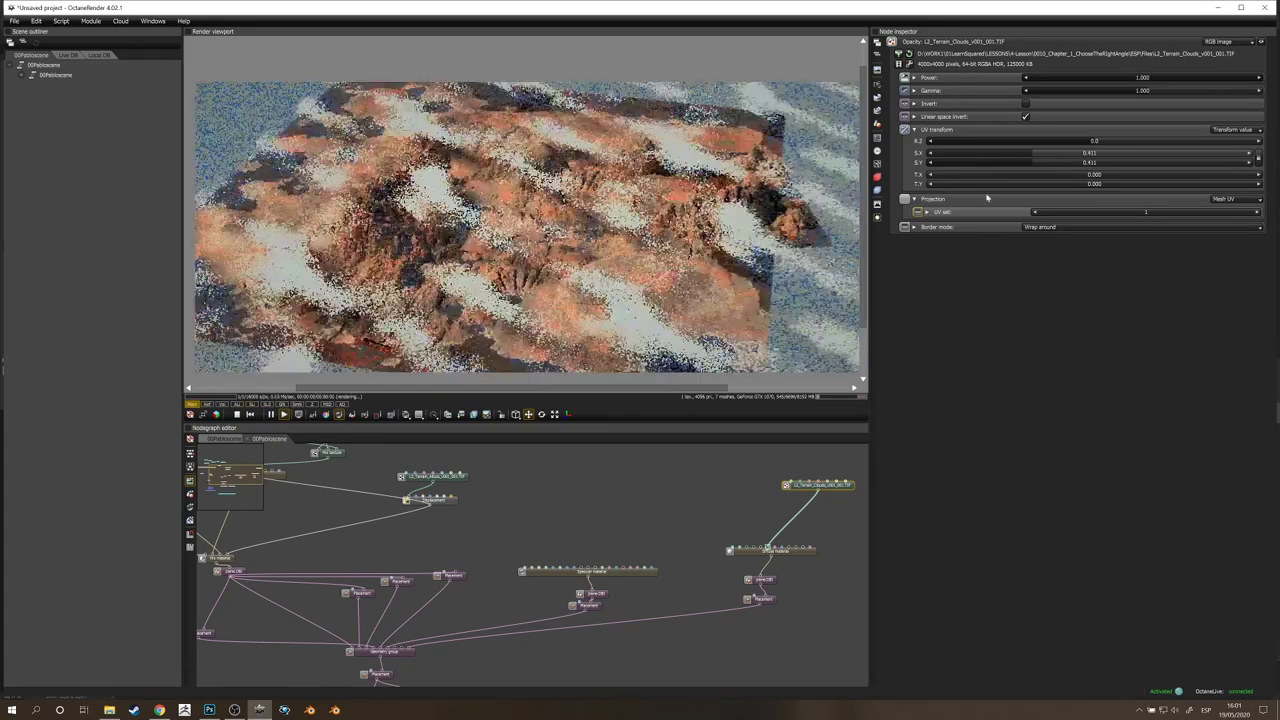
{"action": "left_click_drag", "start_coordinate": [560, 230], "coordinate": [543, 187]}
{"action": "scroll", "coordinate": [568, 190], "scroll_direction": "up", "scroll_amount": 4}
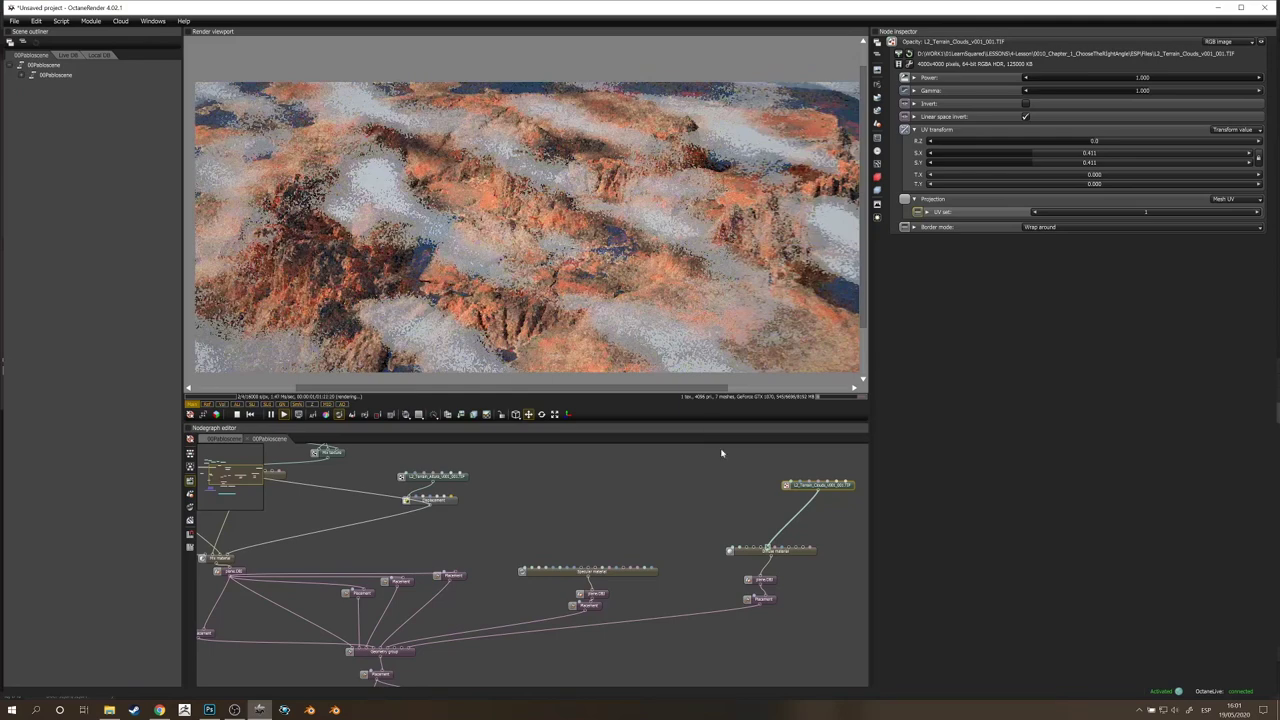
Step: Try a gamma of 2.28 and a UV scale of 0.276 on the cloud image
{"action": "left_click_drag", "start_coordinate": [843, 488], "coordinate": [832, 490]}
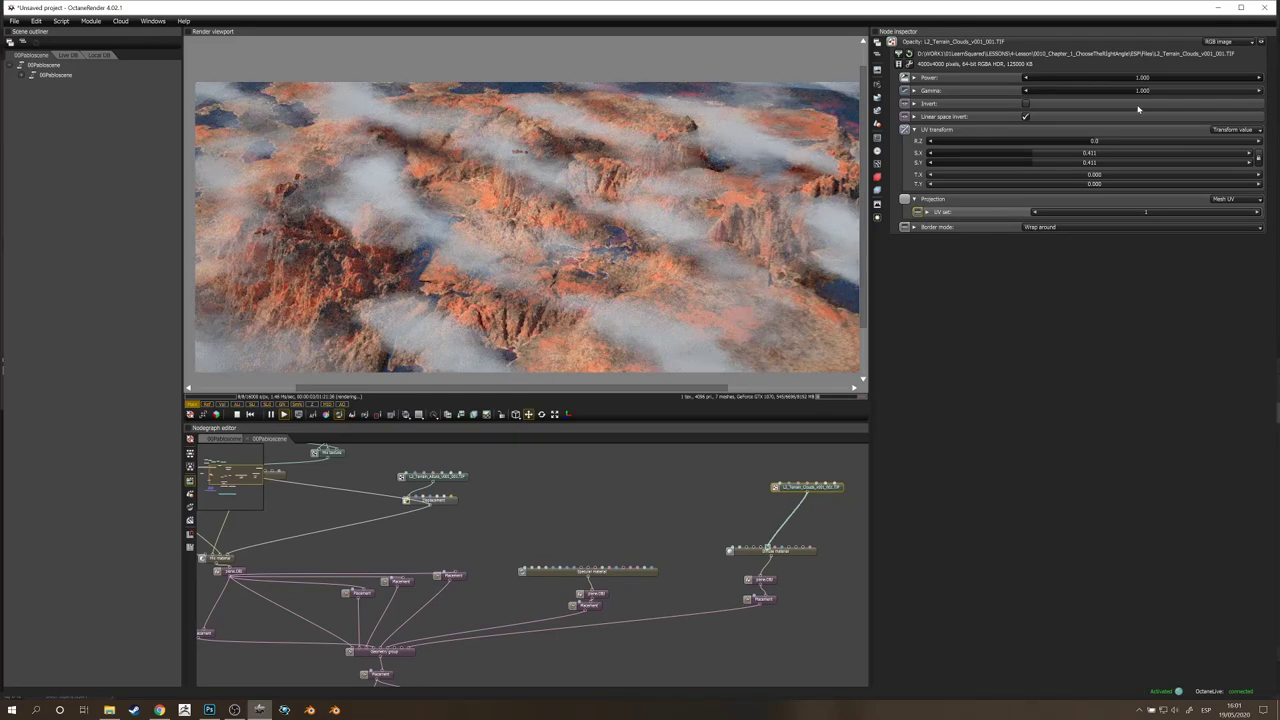
{"action": "mouse_move", "coordinate": [1177, 92]}
{"action": "left_mouse_down"}
{"action": "mouse_move", "coordinate": [1219, 96]}
{"action": "mouse_move", "coordinate": [1193, 91]}
{"action": "left_mouse_up"}
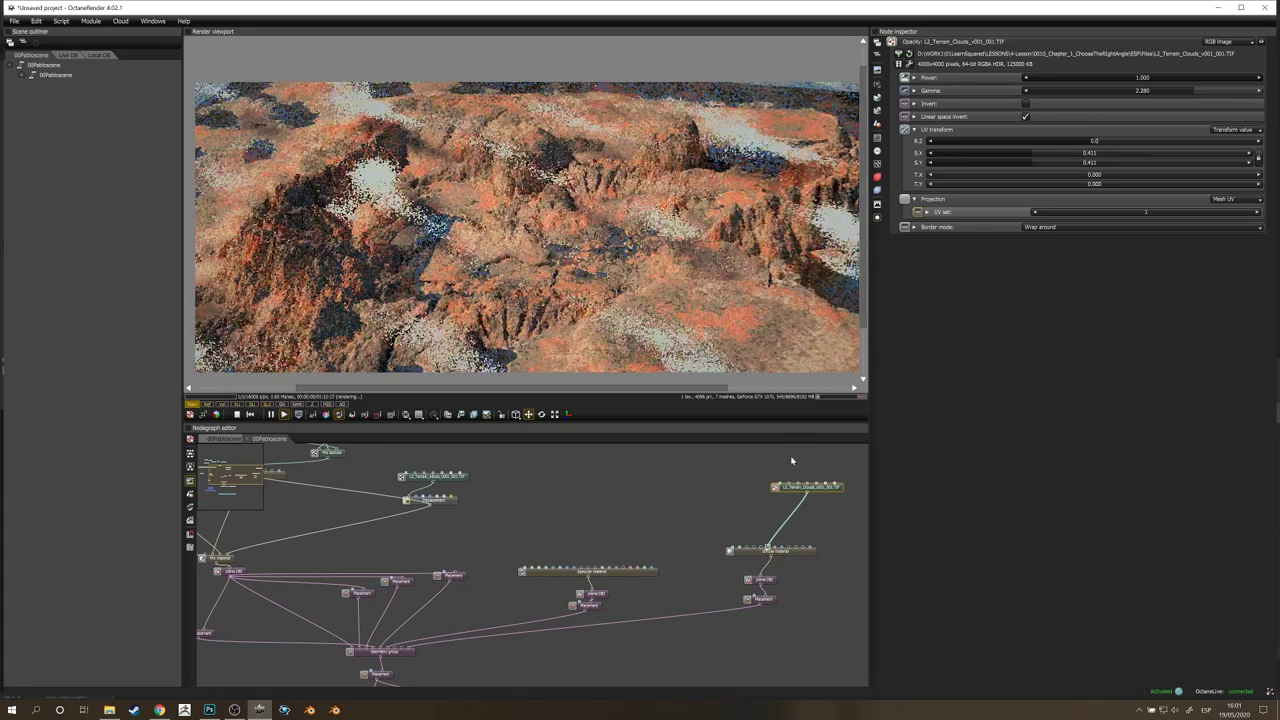
{"action": "left_click_drag", "start_coordinate": [1034, 161], "coordinate": [1023, 156]}
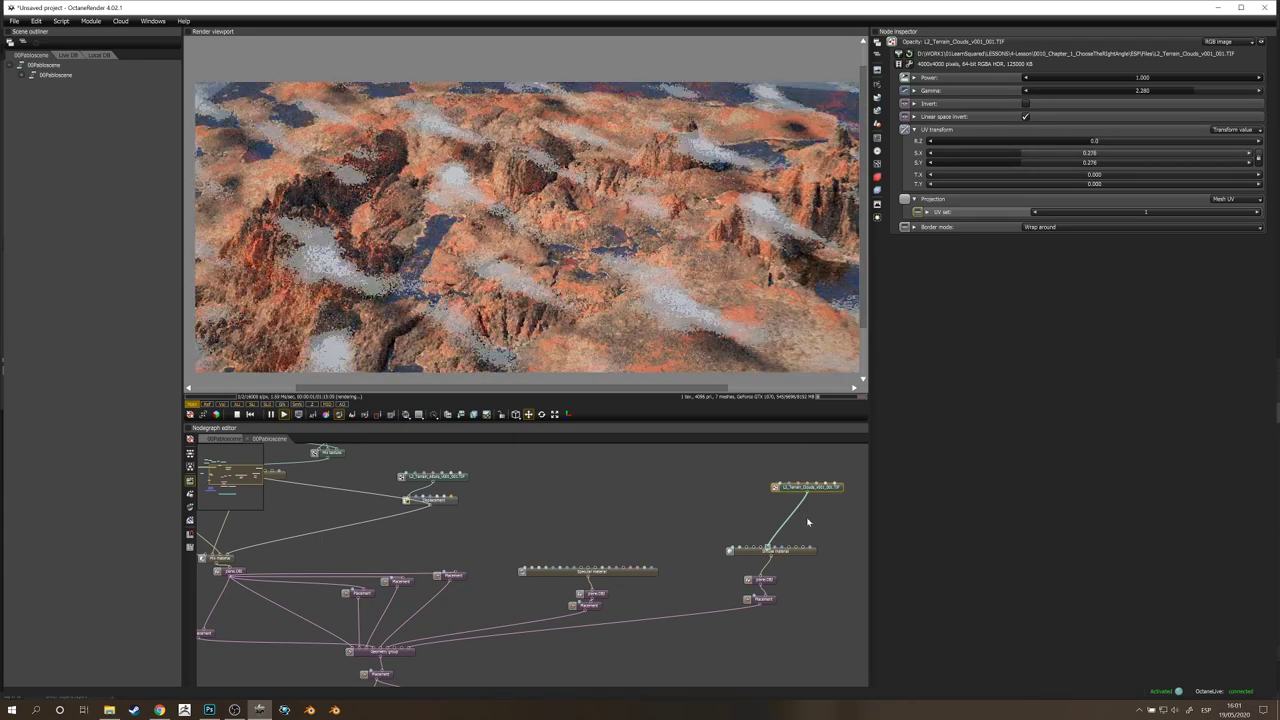
Step: Set the cloud image's UV scale to 0.632 and its gamma to 1.03
{"action": "left_click", "coordinate": [760, 599]}
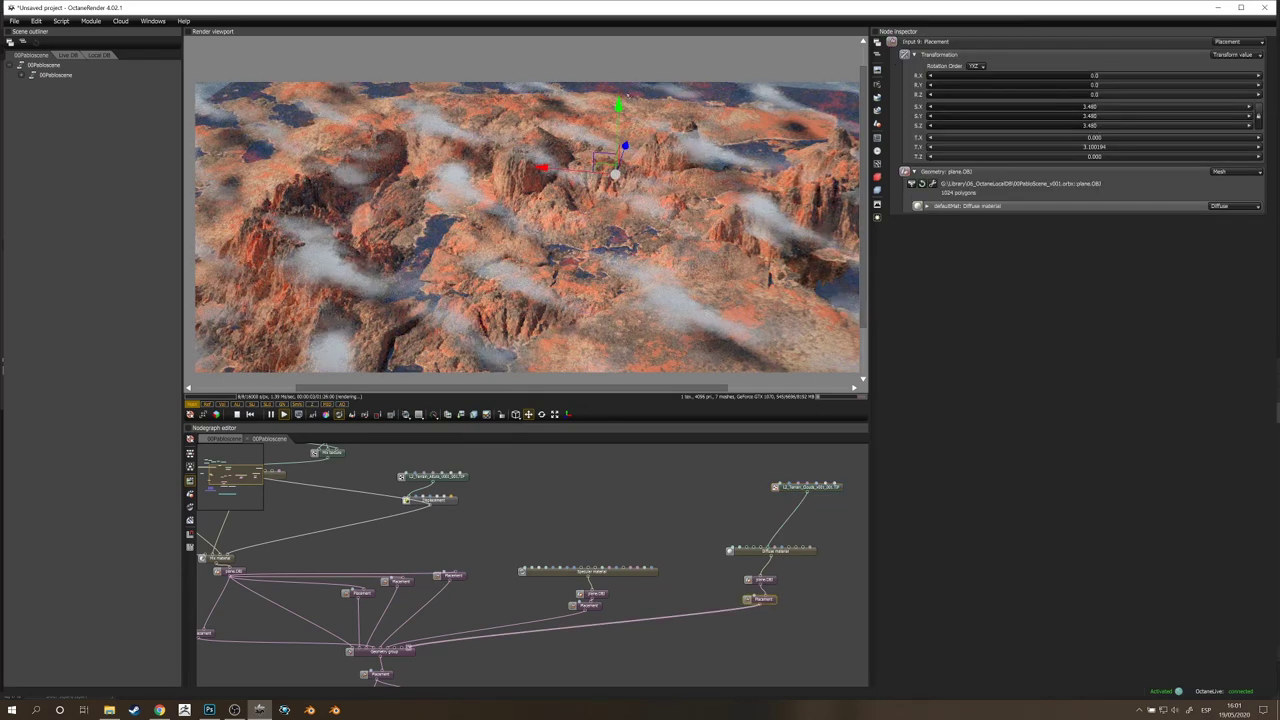
{"action": "left_click", "coordinate": [771, 550]}
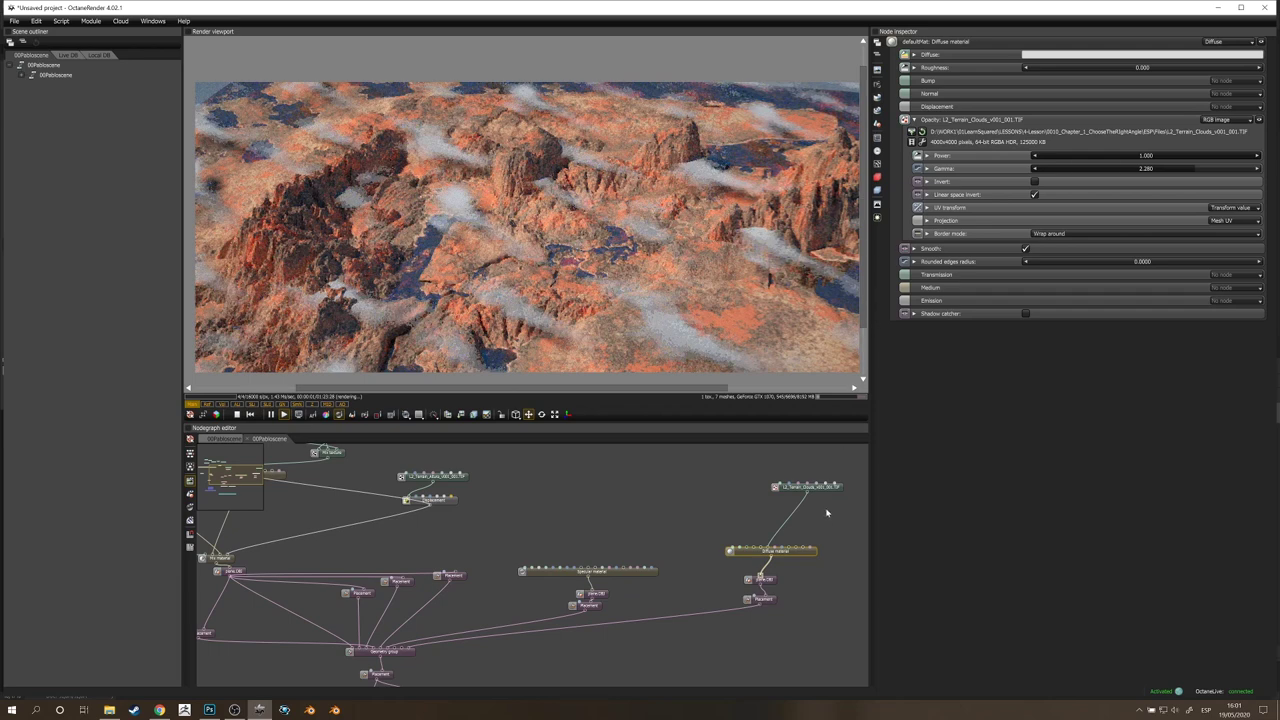
{"action": "left_click", "coordinate": [807, 486]}
{"action": "left_click_drag", "start_coordinate": [1020, 153], "coordinate": [1046, 157]}
{"action": "left_click_drag", "start_coordinate": [1147, 95], "coordinate": [1150, 95]}
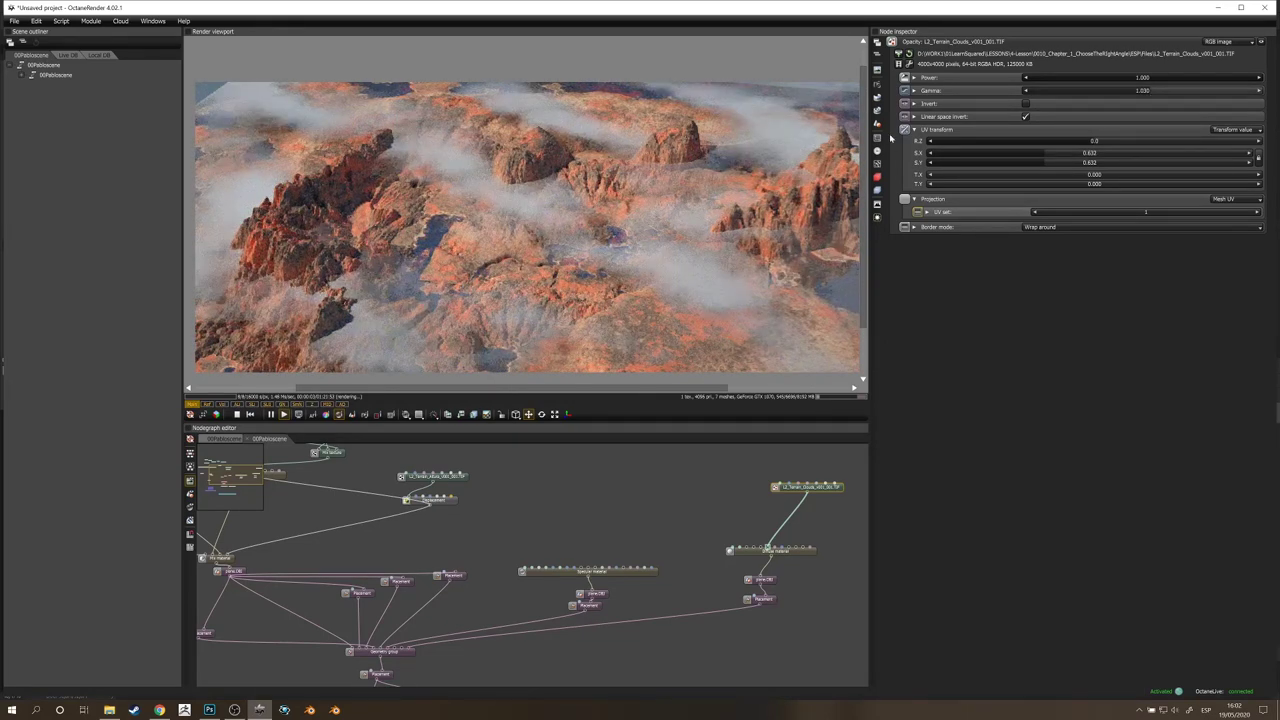
Step: Move the daylight environment's sun direction to latitude about 2.77 and longitude about -60.17
{"action": "left_click", "coordinate": [877, 98]}
{"action": "left_click_drag", "start_coordinate": [1086, 133], "coordinate": [1024, 153]}
{"action": "mouse_move", "coordinate": [530, 270]}
{"action": "left_mouse_down"}
{"action": "mouse_move", "coordinate": [530, 195]}
{"action": "mouse_move", "coordinate": [526, 268]}
{"action": "mouse_move", "coordinate": [530, 200]}
{"action": "mouse_move", "coordinate": [532, 255]}
{"action": "left_mouse_up"}
{"action": "scroll", "coordinate": [530, 228], "scroll_direction": "up", "scroll_amount": 3}
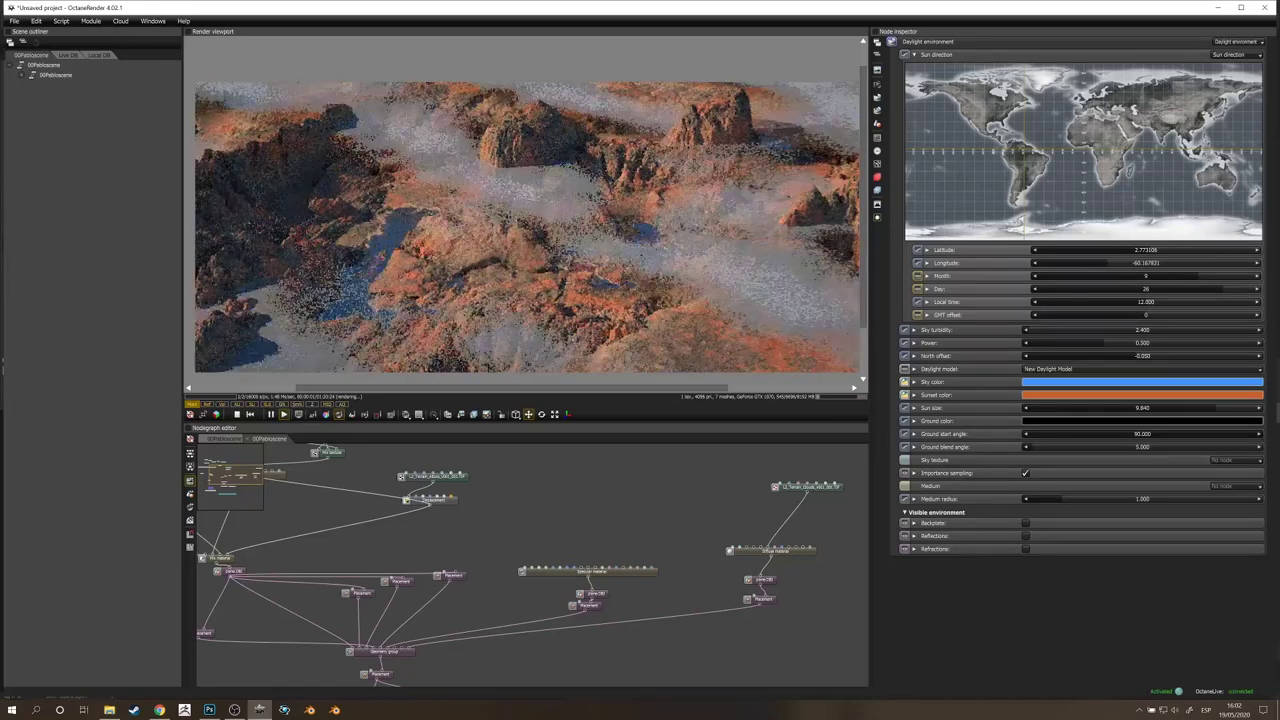
Step: Add a Displacement node, feed it the cloud image and connect it to the cloud plane's diffuse material
{"action": "middle_click_drag", "start_coordinate": [699, 537], "coordinate": [603, 572]}
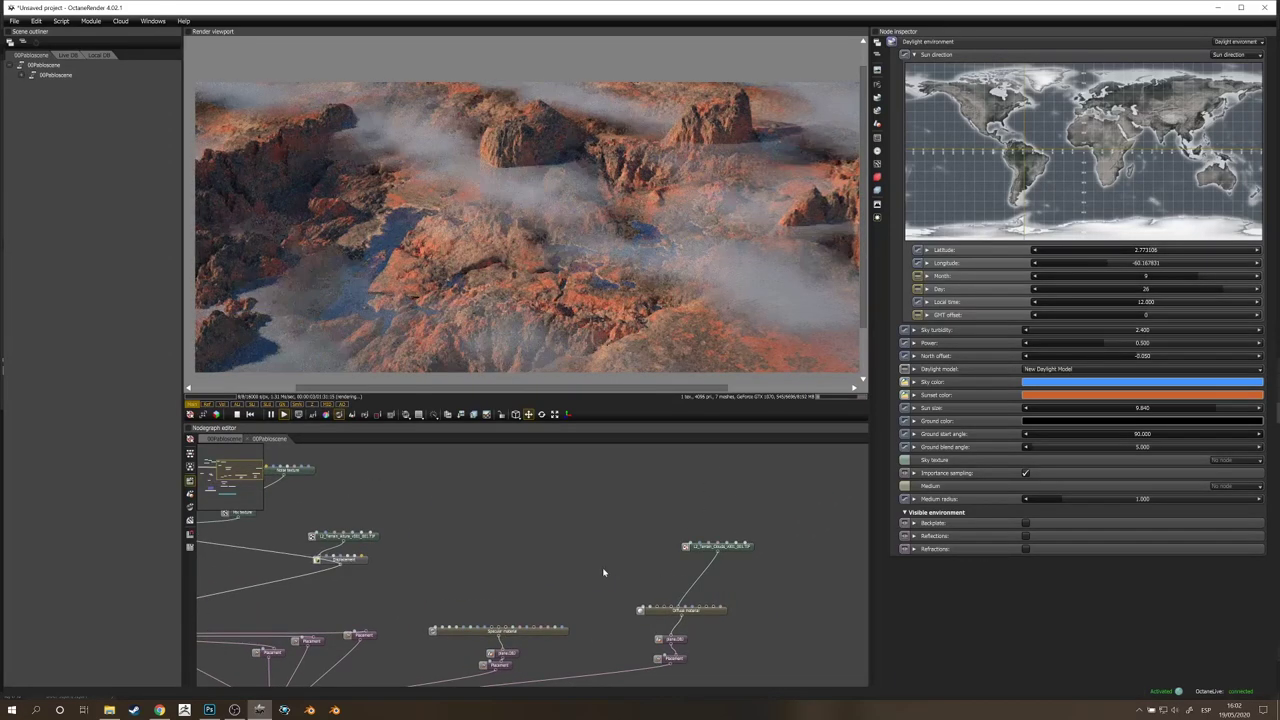
{"action": "left_click", "coordinate": [606, 556]}
{"action": "right_click", "coordinate": [591, 545]}
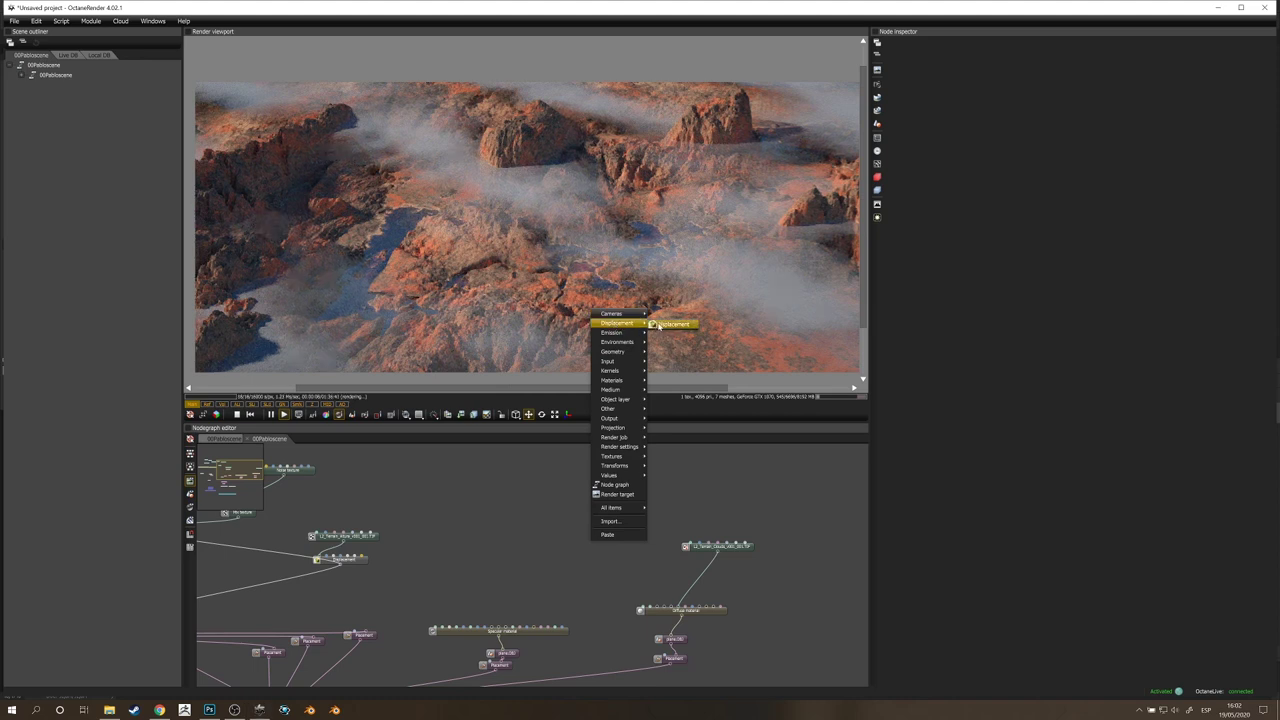
{"action": "left_click", "coordinate": [670, 324]}
{"action": "left_click_drag", "start_coordinate": [710, 548], "coordinate": [692, 531]}
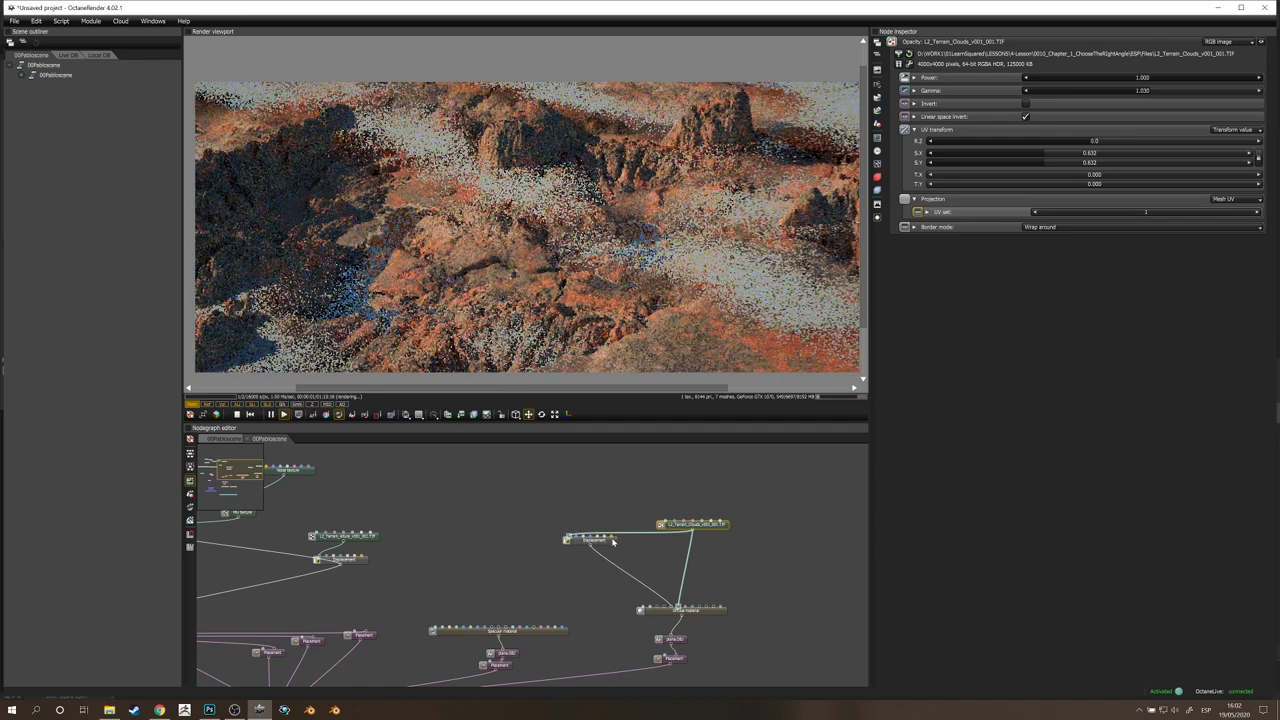
Step: Move the cloud Displacement node closer to the diffuse material and set its height to about 0.535
{"action": "left_click_drag", "start_coordinate": [598, 539], "coordinate": [621, 566]}
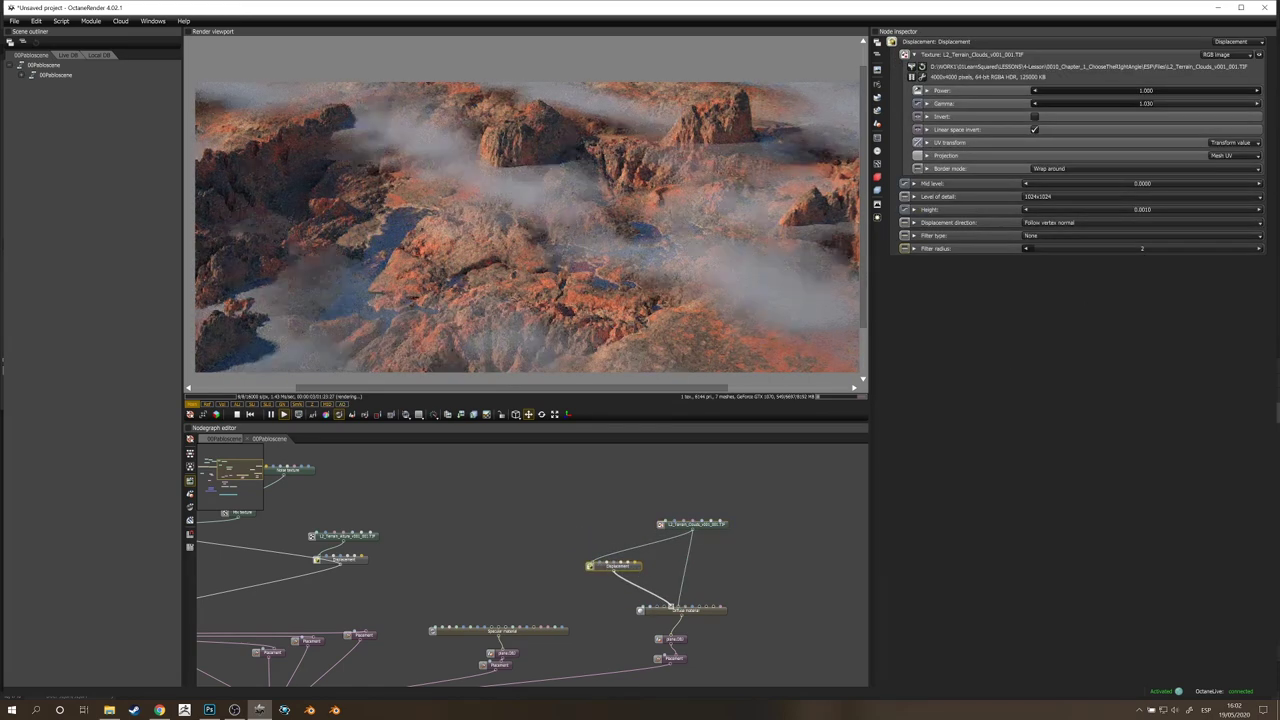
{"action": "left_click_drag", "start_coordinate": [1050, 210], "coordinate": [1114, 210]}
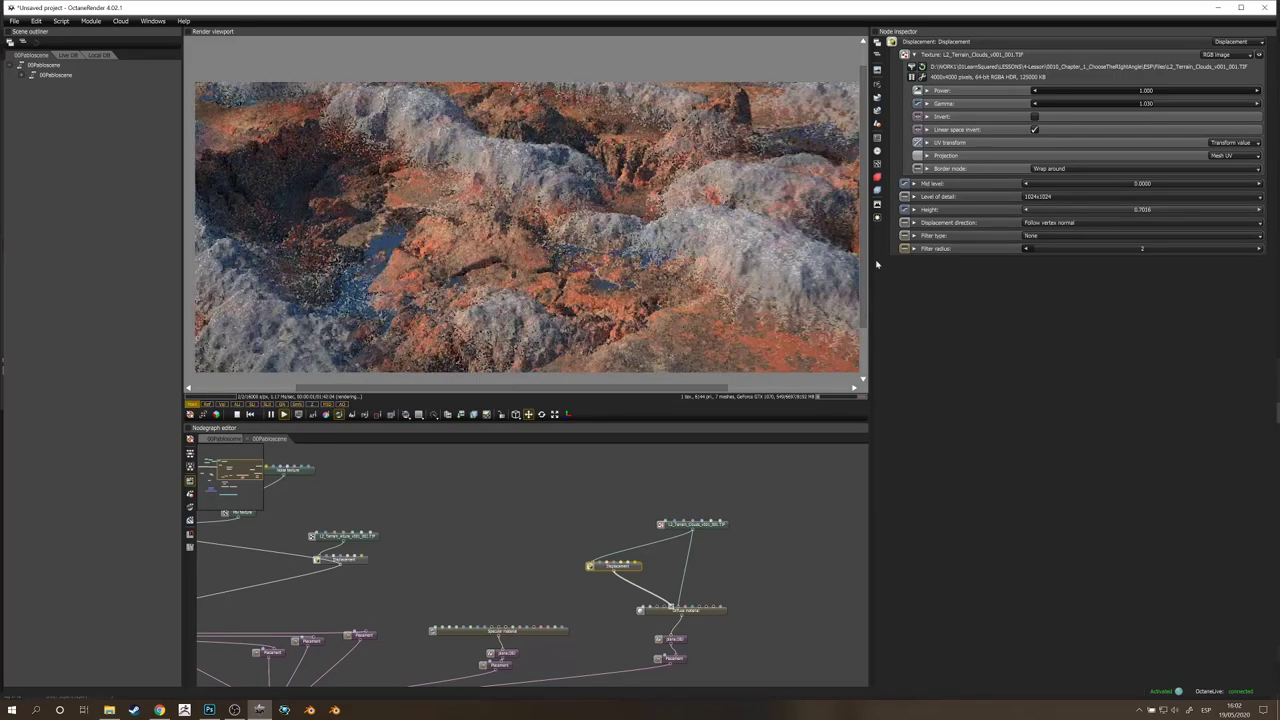
{"action": "left_click_drag", "start_coordinate": [1114, 210], "coordinate": [1097, 210]}
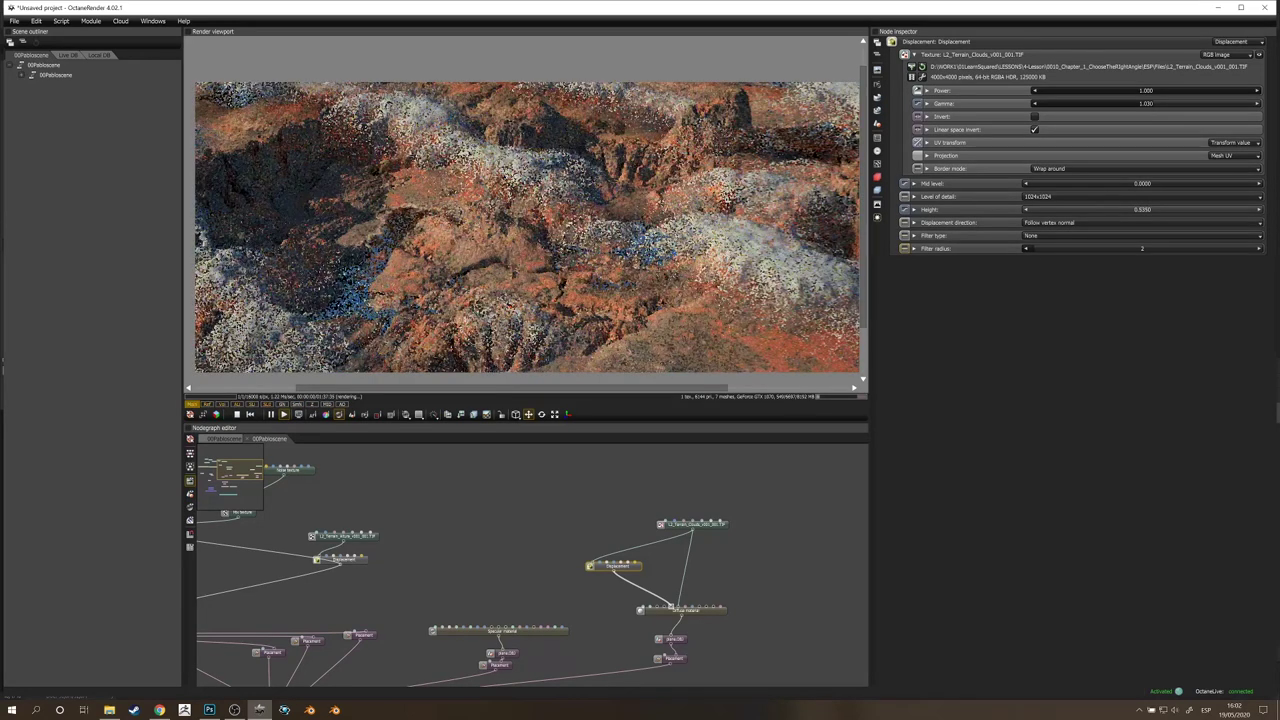
Step: Try the cloud displacement's level of detail at 512x512 and 256x256
{"action": "left_click", "coordinate": [1047, 198]}
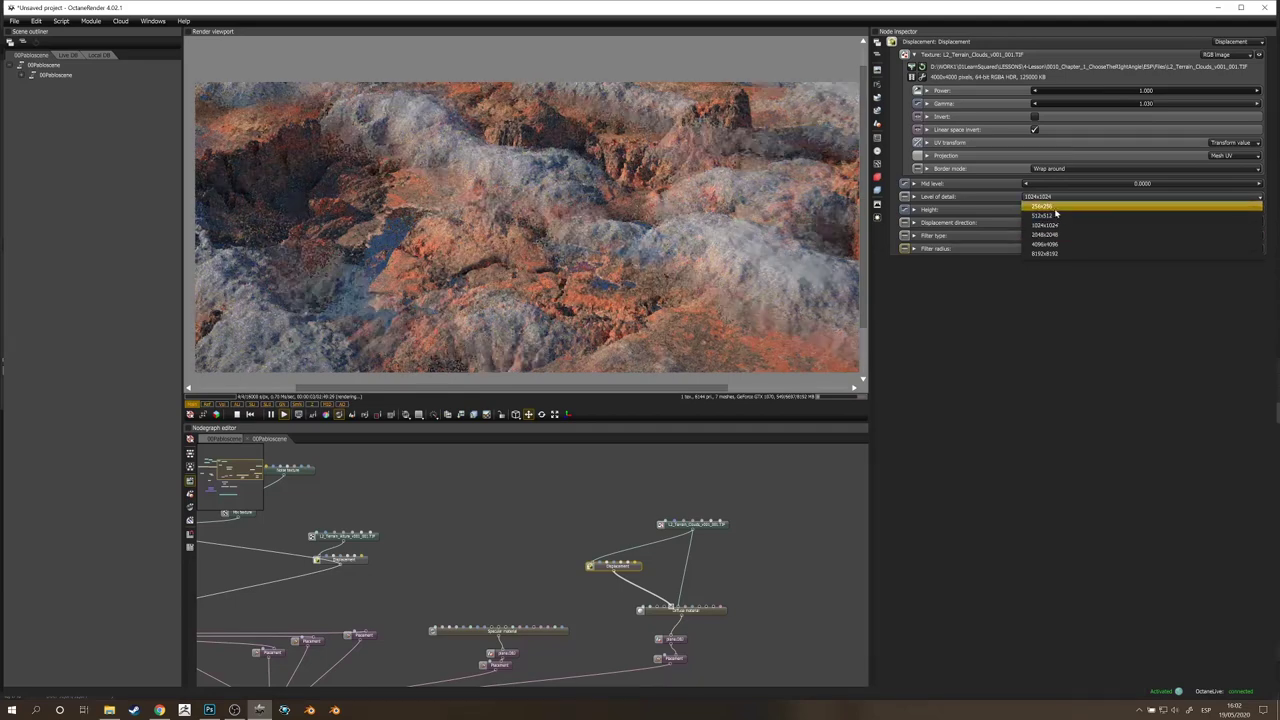
{"action": "left_click", "coordinate": [1049, 217]}
{"action": "left_click", "coordinate": [1038, 197]}
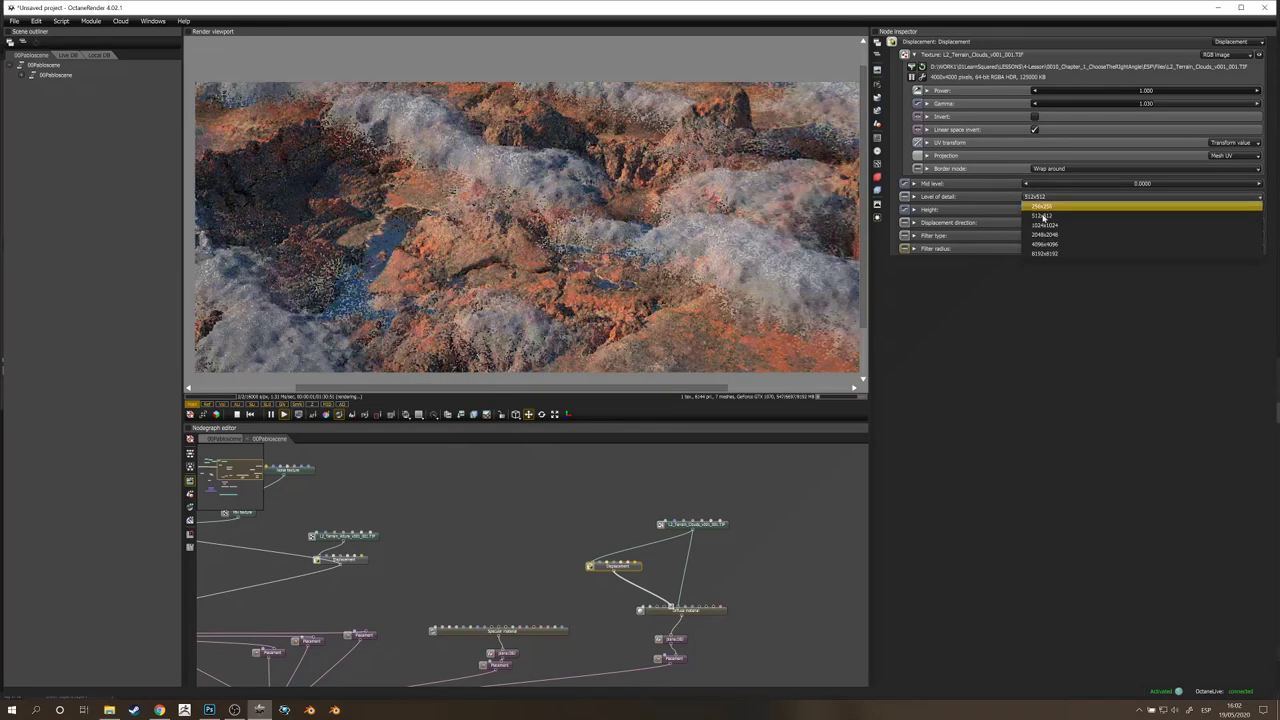
{"action": "left_click", "coordinate": [1043, 210]}
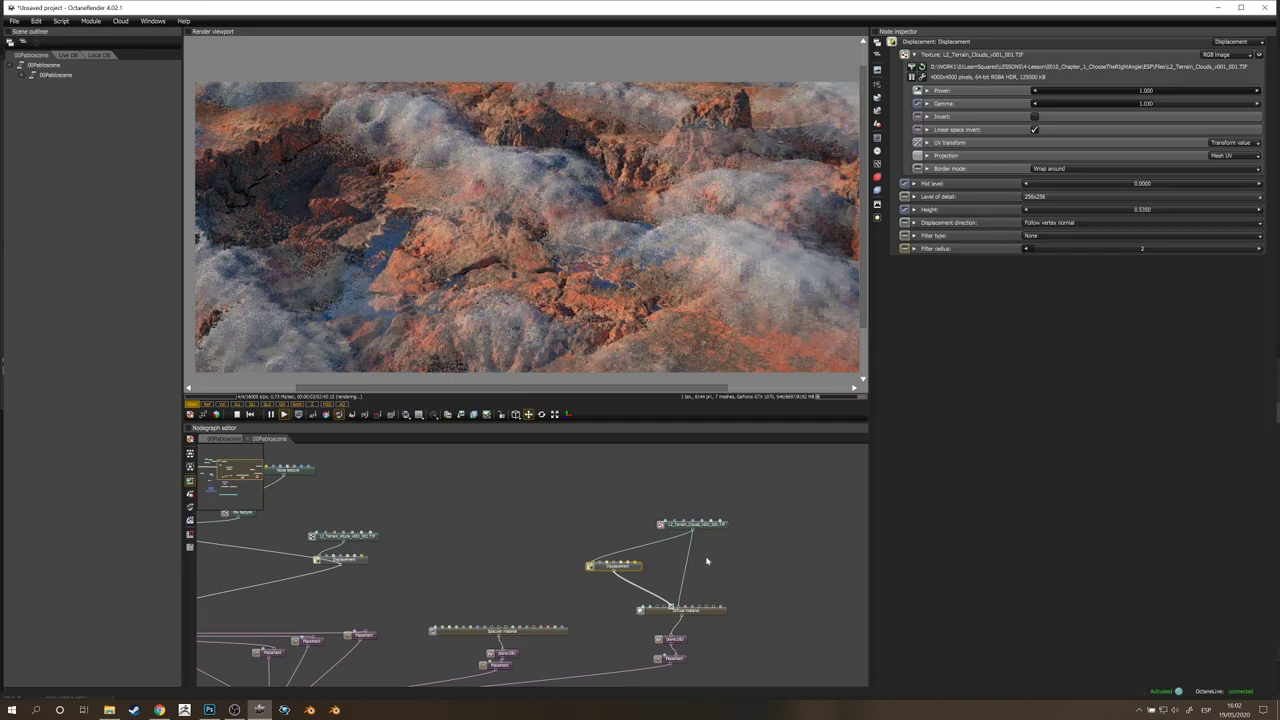
Step: Set the cloud image's UV scale to 0.257 and the cloud displacement's height to 0.258
{"action": "left_click", "coordinate": [715, 526]}
{"action": "left_click_drag", "start_coordinate": [1044, 154], "coordinate": [1021, 155]}
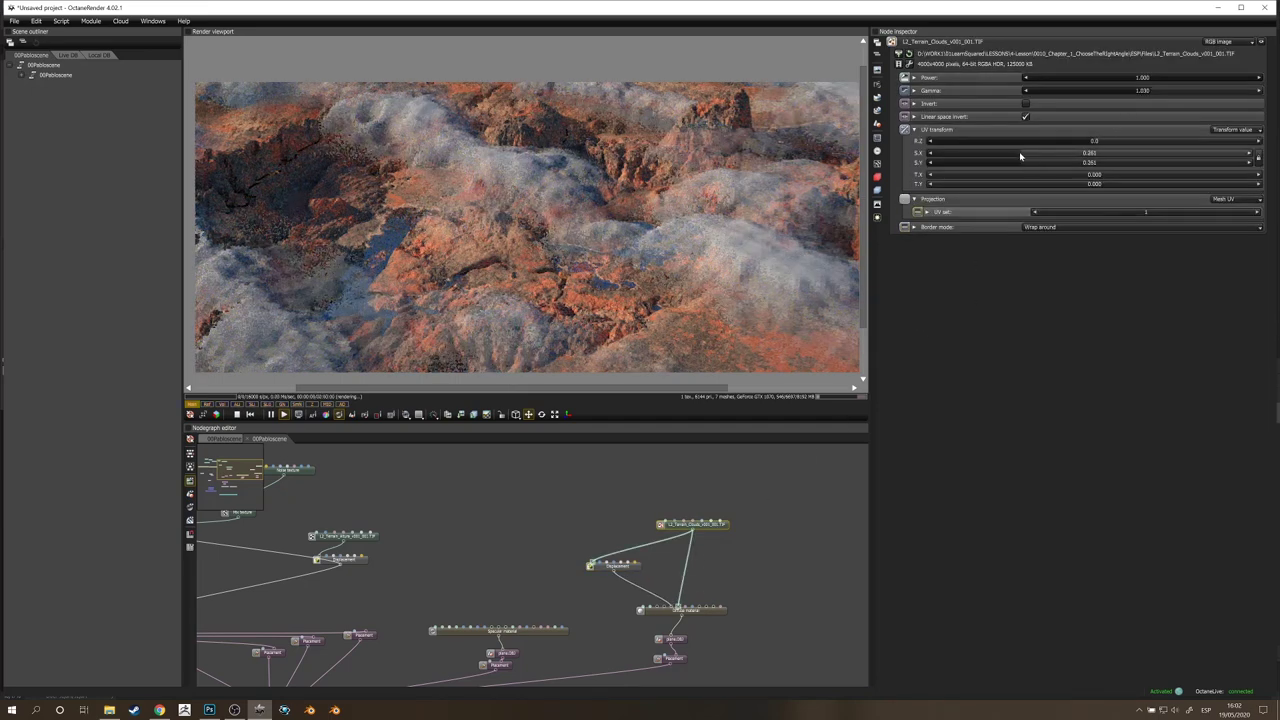
{"action": "left_click", "coordinate": [643, 569]}
{"action": "left_click", "coordinate": [632, 567]}
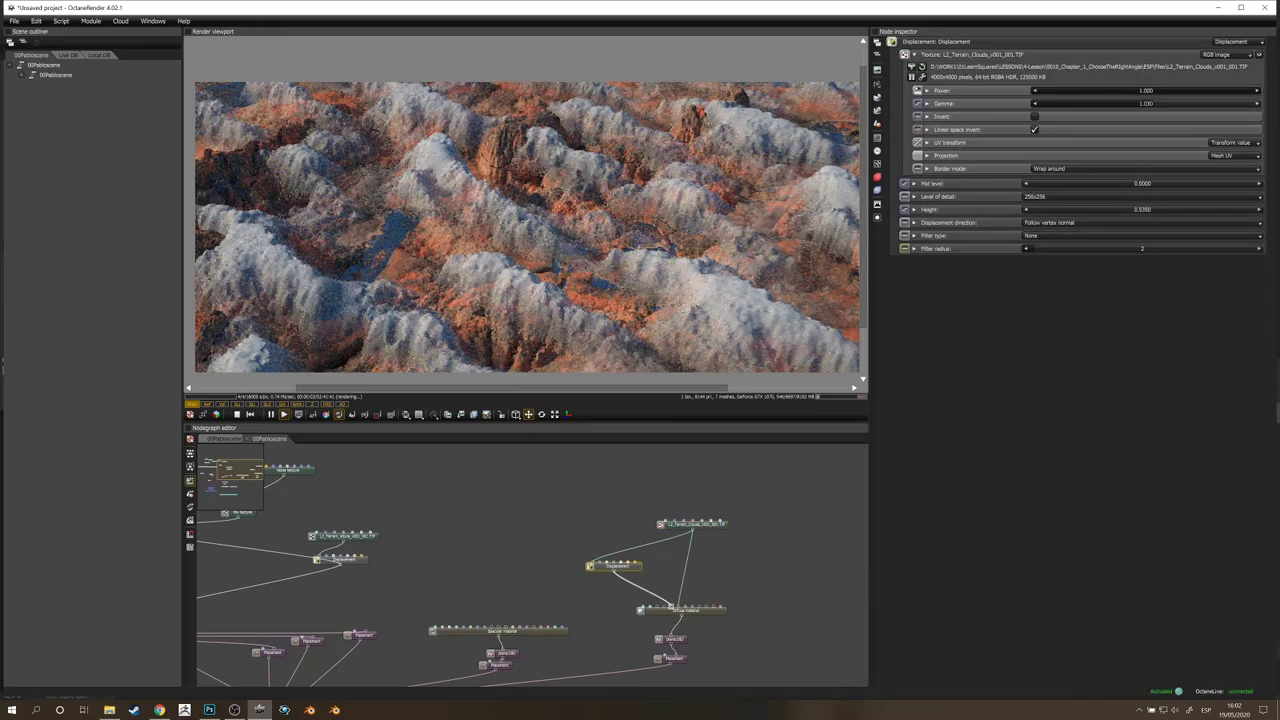
{"action": "left_click_drag", "start_coordinate": [1120, 210], "coordinate": [1079, 210]}
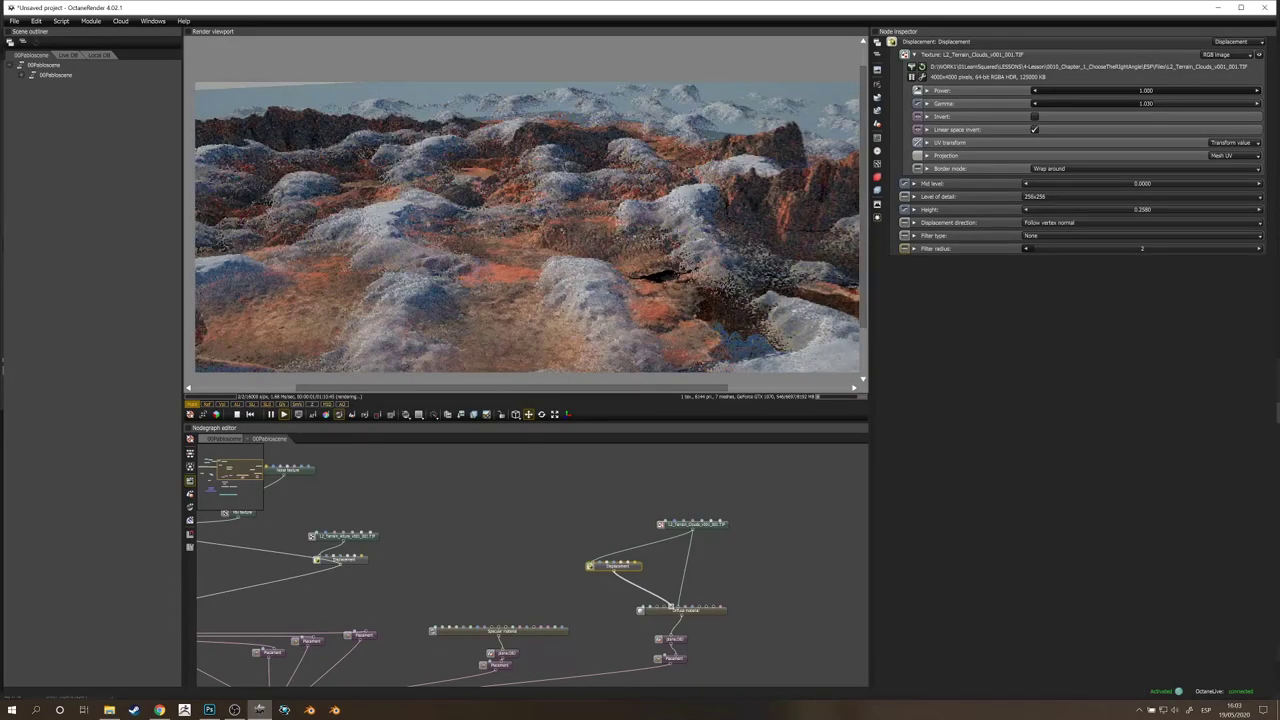
Step: Set the cloud image's UV rotation to 62.1 and its UV scale to 0.434
{"action": "left_click_drag", "start_coordinate": [560, 220], "coordinate": [478, 275]}
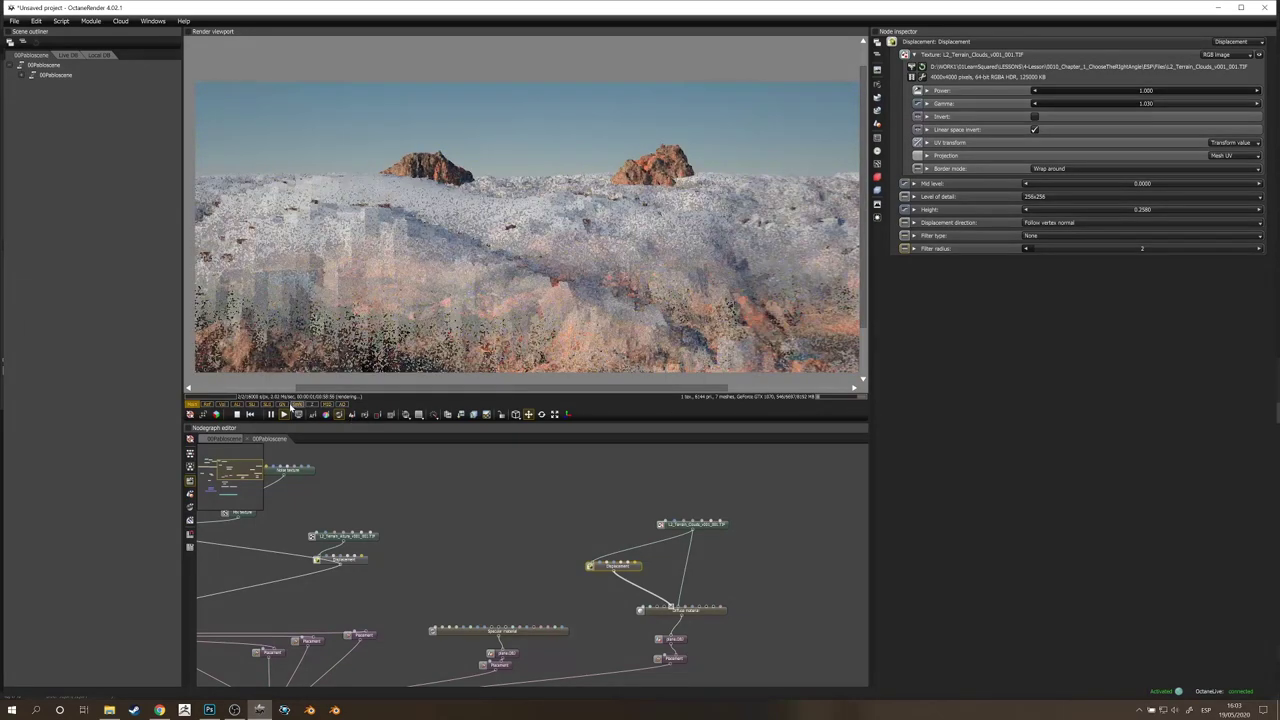
{"action": "scroll", "coordinate": [486, 300], "scroll_direction": "up", "scroll_amount": 4}
{"action": "right_click_drag", "start_coordinate": [486, 300], "coordinate": [551, 217]}
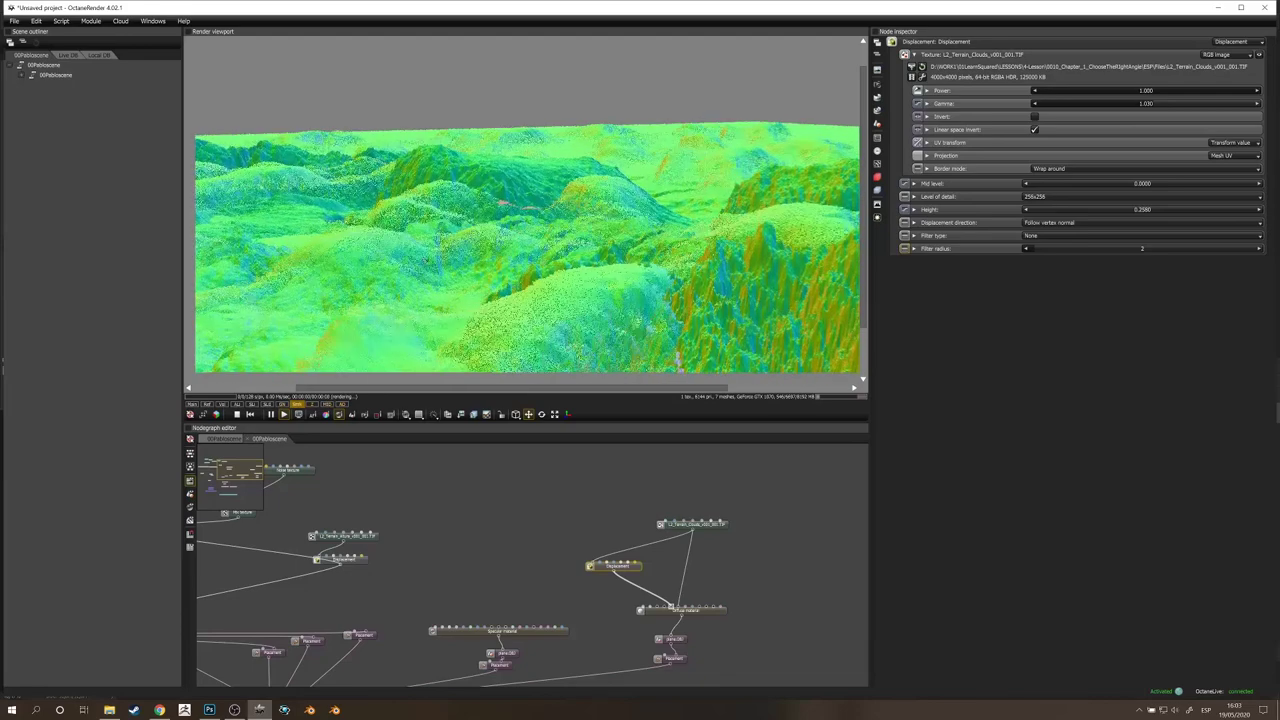
{"action": "left_click", "coordinate": [193, 403]}
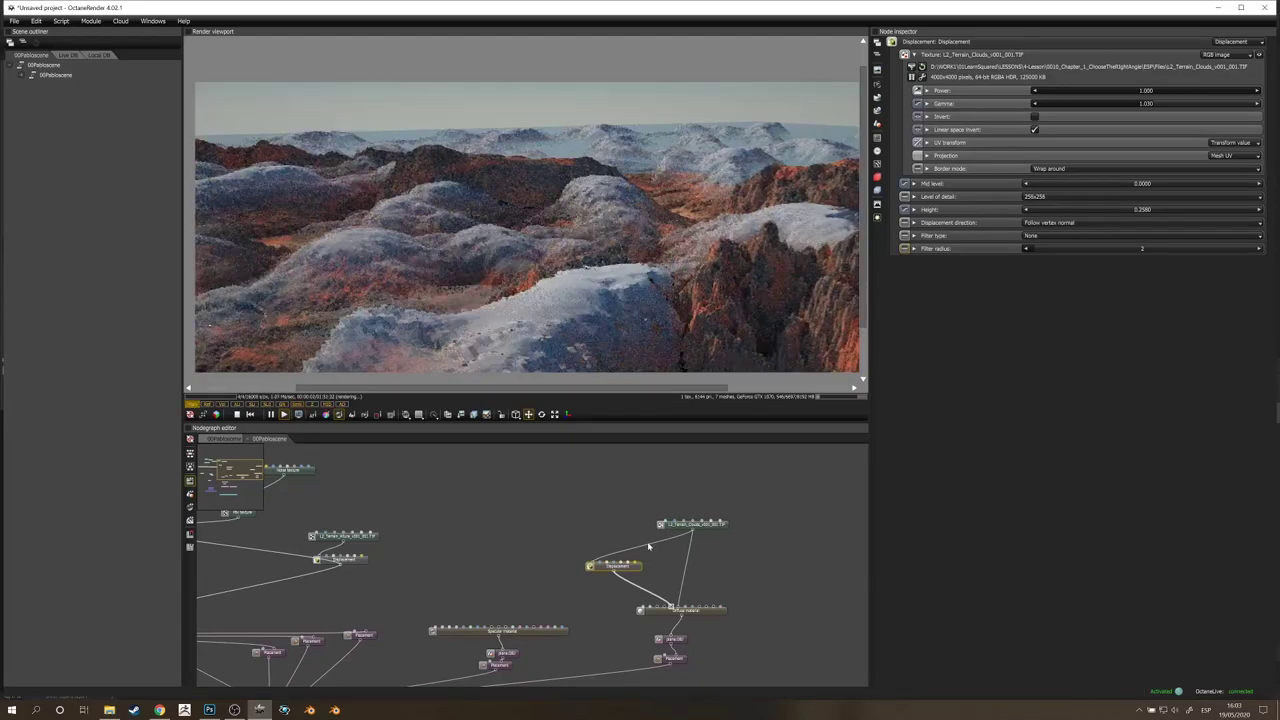
{"action": "left_click", "coordinate": [716, 527]}
{"action": "left_click_drag", "start_coordinate": [1118, 141], "coordinate": [1124, 144]}
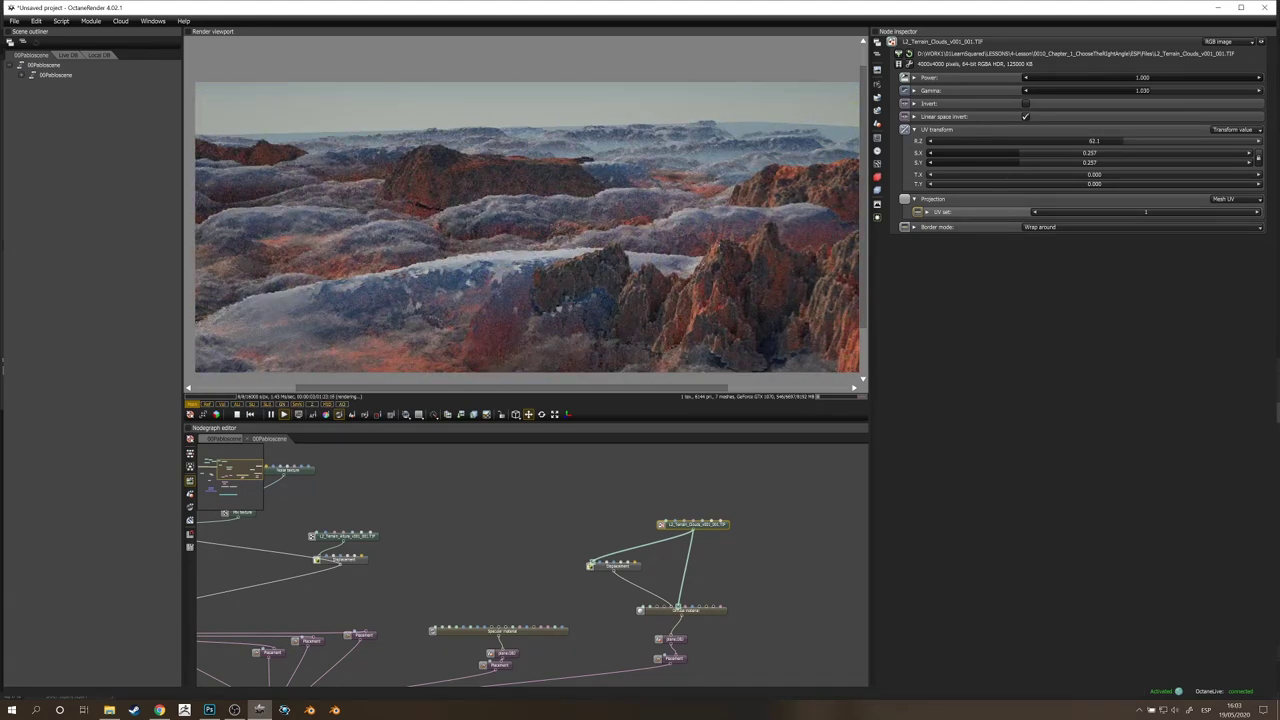
{"action": "left_click_drag", "start_coordinate": [1020, 155], "coordinate": [1033, 155]}
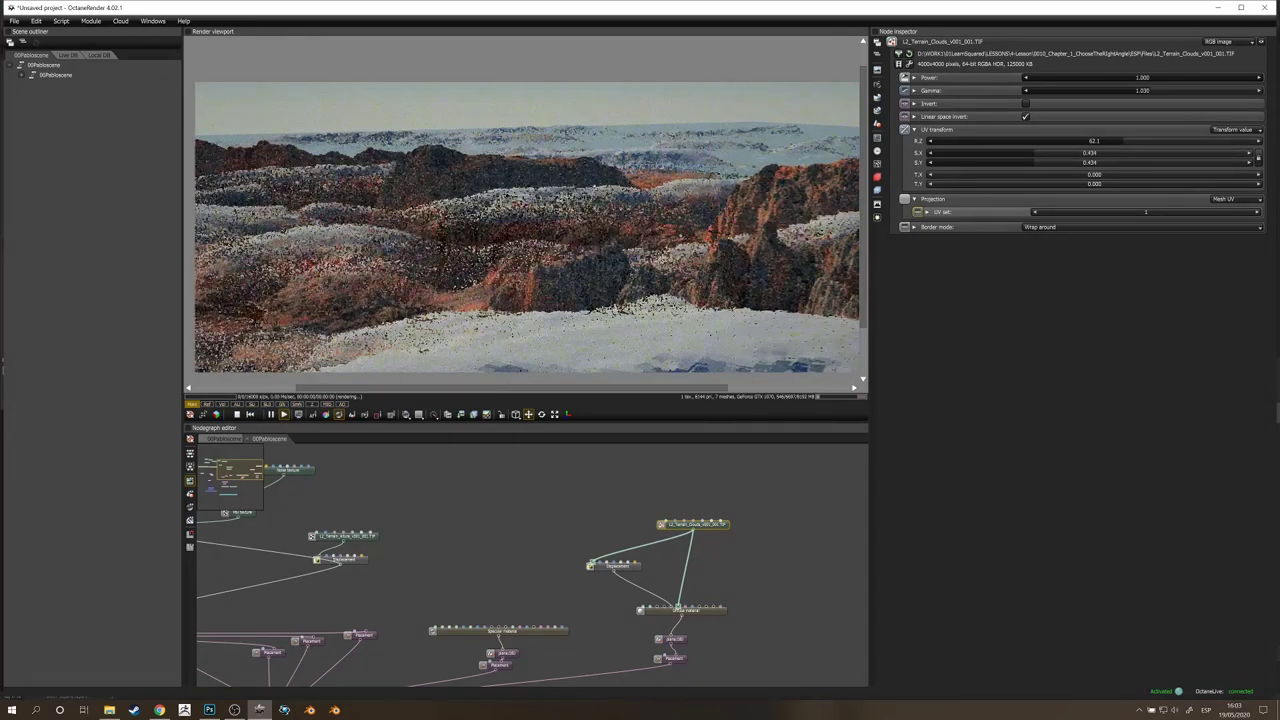
Step: Set the cloud displacement's level of detail to 1024x1024
{"action": "left_click", "coordinate": [682, 611]}
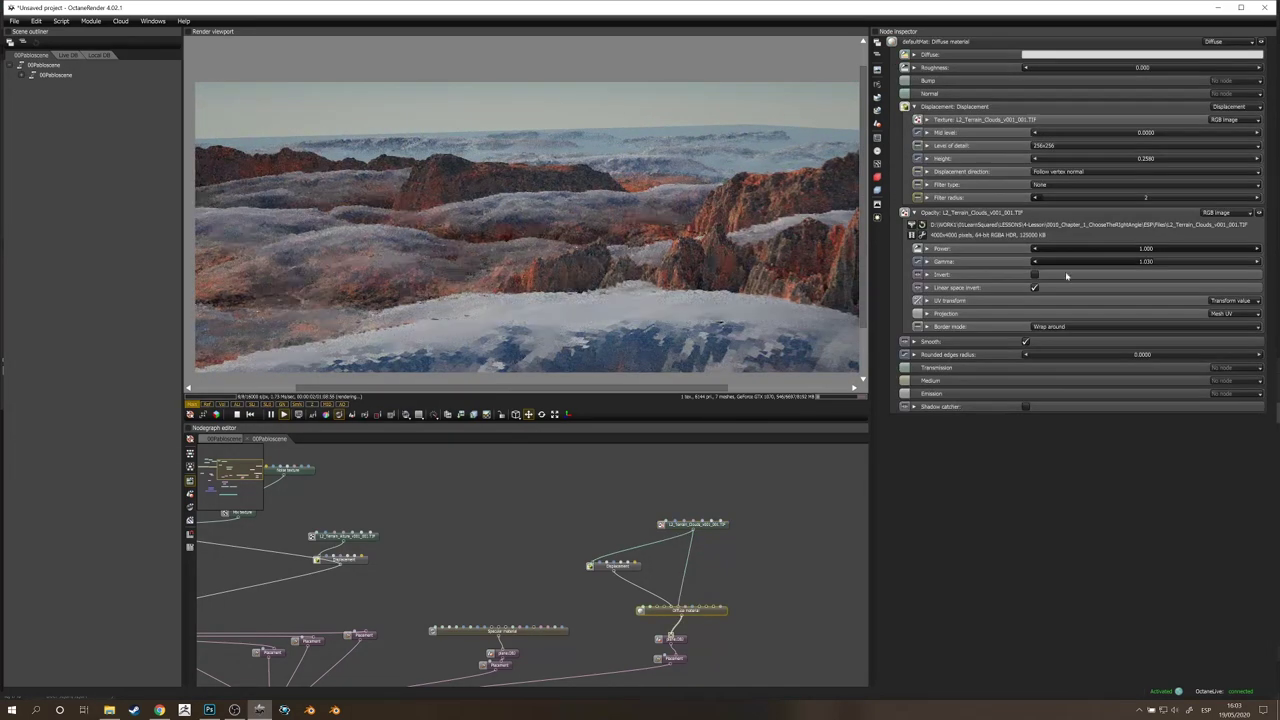
{"action": "left_click", "coordinate": [622, 566]}
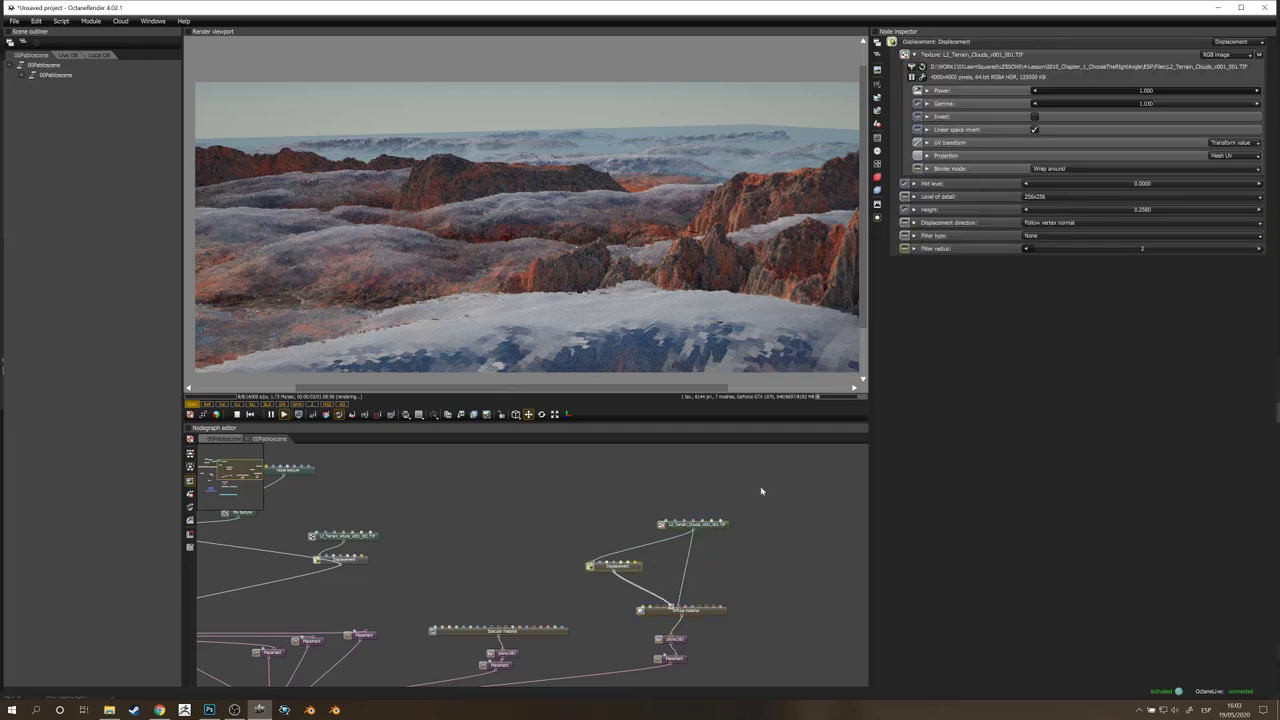
{"action": "left_click", "coordinate": [1053, 198]}
{"action": "left_click", "coordinate": [1047, 226]}
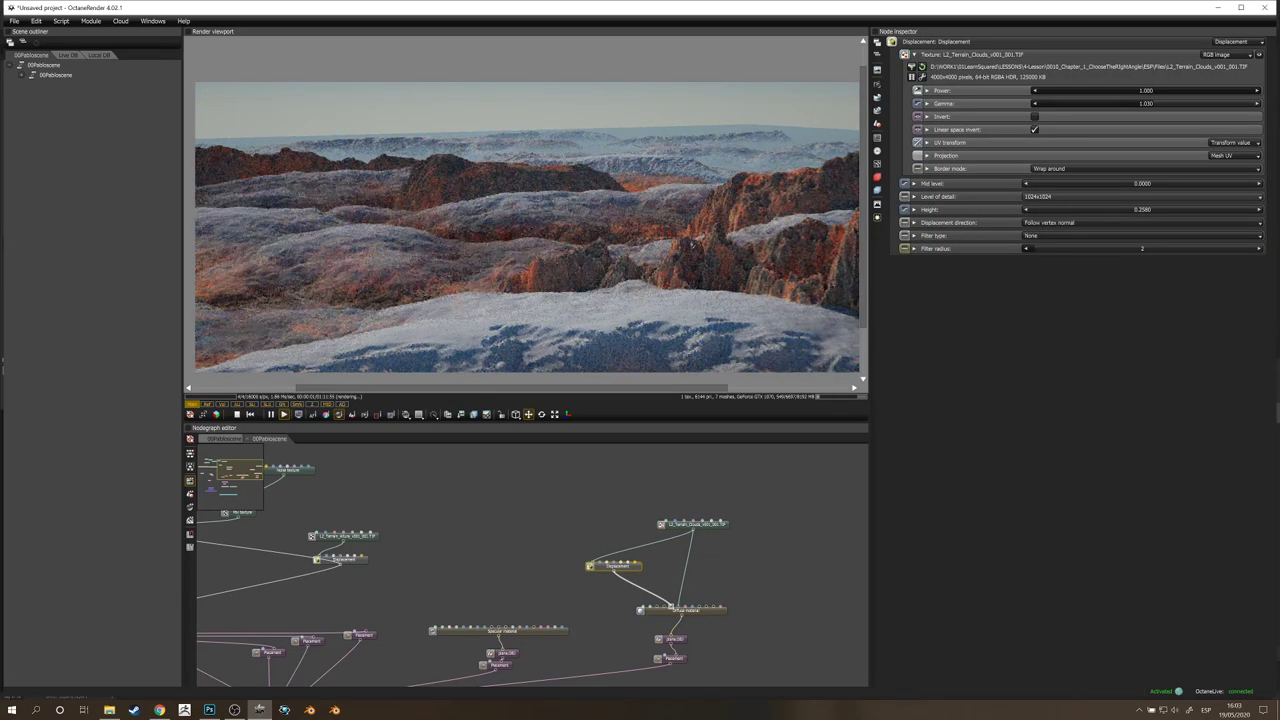
Step: Move the daylight environment's sun direction to latitude about 9.33 and longitude about -70.24, and set its north offset to 0.593
{"action": "left_click", "coordinate": [877, 86]}
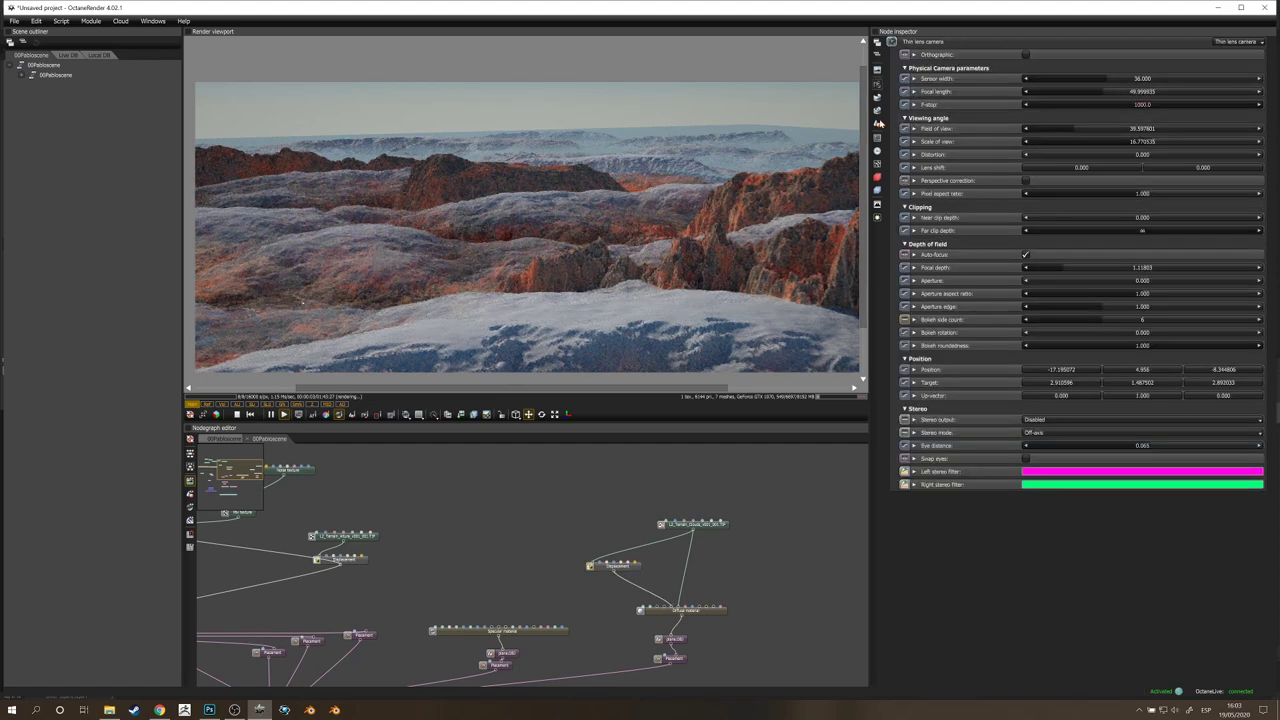
{"action": "left_click", "coordinate": [877, 98]}
{"action": "left_click_drag", "start_coordinate": [1003, 133], "coordinate": [1015, 148]}
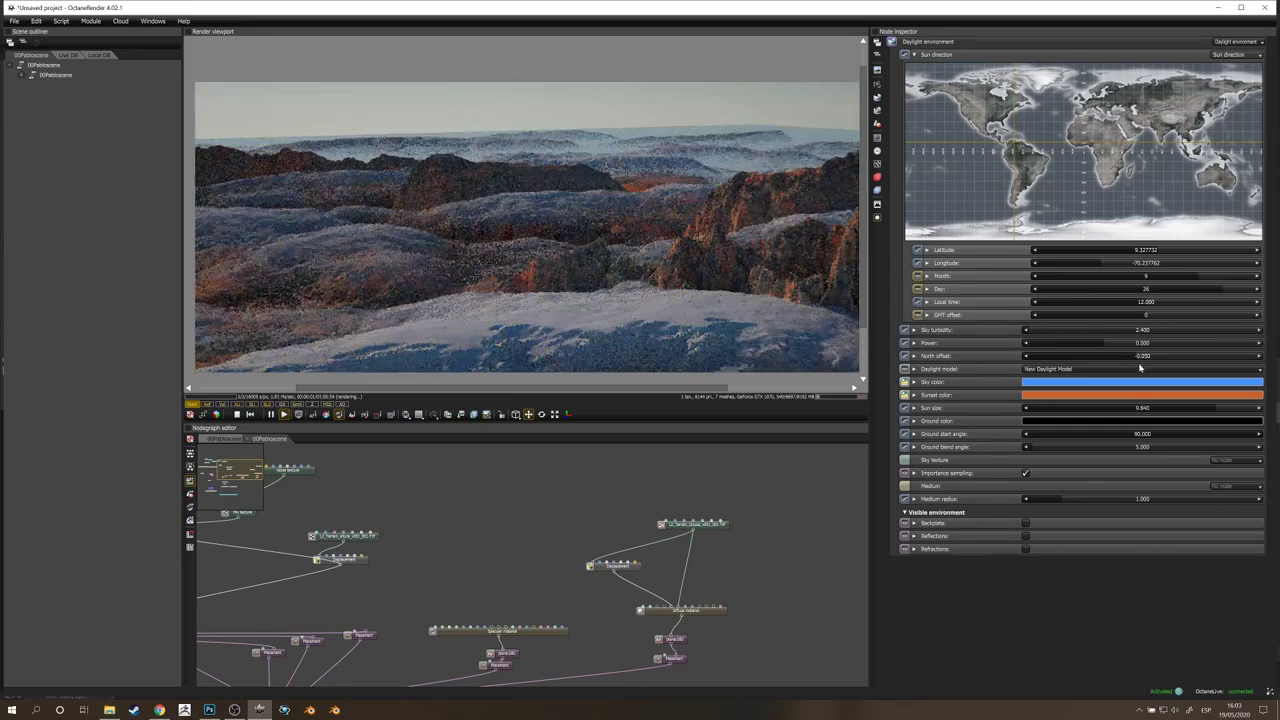
{"action": "left_click", "coordinate": [1191, 358]}
{"action": "left_click_drag", "start_coordinate": [1191, 358], "coordinate": [1214, 356]}
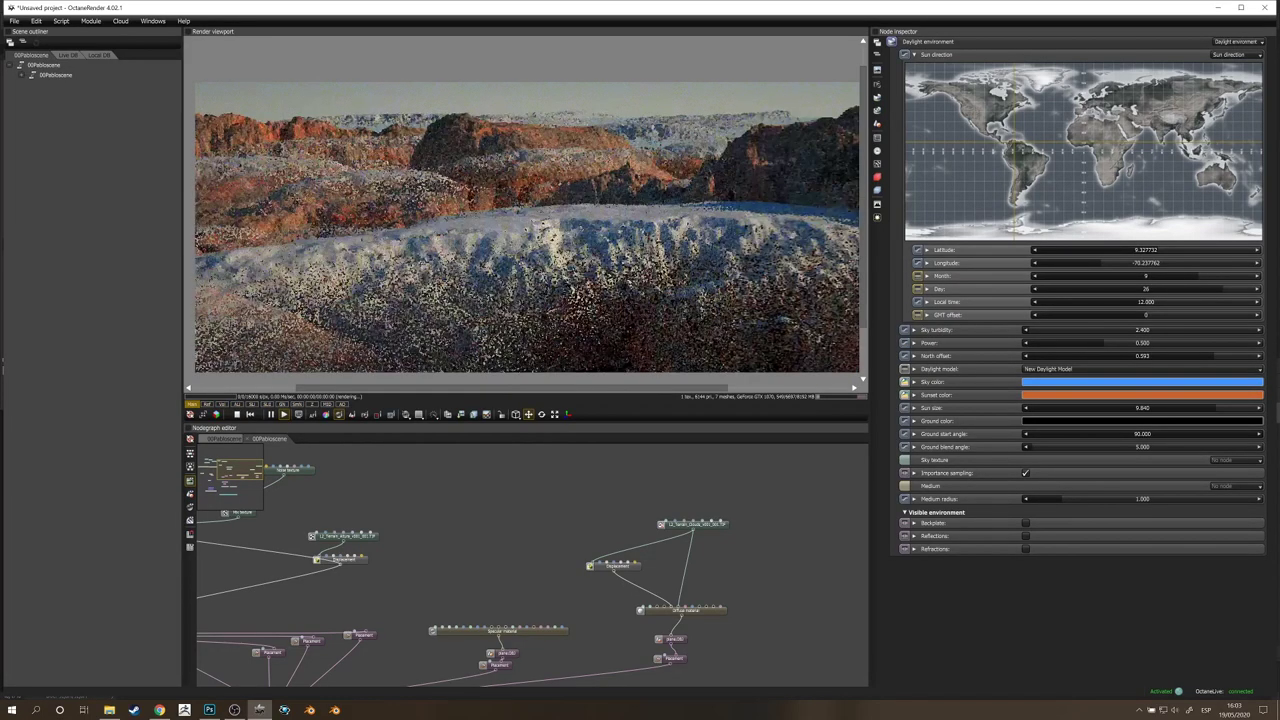
Step: Examine the relit terrain and displaced cloud layer from close, distant and elevated viewpoints
{"action": "scroll", "coordinate": [541, 304], "scroll_direction": "up", "scroll_amount": 4}
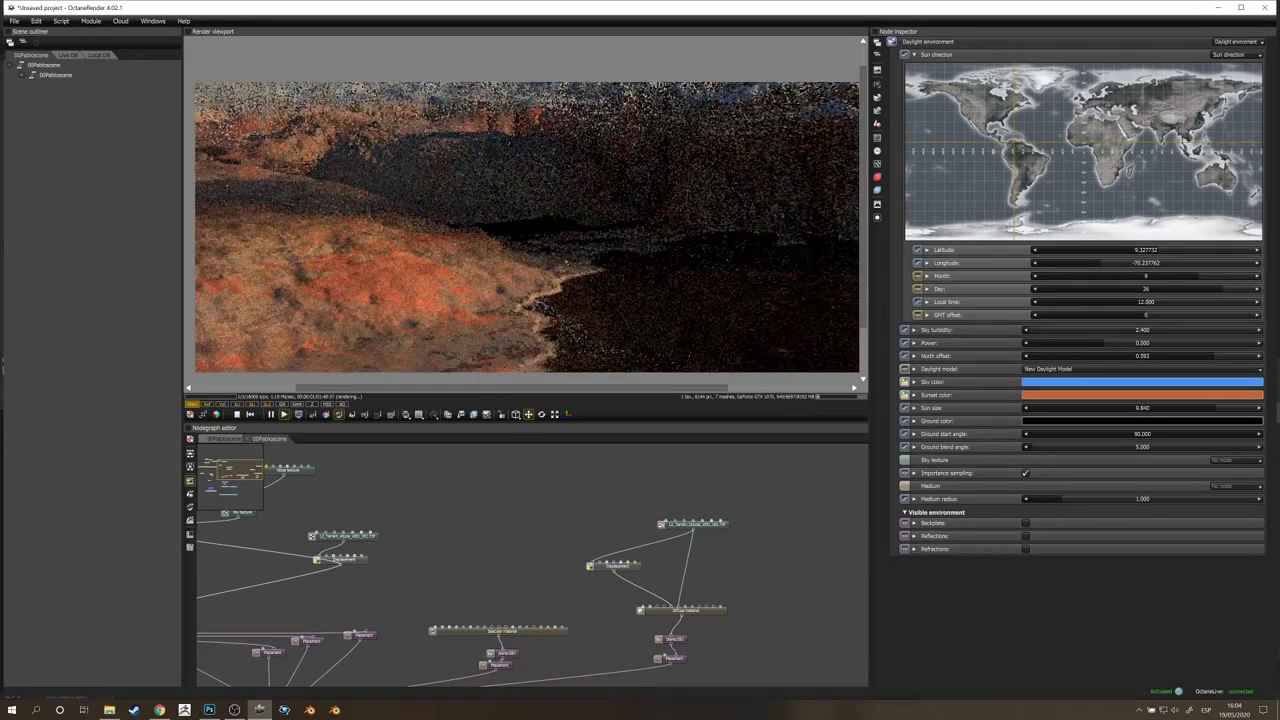
{"action": "scroll", "coordinate": [528, 362], "scroll_direction": "down", "scroll_amount": 5}
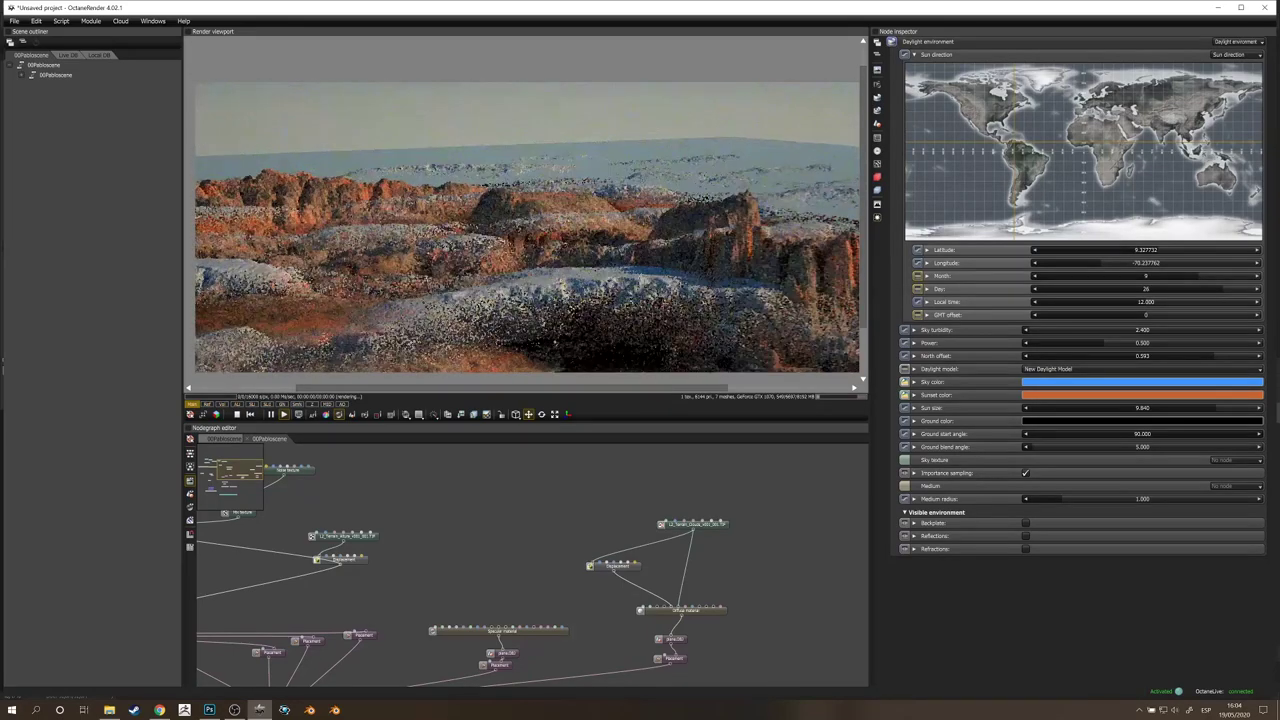
{"action": "scroll", "coordinate": [528, 362], "scroll_direction": "up", "scroll_amount": 5}
{"action": "left_click_drag", "start_coordinate": [490, 335], "coordinate": [515, 290]}
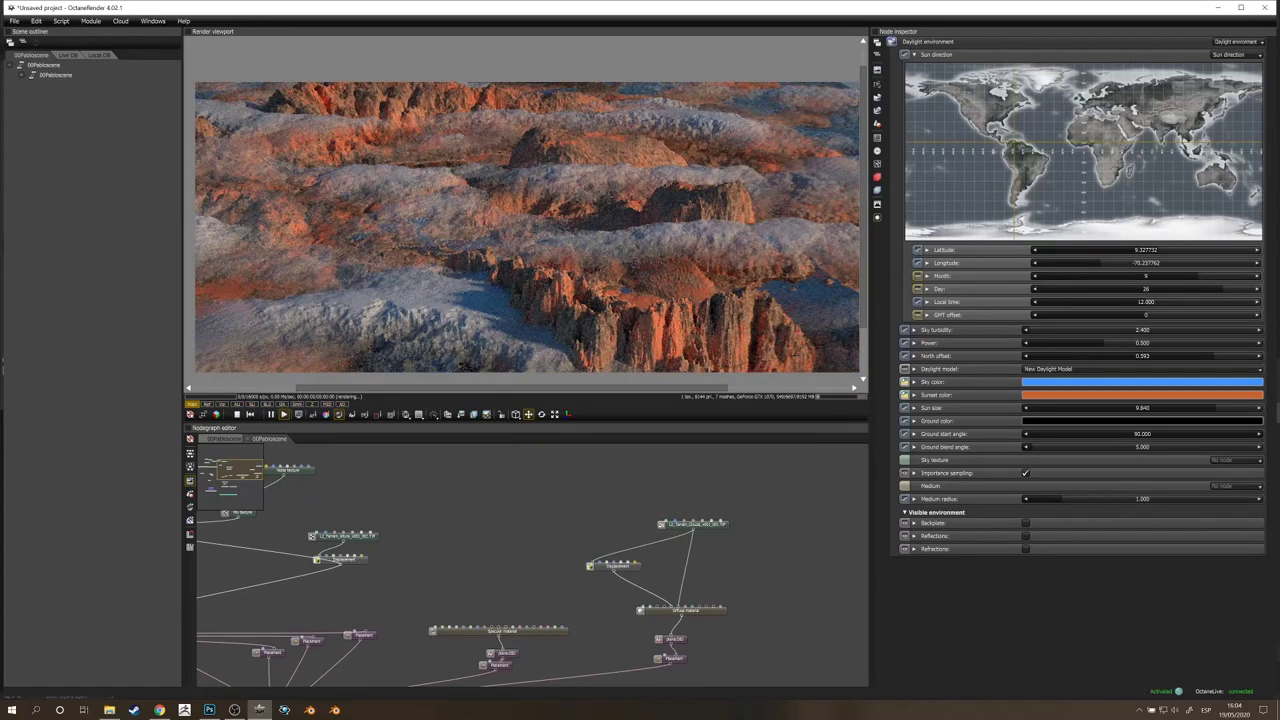
{"action": "scroll", "coordinate": [514, 291], "scroll_direction": "down", "scroll_amount": 3}
{"action": "left_click_drag", "start_coordinate": [514, 291], "coordinate": [610, 275]}
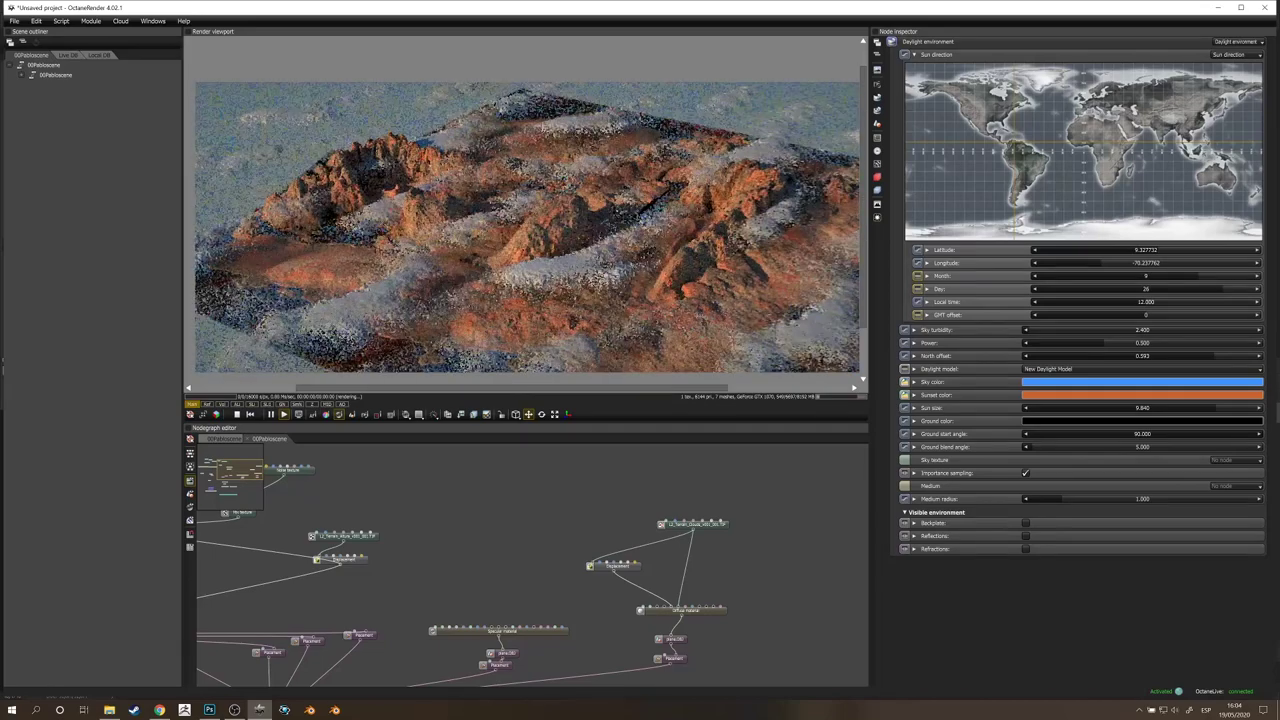
{"action": "scroll", "coordinate": [610, 275], "scroll_direction": "up", "scroll_amount": 2}
{"action": "right_click_drag", "start_coordinate": [610, 275], "coordinate": [591, 243]}
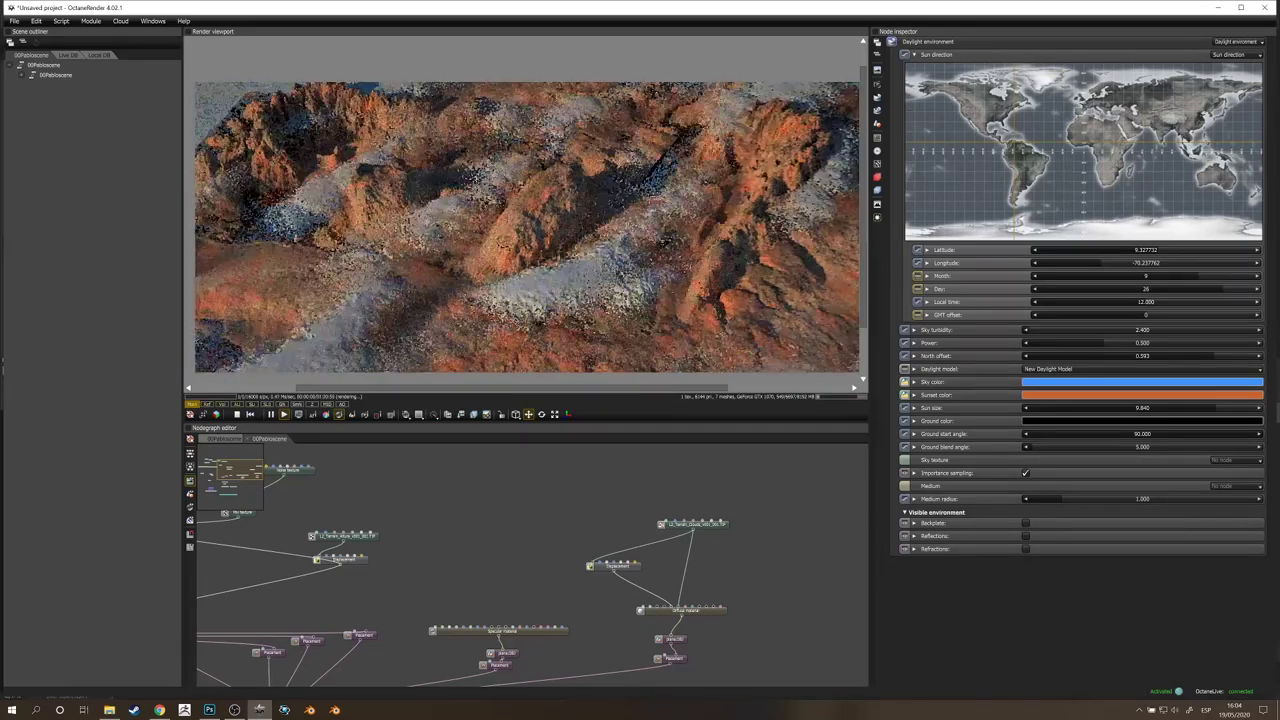
Step: Group the terrain's mix material with all its texture, material and displacement nodes into one node graph
{"action": "left_click_drag", "start_coordinate": [346, 526], "coordinate": [765, 557]}
{"action": "scroll", "coordinate": [763, 556], "scroll_direction": "down", "scroll_amount": 2}
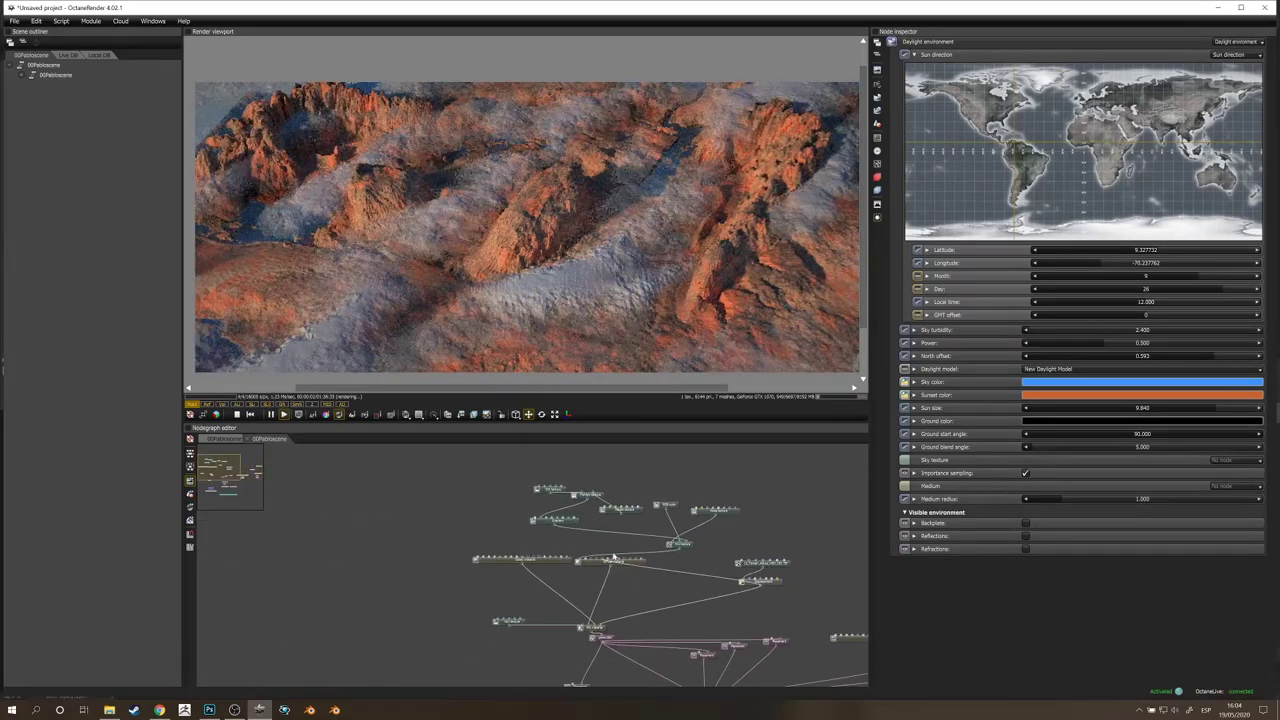
{"action": "left_click_drag", "start_coordinate": [408, 460], "coordinate": [834, 632]}
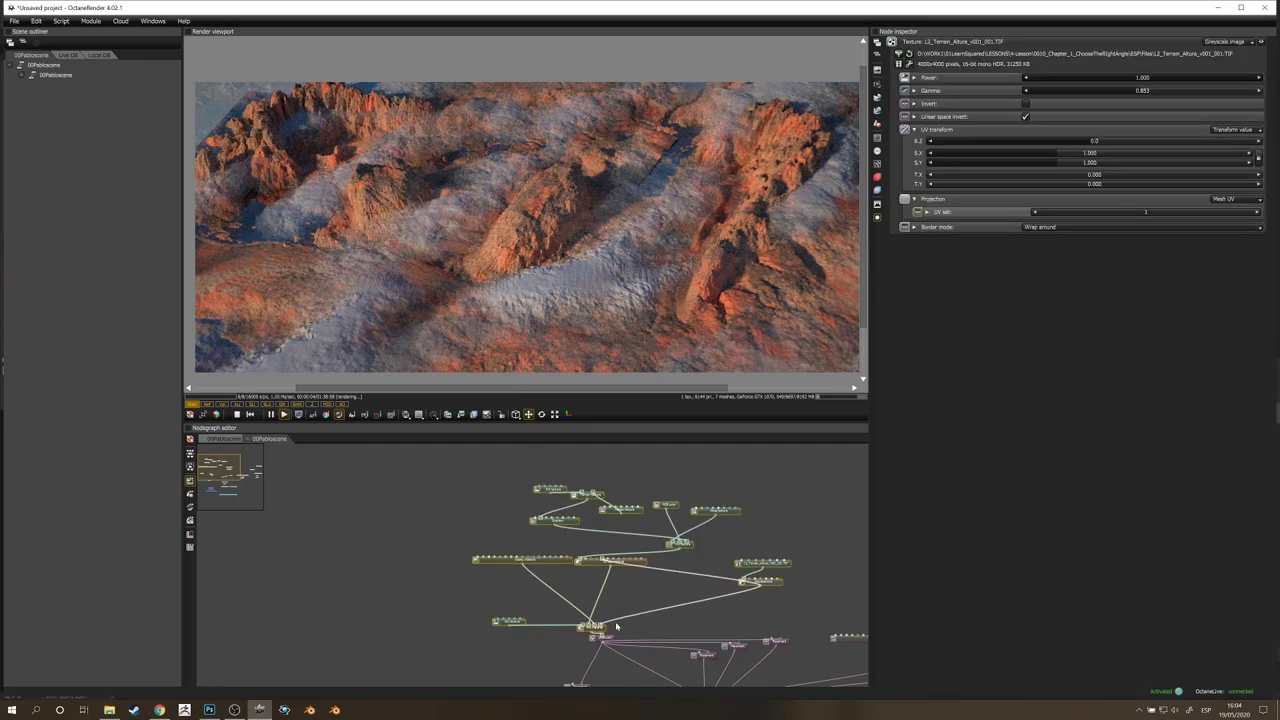
{"action": "right_click", "coordinate": [604, 636]}
{"action": "left_click", "coordinate": [634, 604]}
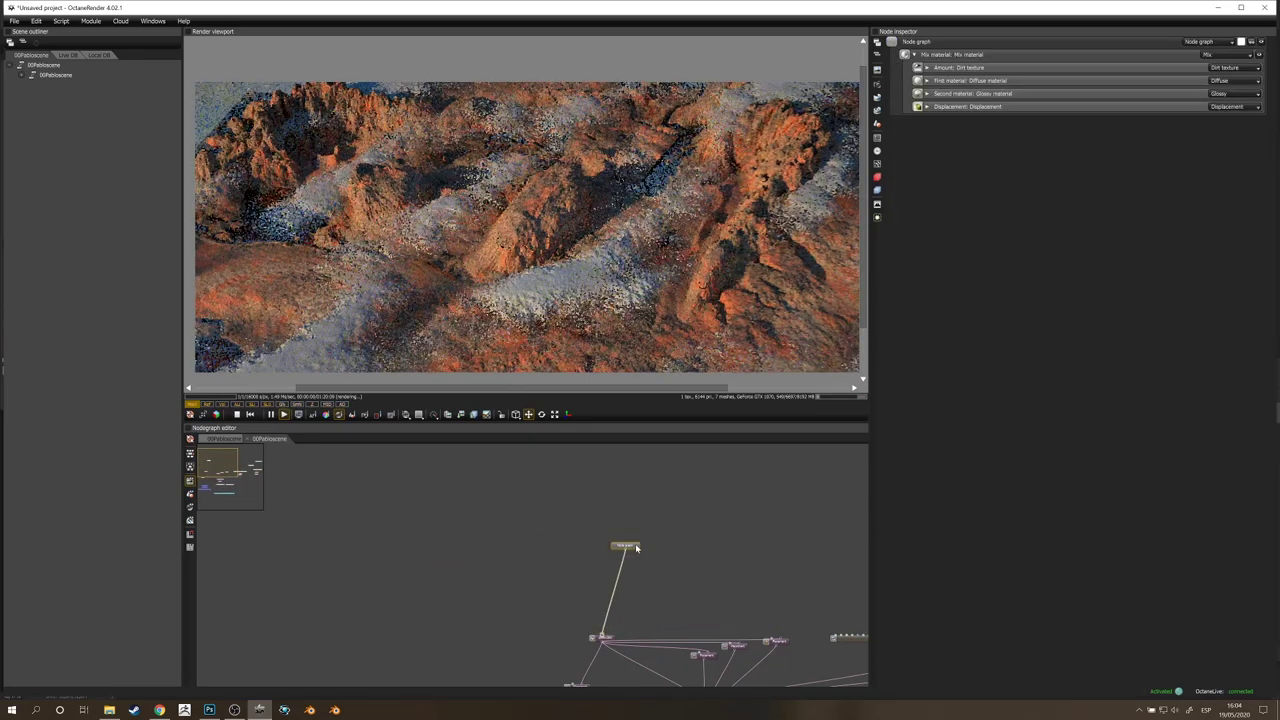
Step: Rename the grouped terrain material node terreno1 and place it just above the terrain mesh node
{"action": "type", "text": "tex"}
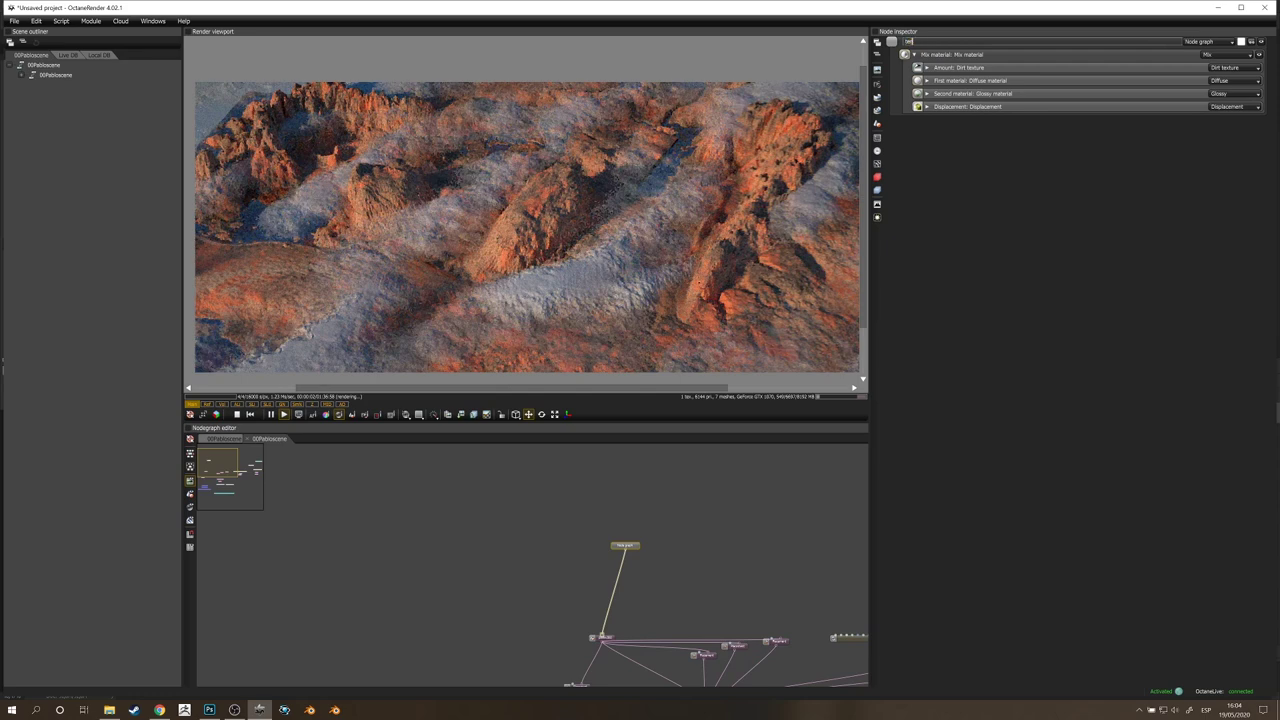
{"action": "type", "text": "reno1"}
{"action": "key", "text": "Return"}
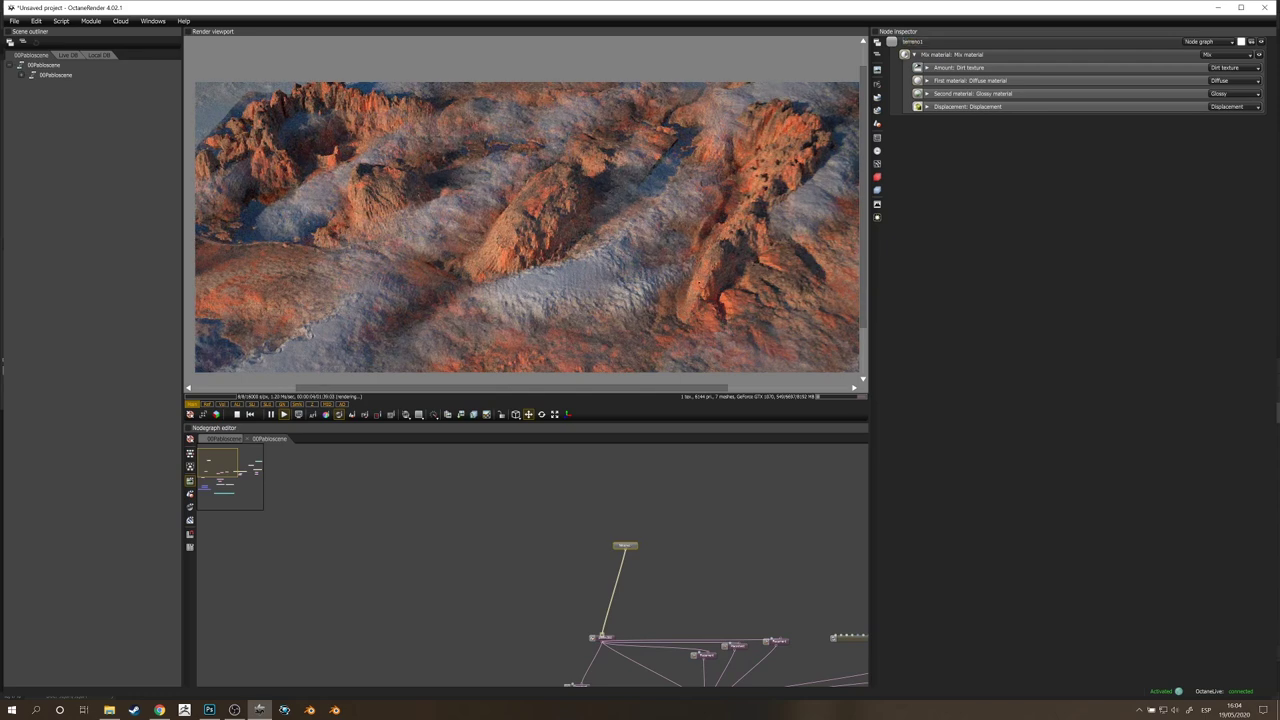
{"action": "left_click_drag", "start_coordinate": [625, 545], "coordinate": [604, 608]}
{"action": "left_click_drag", "start_coordinate": [530, 240], "coordinate": [496, 204]}
{"action": "left_click_drag", "start_coordinate": [789, 503], "coordinate": [537, 455]}
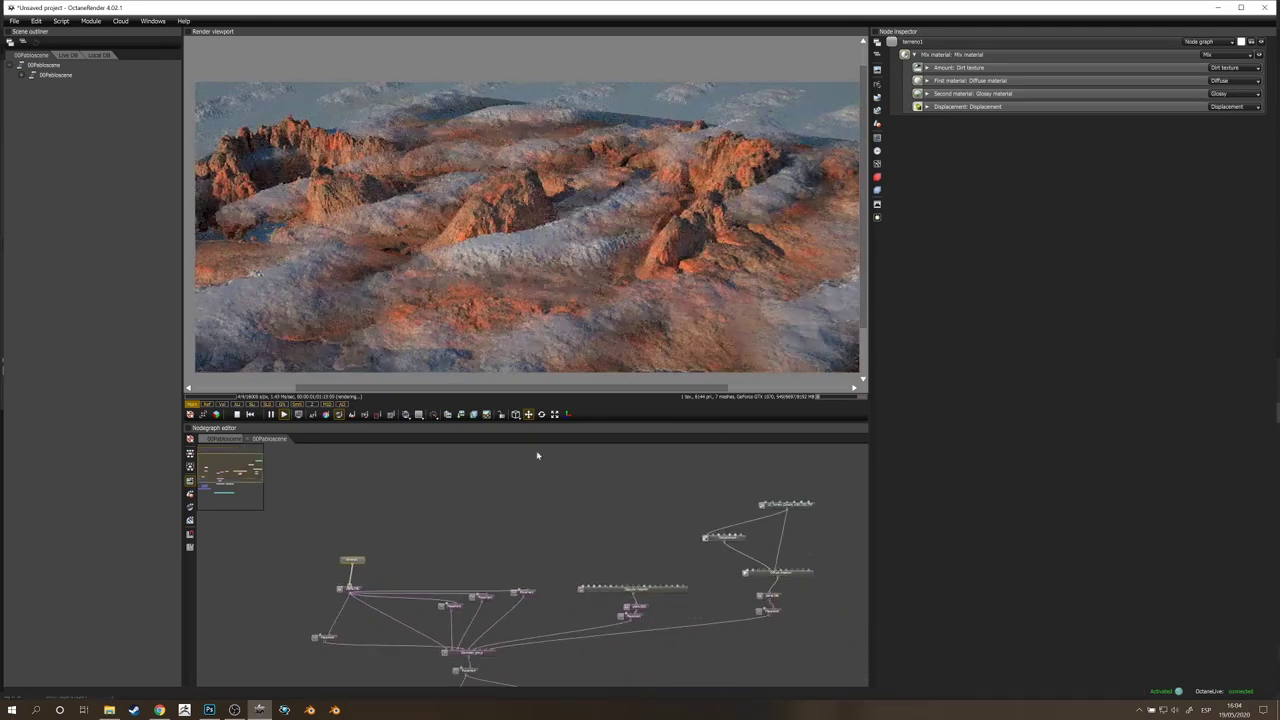